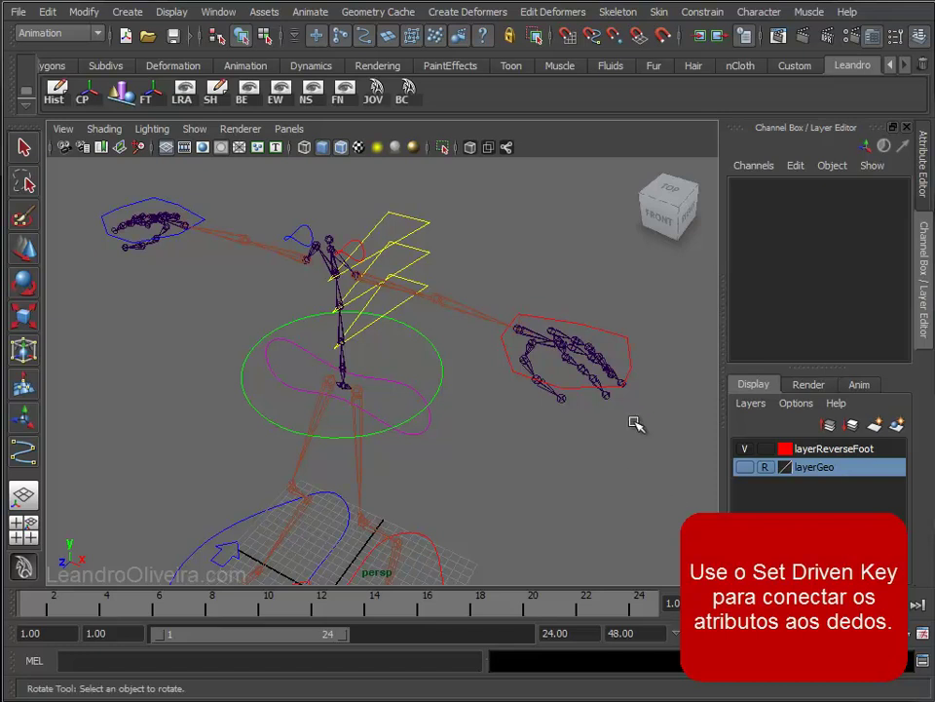
- Open the Set Driven Key window from the Animate menu and move it beside the rig
click(219, 12)
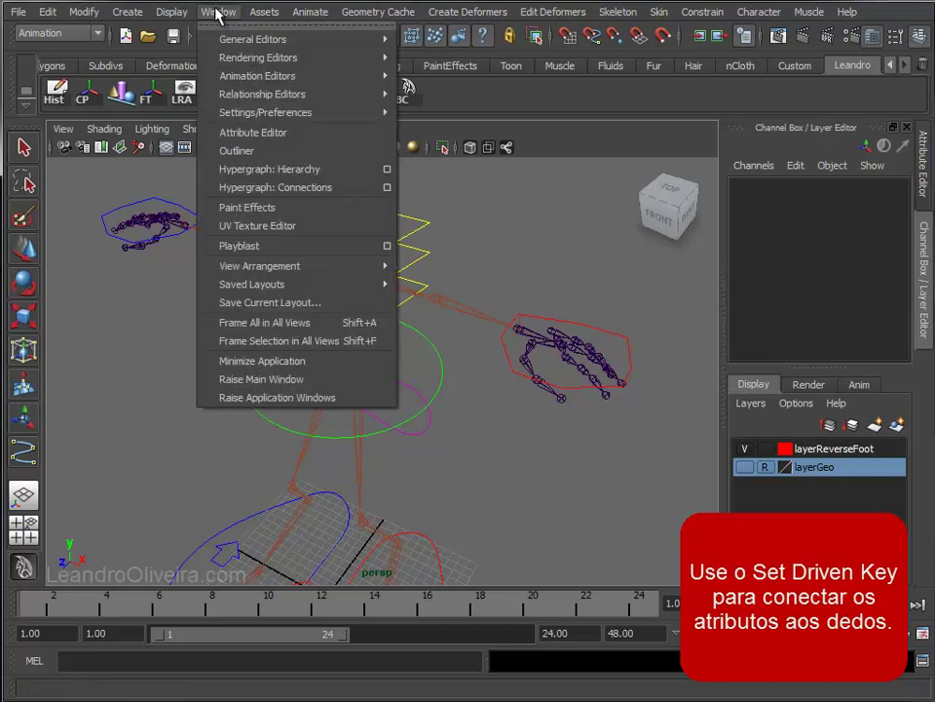
mouse_move(343, 93)
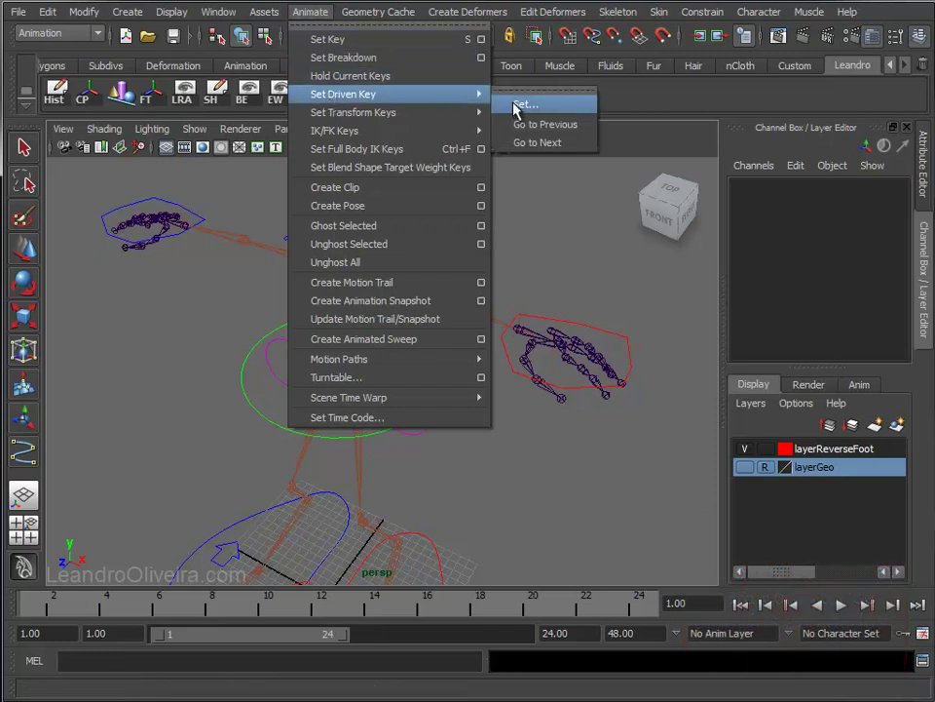
click(516, 105)
drag(264, 87, 276, 87)
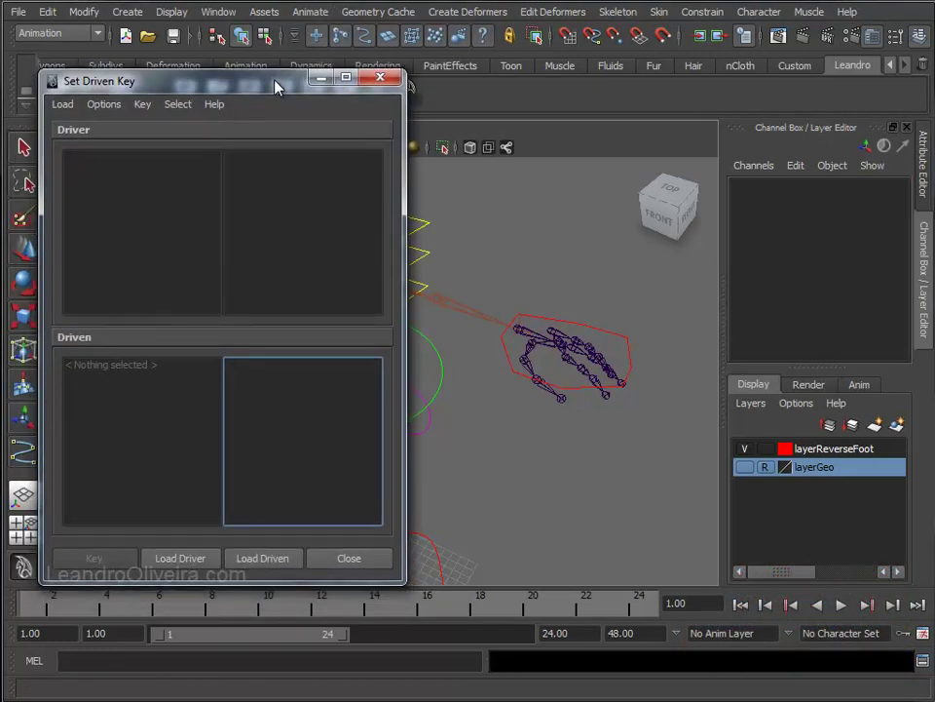
- Load ctrl_l_Hand as the driver
click(546, 319)
key(q)
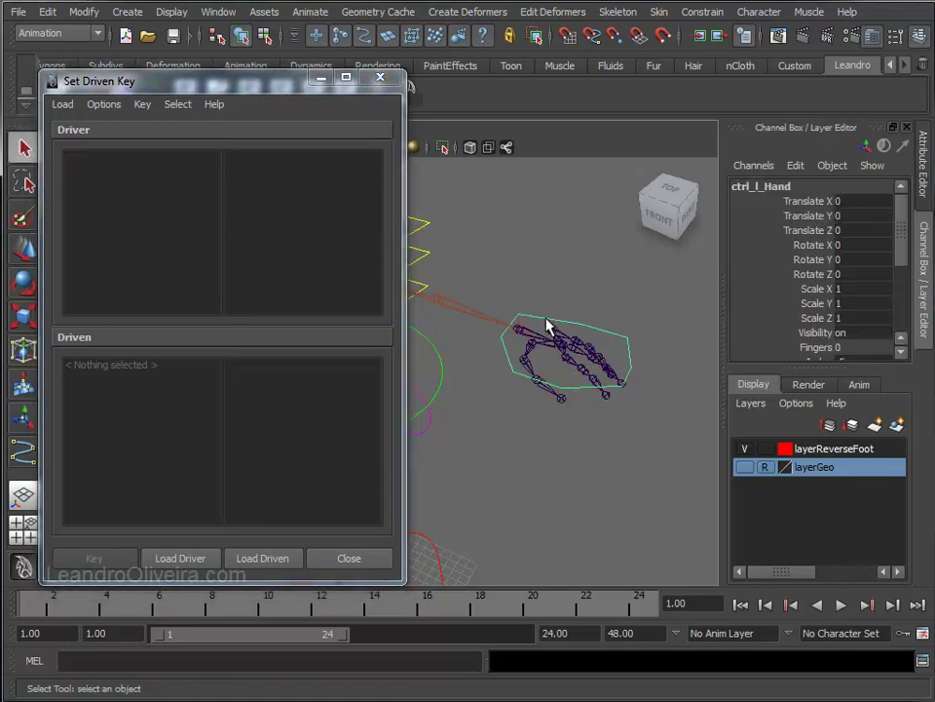
click(181, 560)
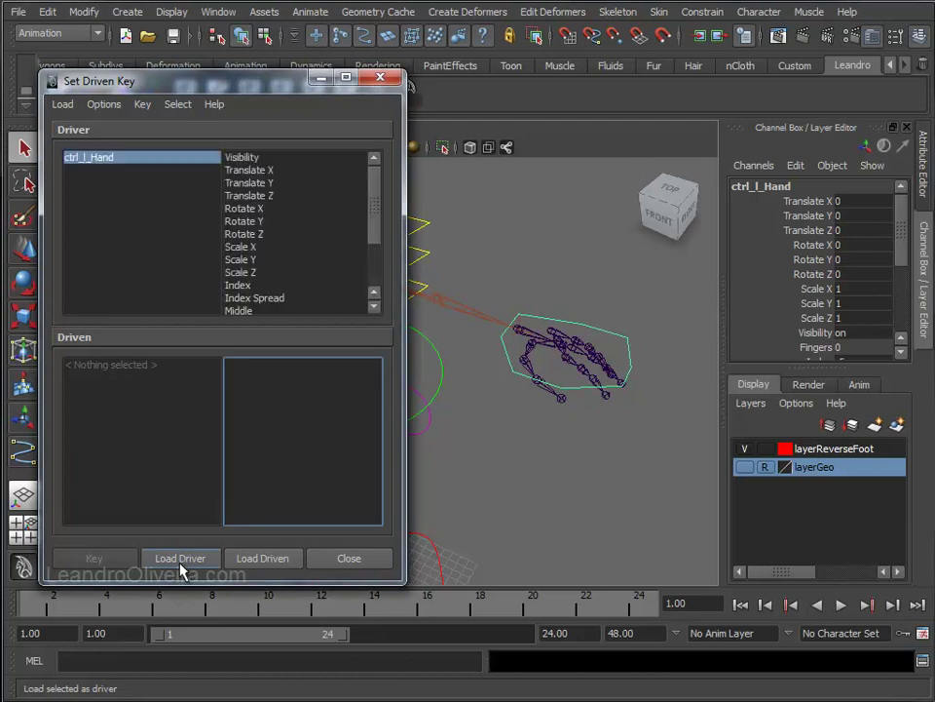
- Load jnt_l_Index01, jnt_l_Index02 and jnt_l_Index03 as driven objects
mouse_move(570, 346)
alt+mouse_down()
mouse_move(591, 400)
mouse_move(627, 368)
mouse_move(549, 371)
mouse_move(531, 383)
mouse_move(528, 407)
mouse_move(581, 369)
mouse_move(543, 382)
alt+mouse_up()
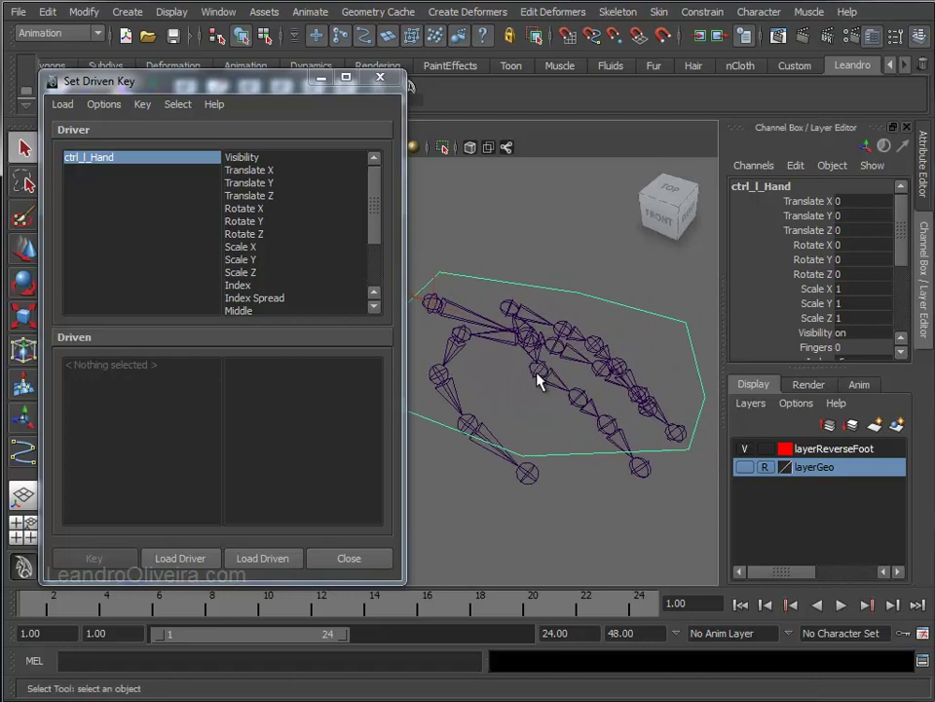
click(537, 373)
shift+click(575, 403)
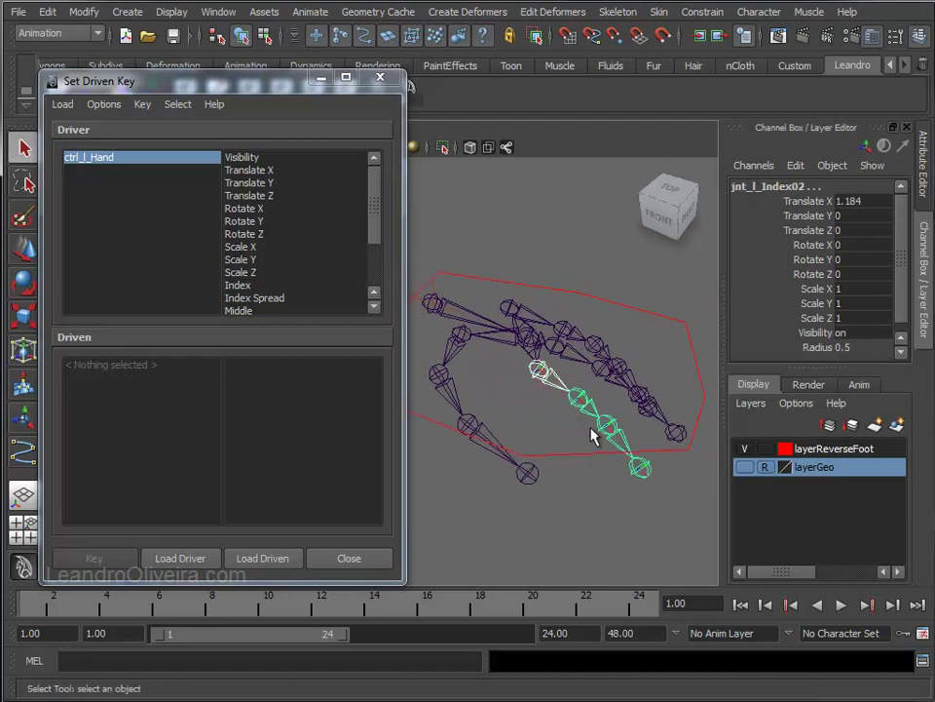
shift+click(603, 429)
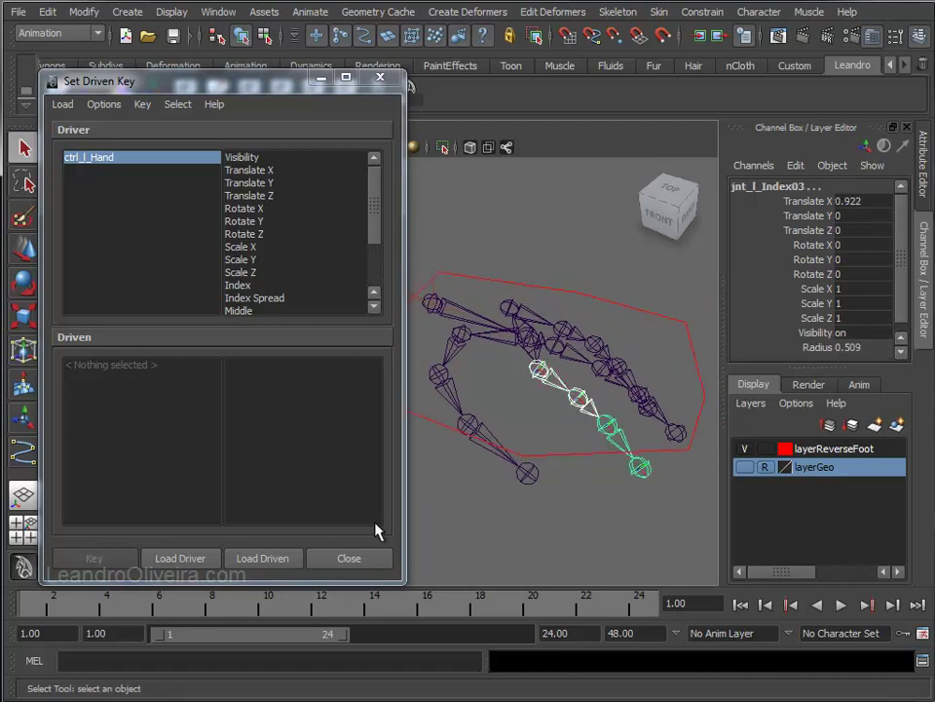
click(262, 558)
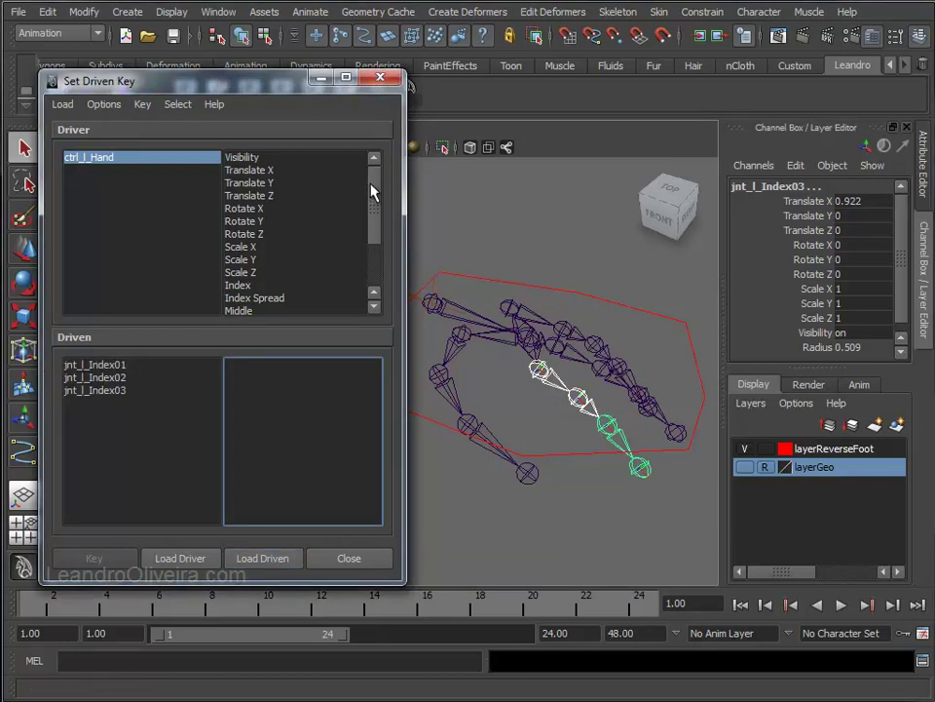
drag(371, 190, 371, 208)
- Pair the Index driver attribute with Rotate Z on jnt_l_Index01, 02 and 03, then reselect ctrl_l_Hand
click(238, 261)
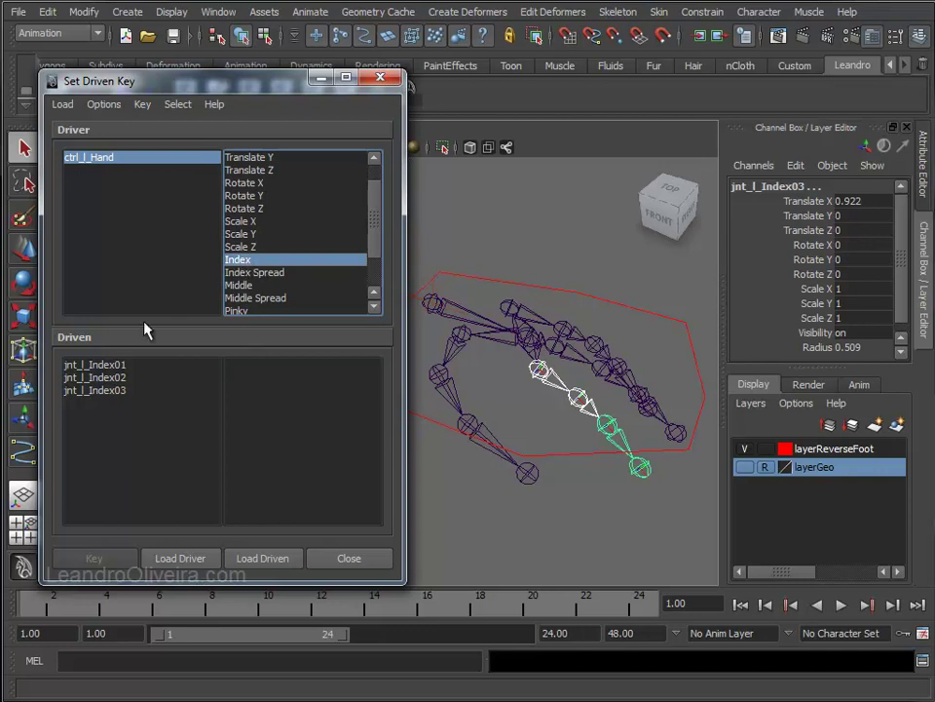
click(80, 365)
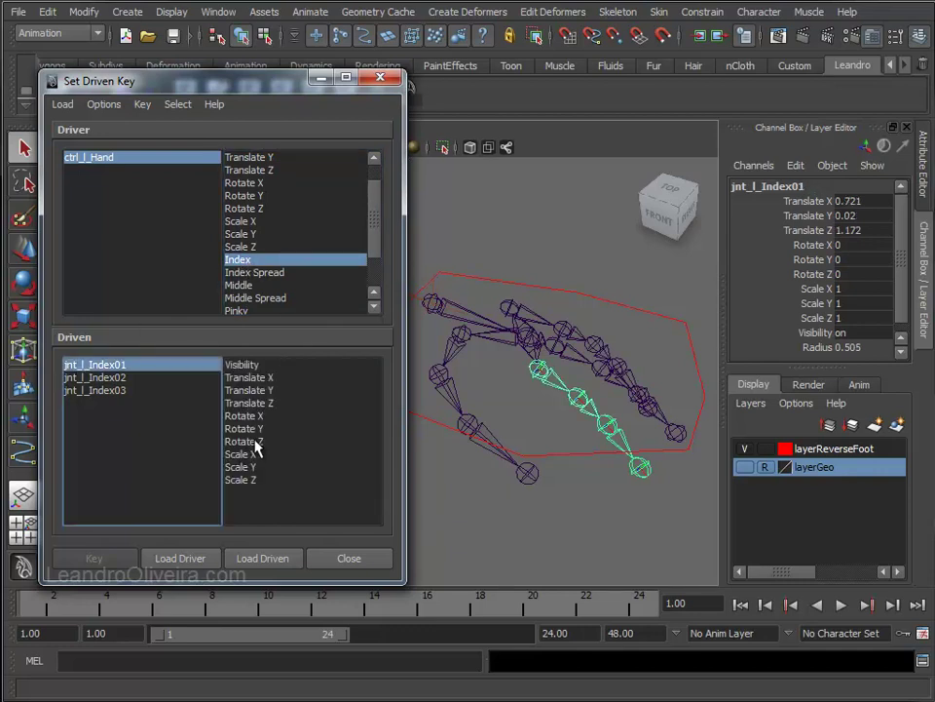
click(255, 444)
click(120, 378)
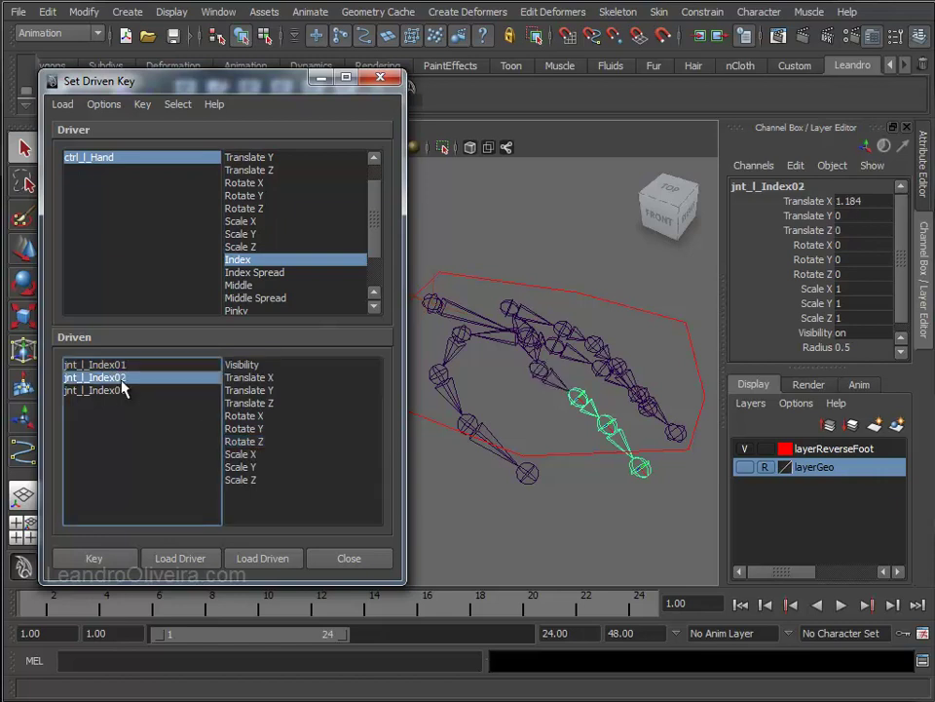
click(256, 443)
click(104, 390)
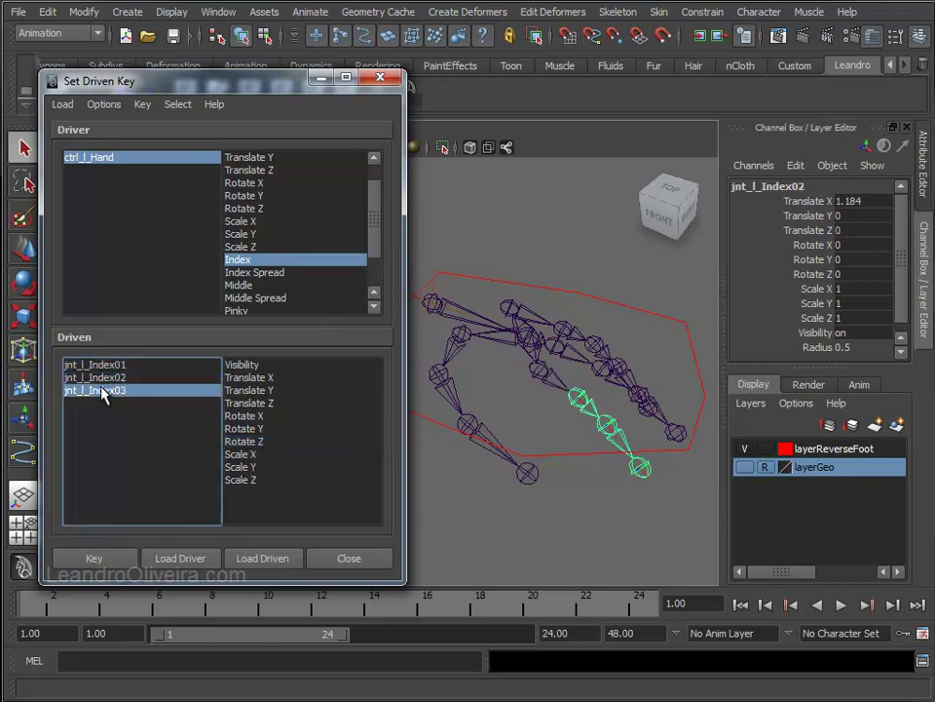
click(256, 444)
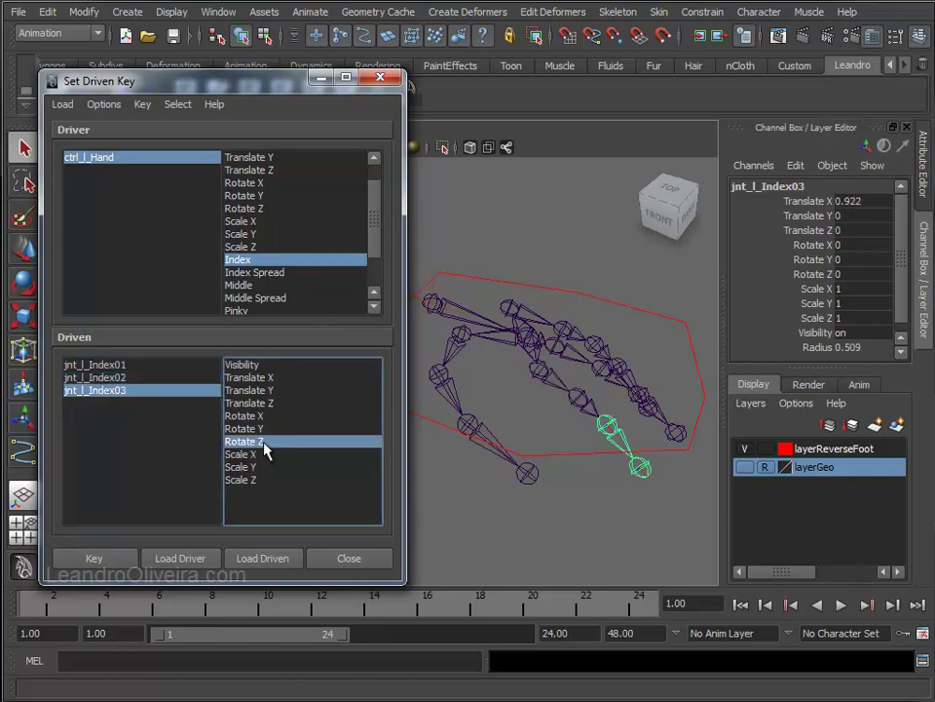
click(631, 312)
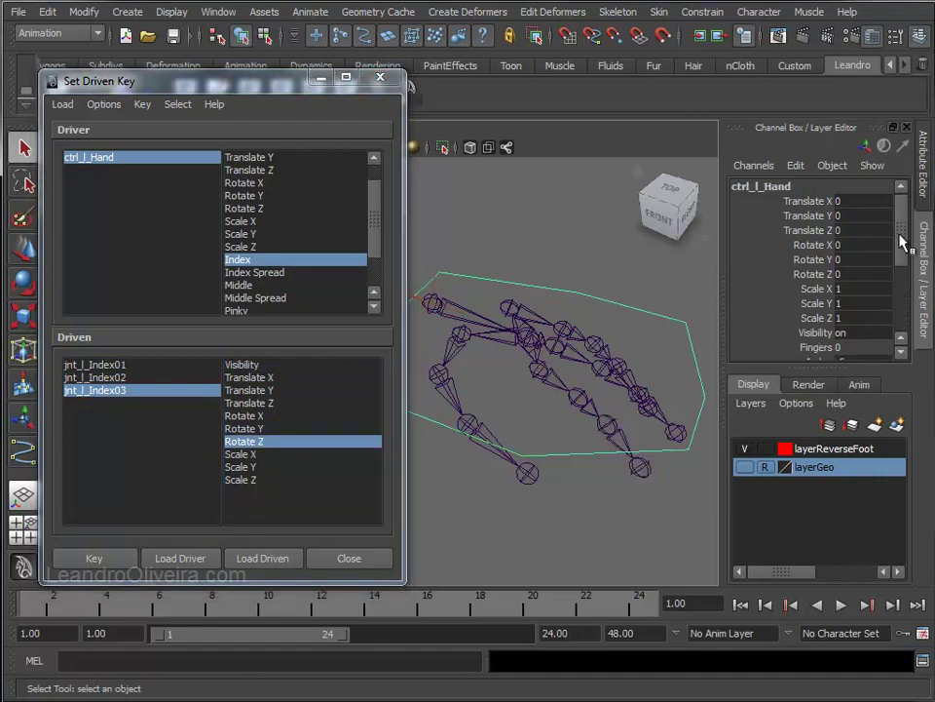
scroll(902, 243, down, 3)
- Key Rotate Z at rest for jnt_l_Index03, 02 and 01 against the Index attribute
click(850, 284)
text(-5)
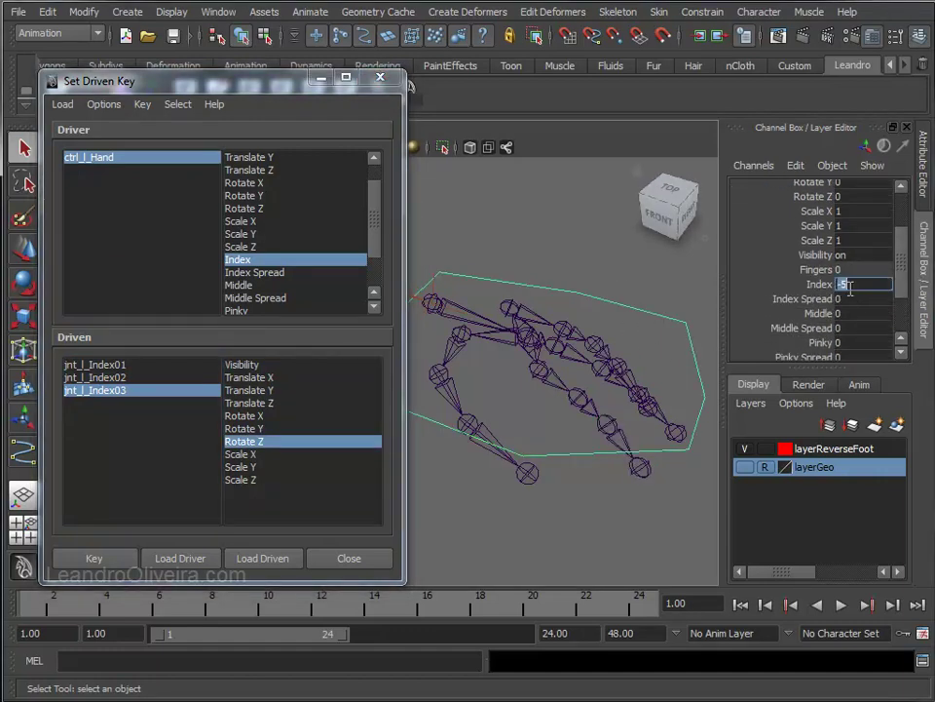
text(0)
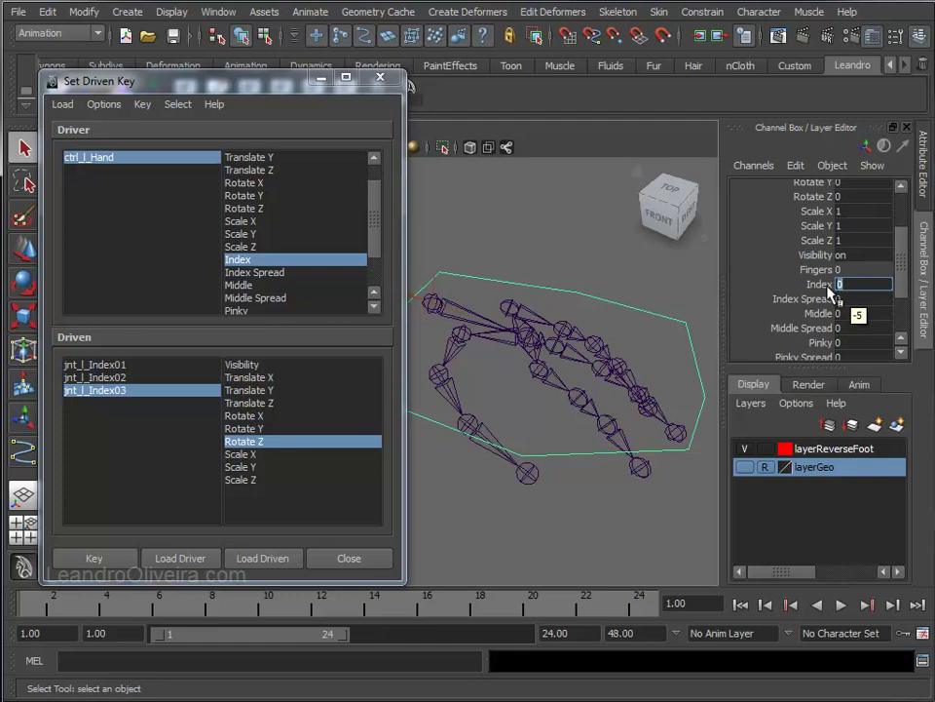
click(821, 283)
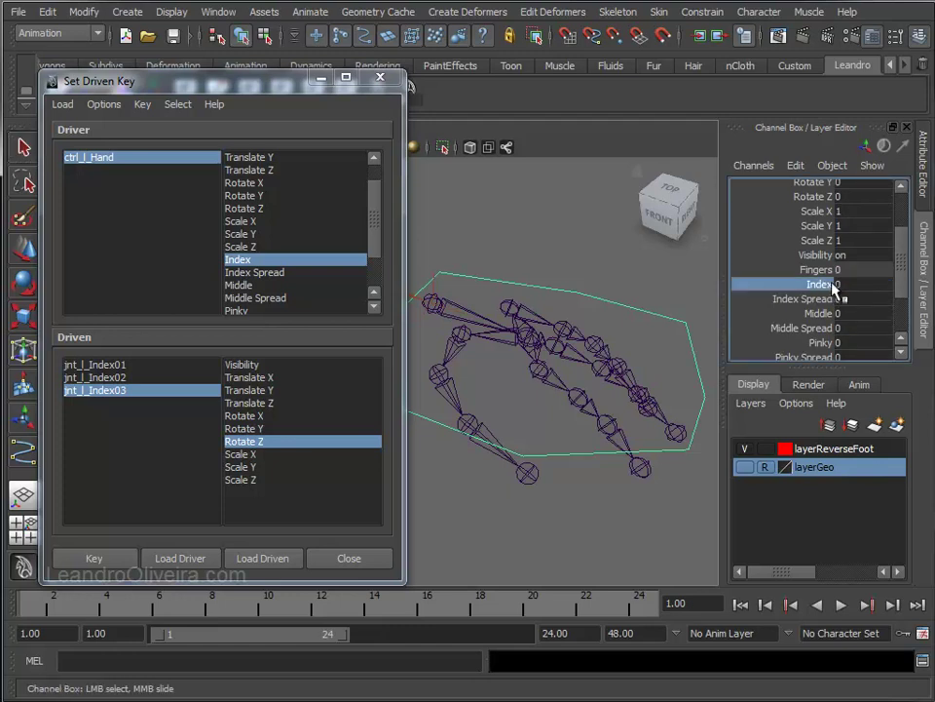
click(94, 558)
click(94, 377)
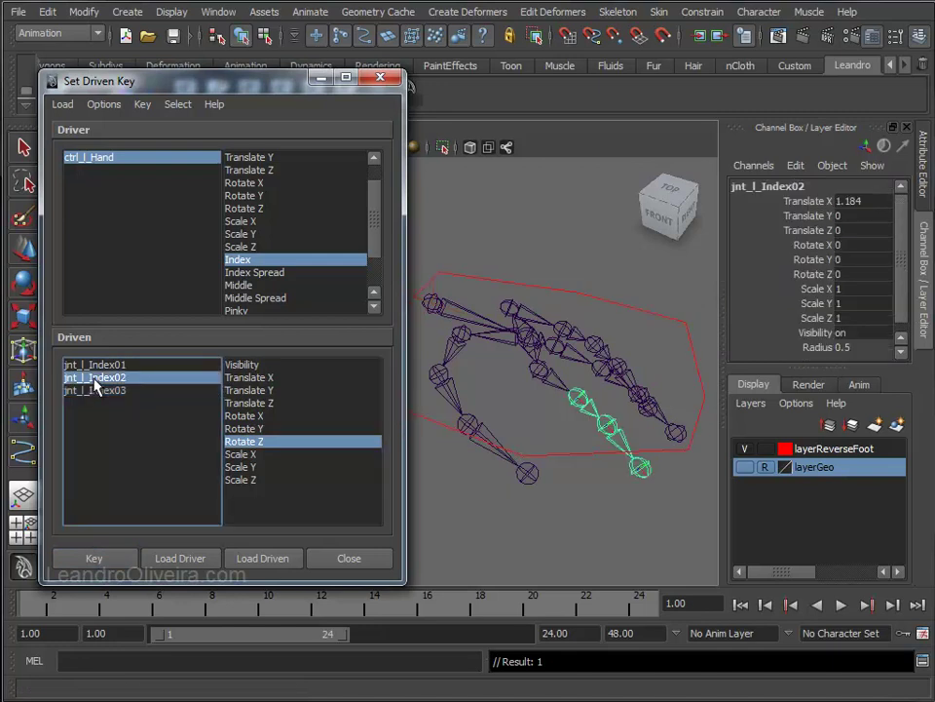
click(100, 562)
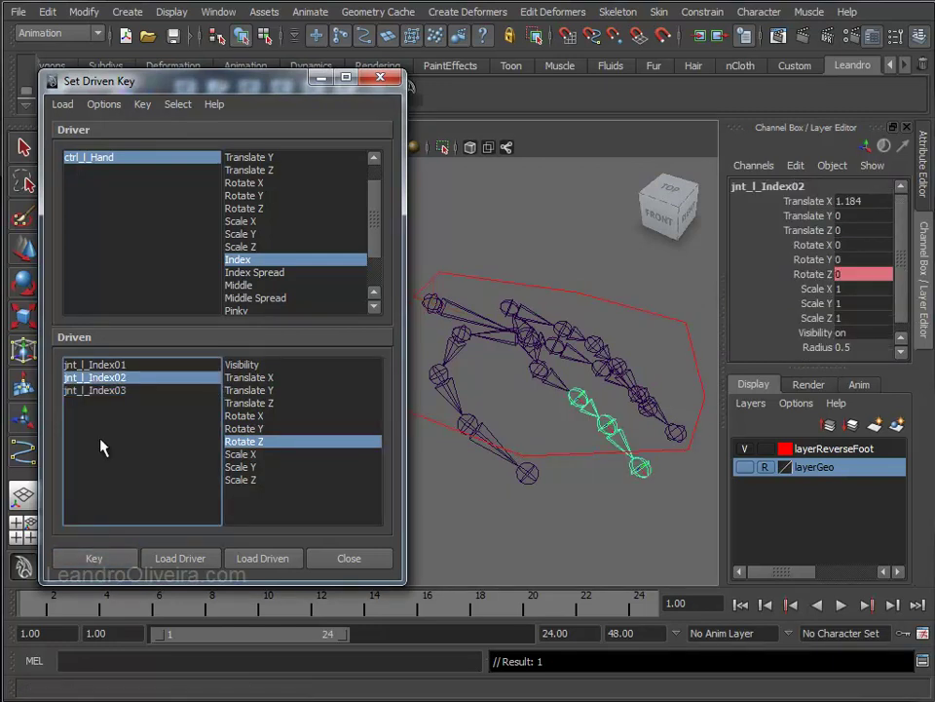
click(102, 364)
click(92, 561)
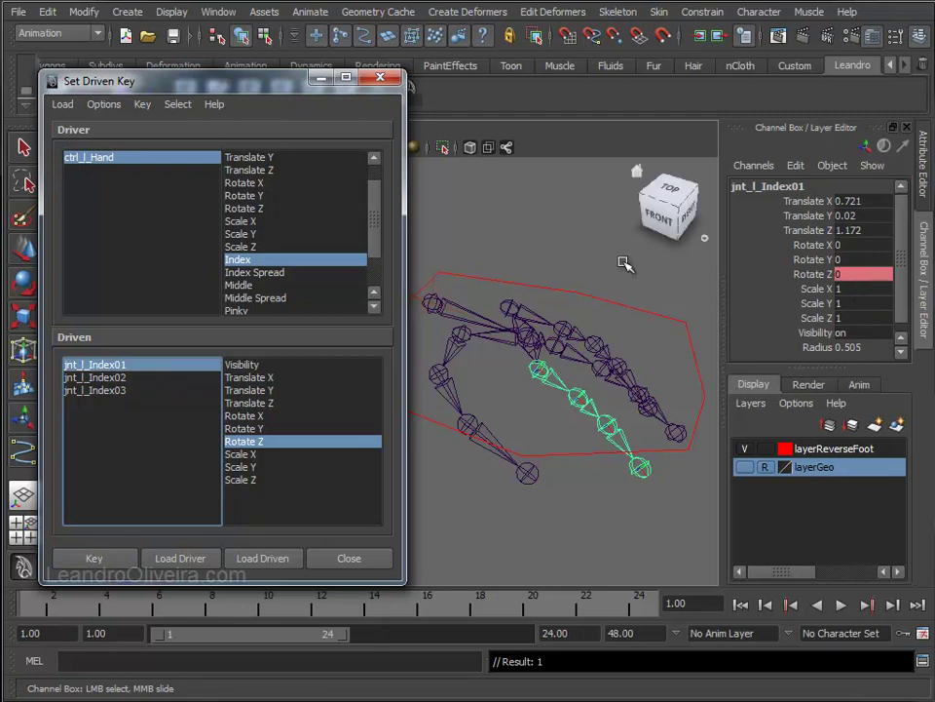
- Set the hand control's Index attribute to -5
click(582, 294)
drag(904, 251, 904, 284)
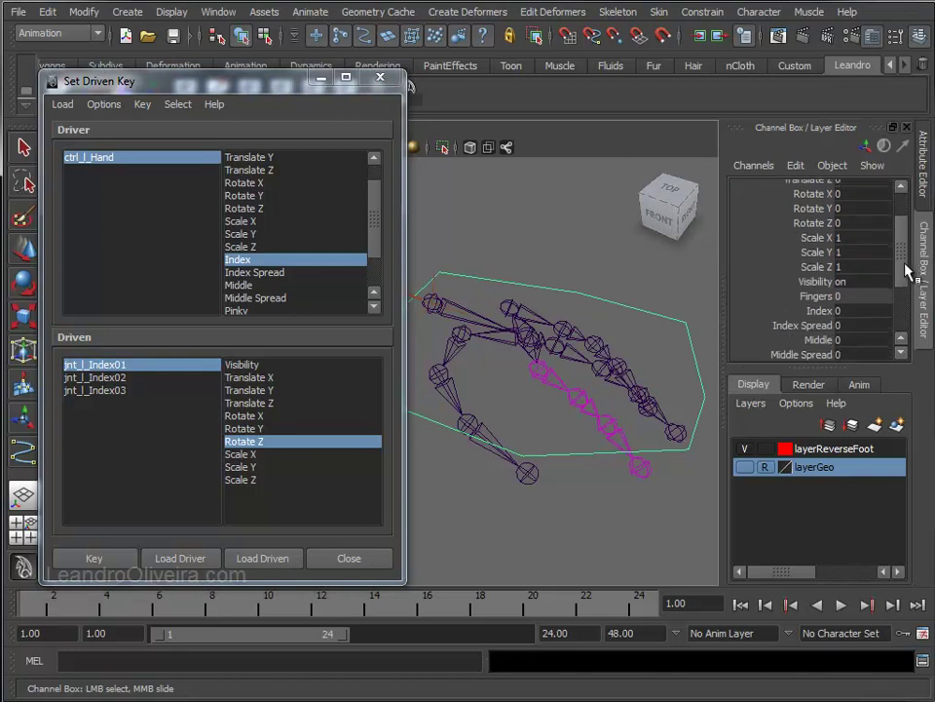
click(819, 292)
middle_drag(676, 294, 445, 285)
- Rotate the three index joints to Rotate Z 15 and key the curled pose
click(542, 388)
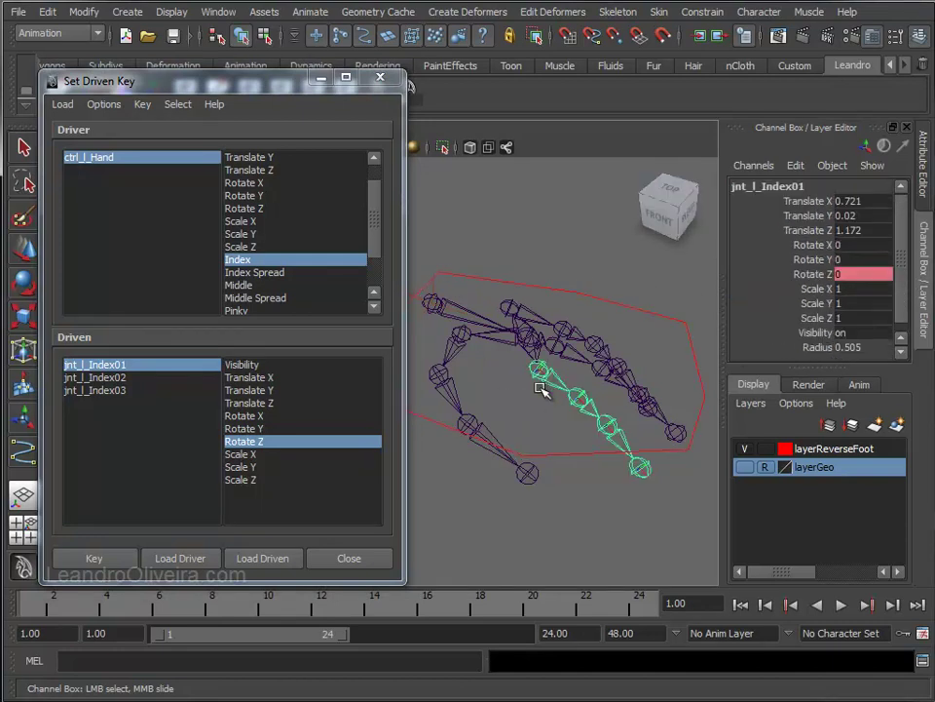
shift+click(581, 408)
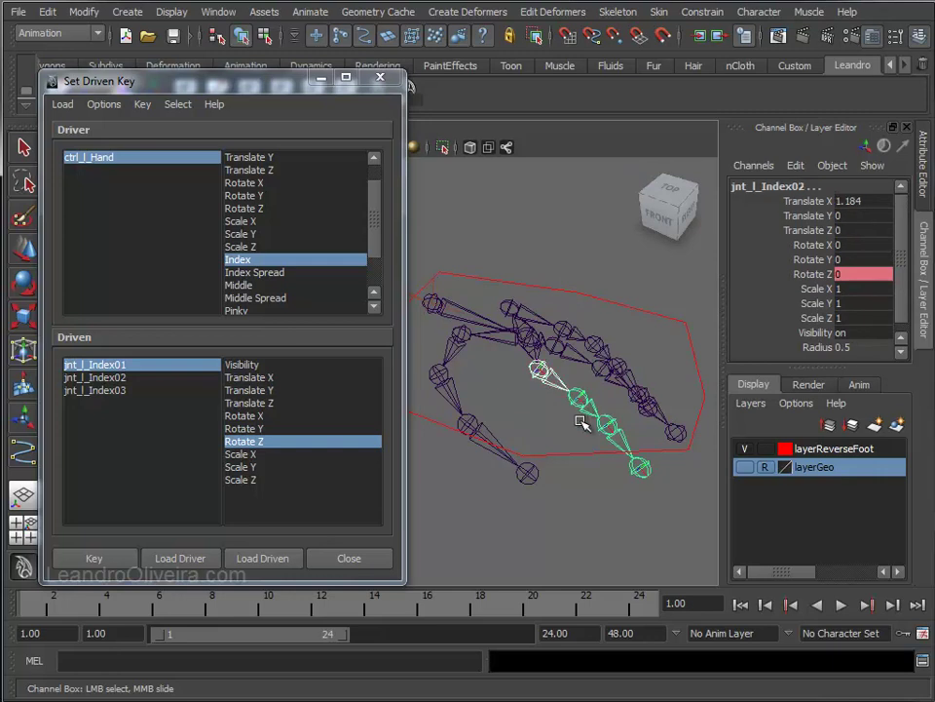
shift+click(606, 429)
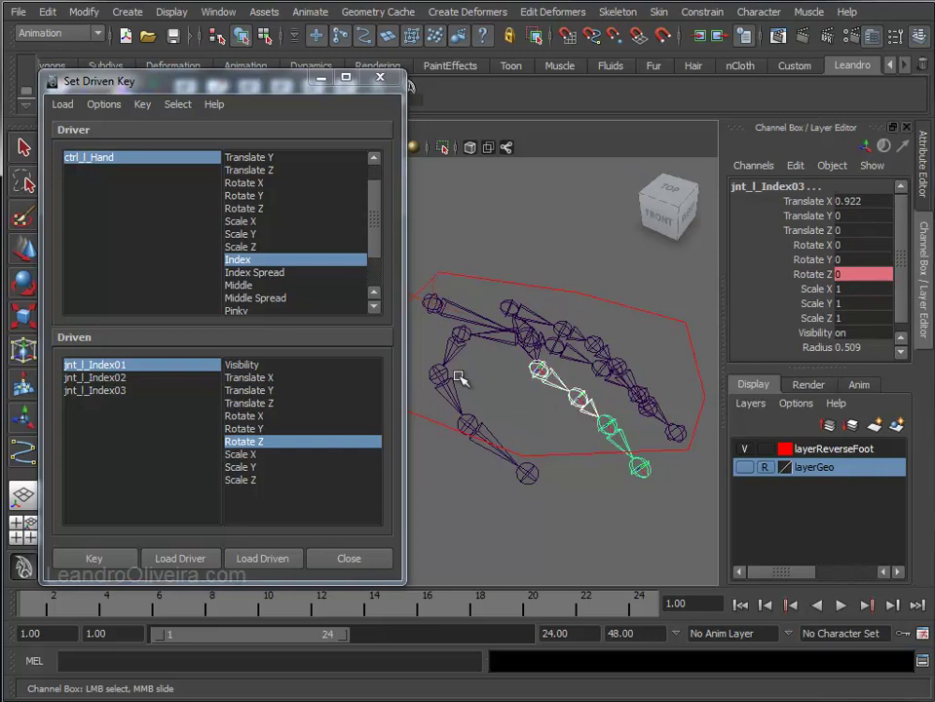
key(e)
drag(640, 362, 629, 348)
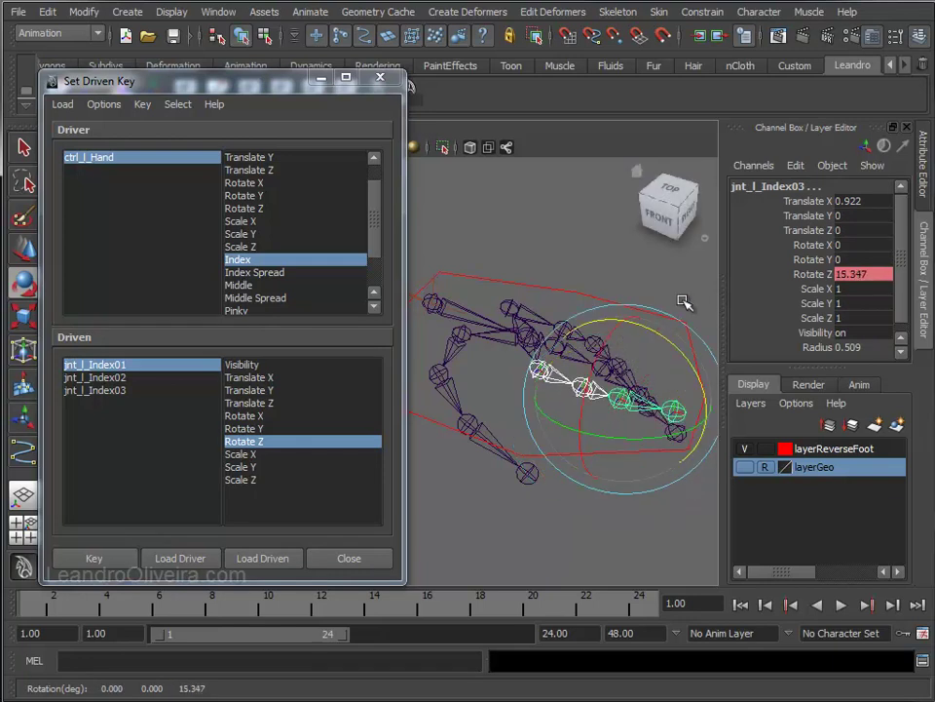
double_click(857, 274)
text(5)
key(Return)
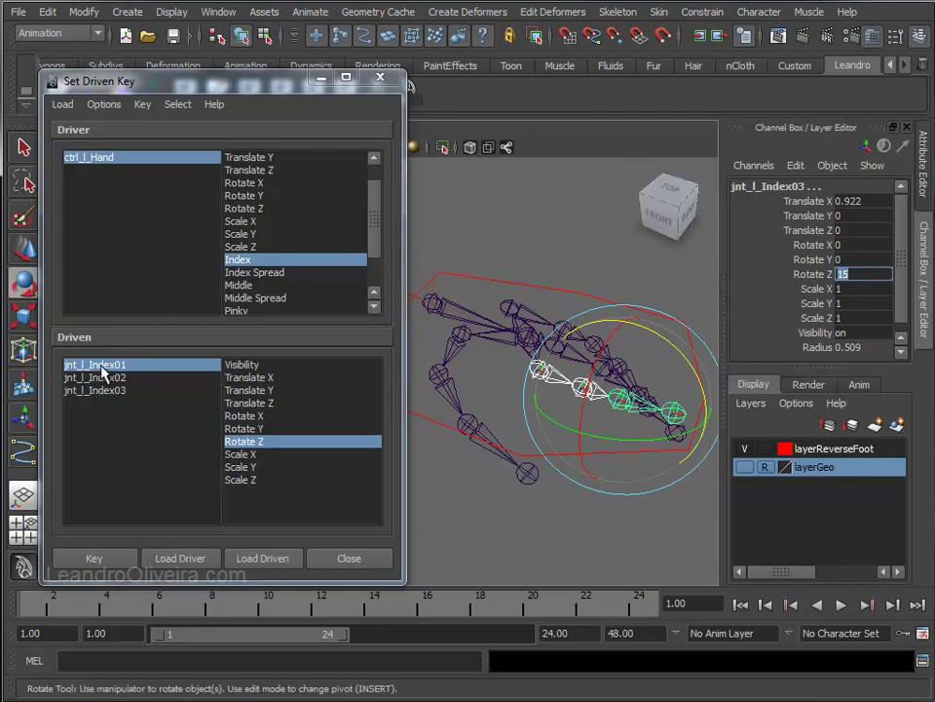
click(100, 556)
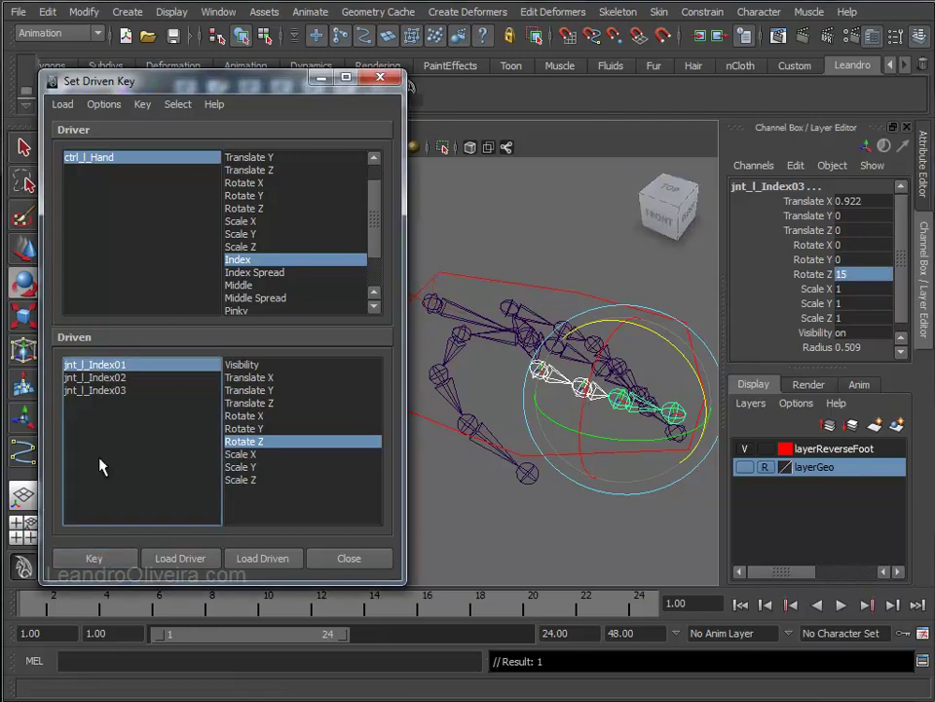
click(99, 378)
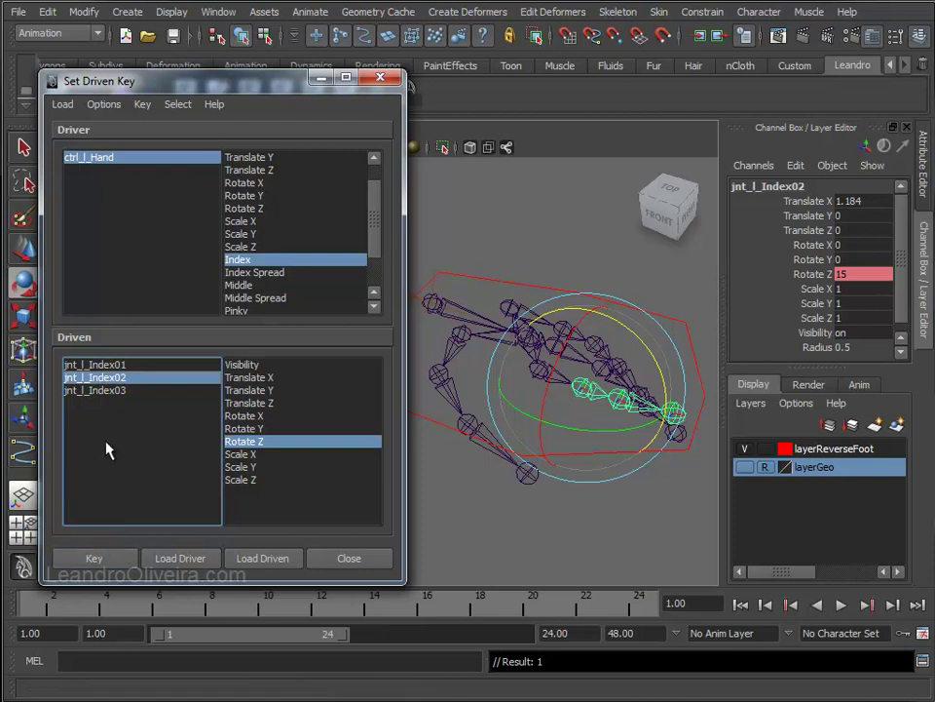
click(107, 390)
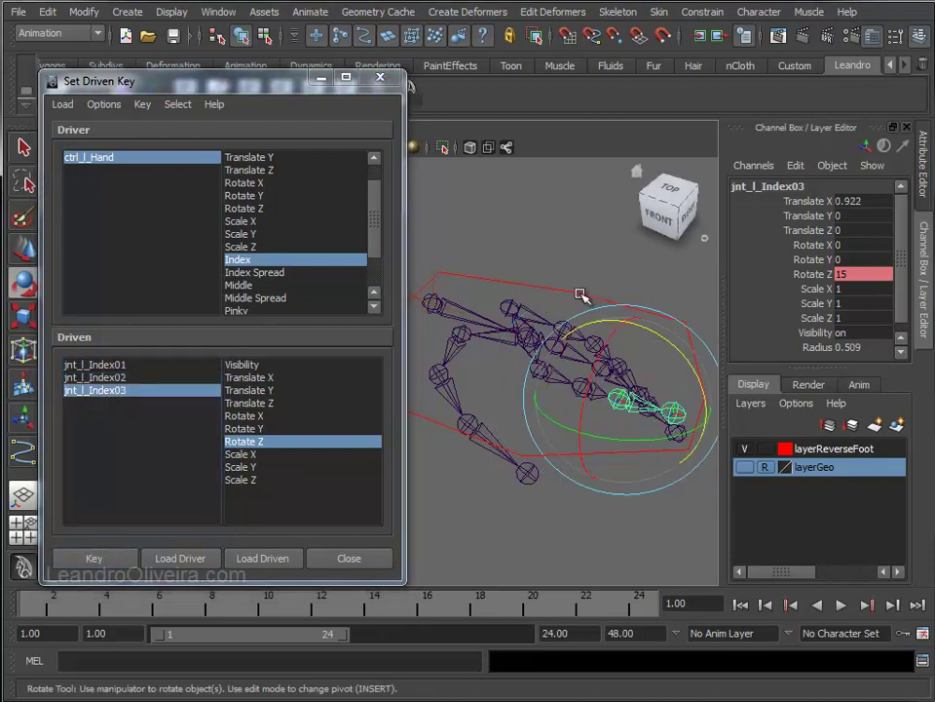
- Slide ctrl_l_Hand's Index attribute to test the finger curl
click(643, 311)
scroll(790, 292, down, 2)
scroll(799, 278, down, 2)
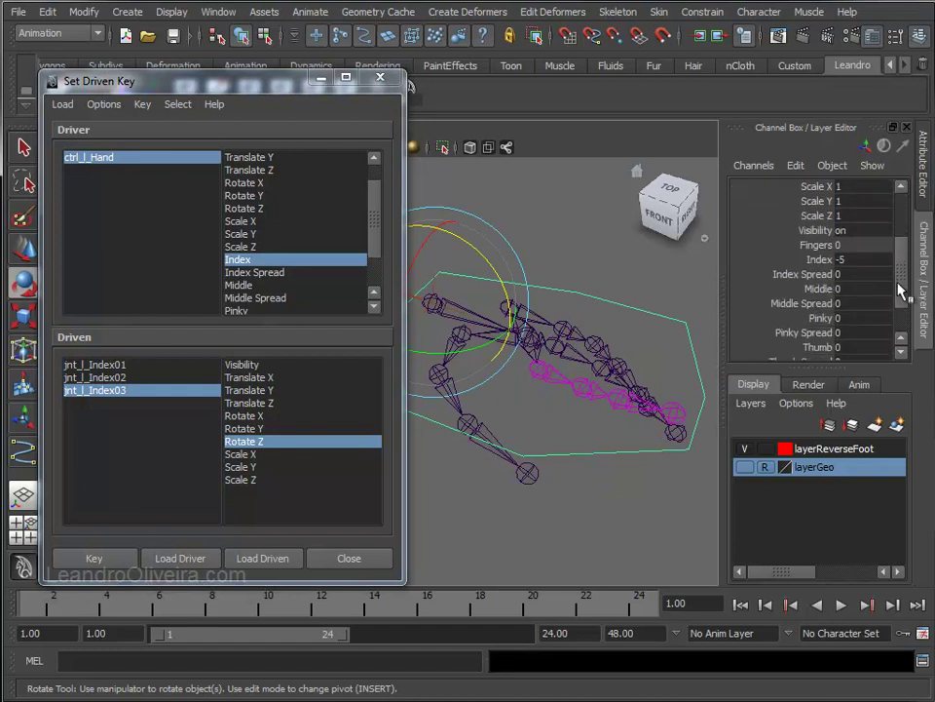
click(822, 260)
middle_drag(544, 258, 729, 261)
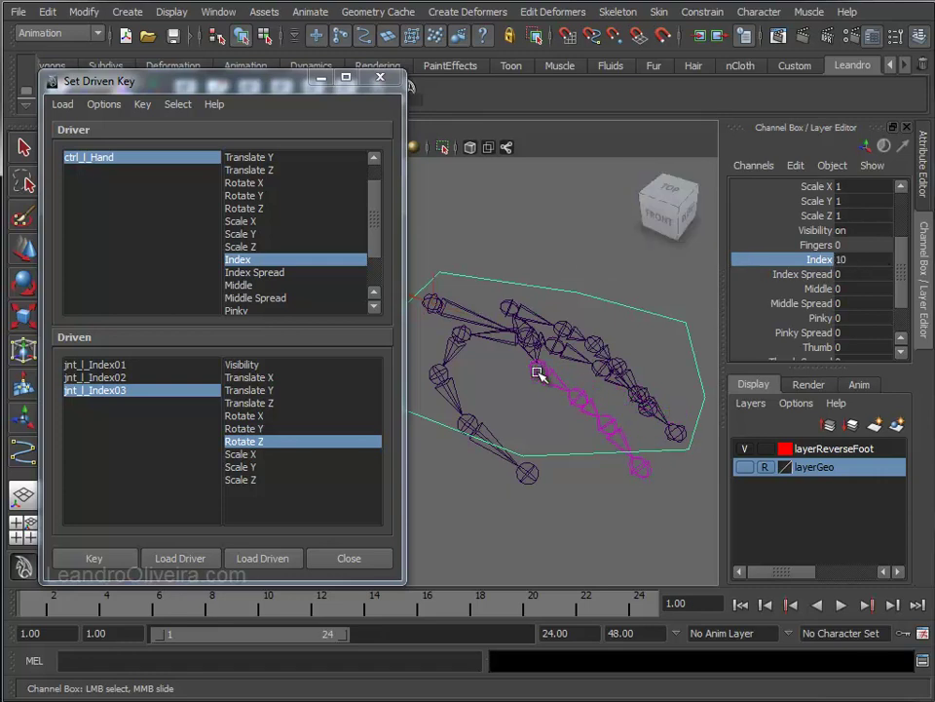
- Rotate the index finger joints down to Rotate Z -70
click(575, 407)
shift+click(577, 402)
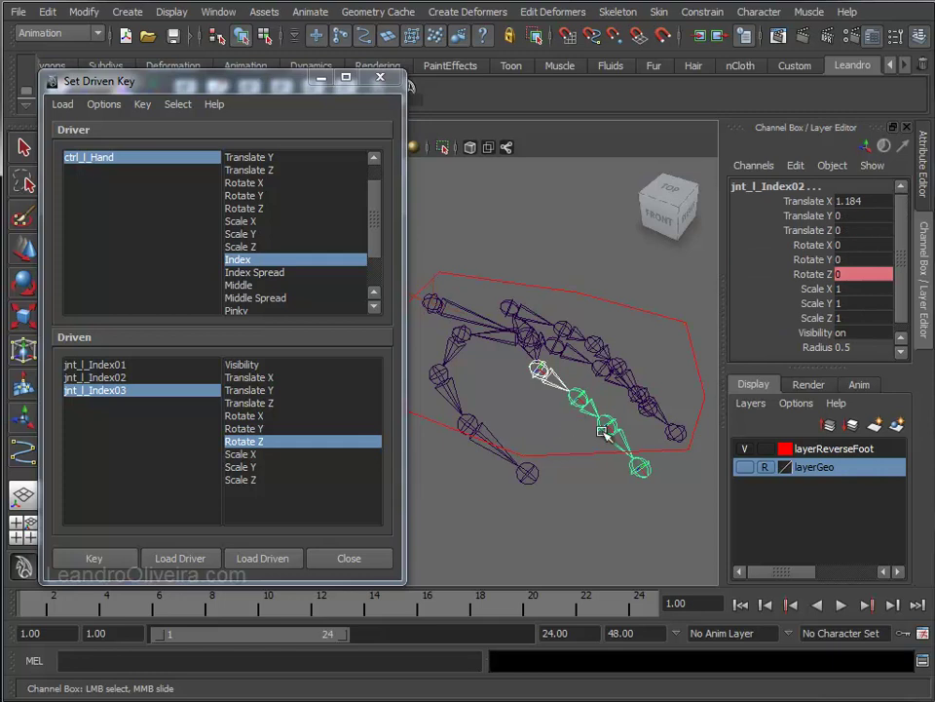
shift+click(603, 431)
key(e)
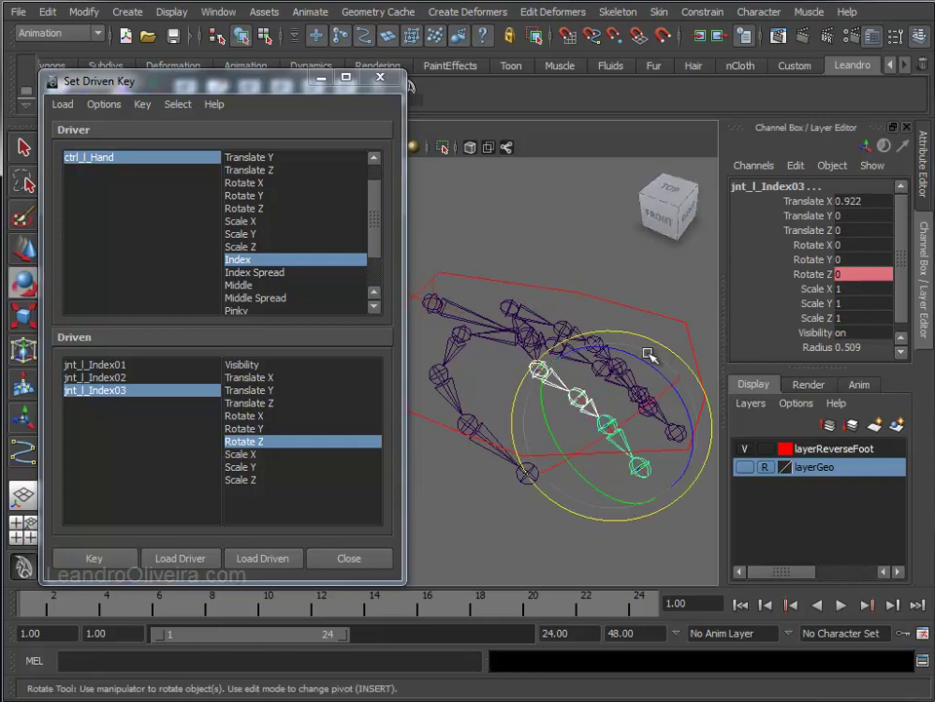
drag(641, 353, 687, 439)
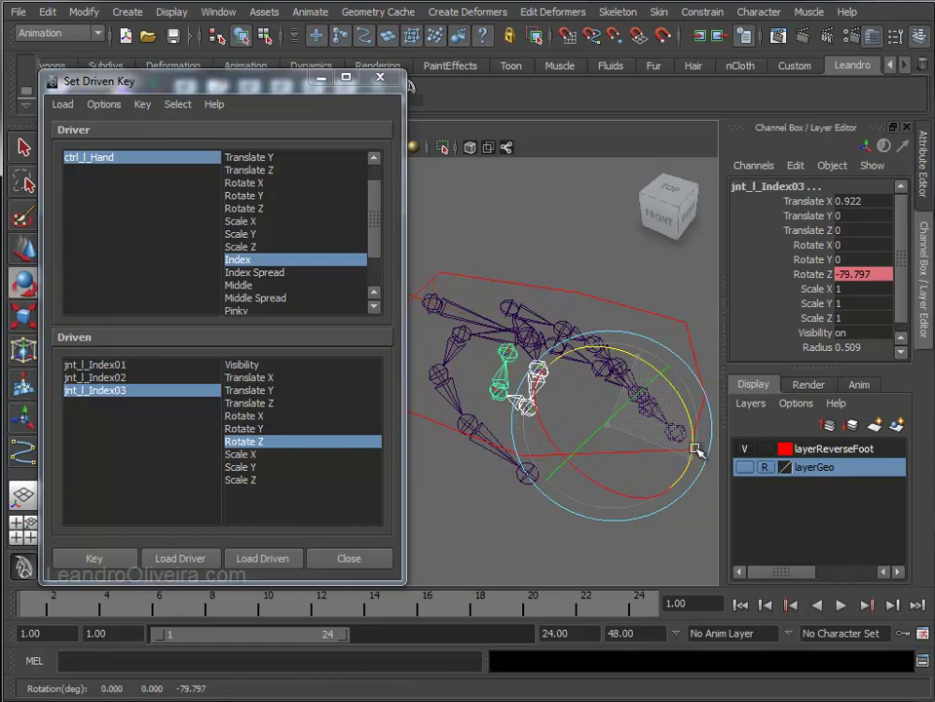
drag(687, 439, 699, 444)
double_click(867, 275)
text(-70)
key(Return)
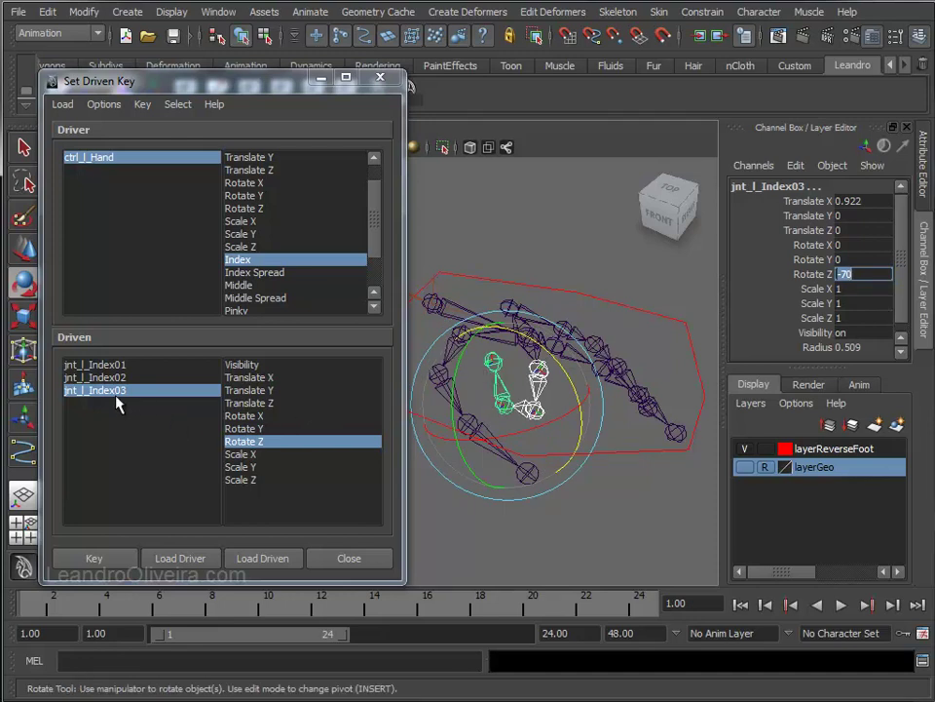
- Key the curled pose for jnt_l_Index03, 02 and 01, then select ctrl_l_Hand
click(96, 561)
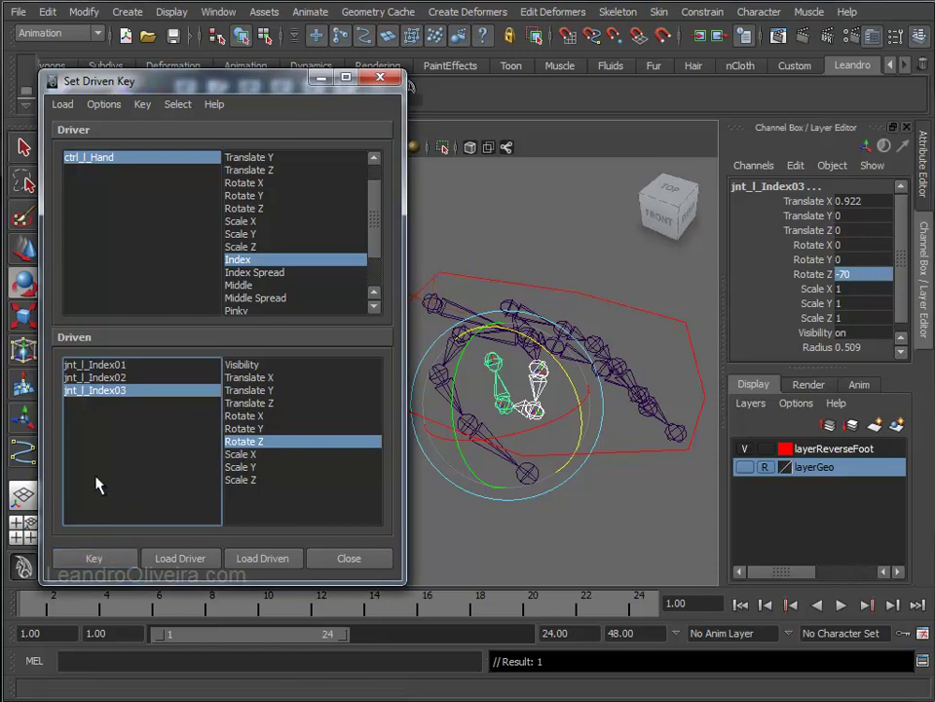
click(94, 377)
click(94, 556)
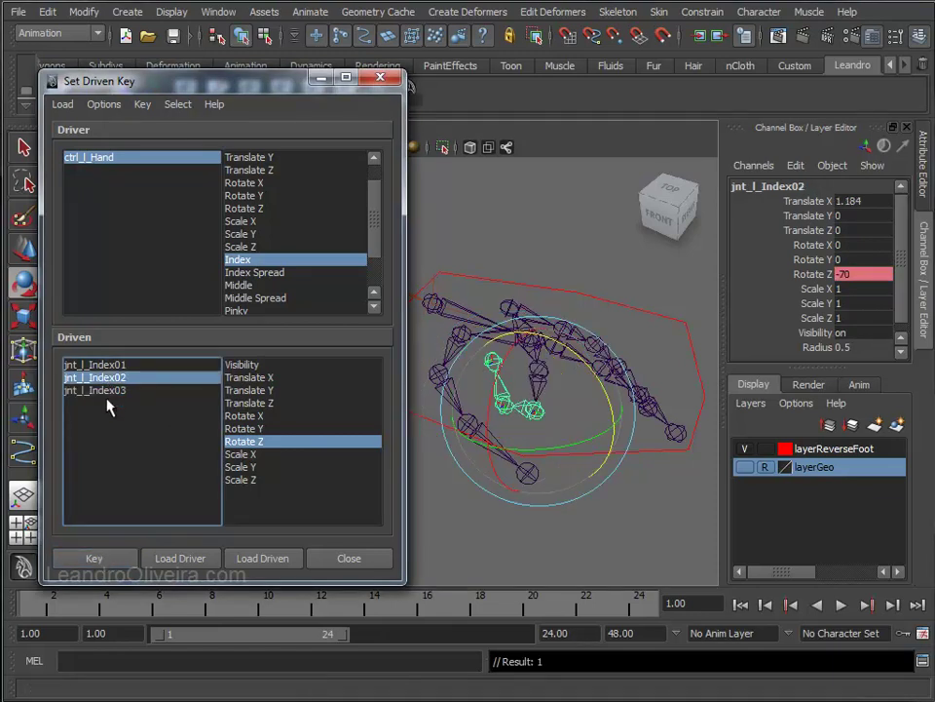
click(97, 366)
click(102, 561)
click(617, 288)
click(475, 276)
- Scrub ctrl_l_Hand's Index to test the curl, then reset it to 0
key(q)
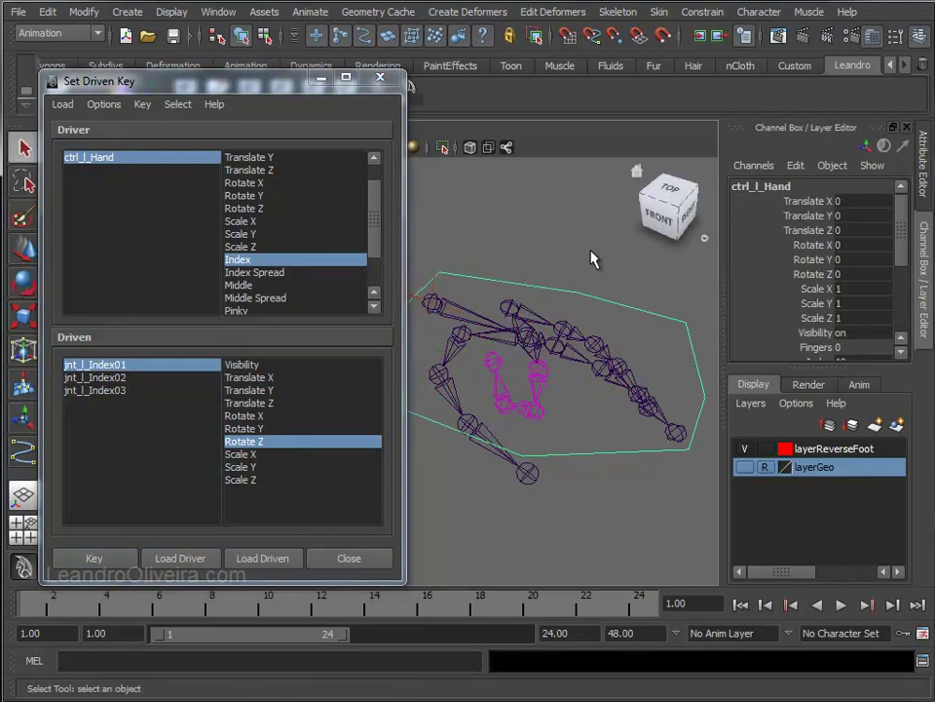
drag(906, 226, 903, 251)
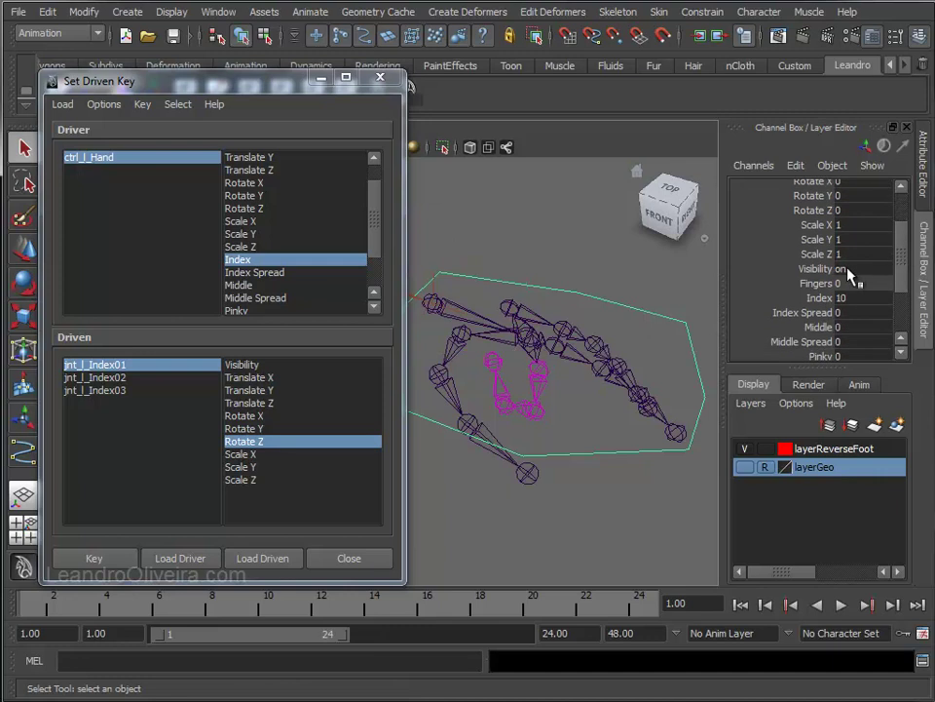
click(824, 300)
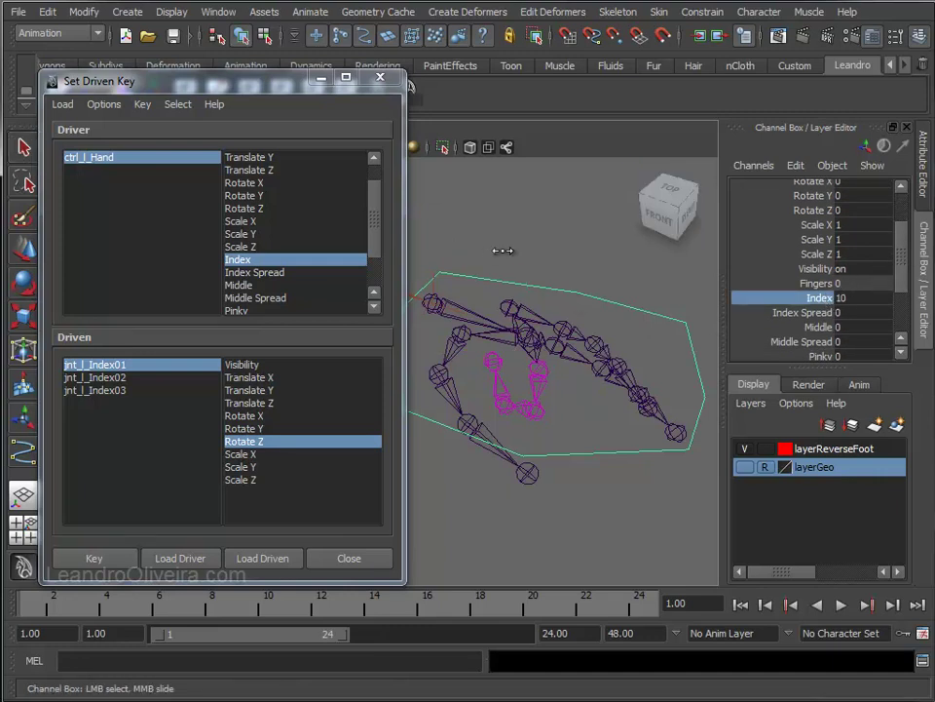
mouse_move(618, 252)
middle_down()
mouse_move(385, 261)
mouse_move(455, 261)
middle_up()
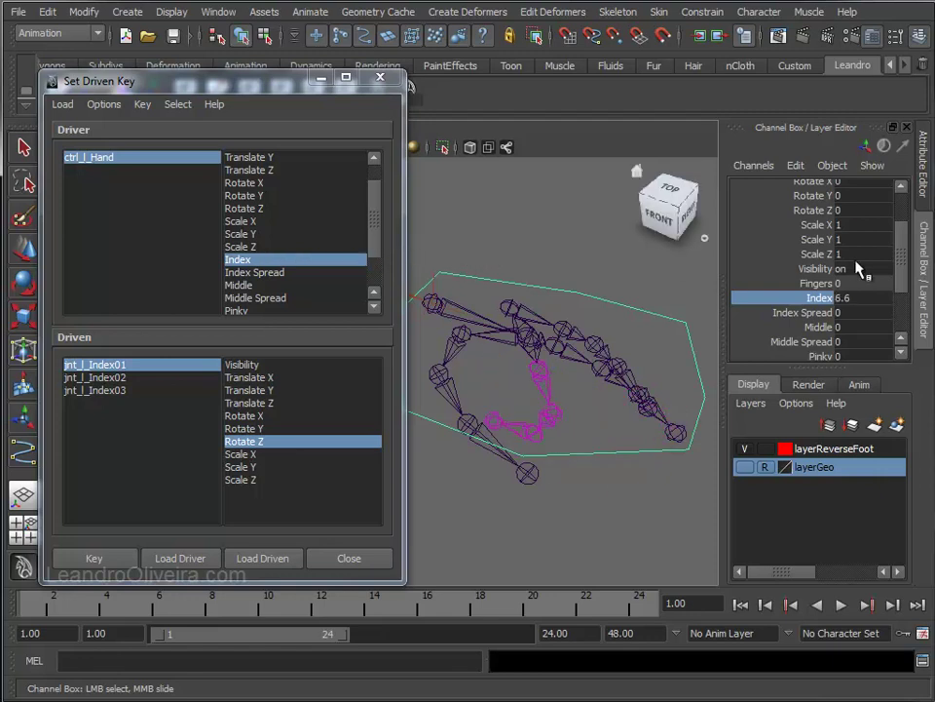
click(847, 298)
text(0)
key(Return)
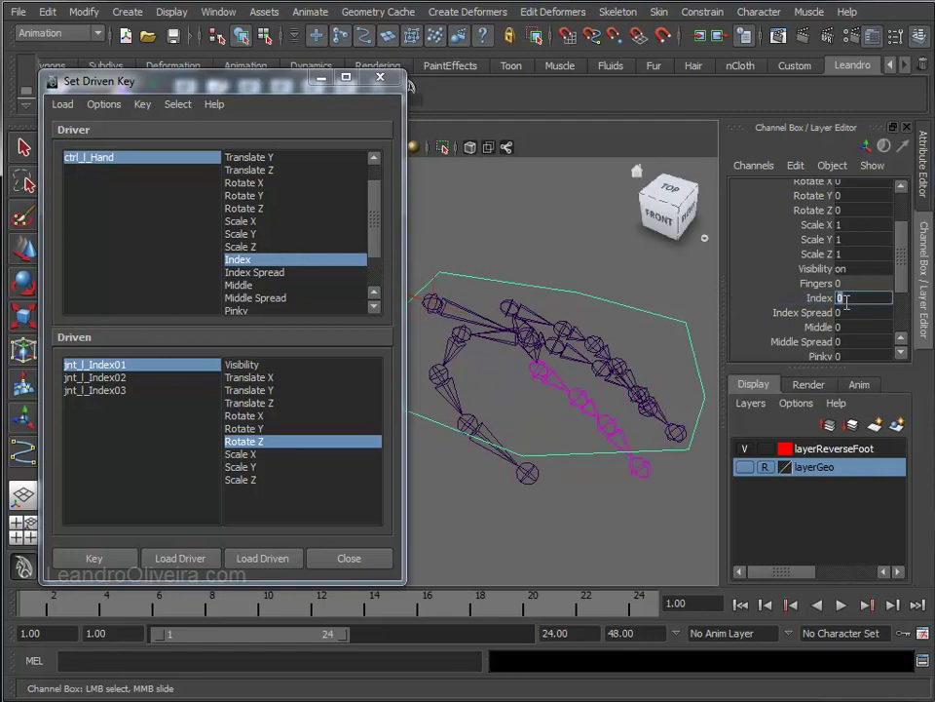
click(537, 376)
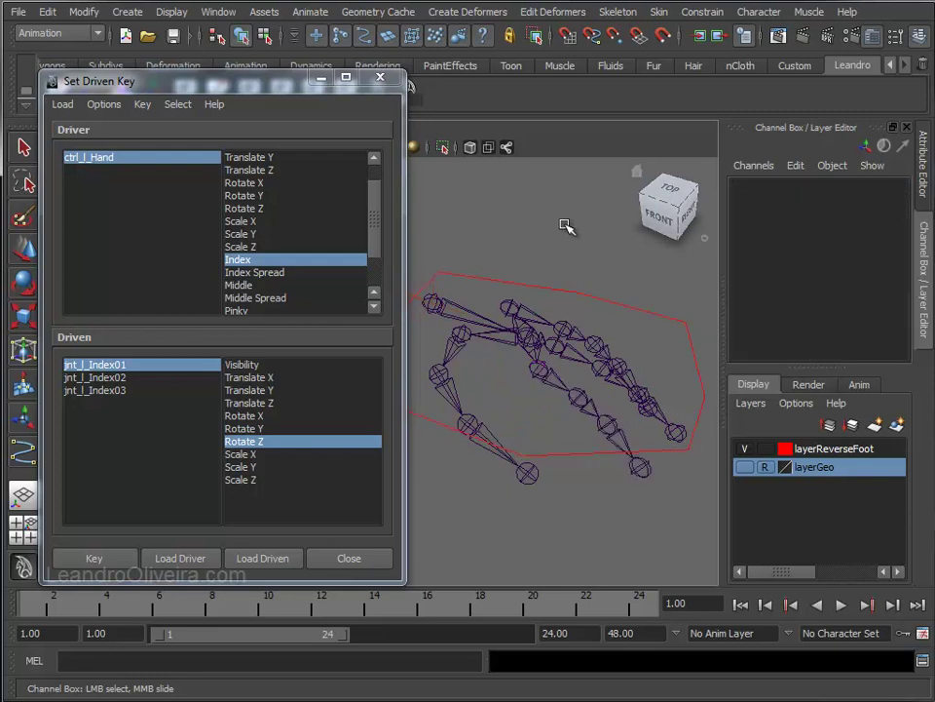
- Load jnt_l_Index01 as driven, with Index Spread driving its Rotate Y
click(537, 376)
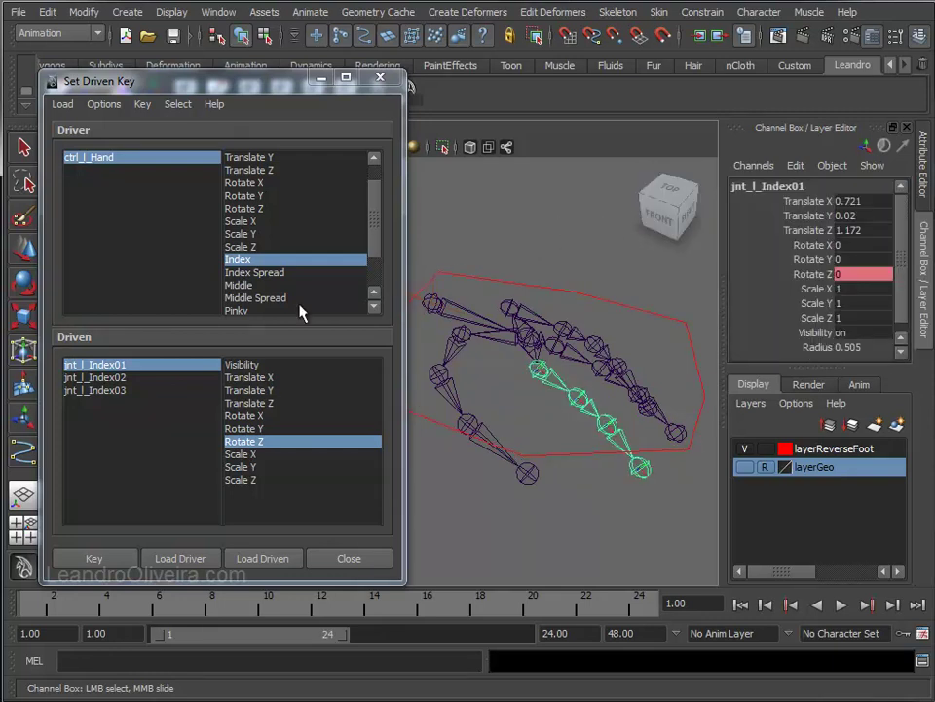
click(238, 275)
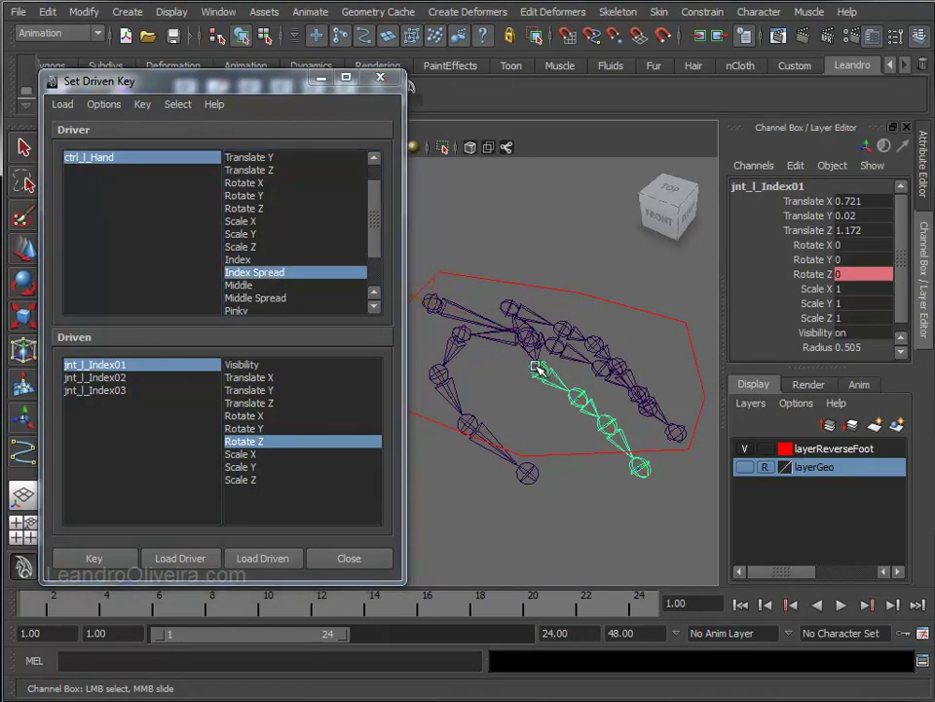
click(259, 558)
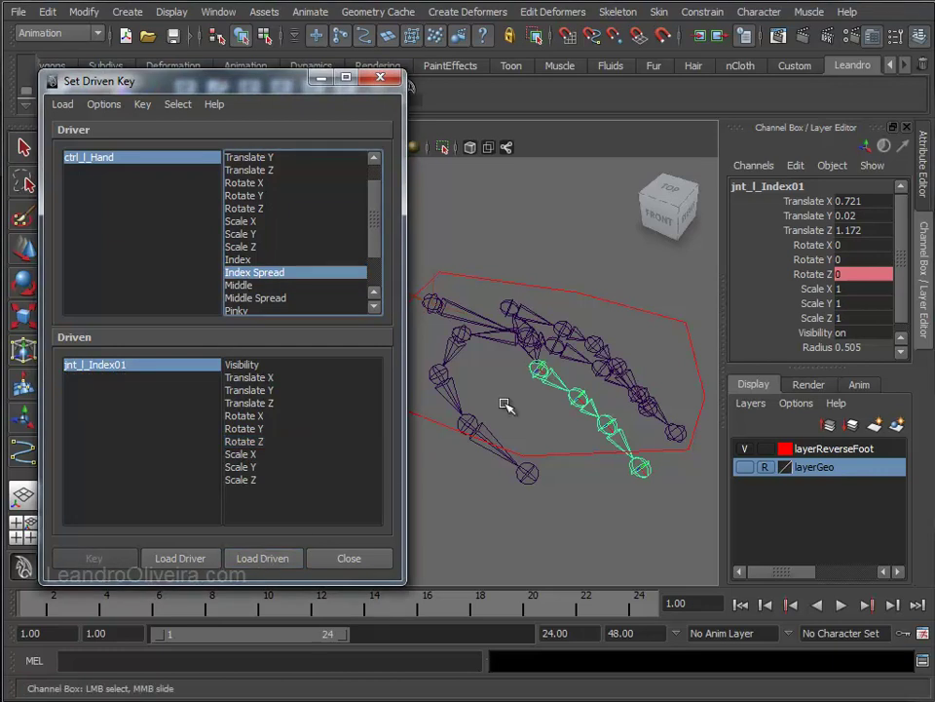
alt+drag(507, 406, 554, 327)
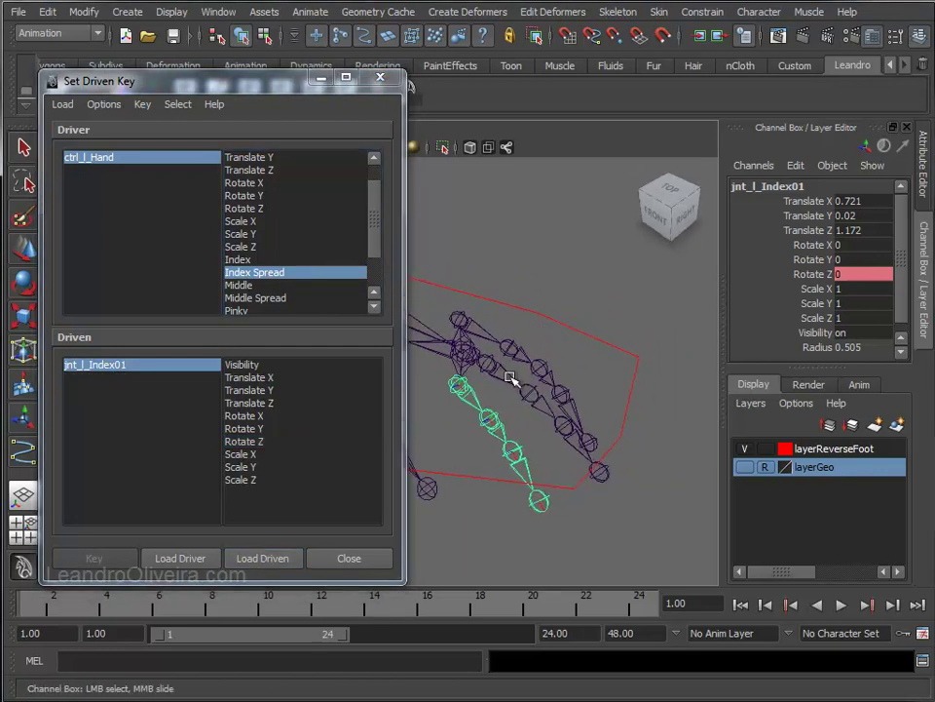
key(e)
alt+drag(493, 376, 534, 304)
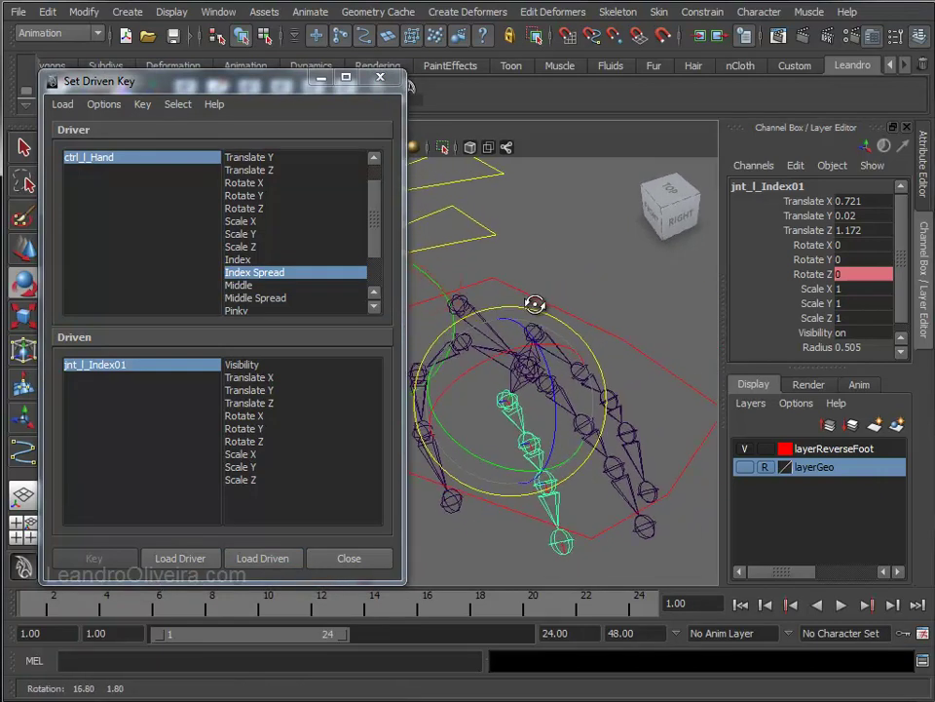
drag(499, 440, 496, 429)
key(ctrl+z)
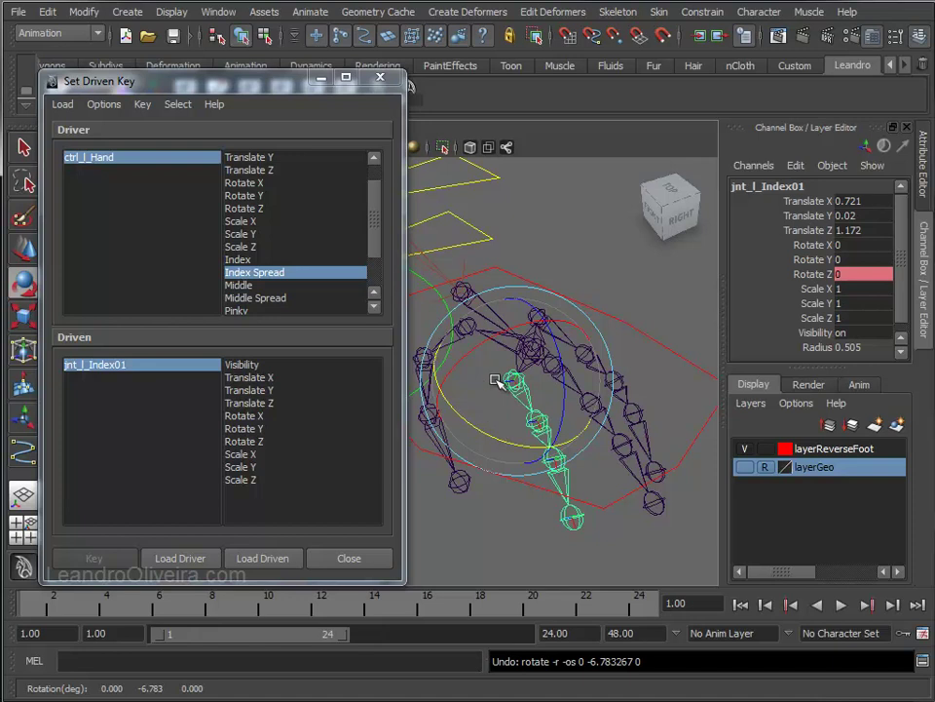
alt+drag(497, 379, 449, 361)
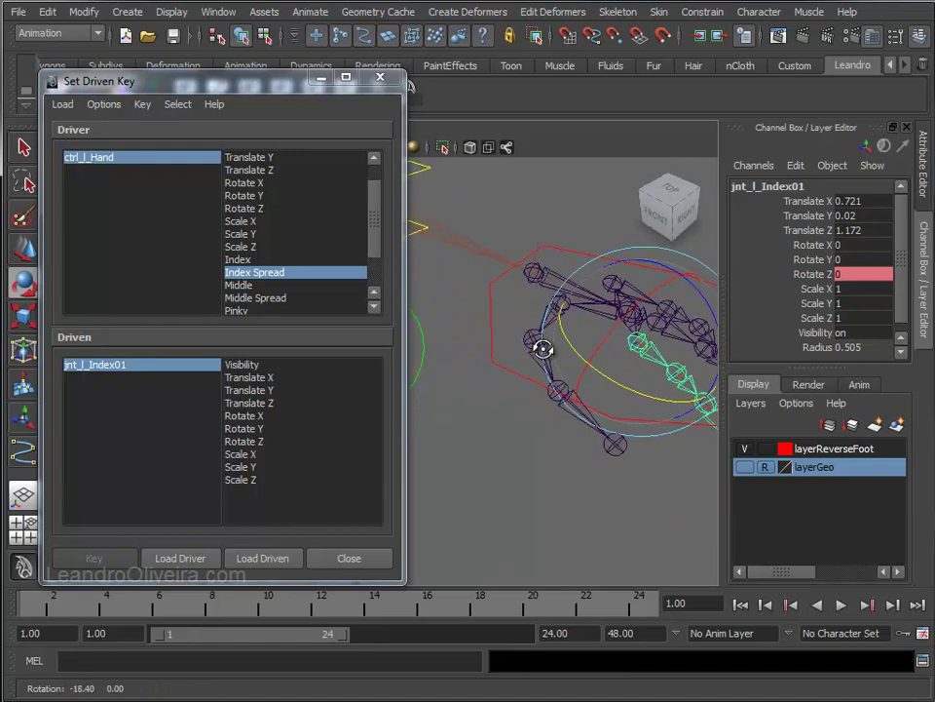
click(244, 429)
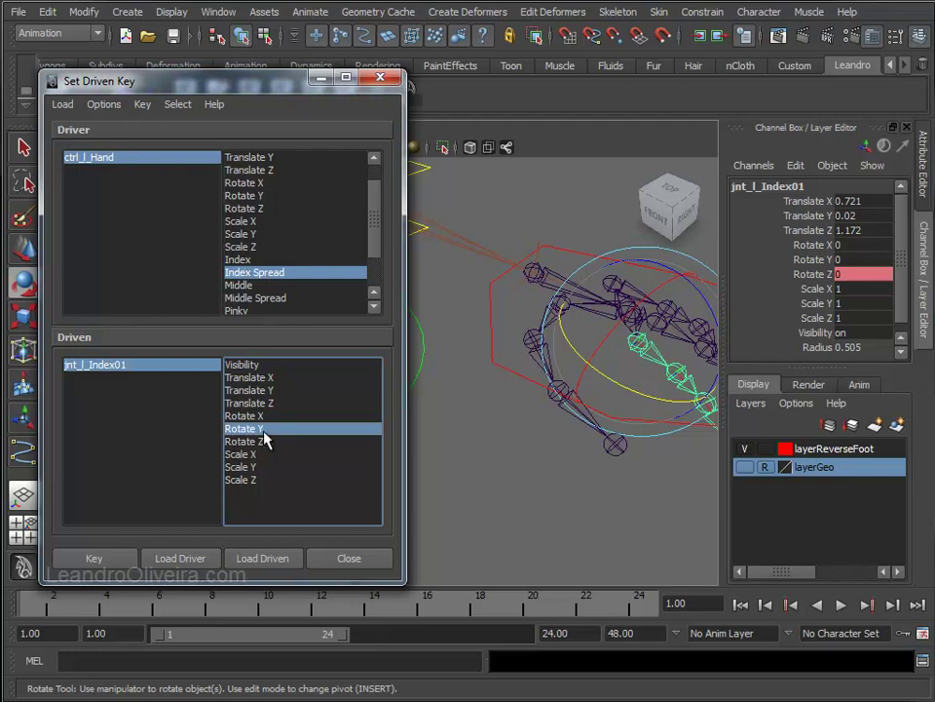
- Select ctrl_l_Hand and record the neutral zero-spread key
click(468, 378)
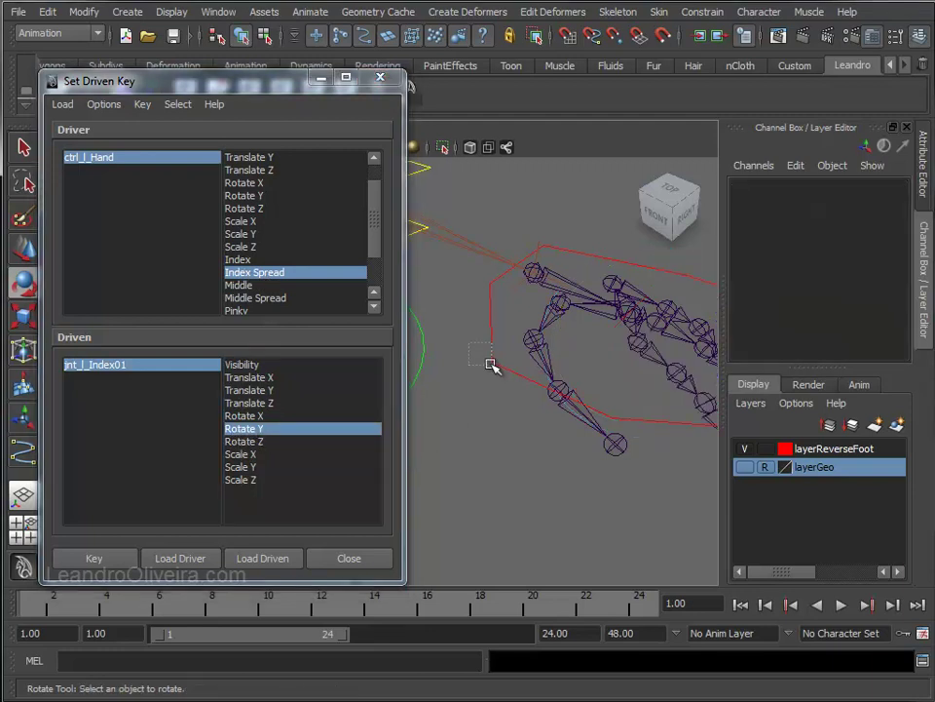
click(493, 367)
scroll(846, 272, down, 3)
scroll(845, 282, down, 3)
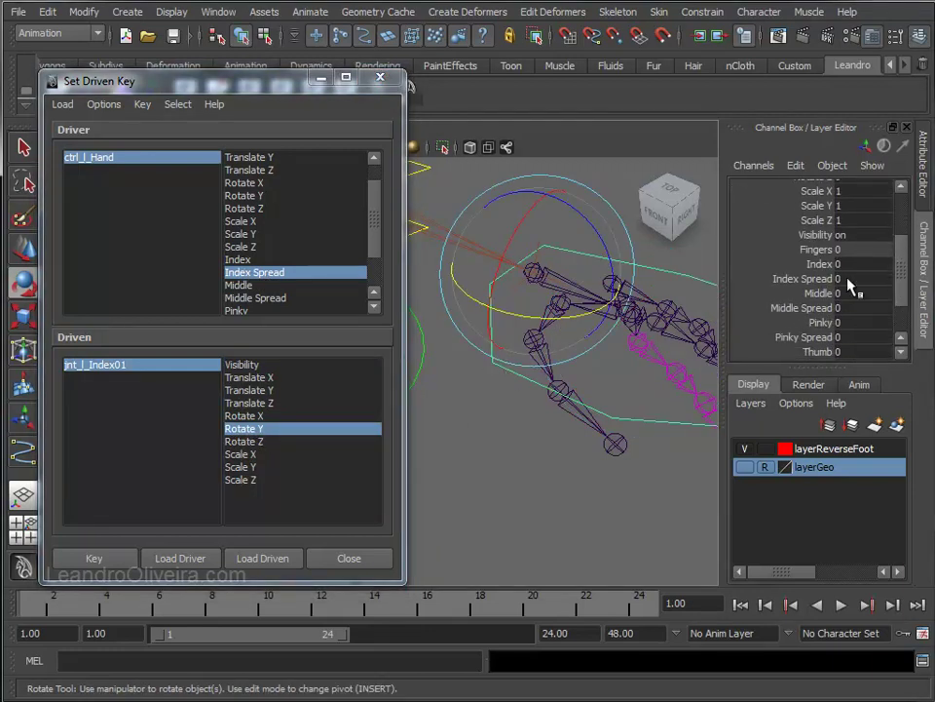
click(97, 562)
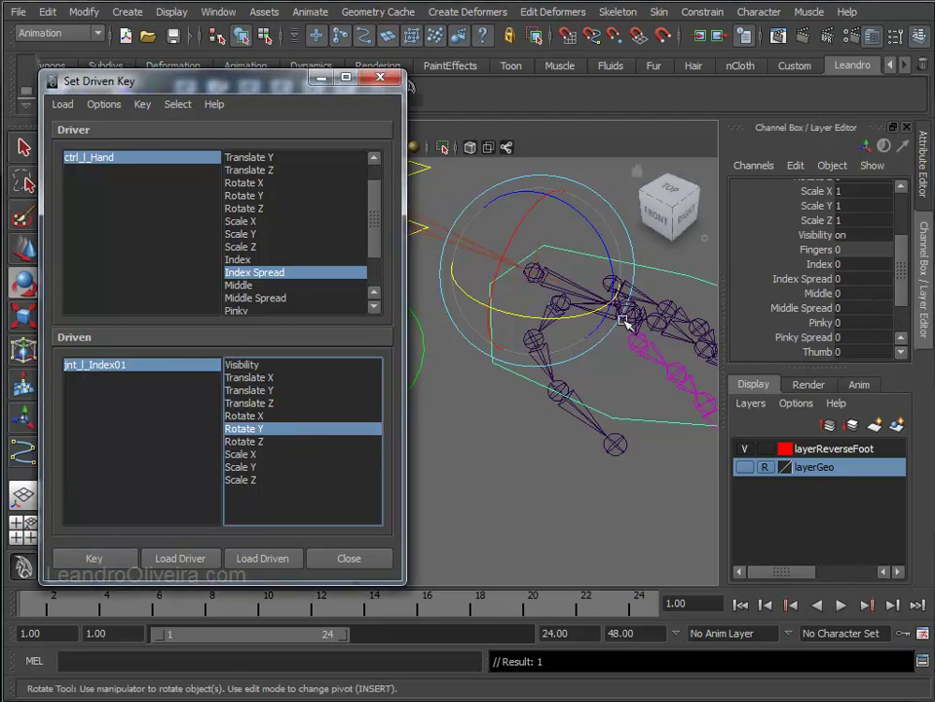
- Set ctrl_l_Hand's Index Spread to a negative value
scroll(902, 303, up, 3)
scroll(902, 313, down, 1)
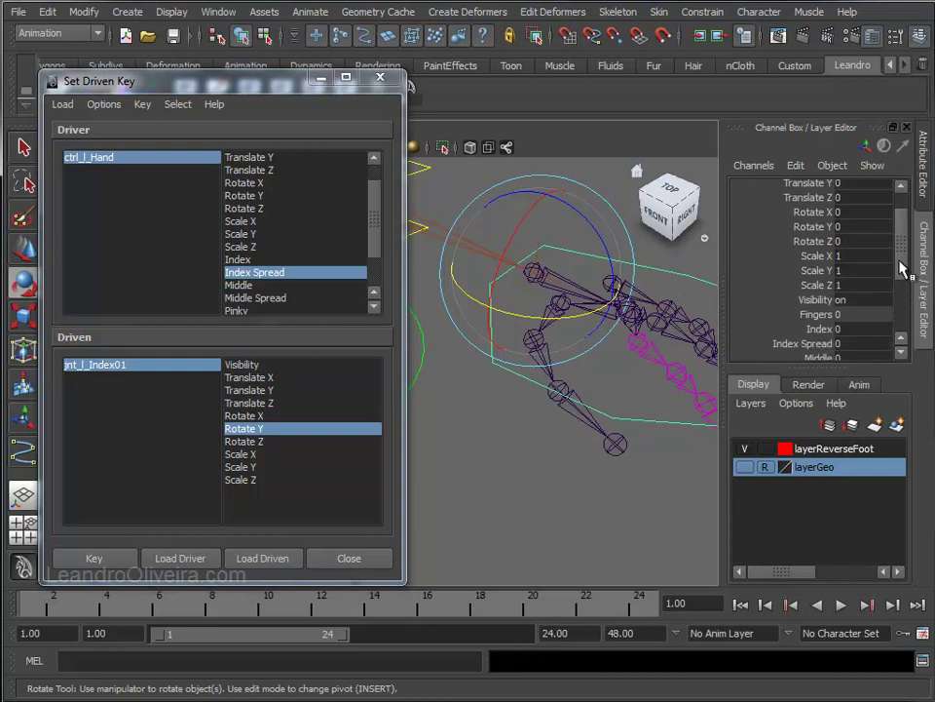
scroll(887, 307, down, 2)
click(816, 308)
middle_drag(630, 382, 562, 384)
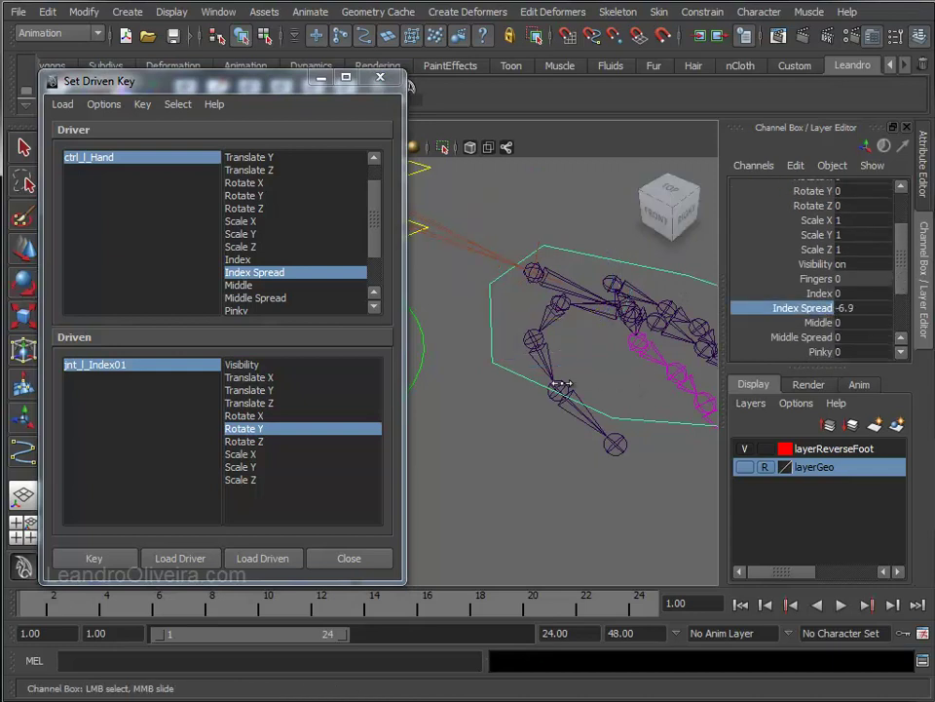
mouse_move(516, 422)
alt+mouse_down()
mouse_move(573, 386)
mouse_move(542, 388)
mouse_move(528, 444)
mouse_move(497, 440)
alt+mouse_up()
- Rotate jnt_l_Index01 to Rotate Y -20, key it, and reselect ctrl_l_Hand
click(542, 389)
key(e)
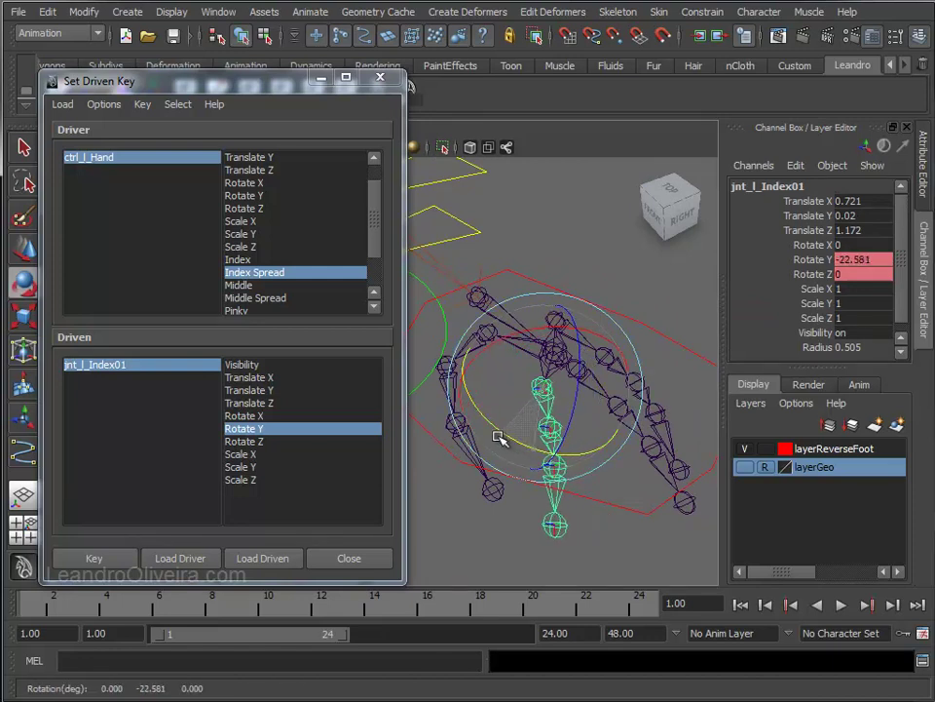
click(857, 260)
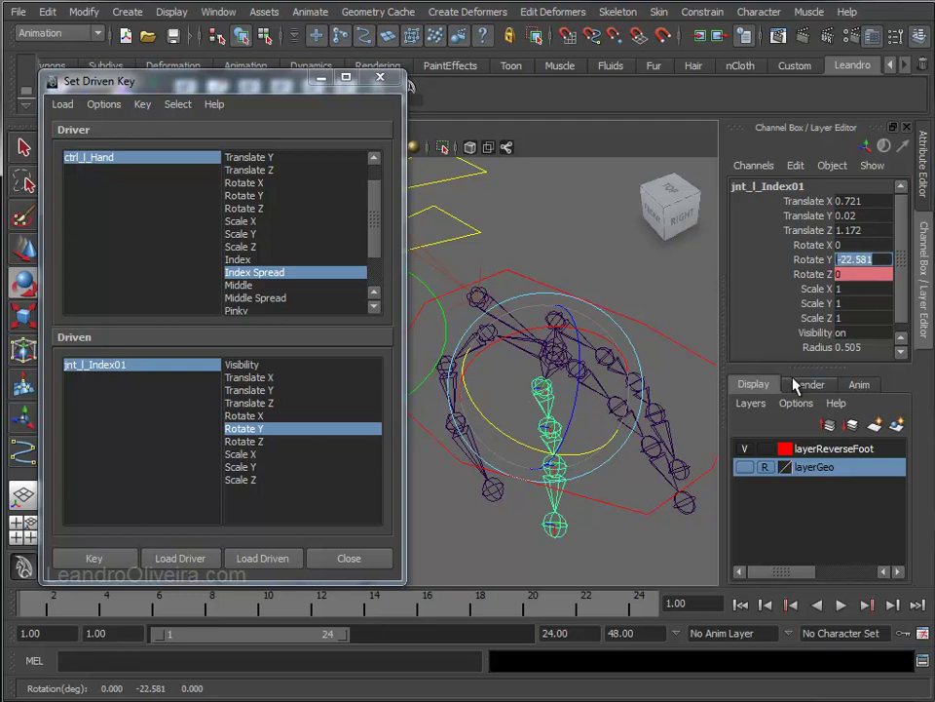
text(-20)
key(Return)
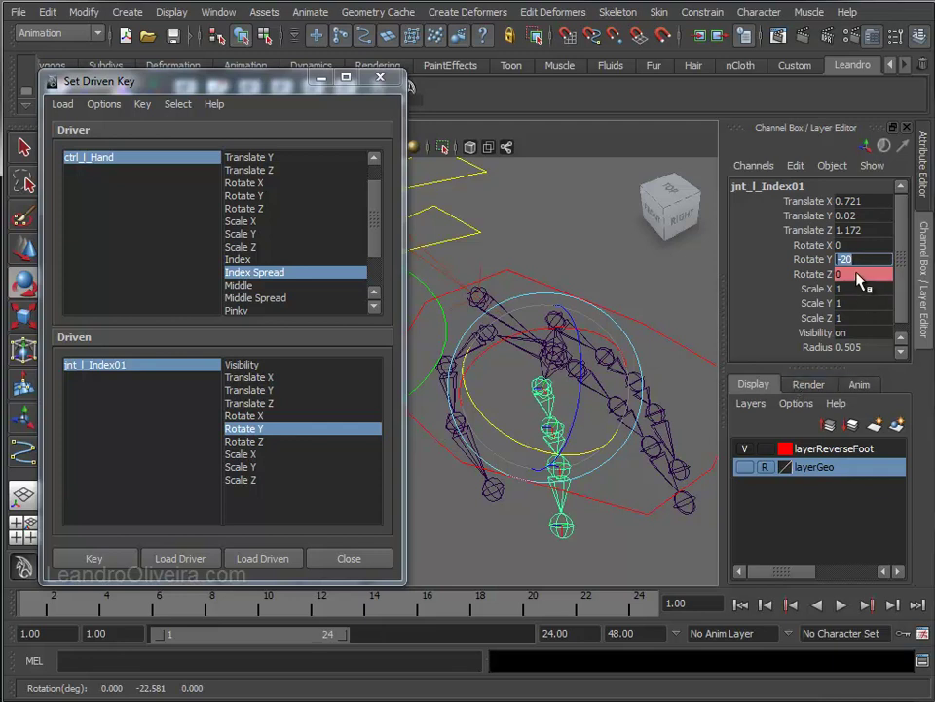
click(95, 563)
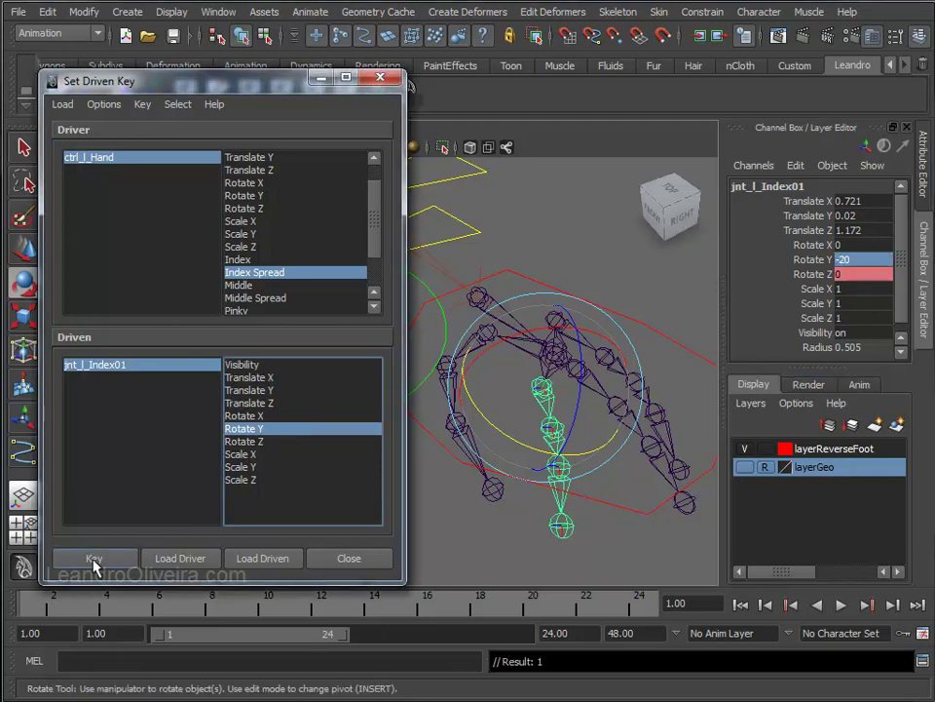
click(612, 278)
click(662, 353)
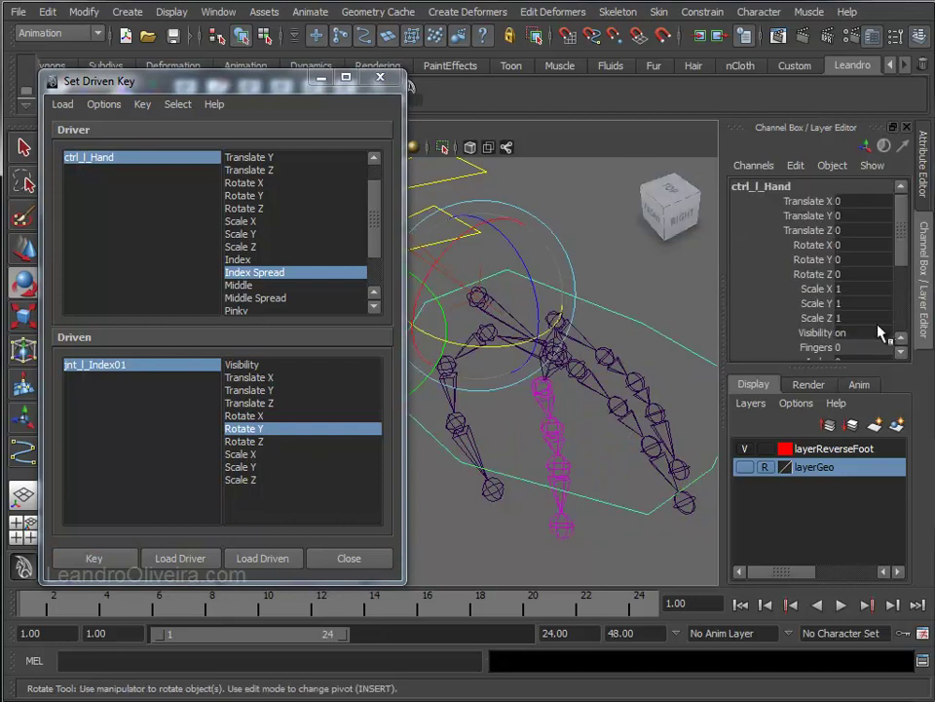
- Change ctrl_l_Hand's Index Spread to test the finger spread
drag(909, 245, 906, 258)
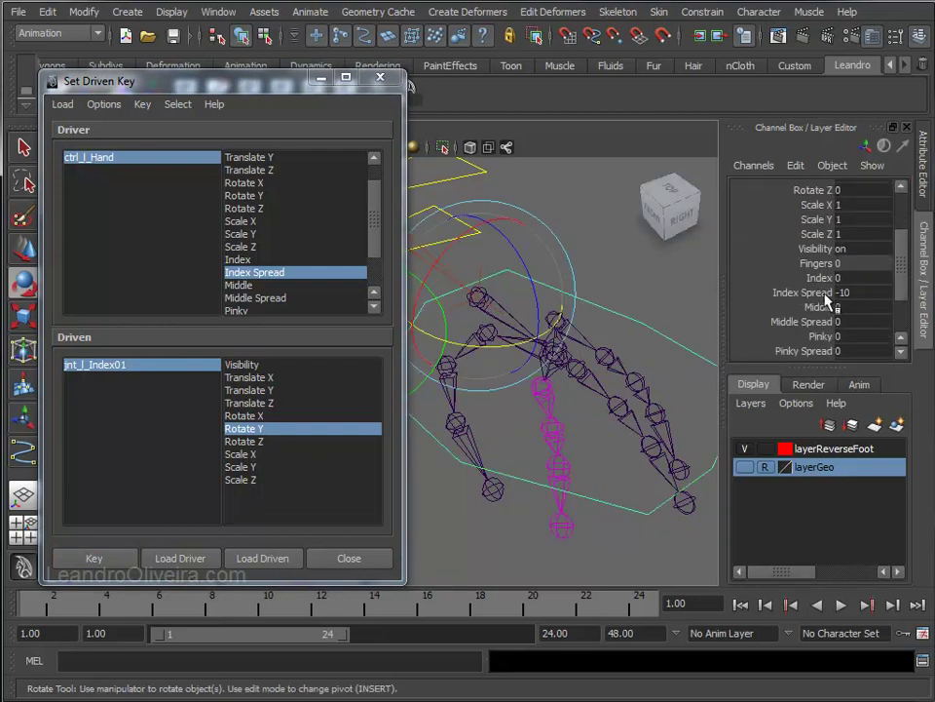
click(804, 292)
middle_drag(741, 282, 725, 256)
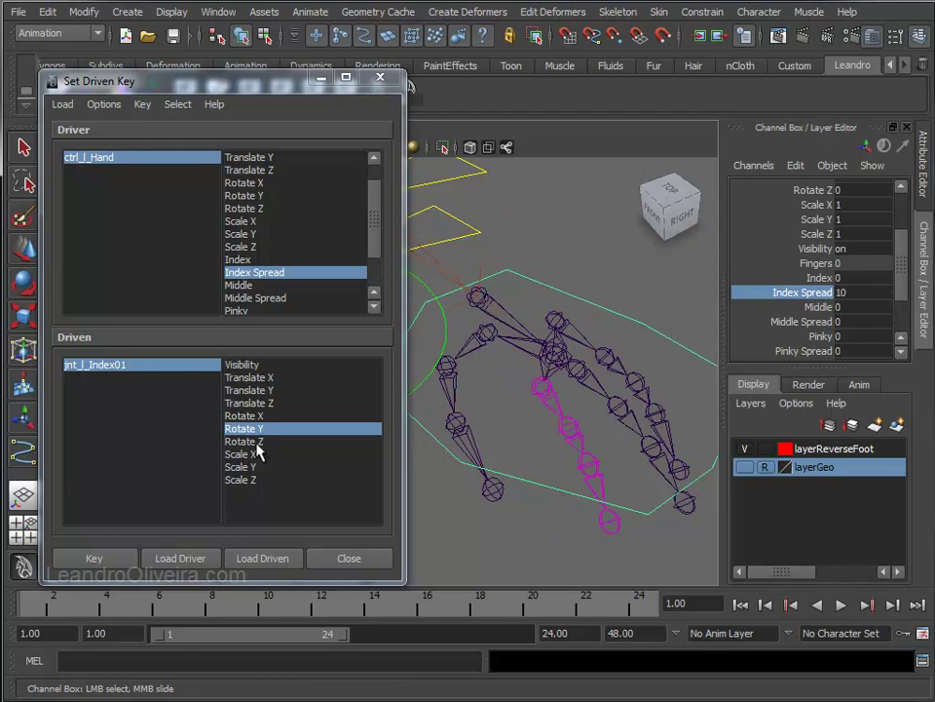
- Rotate jnt_l_Index01 to Rotate Y 20 and record the spread key
click(536, 386)
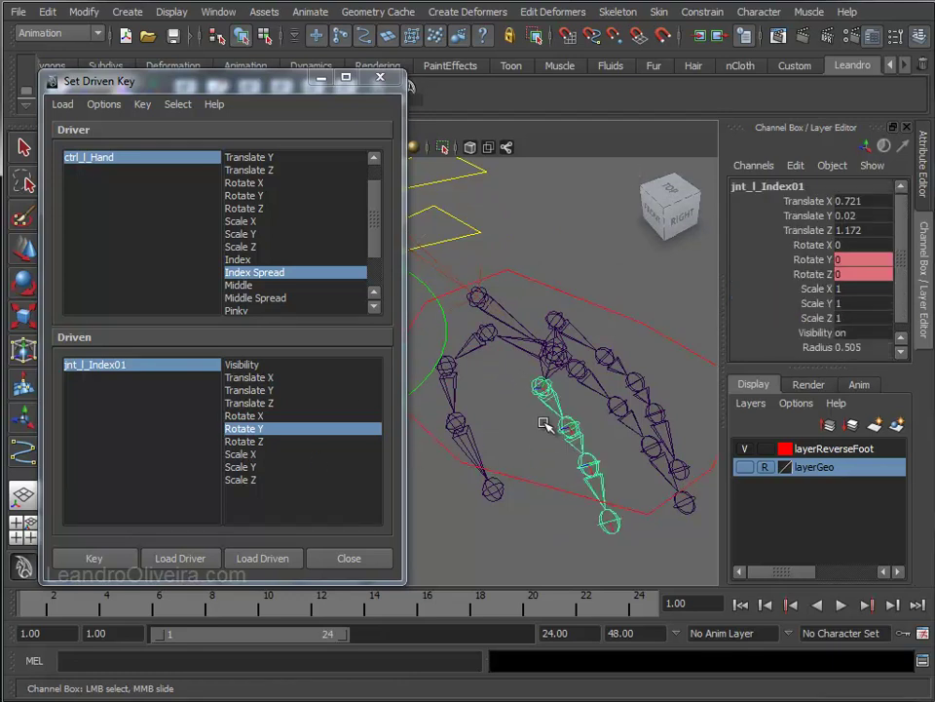
key(e)
mouse_move(560, 455)
mouse_down()
mouse_move(550, 444)
mouse_move(675, 413)
mouse_up()
click(871, 261)
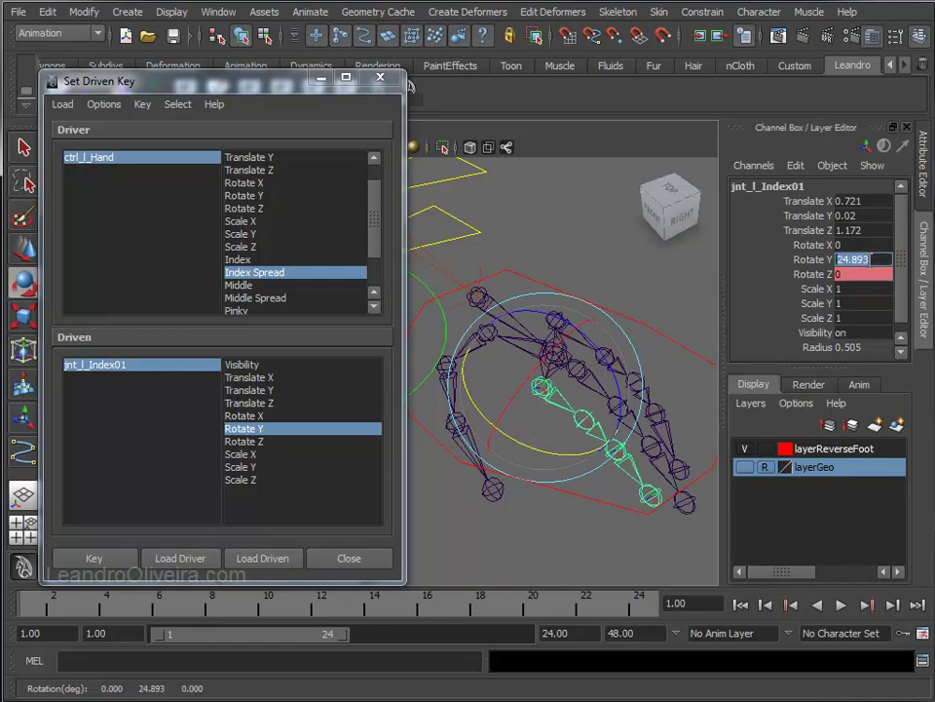
text(20)
key(Return)
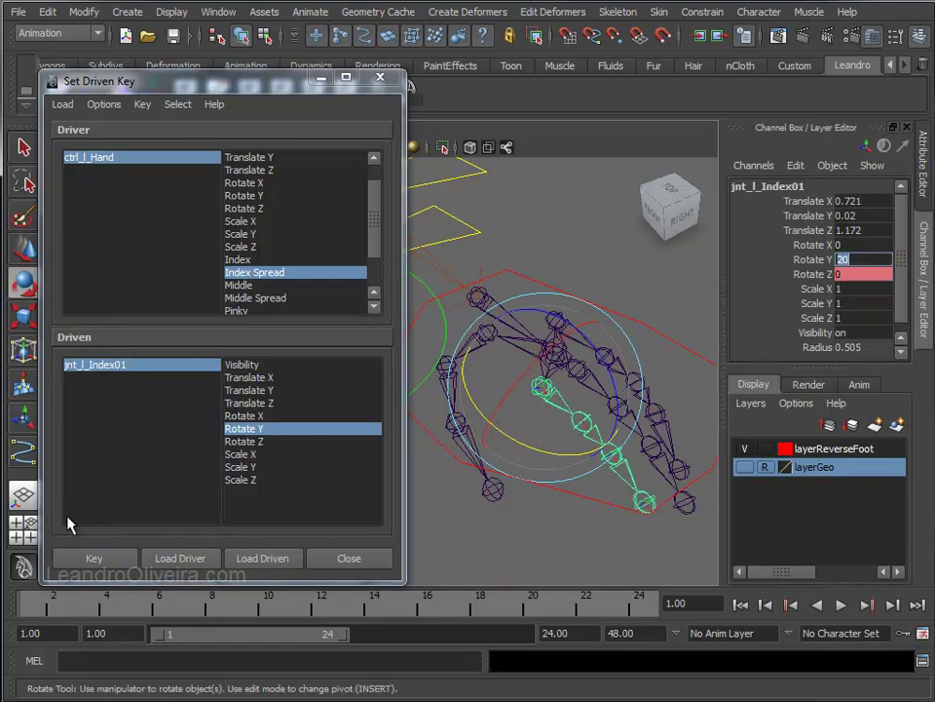
click(90, 561)
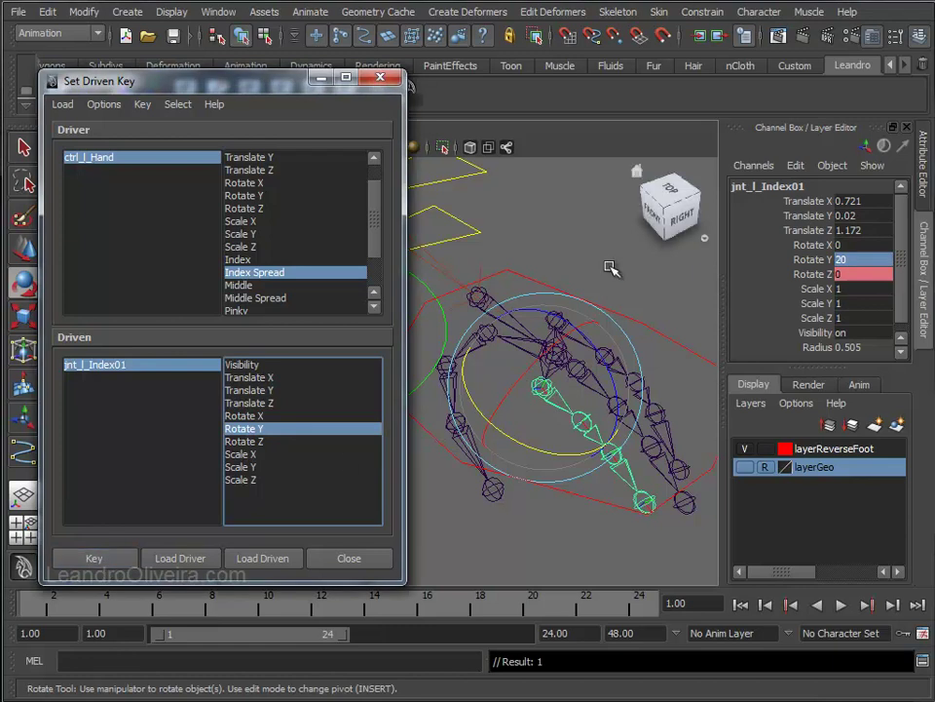
- Reselect ctrl_l_Hand and pick its Index Spread attribute
click(631, 284)
click(497, 263)
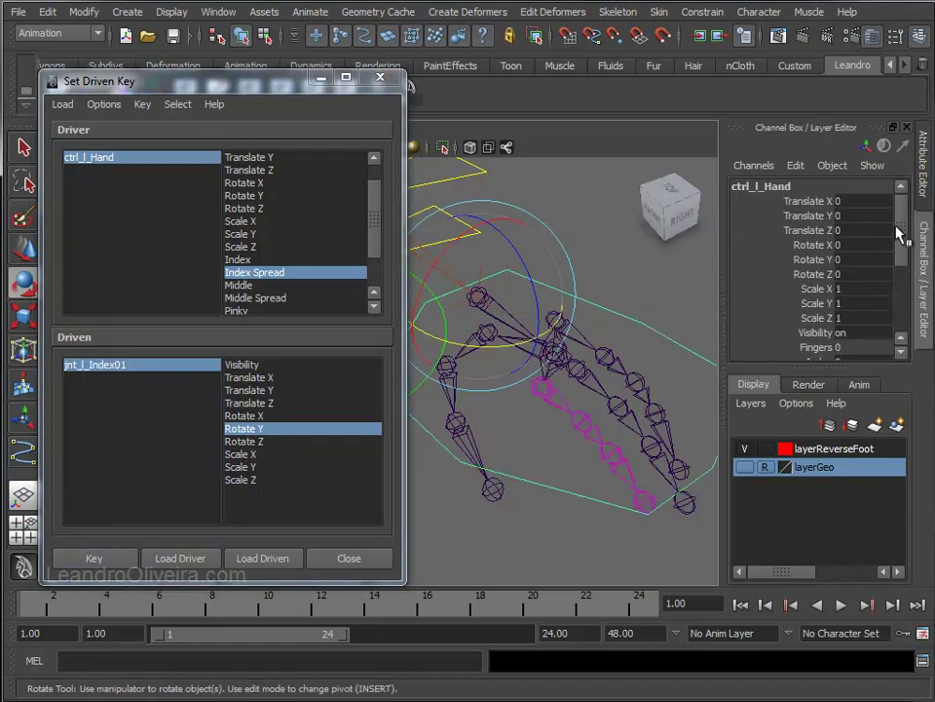
drag(899, 232, 898, 268)
click(802, 298)
- Test Index Spread by sliding it to -10, then set it back to 0 and deselect
mouse_move(671, 322)
middle_down()
mouse_move(414, 321)
mouse_move(604, 322)
middle_up()
double_click(855, 299)
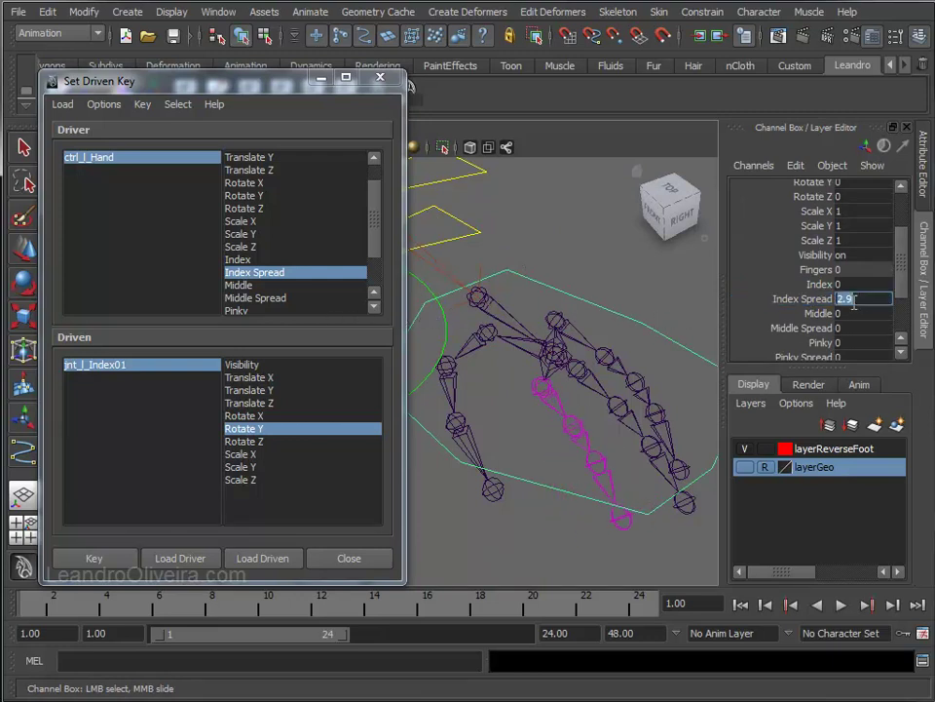
click(584, 254)
mouse_move(563, 380)
alt+mouse_down()
mouse_move(539, 361)
mouse_move(591, 317)
mouse_move(588, 334)
alt+mouse_up()
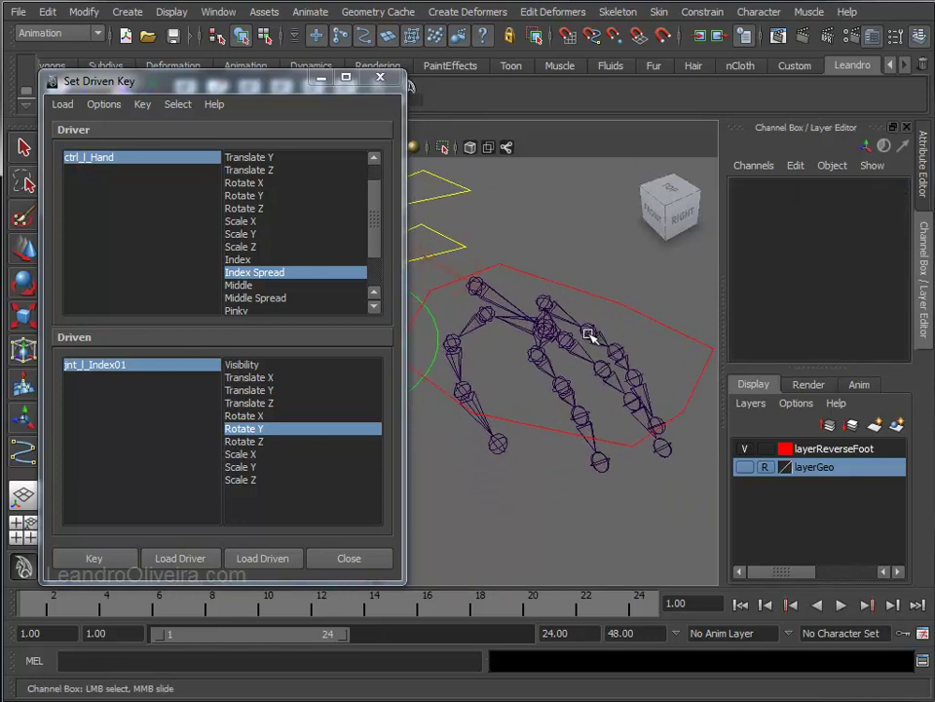
- Save the scene as Gaffinha - V7 - Rigging - Arms.ma, then select ctrl_l_Hand and the middle-finger joints
click(174, 36)
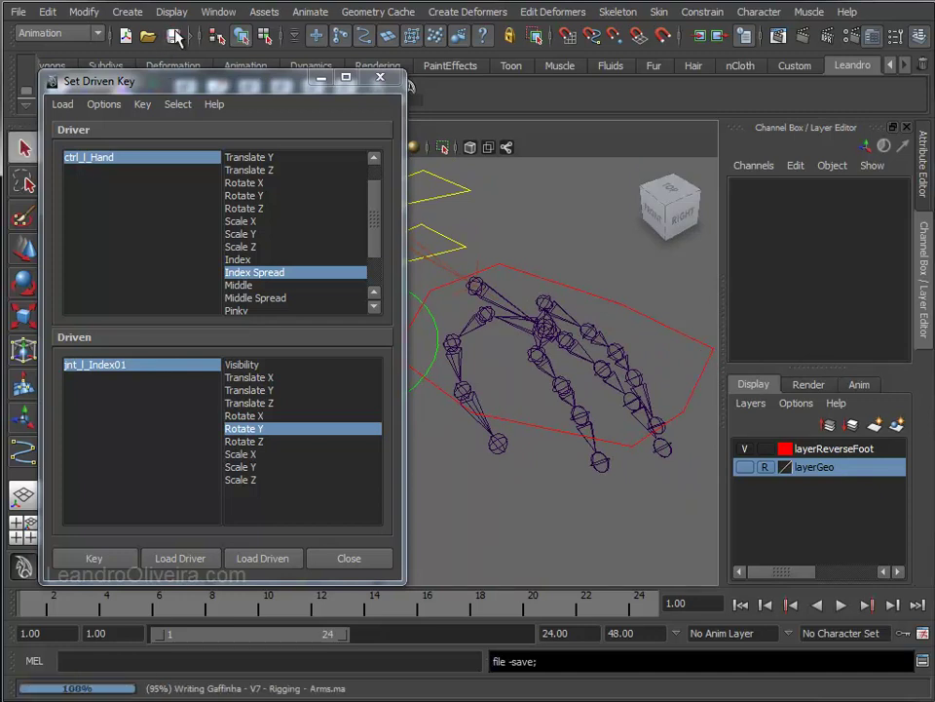
click(647, 321)
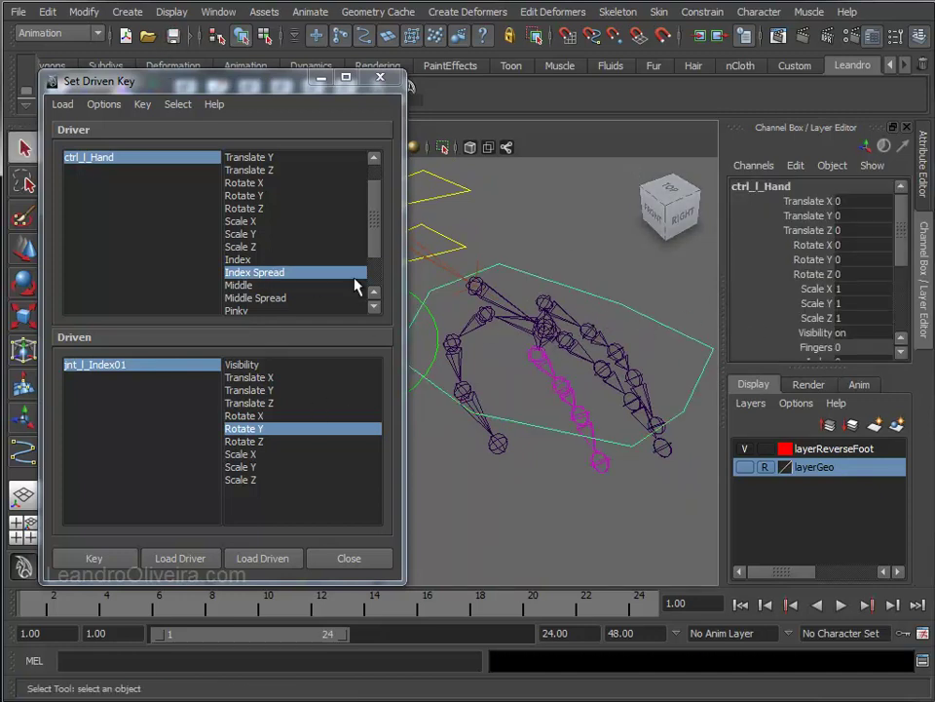
click(589, 372)
click(602, 380)
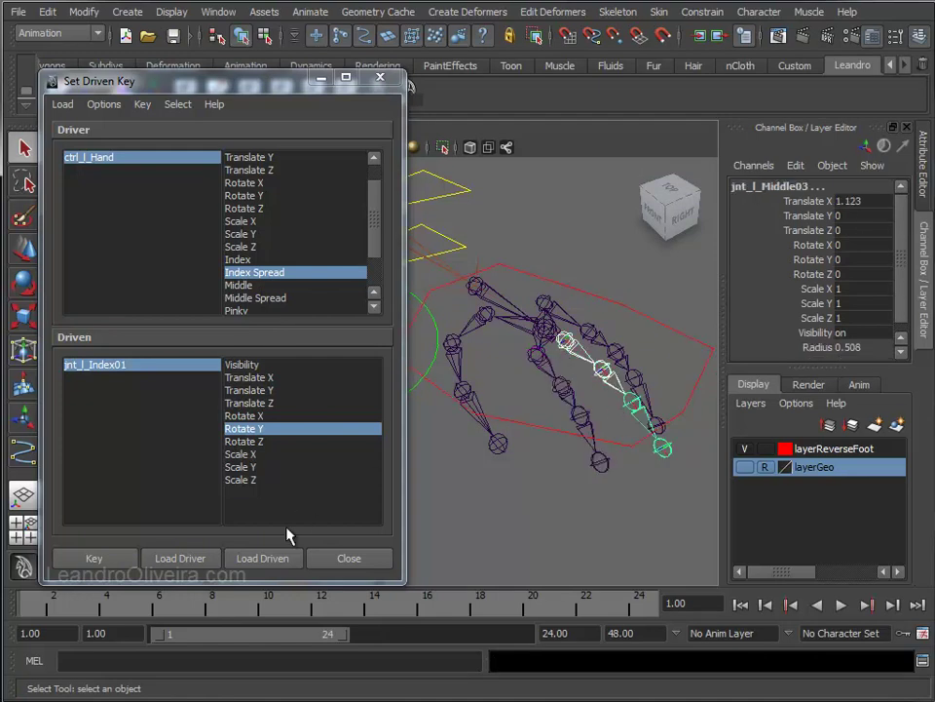
- Load jnt_l_Middle01–03 as driven, set Middle to drive their Rotate Z, and key their rest pose
click(274, 560)
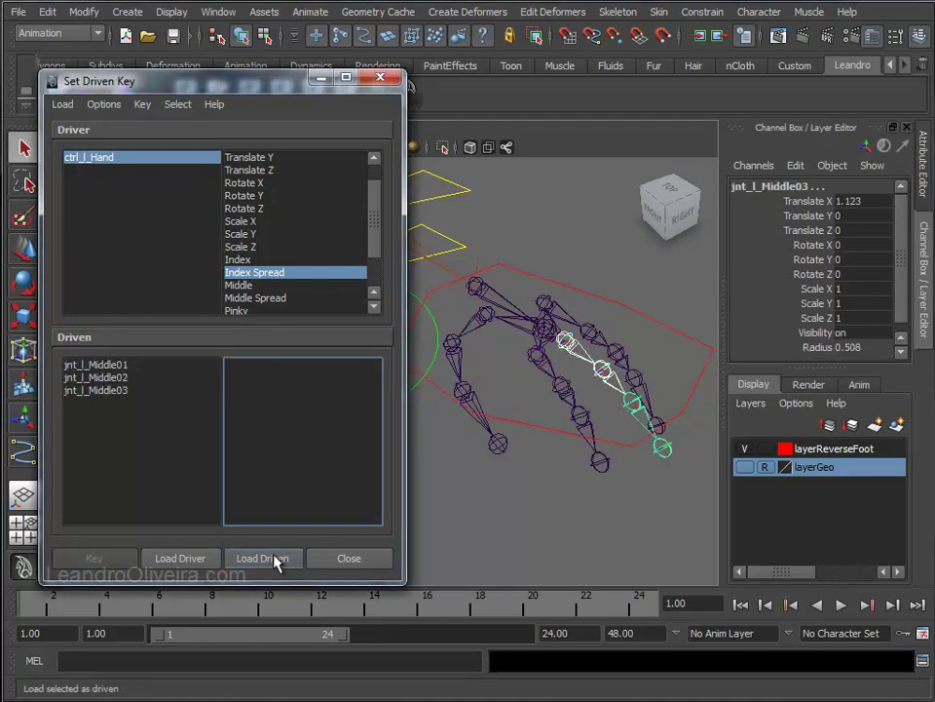
click(102, 365)
click(242, 286)
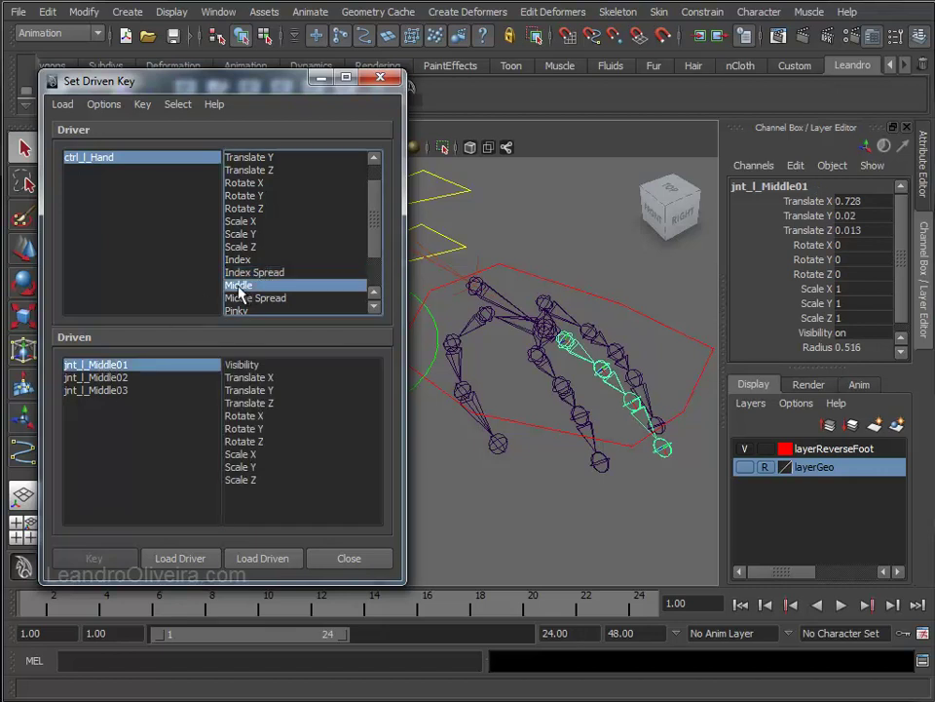
click(240, 442)
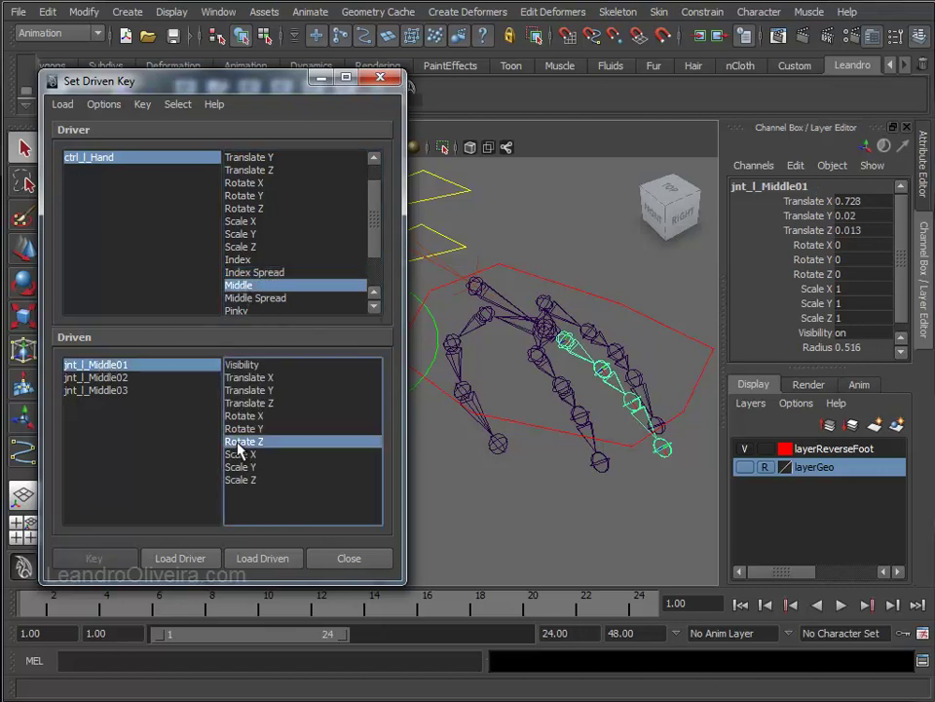
click(117, 377)
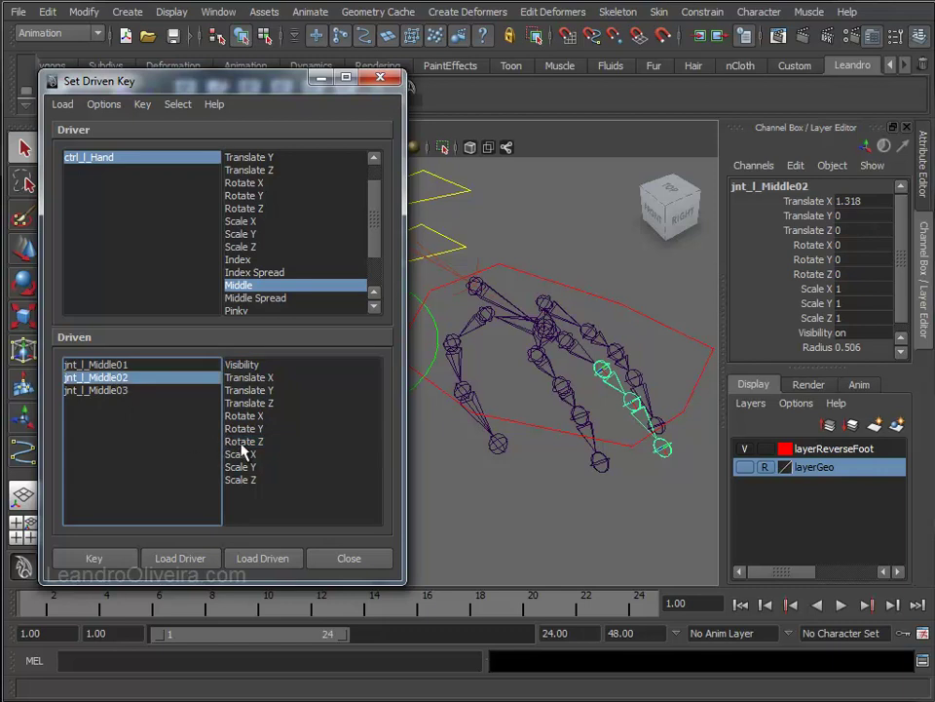
click(241, 443)
click(114, 391)
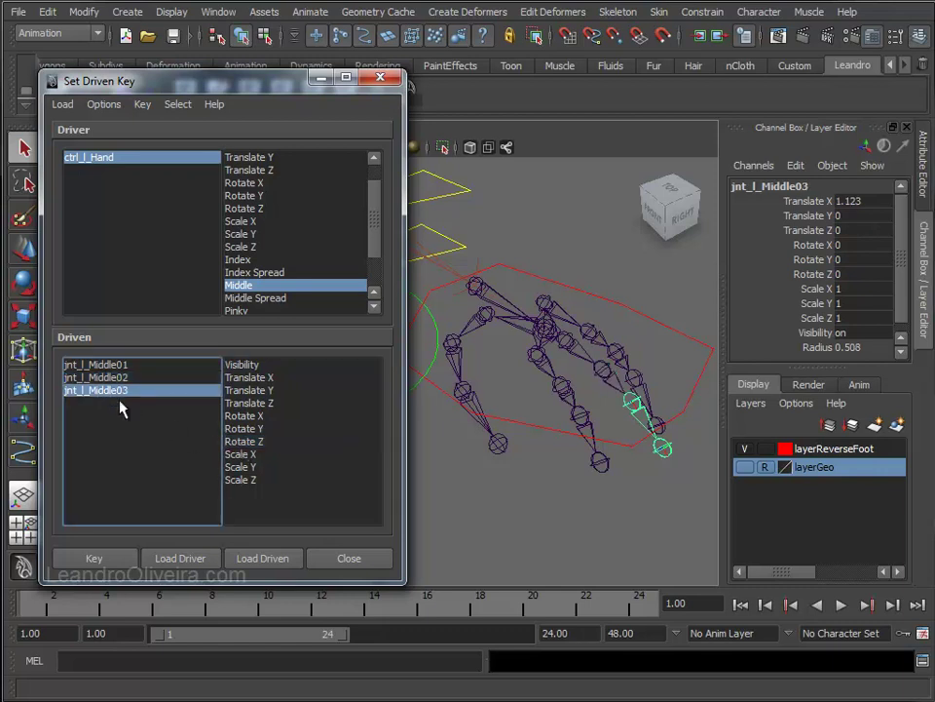
click(240, 442)
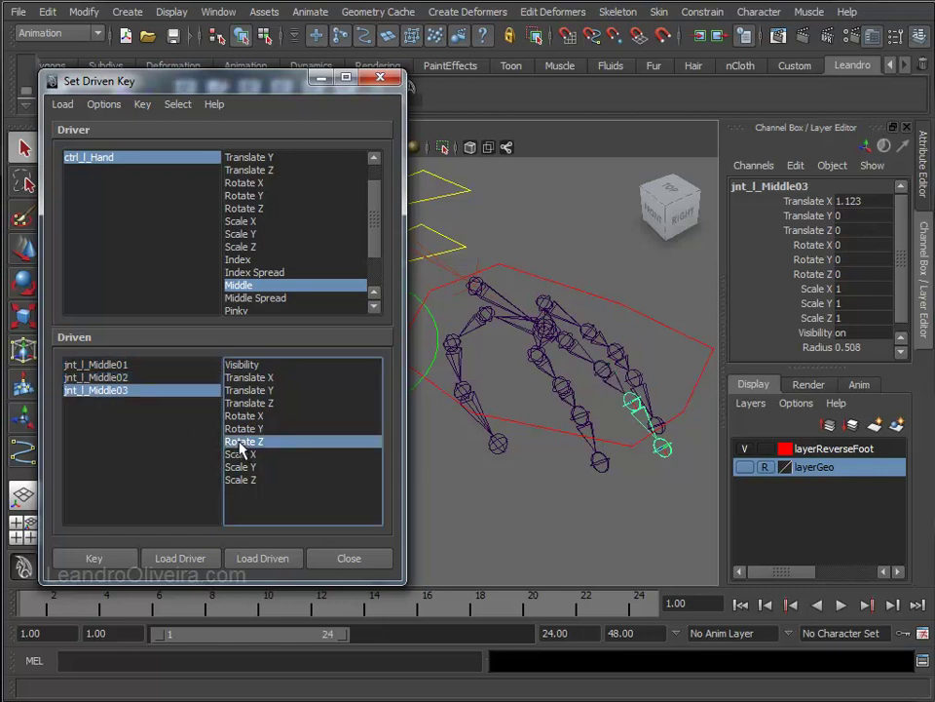
click(98, 560)
click(98, 378)
click(94, 558)
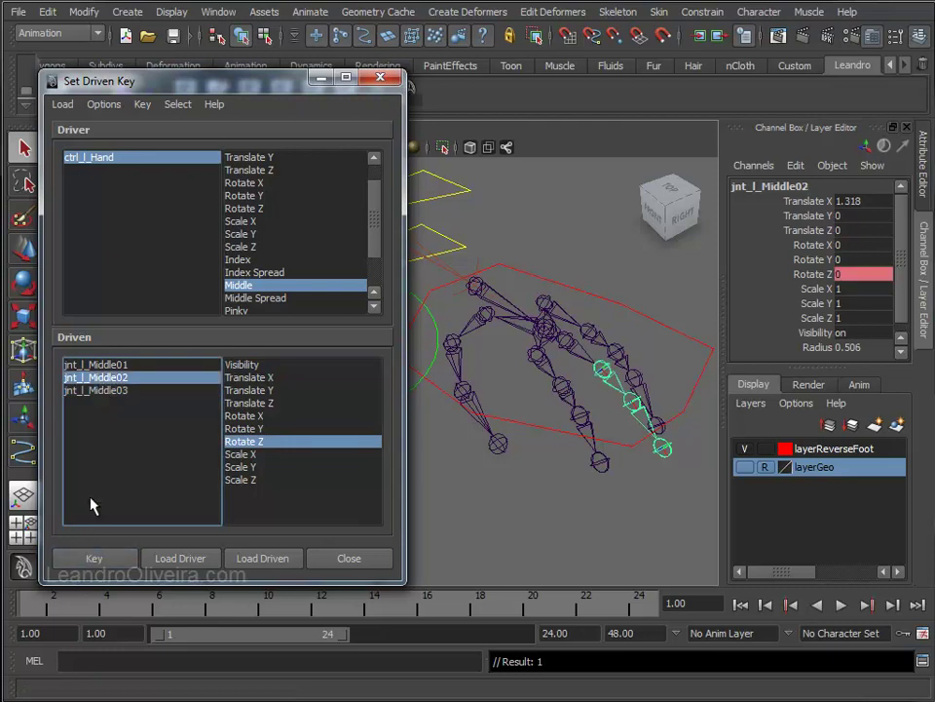
click(92, 364)
click(94, 559)
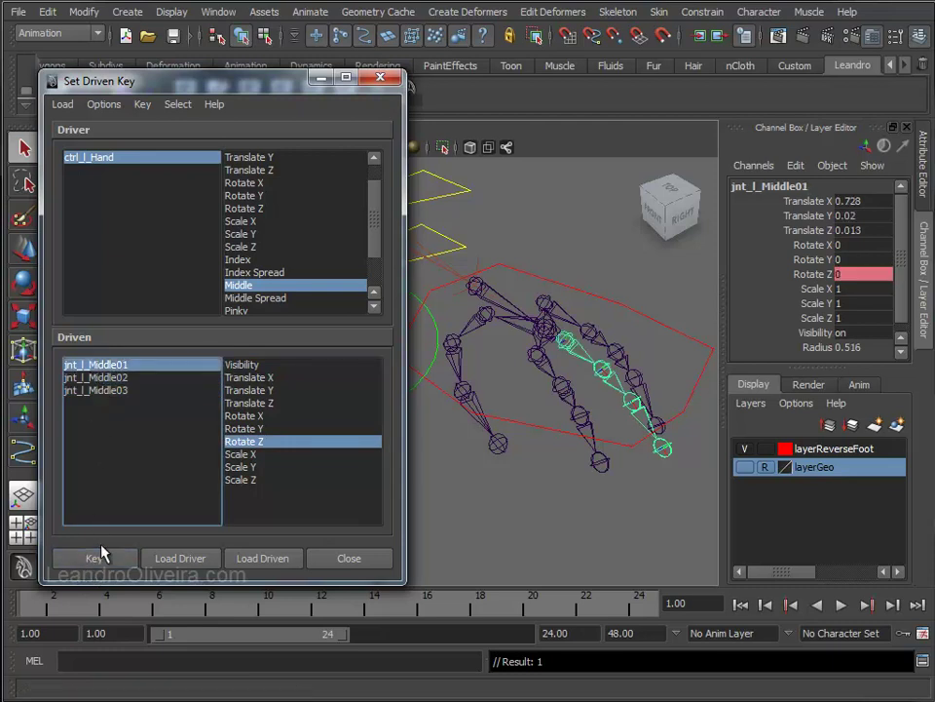
- Change Middle on ctrl_l_Hand and bend the three middle joints backward to Rotate Z 15
click(92, 157)
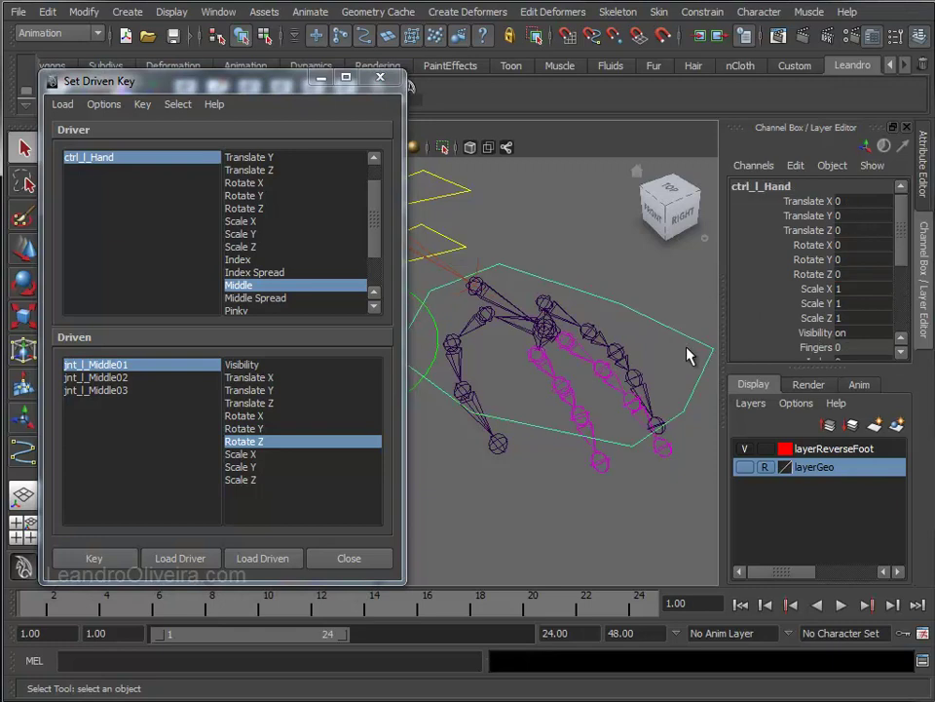
drag(903, 251, 902, 297)
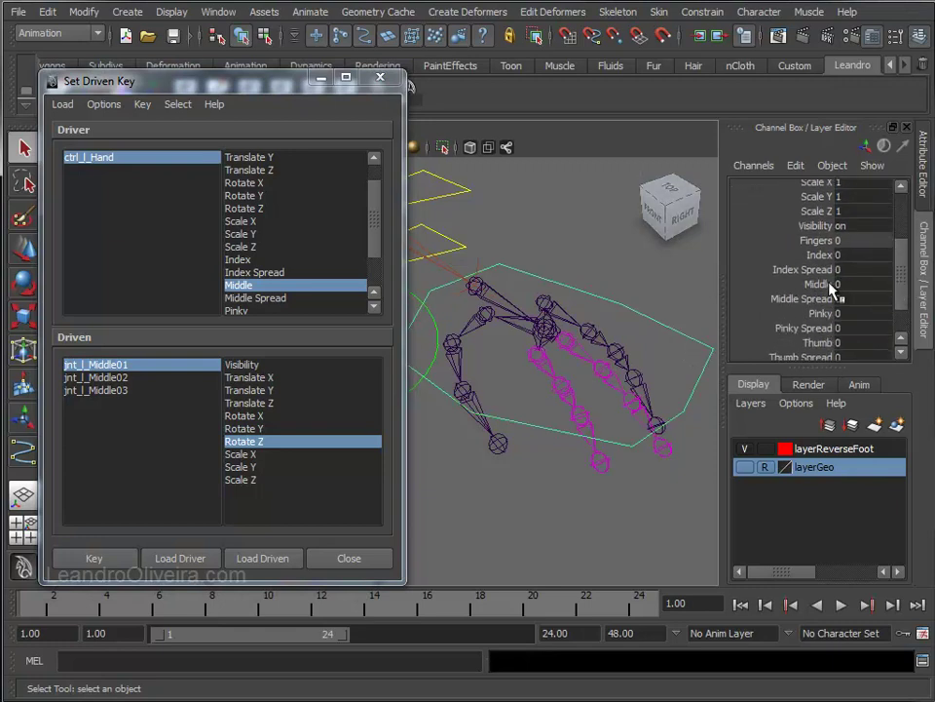
click(814, 283)
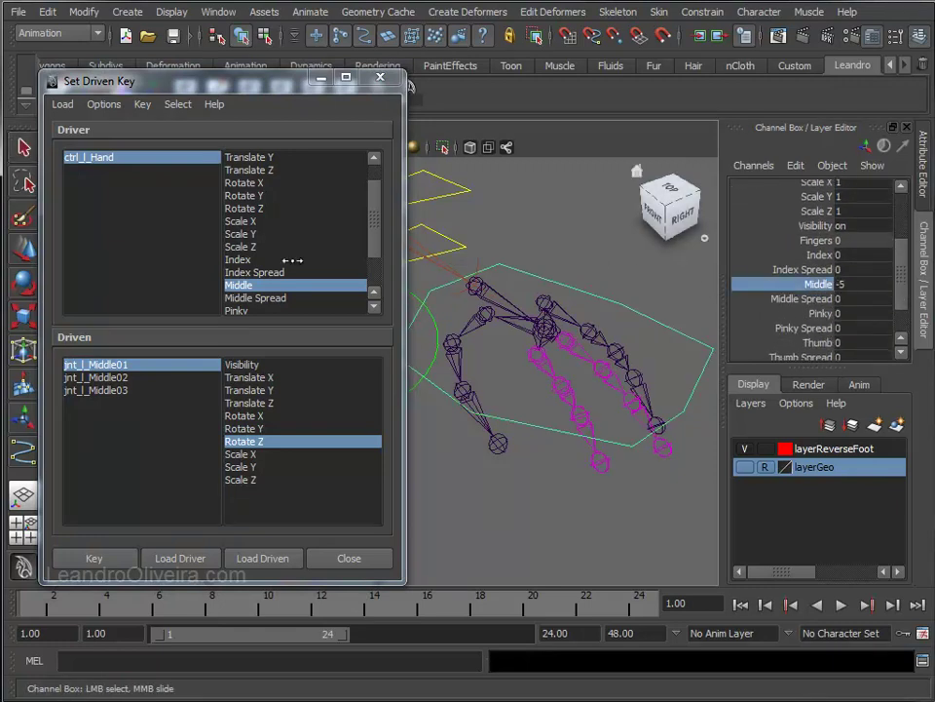
click(568, 371)
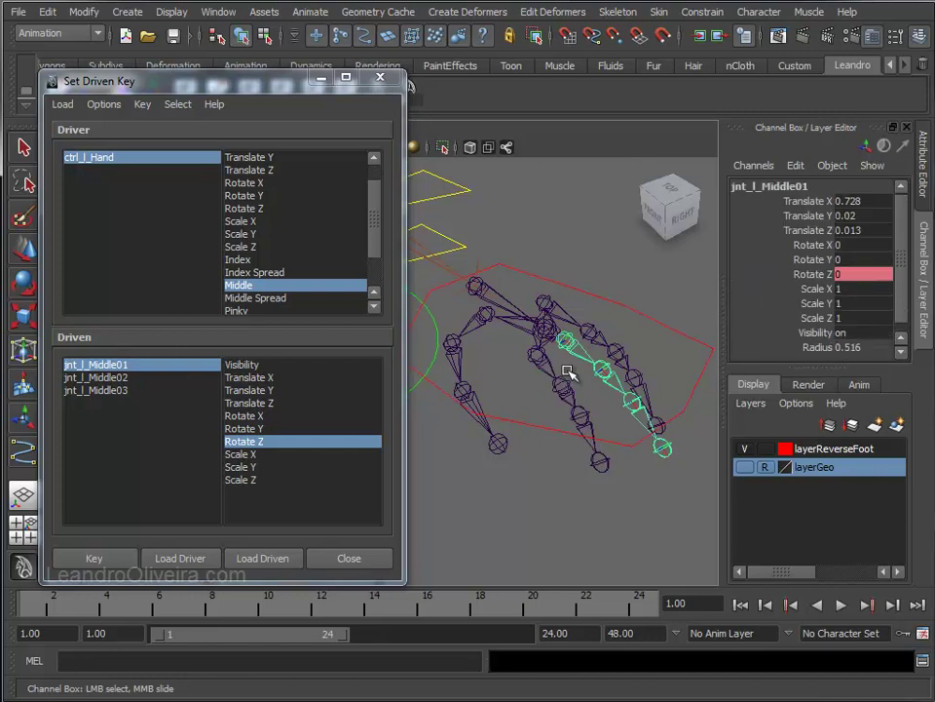
shift+click(601, 371)
shift+click(632, 402)
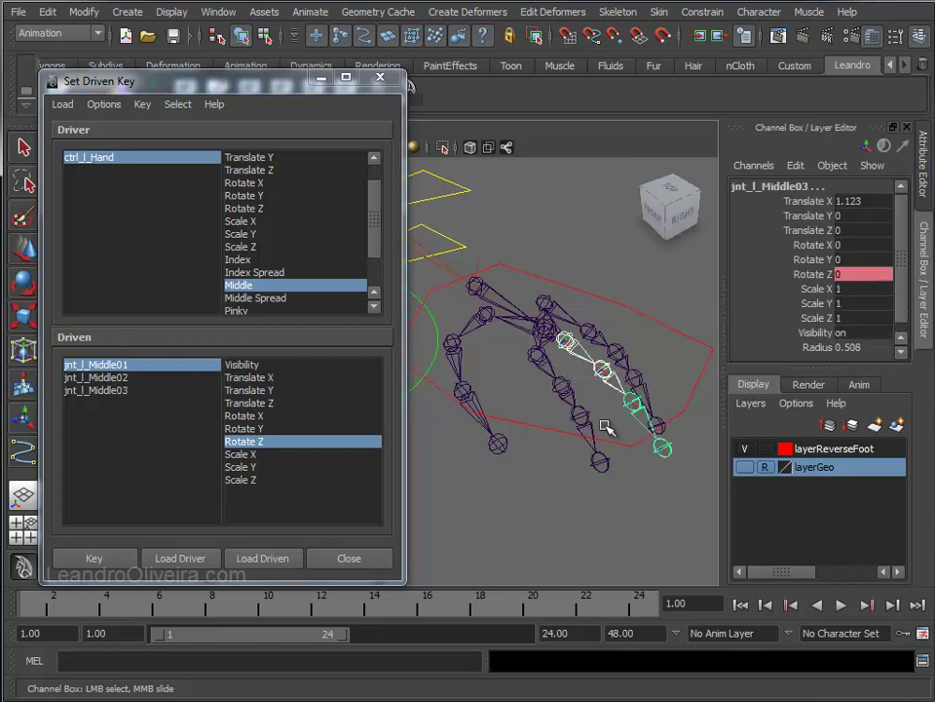
key(e)
drag(675, 349, 669, 330)
double_click(855, 274)
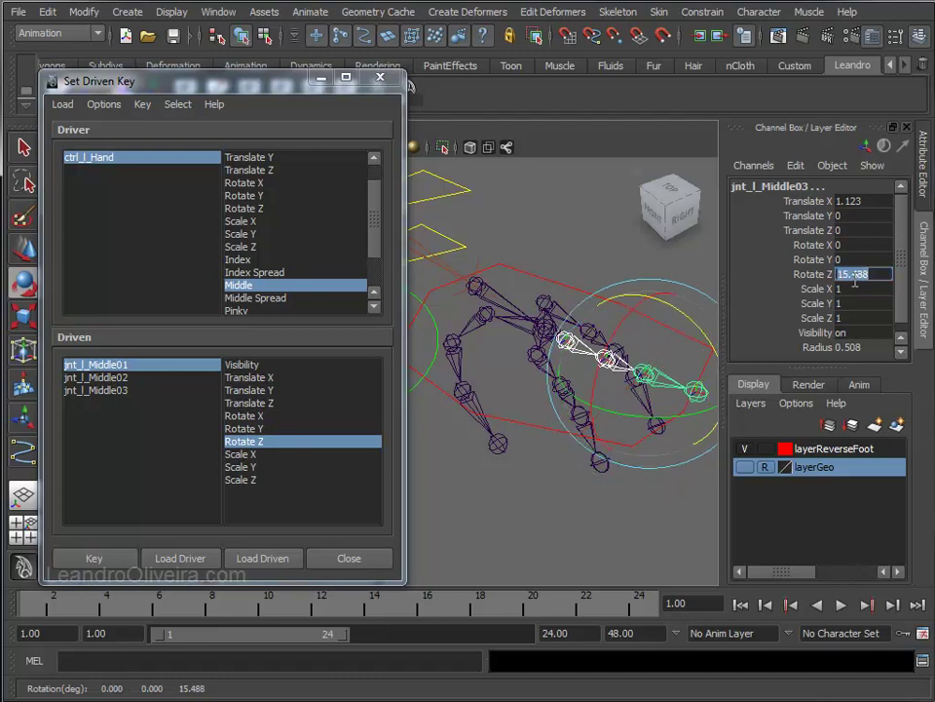
key(Return)
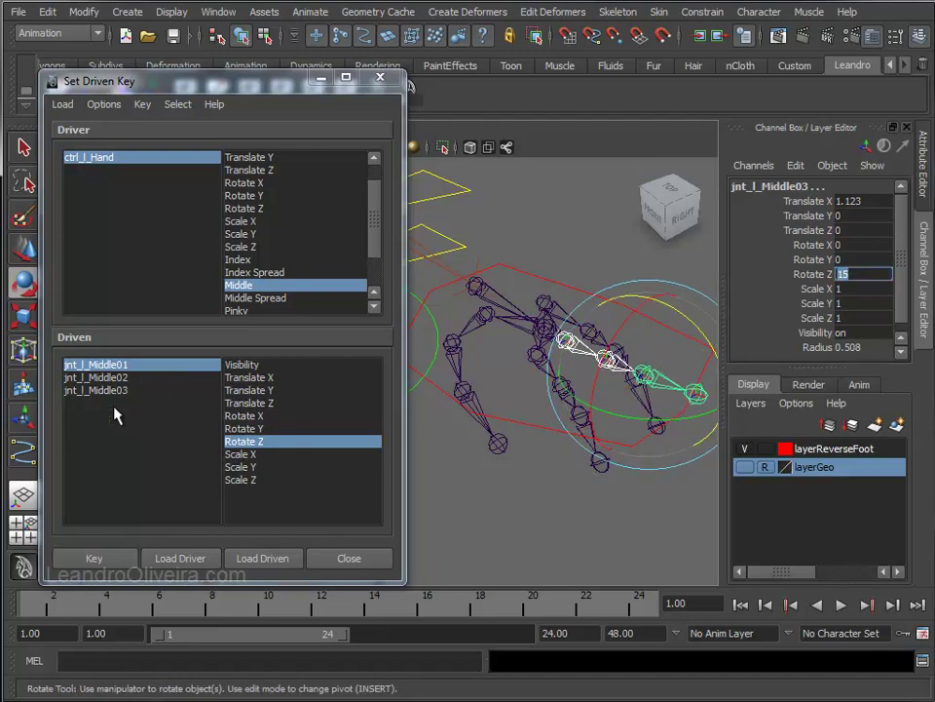
- Key the backward bend on jnt_l_Middle01, jnt_l_Middle02 and jnt_l_Middle03
click(94, 557)
click(95, 377)
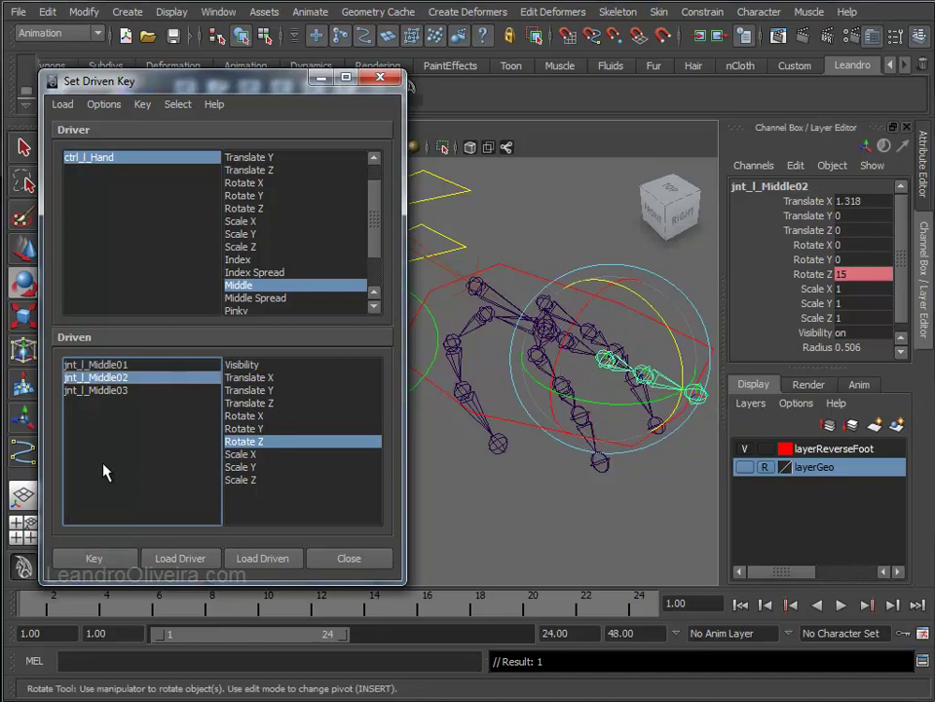
click(114, 393)
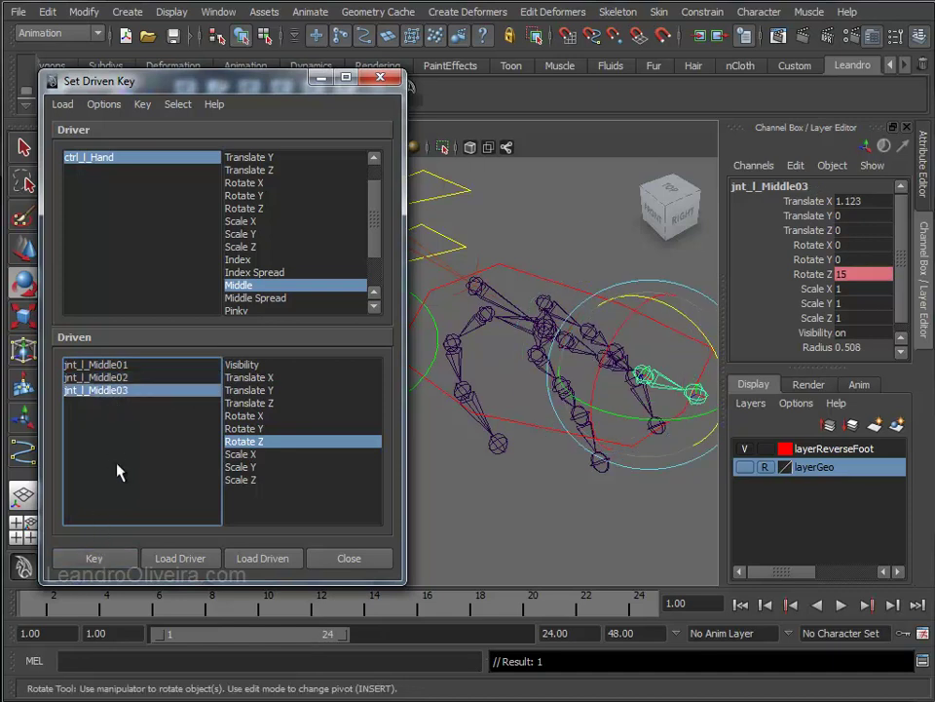
click(99, 559)
- Set Middle to 10 and curl the three middle joints to Rotate Z -70
click(529, 278)
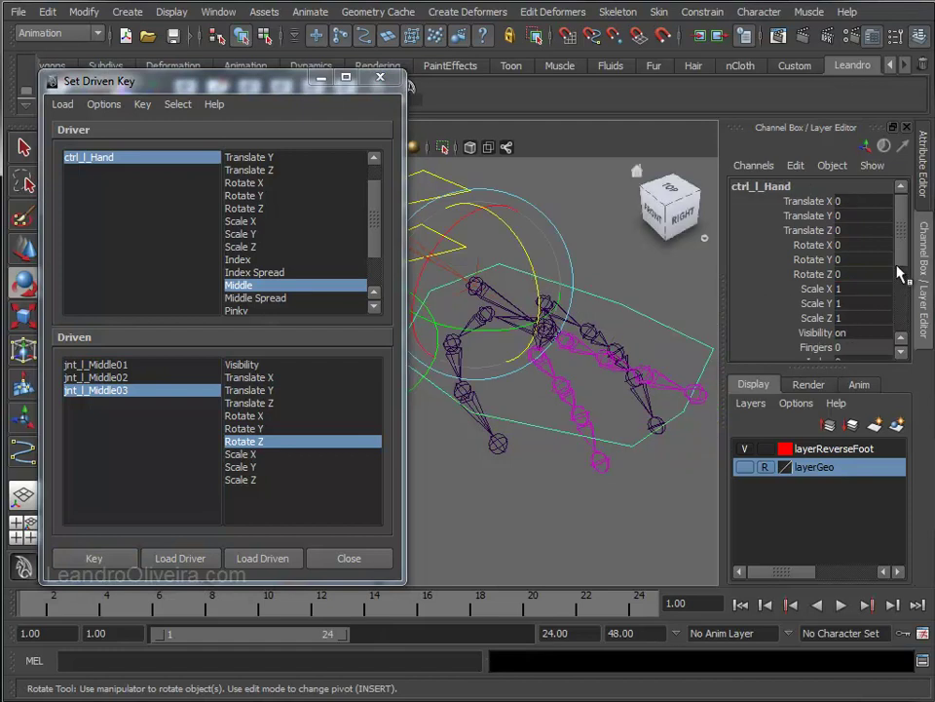
drag(908, 261, 907, 305)
click(823, 268)
middle_drag(546, 273, 590, 273)
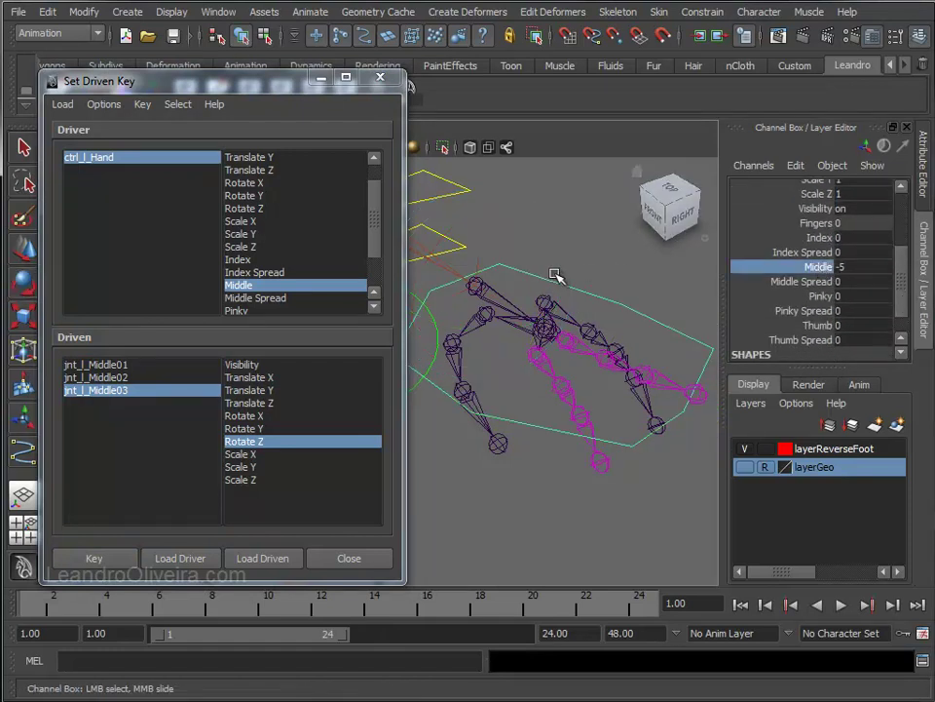
click(565, 341)
click(602, 371)
click(631, 403)
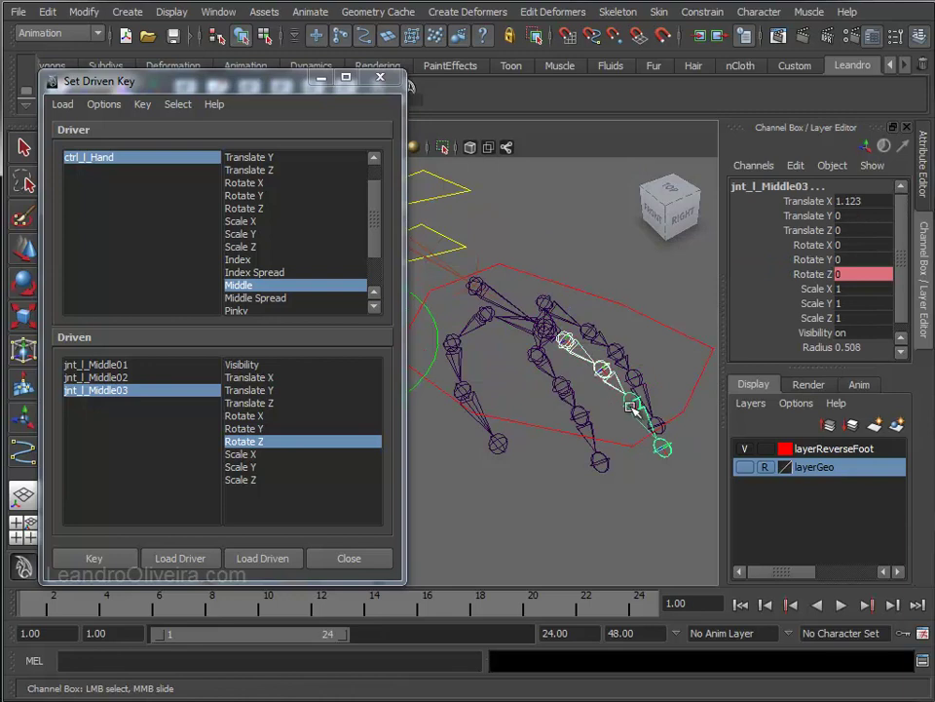
key(e)
mouse_move(633, 409)
mouse_down()
mouse_move(668, 382)
mouse_move(678, 411)
mouse_up()
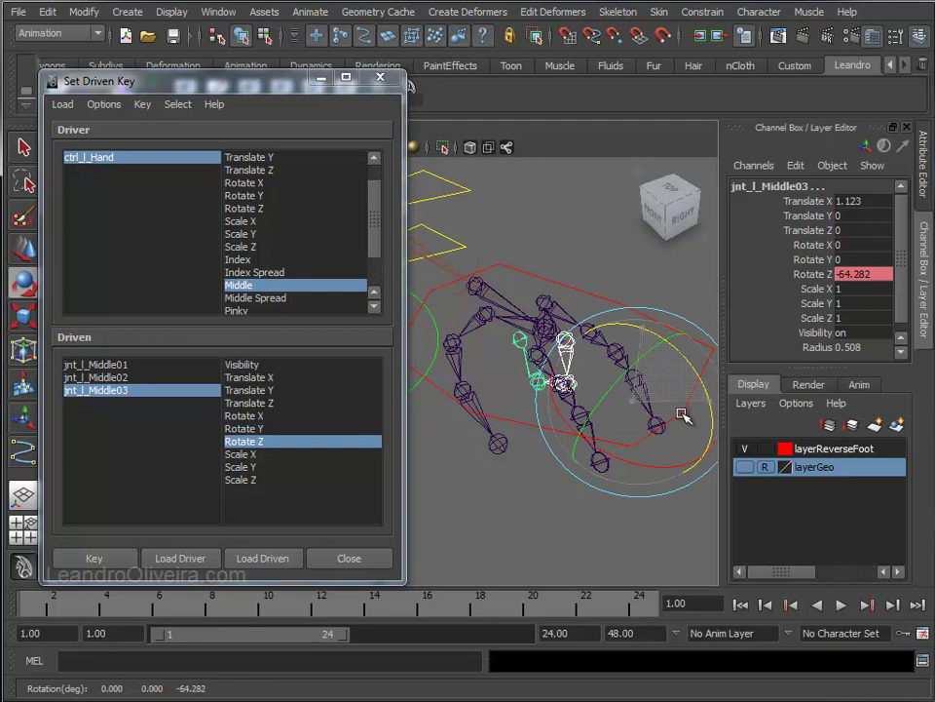
double_click(862, 276)
text(-70)
key(Return)
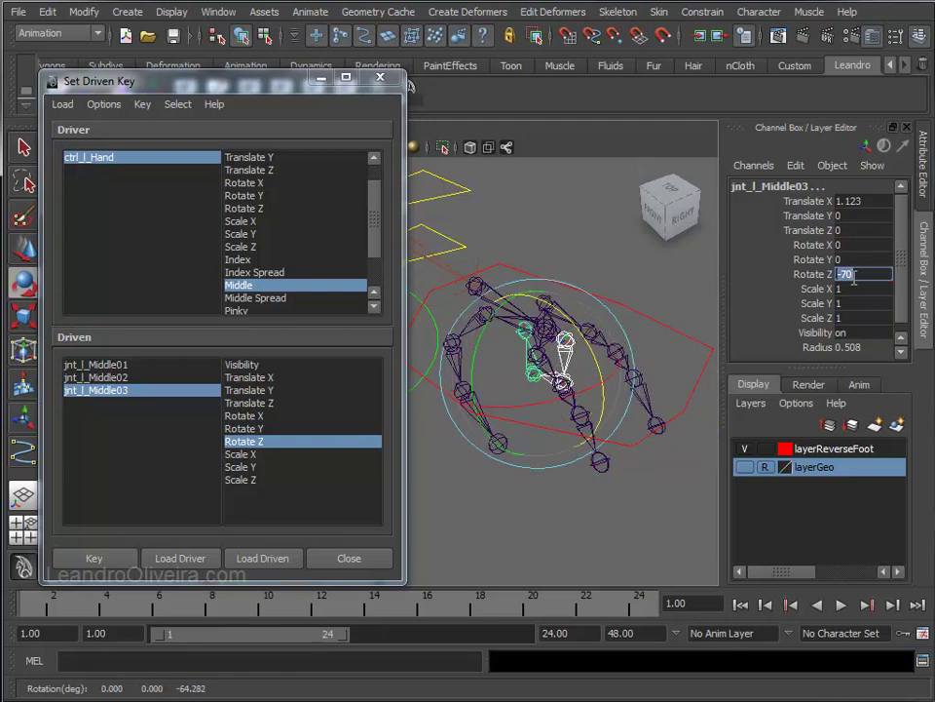
- Key the -70 curl on each of the three middle joints
click(95, 555)
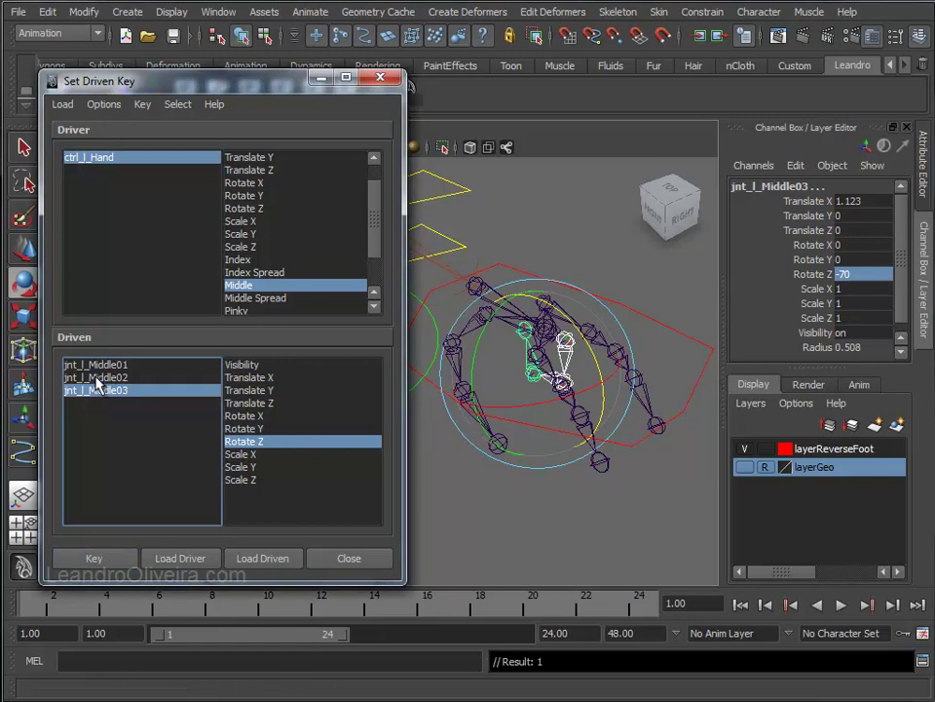
click(96, 376)
click(94, 557)
click(95, 363)
click(84, 557)
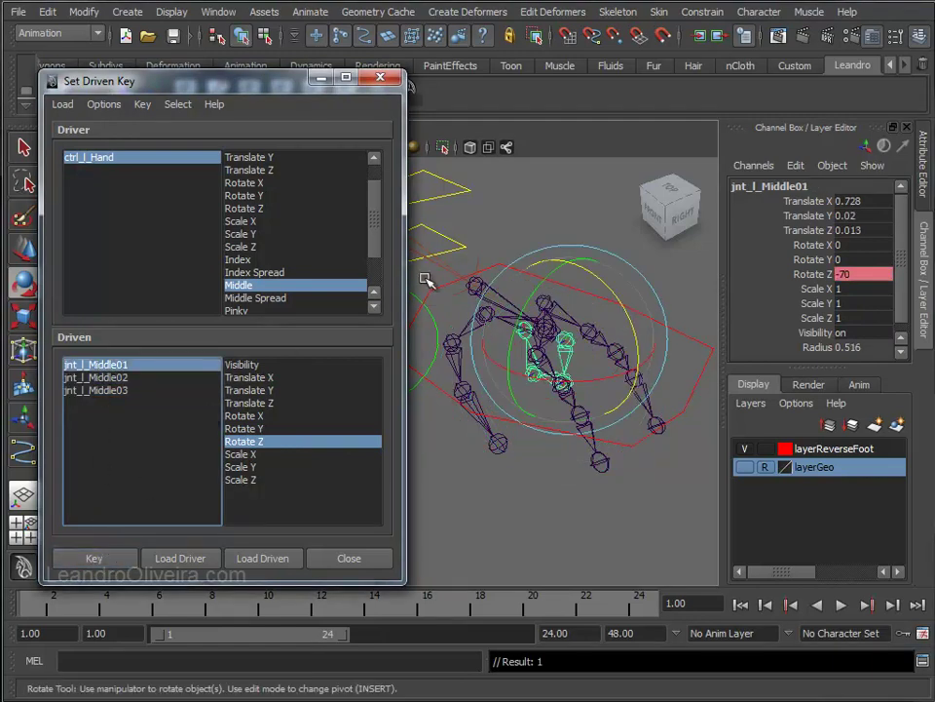
- Test the Middle attribute on ctrl_l_Hand and return it to 0
click(675, 330)
click(710, 346)
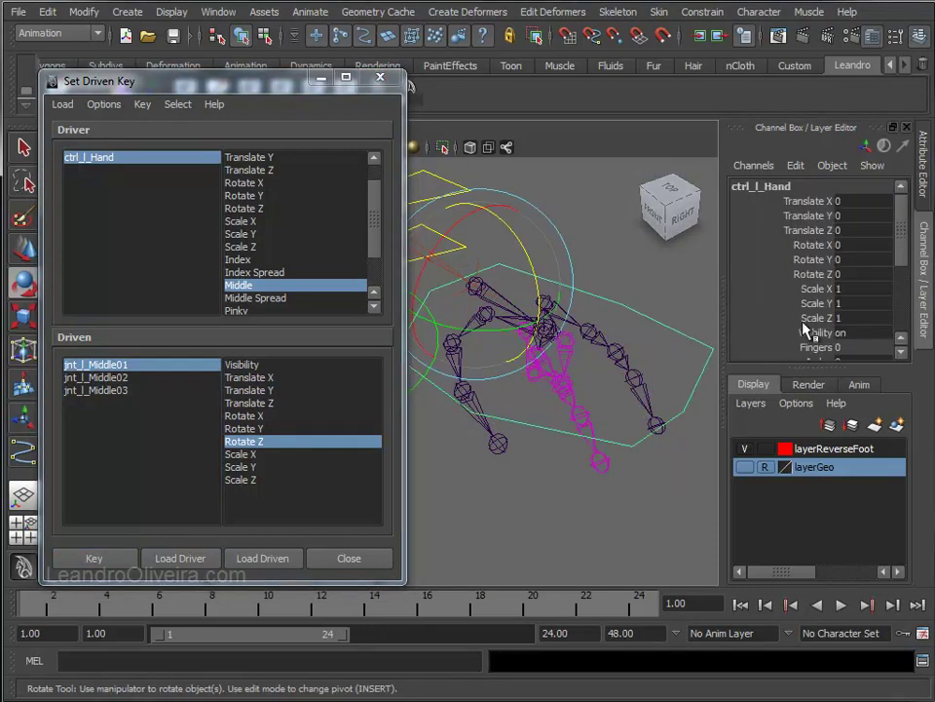
scroll(880, 259, down, 3)
click(816, 313)
mouse_move(595, 313)
middle_down()
mouse_move(563, 313)
mouse_move(719, 323)
middle_up()
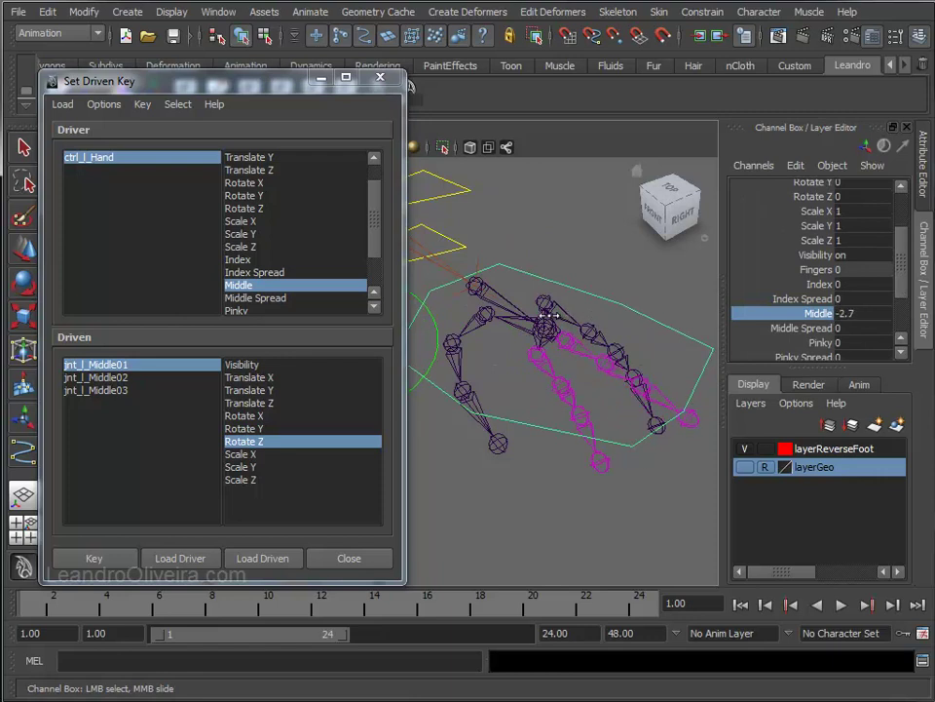
double_click(862, 313)
text(0)
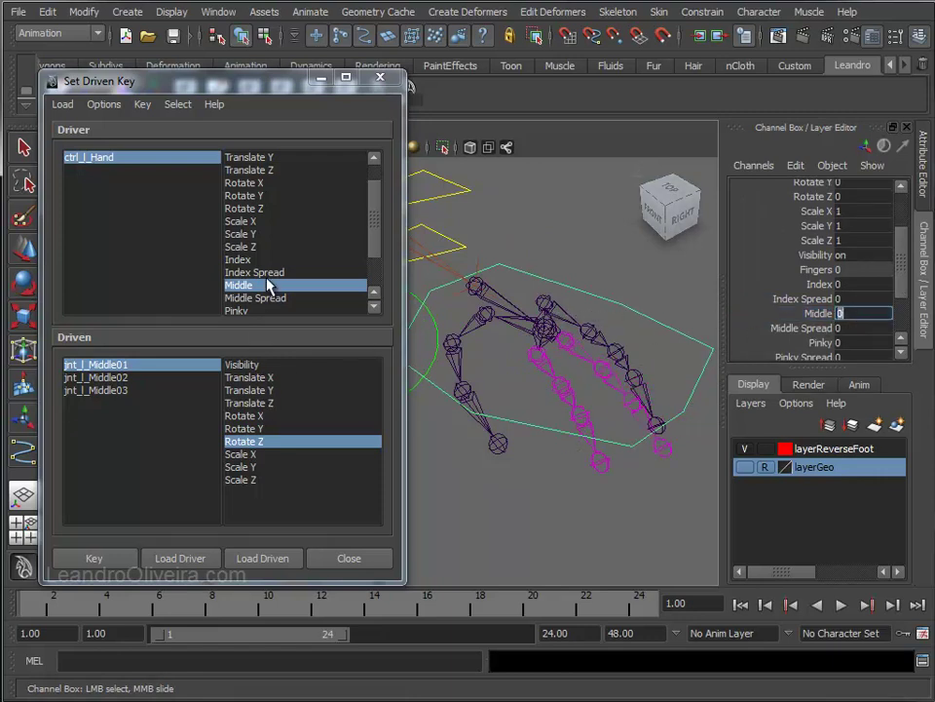
click(554, 390)
- Load jnt_l_Middle01 with Middle Spread driving Rotate Y, and key the neutral pose at 0
click(572, 341)
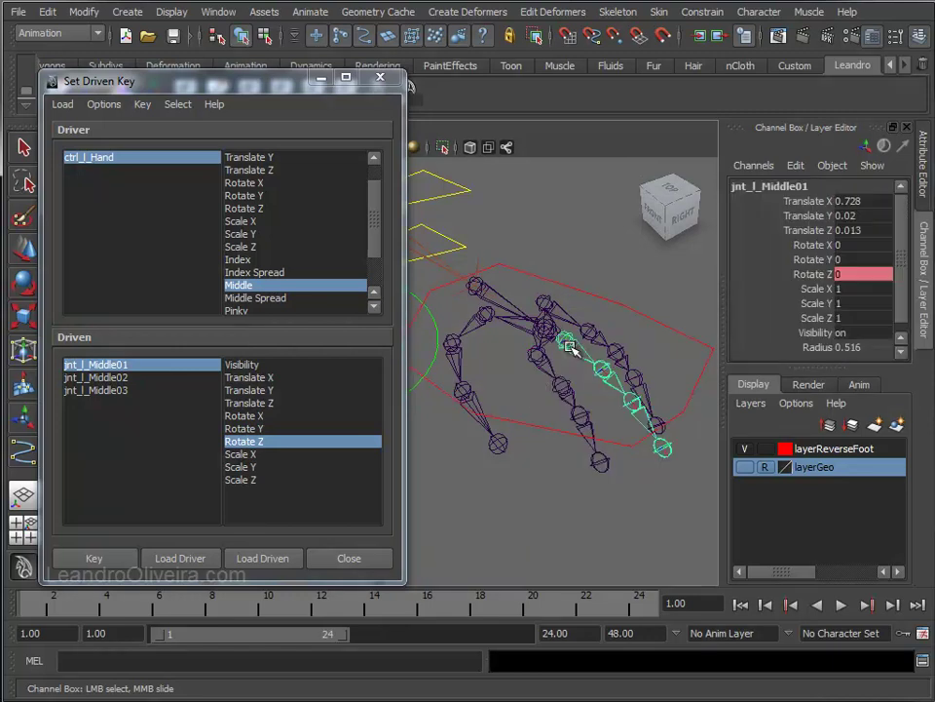
click(255, 561)
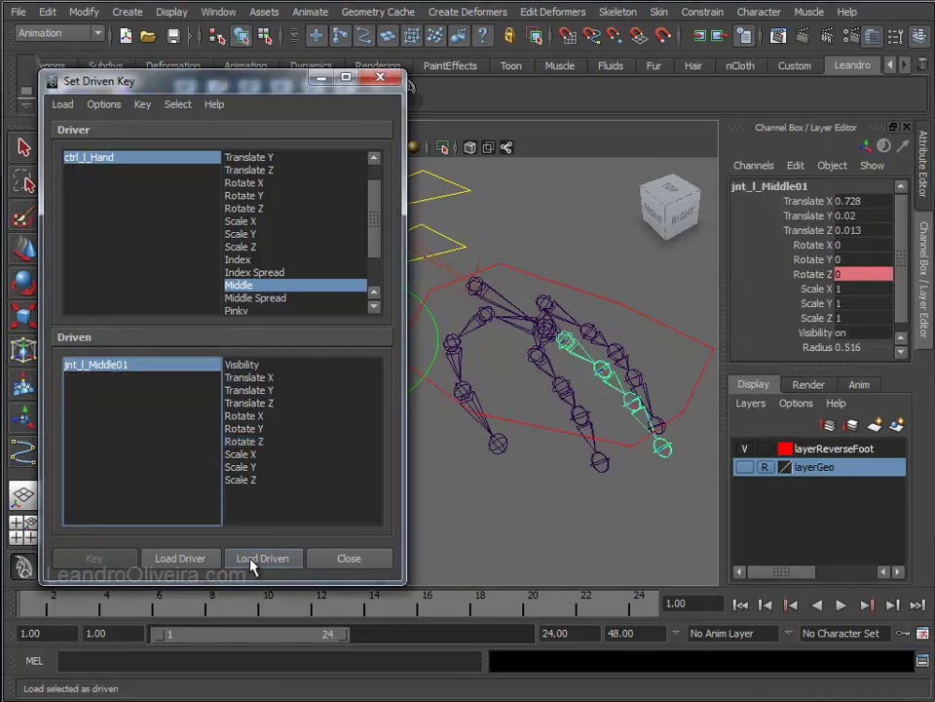
click(263, 299)
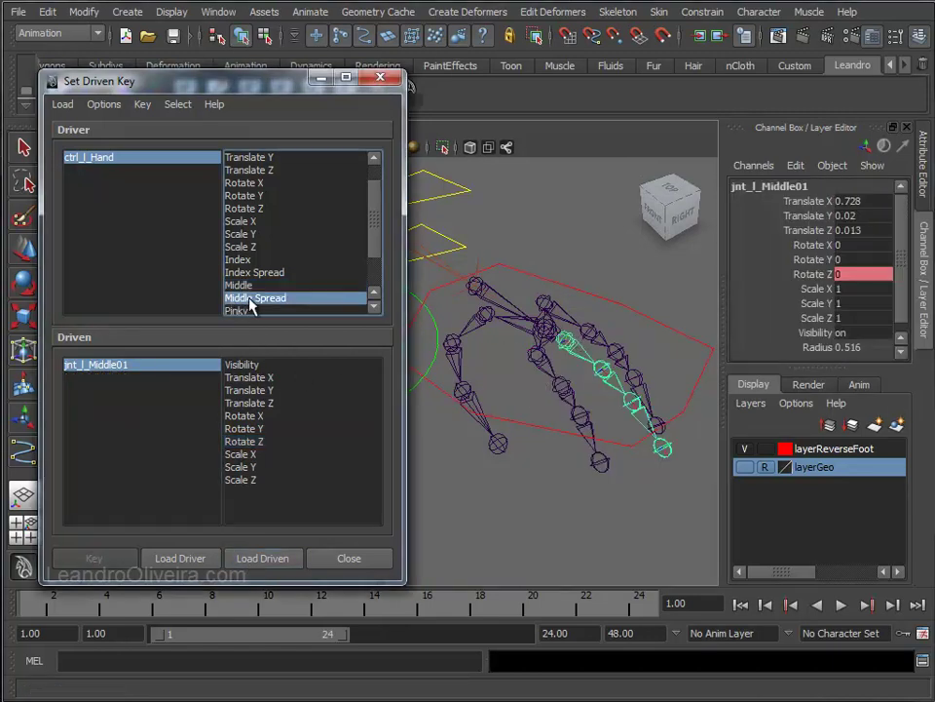
click(251, 429)
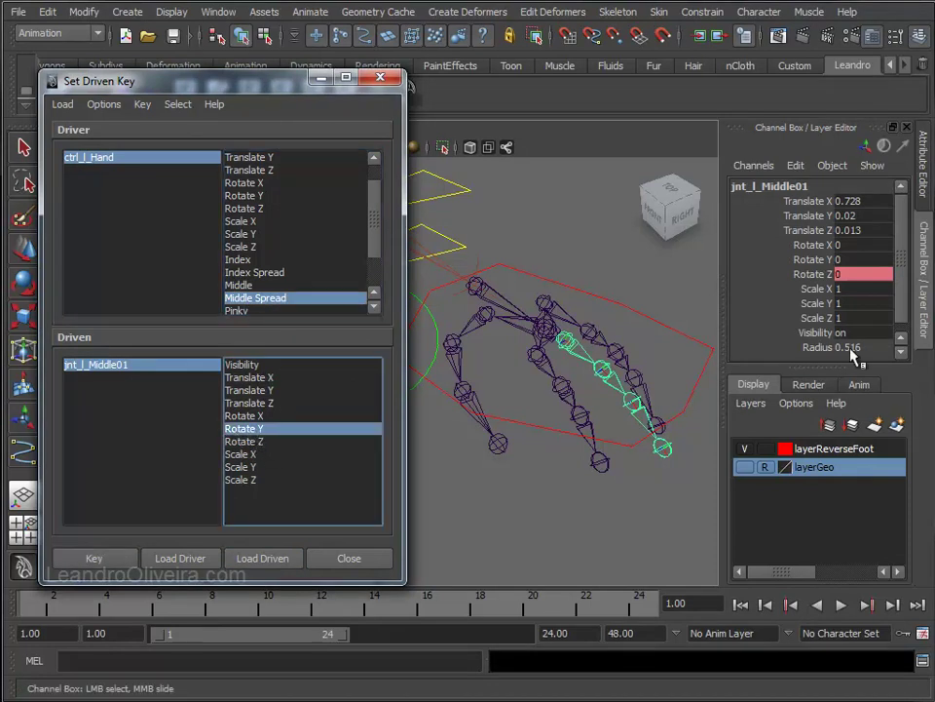
click(661, 349)
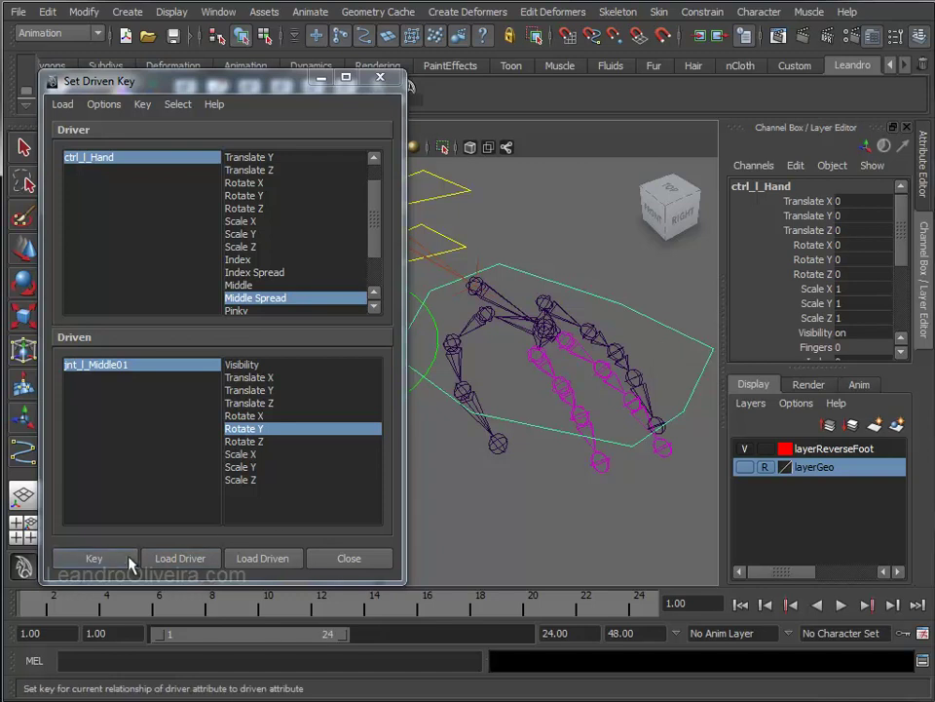
click(93, 559)
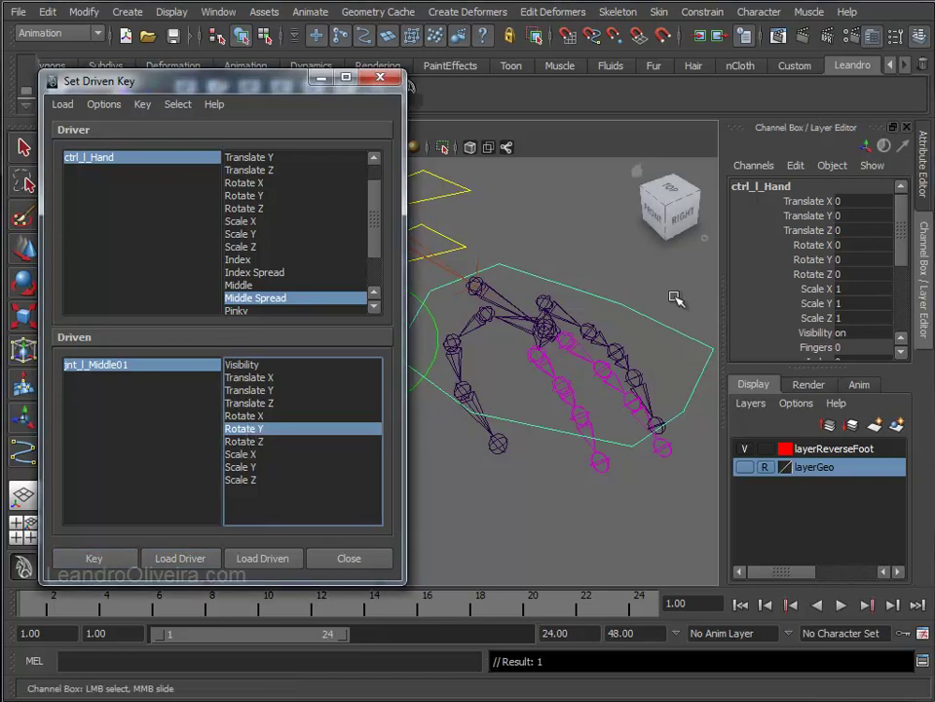
- Key Middle Spread -10 with jnt_l_Middle01 swung to Rotate Y -20
drag(903, 249, 904, 281)
click(801, 302)
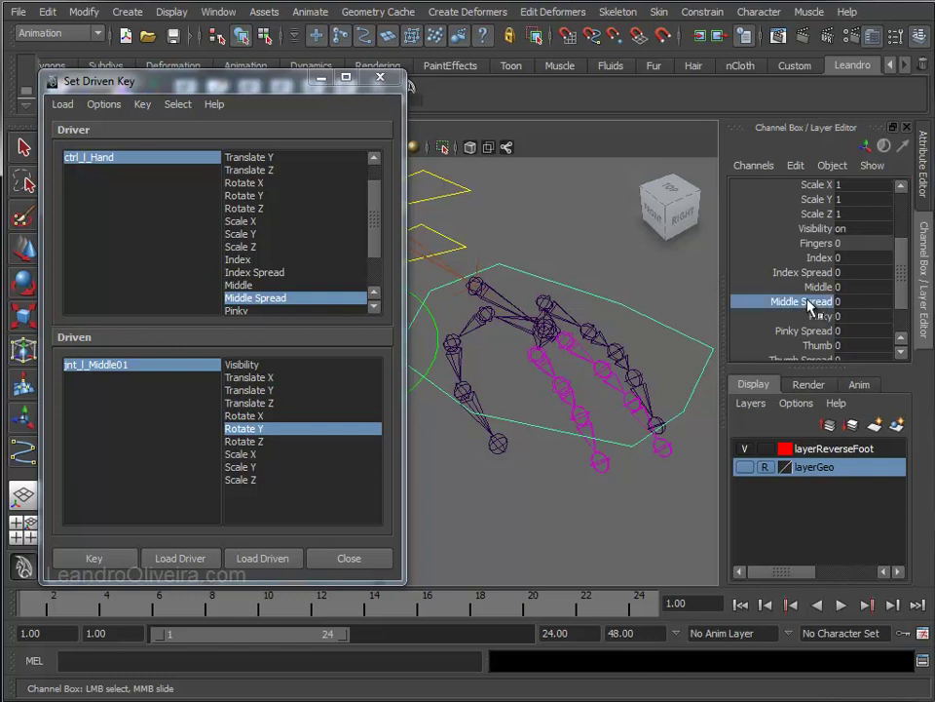
middle_drag(605, 261, 184, 265)
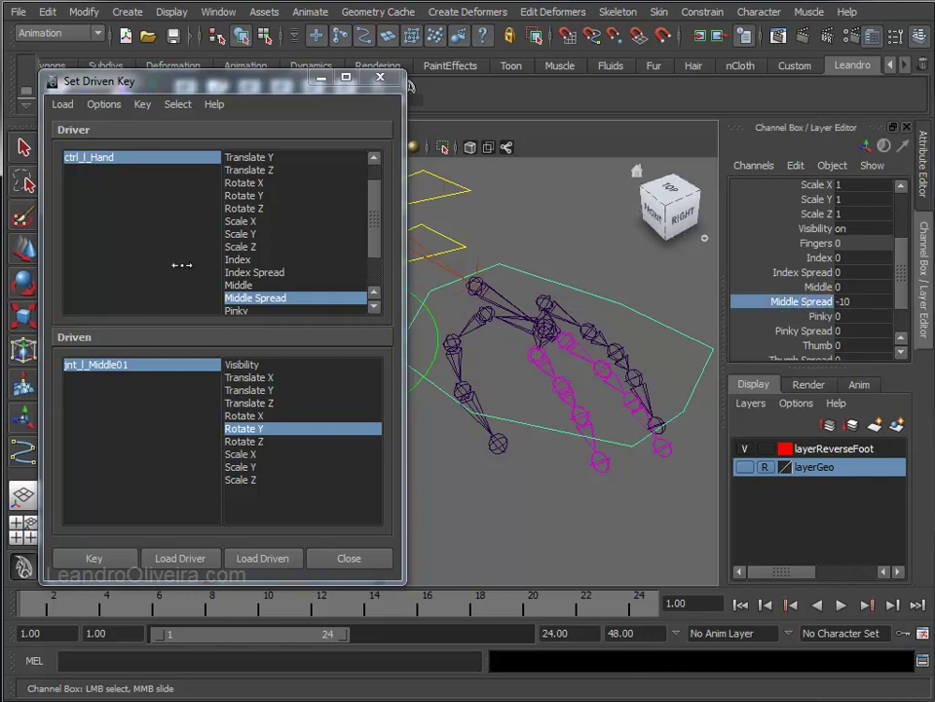
click(570, 351)
key(e)
drag(568, 395, 556, 397)
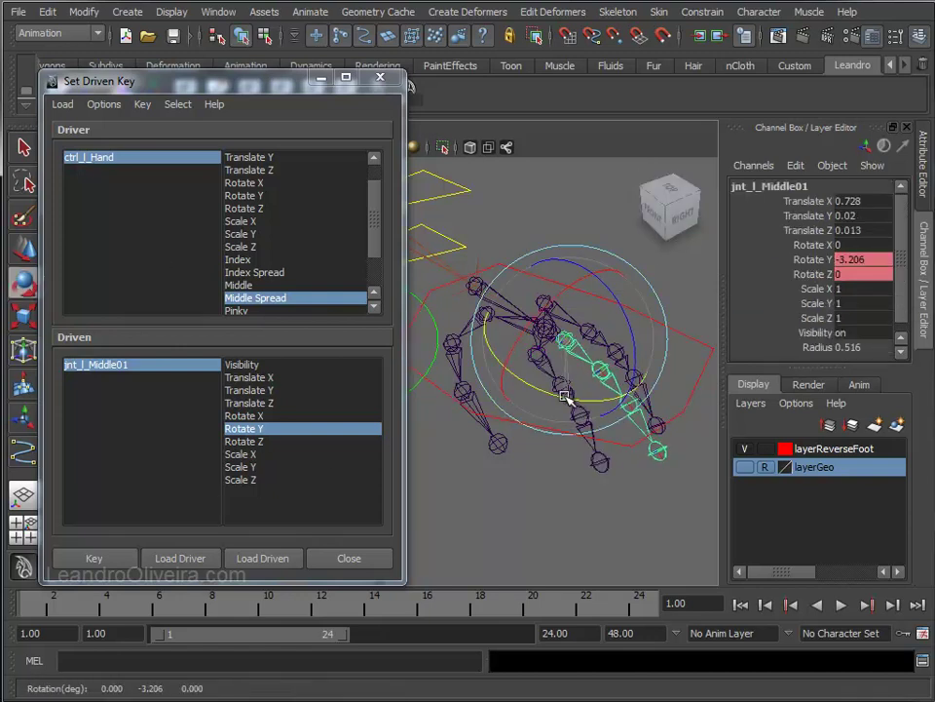
double_click(875, 261)
text(-20)
key(Return)
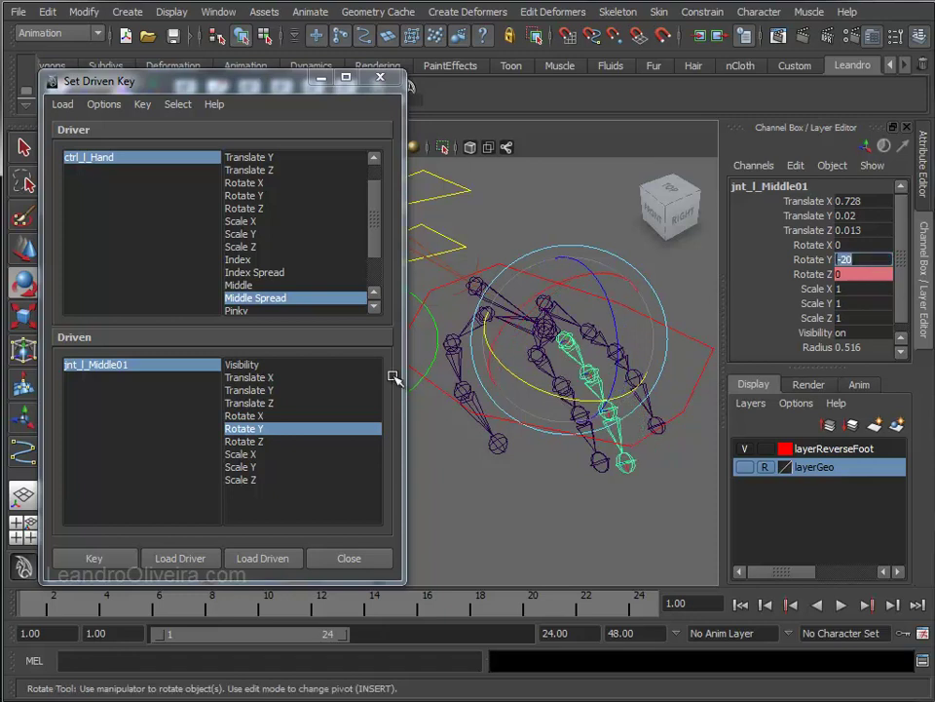
click(84, 559)
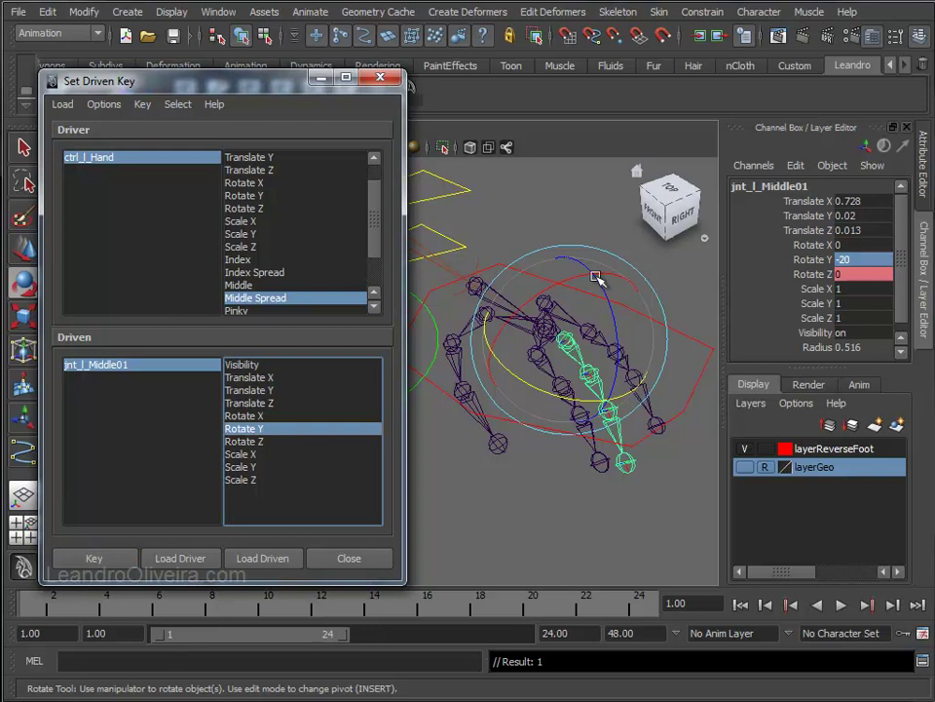
- Key Middle Spread 10 with jnt_l_Middle01 swung to Rotate Y 20
click(677, 272)
click(687, 336)
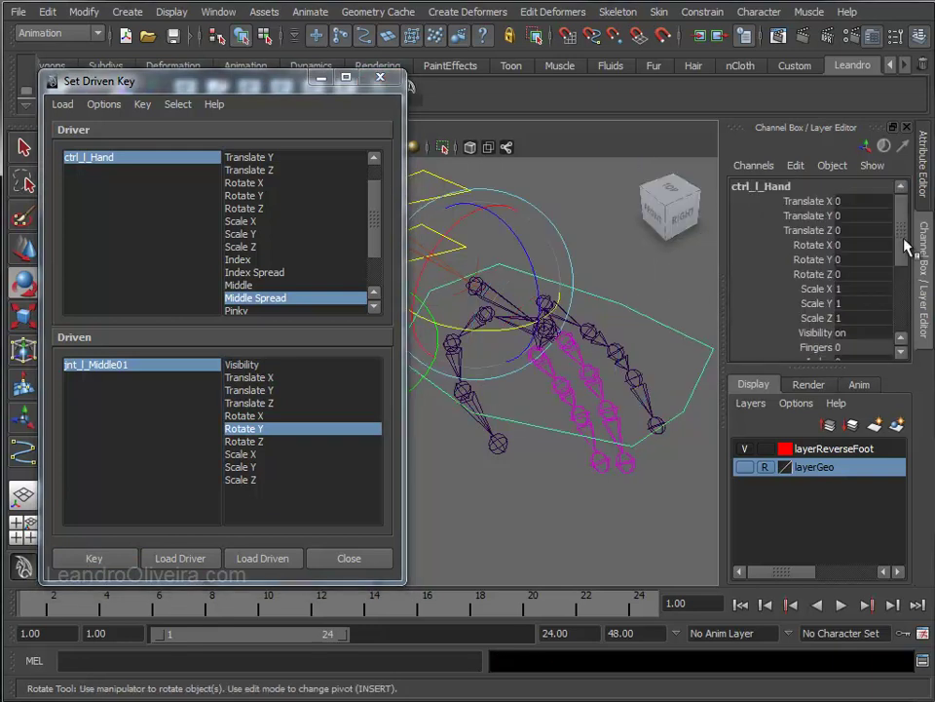
drag(902, 251, 902, 312)
click(801, 287)
middle_drag(480, 318, 509, 319)
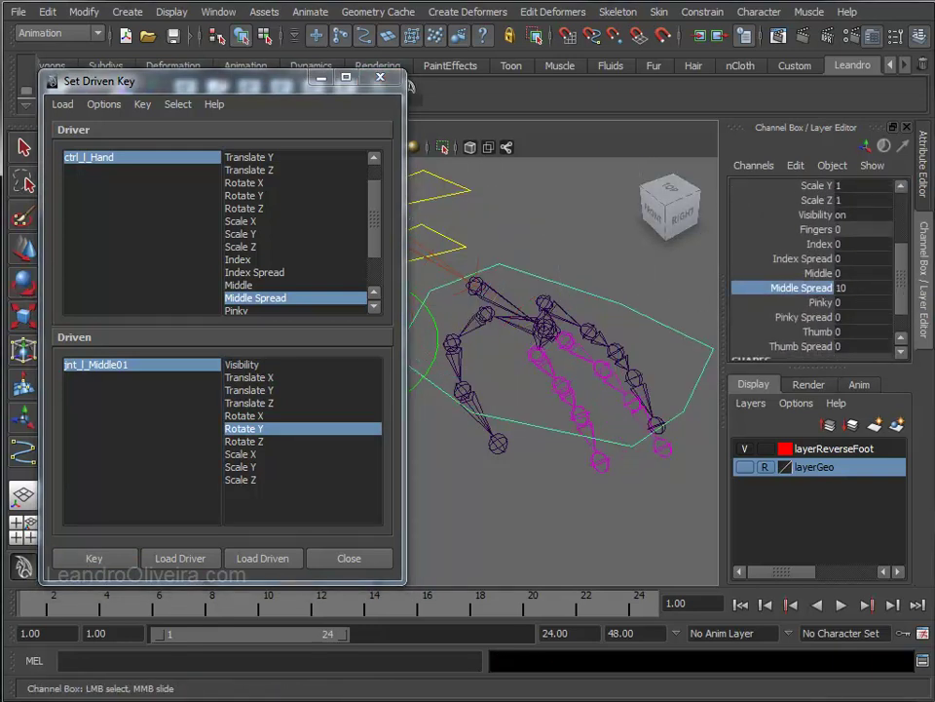
click(561, 390)
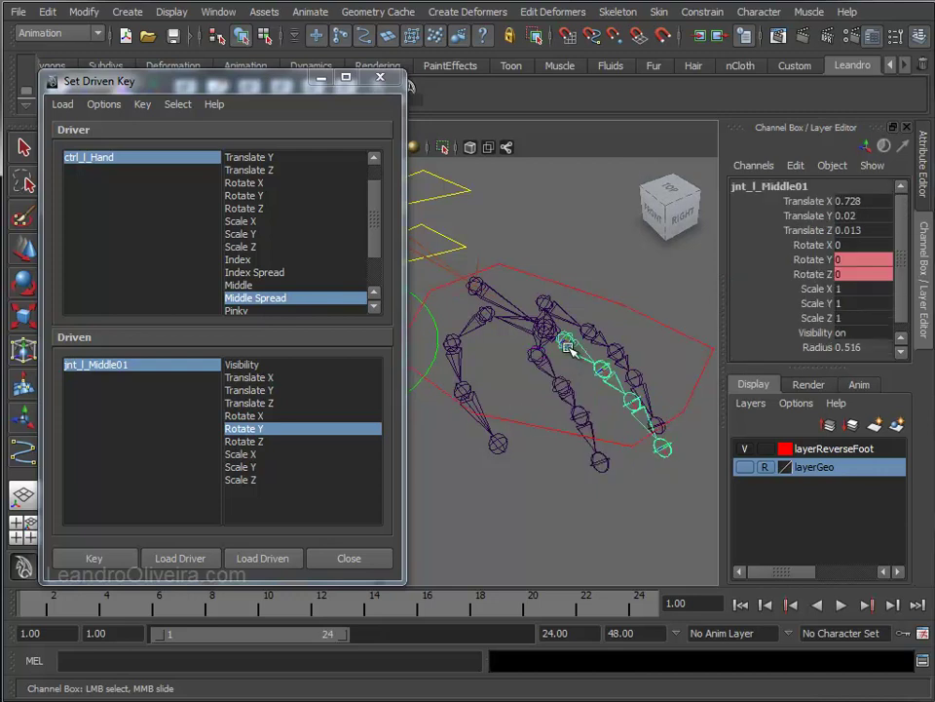
key(e)
drag(560, 391, 578, 394)
double_click(844, 260)
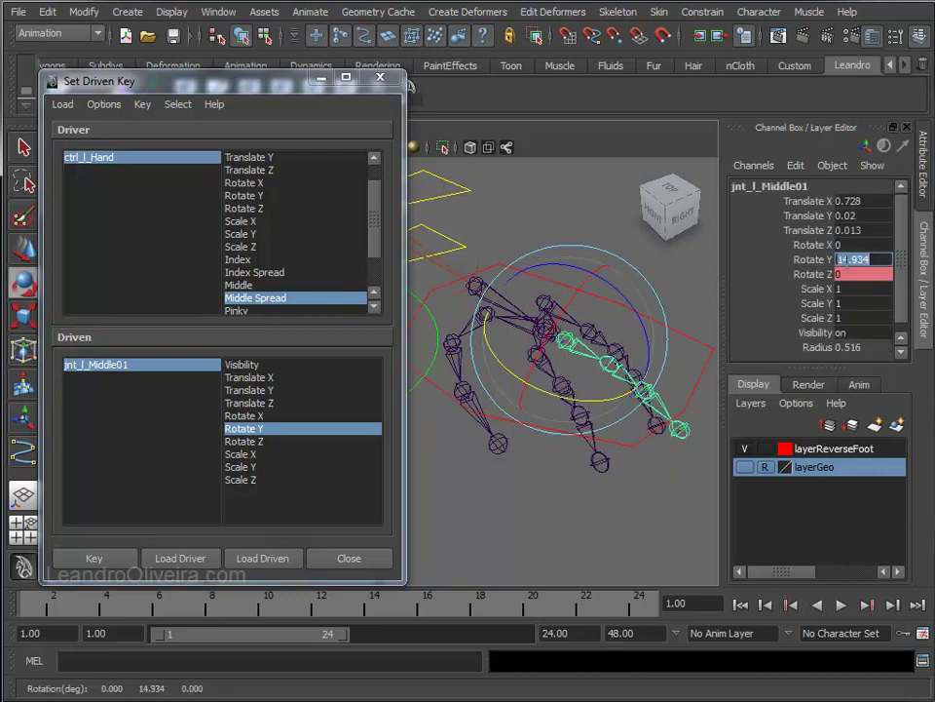
text(0)
key(Return)
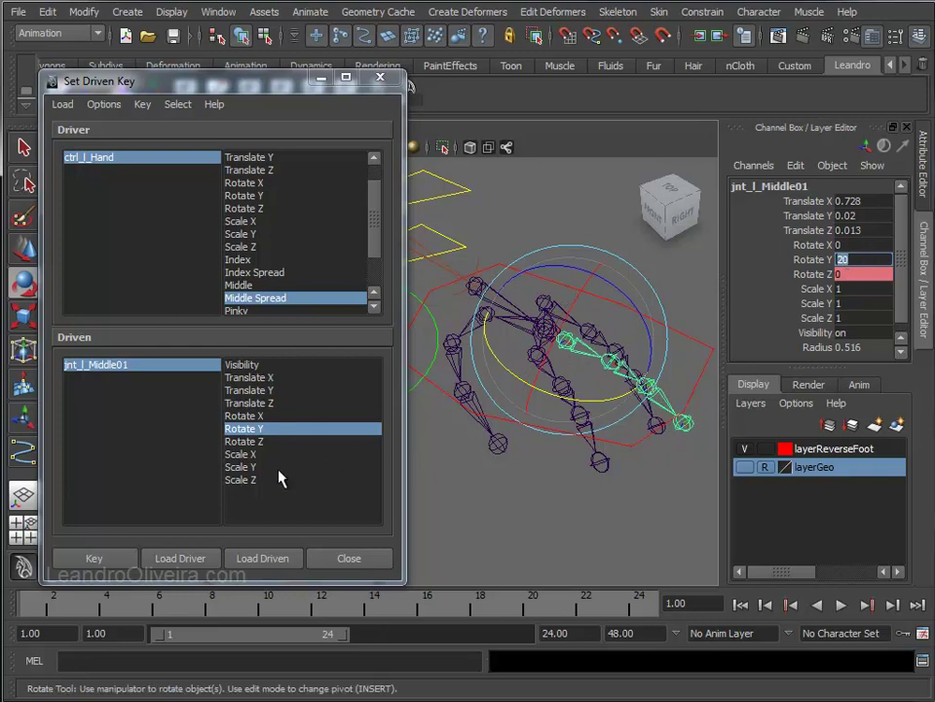
click(111, 557)
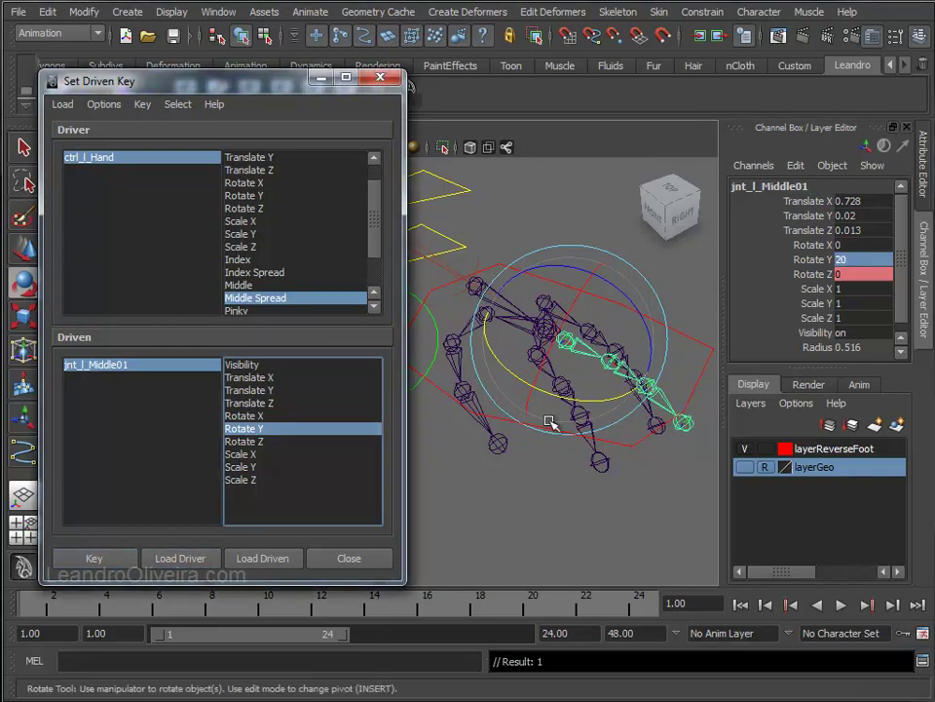
- Test the middle finger spread by sliding Middle Spread, then reset it to 0
click(662, 298)
click(706, 338)
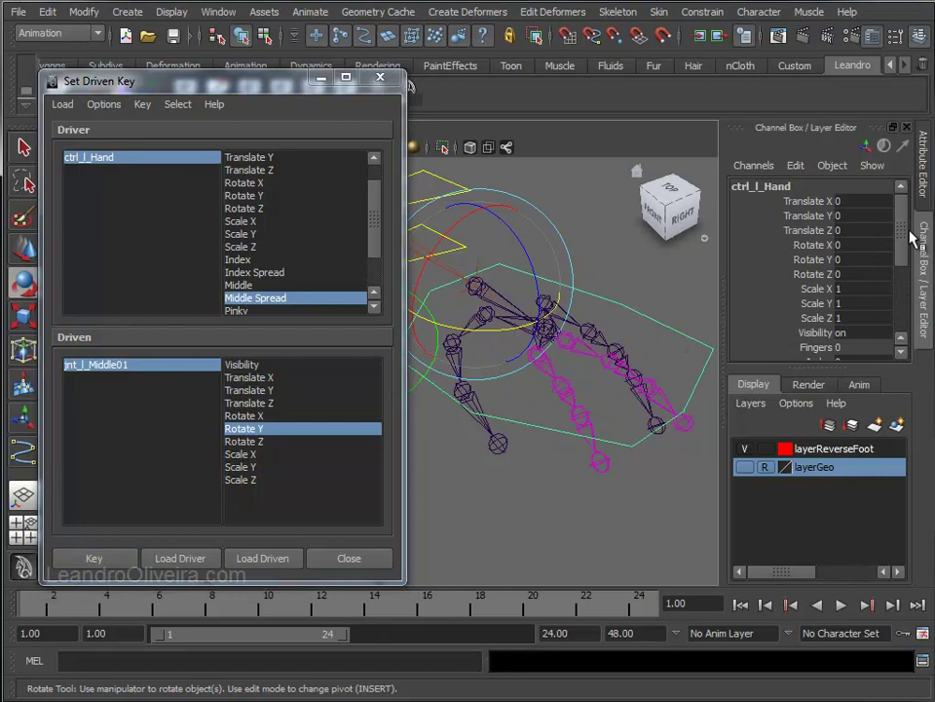
scroll(903, 267, down, 5)
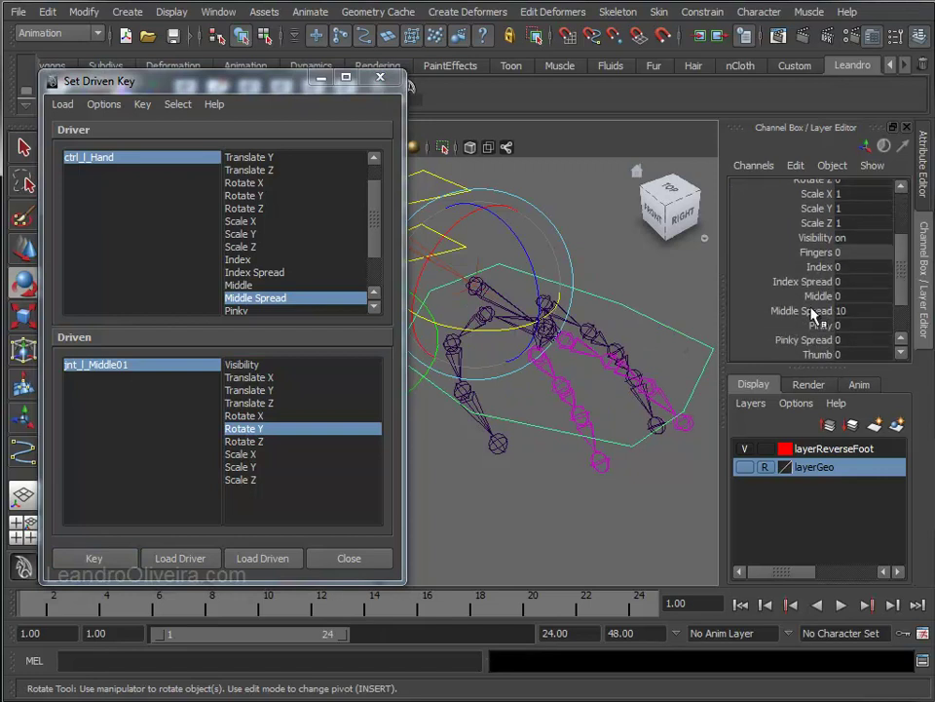
click(814, 314)
middle_drag(642, 307, 436, 303)
mouse_move(436, 302)
alt+mouse_down()
mouse_move(581, 306)
mouse_move(547, 311)
mouse_move(664, 287)
mouse_move(564, 294)
alt+mouse_up()
mouse_move(563, 295)
middle_down()
mouse_move(609, 299)
mouse_move(595, 298)
middle_up()
click(878, 307)
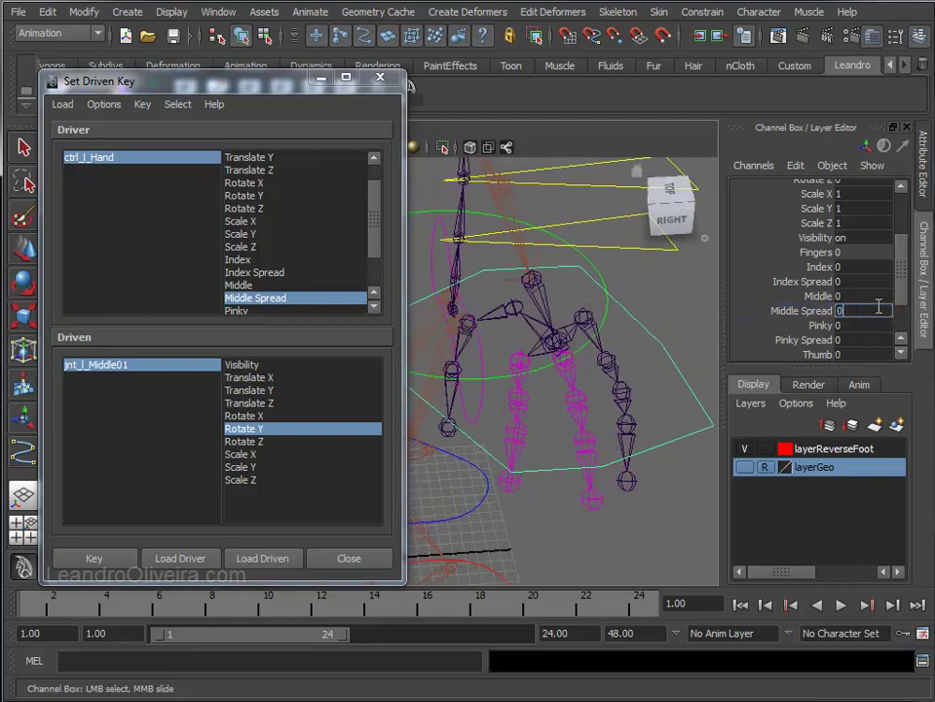
key(Return)
mouse_move(553, 382)
alt+mouse_down()
mouse_move(581, 386)
mouse_move(605, 360)
mouse_move(540, 388)
alt+mouse_up()
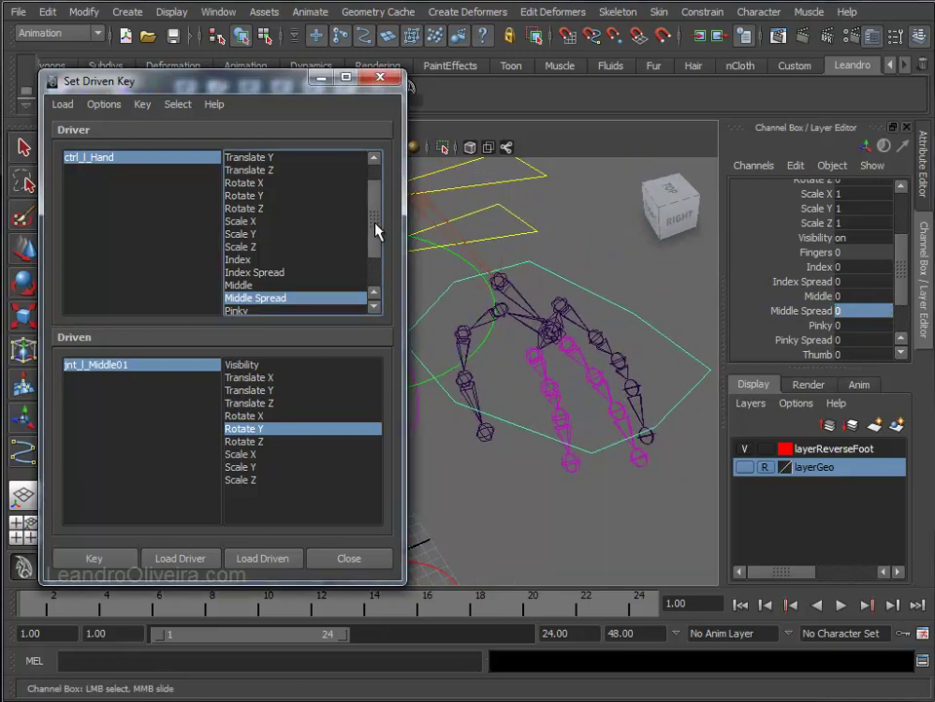
drag(372, 221, 374, 239)
- Choose Pinky as the driver and load the four pinky joints as driven objects
click(235, 275)
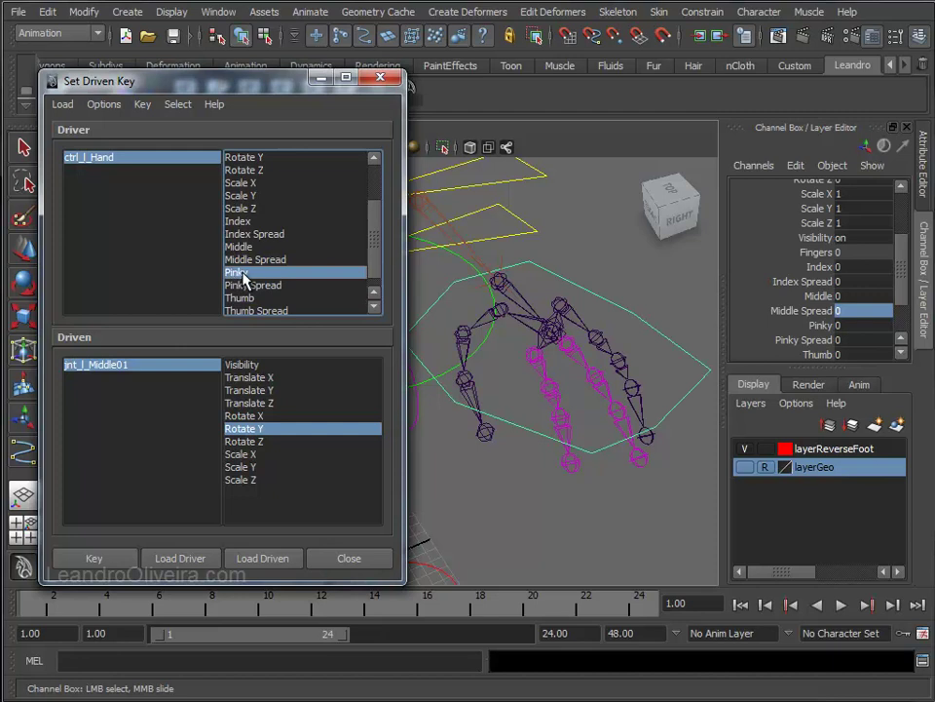
click(597, 353)
drag(603, 313, 600, 336)
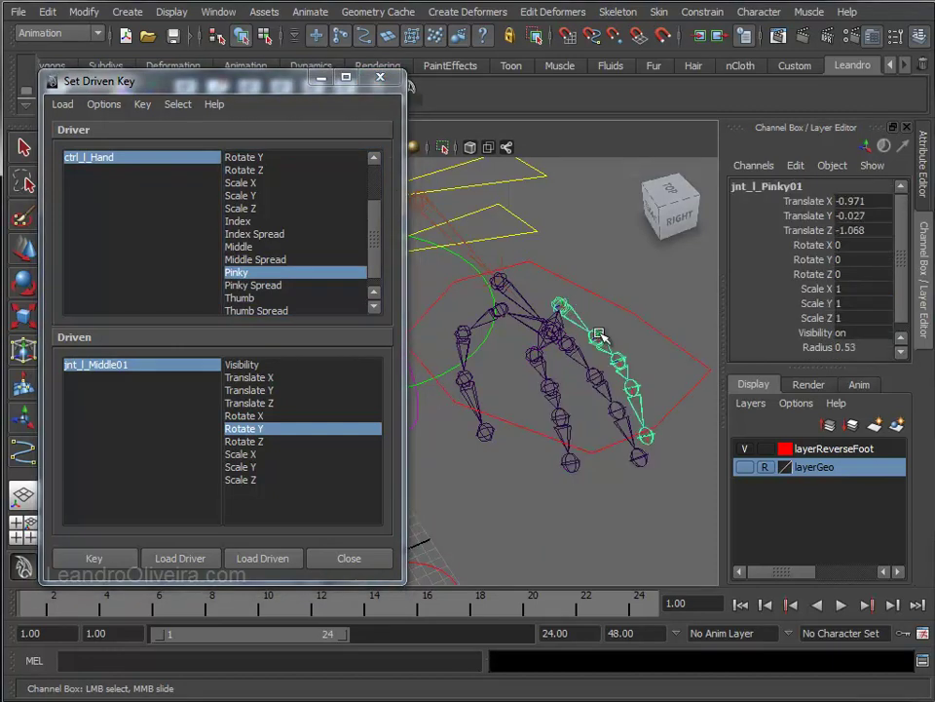
shift+click(596, 336)
shift+click(619, 362)
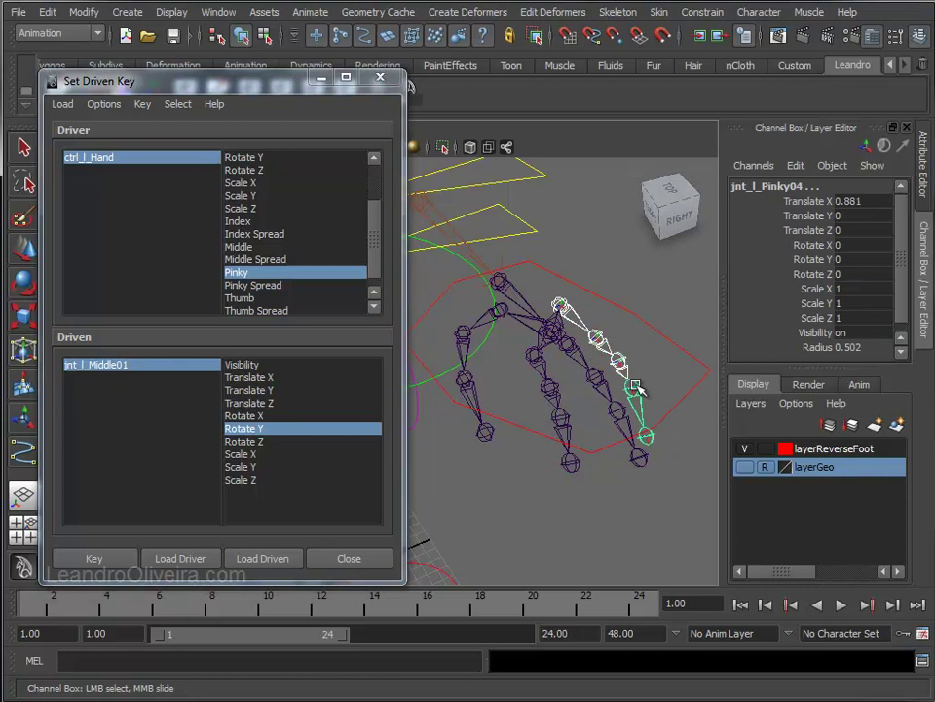
click(282, 558)
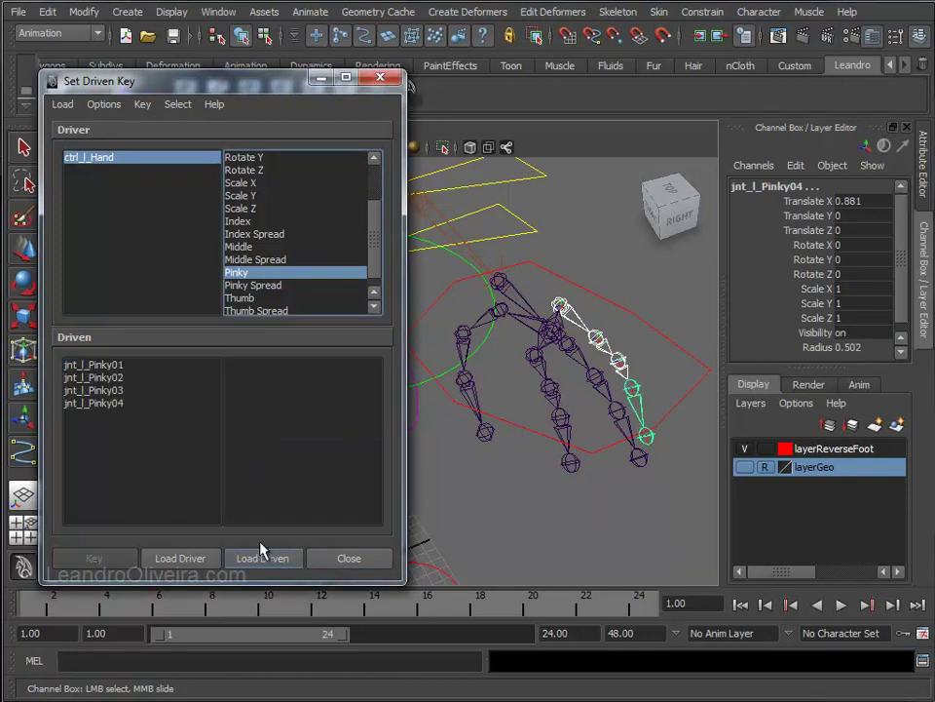
- Choose Rotate Z as the driven attribute on jnt_l_Pinky01 through jnt_l_Pinky04
click(116, 366)
click(259, 444)
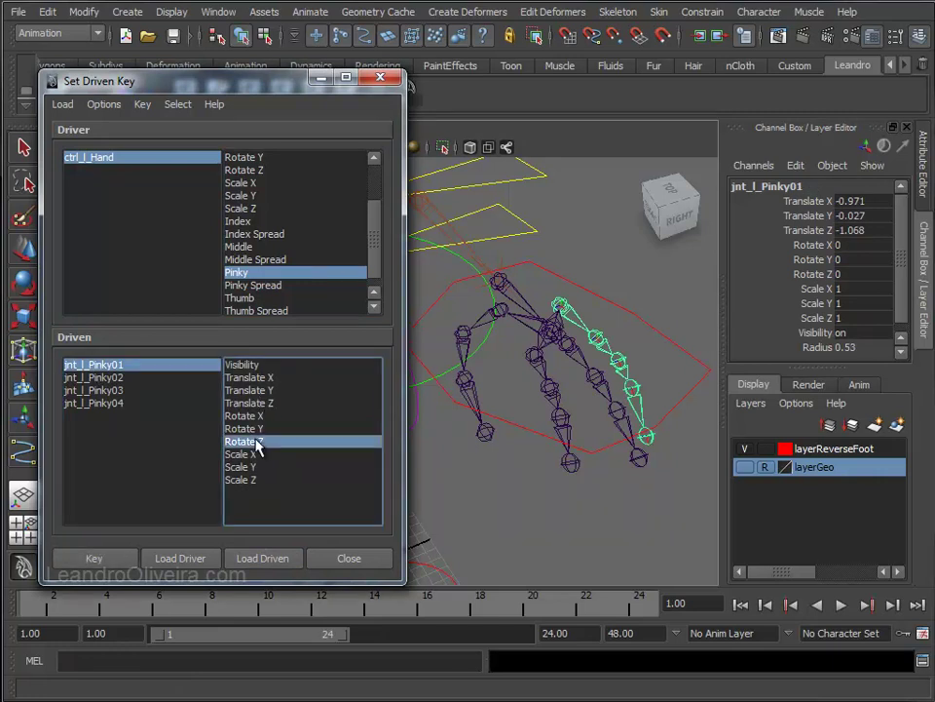
click(117, 378)
click(242, 443)
click(115, 389)
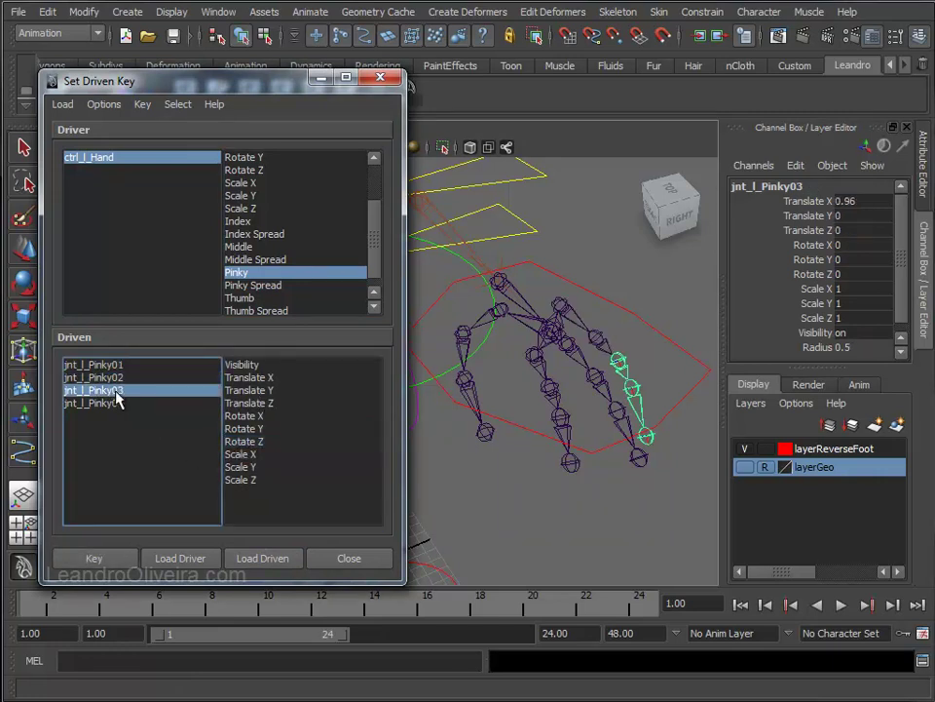
click(105, 404)
click(242, 441)
- Key the rest pose on jnt_l_Pinky04, jnt_l_Pinky03 and jnt_l_Pinky02
click(93, 559)
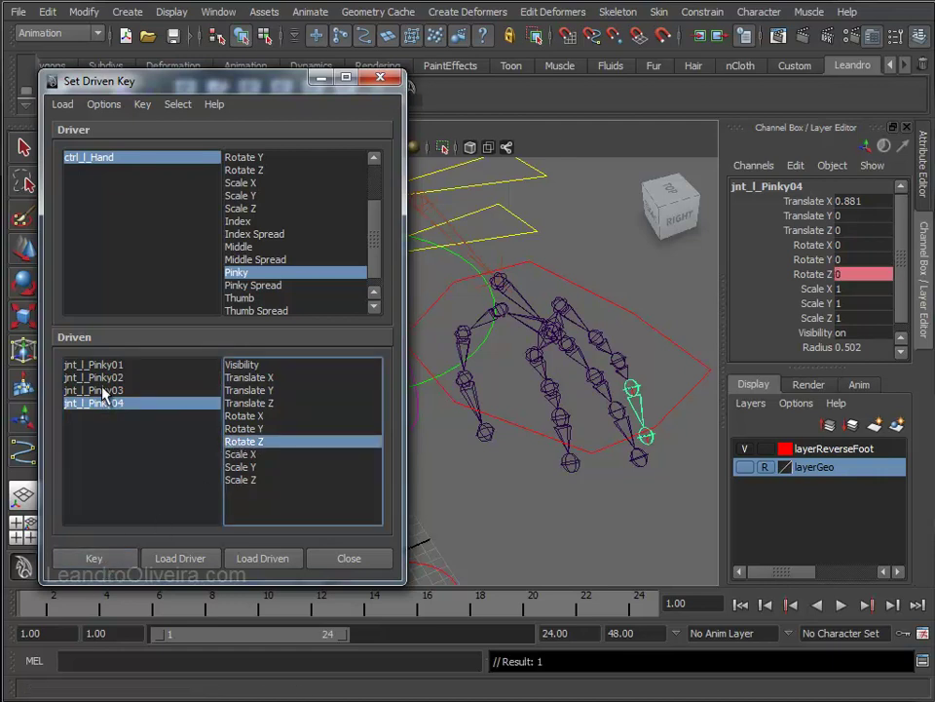
click(106, 390)
click(93, 558)
click(107, 377)
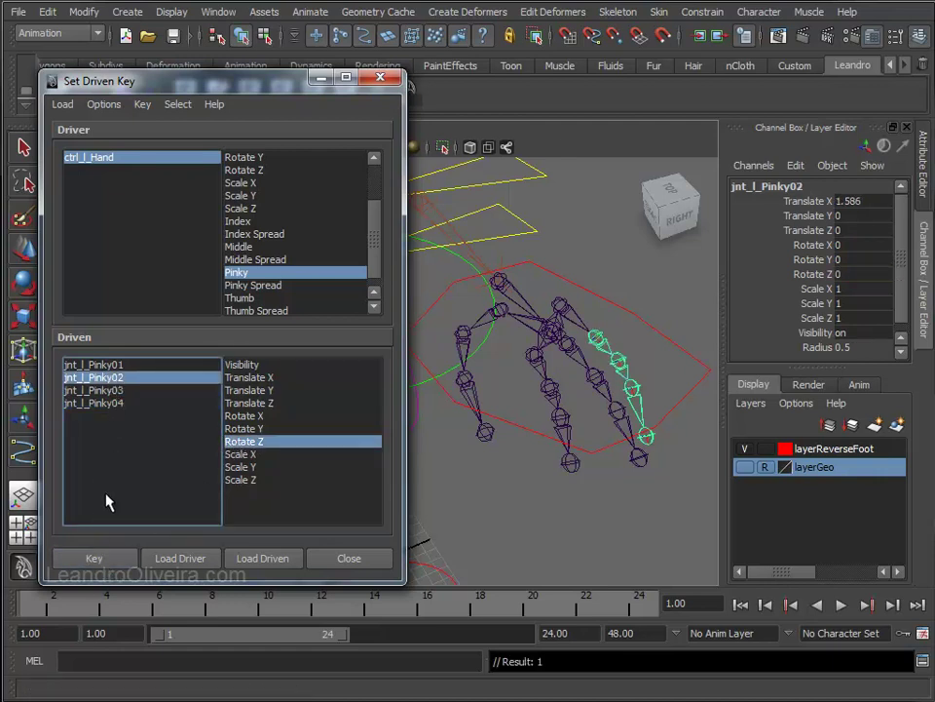
click(93, 559)
- Key jnt_l_Pinky01 at rest, then change the Pinky value on ctrl_l_Hand
click(97, 364)
click(93, 555)
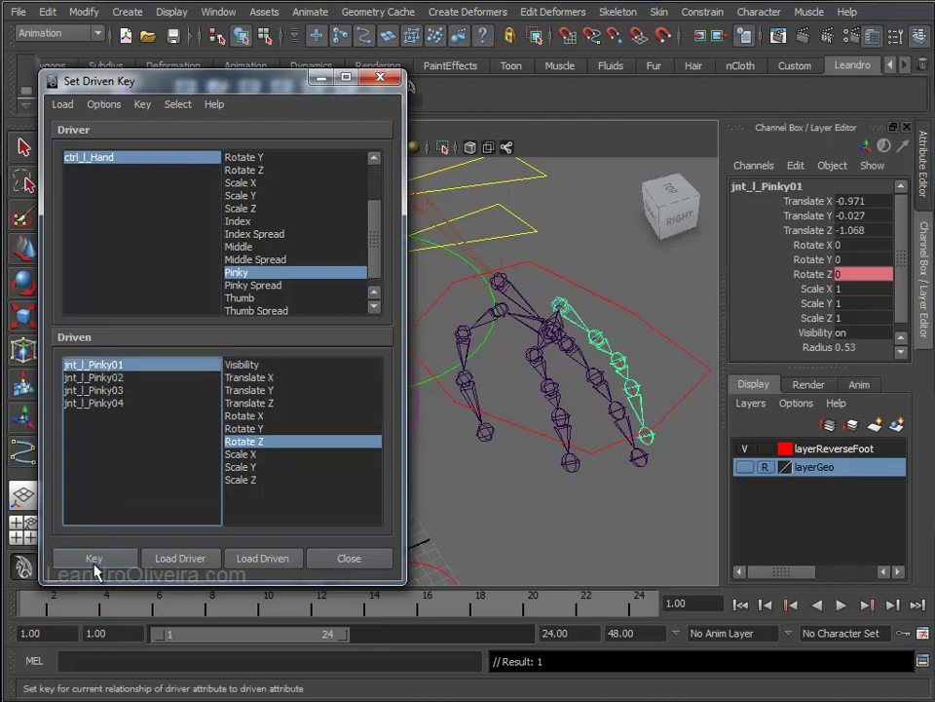
click(584, 287)
scroll(887, 268, down, 2)
scroll(882, 288, down, 2)
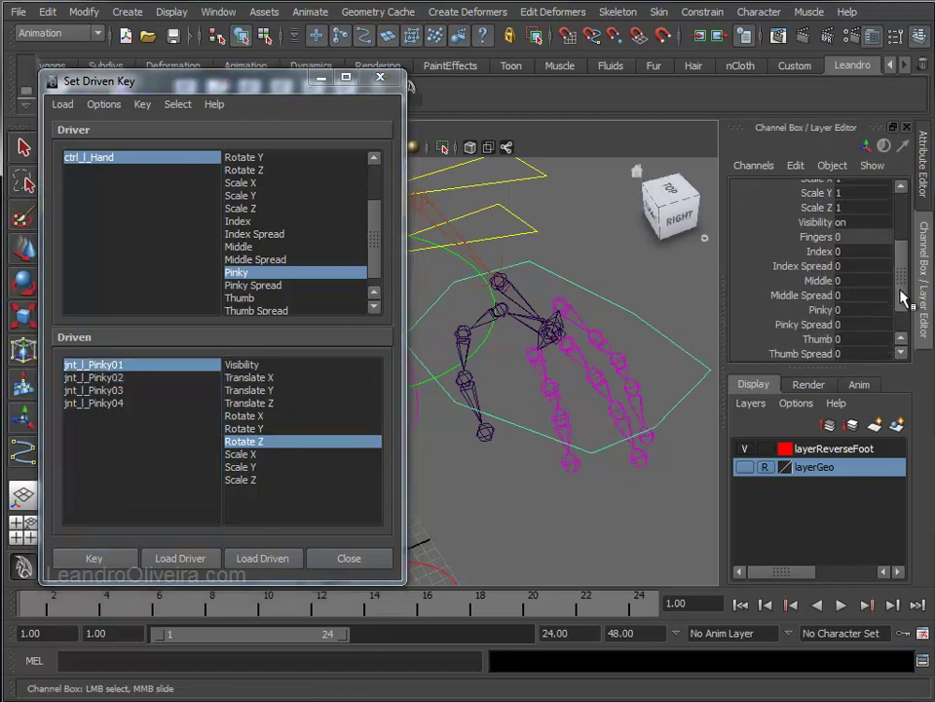
scroll(877, 302, down, 2)
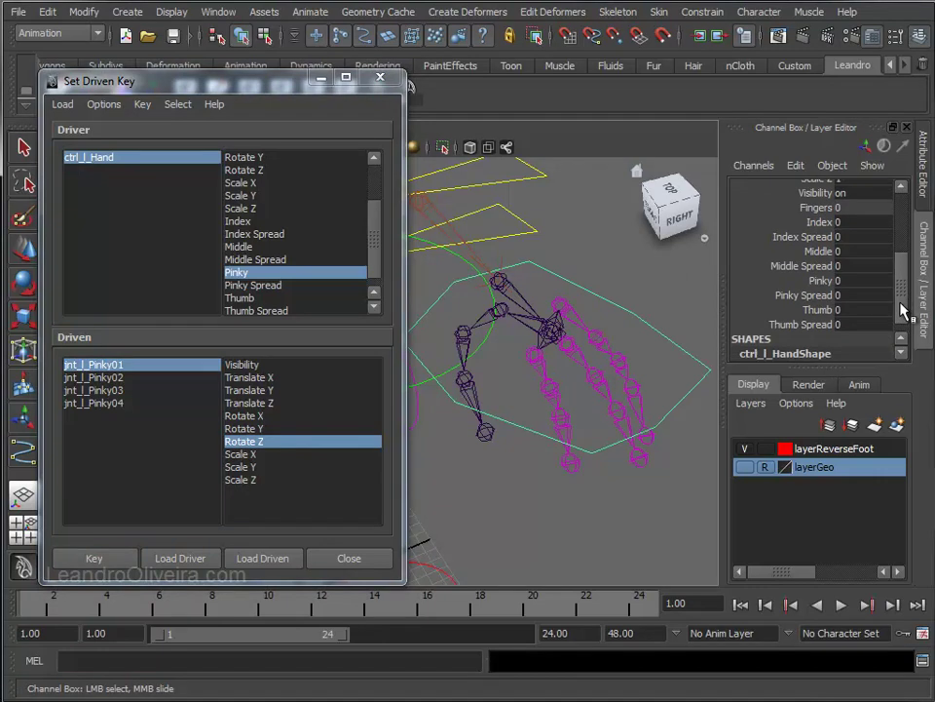
click(824, 280)
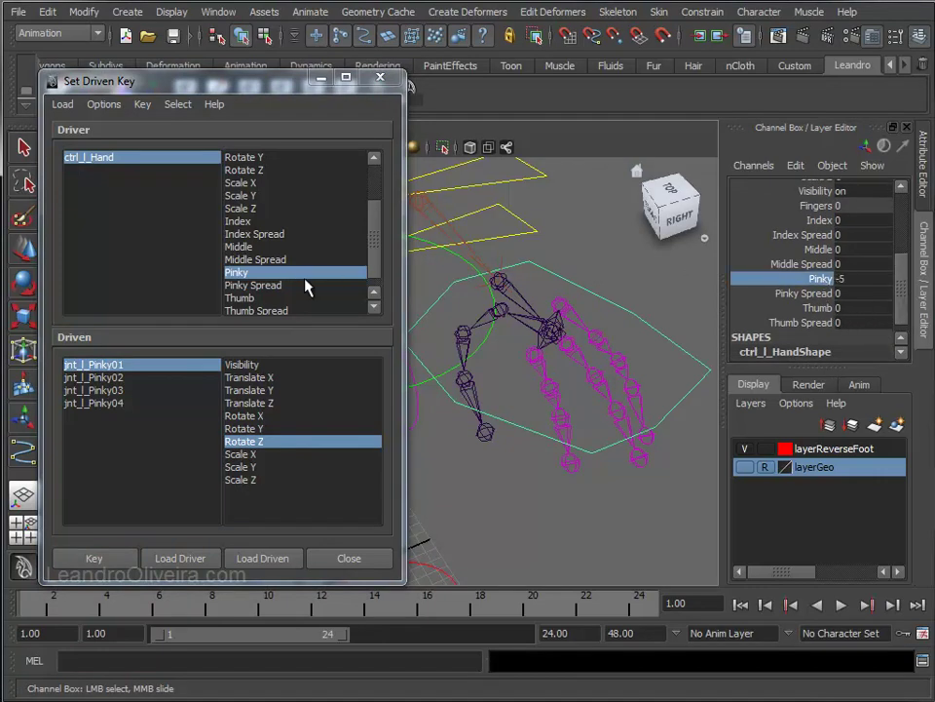
- Bend jnt_l_Pinky02–04 to Rotate Z 15
shift+click(621, 364)
shift+click(634, 385)
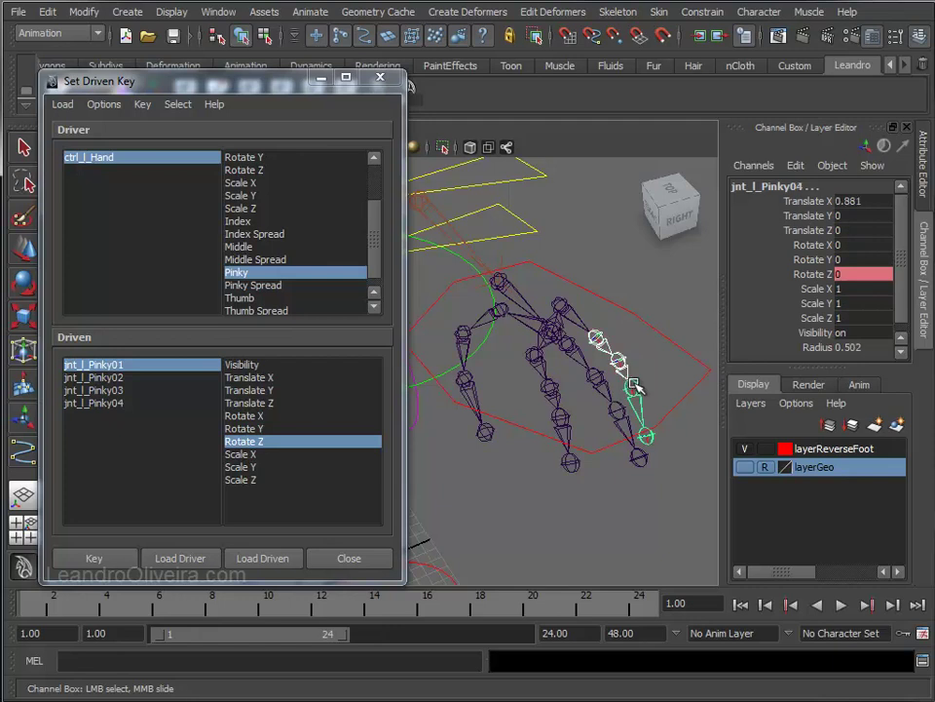
key(e)
drag(678, 336, 672, 311)
click(861, 277)
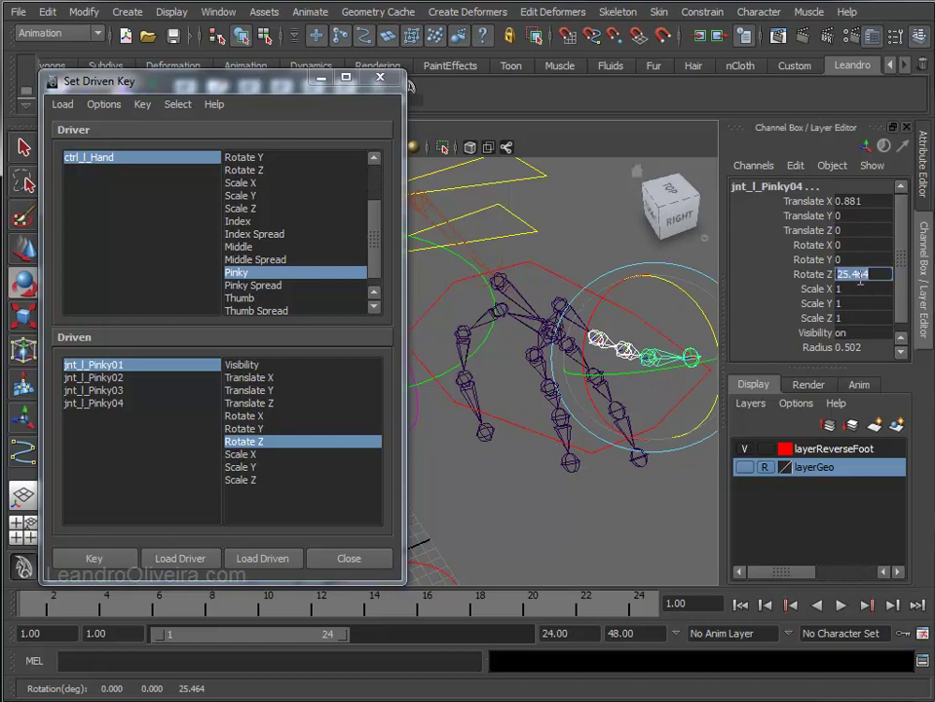
text(15)
key(Return)
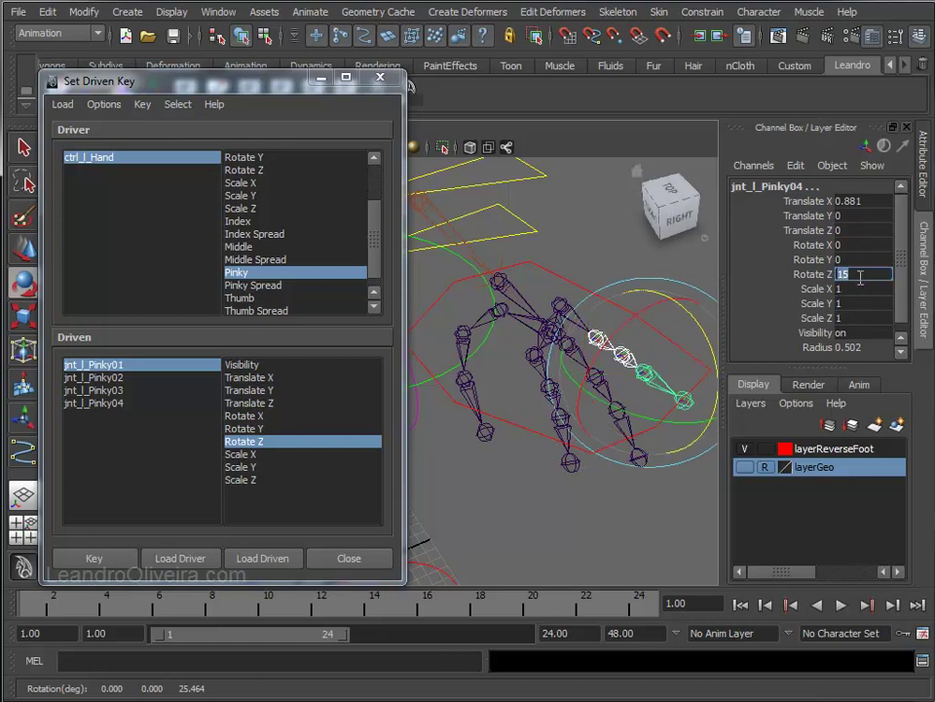
- Key the Rotate Z 15 bend on each pinky joint, then clear the selection
click(93, 557)
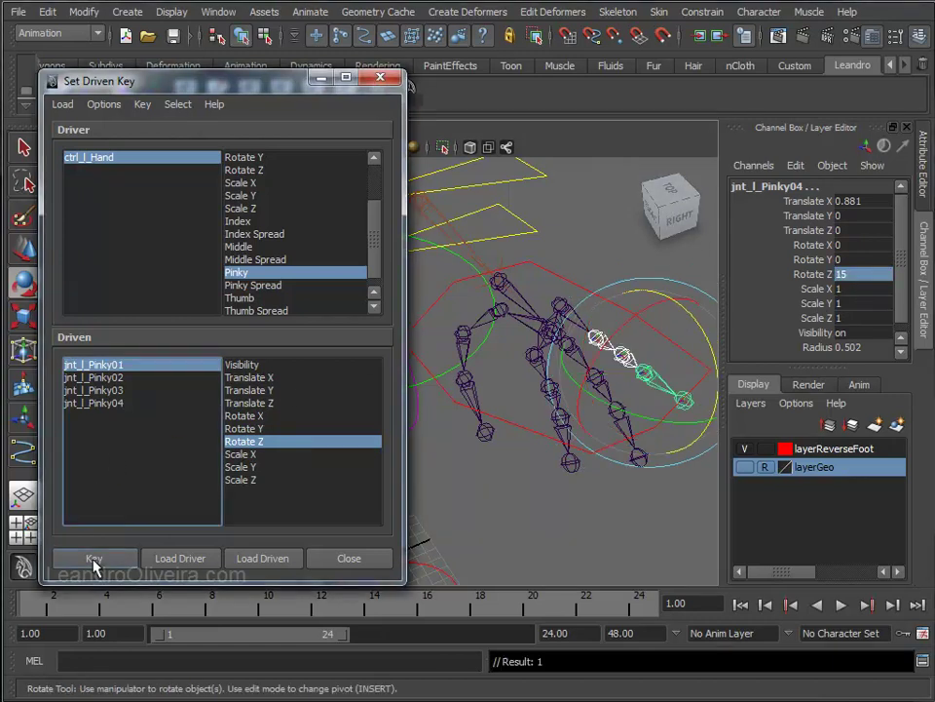
click(94, 377)
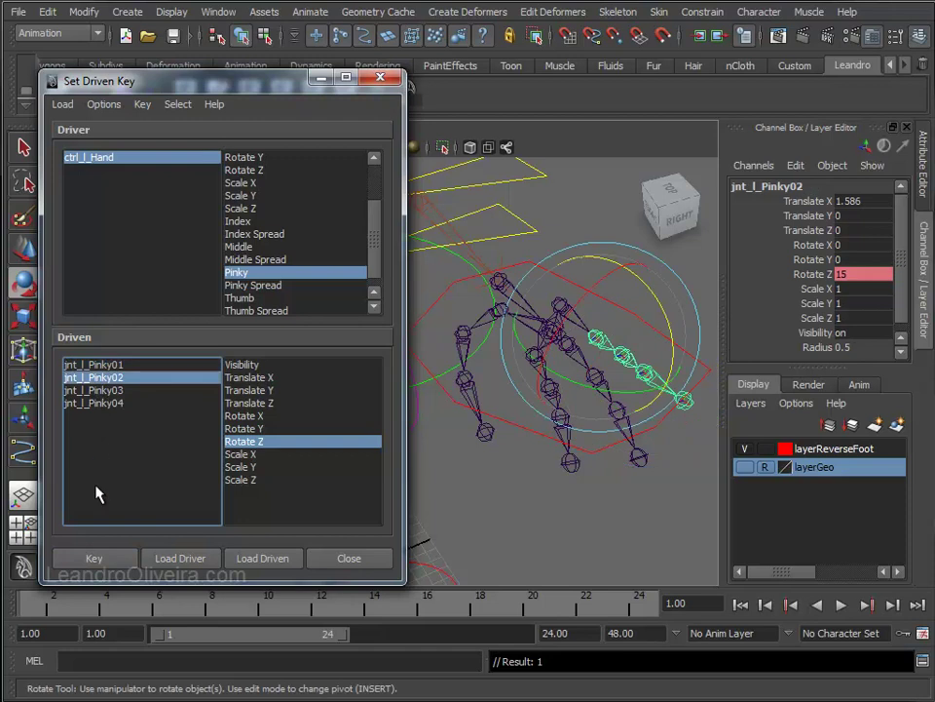
click(94, 390)
click(94, 402)
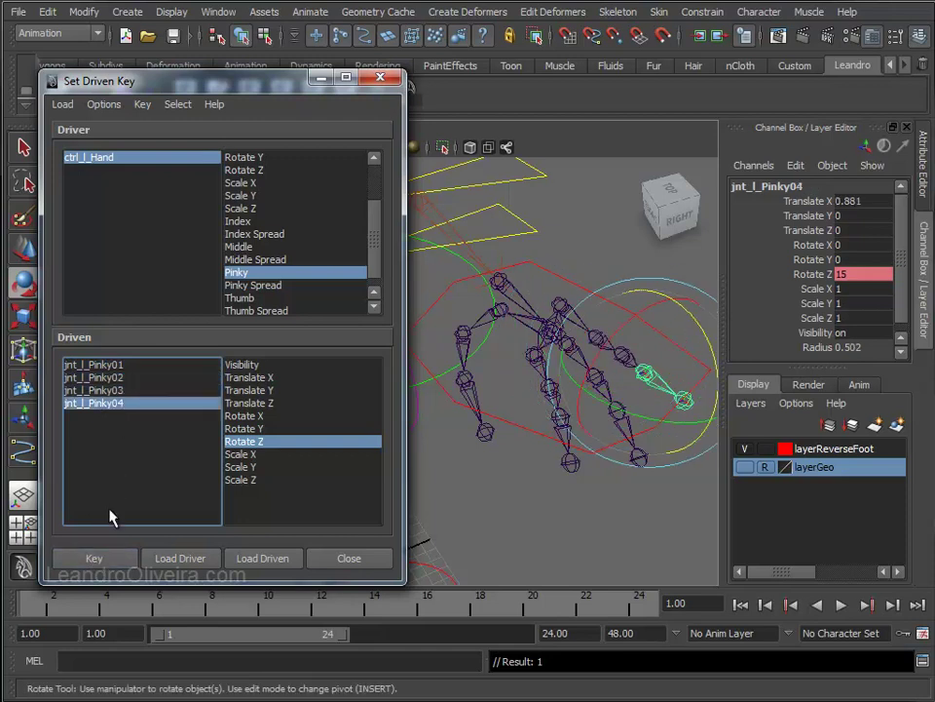
click(95, 562)
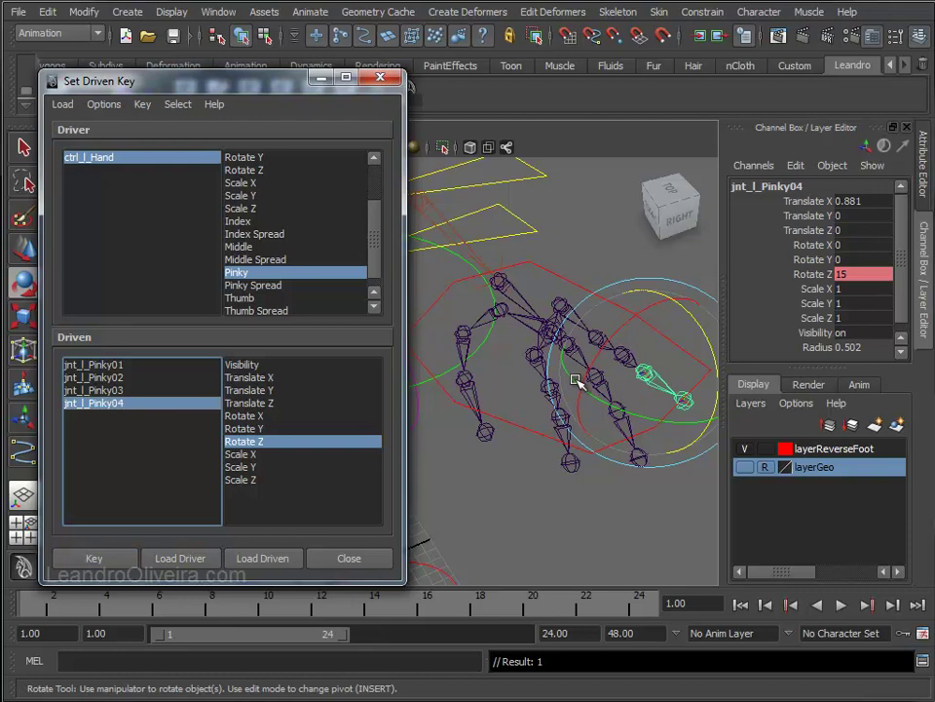
click(570, 255)
- Set ctrl_l_Hand's Pinky attribute to 10
click(597, 294)
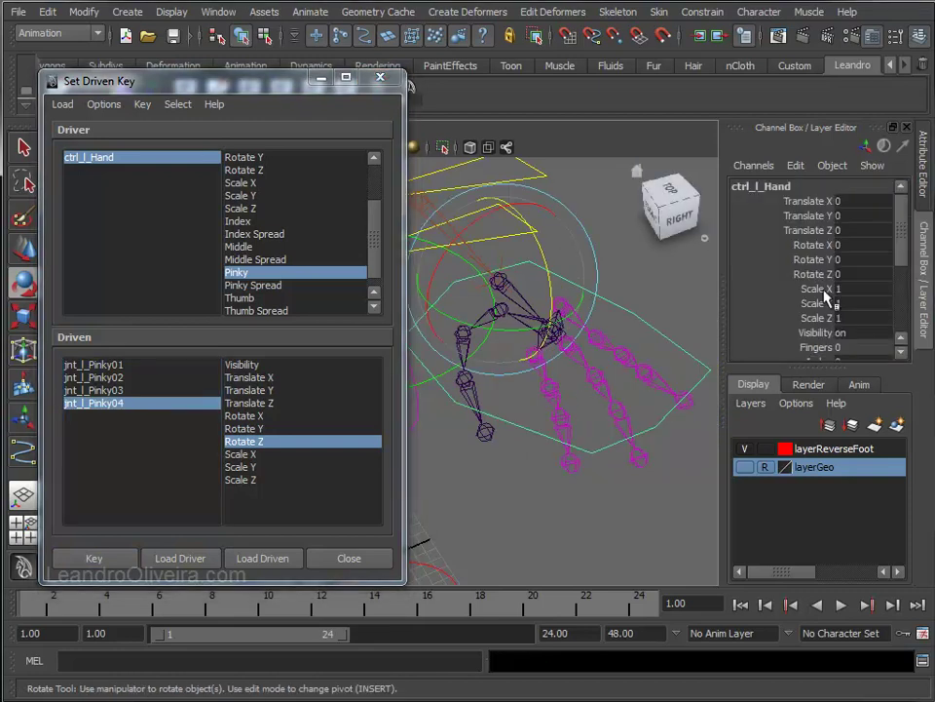
drag(901, 226, 902, 285)
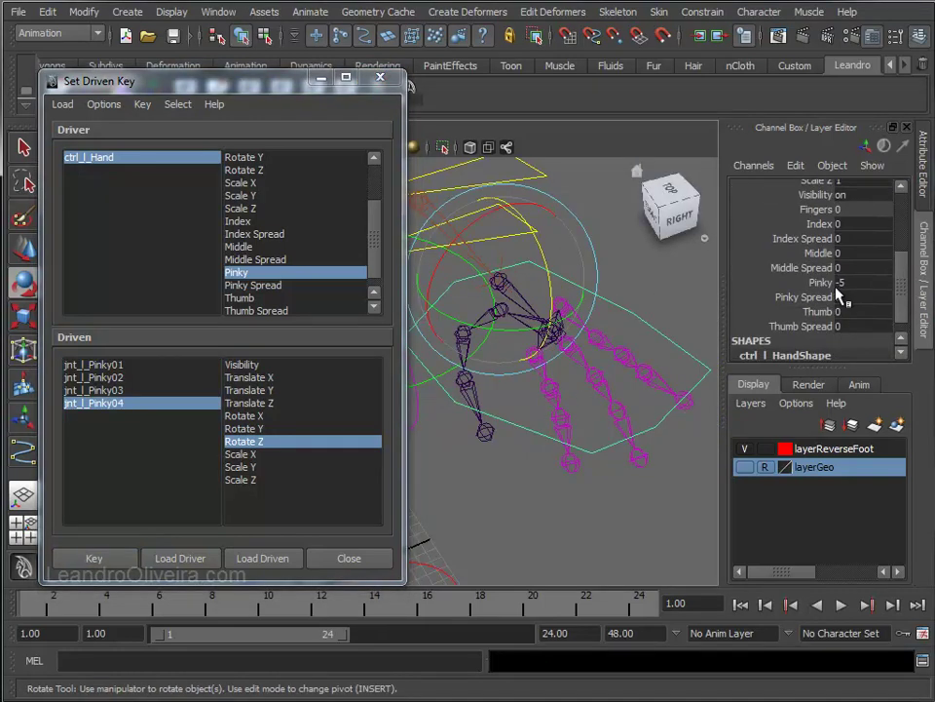
click(816, 282)
mouse_move(702, 280)
middle_down()
mouse_move(651, 281)
mouse_move(877, 281)
middle_up()
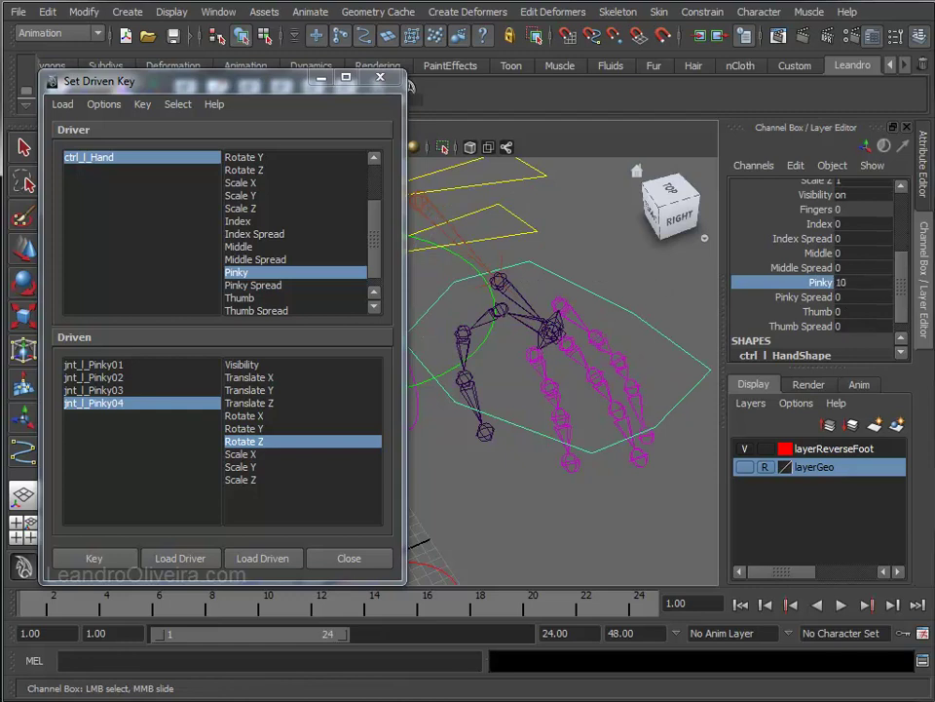
- Bend jnt_l_Pinky01 down to Rotate Z -9.676
click(563, 308)
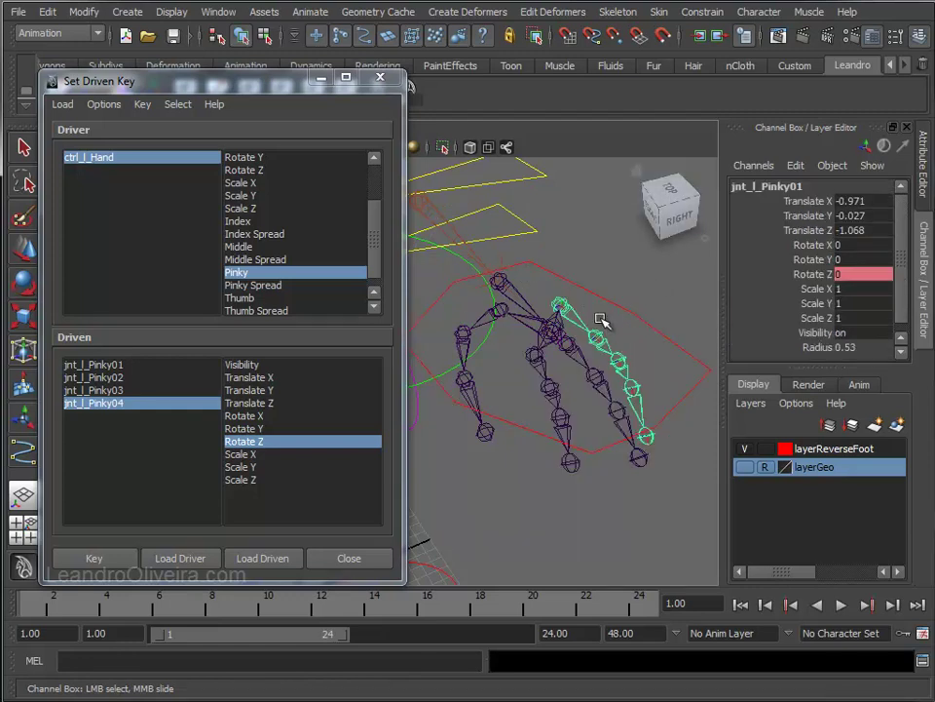
key(e)
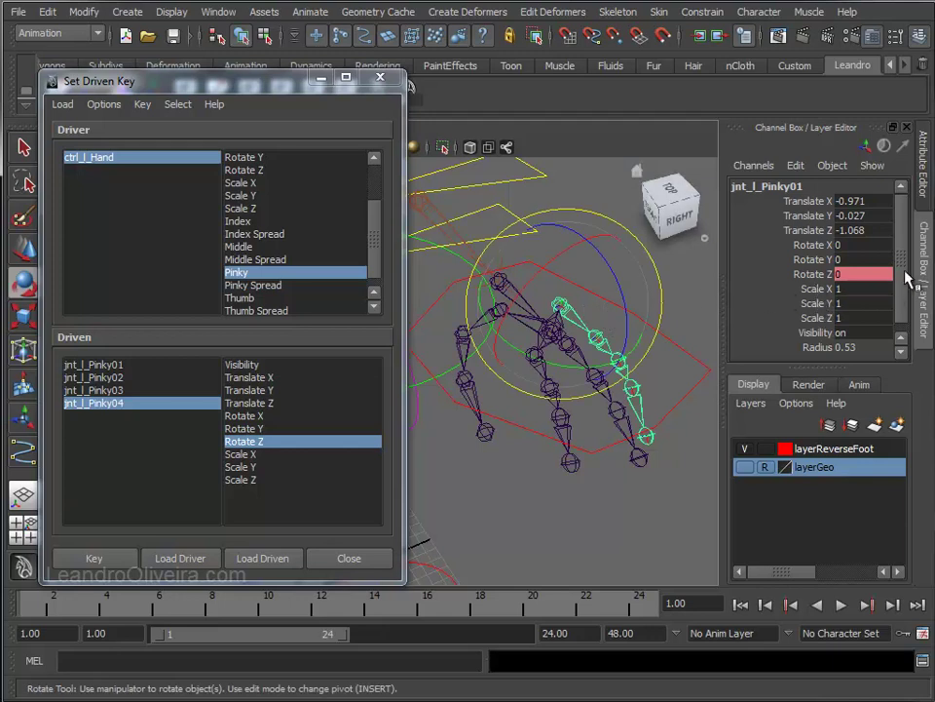
drag(604, 256, 611, 272)
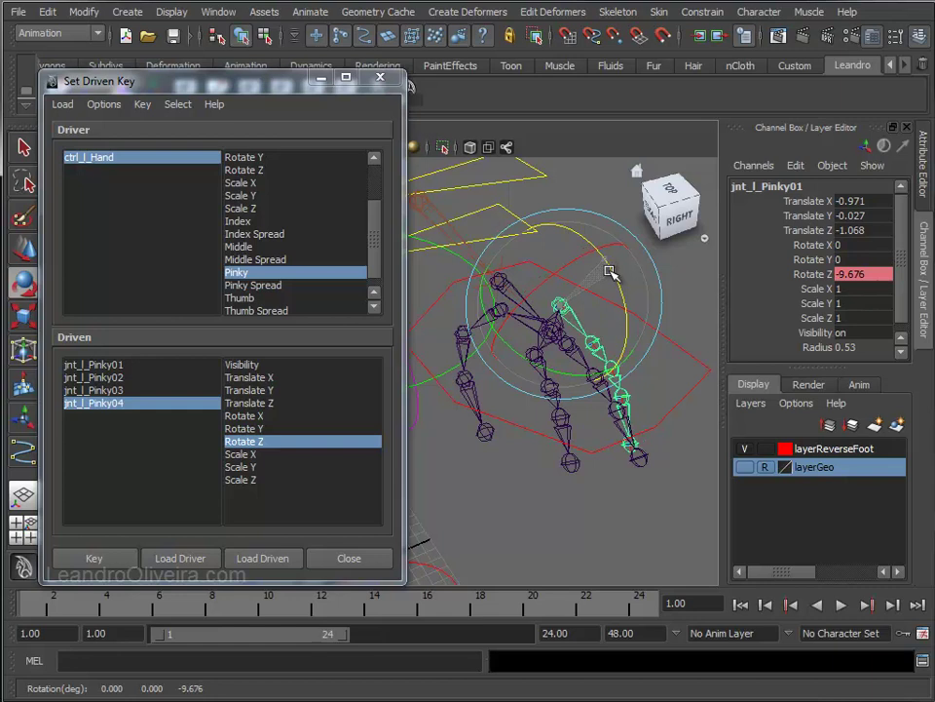
click(616, 340)
- Curl jnt_l_Pinky02, Pinky03 and Pinky04 to Rotate Z -60
click(612, 358)
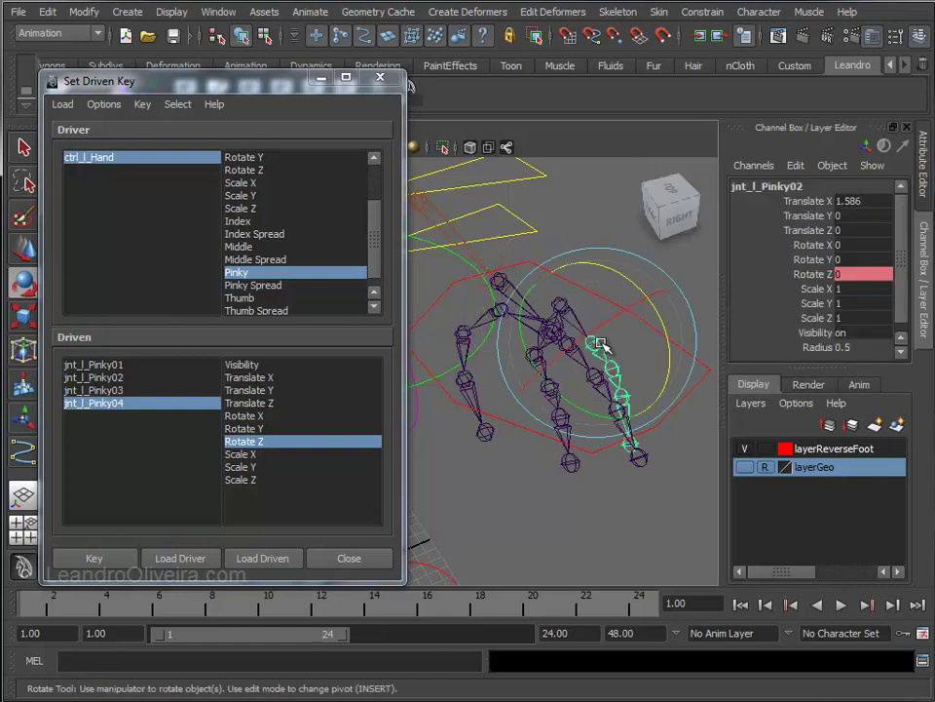
key(q)
click(620, 378)
click(627, 402)
key(e)
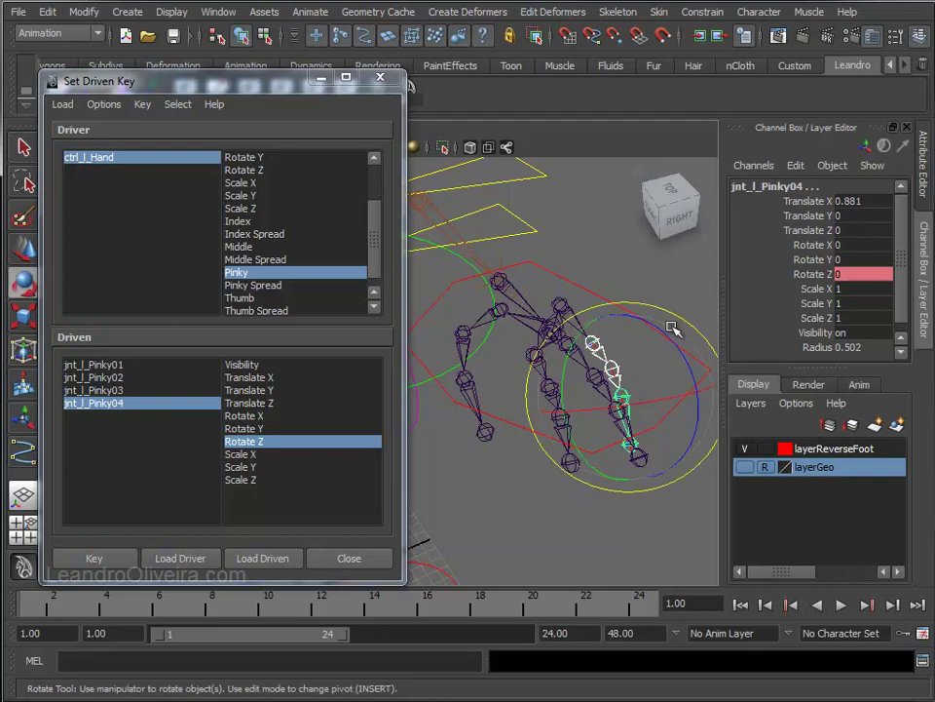
drag(666, 334, 706, 421)
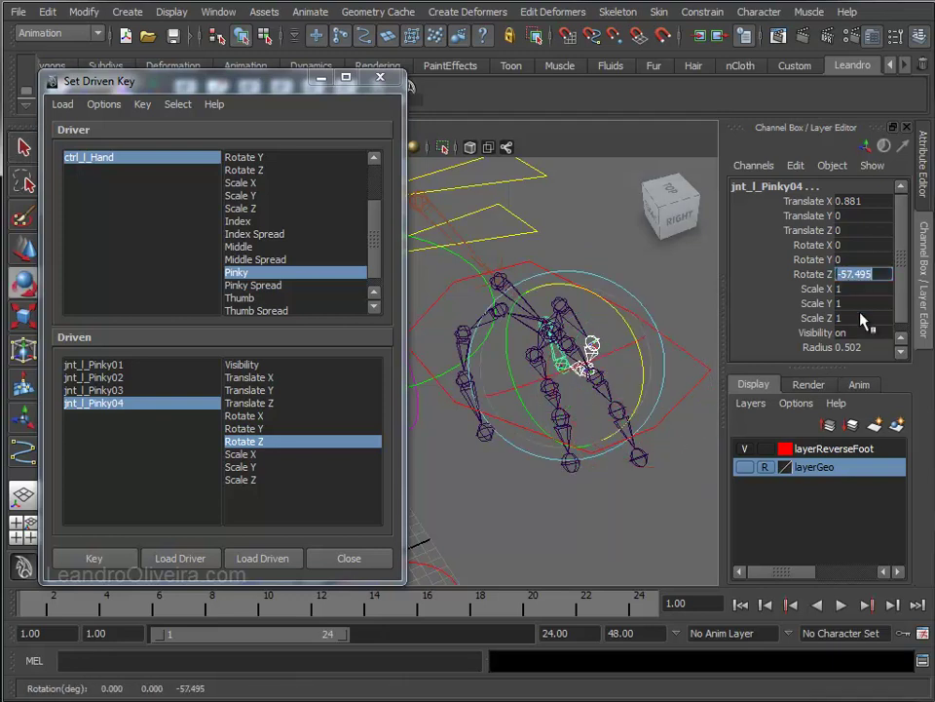
text(-60)
key(Return)
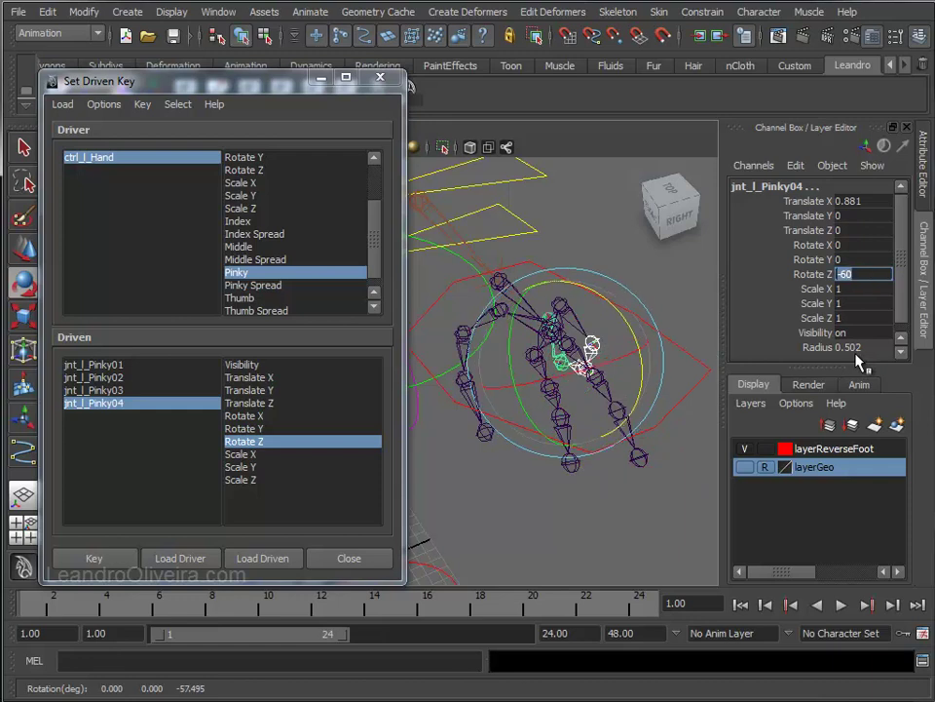
- Store driven keys for jnt_l_Pinky04, 03, 02 and 01 at the curled pose
click(93, 557)
click(102, 391)
click(92, 556)
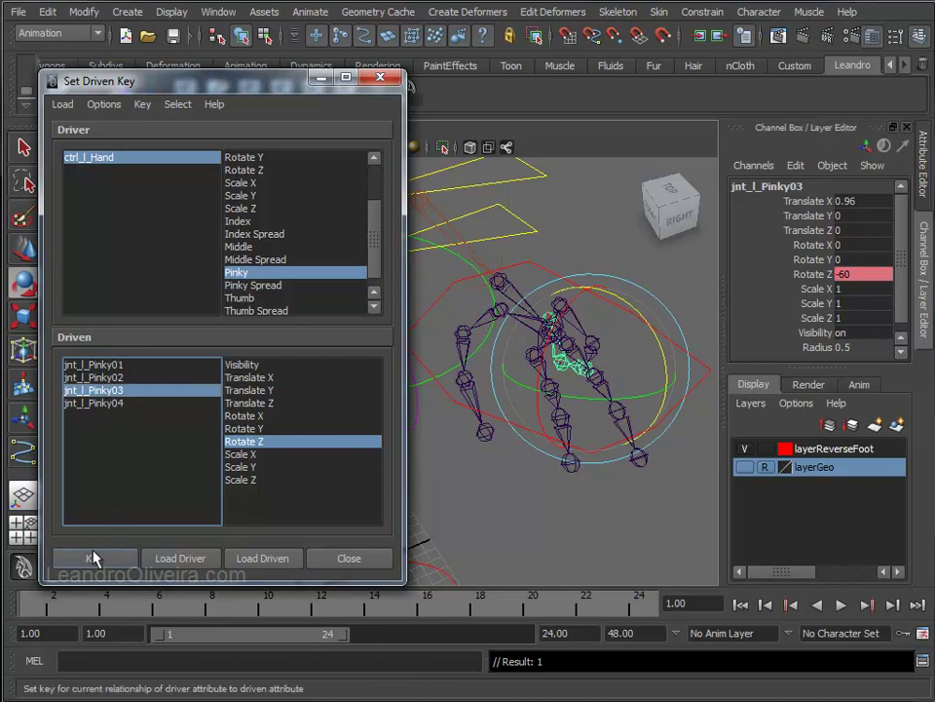
click(92, 377)
click(93, 559)
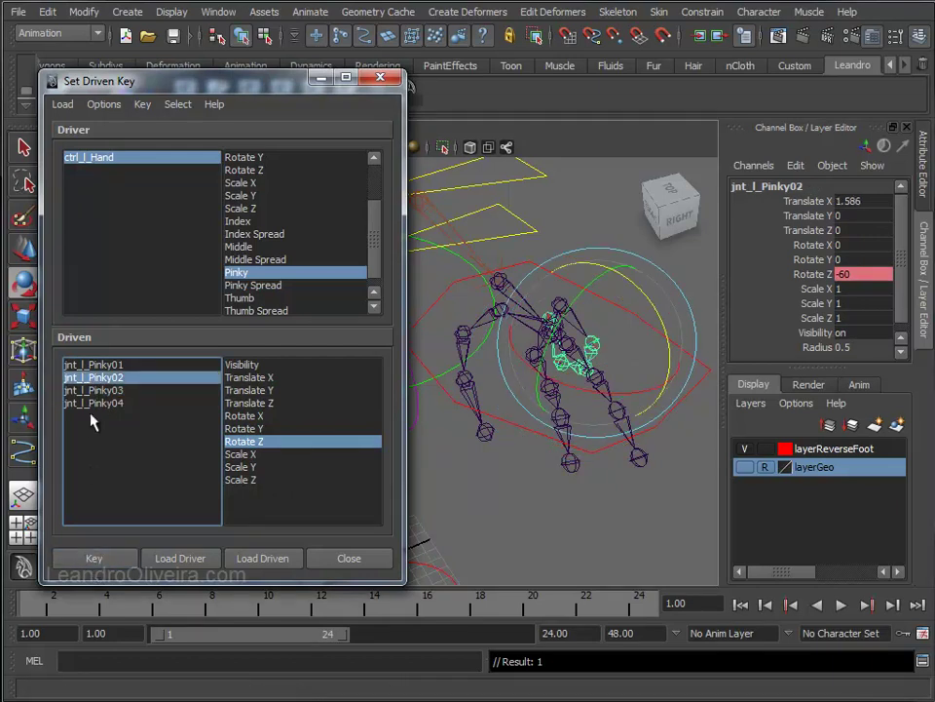
click(90, 365)
click(93, 561)
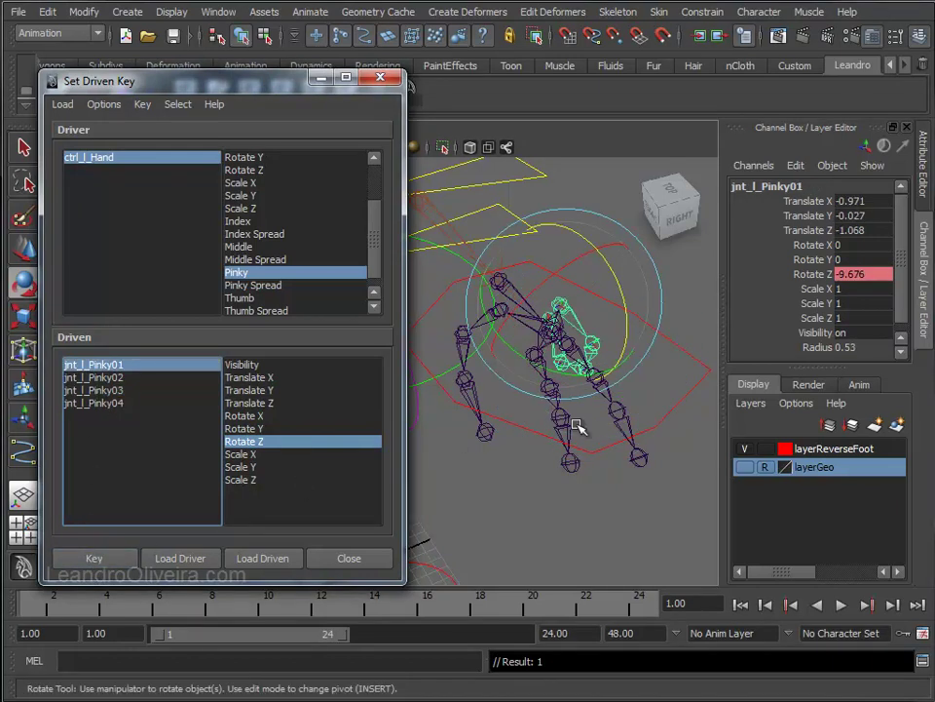
click(502, 312)
- Slide ctrl_l_Hand's Pinky value to test the curl, then reset it to 0 and deselect
drag(909, 251, 909, 322)
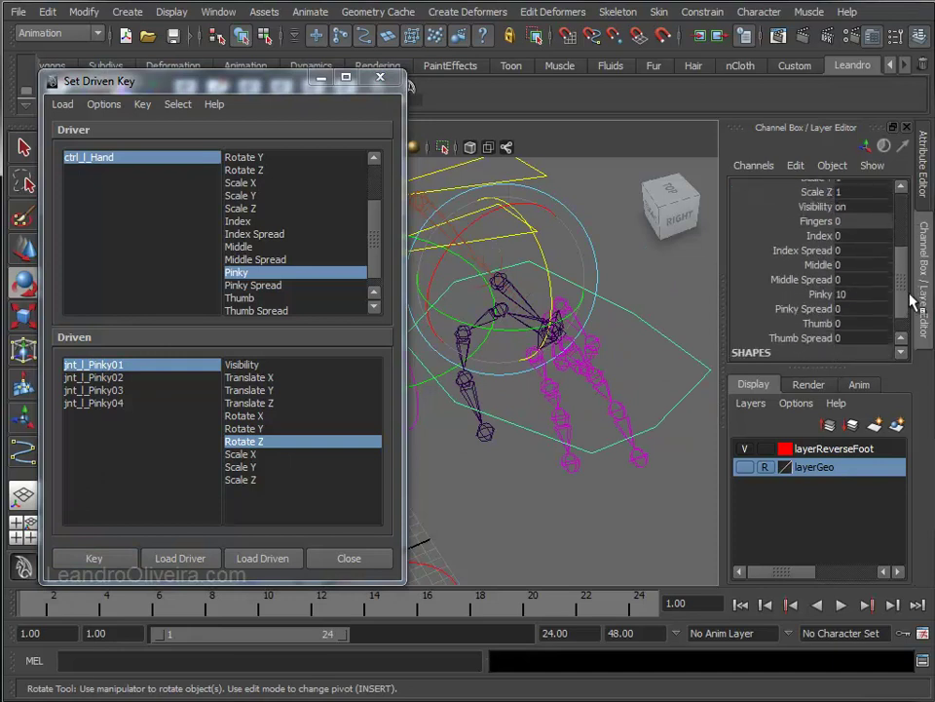
click(821, 267)
mouse_move(632, 473)
middle_down()
mouse_move(387, 478)
mouse_move(679, 501)
mouse_move(467, 502)
middle_up()
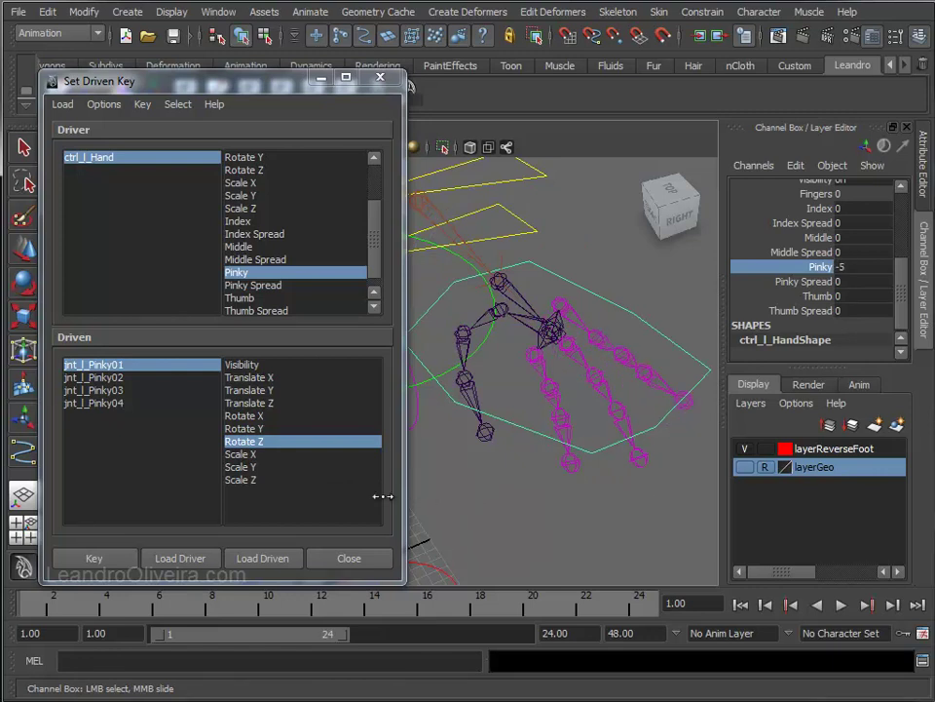
click(854, 267)
text(0)
key(Return)
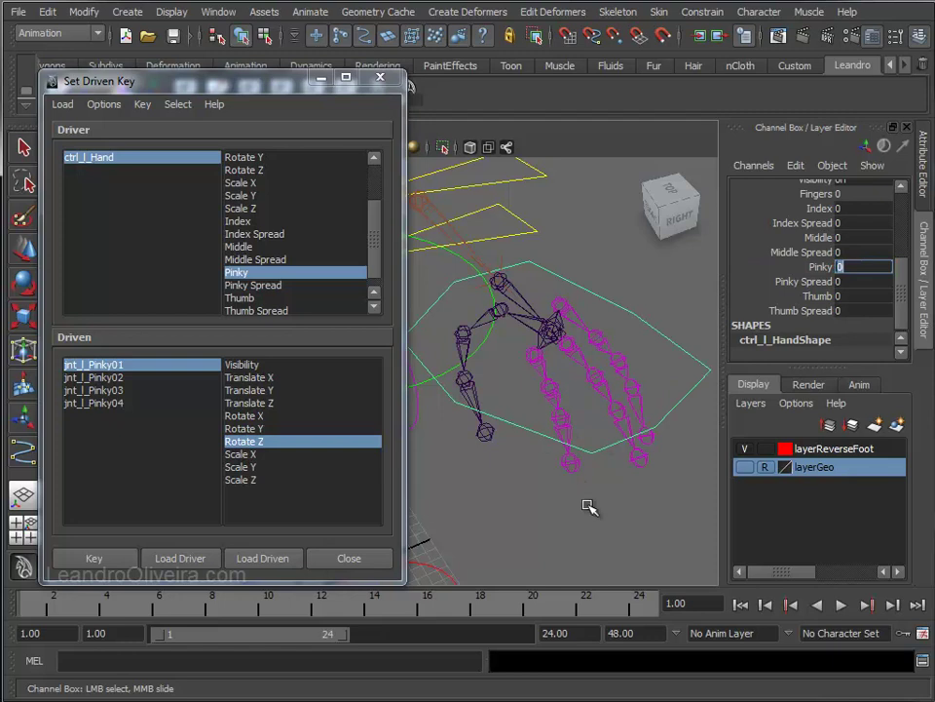
click(590, 500)
- Key jnt_l_Pinky02's Rotate Y against Pinky Spread at its rest value of 0
click(236, 287)
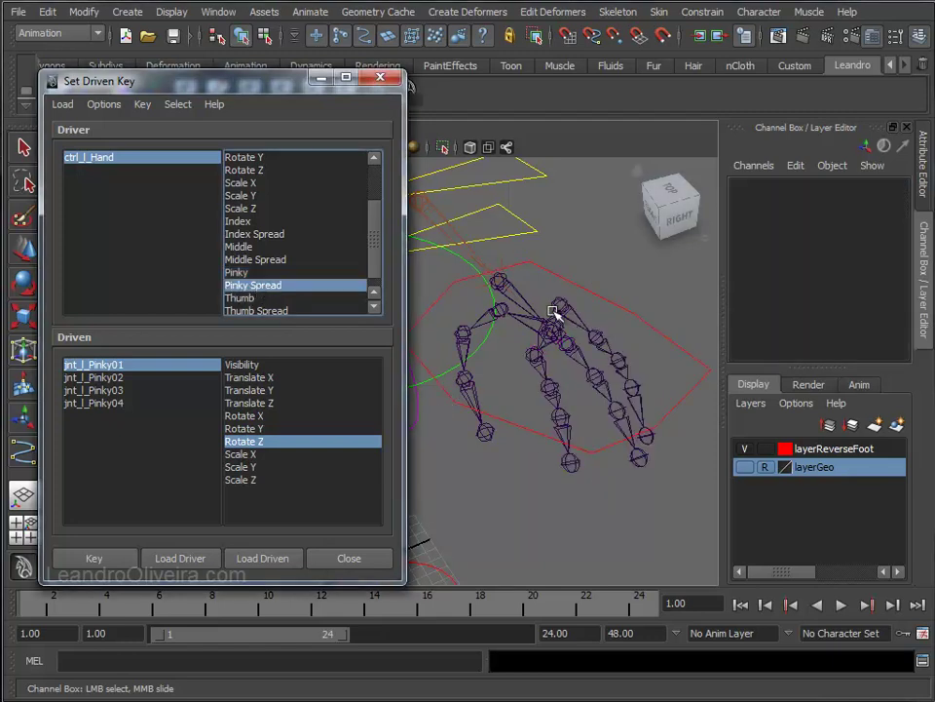
click(599, 337)
alt+drag(590, 410, 526, 411)
alt+middle_drag(526, 410, 553, 407)
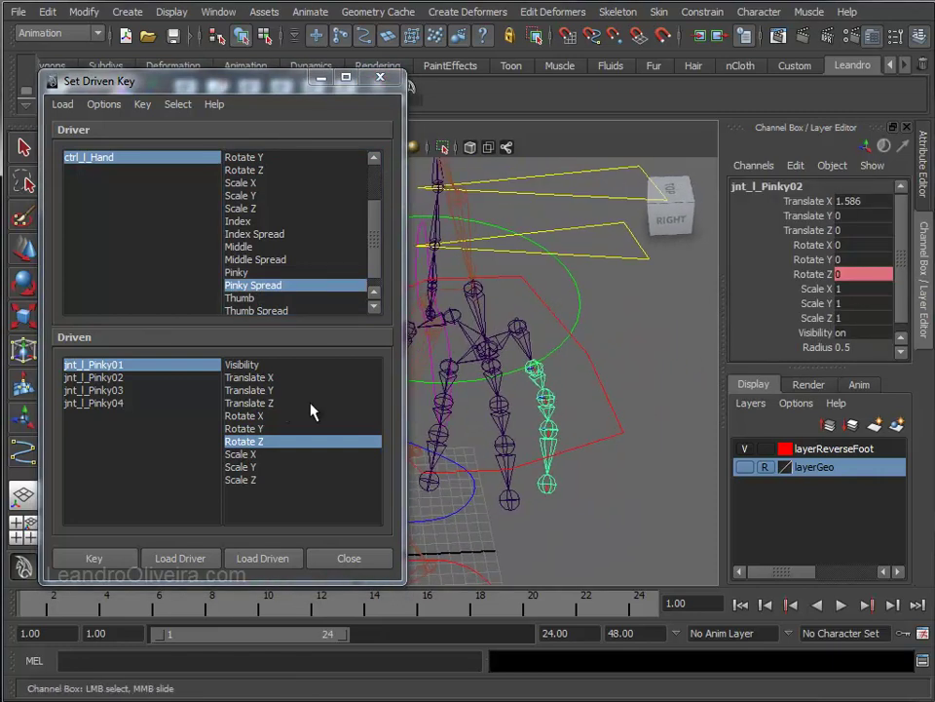
click(263, 559)
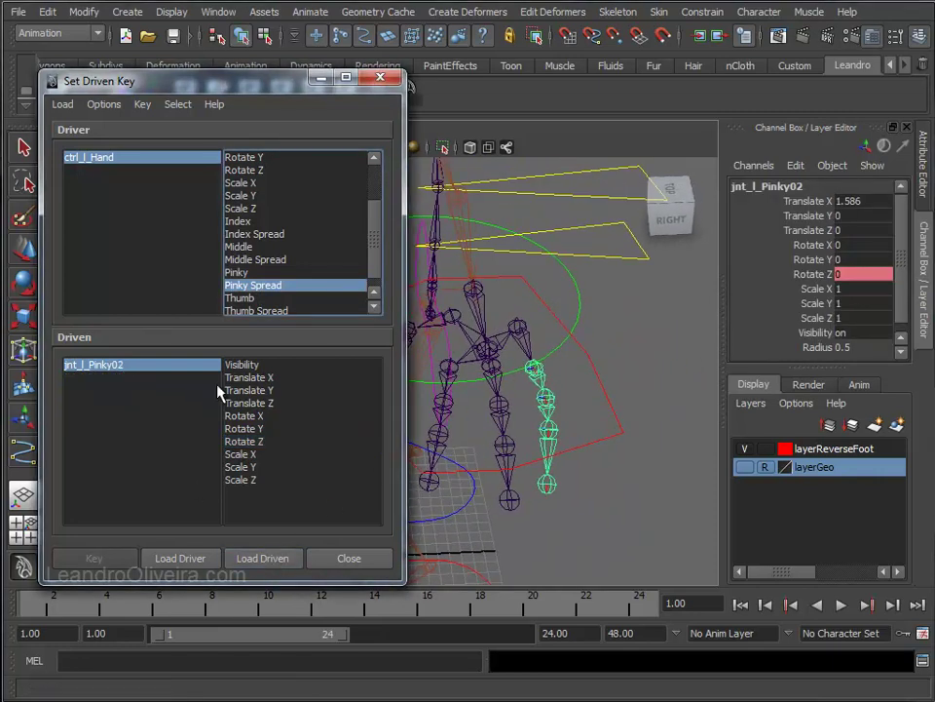
click(247, 429)
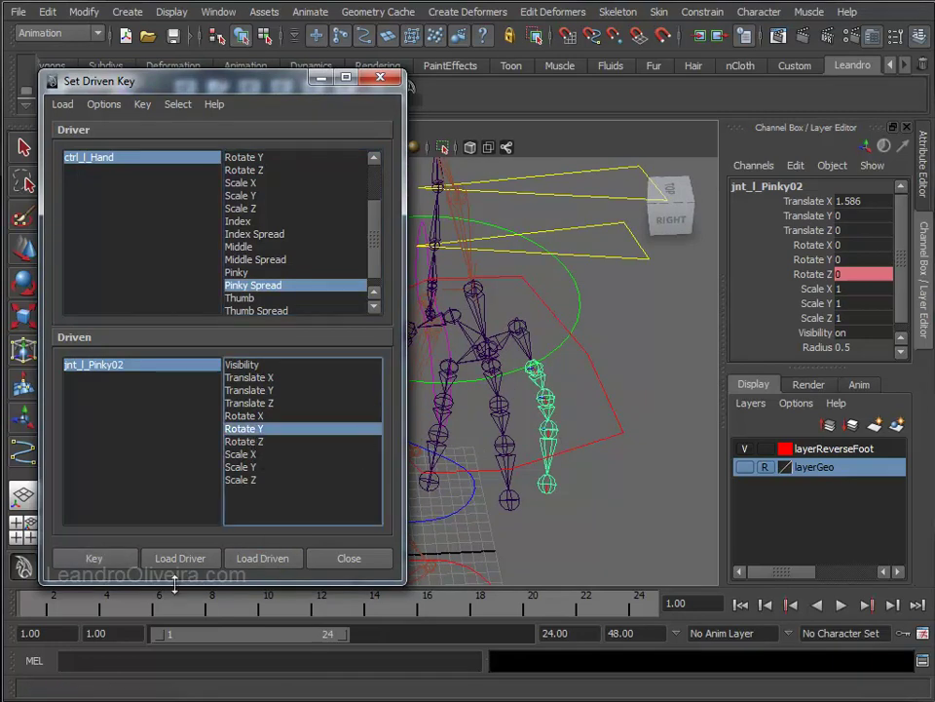
click(94, 560)
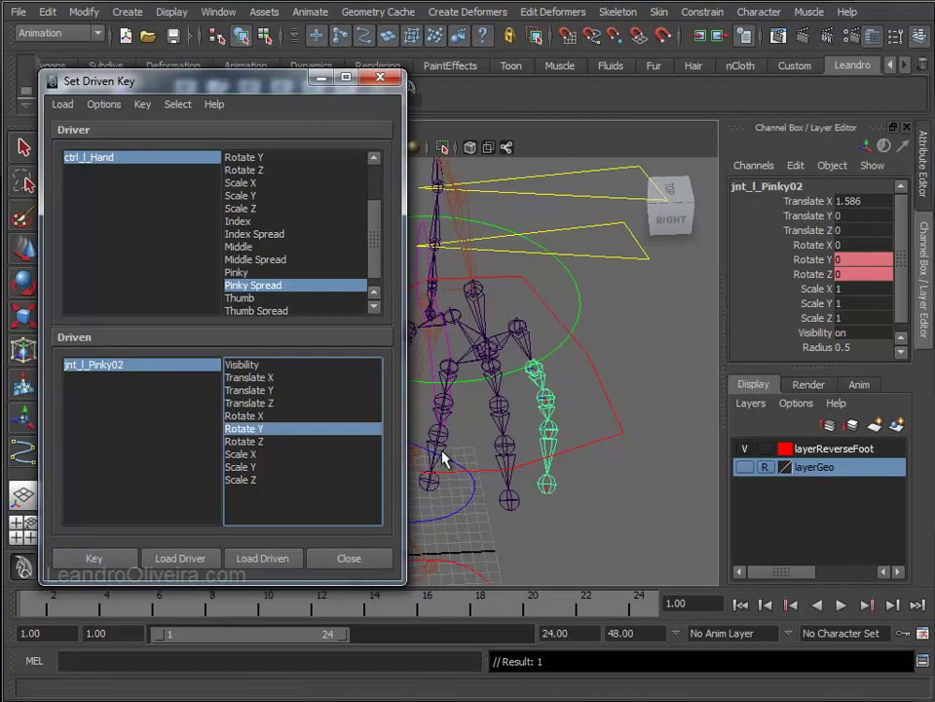
- Select ctrl_l_Hand and highlight its Pinky Spread attribute
click(447, 280)
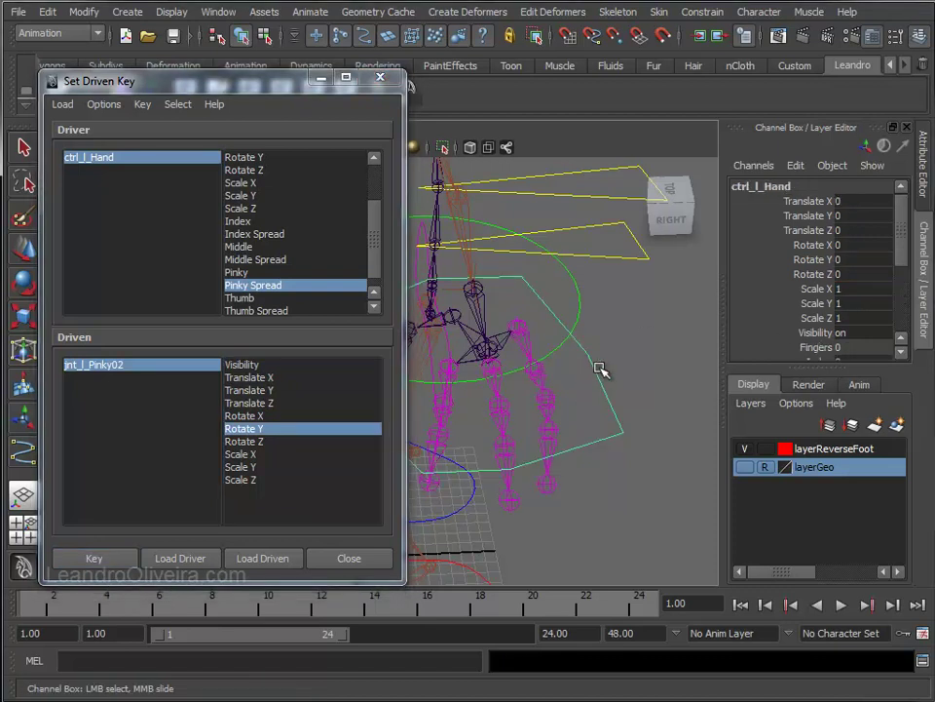
drag(904, 255, 905, 309)
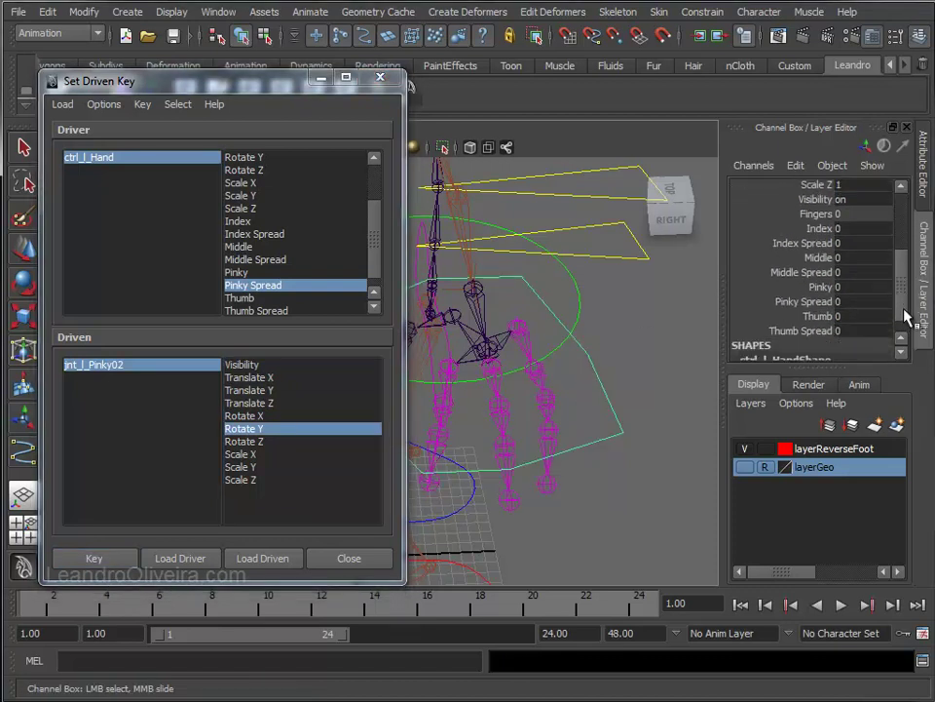
click(824, 302)
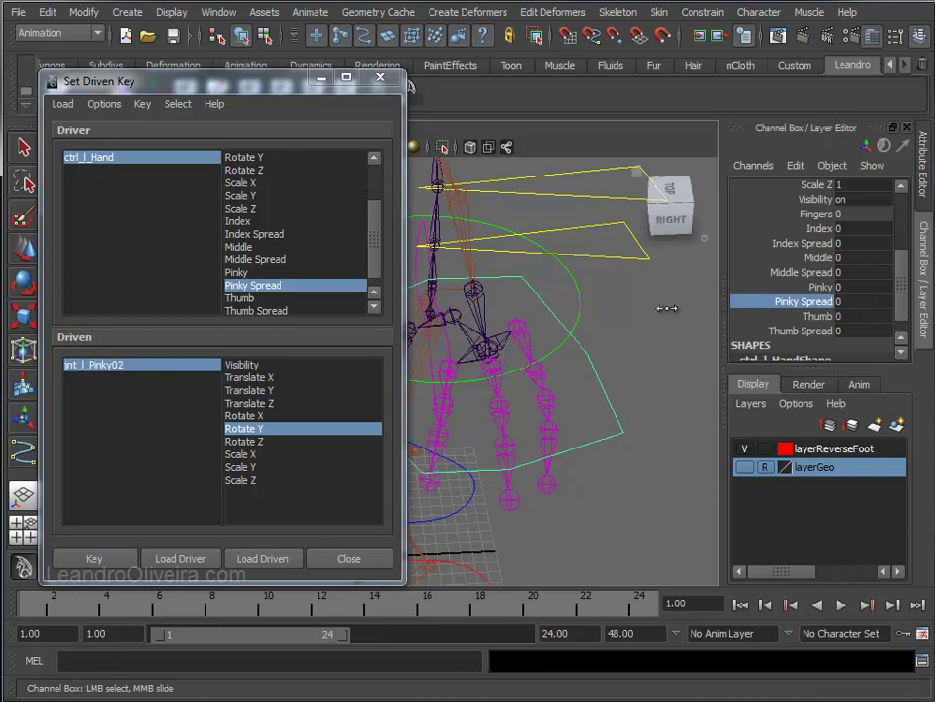
- Rotate jnt_l_Pinky02 to Rotate Y -20 and key it for Pinky Spread -10
click(536, 376)
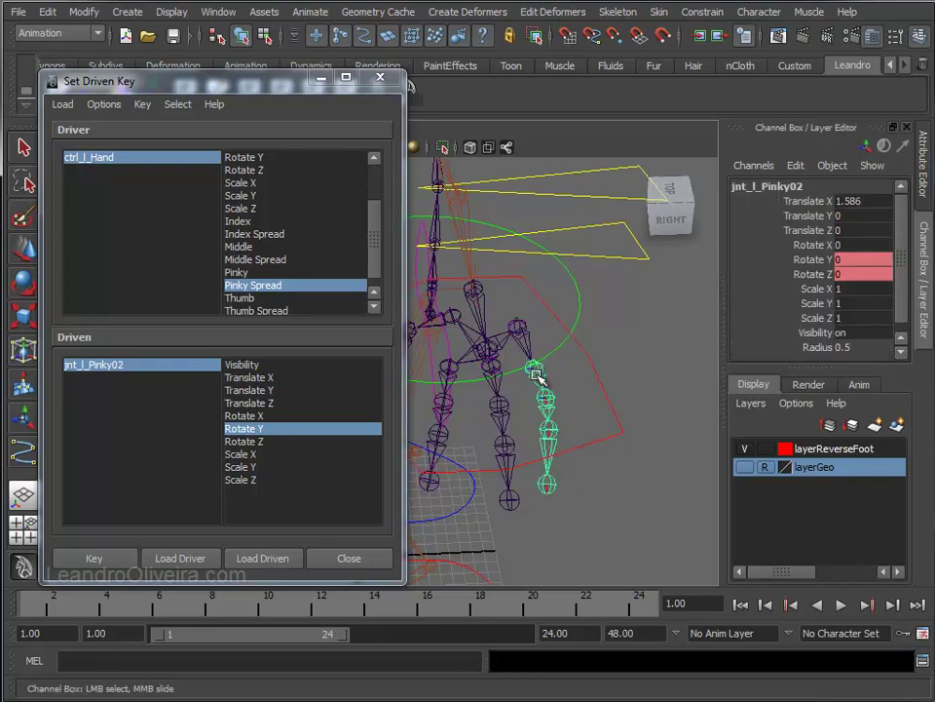
key(e)
mouse_move(402, 328)
mouse_down()
mouse_move(512, 438)
mouse_move(502, 446)
mouse_up()
click(863, 259)
text(-2)
key(Return)
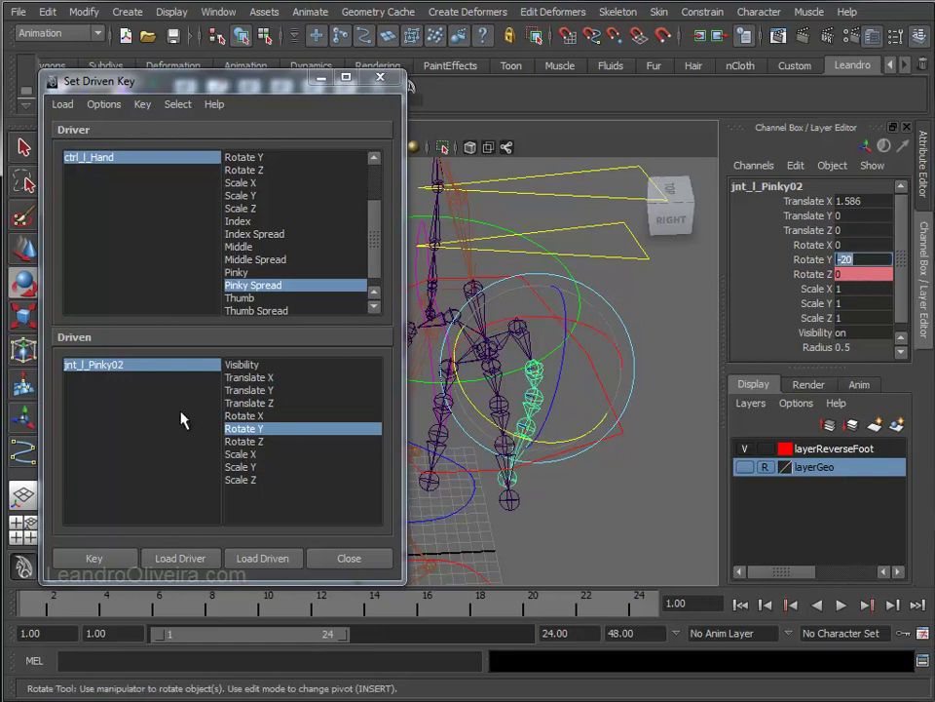
click(89, 553)
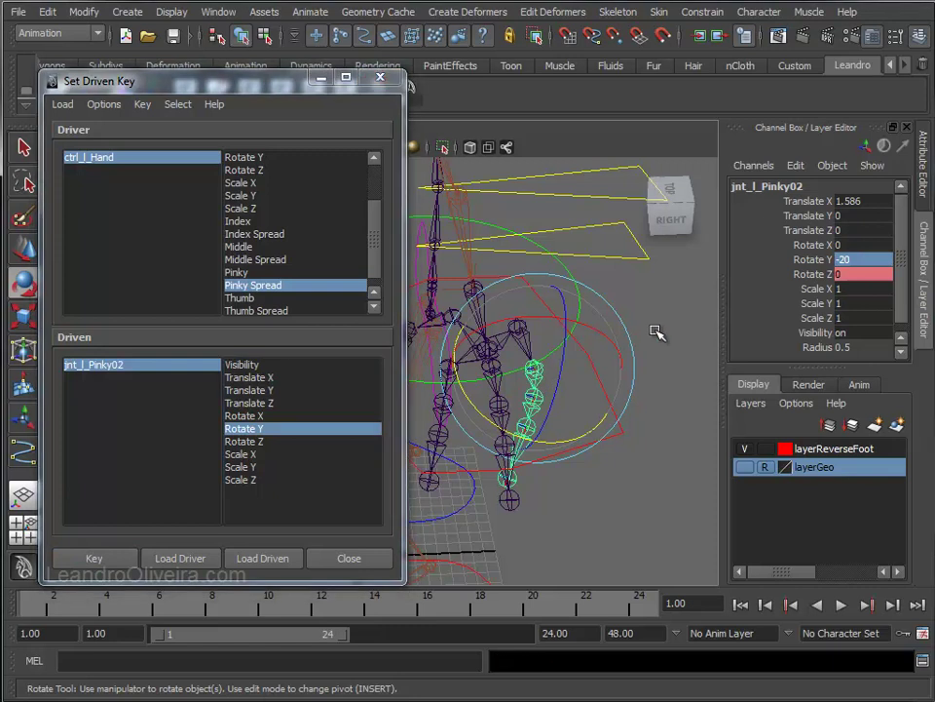
- Set Pinky Spread to 10 and key jnt_l_Pinky02 at Rotate Y 20
click(612, 367)
click(594, 368)
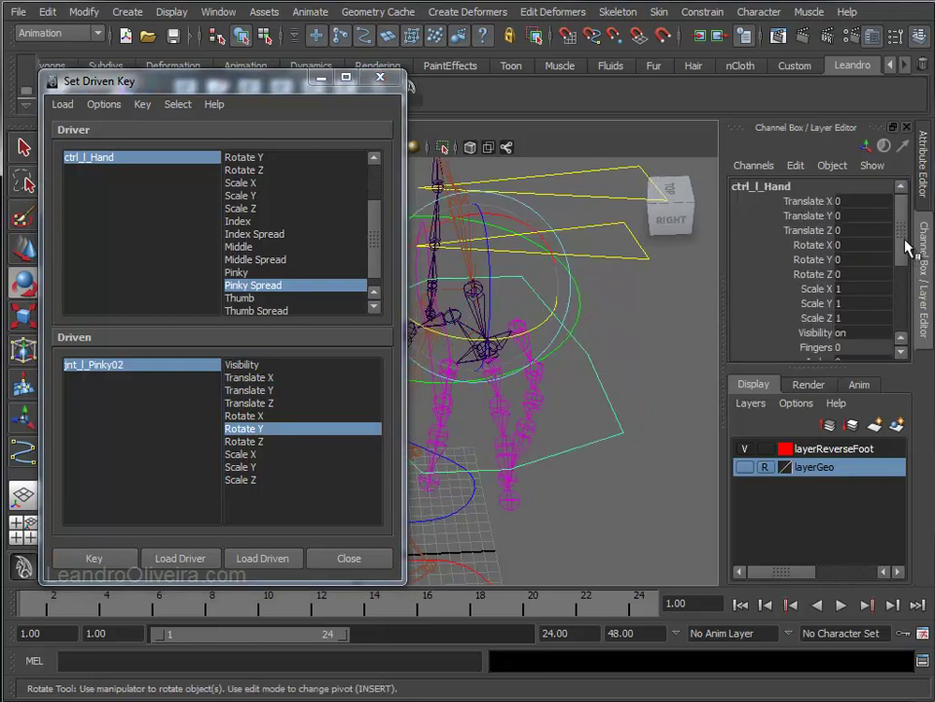
drag(909, 245, 910, 310)
double_click(862, 281)
text(10)
key(Return)
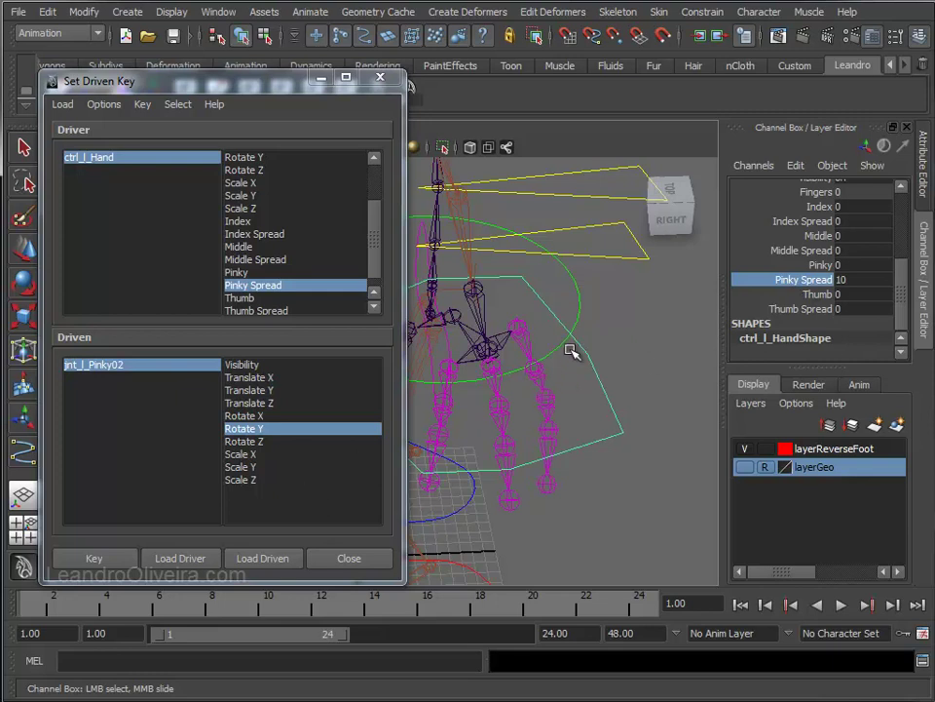
click(535, 380)
key(e)
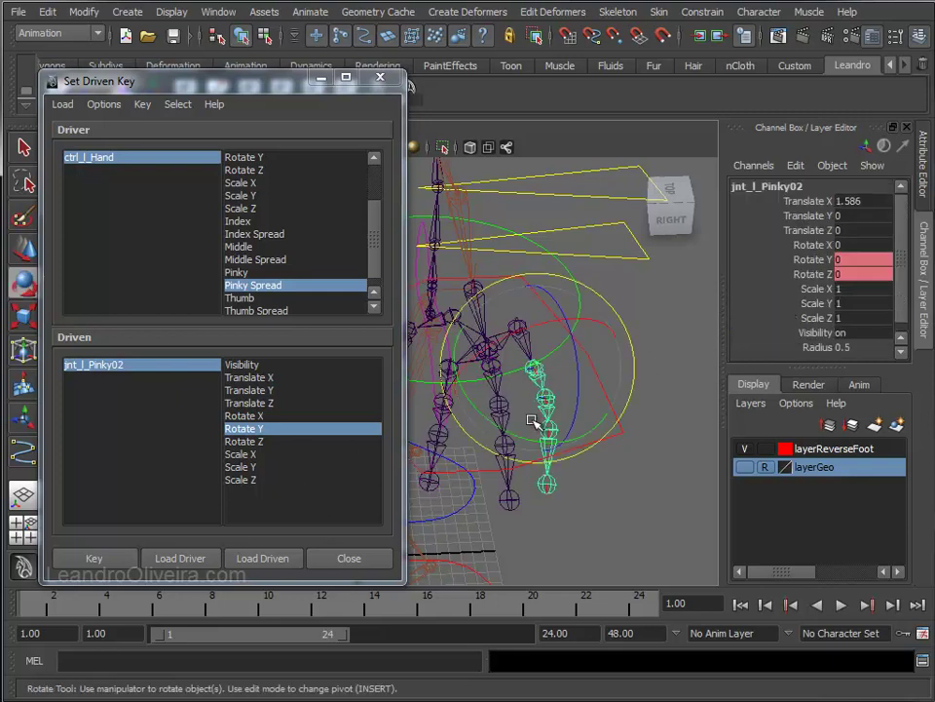
drag(510, 436, 655, 394)
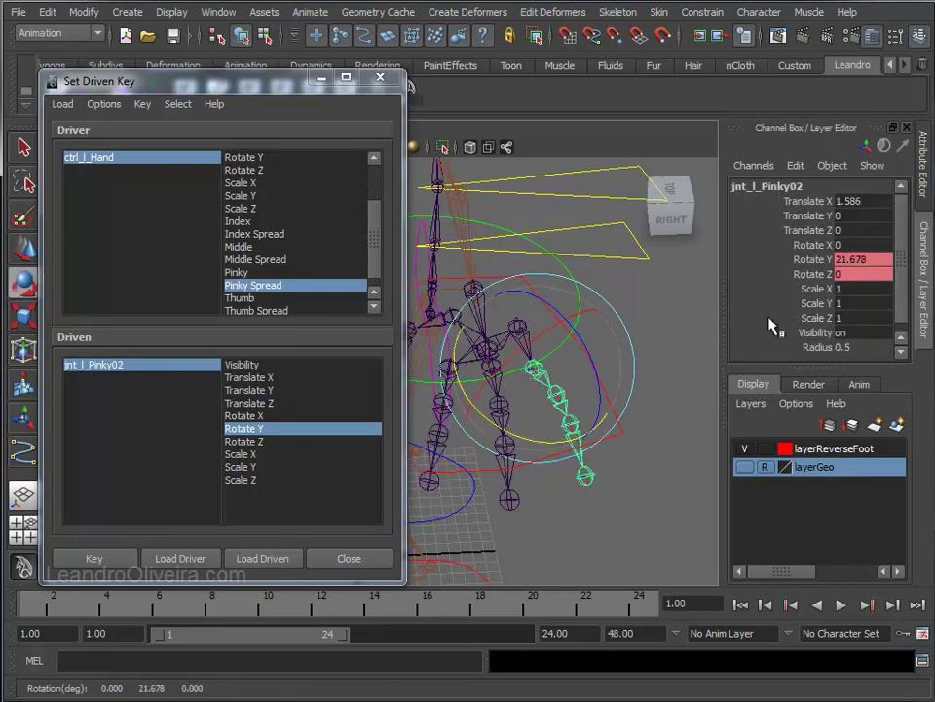
double_click(852, 259)
text(20)
key(Return)
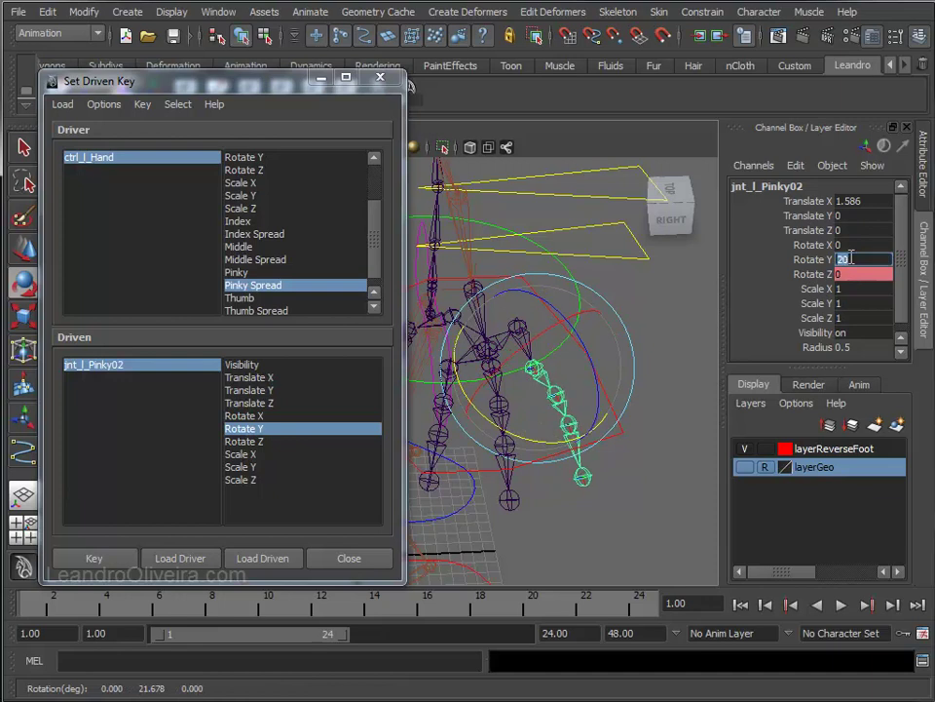
click(118, 557)
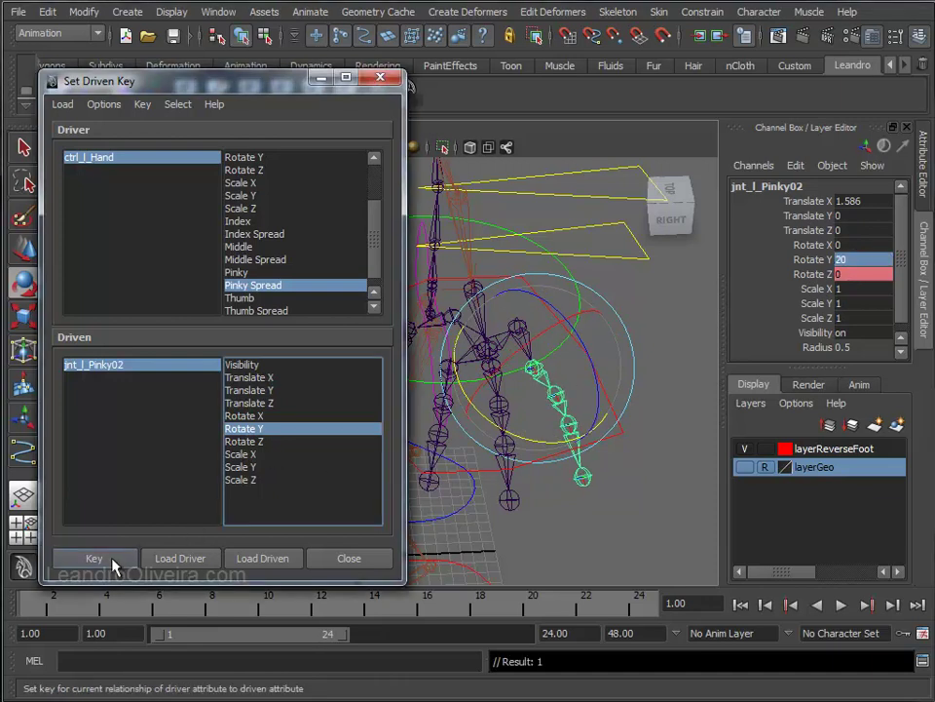
- Test Pinky Spread by sliding it, reset it to 0, and save the scene
click(648, 348)
click(612, 396)
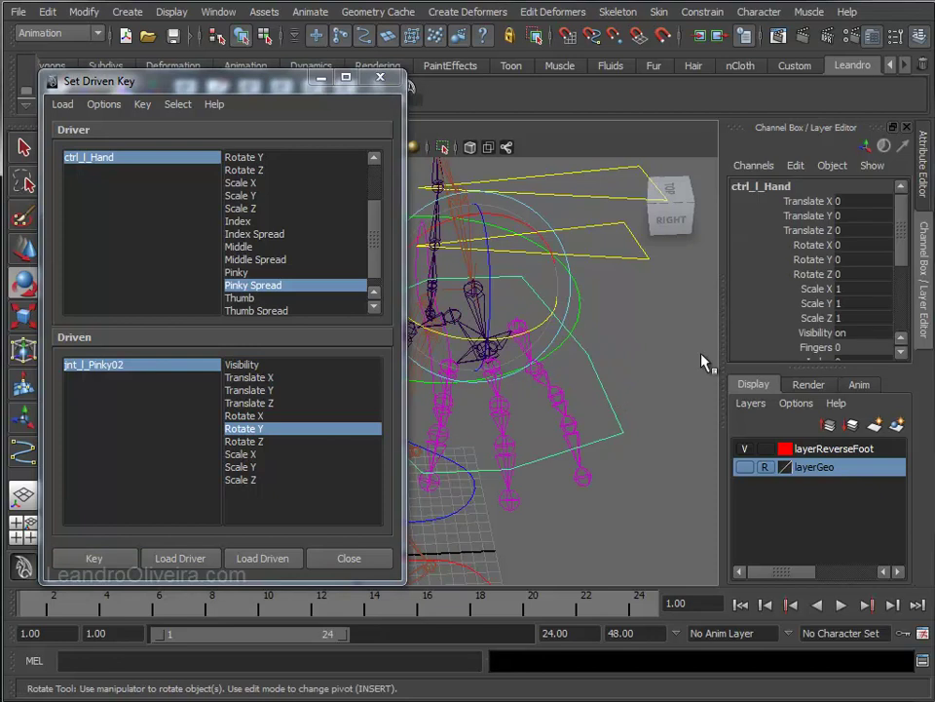
scroll(890, 245, down, 3)
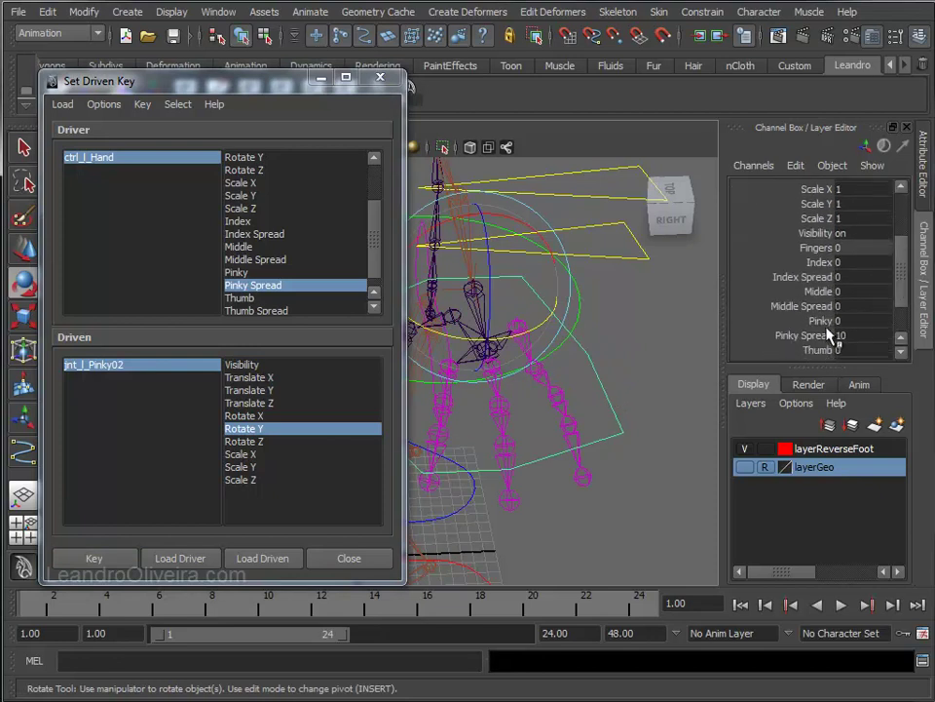
click(762, 335)
middle_drag(548, 365, 860, 370)
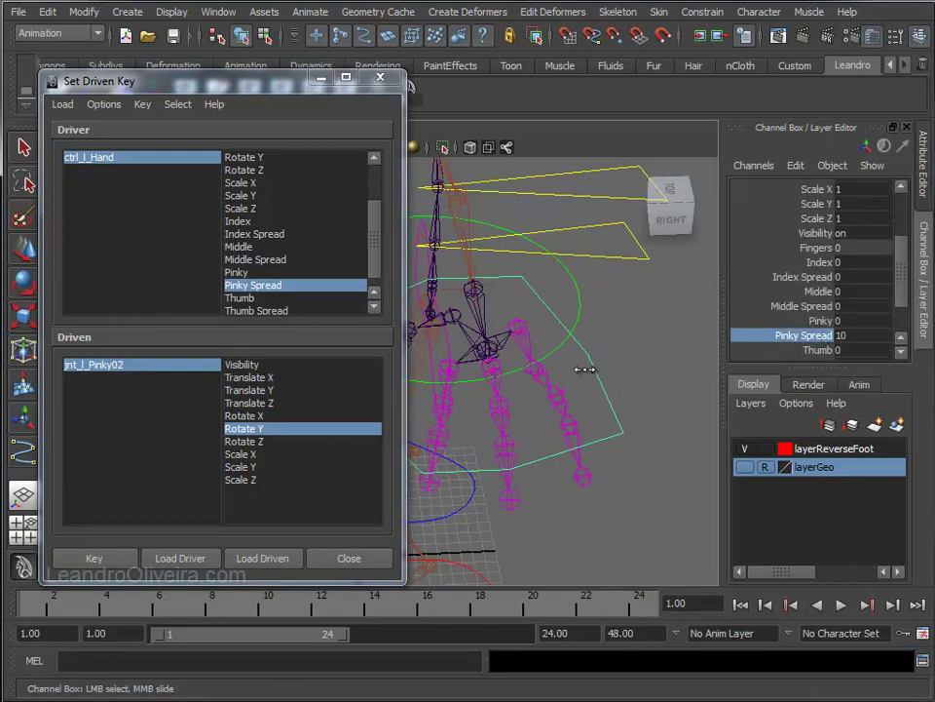
click(867, 338)
text(0)
key(Return)
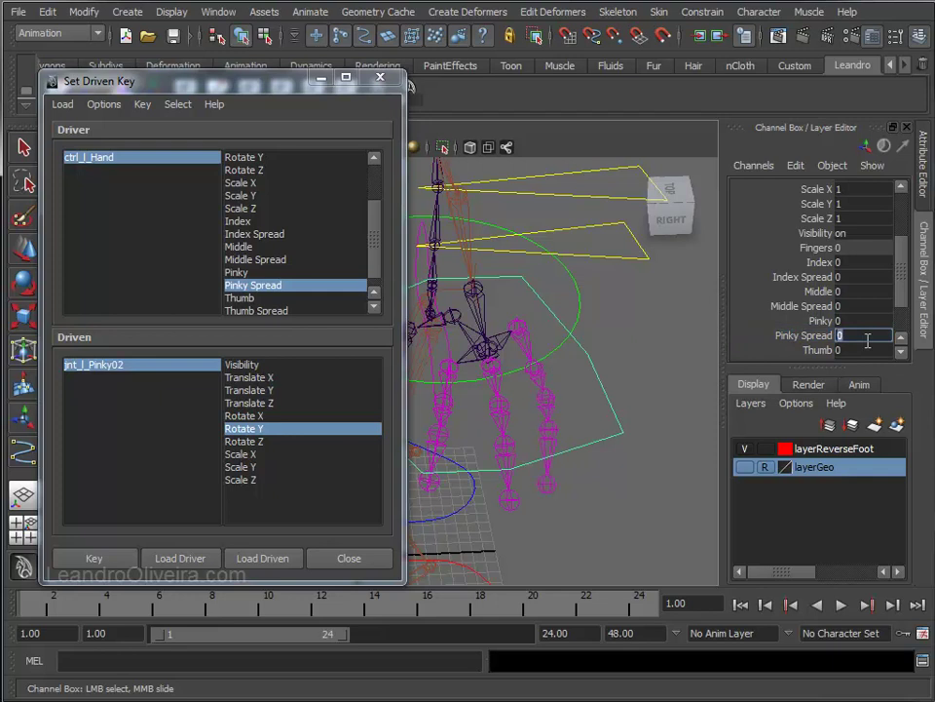
key(ctrl+s)
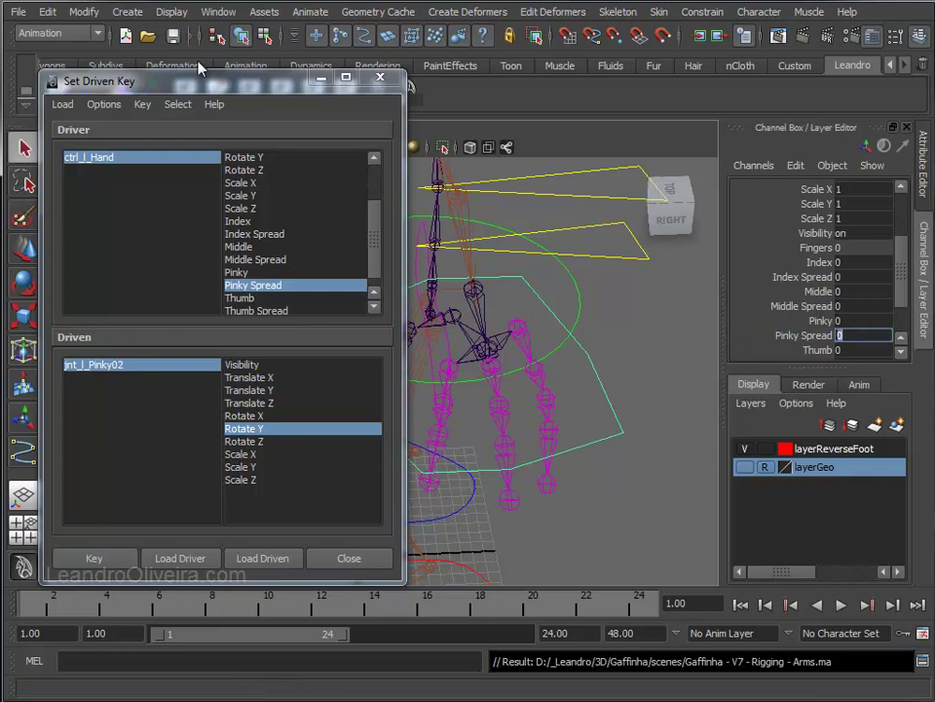
- Slide ctrl_l_Hand's Index, Middle and Pinky together to 10, curling those fingers into a fist
alt+drag(514, 372, 597, 376)
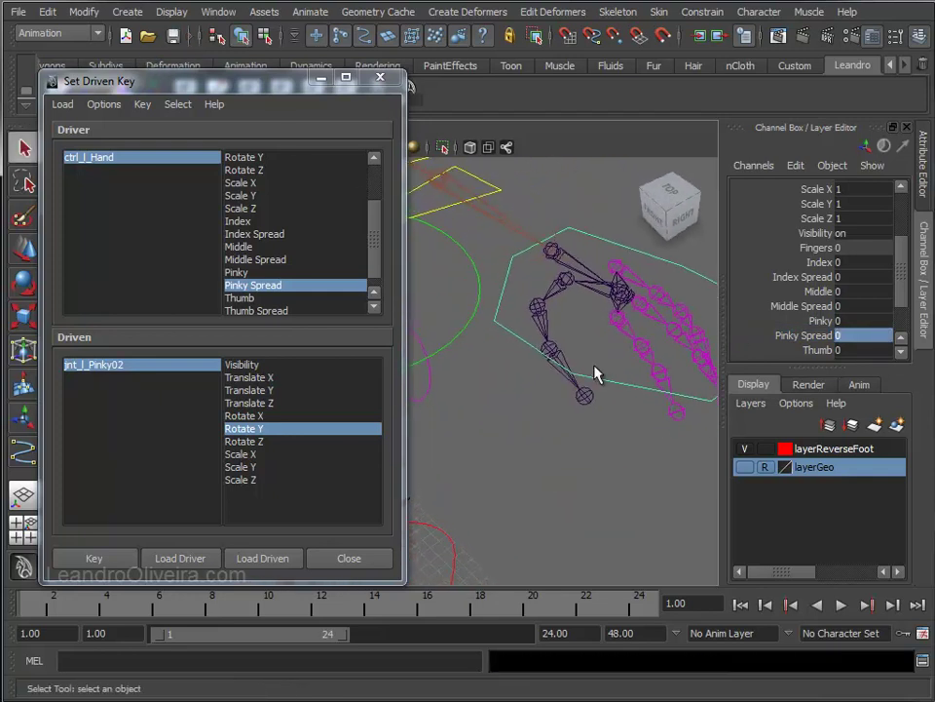
alt+right_drag(598, 376, 548, 434)
click(549, 428)
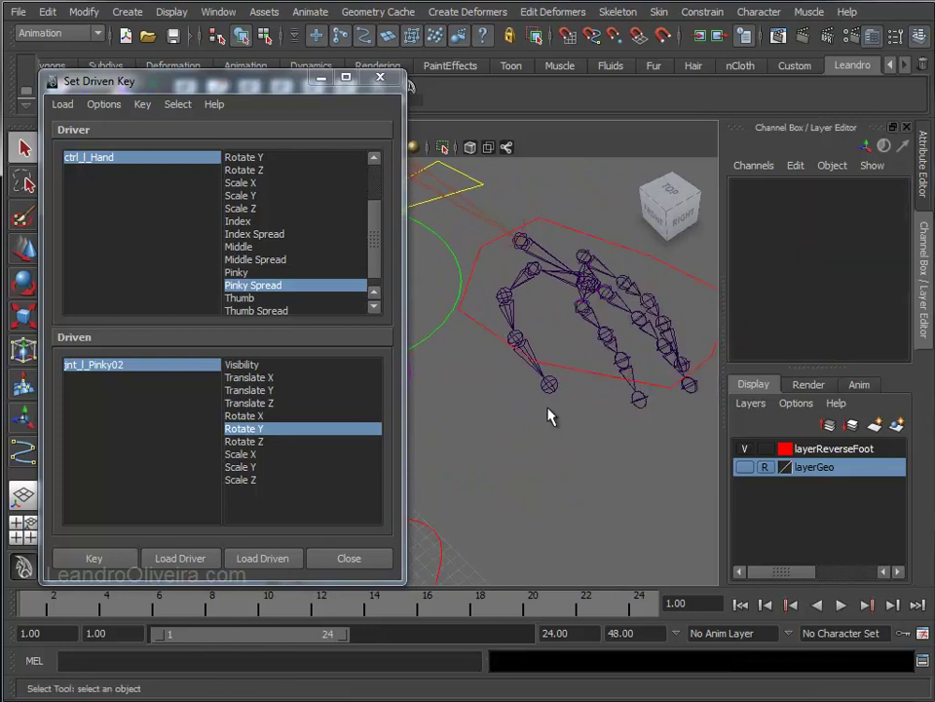
click(584, 237)
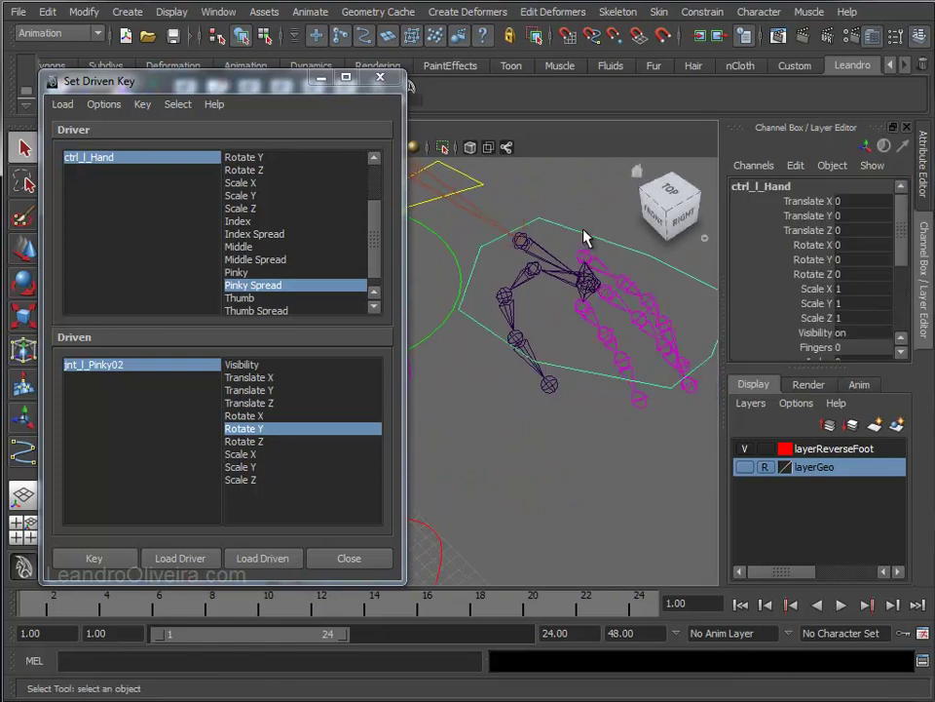
drag(895, 244, 901, 263)
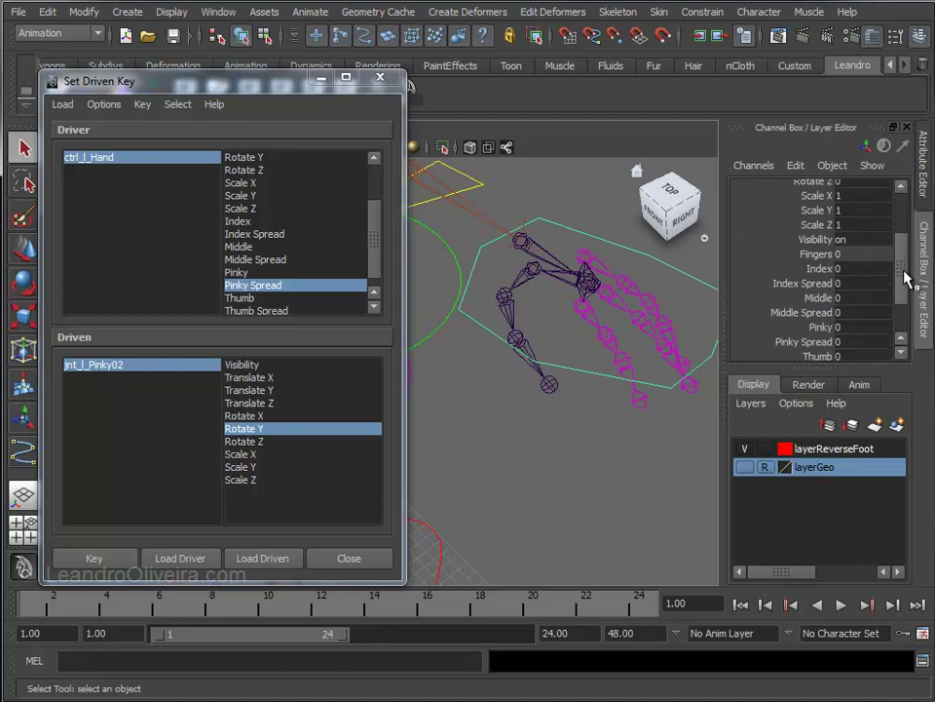
click(825, 264)
ctrl+click(824, 294)
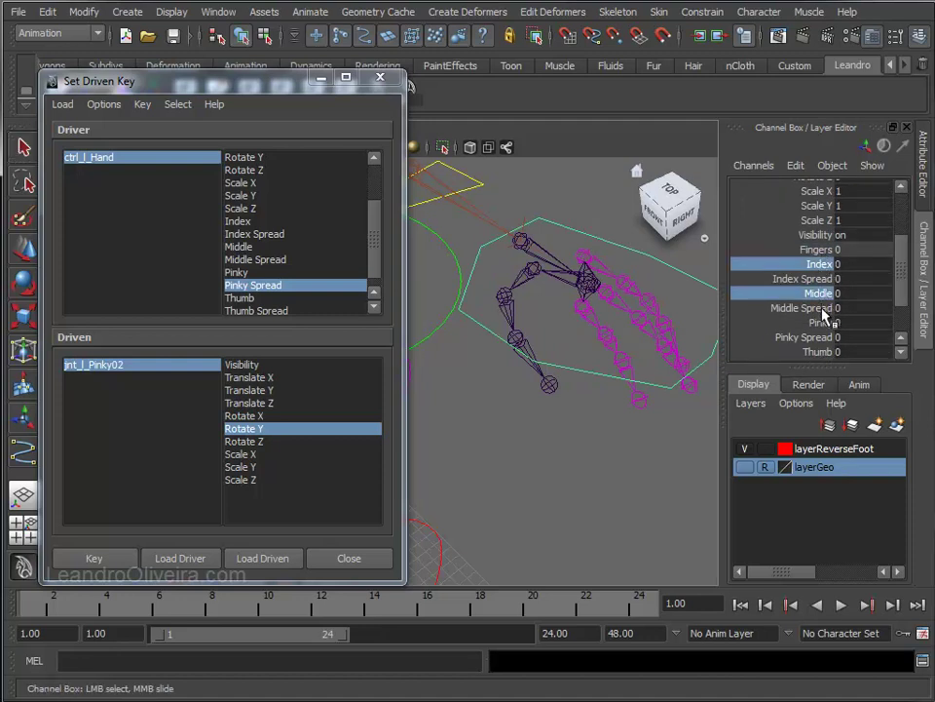
ctrl+click(825, 323)
mouse_move(637, 378)
middle_down()
mouse_move(562, 451)
mouse_move(746, 451)
middle_up()
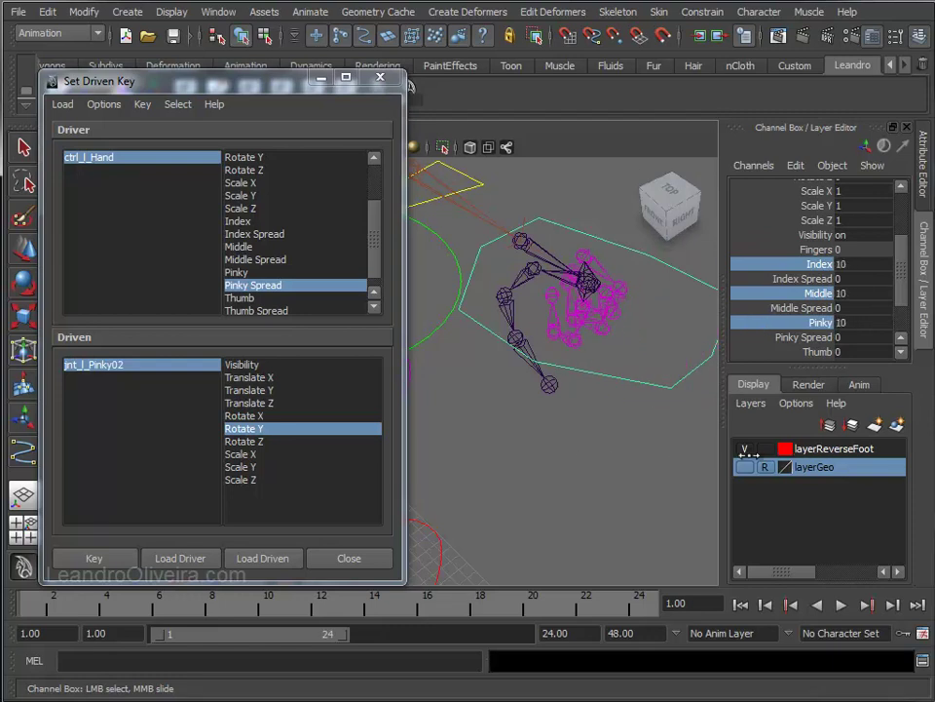
click(609, 449)
mouse_move(615, 428)
alt+mouse_down()
mouse_move(678, 365)
mouse_move(627, 365)
mouse_move(620, 412)
alt+mouse_up()
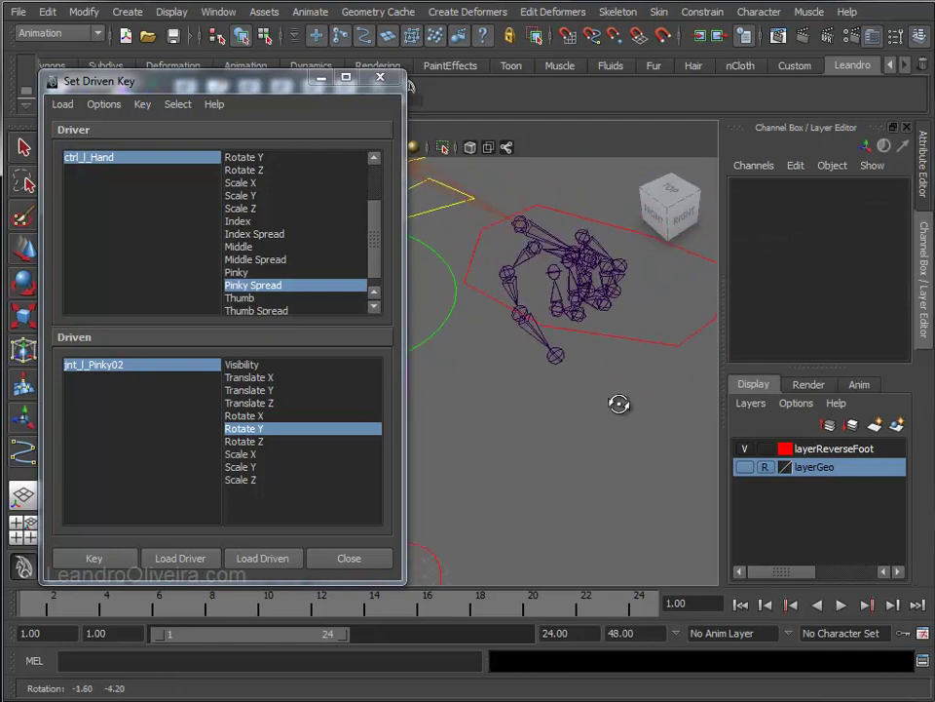
- Choose ctrl_l_Hand's Thumb as driver and load jnt_l_Thumb01, 02 and 03 as driven joints
scroll(331, 288, down, 1)
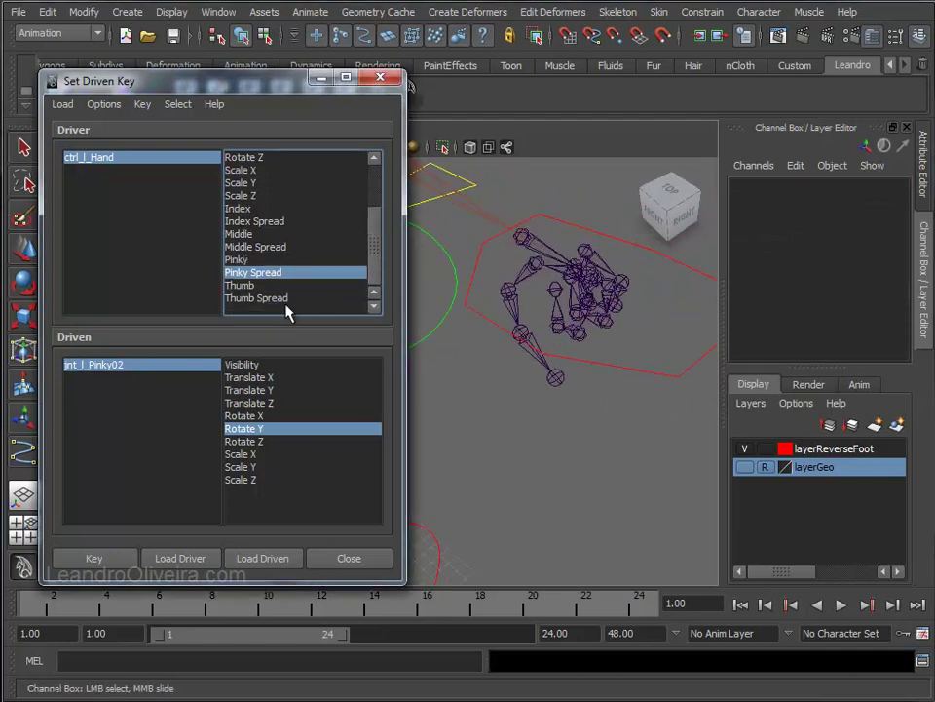
click(242, 286)
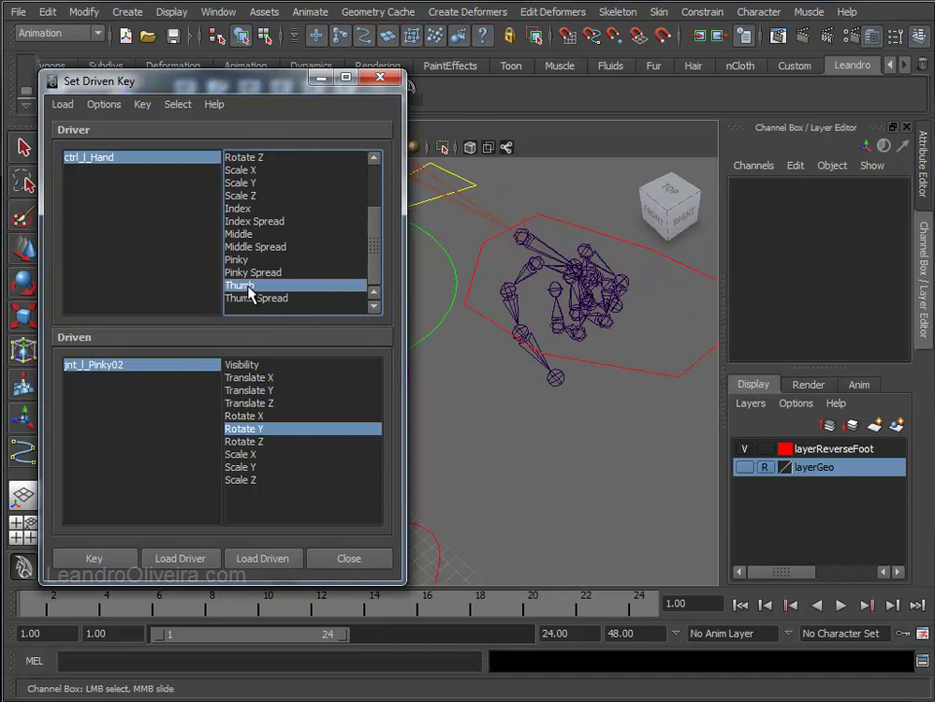
click(531, 304)
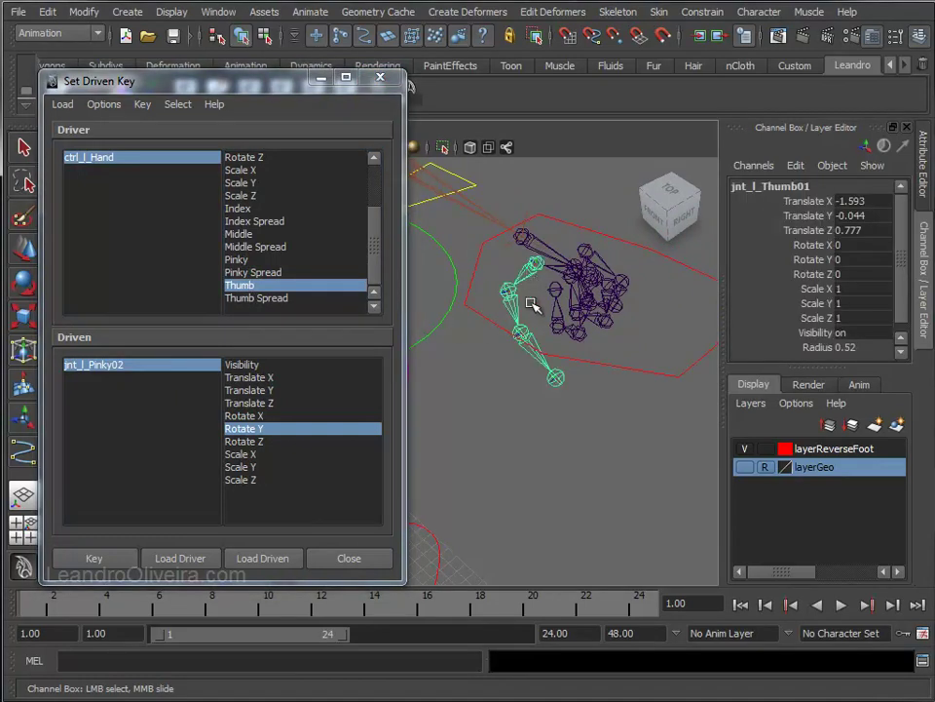
key(q)
shift+click(515, 310)
key(Down)
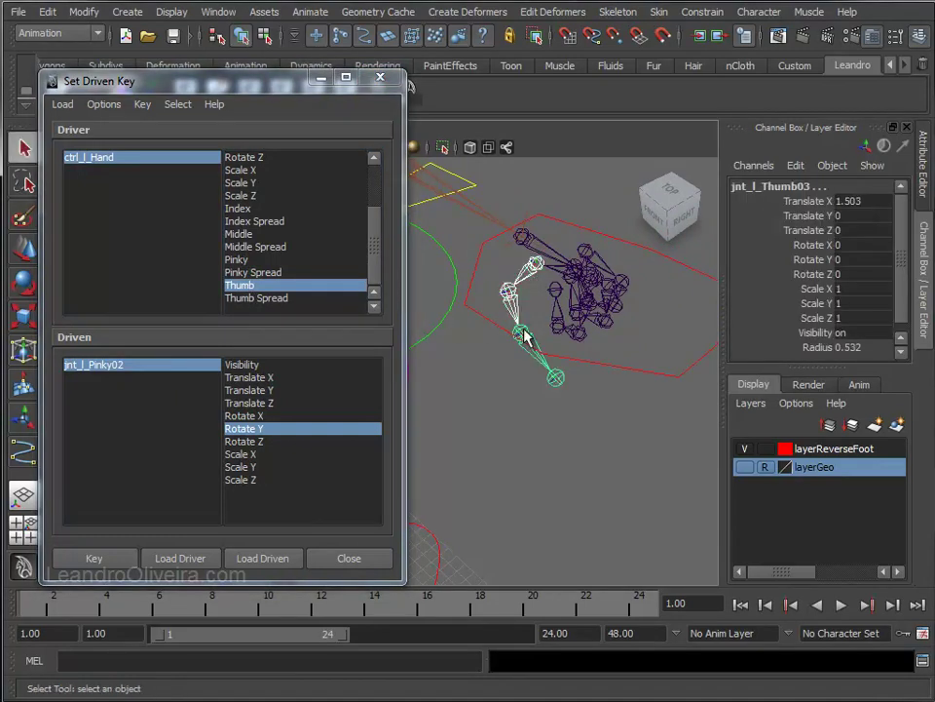
click(265, 558)
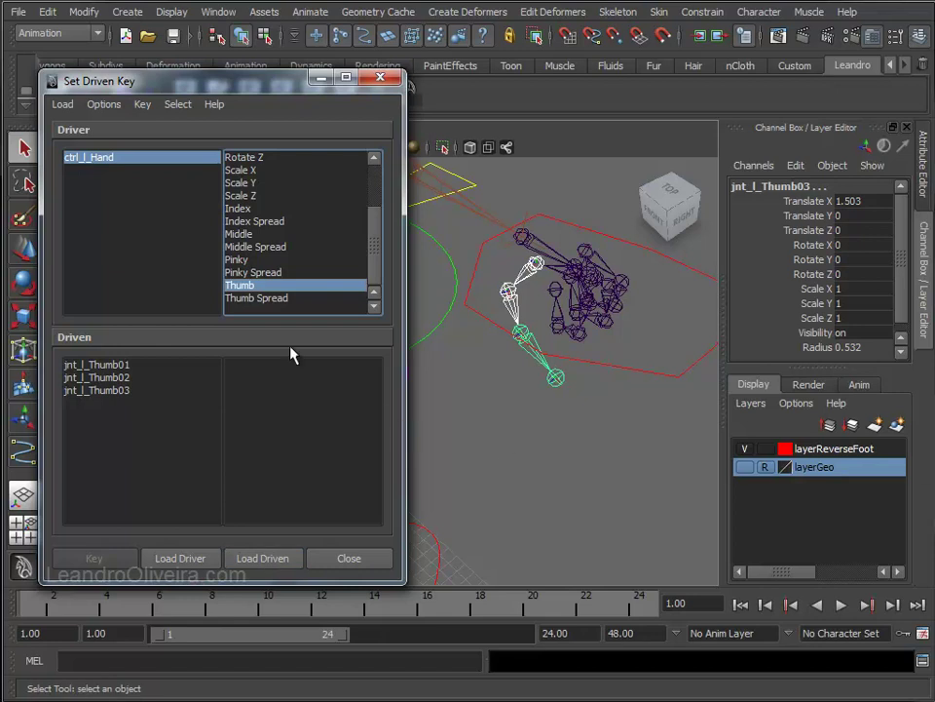
mouse_move(582, 320)
alt+mouse_down()
mouse_move(528, 313)
mouse_move(448, 334)
mouse_move(585, 356)
mouse_move(574, 351)
alt+mouse_up()
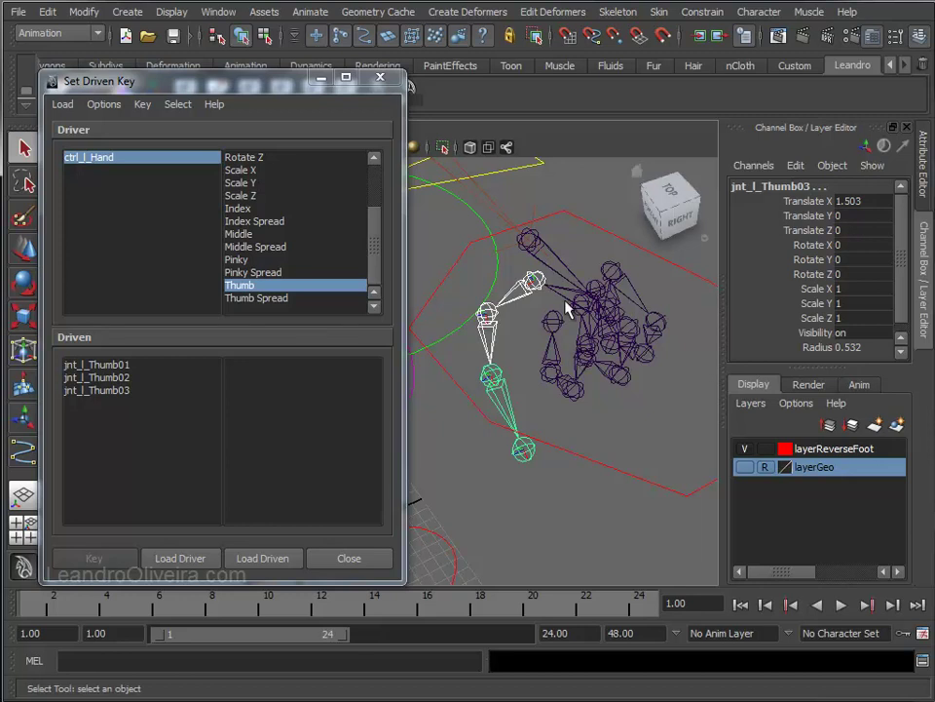
- Highlight Rotate X, Y and Z as driven channels for each of the three thumb joints
click(97, 365)
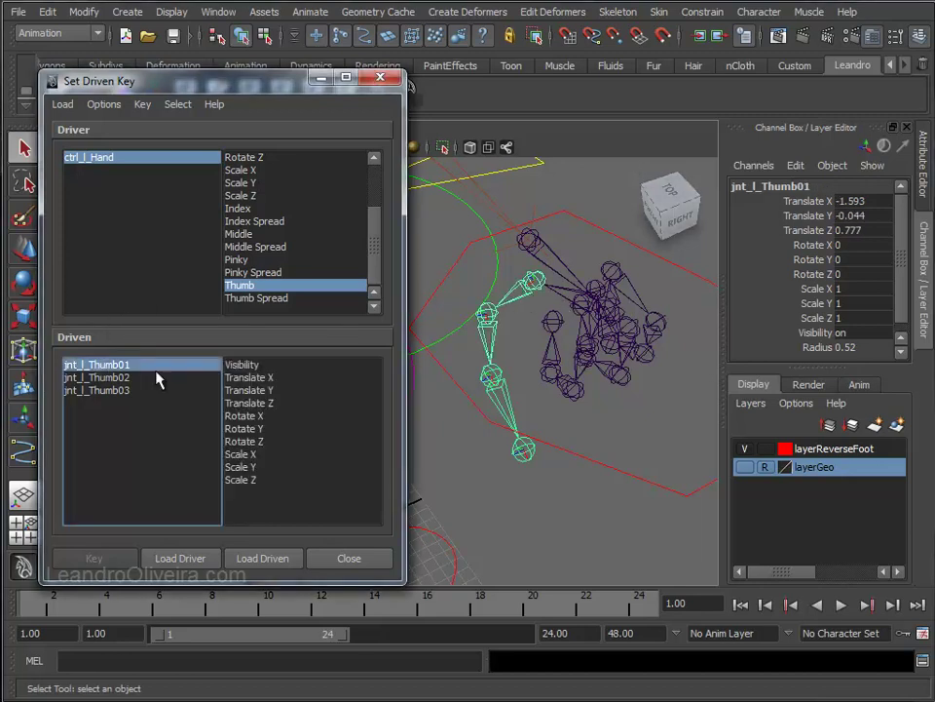
click(251, 416)
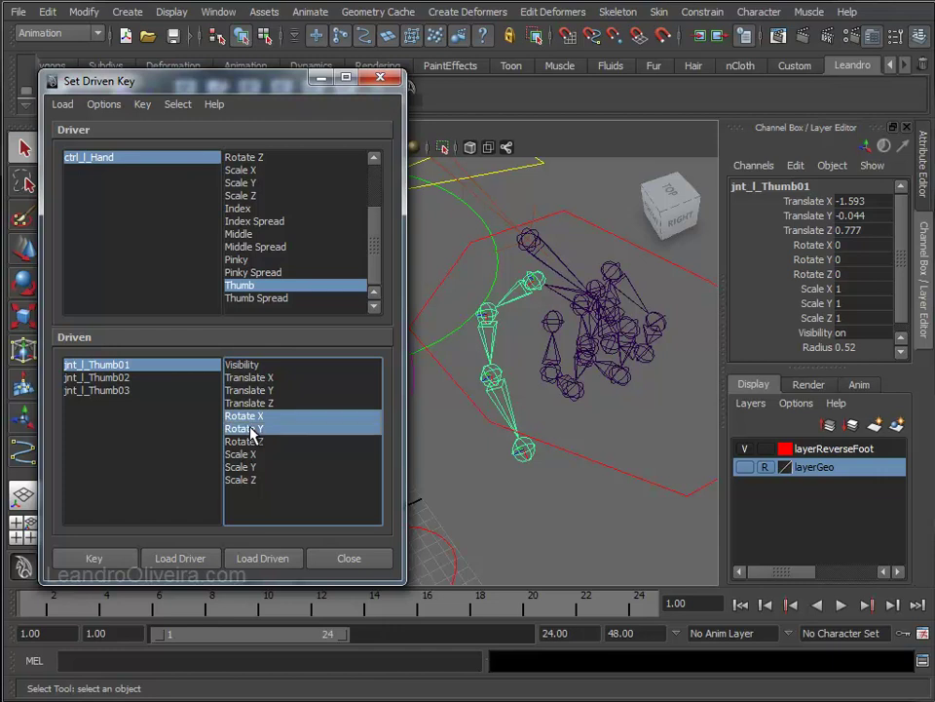
shift+click(253, 441)
click(119, 378)
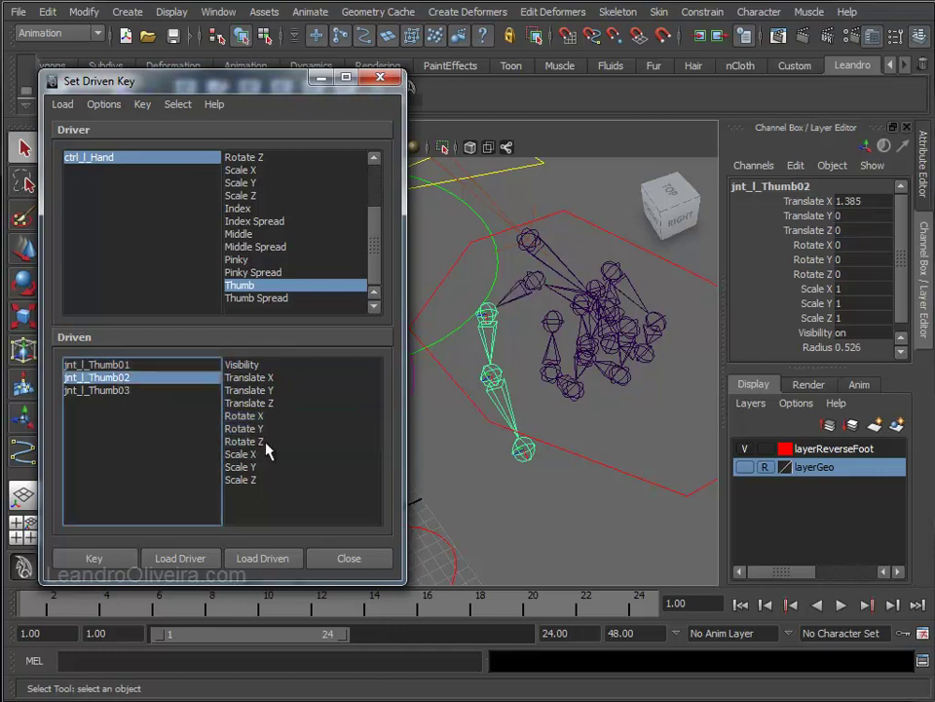
drag(257, 417, 254, 443)
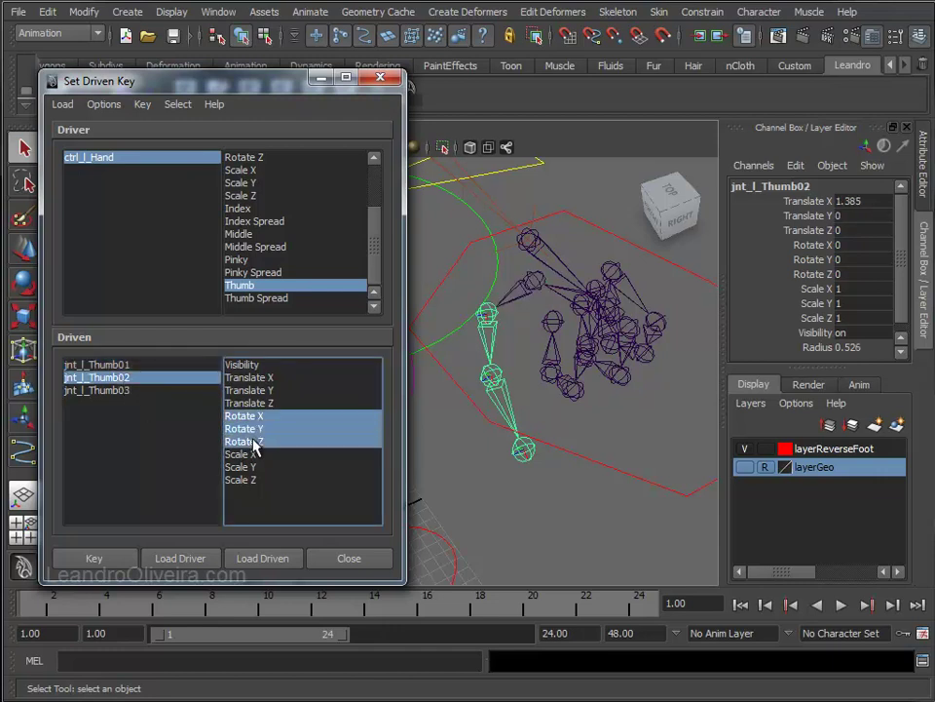
click(127, 390)
drag(257, 416, 304, 463)
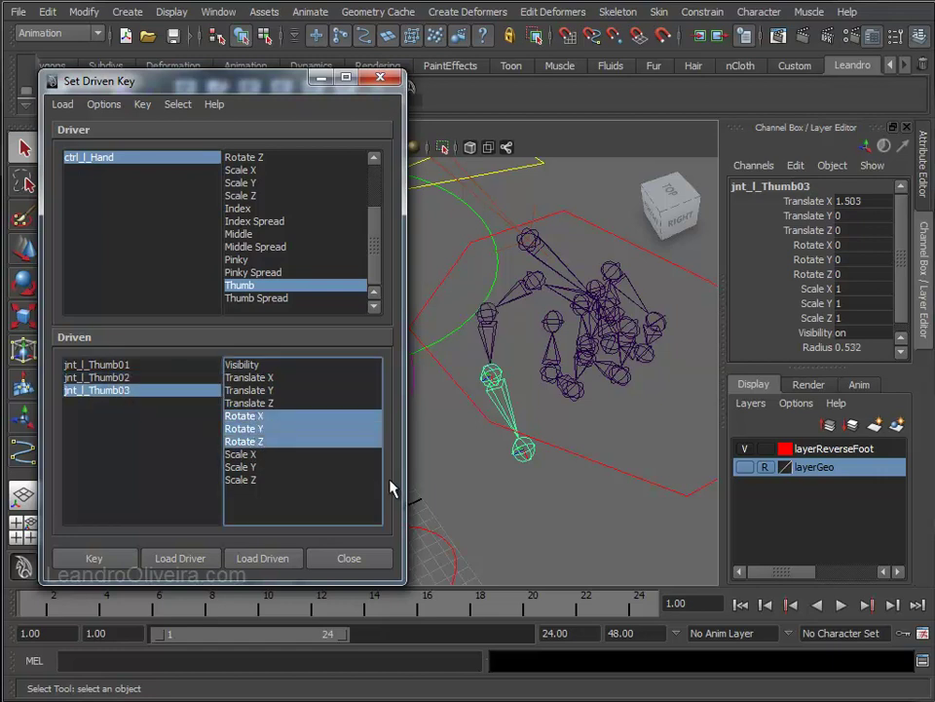
- Key jnt_l_Thumb03, 02 and 01 rotations at Thumb 0
click(103, 557)
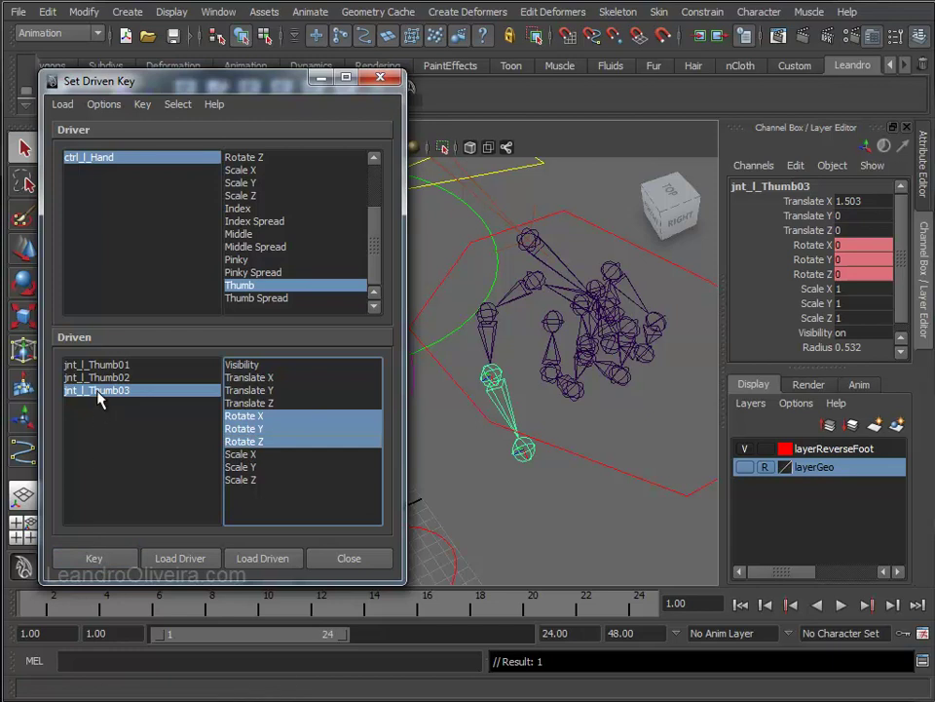
click(97, 377)
click(93, 558)
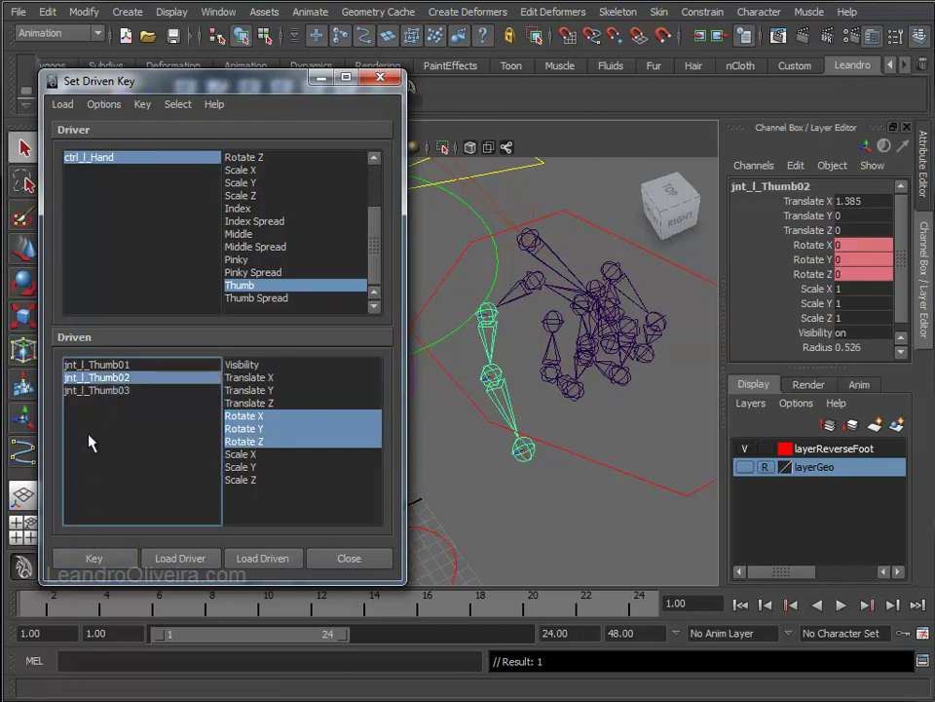
click(97, 364)
click(94, 557)
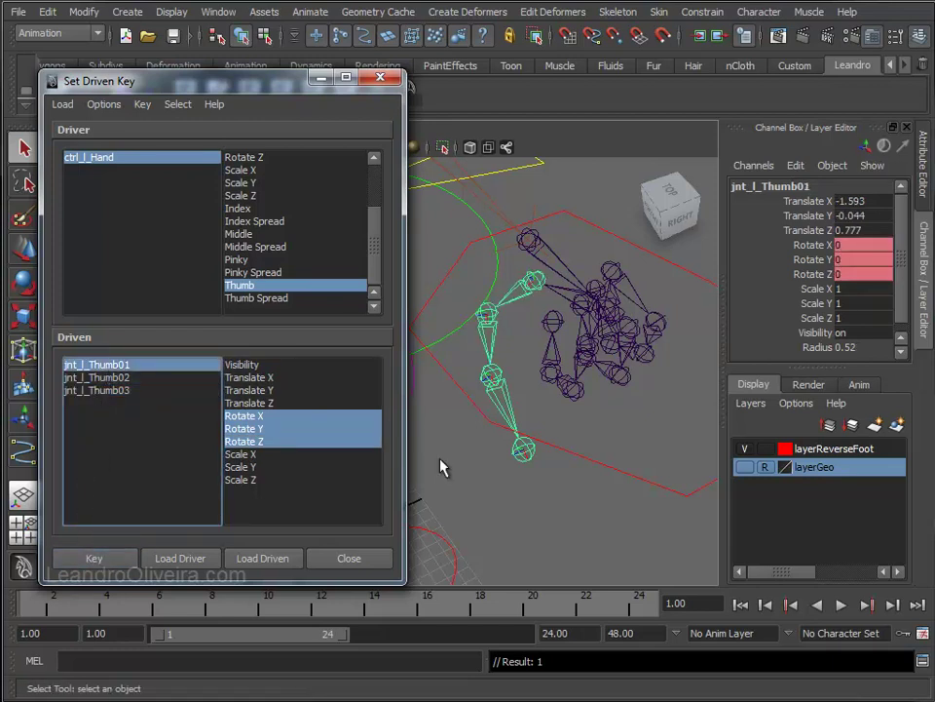
alt+drag(575, 353, 563, 337)
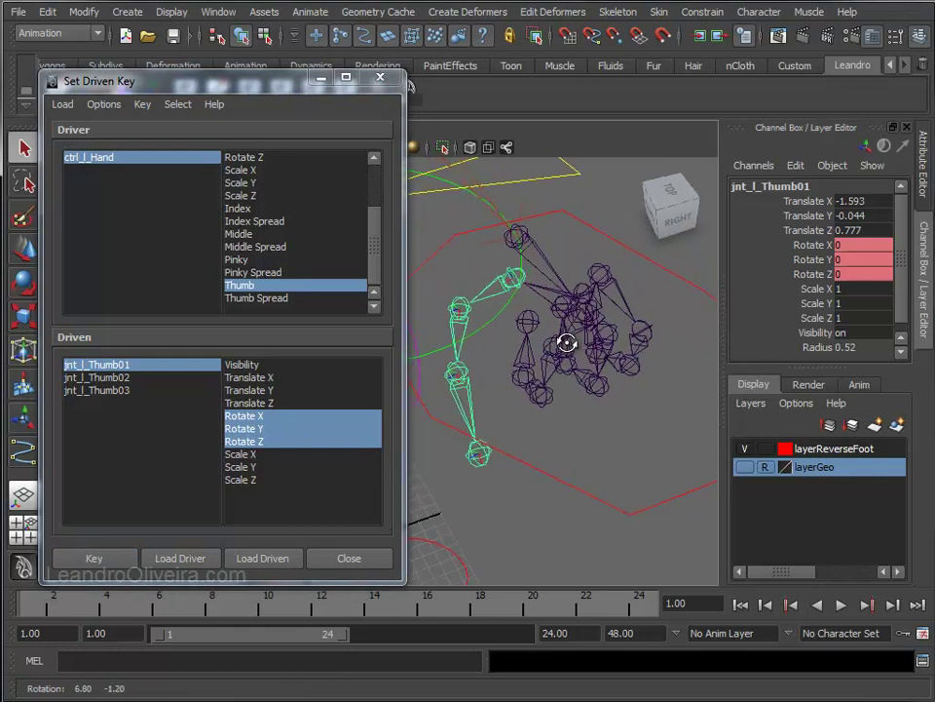
click(717, 289)
- Set ctrl_l_Hand's Thumb attribute to -5
drag(904, 252, 902, 313)
click(814, 293)
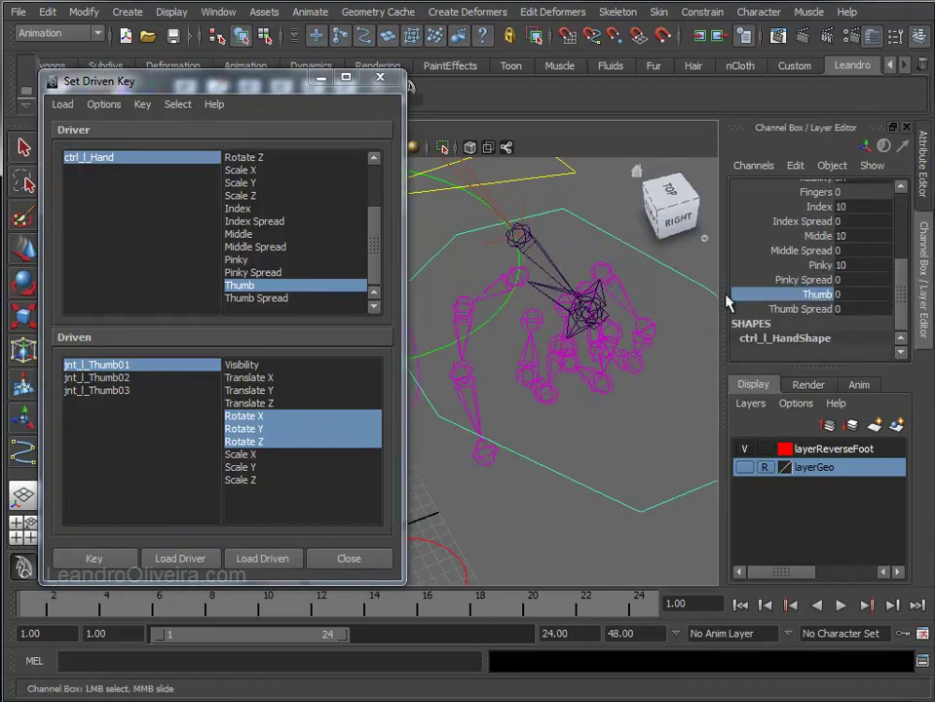
middle_drag(649, 297, 532, 308)
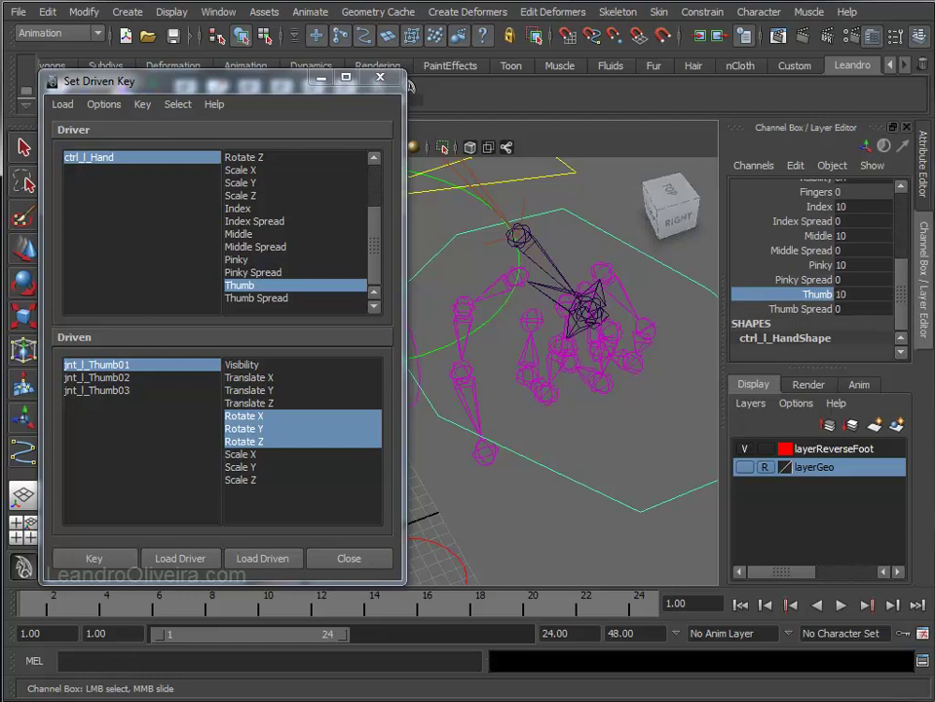
click(508, 313)
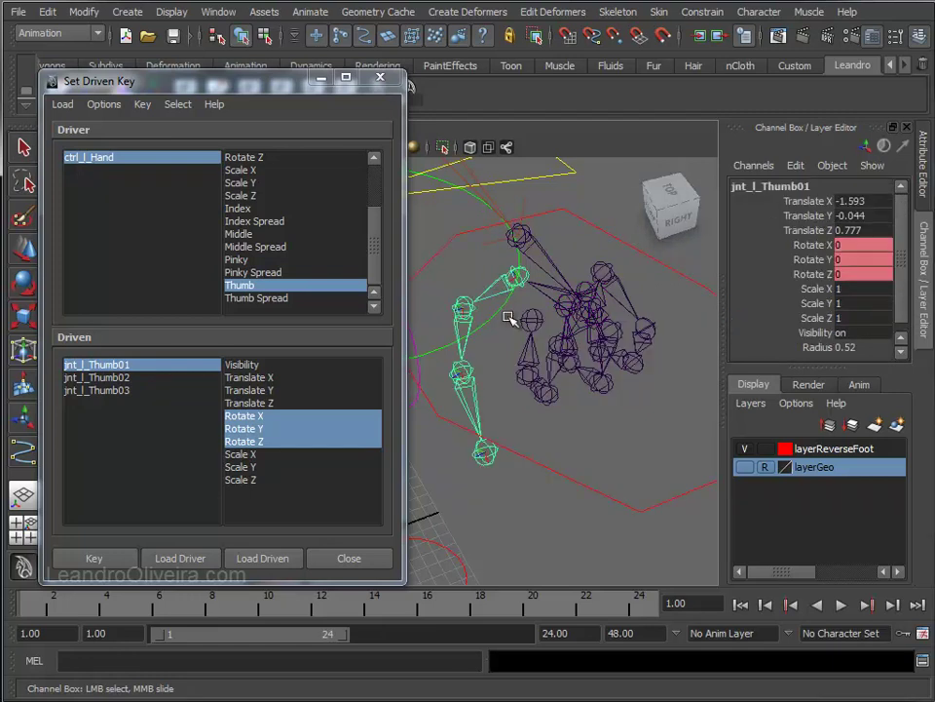
key(e)
alt+drag(585, 262, 546, 244)
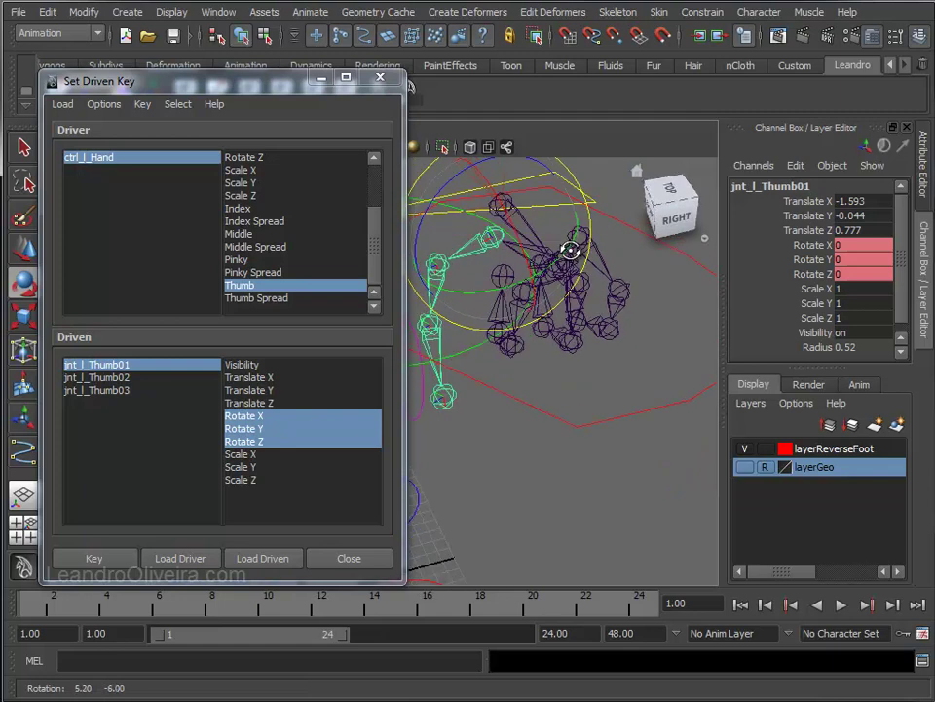
click(714, 413)
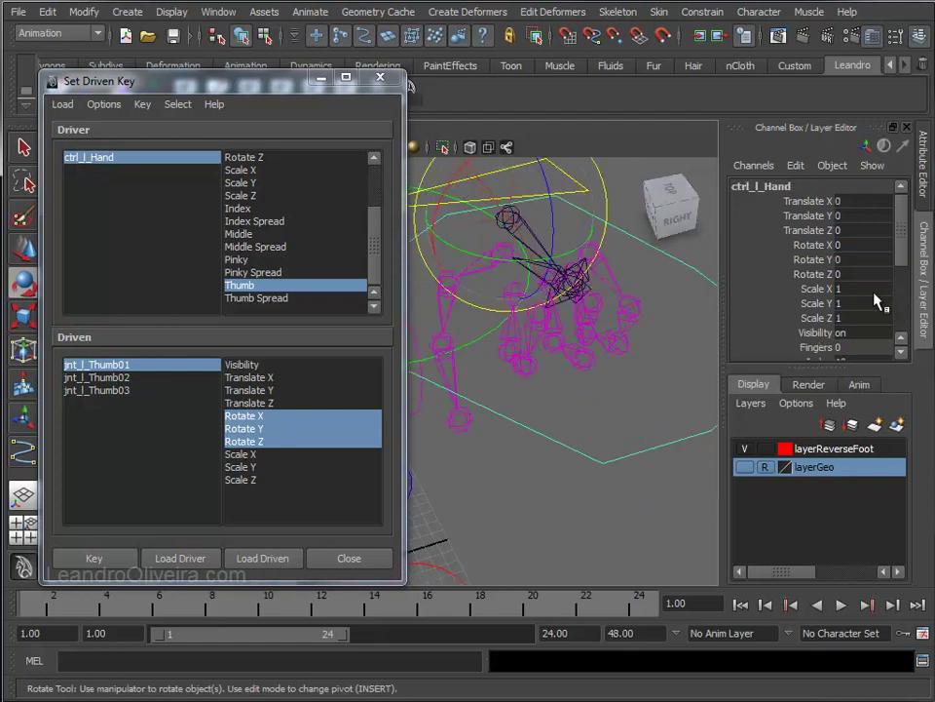
scroll(901, 314, down, 5)
scroll(901, 313, down, 1)
click(817, 293)
middle_drag(816, 294, 261, 368)
- Bend the thumb base joint and thumb tip joint around Z
click(492, 279)
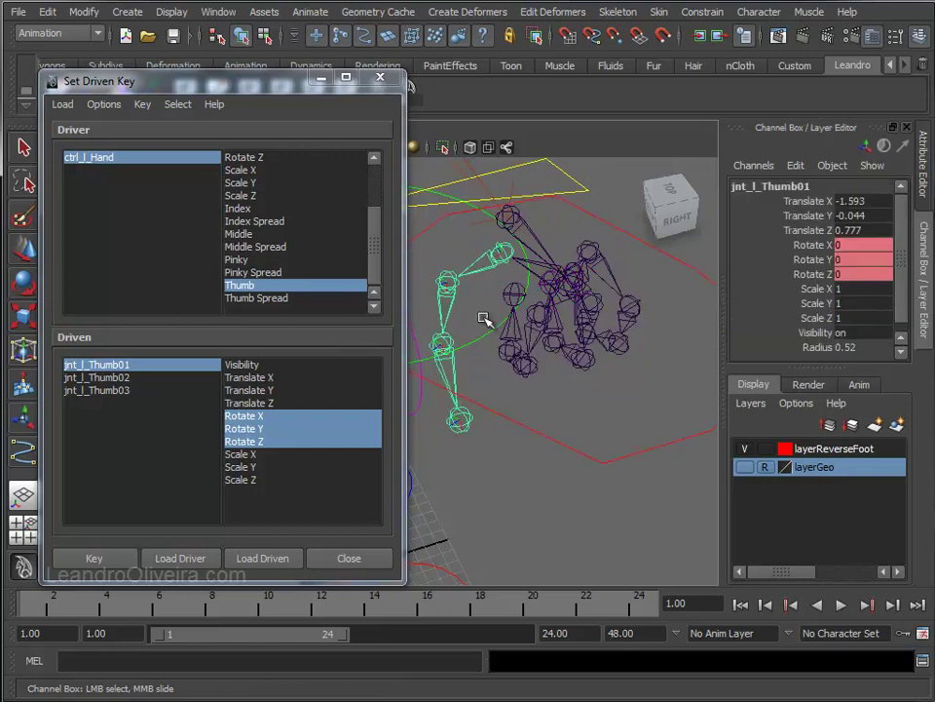
key(e)
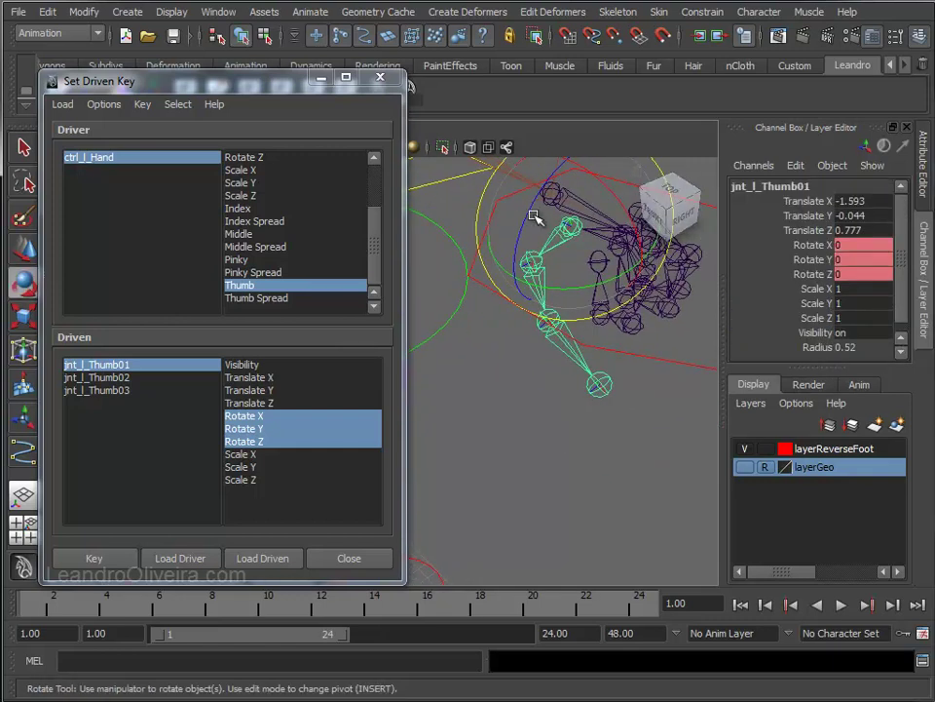
drag(529, 214, 547, 191)
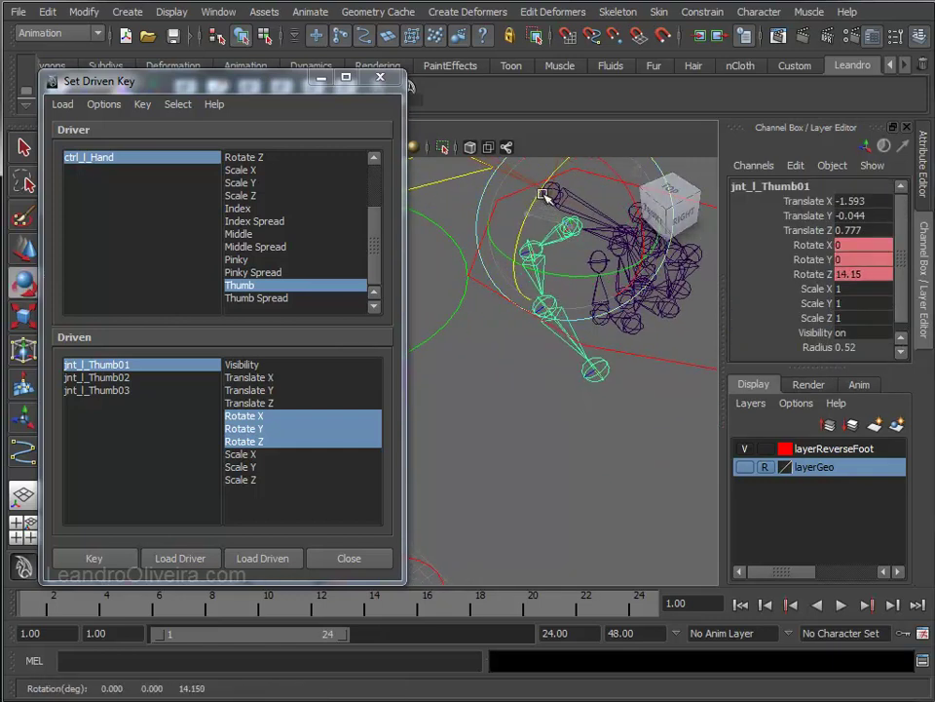
click(523, 280)
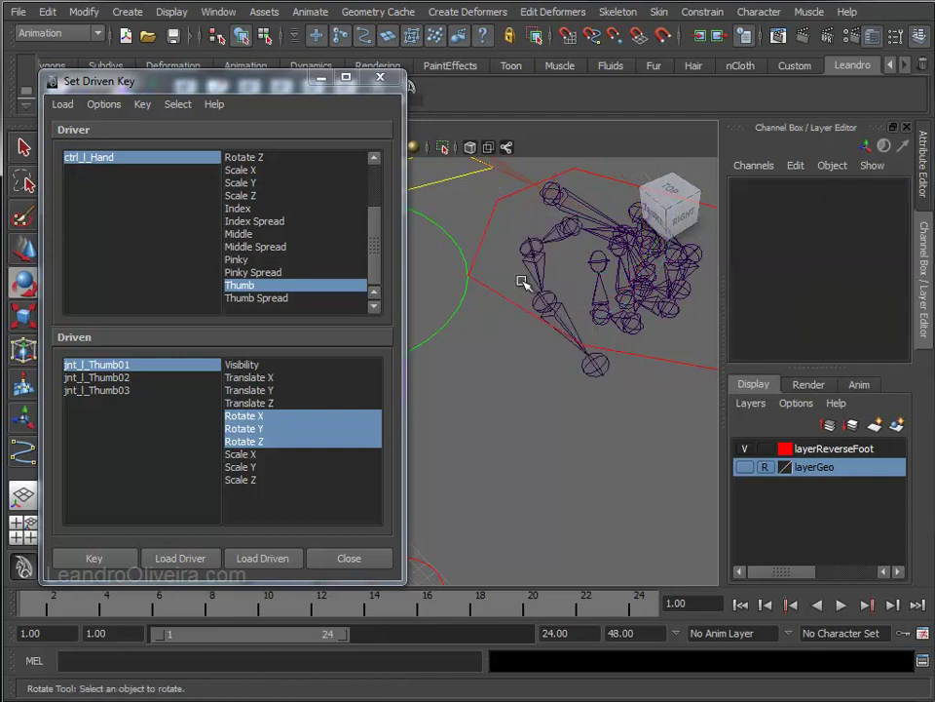
click(536, 267)
shift+click(588, 360)
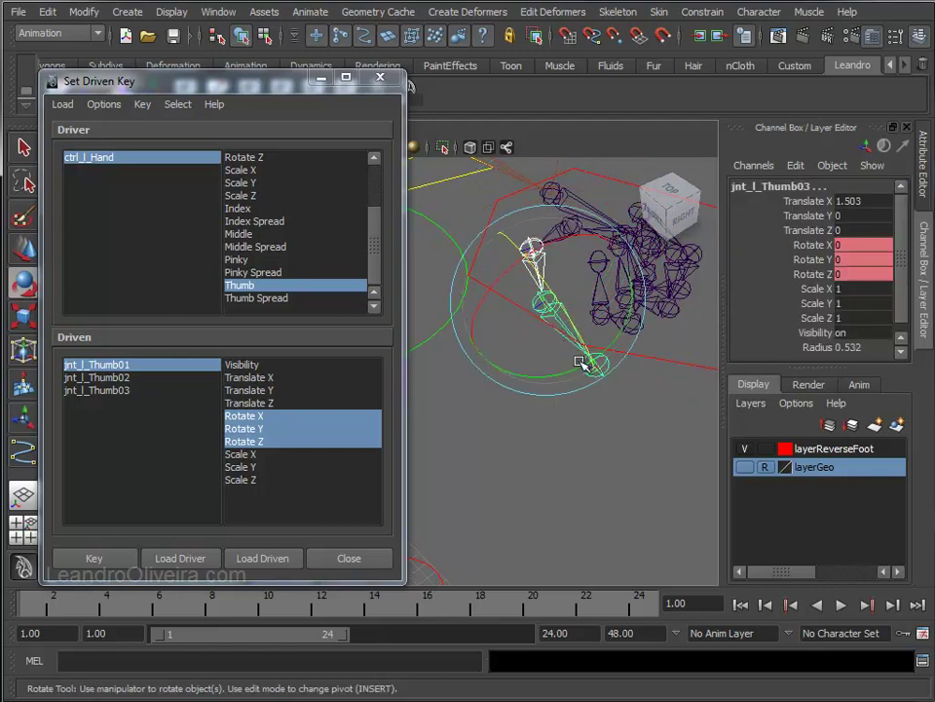
mouse_move(532, 304)
mouse_down()
mouse_move(534, 270)
mouse_move(579, 328)
mouse_up()
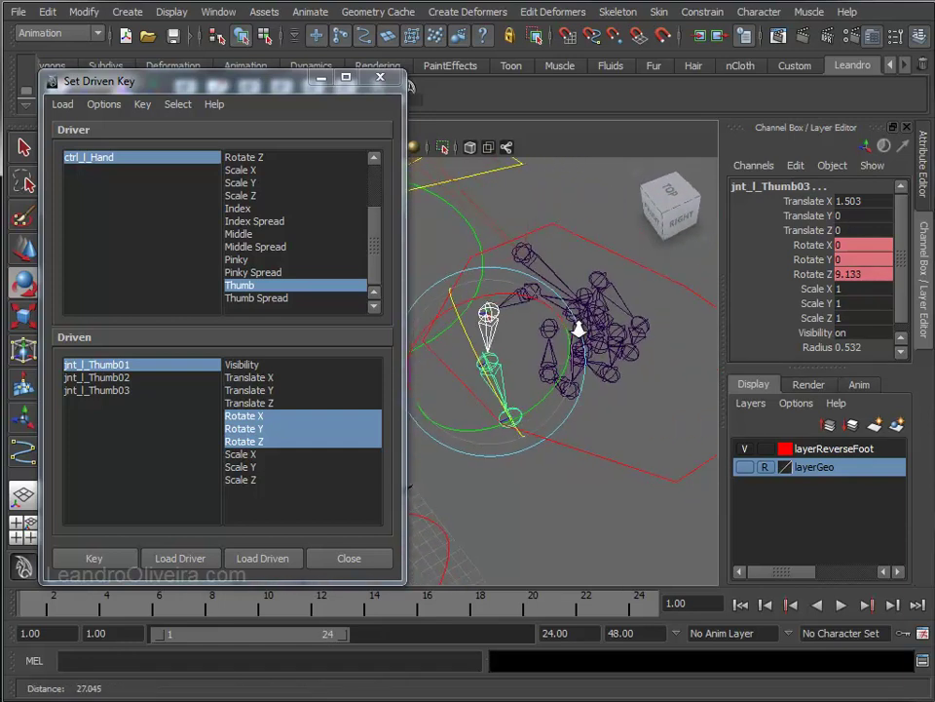
- Swing jnt_l_Thumb02 and jnt_l_Thumb03 around Y, bringing Thumb03 to Rotate X -0.719, Y -15.83, Z 11.767
click(575, 230)
click(524, 338)
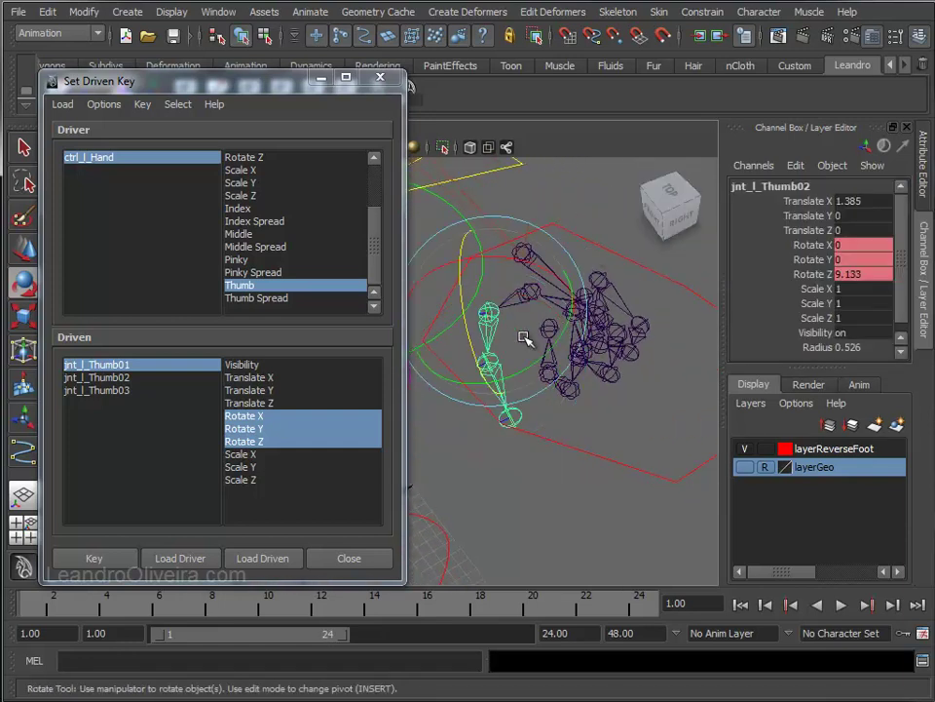
alt+drag(524, 338, 570, 372)
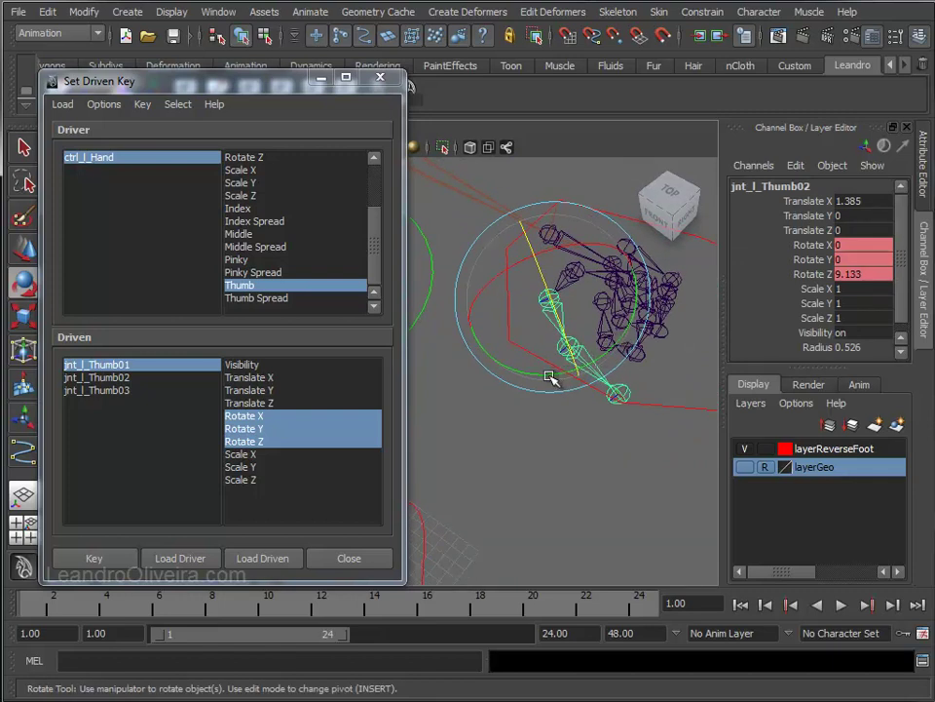
drag(550, 375, 510, 376)
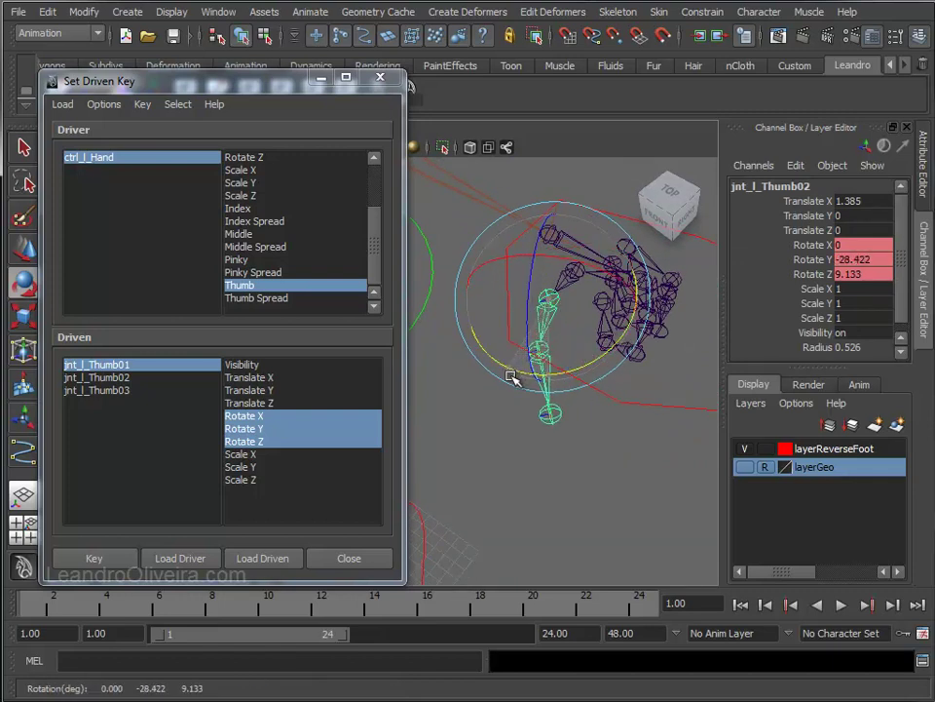
click(530, 368)
click(527, 376)
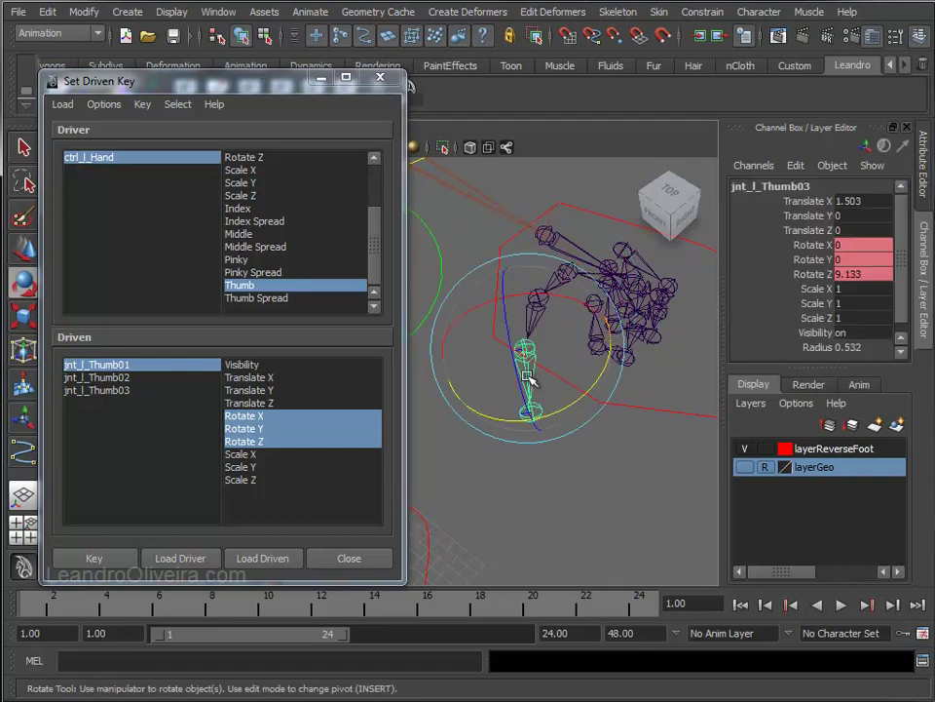
mouse_move(557, 414)
mouse_down()
mouse_move(533, 417)
mouse_move(632, 272)
mouse_up()
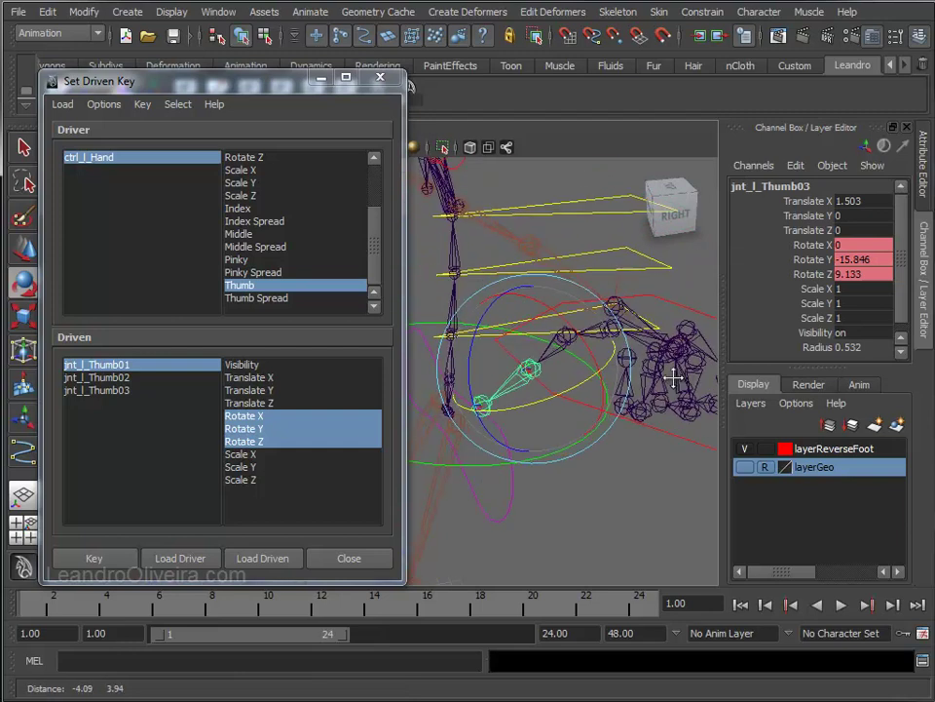
click(550, 358)
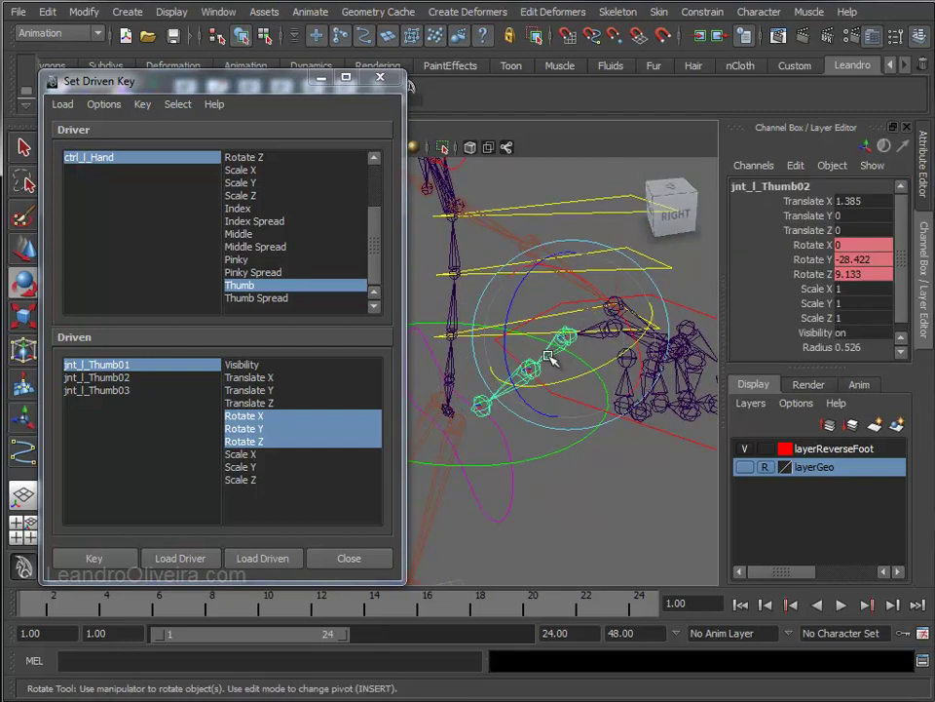
drag(514, 300, 518, 272)
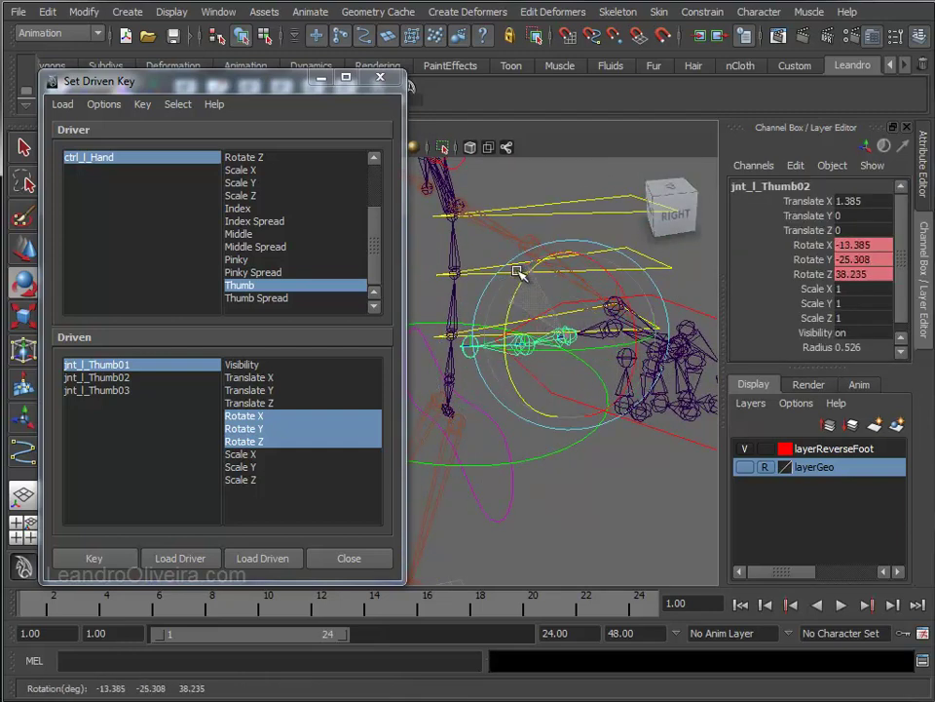
click(539, 385)
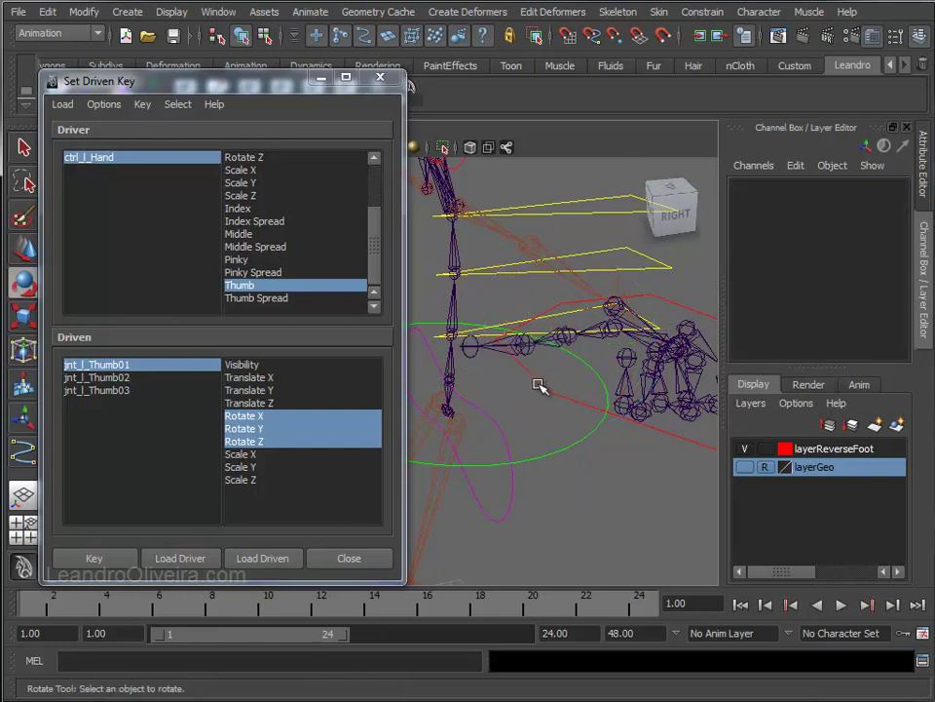
click(526, 352)
mouse_move(479, 288)
mouse_down()
mouse_move(483, 279)
mouse_move(808, 394)
mouse_move(603, 397)
mouse_move(537, 409)
mouse_move(586, 445)
mouse_up()
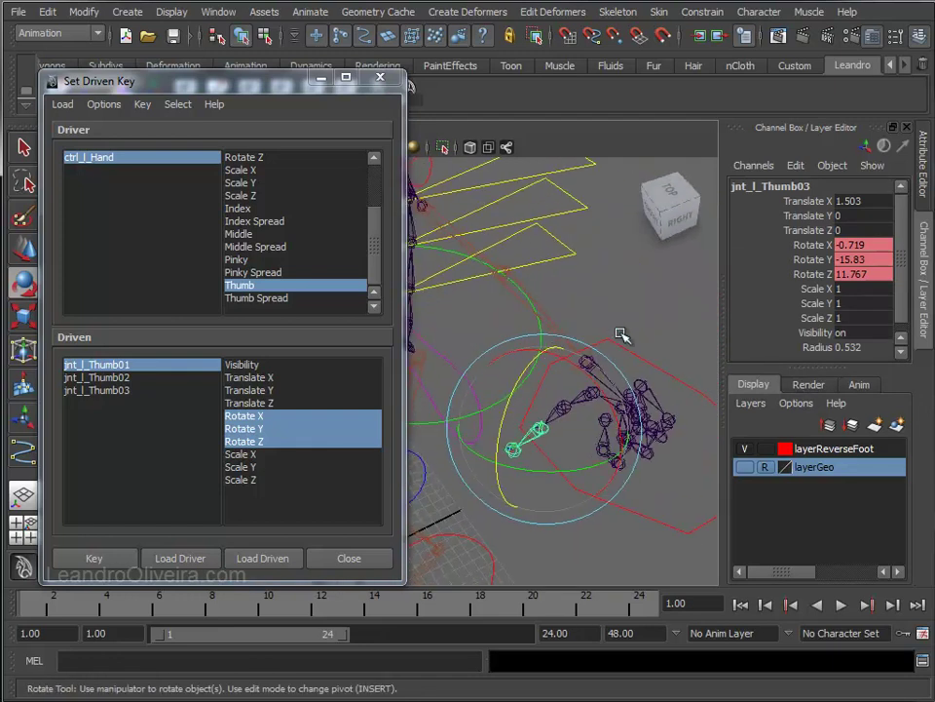
- Key the bent thumb joints' rotations against Thumb -5
alt+drag(564, 334, 533, 295)
click(533, 295)
click(101, 563)
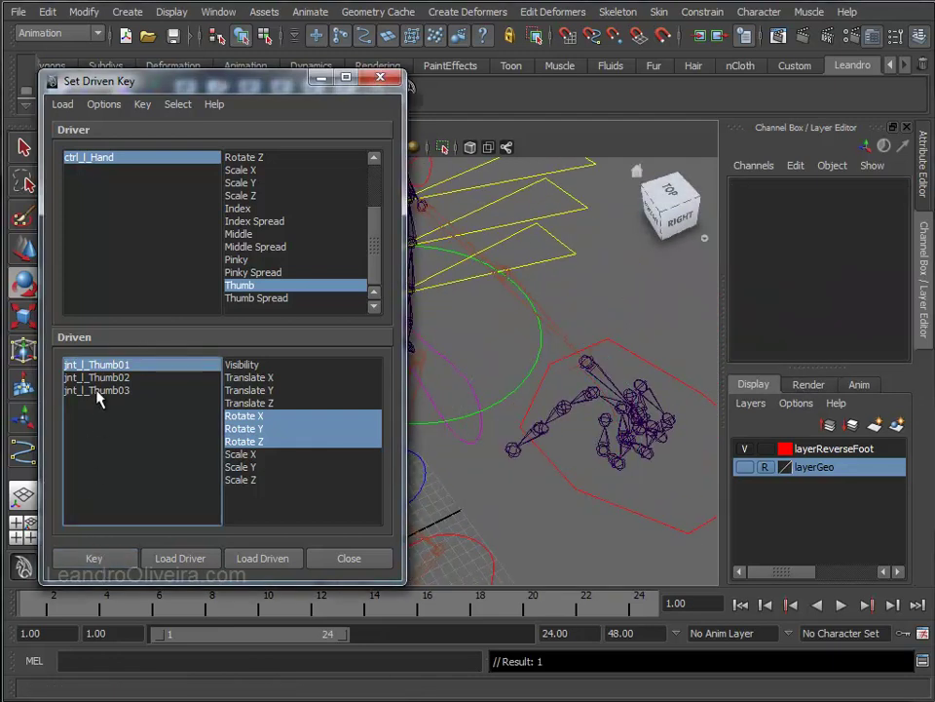
click(96, 377)
click(100, 390)
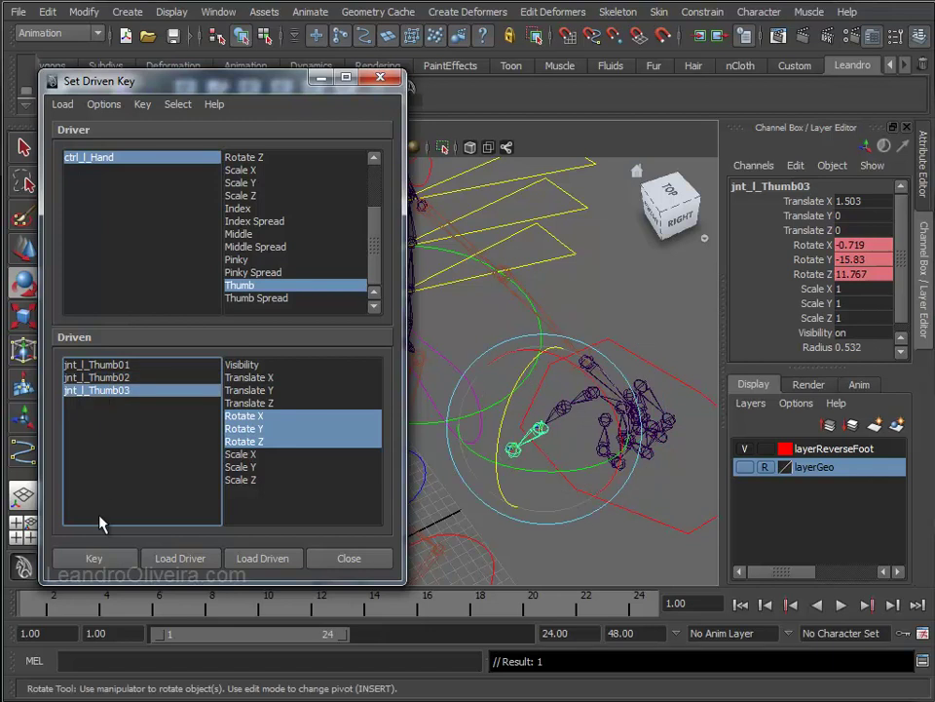
click(93, 558)
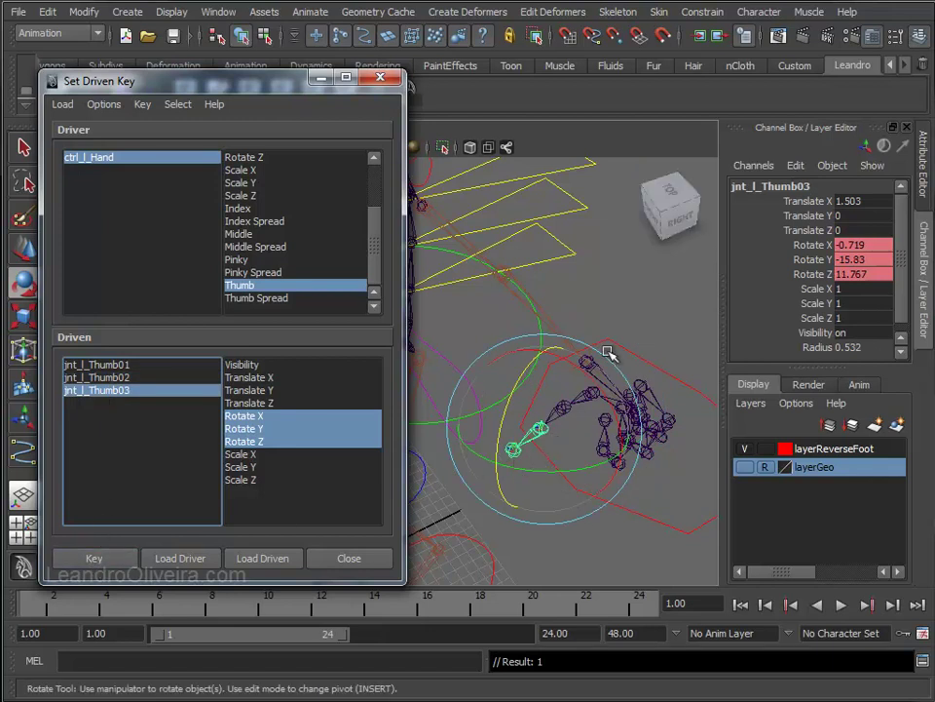
click(626, 370)
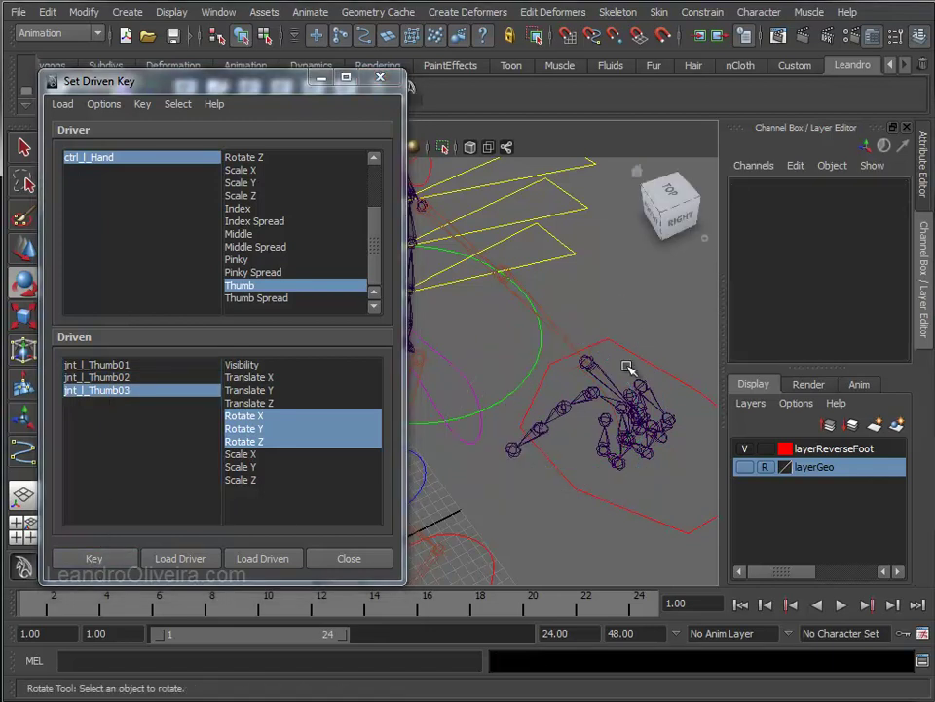
click(544, 380)
- With the Thumb attribute selected, curl the base thumb joint inward to Rotate Z -66.636
drag(894, 244, 903, 329)
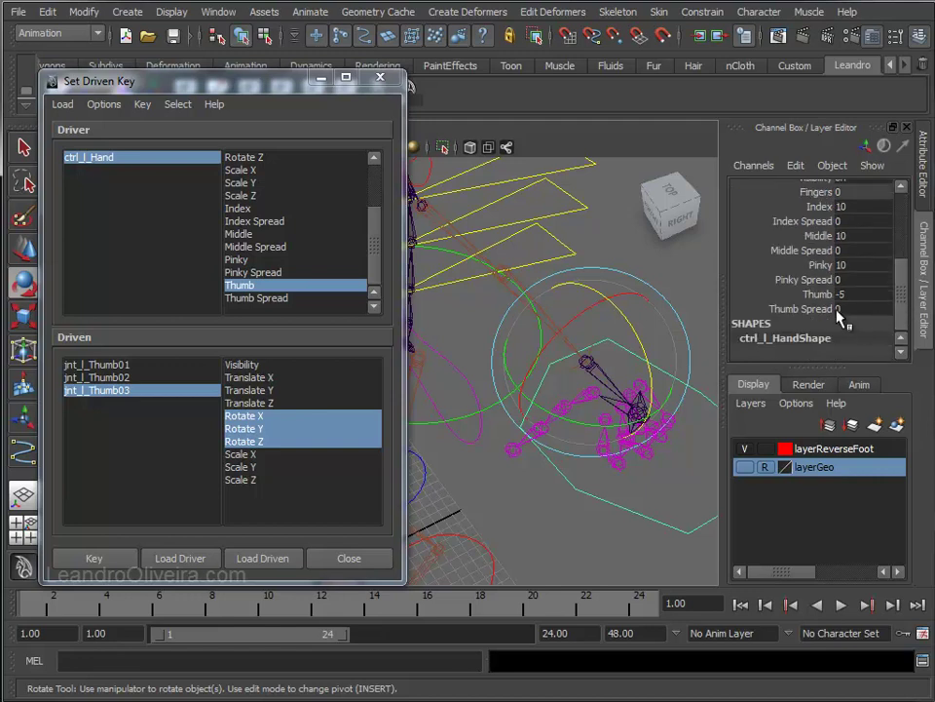
click(808, 294)
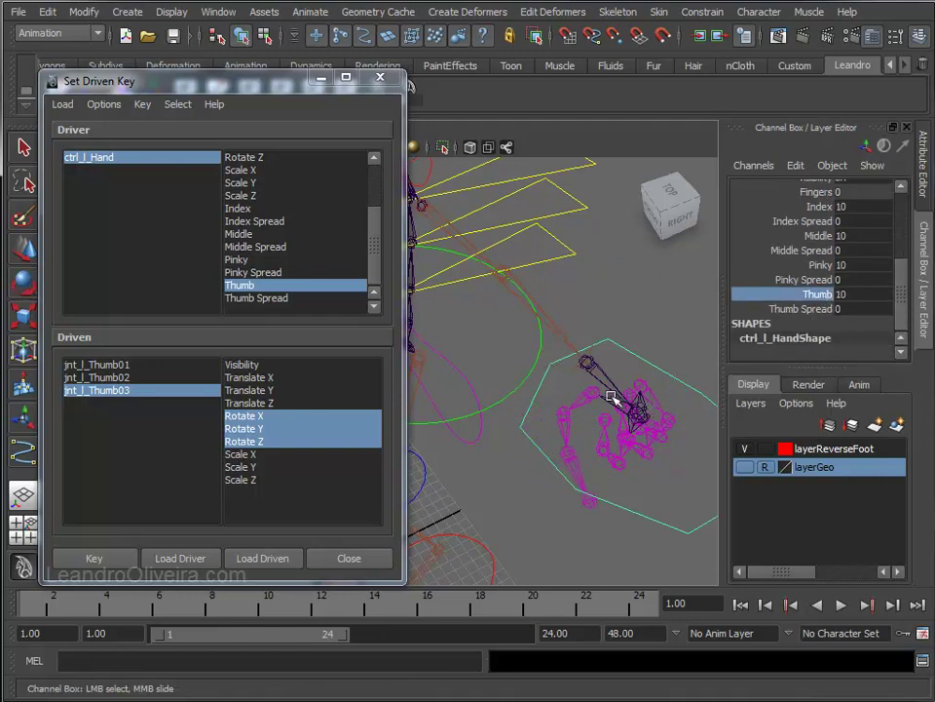
click(582, 401)
alt+drag(570, 483, 507, 447)
key(e)
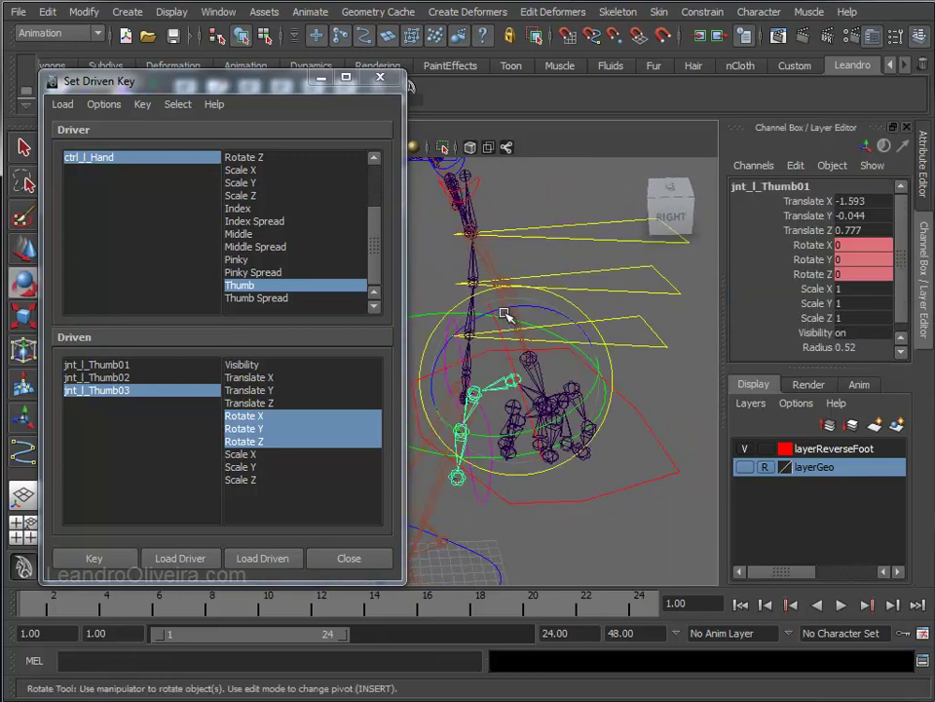
mouse_move(506, 315)
alt+mouse_down()
mouse_move(562, 309)
mouse_move(497, 380)
mouse_move(704, 352)
alt+mouse_up()
alt+middle_drag(704, 352, 637, 334)
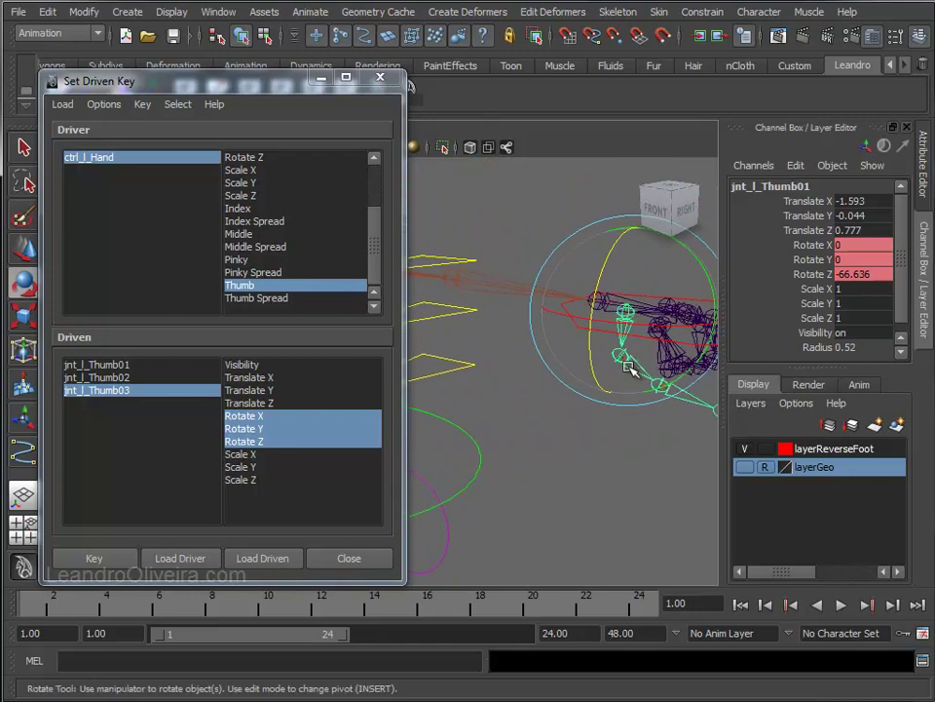
click(626, 401)
- Rotate jnt_l_Thumb02 to Y -17.862, Z -43.951 and bend jnt_l_Thumb03 to Z -27.303
click(629, 360)
mouse_move(629, 361)
alt+mouse_down()
mouse_move(505, 471)
mouse_move(569, 479)
mouse_move(667, 424)
mouse_move(698, 390)
alt+mouse_up()
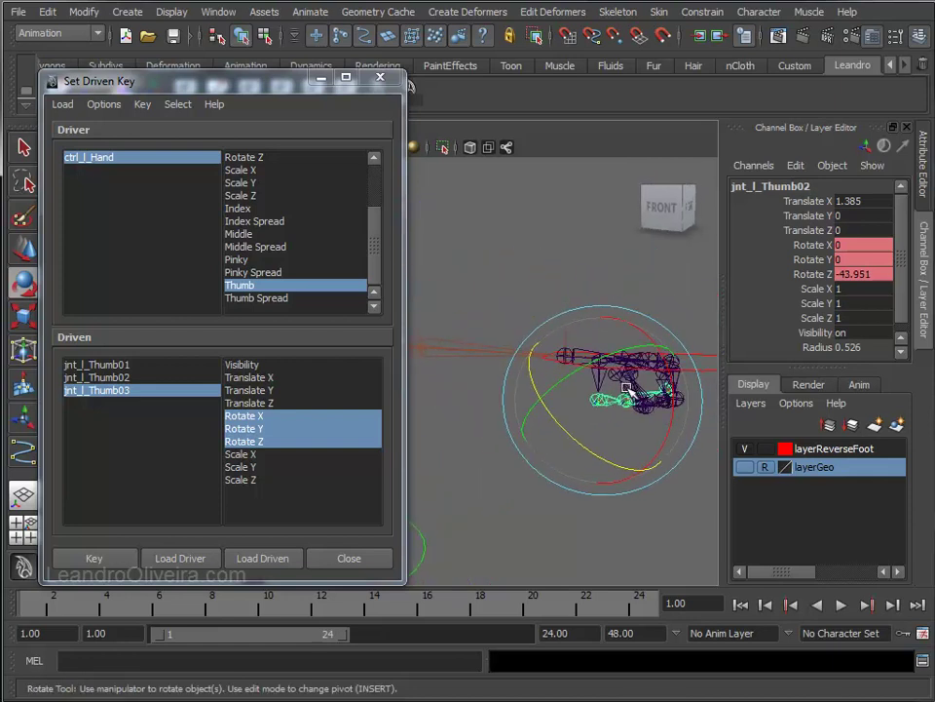
mouse_move(569, 349)
mouse_down()
mouse_move(589, 351)
mouse_move(466, 382)
mouse_move(355, 355)
mouse_move(441, 346)
mouse_up()
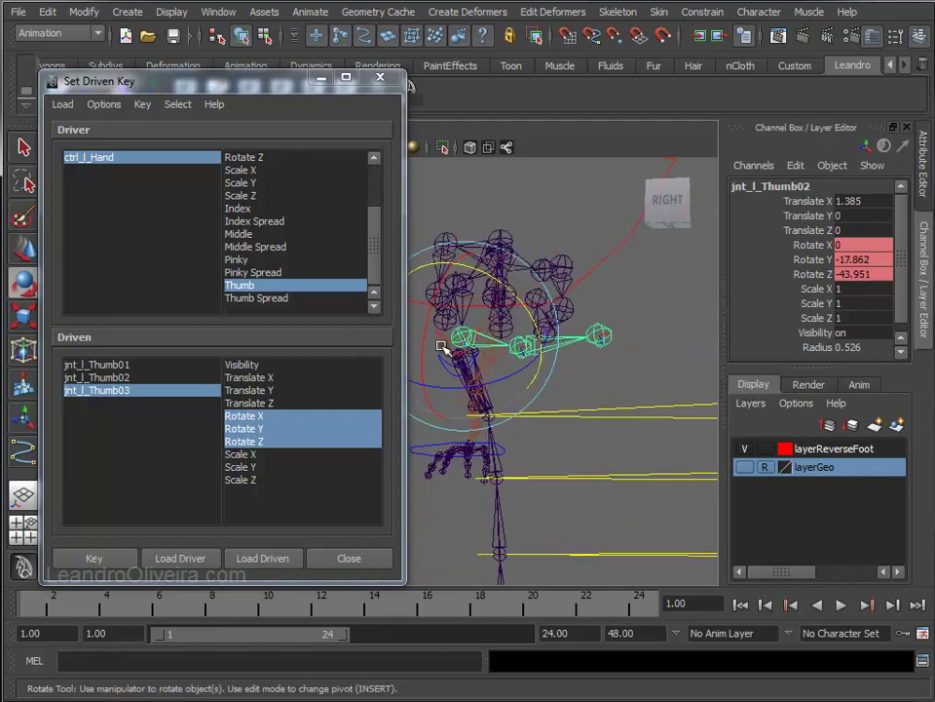
click(584, 341)
alt+drag(584, 397, 711, 386)
mouse_move(626, 386)
alt+mouse_down()
mouse_move(675, 407)
mouse_move(577, 375)
alt+mouse_up()
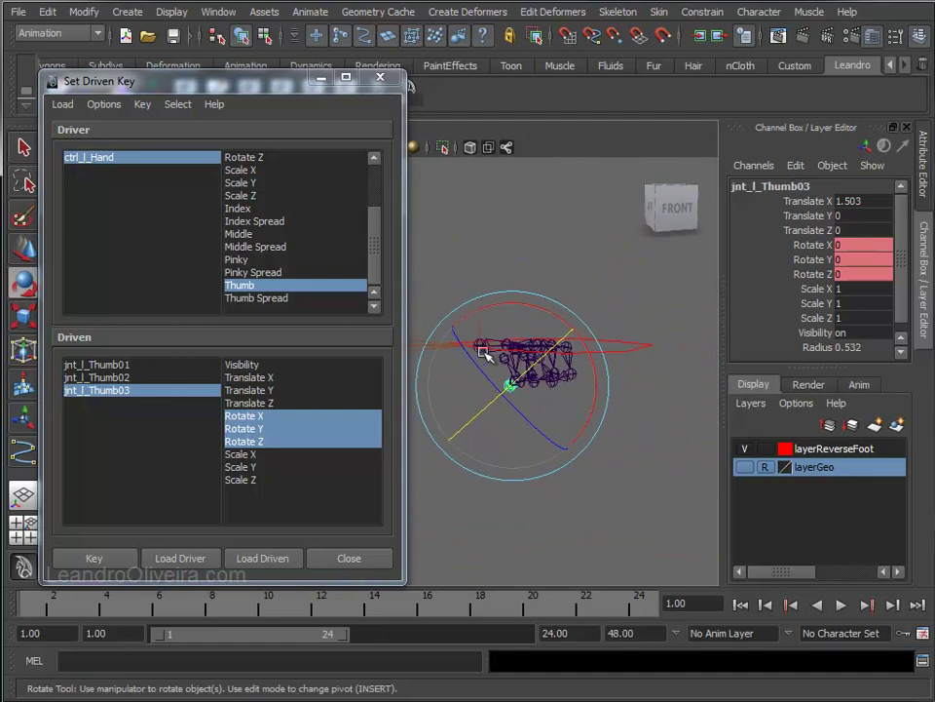
mouse_move(469, 353)
mouse_down()
mouse_move(479, 366)
mouse_move(390, 340)
mouse_move(641, 393)
mouse_move(614, 346)
mouse_move(621, 355)
mouse_move(476, 380)
mouse_up()
click(559, 267)
mouse_move(560, 267)
alt+mouse_down()
mouse_move(579, 314)
mouse_move(640, 340)
alt+mouse_up()
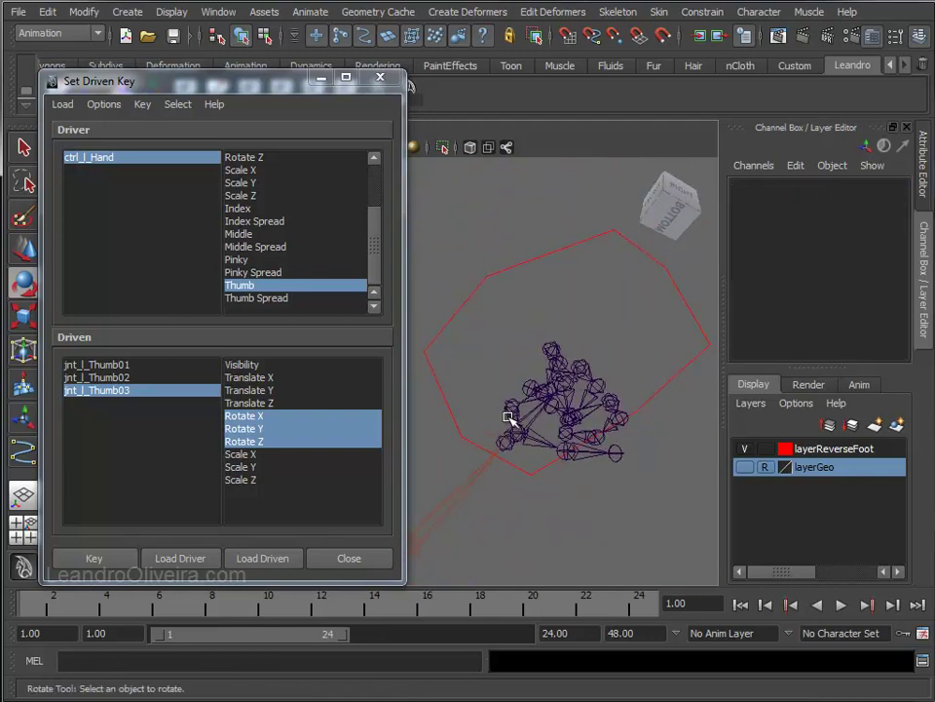
- Ease the middle thumb joint's twist and bend back to about Rotate Z -27.5
click(508, 417)
alt+drag(508, 417, 603, 517)
click(554, 502)
click(534, 500)
mouse_move(534, 500)
alt+mouse_down()
mouse_move(579, 403)
mouse_move(465, 497)
alt+mouse_up()
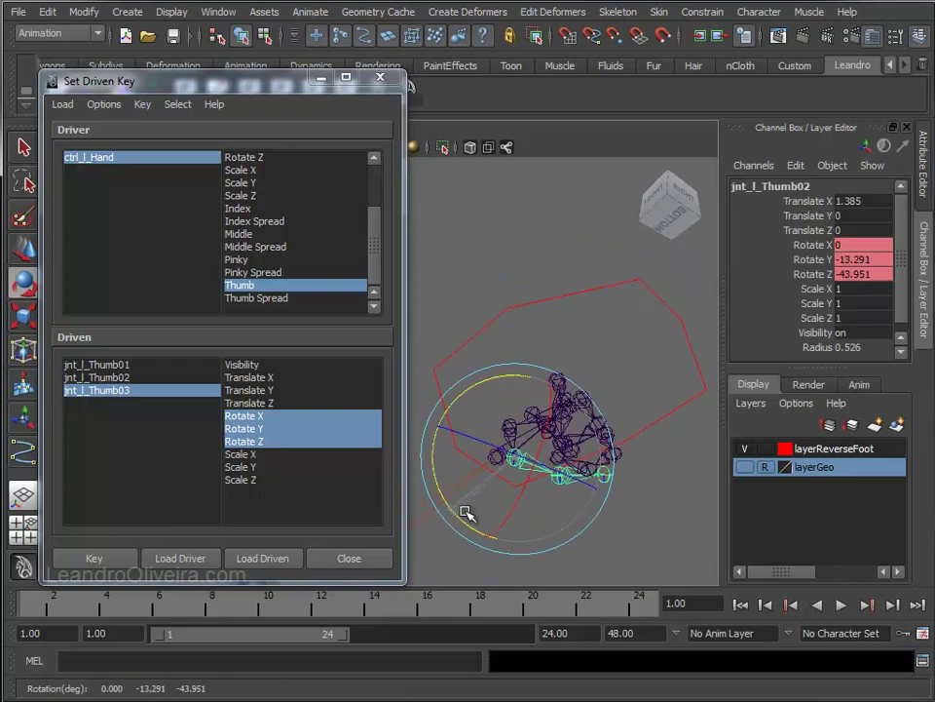
mouse_move(484, 478)
alt+mouse_down()
mouse_move(590, 493)
mouse_move(404, 420)
mouse_move(510, 458)
mouse_move(543, 425)
alt+mouse_up()
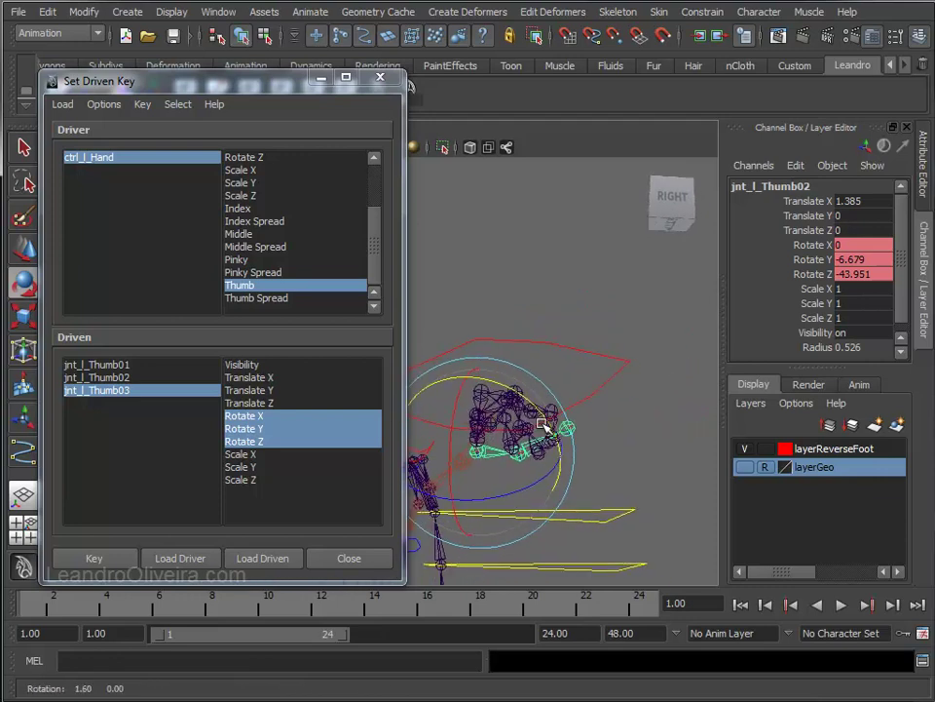
click(562, 482)
click(520, 469)
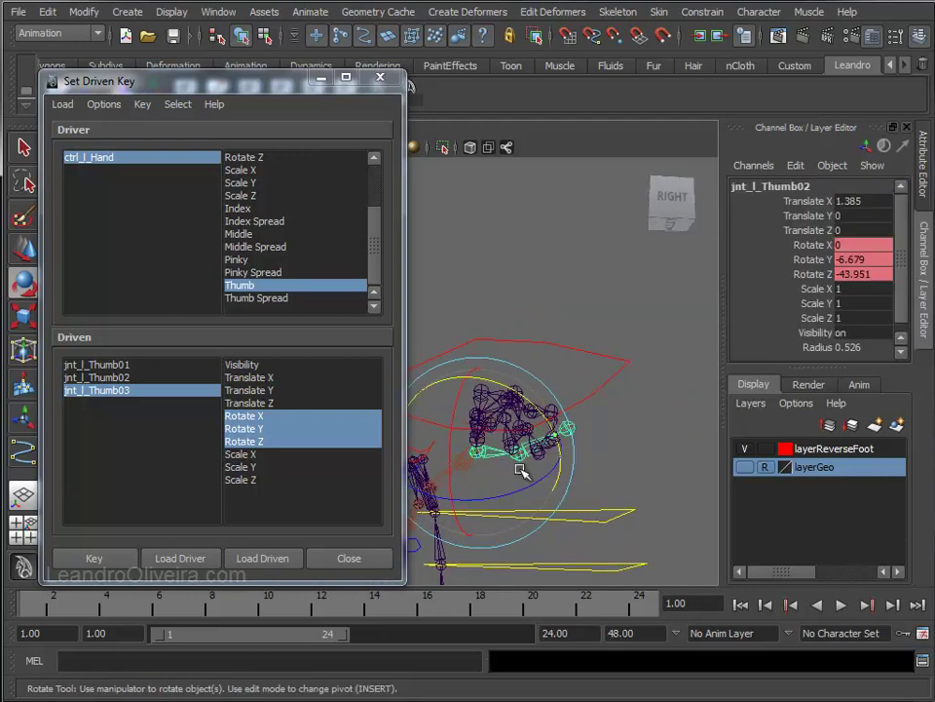
alt+drag(506, 417, 529, 475)
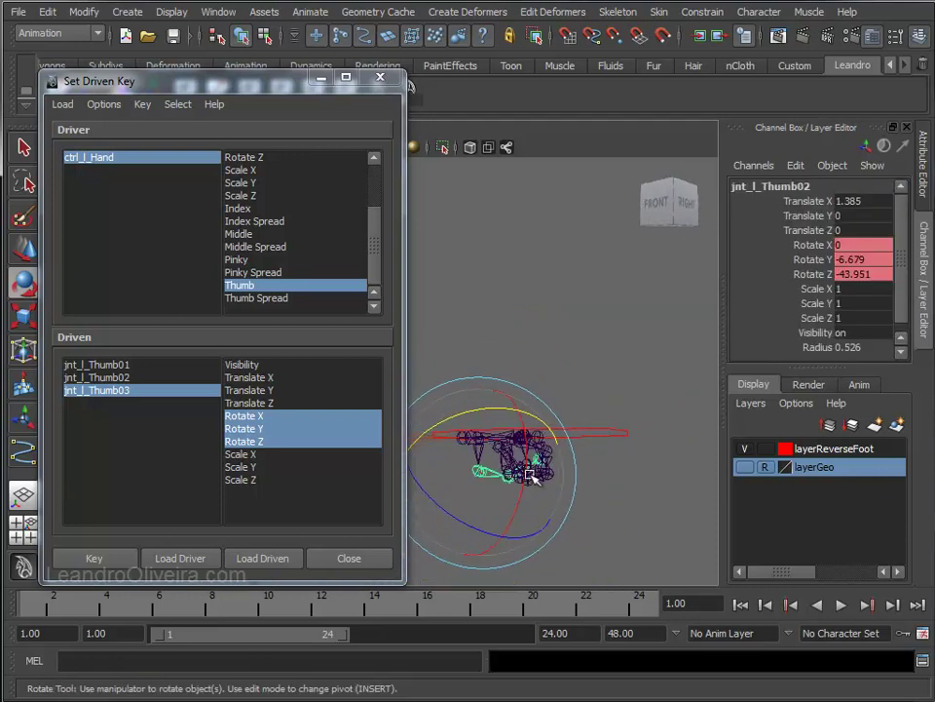
drag(477, 525, 473, 527)
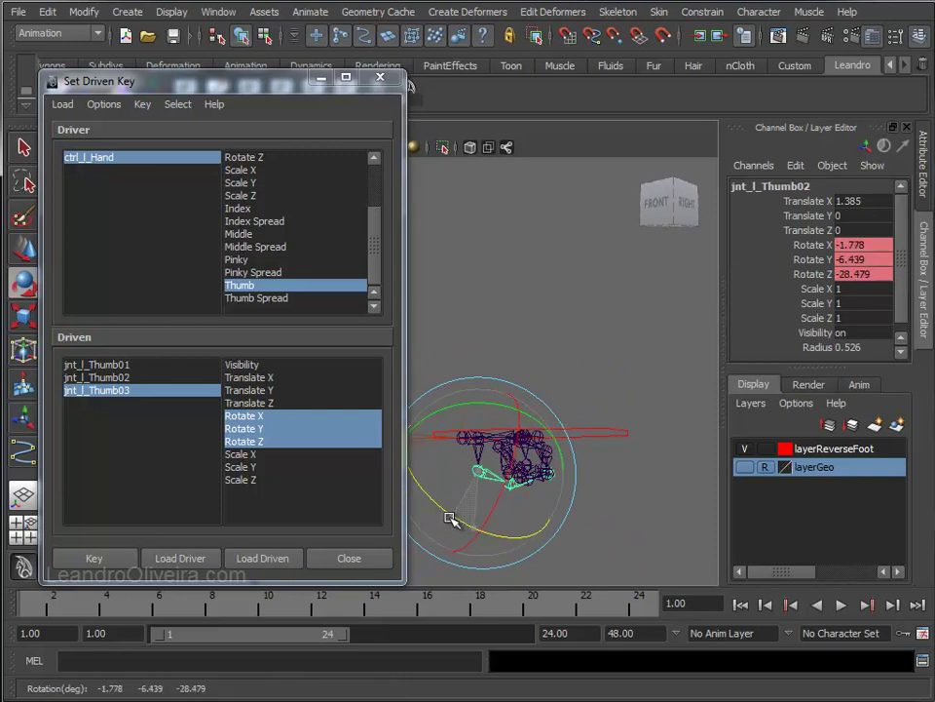
alt+drag(470, 475, 426, 432)
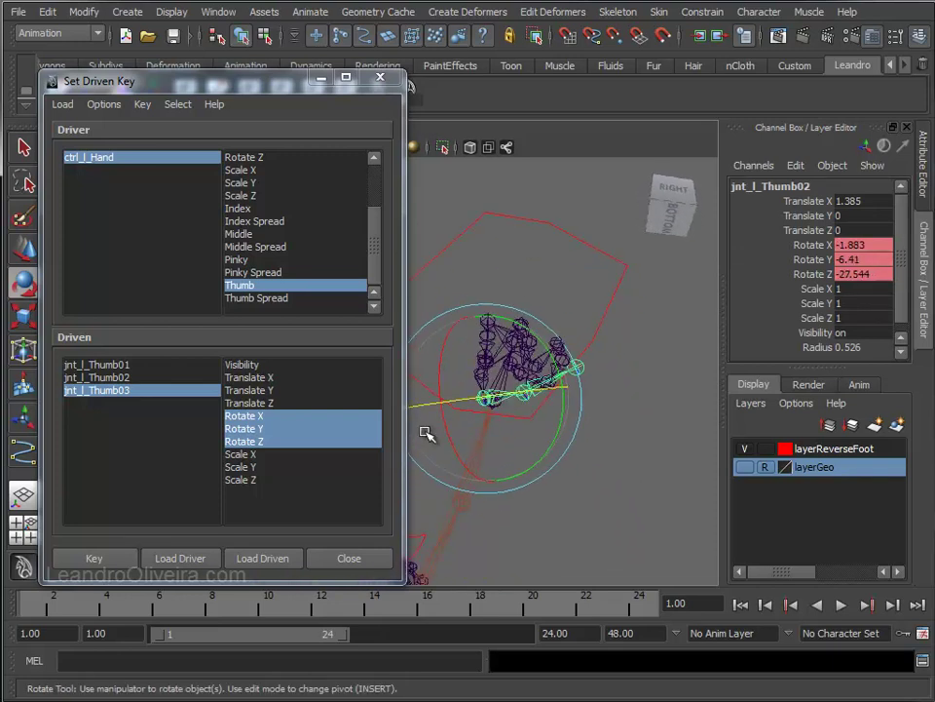
click(601, 435)
- Bend the thumb tip joint further to Rotate Z -48.633 and inspect the curl
click(524, 399)
alt+drag(564, 432, 606, 477)
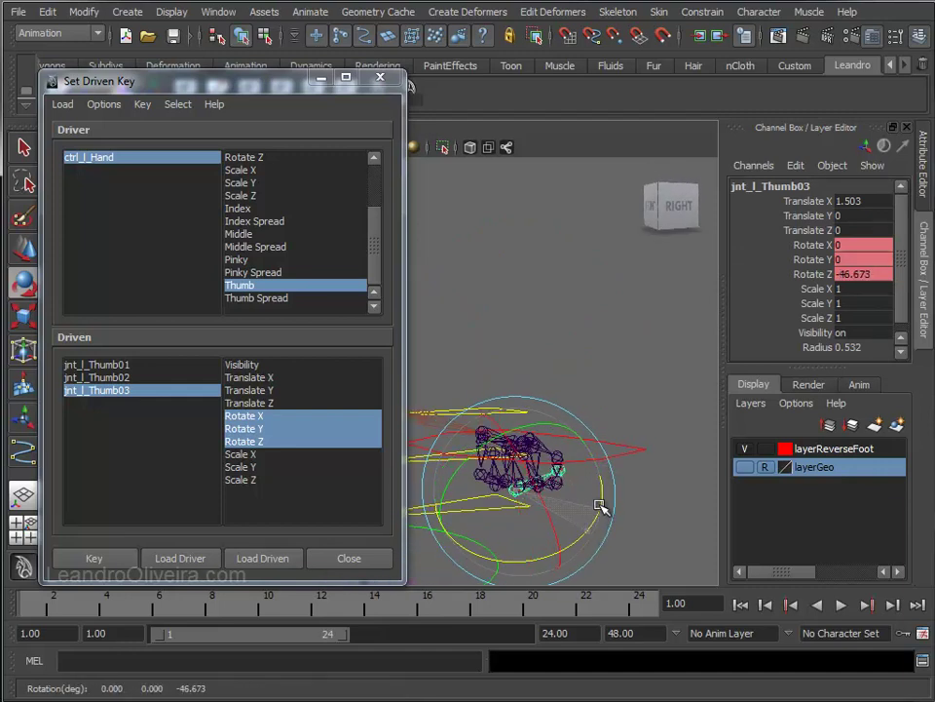
mouse_move(591, 475)
alt+mouse_down()
mouse_move(442, 432)
mouse_move(511, 442)
alt+mouse_up()
alt+middle_drag(512, 442, 716, 448)
mouse_move(717, 447)
alt+mouse_down()
mouse_move(558, 407)
mouse_move(647, 455)
mouse_move(759, 449)
mouse_move(579, 464)
mouse_move(637, 462)
alt+mouse_up()
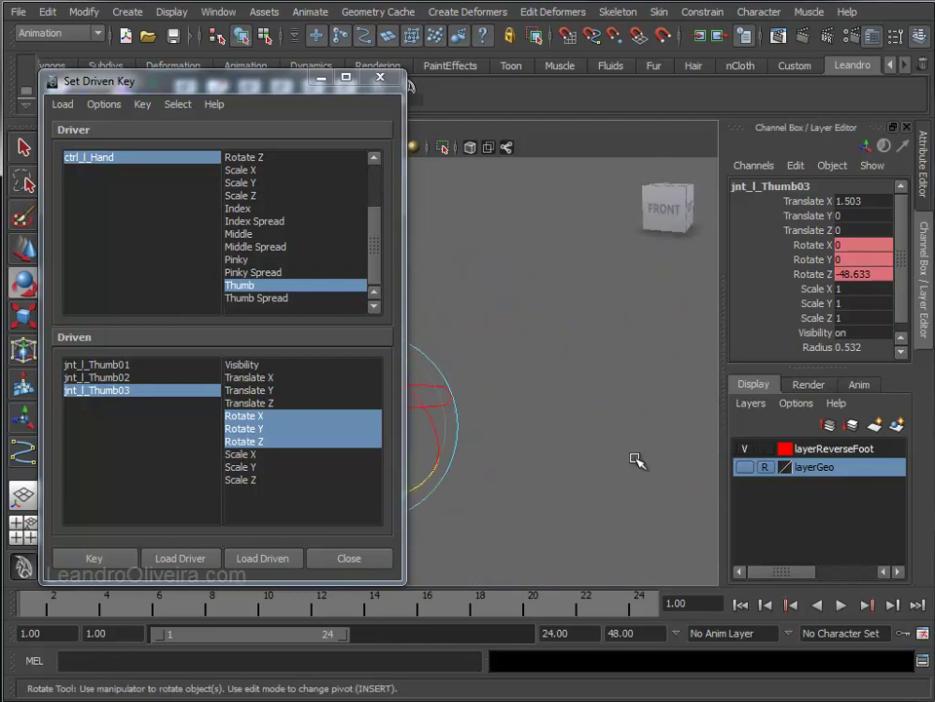
alt+middle_drag(638, 462, 752, 439)
mouse_move(557, 464)
alt+mouse_down()
mouse_move(618, 459)
mouse_move(719, 474)
alt+mouse_up()
mouse_move(682, 134)
mouse_down()
mouse_move(548, 271)
mouse_move(548, 362)
mouse_move(537, 311)
mouse_move(579, 361)
mouse_move(570, 411)
mouse_move(477, 343)
mouse_move(599, 334)
mouse_up()
alt+middle_drag(599, 334, 459, 296)
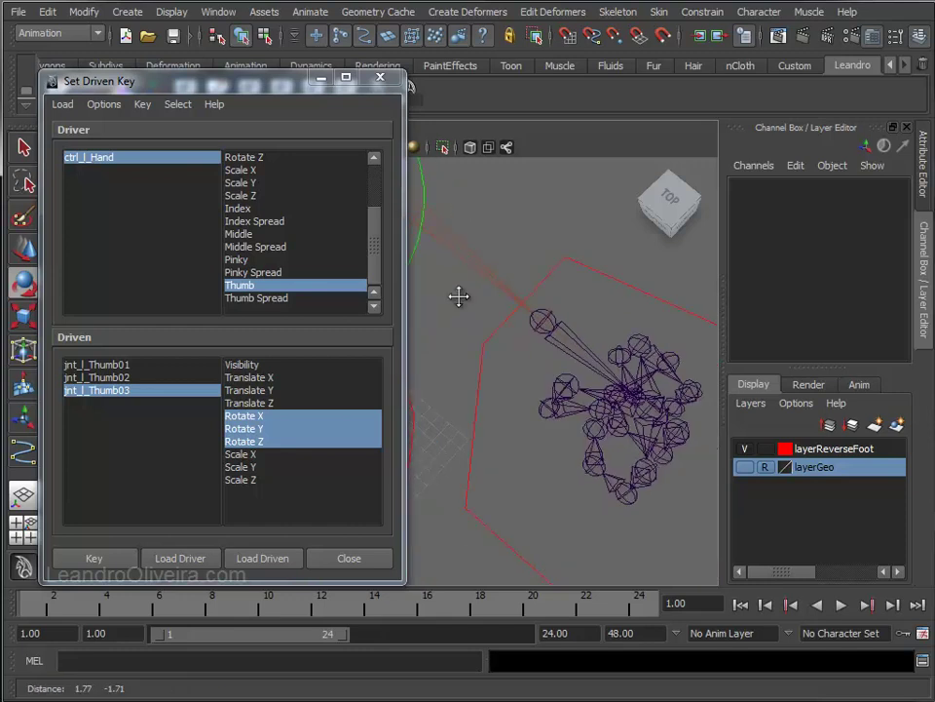
- Select the base thumb joint and minimise the Set Driven Key window
click(567, 397)
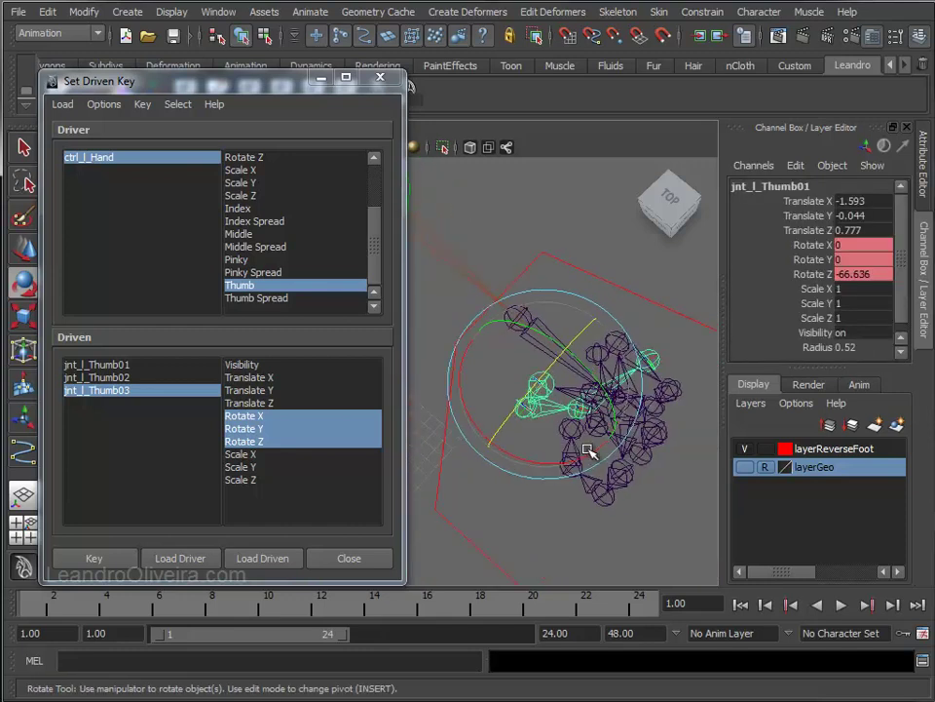
alt+middle_drag(589, 451, 582, 439)
alt+middle_drag(490, 373, 618, 345)
click(322, 77)
mouse_move(503, 378)
alt+mouse_down()
mouse_move(519, 293)
mouse_move(568, 234)
mouse_move(666, 264)
mouse_move(462, 313)
mouse_move(440, 287)
mouse_move(444, 313)
mouse_move(294, 353)
mouse_move(309, 355)
alt+mouse_up()
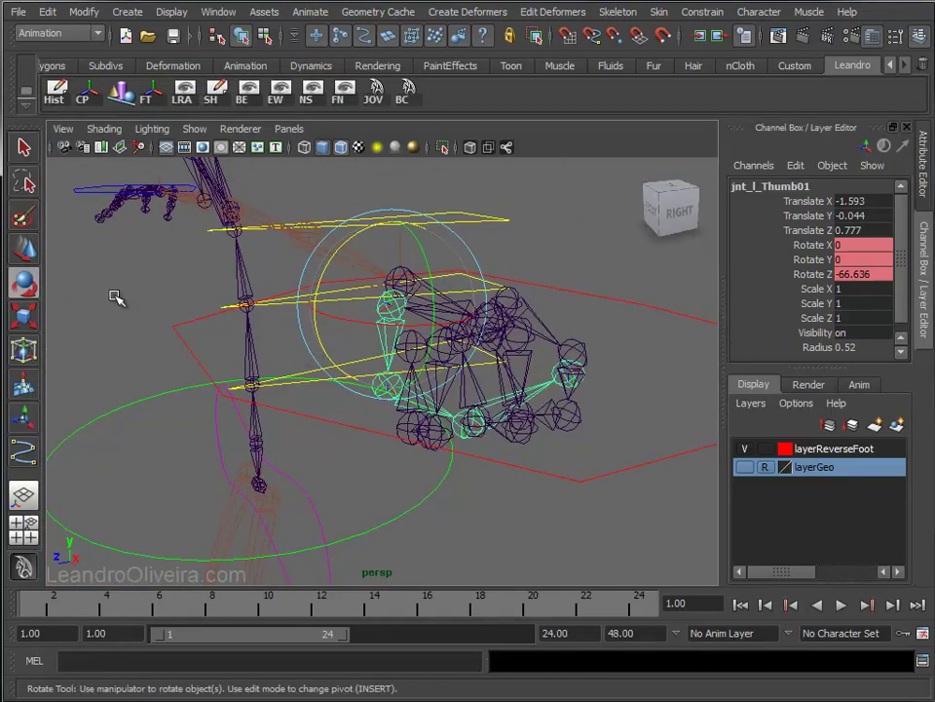
- Open the base thumb joint to Rotate Z -57.977 and ease the middle joint to -18.071
click(352, 339)
click(380, 331)
mouse_move(334, 256)
mouse_down()
mouse_move(353, 253)
mouse_move(451, 354)
mouse_move(535, 340)
mouse_move(495, 349)
mouse_up()
click(482, 453)
click(421, 384)
mouse_move(421, 384)
alt+mouse_down()
mouse_move(568, 391)
mouse_move(581, 351)
mouse_move(477, 338)
mouse_move(541, 333)
mouse_move(449, 341)
alt+mouse_up()
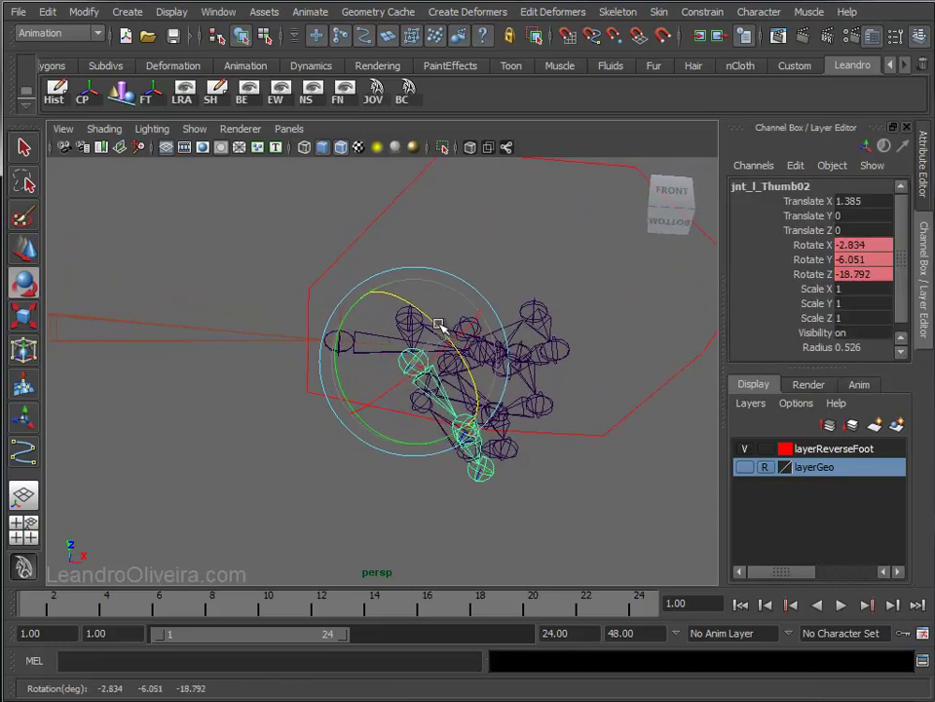
mouse_move(339, 339)
mouse_down()
mouse_move(366, 335)
mouse_move(512, 464)
mouse_up()
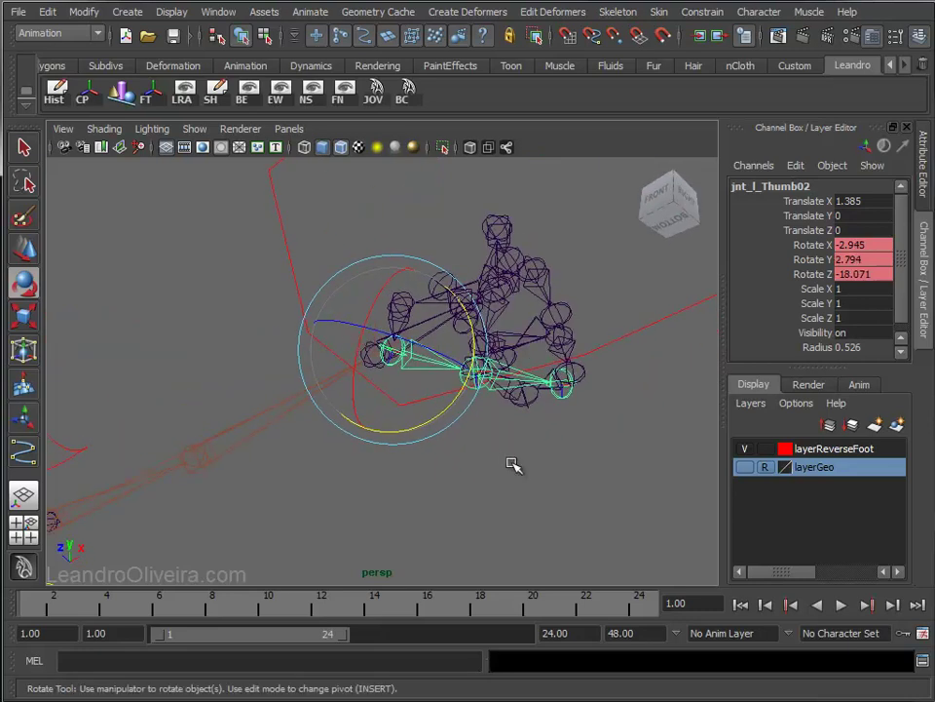
click(512, 464)
click(500, 373)
mouse_move(463, 428)
alt+mouse_down()
mouse_move(501, 463)
mouse_move(473, 442)
mouse_move(397, 442)
mouse_move(486, 435)
mouse_move(556, 473)
mouse_move(520, 470)
mouse_move(503, 431)
alt+mouse_up()
- Twist the thumb tip joint to Rotate X 4.805, Y 9.046, Z -20.502 and review the pose
click(472, 442)
click(471, 417)
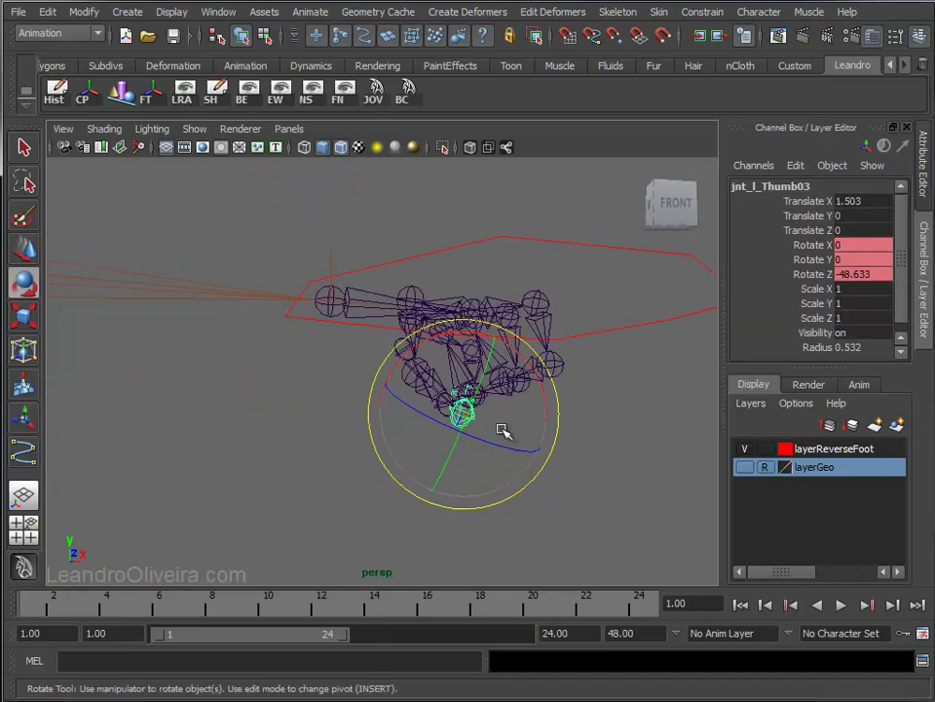
mouse_move(485, 379)
mouse_down()
mouse_move(367, 361)
mouse_move(358, 343)
mouse_up()
mouse_move(387, 411)
mouse_down()
mouse_move(444, 345)
mouse_move(417, 393)
mouse_move(426, 393)
mouse_up()
mouse_move(441, 346)
alt+mouse_down()
mouse_move(549, 389)
mouse_move(541, 429)
mouse_move(477, 455)
alt+mouse_up()
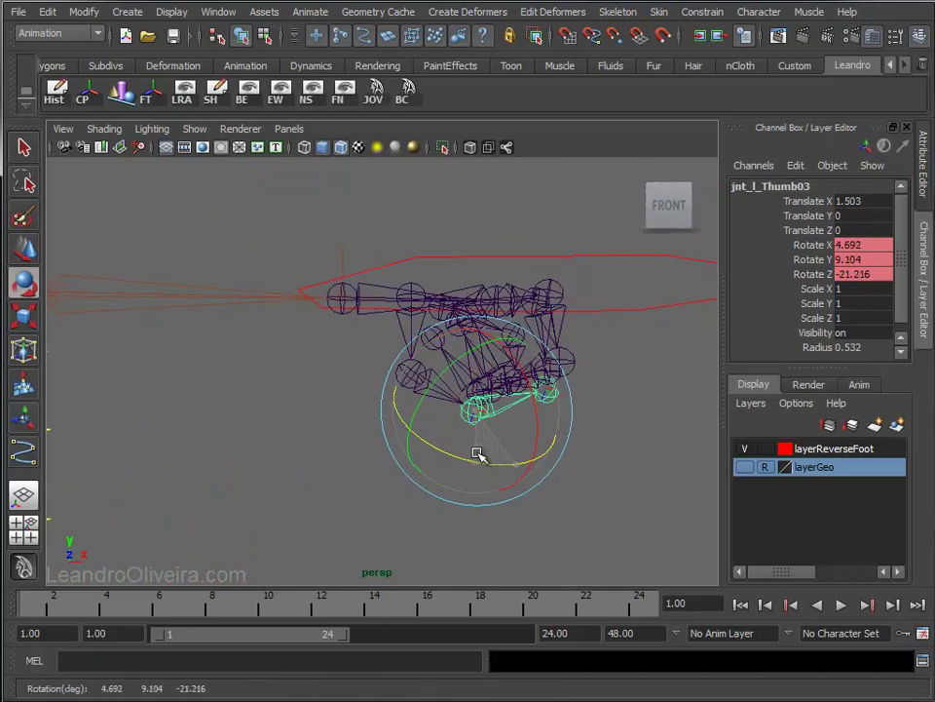
mouse_move(523, 419)
alt+mouse_down()
mouse_move(372, 408)
mouse_move(340, 336)
alt+mouse_up()
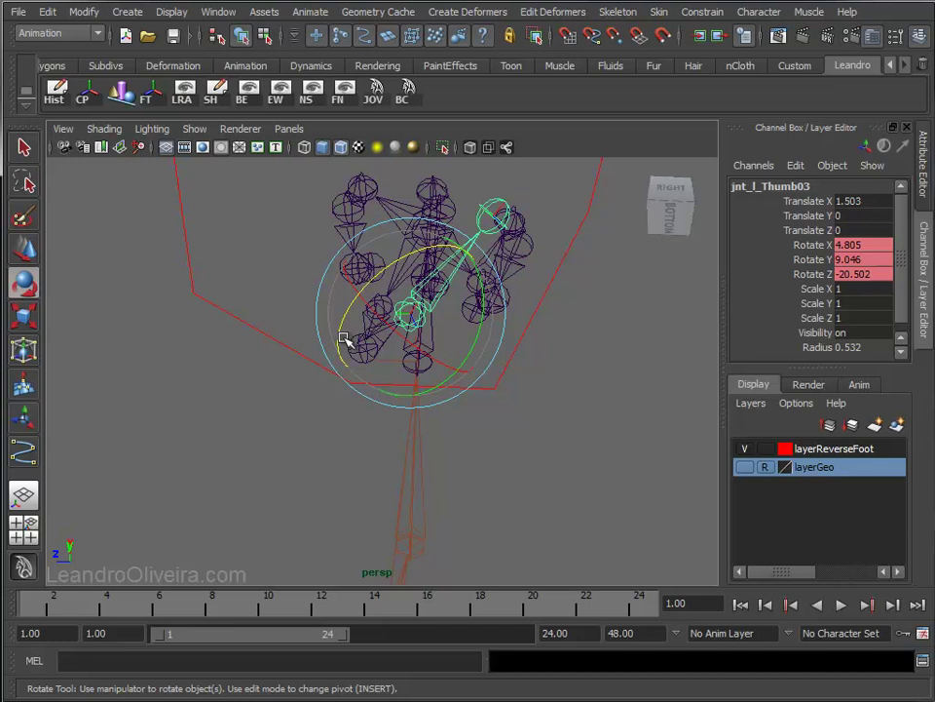
mouse_move(419, 310)
alt+mouse_down()
mouse_move(536, 334)
mouse_move(600, 397)
mouse_move(542, 396)
mouse_move(508, 433)
mouse_move(555, 444)
mouse_move(540, 451)
alt+mouse_up()
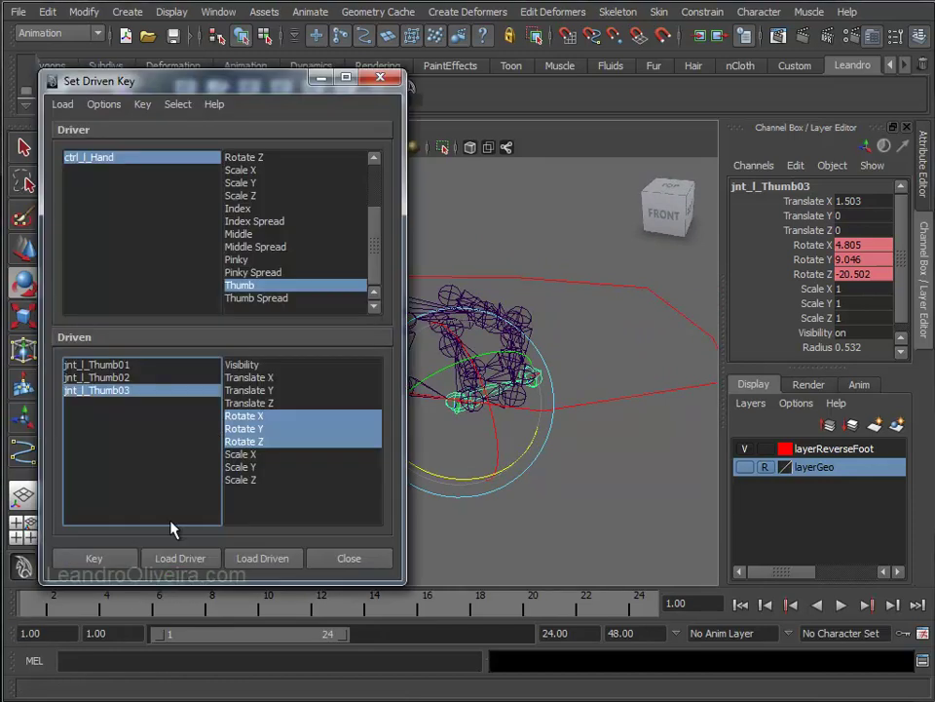
- Key the tip, middle and base thumb joint rotations against Thumb at 10
drag(222, 87, 254, 83)
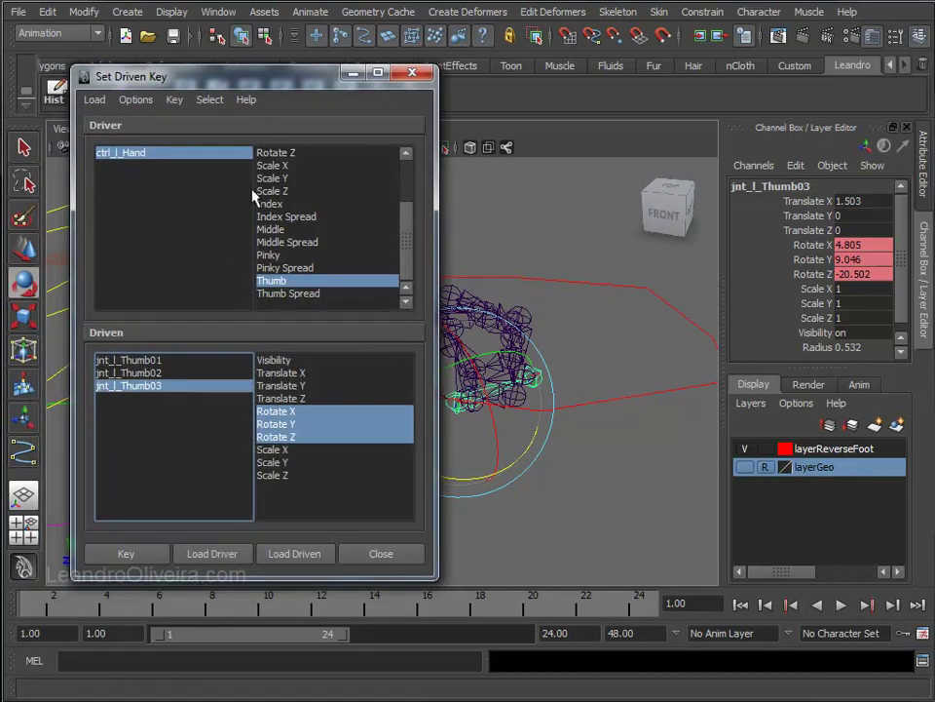
click(143, 556)
click(154, 373)
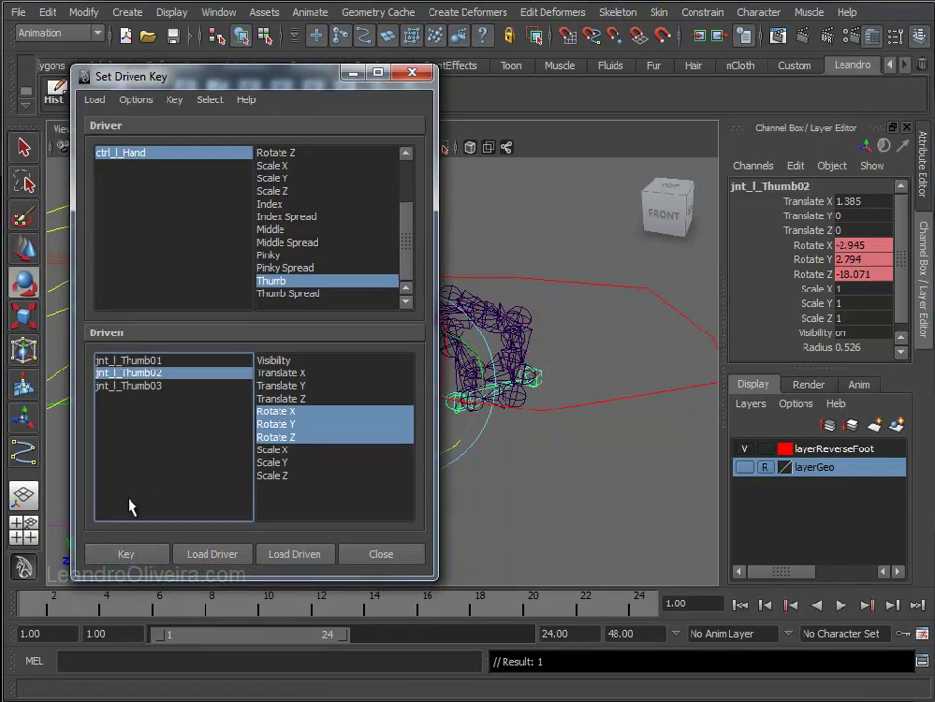
click(131, 359)
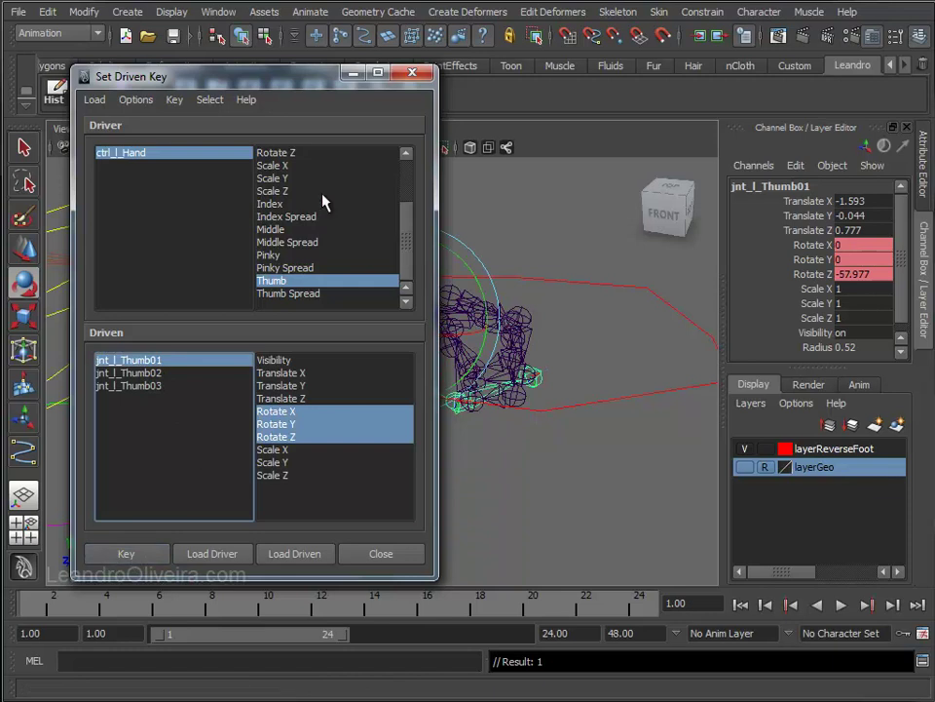
- Select ctrl_l_Hand and drag its Thumb attribute to -2.8 to test the curl
click(353, 73)
mouse_move(439, 341)
alt+mouse_down()
mouse_move(585, 322)
mouse_move(621, 368)
mouse_move(481, 443)
mouse_move(477, 431)
alt+mouse_up()
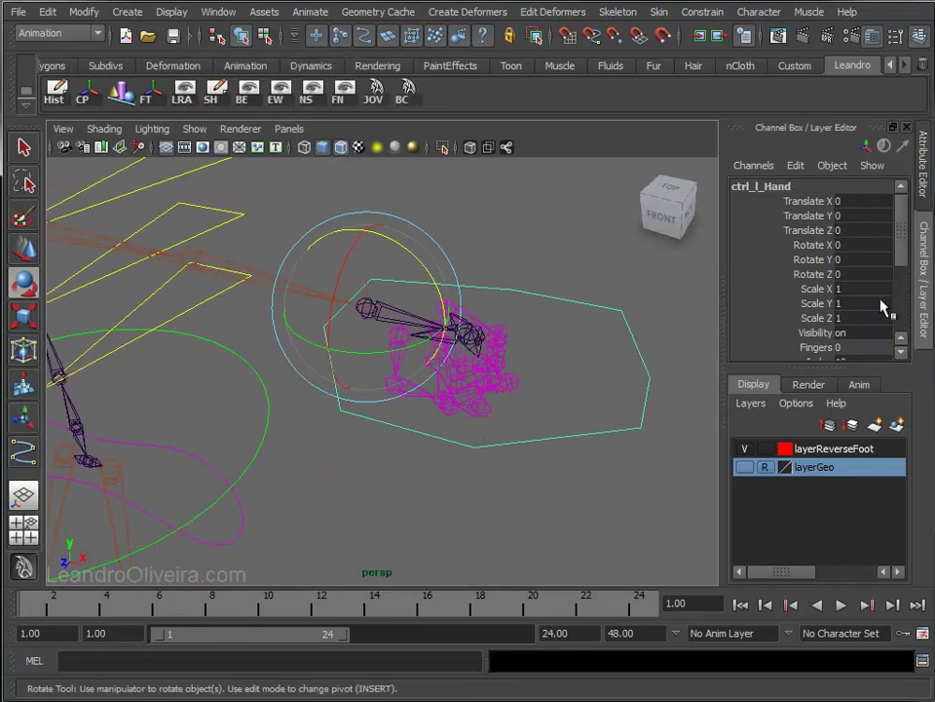
scroll(858, 309, down, 3)
scroll(844, 319, down, 1)
click(824, 295)
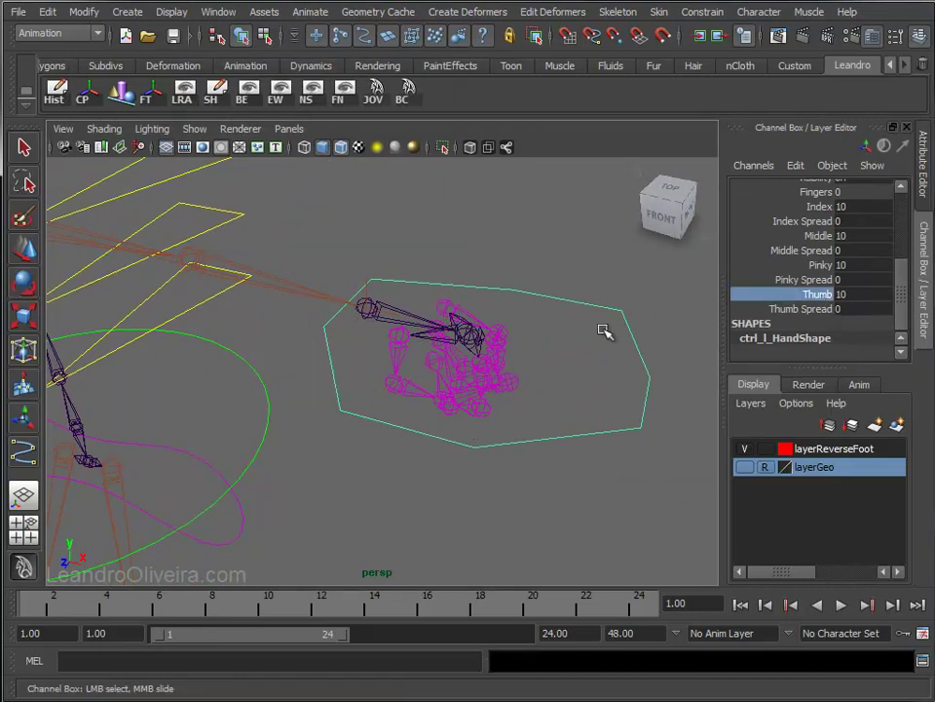
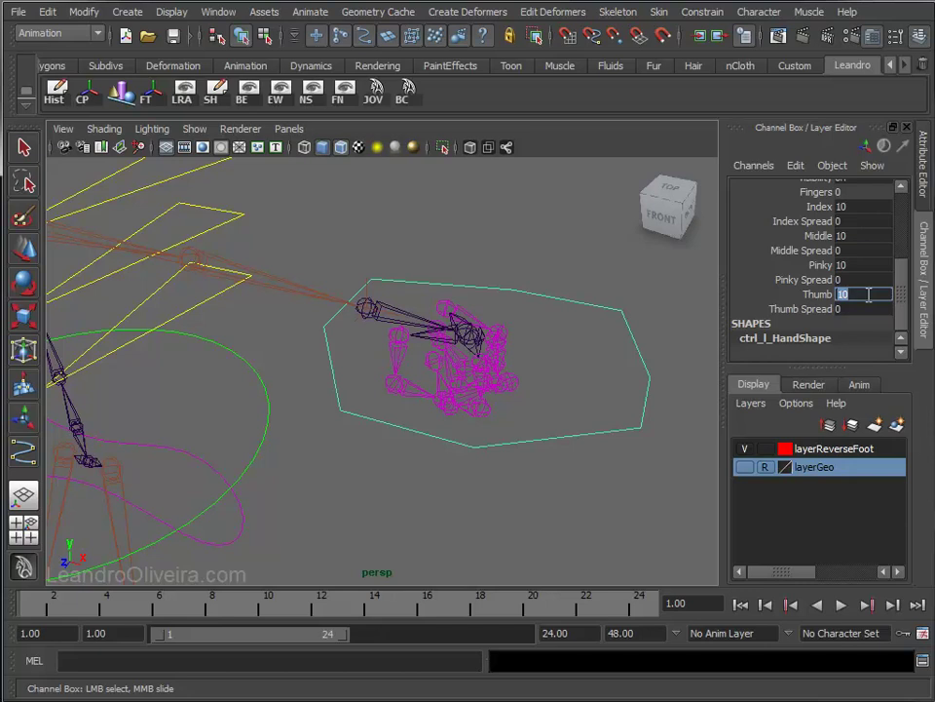
- Orbit around the hand rig and select the left hand control ctrl_l_Hand
mouse_move(598, 295)
alt+mouse_down()
mouse_move(393, 309)
mouse_move(393, 354)
alt+mouse_up()
alt+right_drag(393, 355, 434, 407)
mouse_move(435, 407)
alt+mouse_down()
mouse_move(487, 367)
mouse_move(468, 334)
mouse_move(572, 384)
alt+mouse_up()
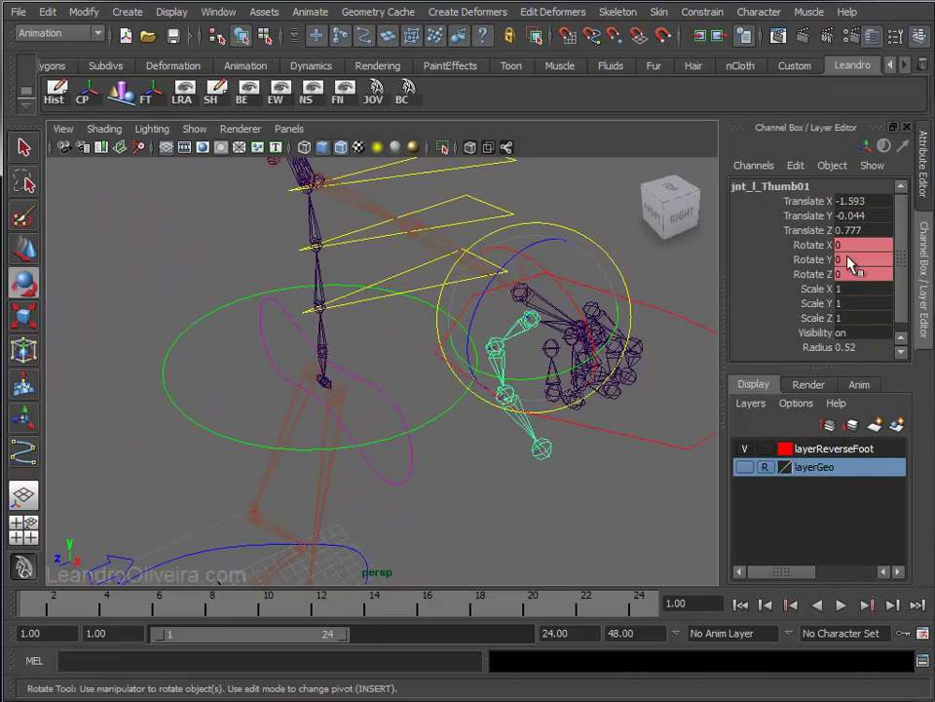
click(483, 495)
scroll(555, 386, down, 3)
mouse_move(555, 385)
alt+mouse_down()
mouse_move(513, 374)
mouse_move(542, 433)
alt+mouse_up()
click(659, 389)
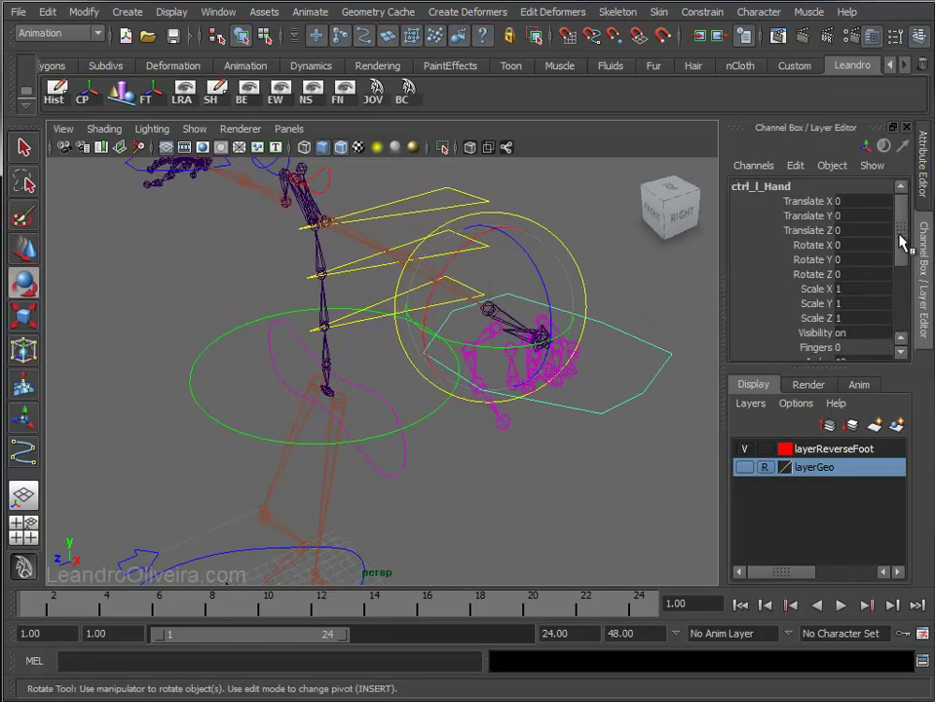
- Slide the Index, Middle and Pinky finger attributes down to -5
drag(902, 243, 902, 309)
click(852, 265)
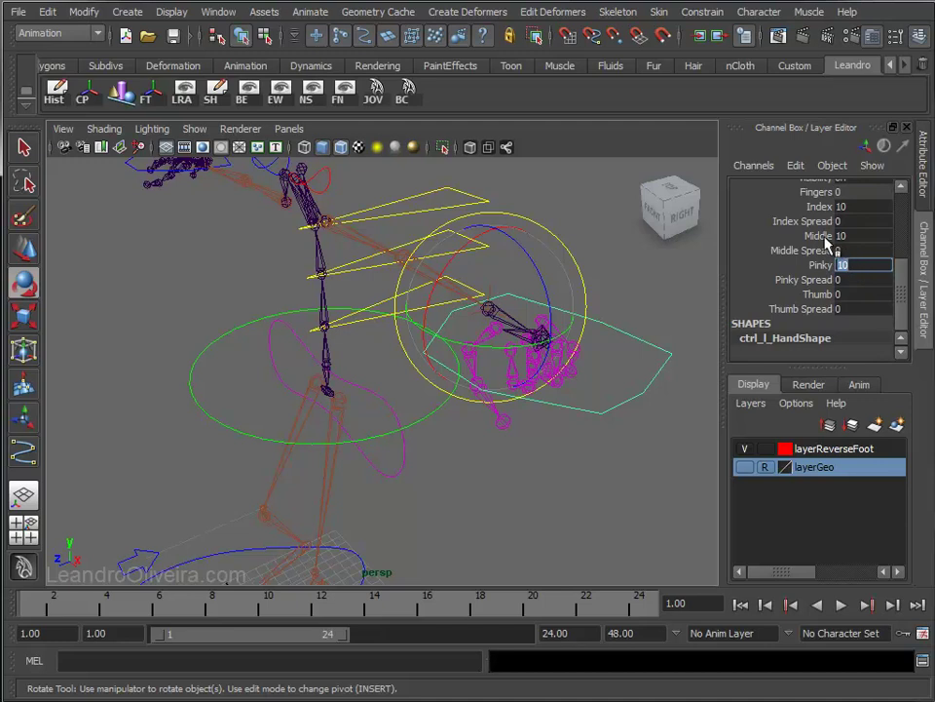
click(824, 238)
ctrl+click(820, 265)
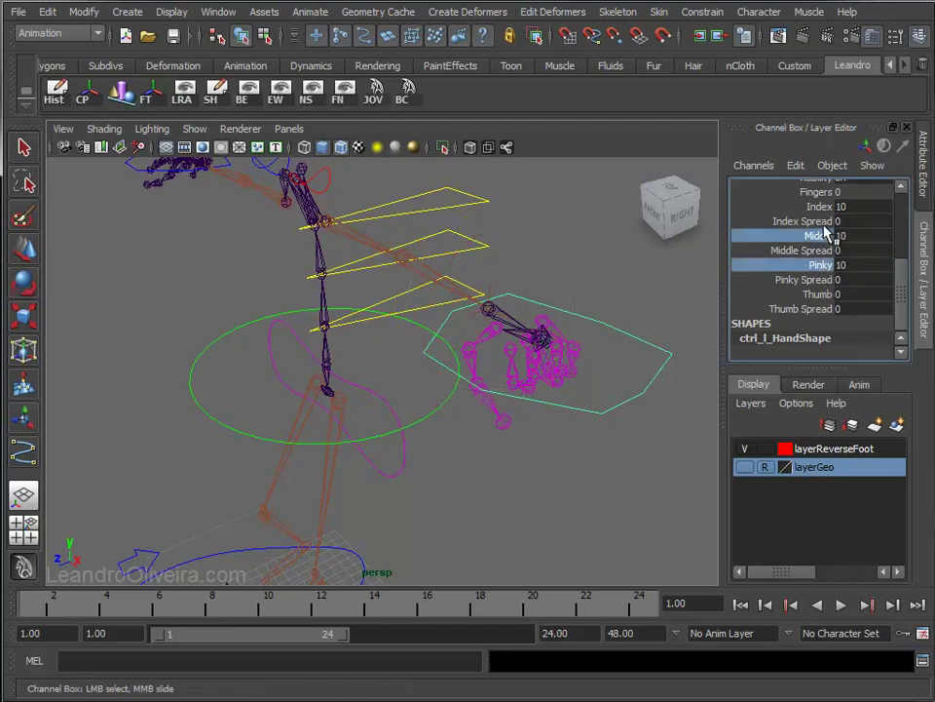
ctrl+click(820, 206)
middle_drag(634, 348, 427, 345)
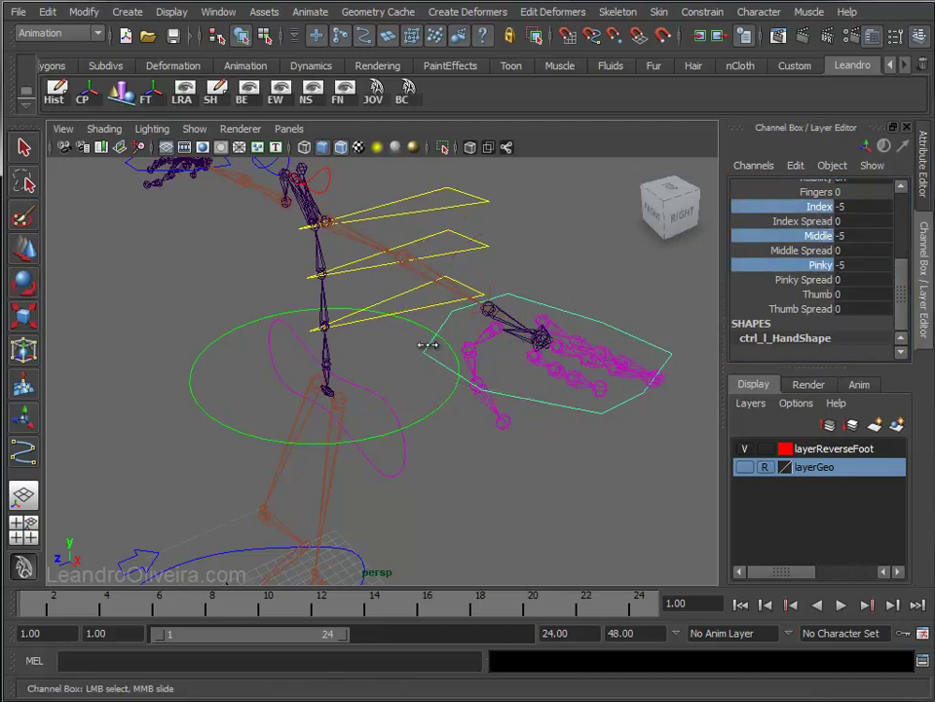
- Add Thumb to the selection and reset the finger values to 0
ctrl+click(820, 294)
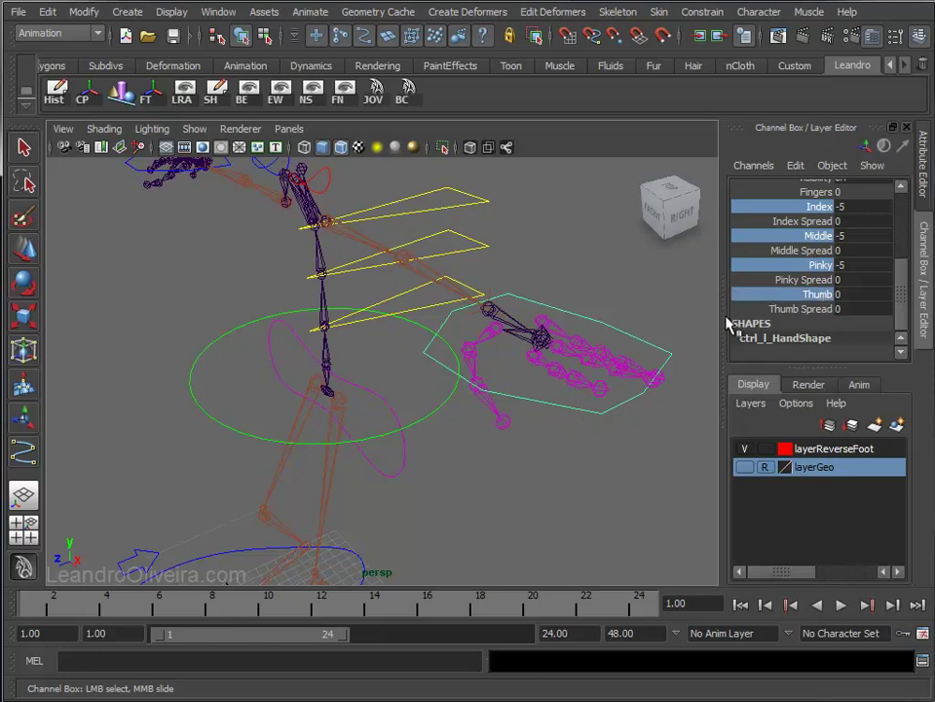
double_click(840, 265)
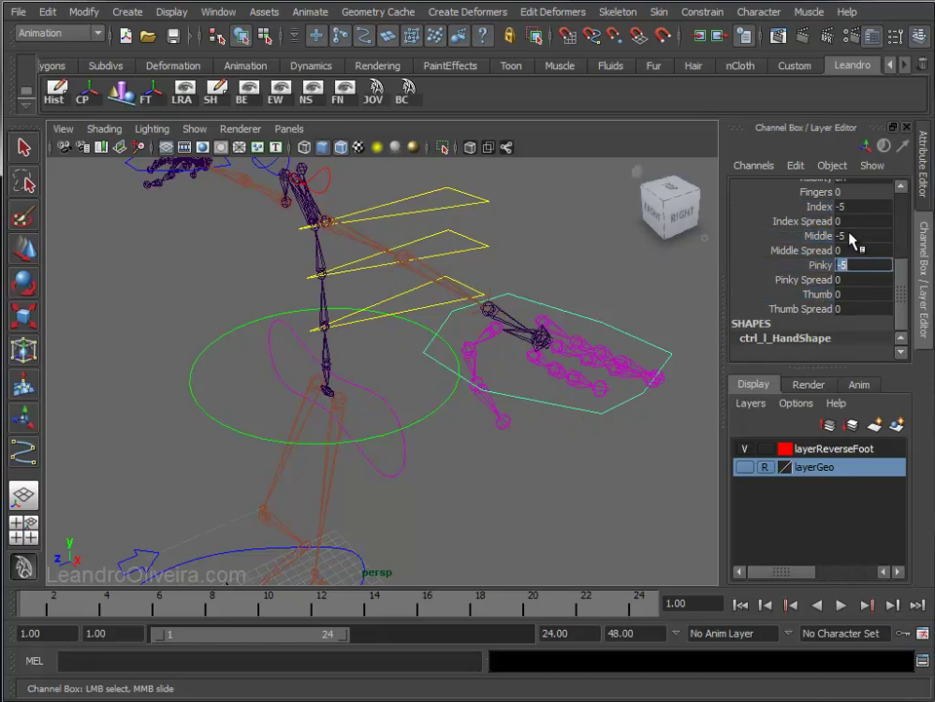
drag(853, 213, 848, 251)
text(0)
key(Return)
- Set Index, Middle, Pinky and Thumb together to -5
click(816, 209)
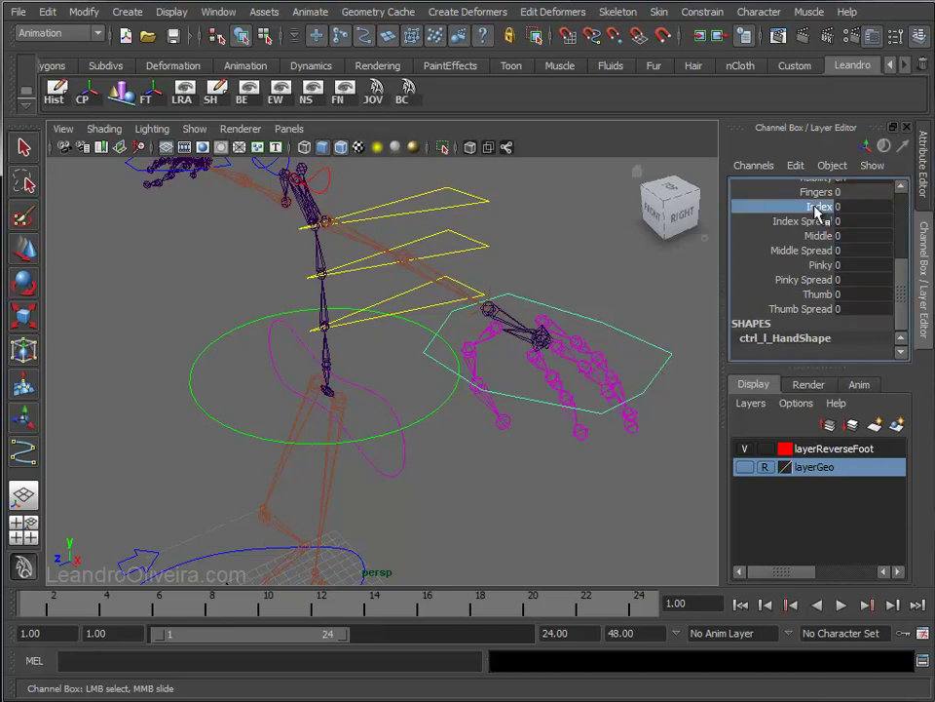
ctrl+click(814, 236)
ctrl+click(815, 265)
ctrl+click(815, 294)
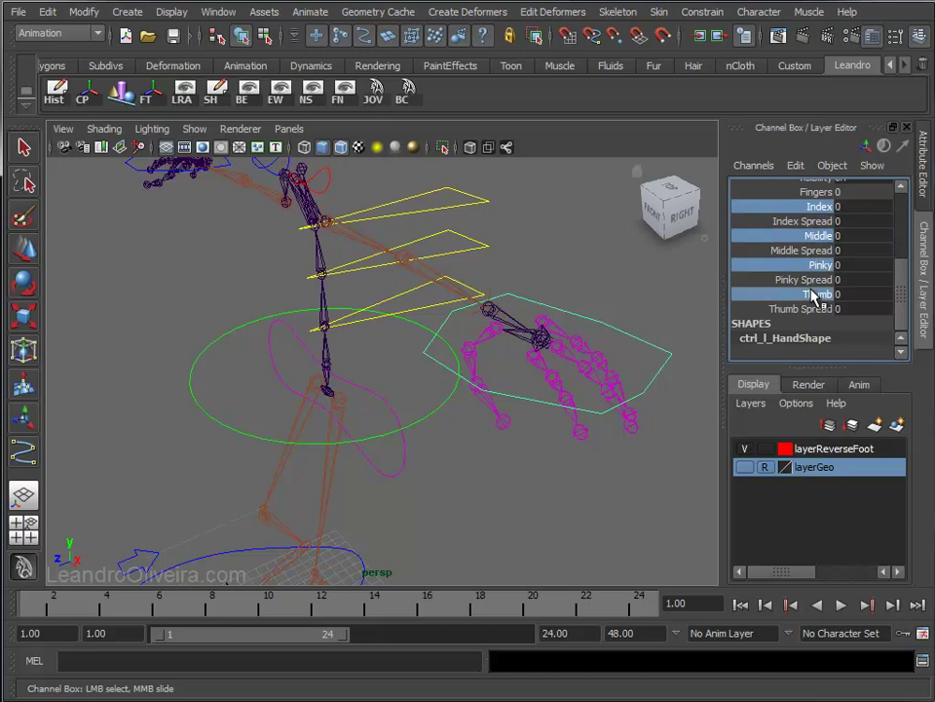
mouse_move(508, 238)
middle_down()
mouse_move(449, 240)
mouse_move(581, 260)
mouse_move(420, 245)
mouse_move(551, 261)
mouse_move(445, 261)
middle_up()
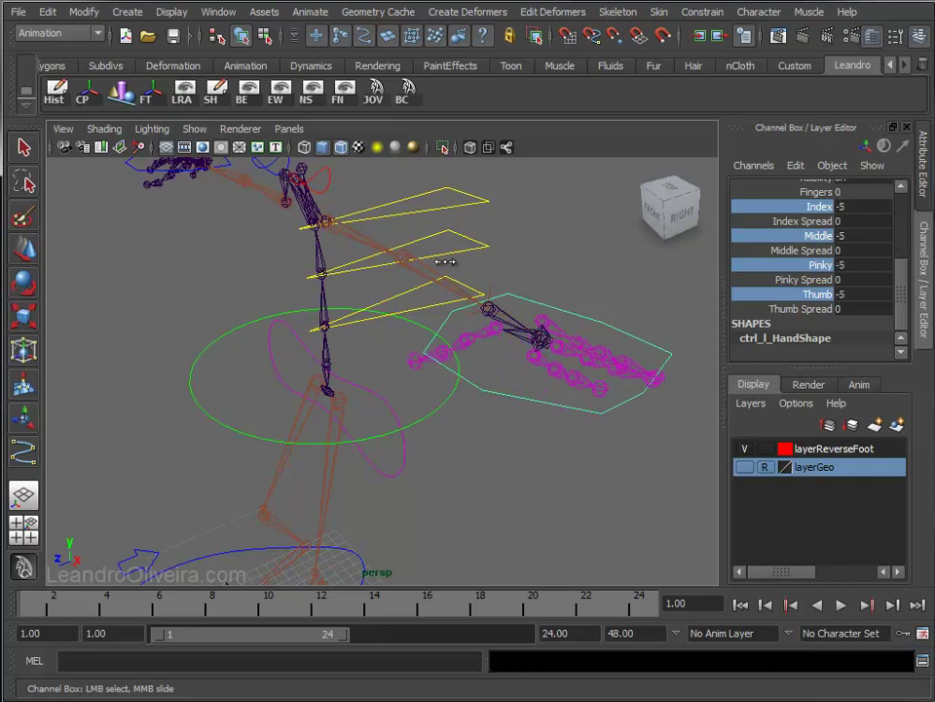
- Deselect the hand control and orbit to inspect the curled finger pose
drag(865, 210, 863, 286)
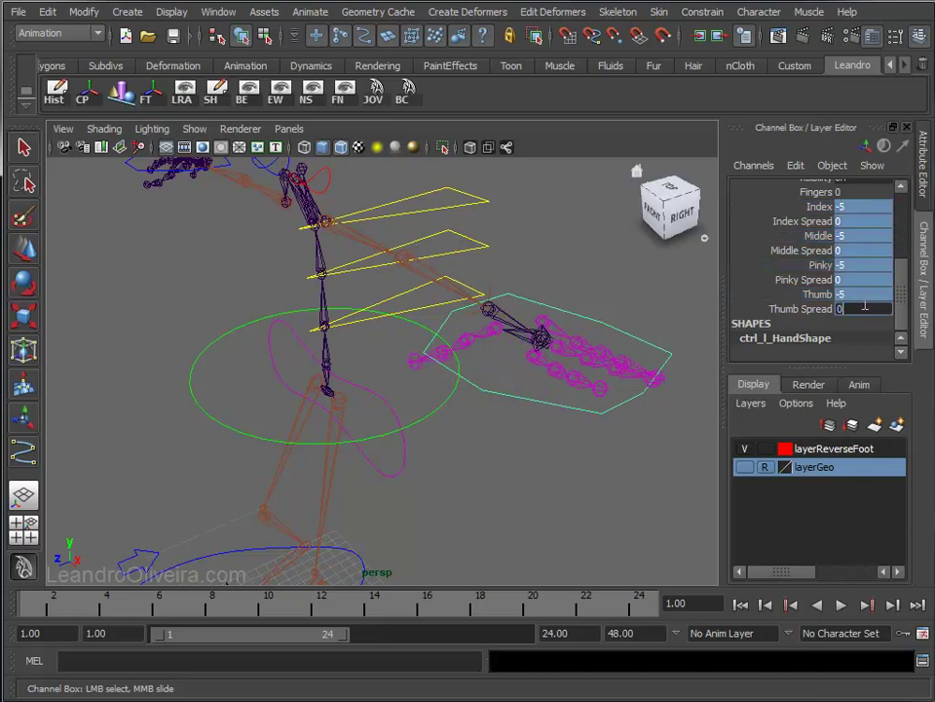
click(596, 292)
mouse_move(572, 464)
alt+mouse_down()
mouse_move(469, 388)
mouse_move(517, 468)
mouse_move(445, 403)
mouse_move(444, 386)
alt+mouse_up()
alt+right_drag(444, 386, 505, 389)
alt+drag(505, 388, 532, 405)
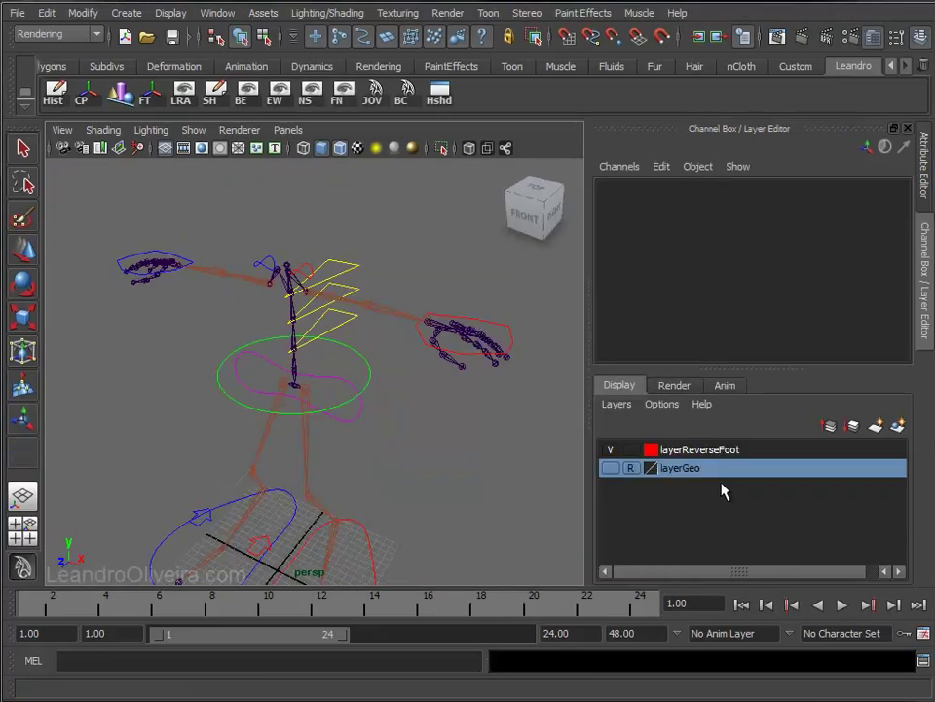
- Zoom in on the feet area and reset the CV Curve Tool settings
mouse_move(378, 347)
alt+mouse_down()
mouse_move(422, 371)
mouse_move(417, 402)
alt+mouse_up()
alt+middle_drag(417, 403, 394, 311)
alt+right_drag(395, 312, 414, 559)
alt+middle_drag(413, 559, 385, 298)
mouse_move(386, 299)
alt+right_down()
mouse_move(199, 424)
mouse_move(243, 471)
mouse_move(298, 461)
alt+right_up()
click(128, 14)
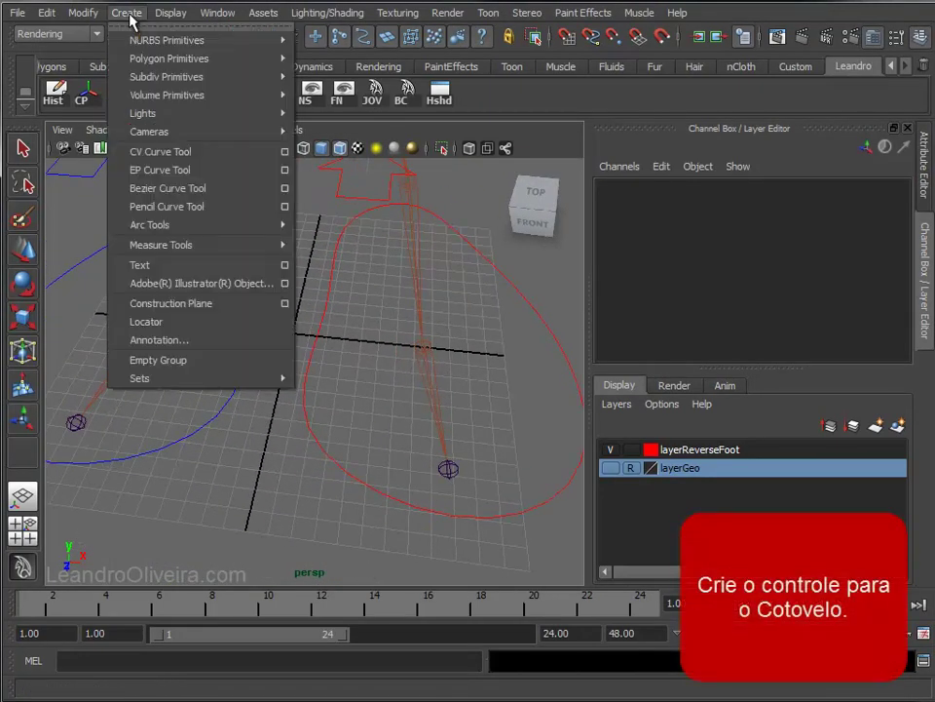
mouse_move(161, 152)
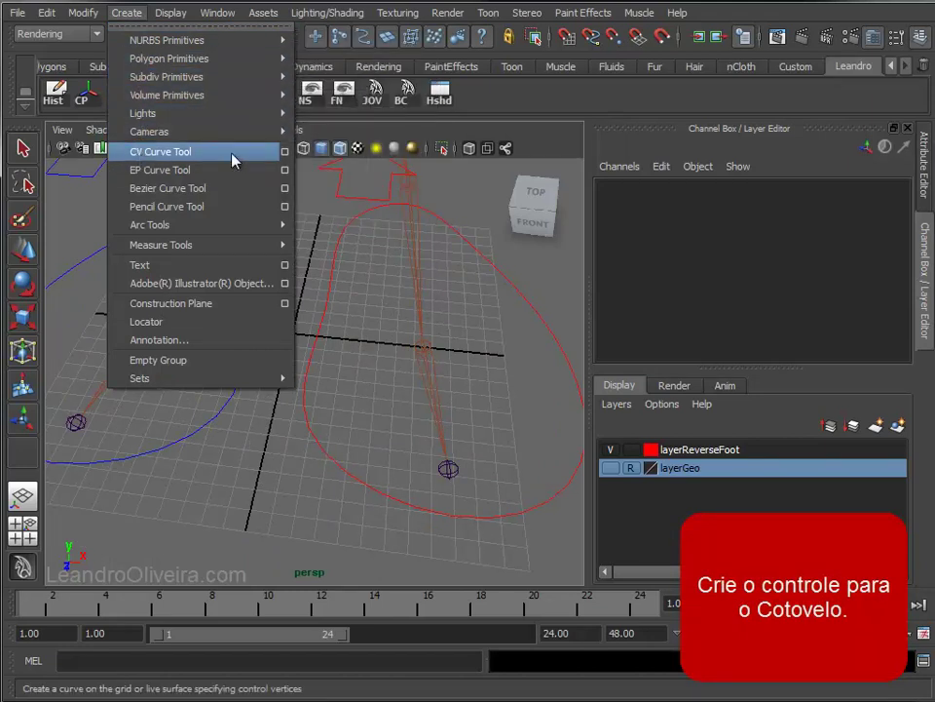
click(284, 154)
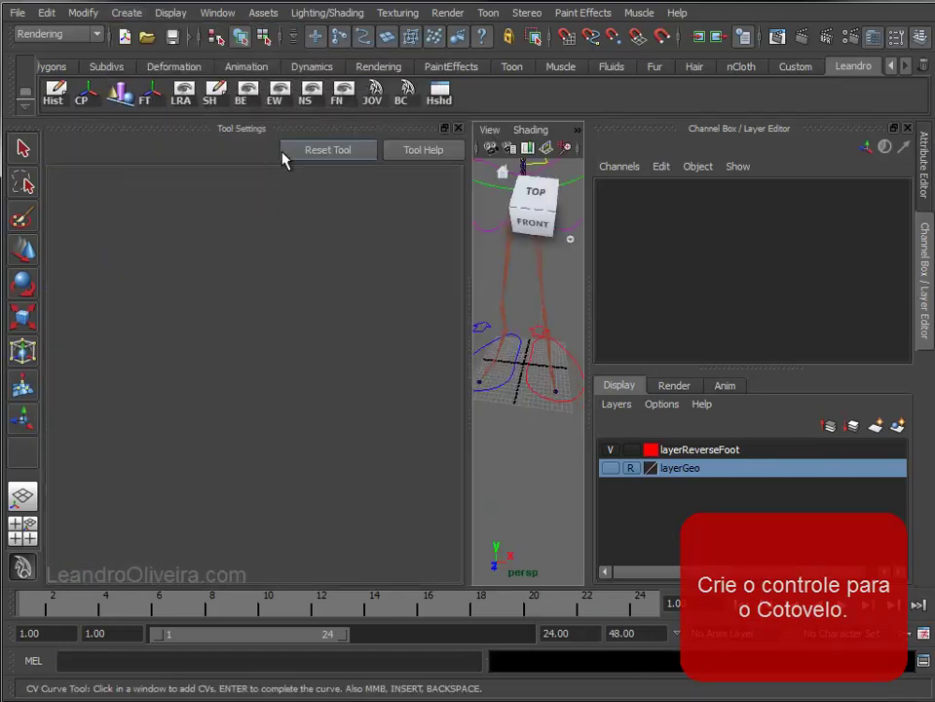
click(459, 128)
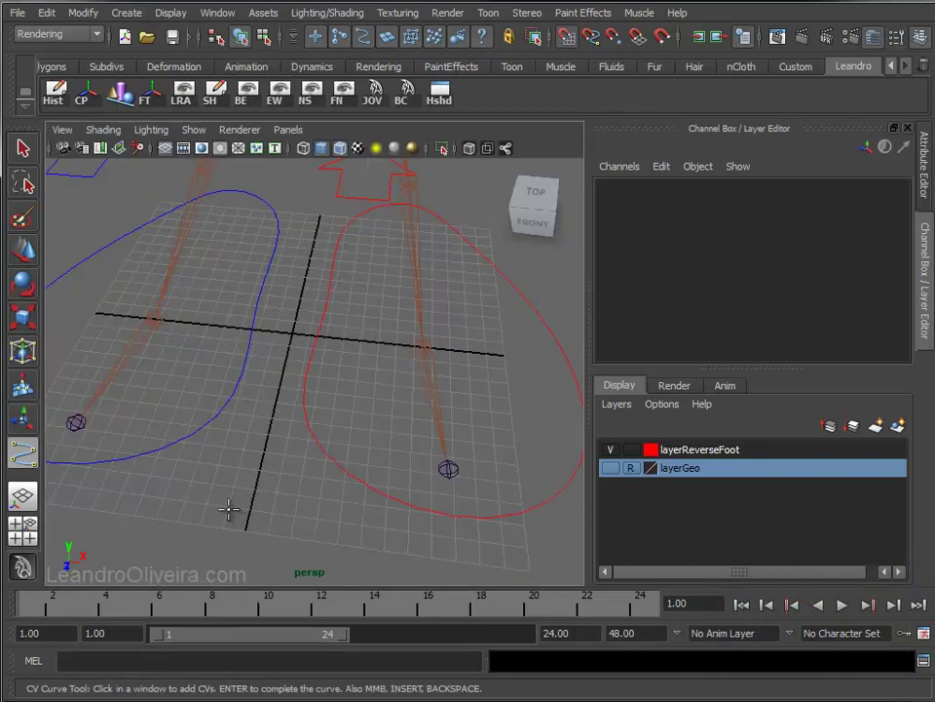
- Draw the small triangular curve1 on the grid and centre its pivot
click(228, 507)
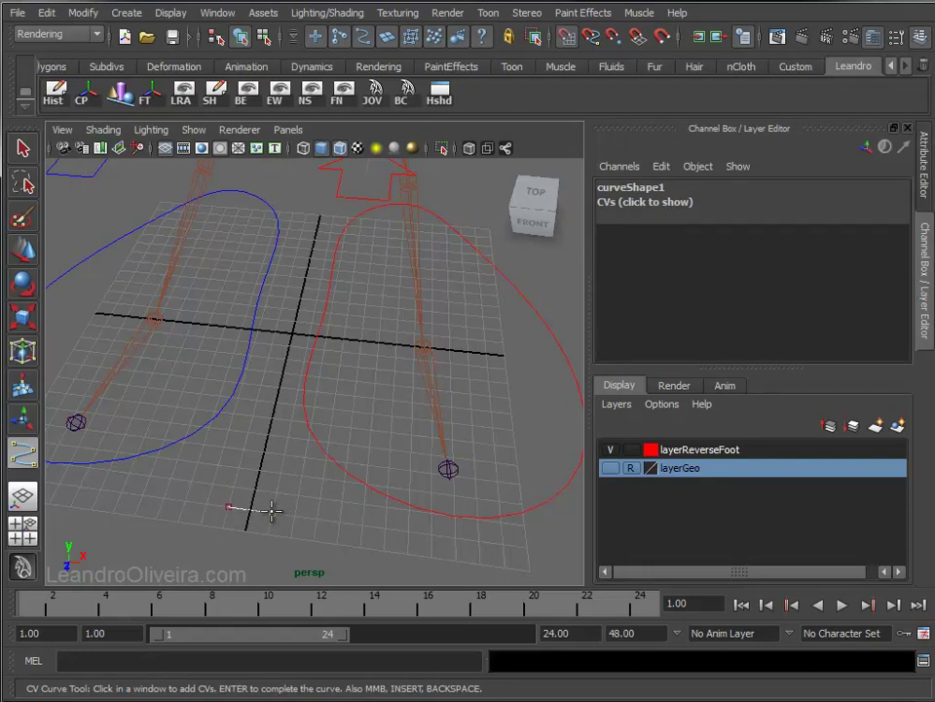
click(229, 506)
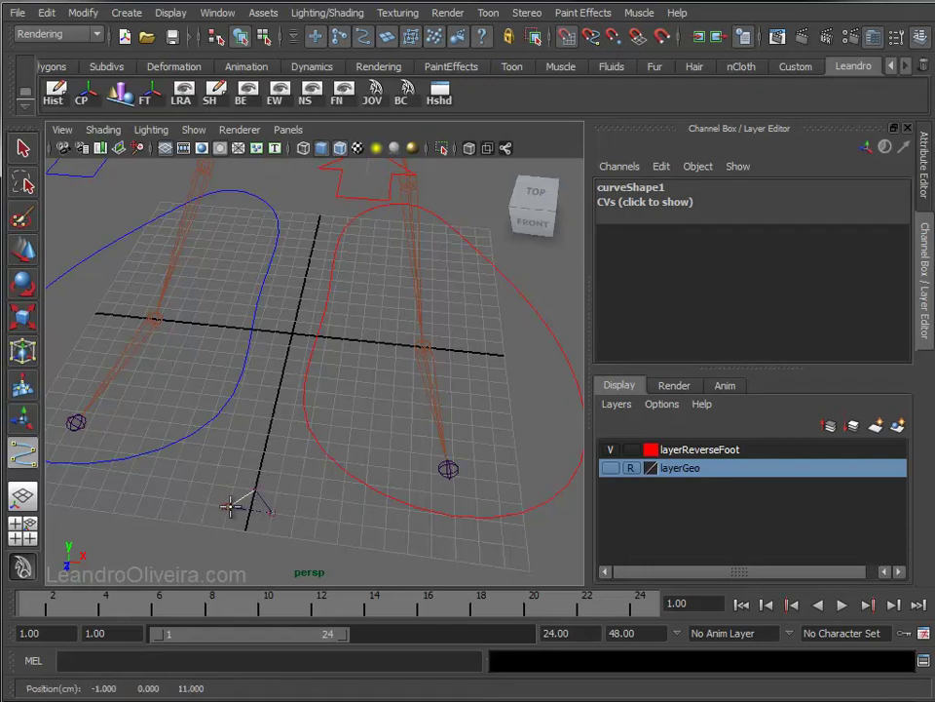
key(q)
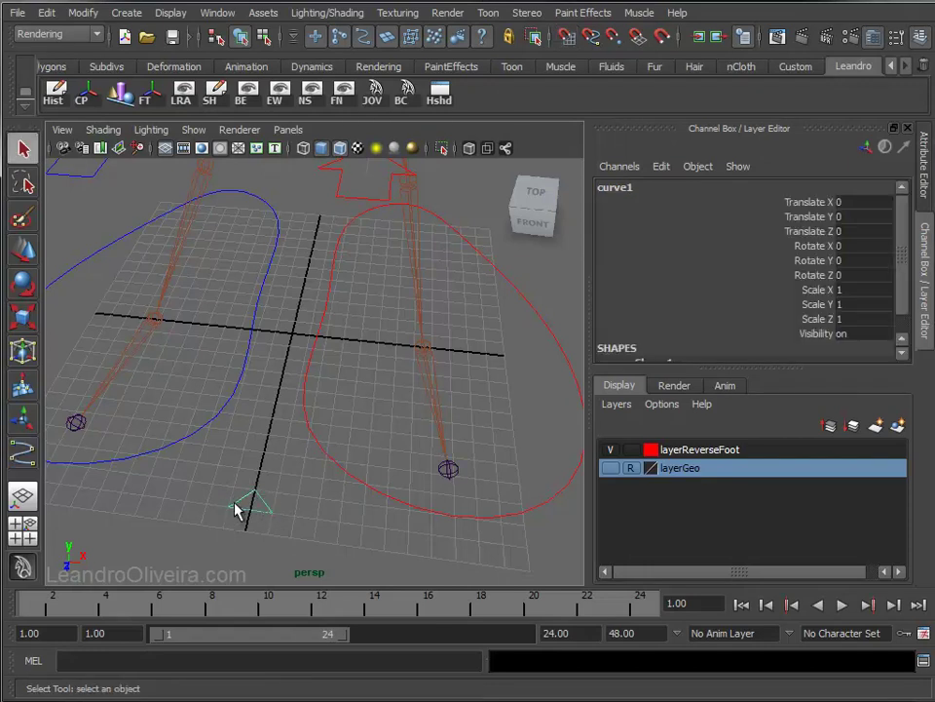
key(w)
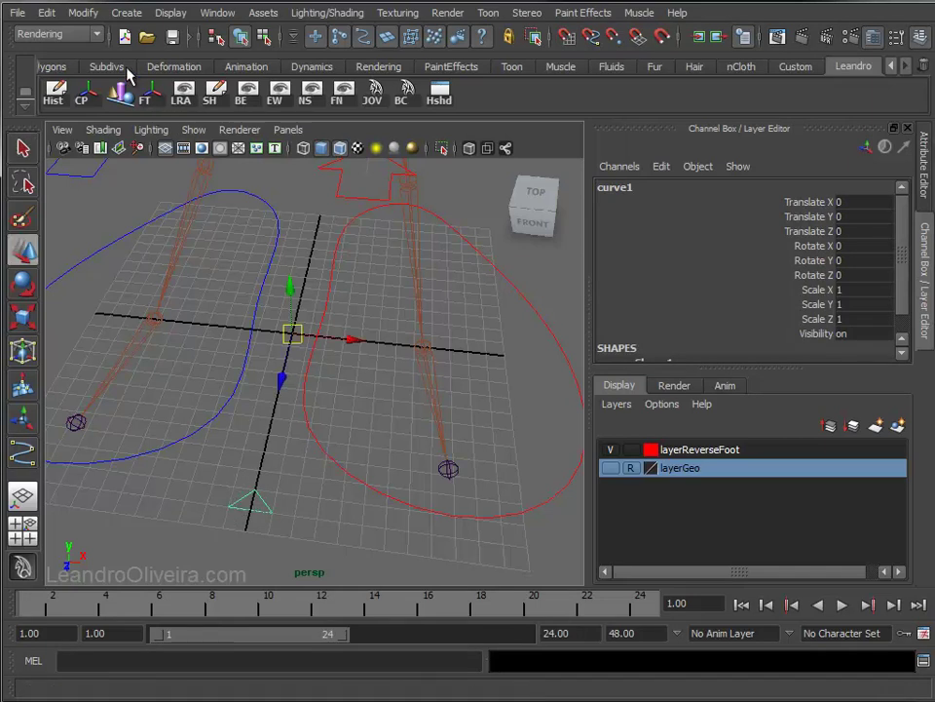
click(78, 12)
mouse_move(128, 96)
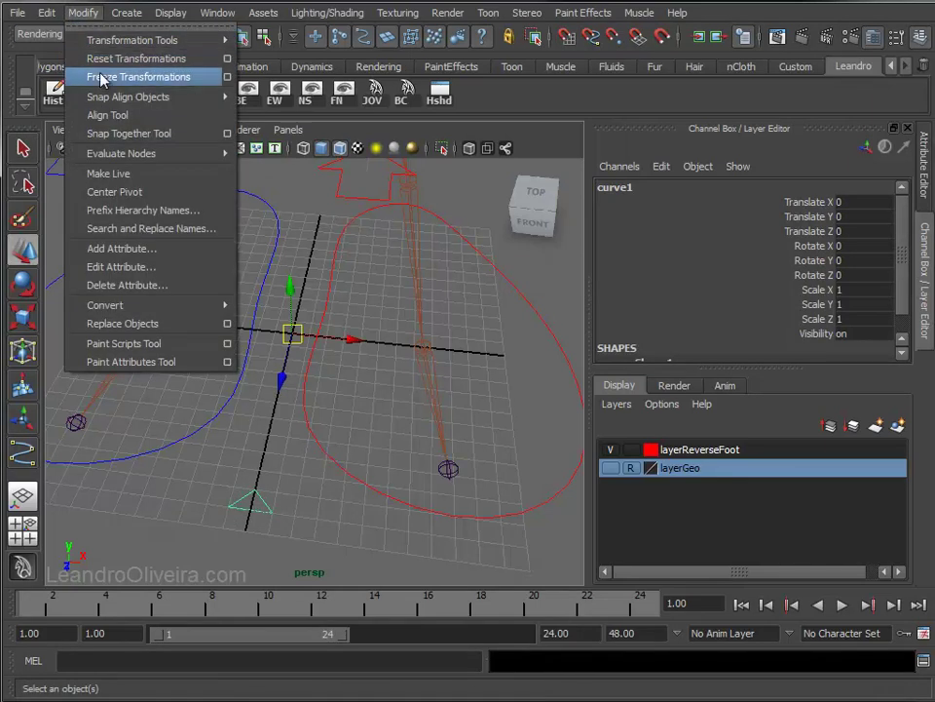
click(97, 192)
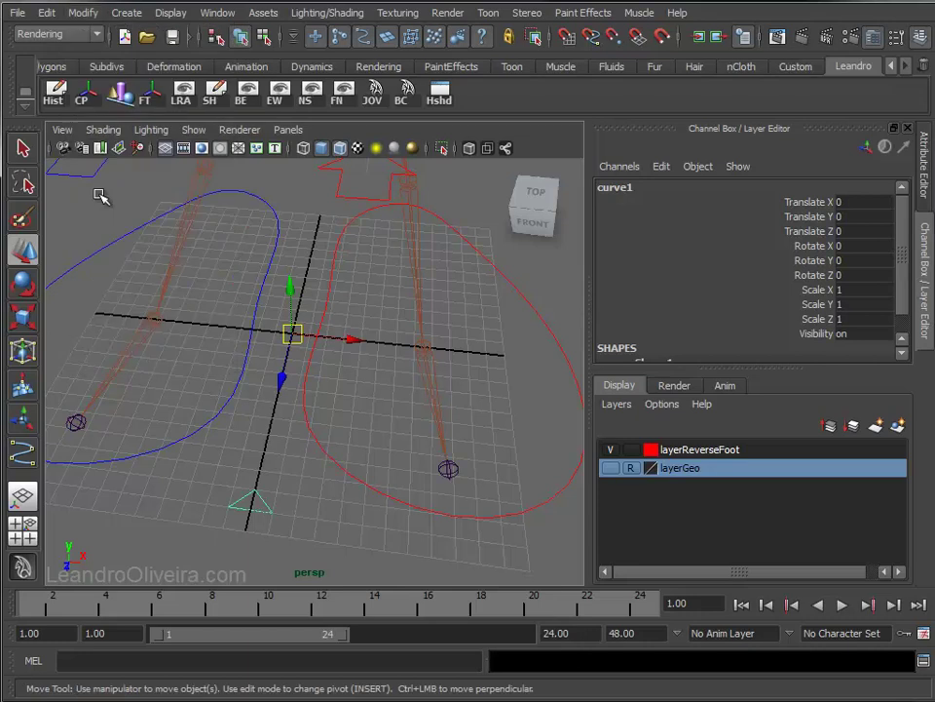
alt+right_drag(272, 410, 289, 341)
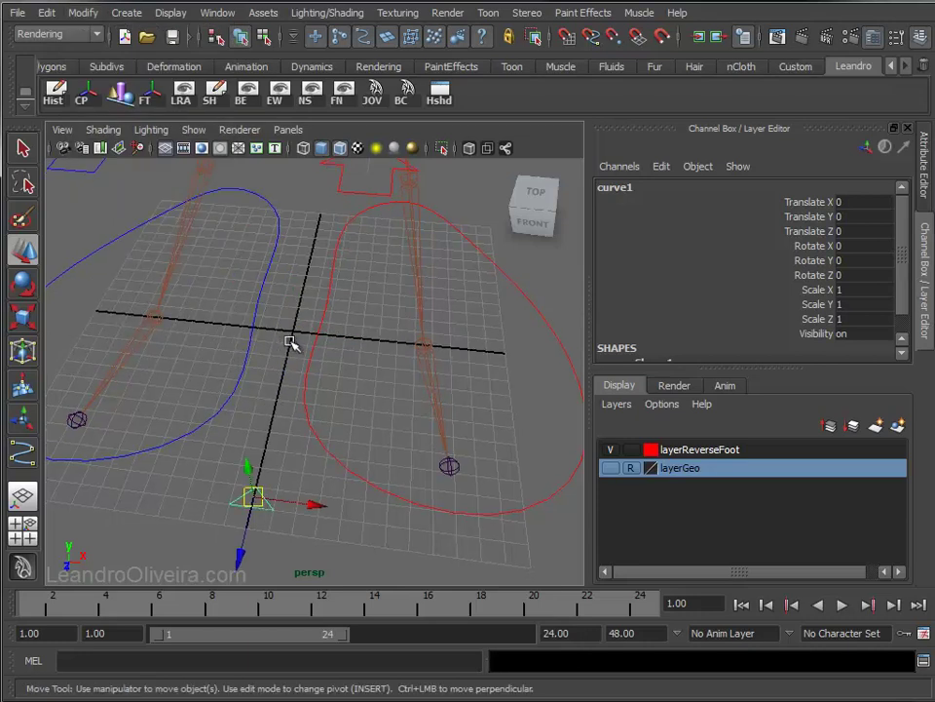
- Frame the rig and drag curve1 up beside it
mouse_move(329, 367)
alt+mouse_down()
mouse_move(235, 365)
mouse_move(284, 371)
mouse_move(263, 345)
mouse_move(403, 397)
alt+mouse_up()
scroll(262, 346, up, 3)
mouse_move(403, 396)
alt+right_down()
mouse_move(455, 371)
mouse_move(397, 349)
mouse_move(366, 314)
alt+right_up()
mouse_move(365, 313)
alt+mouse_down()
mouse_move(324, 324)
mouse_move(316, 203)
alt+mouse_up()
alt+right_drag(233, 238, 371, 290)
alt+drag(371, 290, 225, 441)
mouse_move(225, 440)
alt+right_down()
mouse_move(314, 440)
mouse_move(223, 356)
alt+right_up()
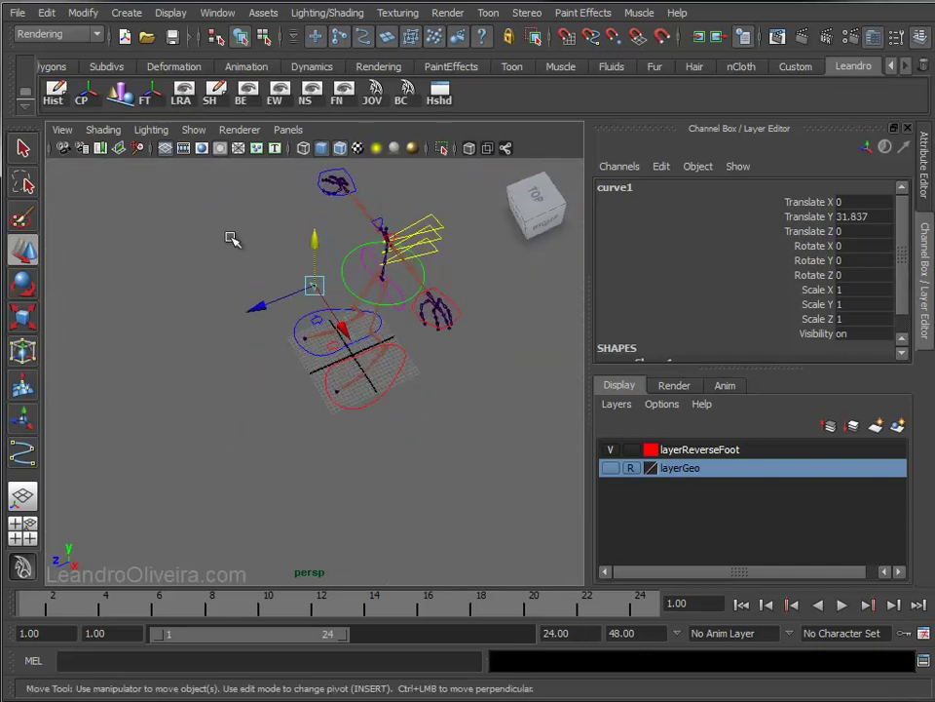
mouse_move(224, 357)
alt+mouse_down()
mouse_move(261, 322)
mouse_move(252, 384)
mouse_move(146, 407)
alt+mouse_up()
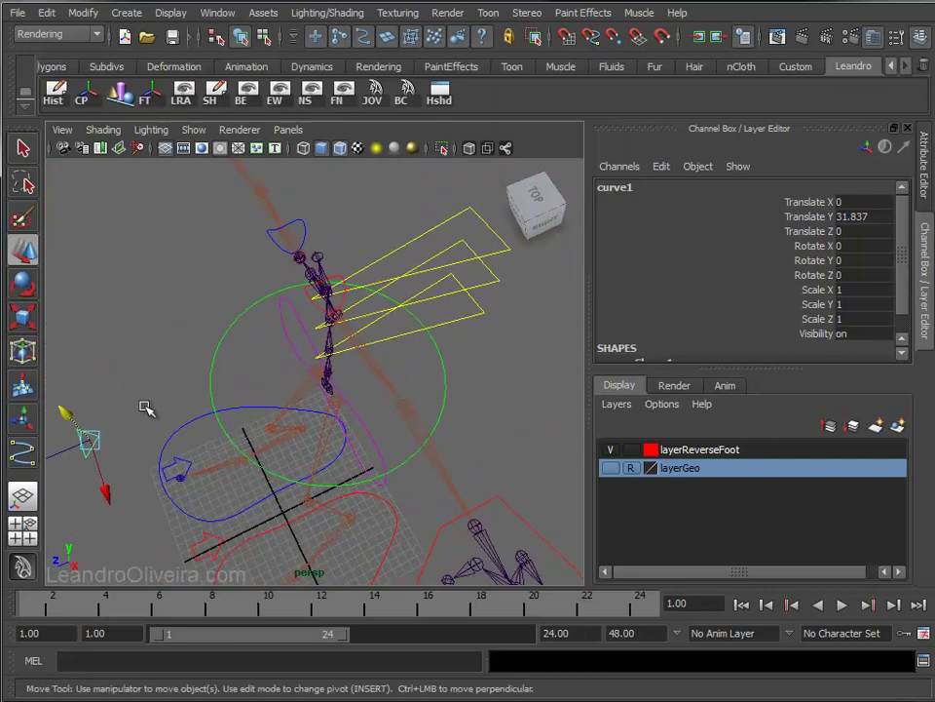
mouse_move(89, 437)
mouse_down()
mouse_move(405, 431)
mouse_move(401, 359)
mouse_move(375, 347)
mouse_up()
- Push curve1 back along Z to Translate 8.496, 37.313, -24.179
mouse_move(374, 347)
alt+right_down()
mouse_move(282, 469)
mouse_move(267, 459)
alt+right_up()
mouse_move(267, 459)
alt+mouse_down()
mouse_move(384, 451)
mouse_move(372, 447)
alt+mouse_up()
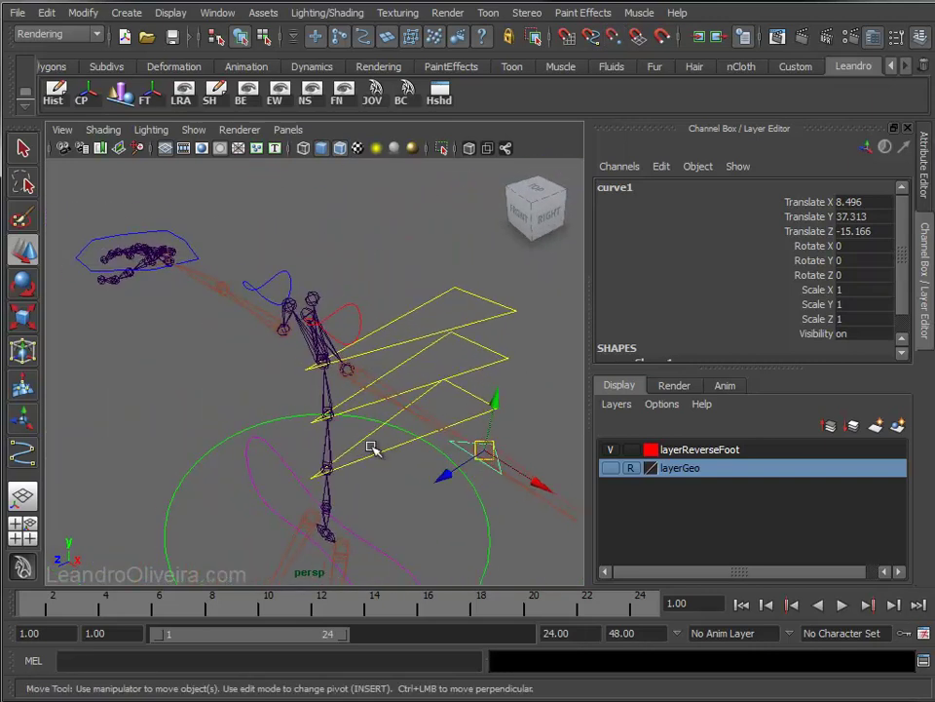
drag(443, 476, 532, 397)
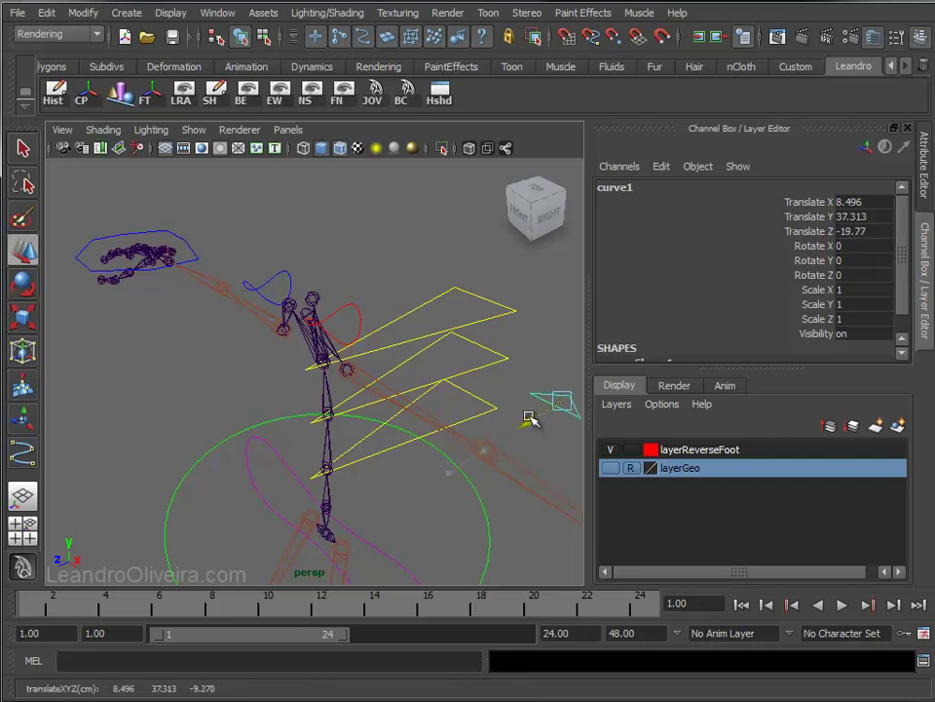
alt+middle_drag(532, 396, 323, 369)
- Rotate curve1 so its Rotate Y is 180
key(e)
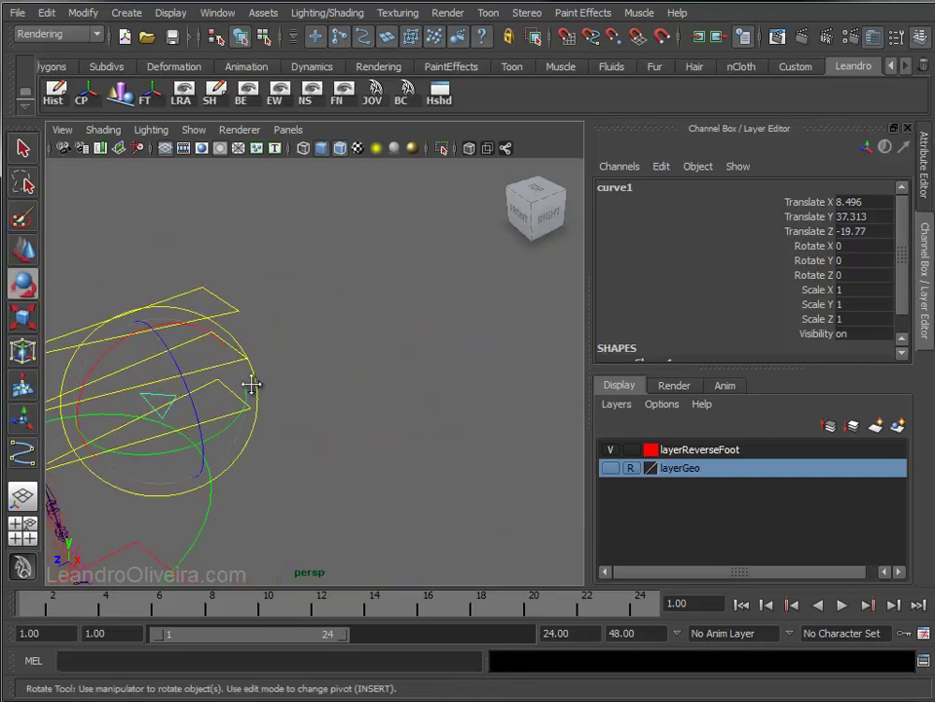
alt+middle_drag(253, 382, 400, 426)
mouse_move(474, 444)
mouse_down()
mouse_move(574, 449)
mouse_move(639, 328)
mouse_up()
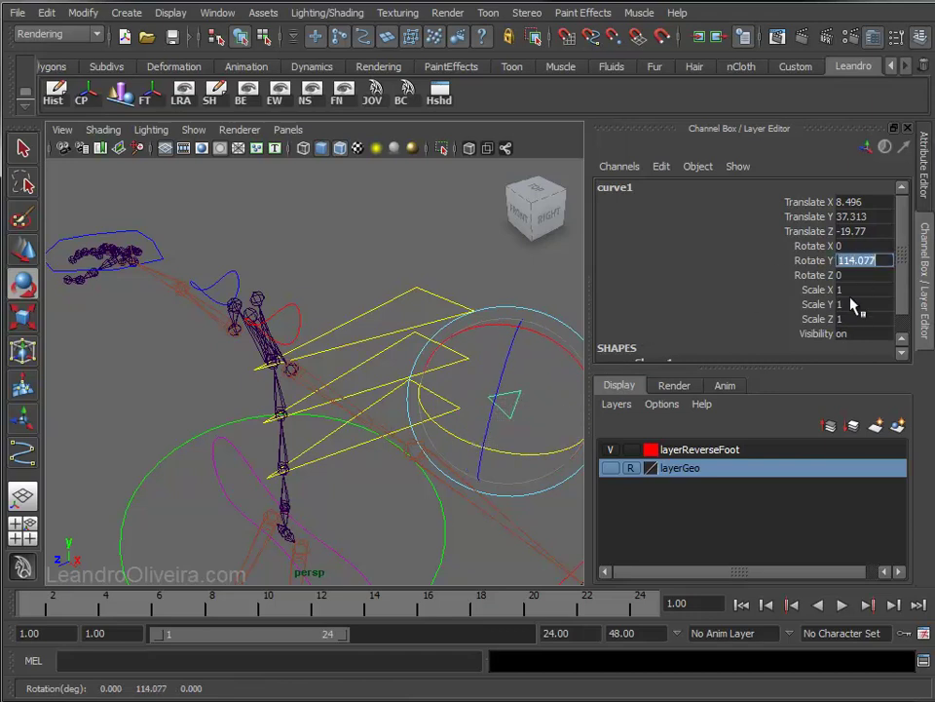
text(0)
key(Return)
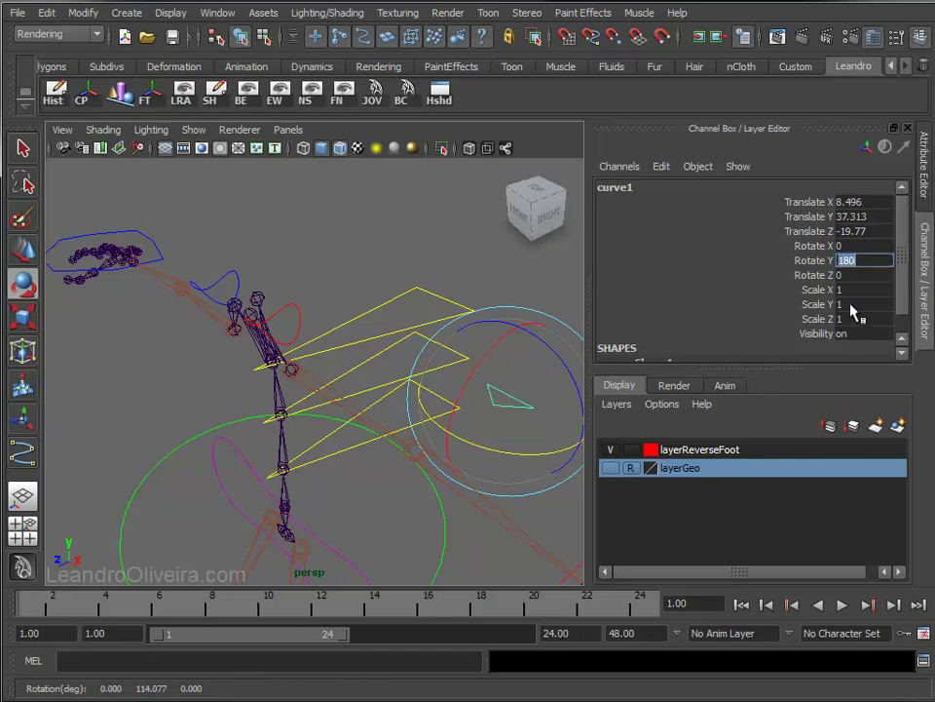
- Reselect curve1 with the Move tool active to check its placement
click(417, 239)
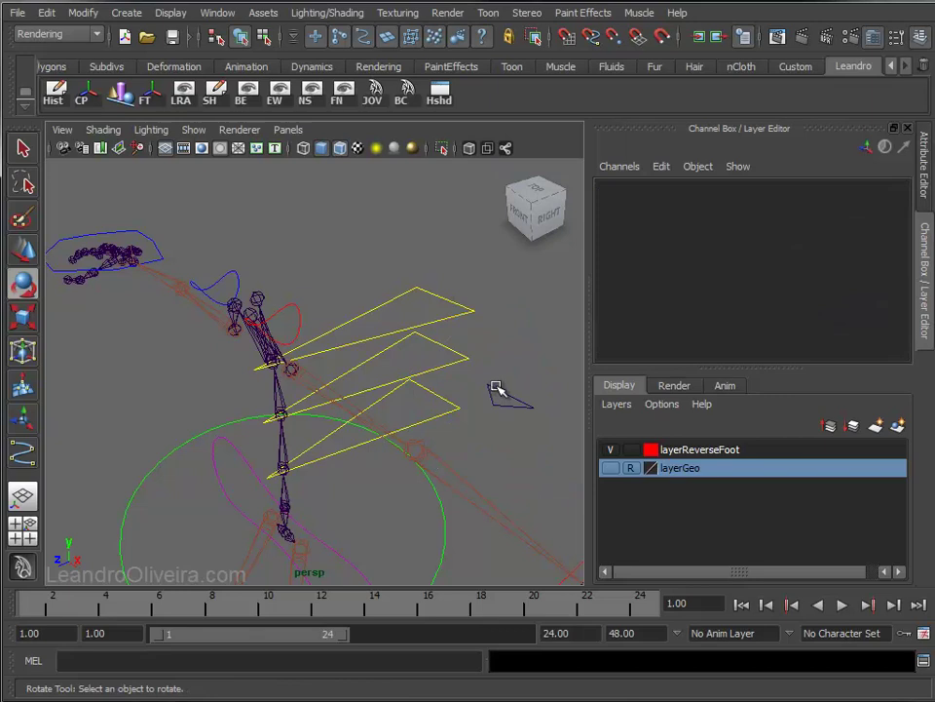
click(497, 388)
mouse_move(435, 282)
alt+mouse_down()
mouse_move(401, 347)
mouse_move(340, 348)
mouse_move(380, 312)
mouse_move(221, 334)
mouse_move(291, 335)
mouse_move(326, 376)
mouse_move(391, 295)
mouse_move(351, 280)
mouse_move(371, 327)
mouse_move(415, 323)
mouse_move(385, 333)
alt+mouse_up()
key(w)
mouse_move(385, 333)
alt+middle_down()
mouse_move(367, 354)
mouse_move(371, 259)
alt+middle_up()
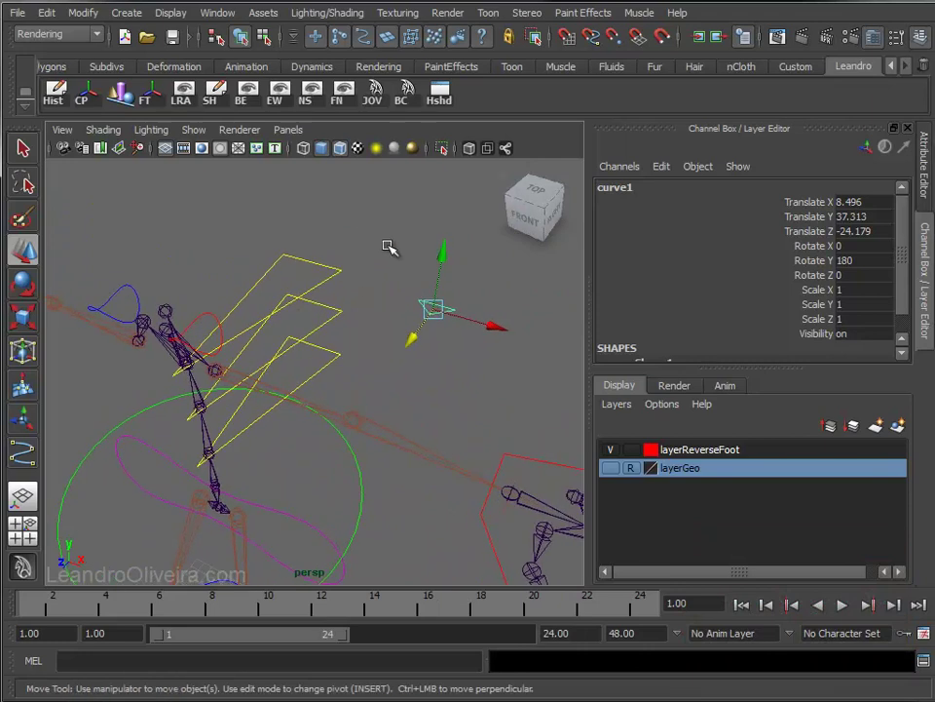
click(389, 248)
click(436, 309)
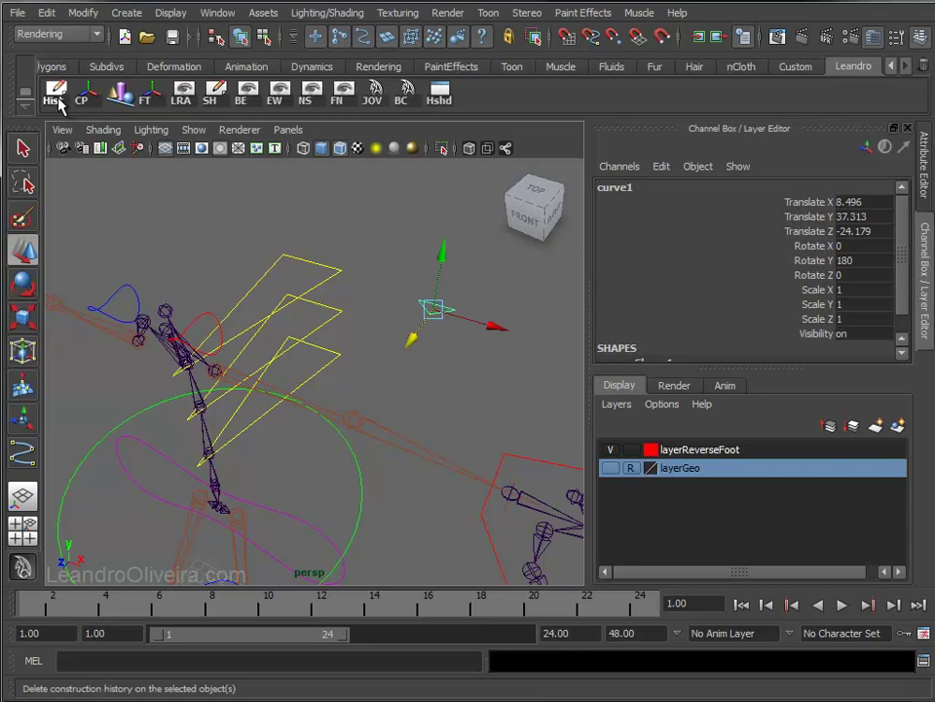
- Delete the curve's construction history and freeze its transforms to zero
click(51, 17)
click(248, 218)
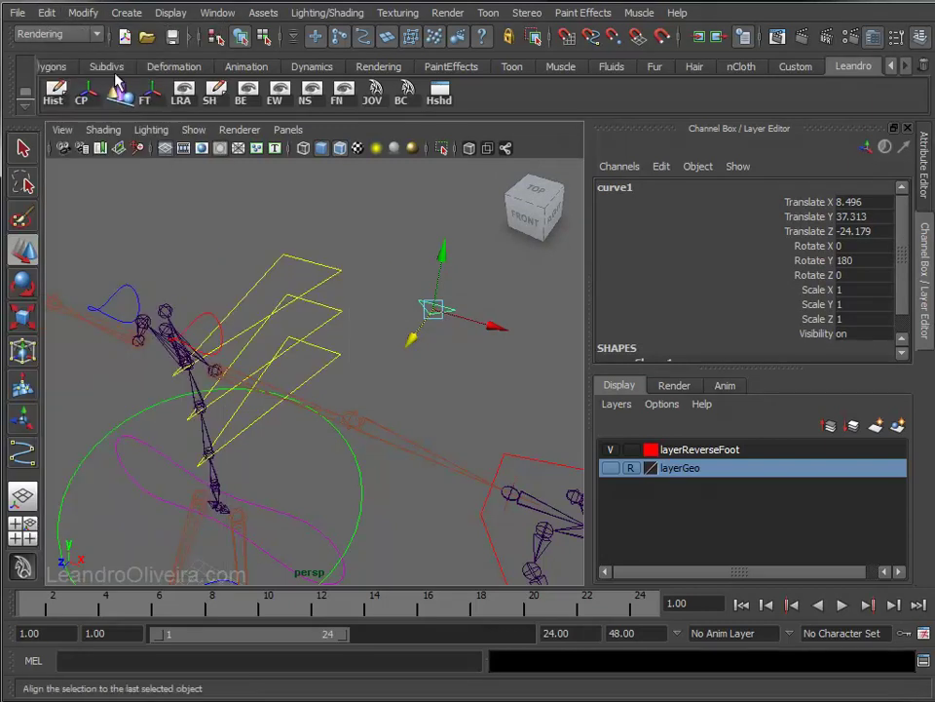
click(92, 12)
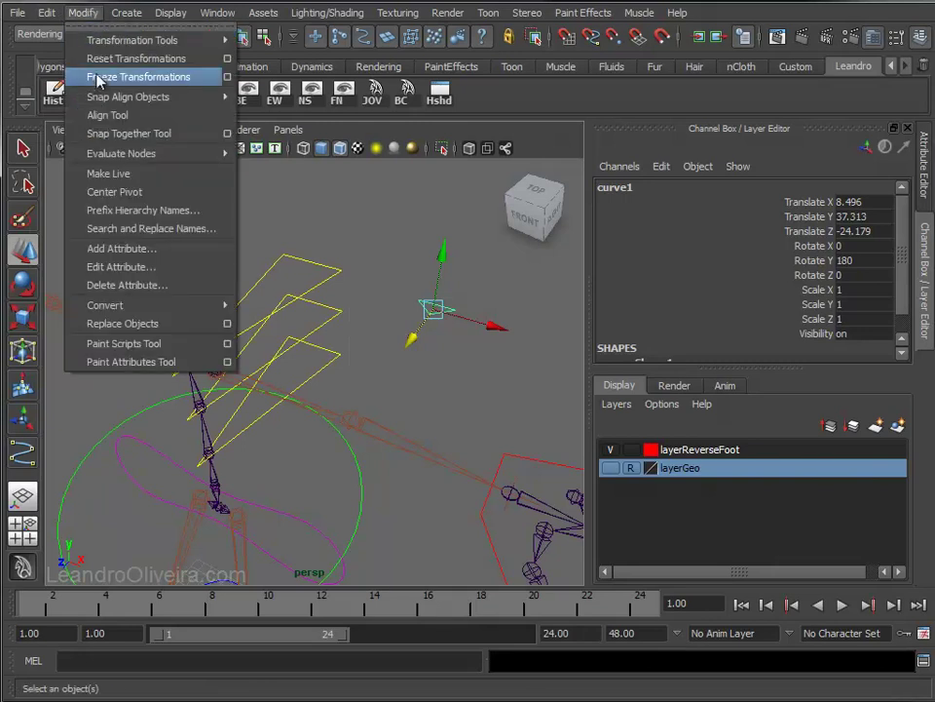
click(150, 79)
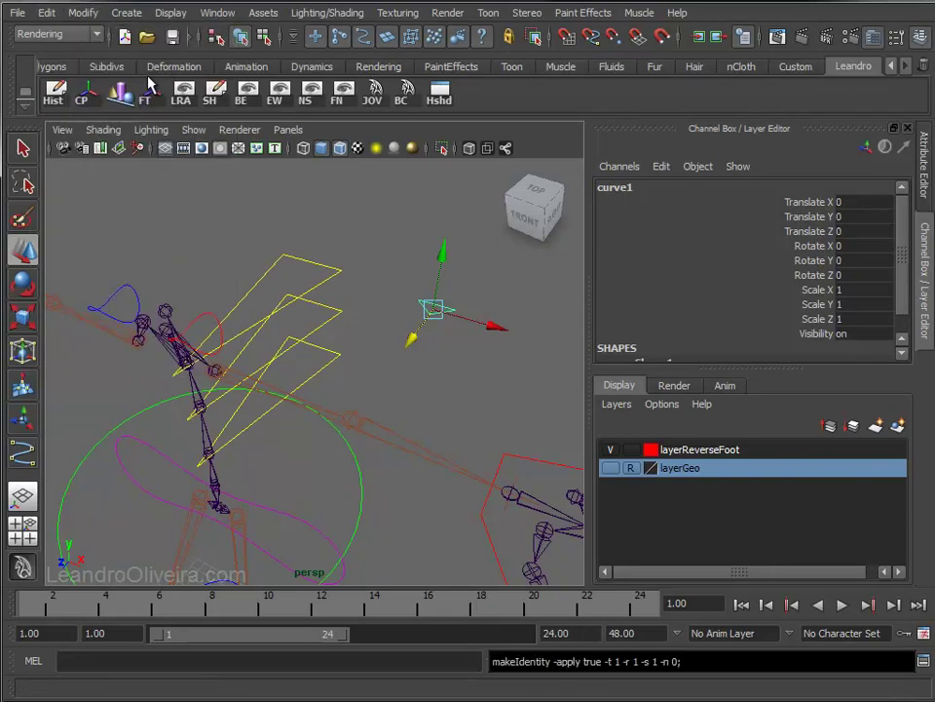
- Rename curve1 to ctrl_l_Elbow in the Channel Box
mouse_move(365, 306)
alt+mouse_down()
mouse_move(334, 303)
mouse_move(347, 312)
alt+mouse_up()
alt+right_drag(347, 311, 359, 347)
mouse_move(359, 347)
alt+middle_down()
mouse_move(371, 330)
mouse_move(334, 322)
alt+middle_up()
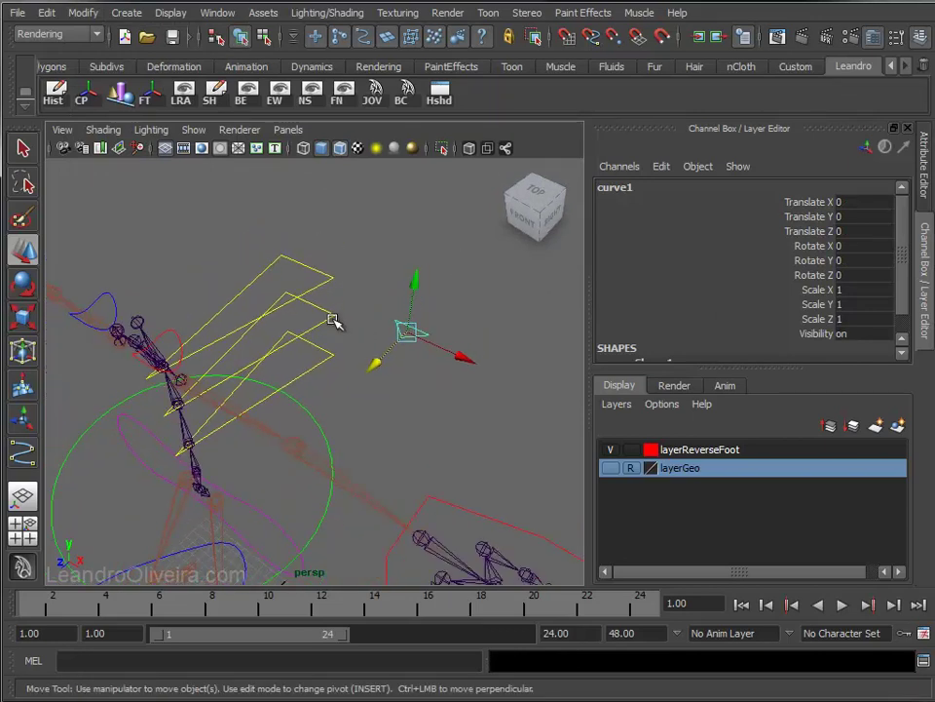
double_click(605, 188)
text(ctl_l_Elbow)
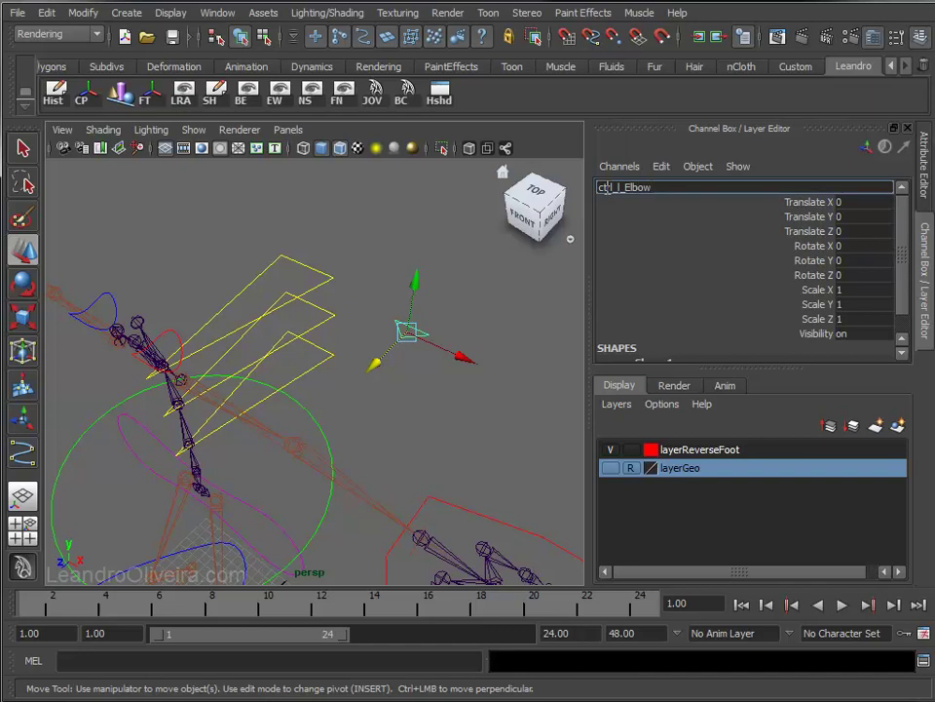
key(Return)
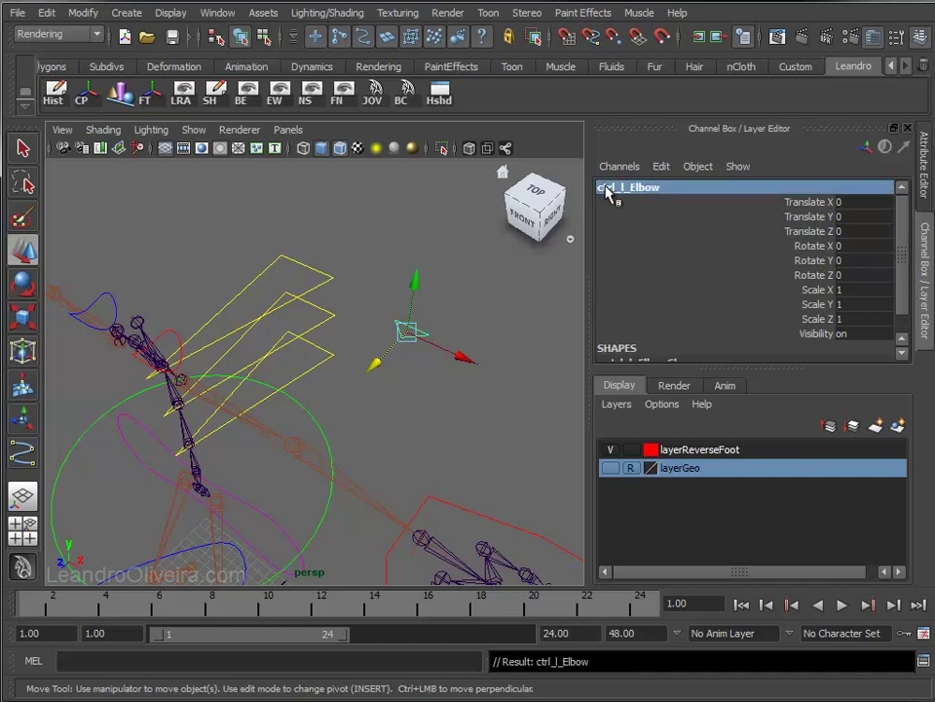
mouse_move(409, 329)
alt+mouse_down()
mouse_move(349, 309)
mouse_move(378, 309)
mouse_move(366, 303)
alt+mouse_up()
- Duplicate the elbow control and move the copy to Translate X -16.992
click(45, 13)
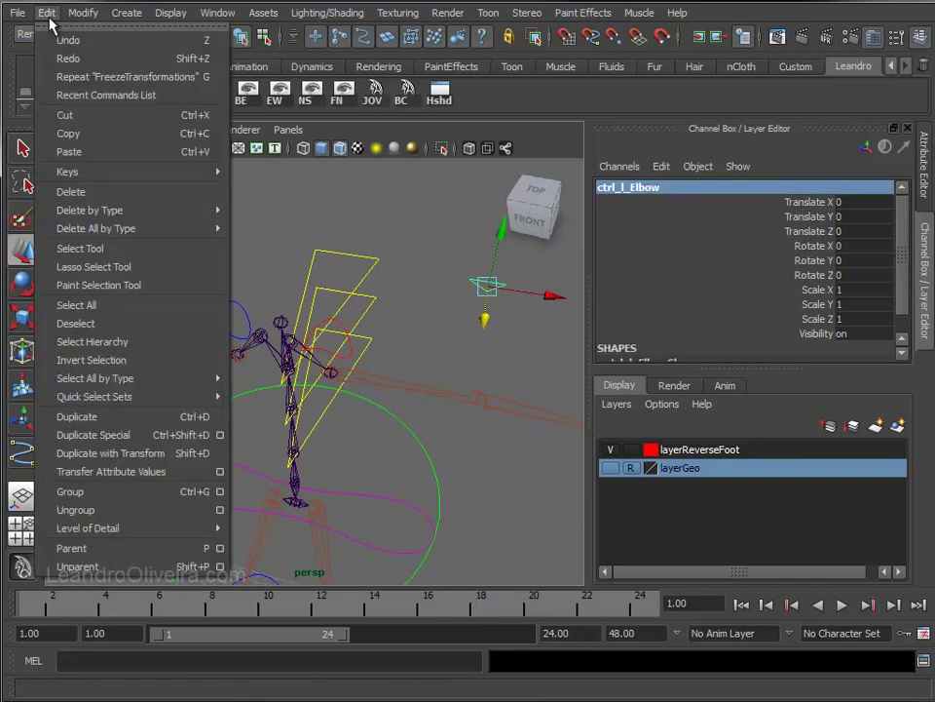
click(78, 416)
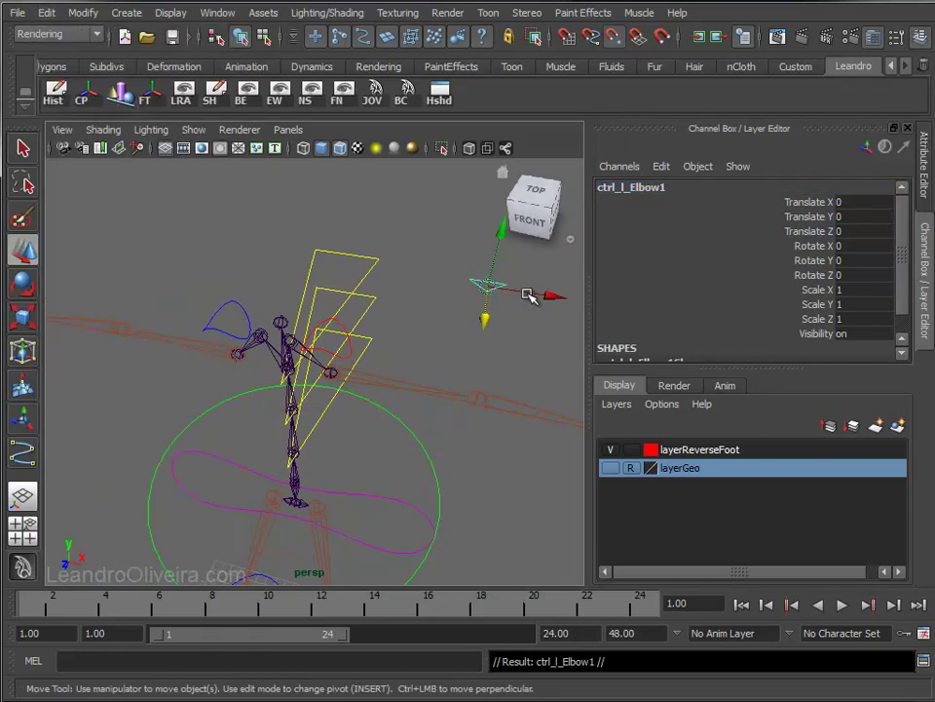
drag(529, 295, 529, 295)
middle_drag(409, 293, 167, 334)
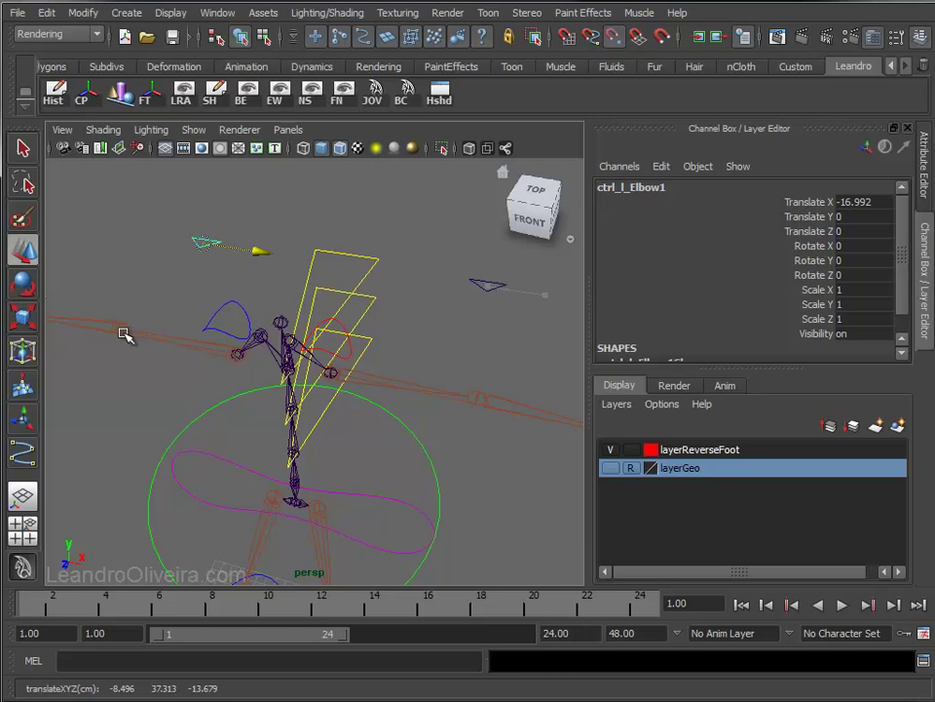
mouse_move(125, 327)
alt+mouse_down()
mouse_move(307, 317)
mouse_move(201, 326)
mouse_move(233, 292)
alt+mouse_up()
- Rename the duplicate to ctrl_r_Elbow
double_click(627, 187)
text(r)
key(Return)
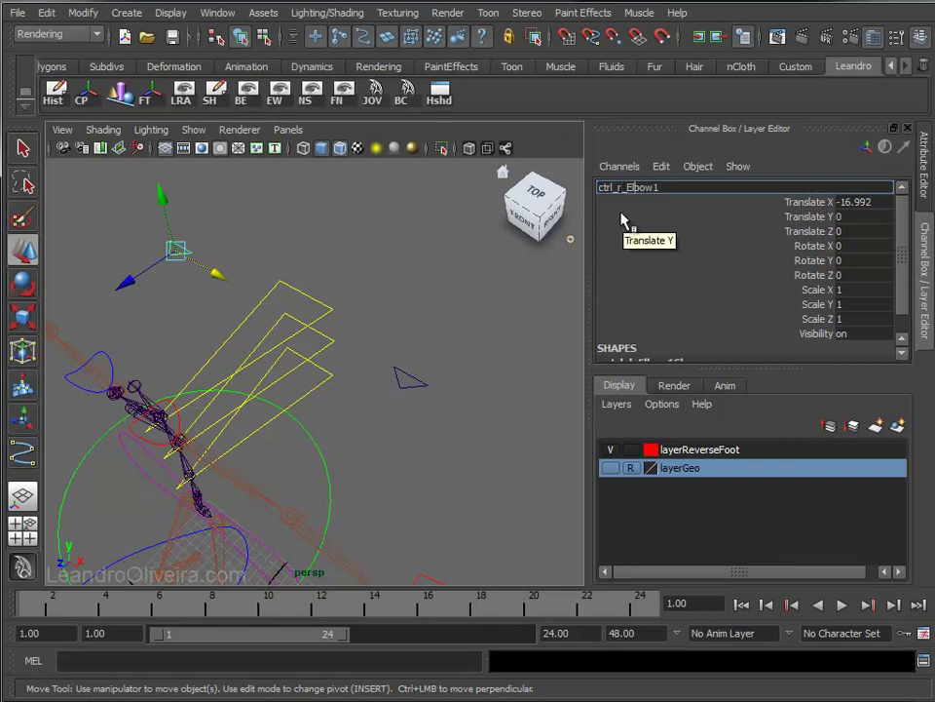
key(BackSpace)
key(Return)
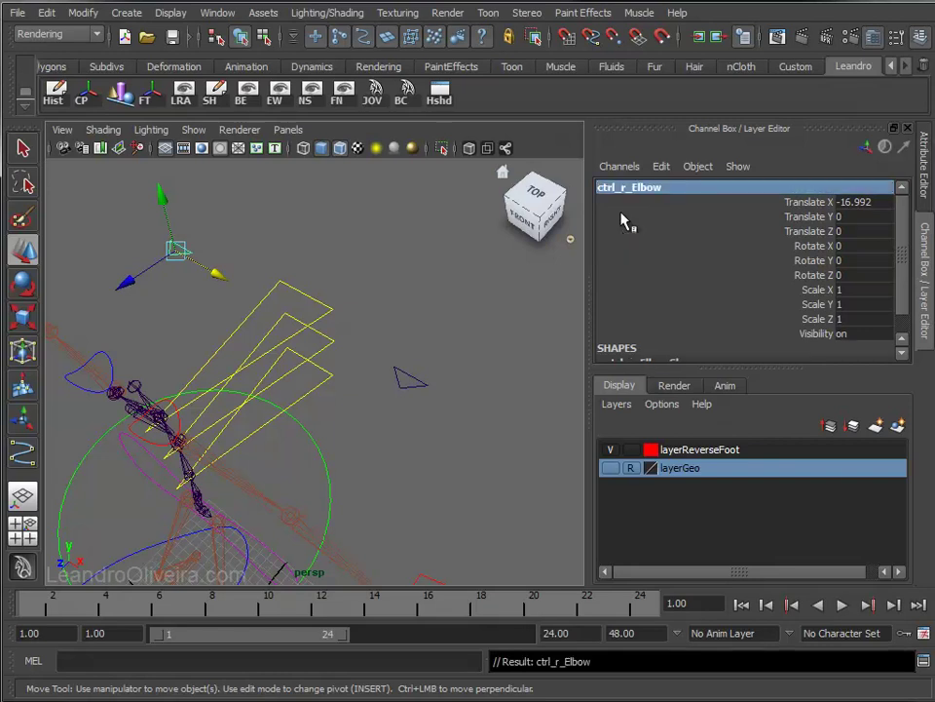
scroll(243, 272, down, 3)
alt+drag(243, 272, 296, 246)
- Select ctrl_l_Elbow and show its full attributes
click(379, 300)
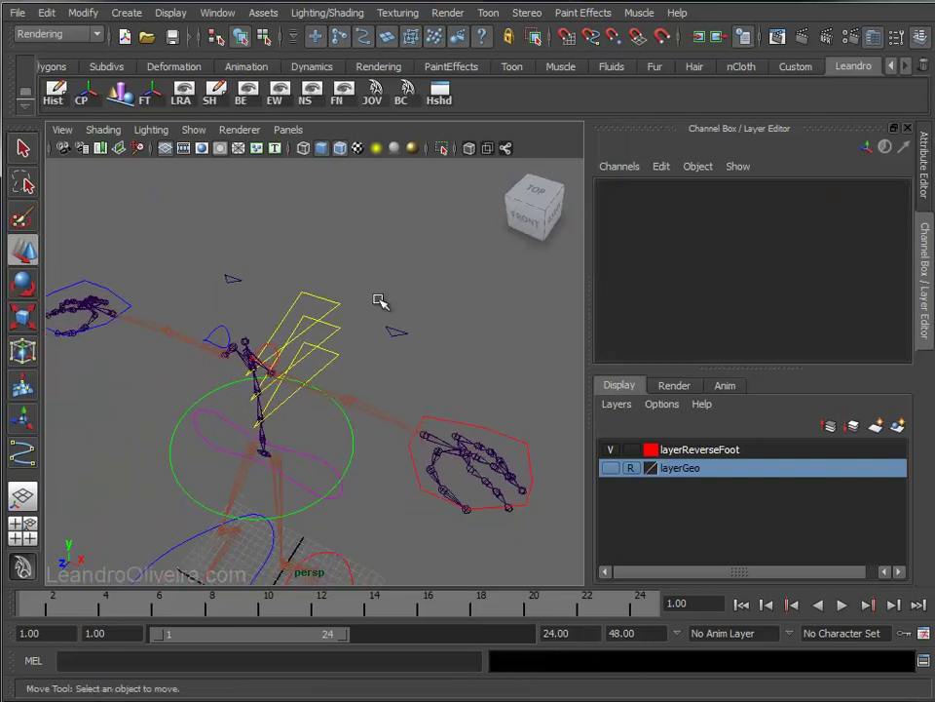
click(394, 332)
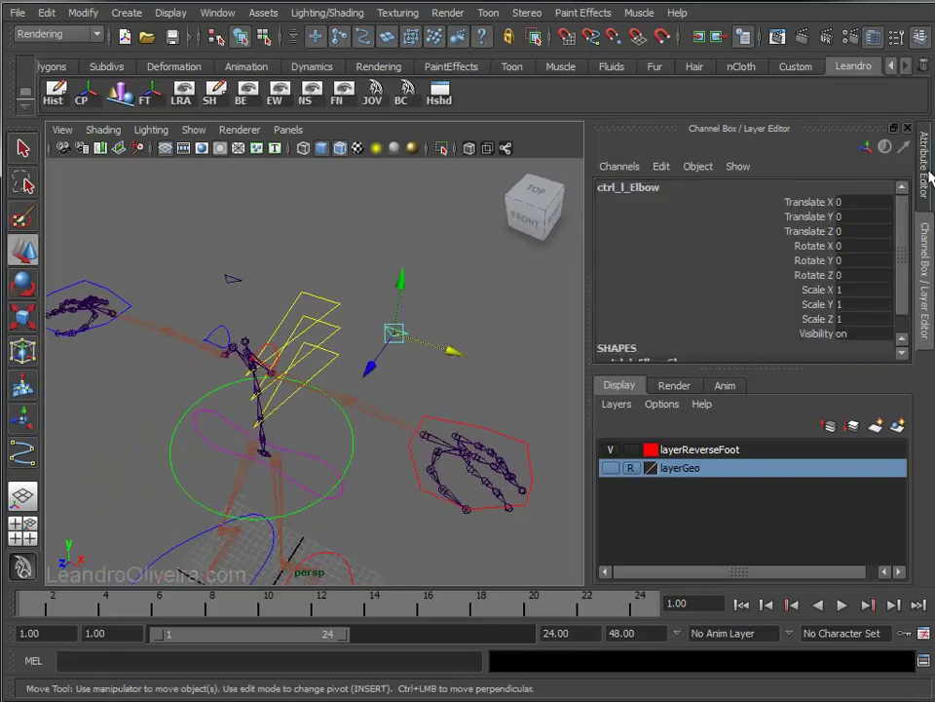
click(926, 168)
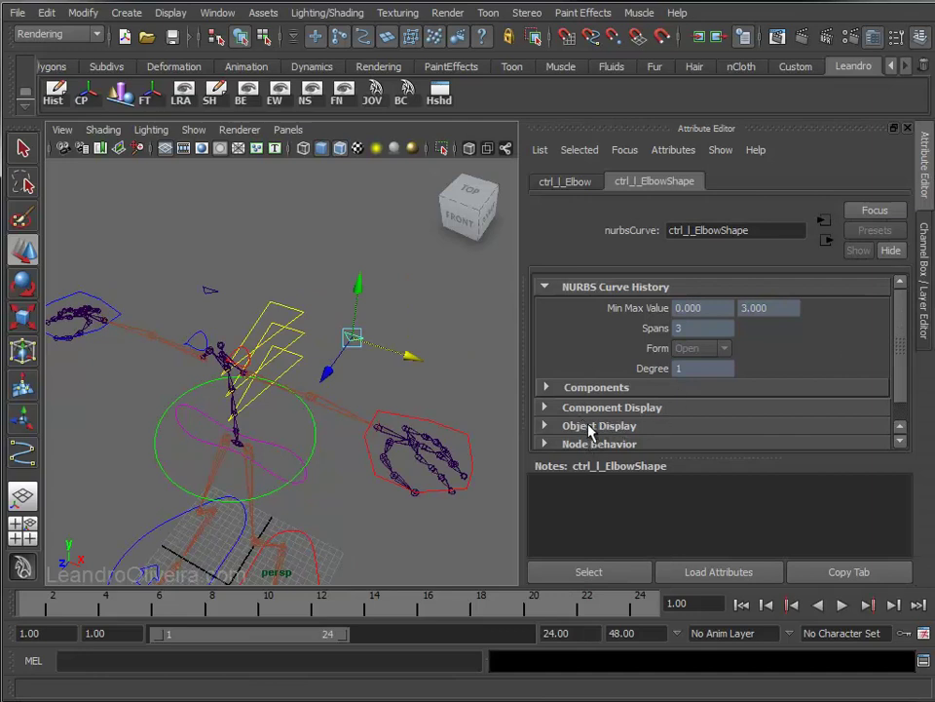
- Enable drawing overrides on ctrl_l_Elbow's shape and set its colour to red
drag(903, 338, 898, 385)
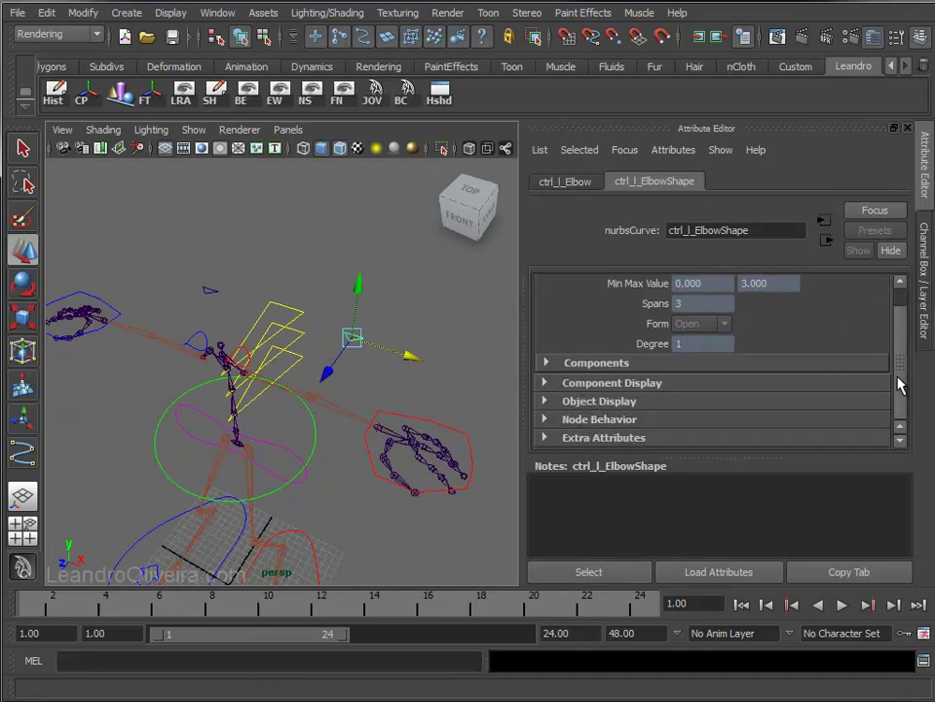
click(545, 402)
drag(898, 341, 893, 392)
click(546, 401)
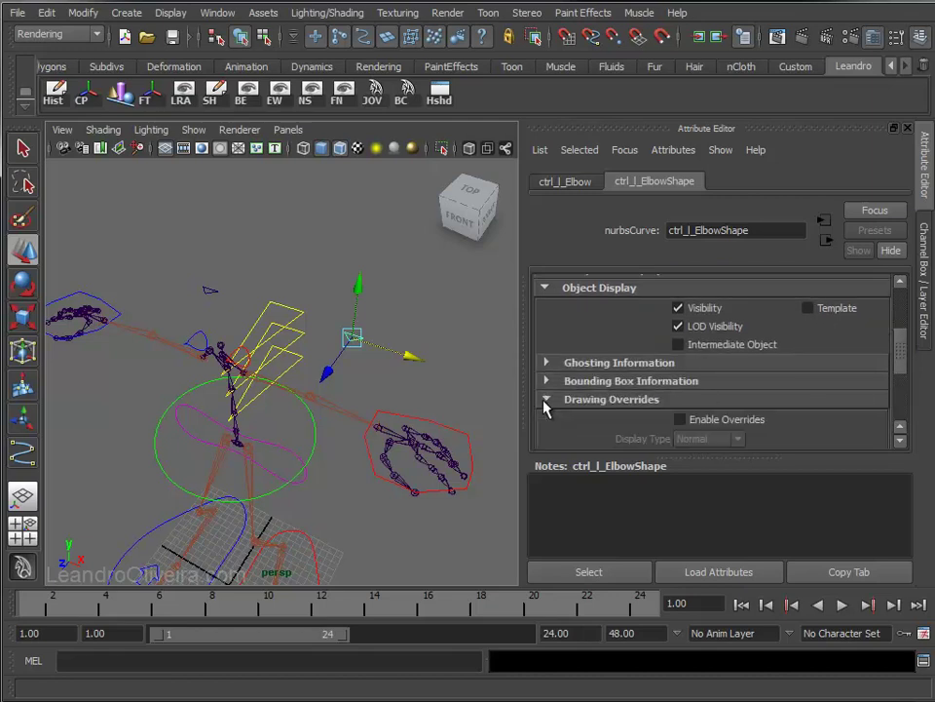
drag(902, 357, 902, 390)
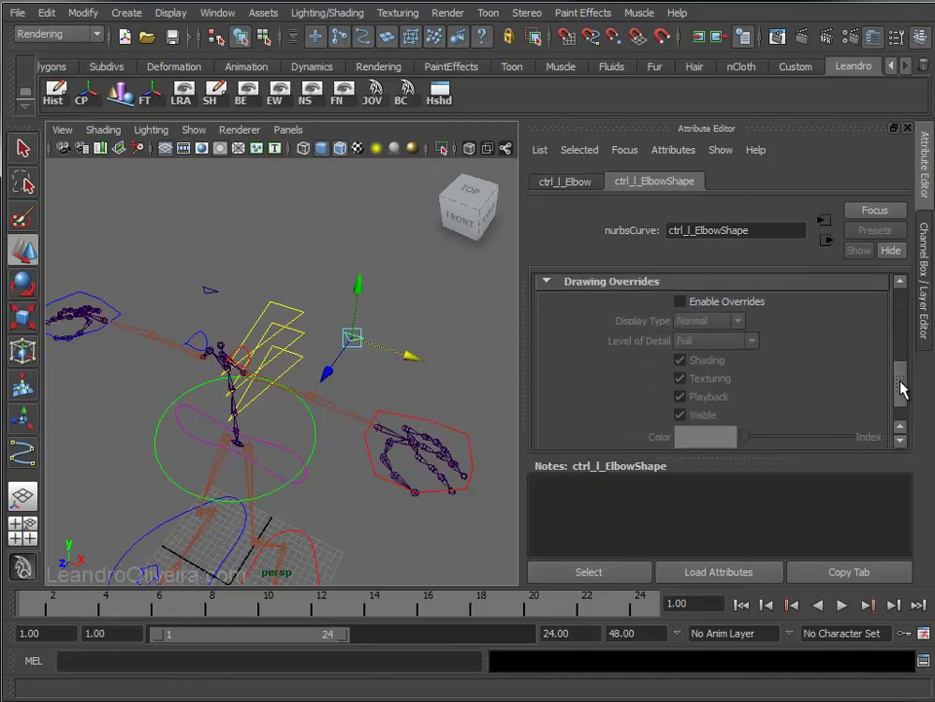
click(679, 302)
drag(741, 436, 789, 437)
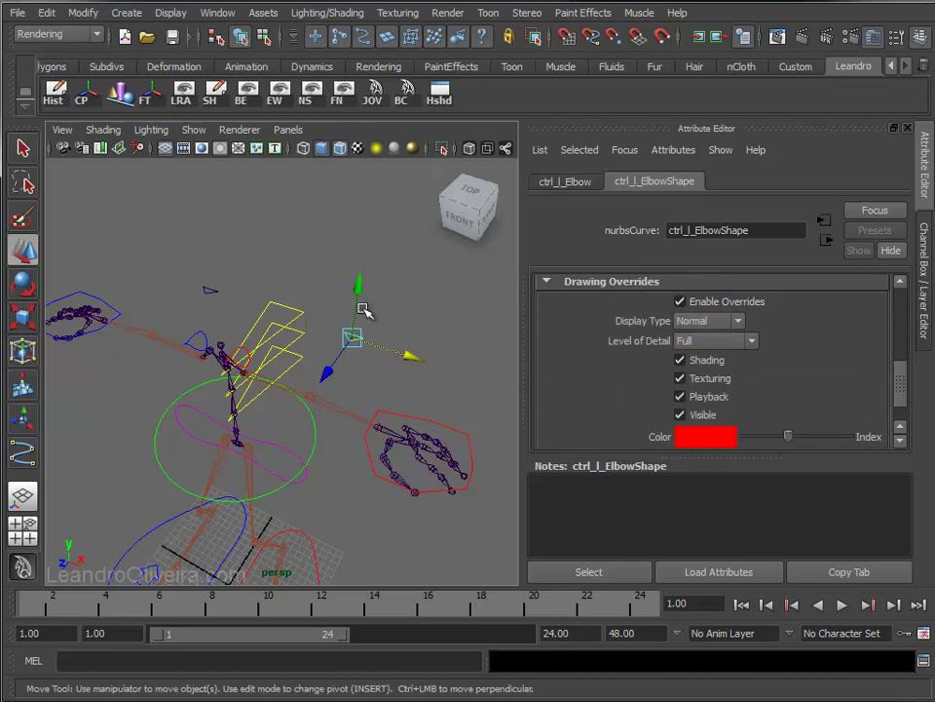
- Enable drawing overrides on ctrl_r_Elbow and set its colour to blue
click(211, 290)
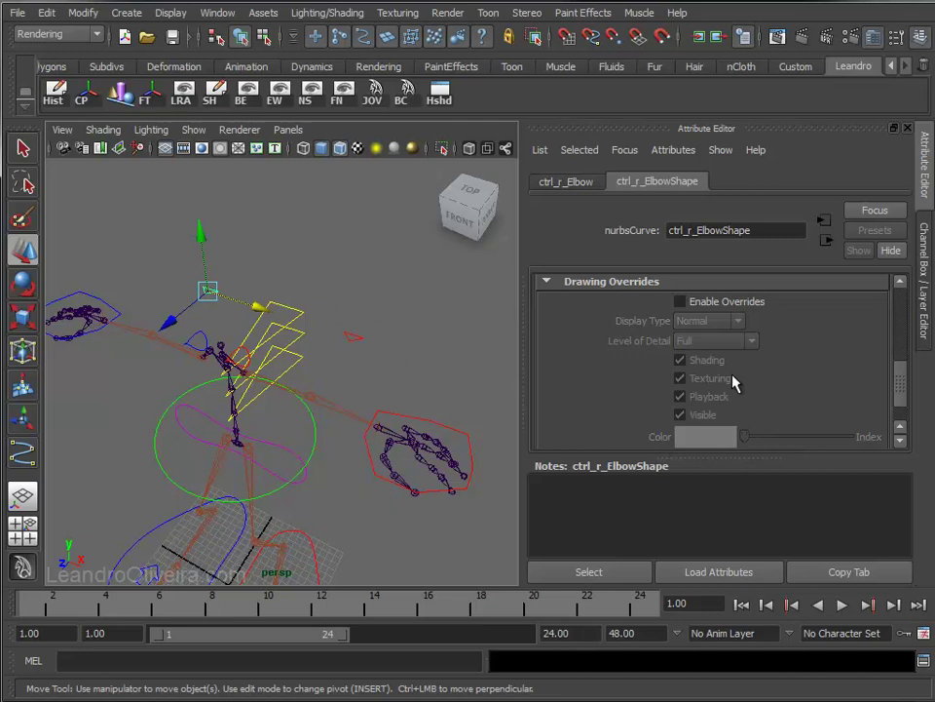
click(715, 308)
drag(744, 435, 765, 437)
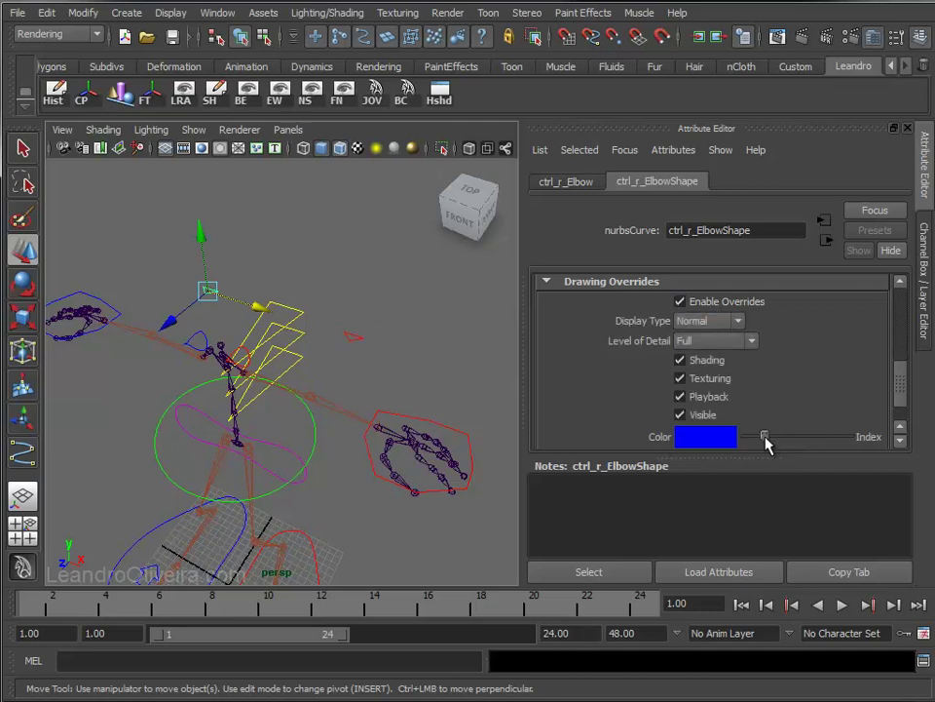
- Deselect everything and save the scene with Ctrl+S
click(402, 313)
alt+drag(403, 313, 324, 278)
alt+right_drag(323, 277, 323, 223)
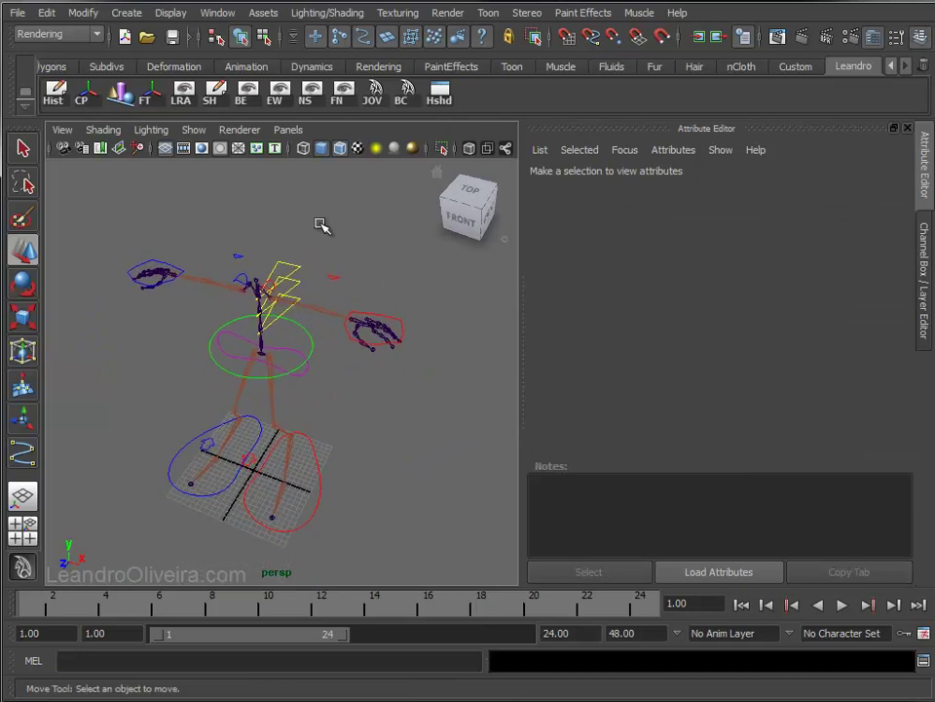
key(ctrl+s)
- Inspect the red left and blue right elbow controls up close
mouse_move(276, 339)
alt+right_down()
mouse_move(313, 313)
mouse_move(336, 313)
mouse_move(322, 308)
alt+right_up()
click(325, 280)
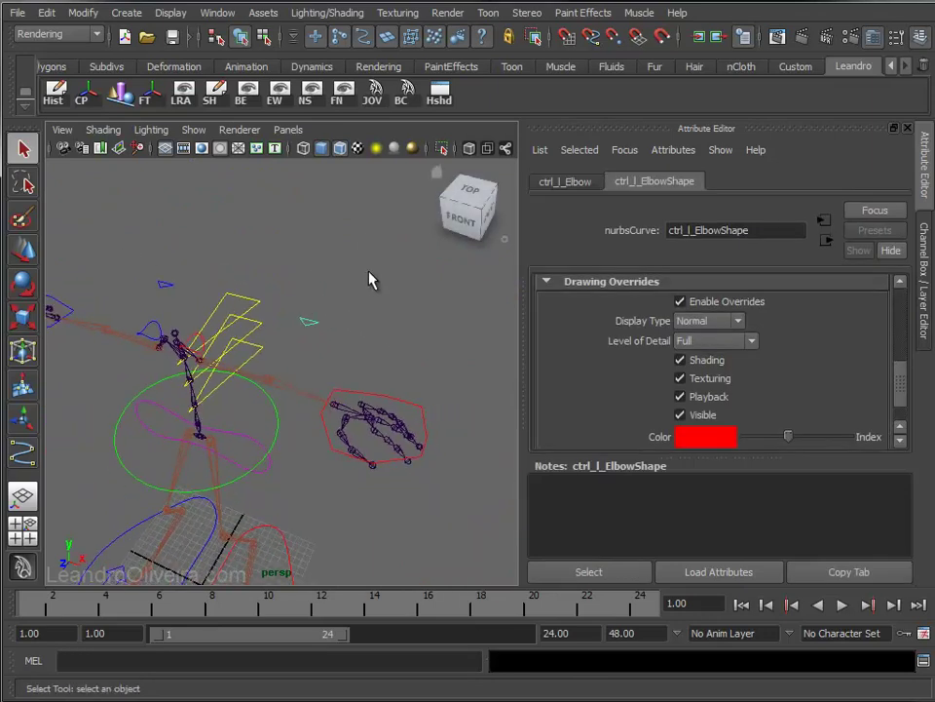
alt+right_drag(246, 271, 303, 340)
alt+middle_drag(310, 338, 250, 315)
alt+drag(258, 323, 404, 380)
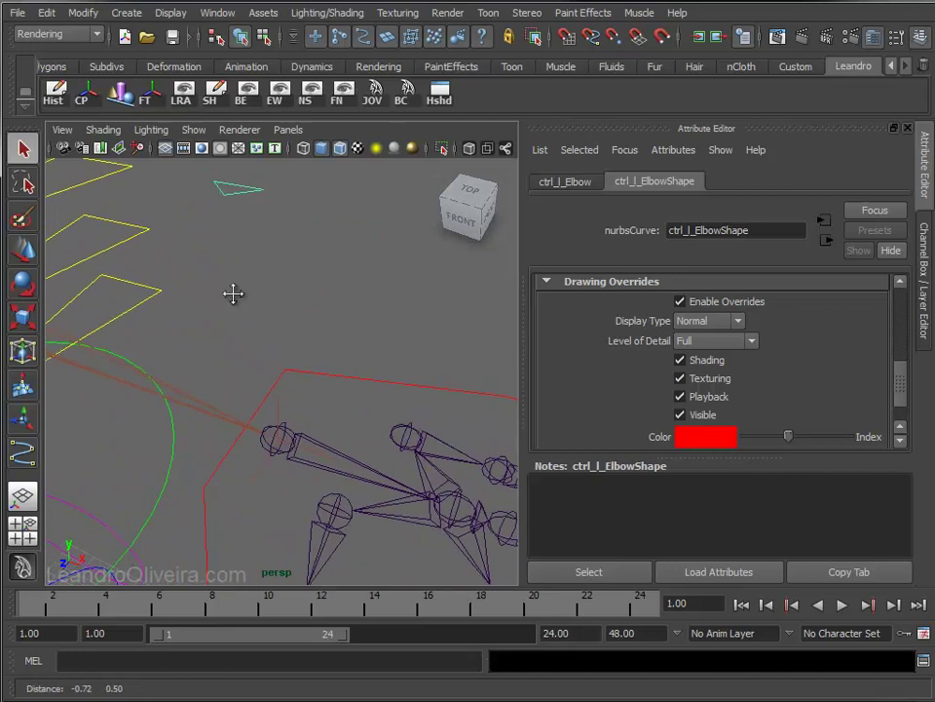
click(236, 293)
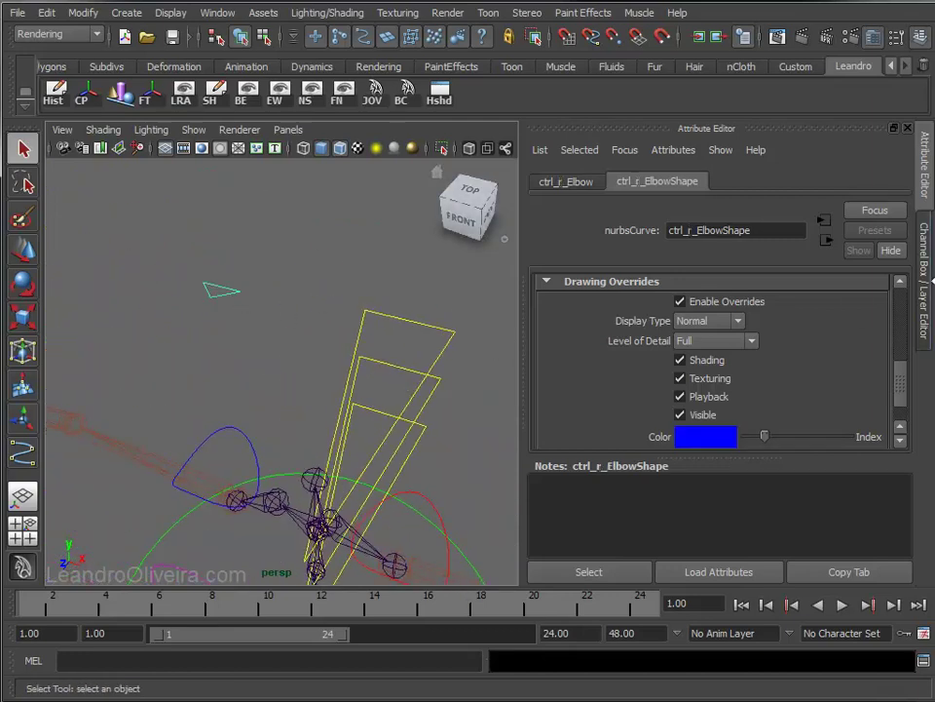
click(926, 251)
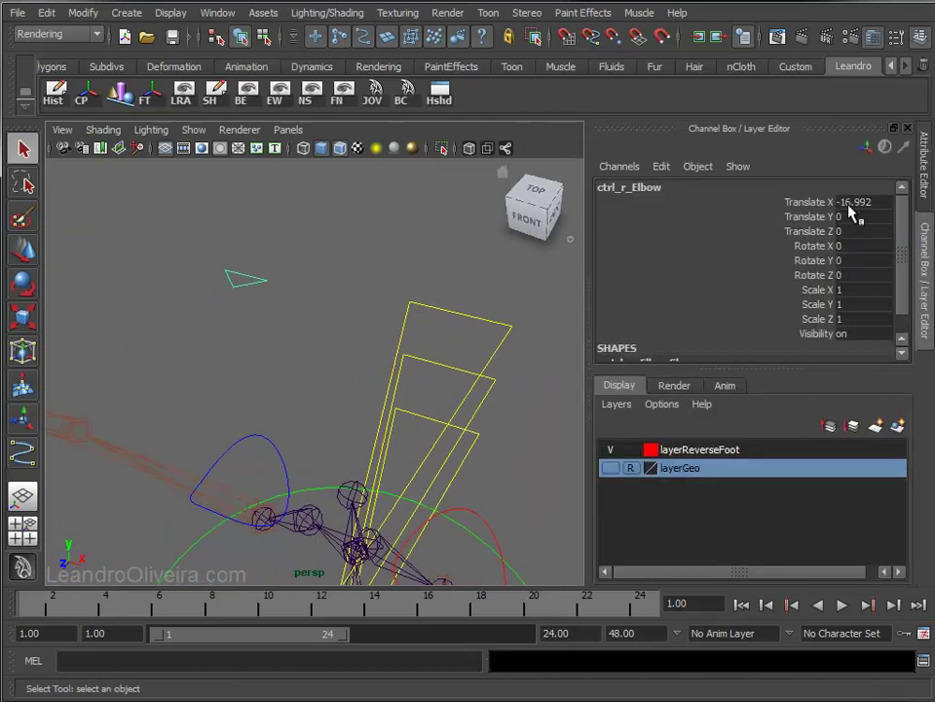
- Freeze the right elbow control's transforms to zero
click(84, 13)
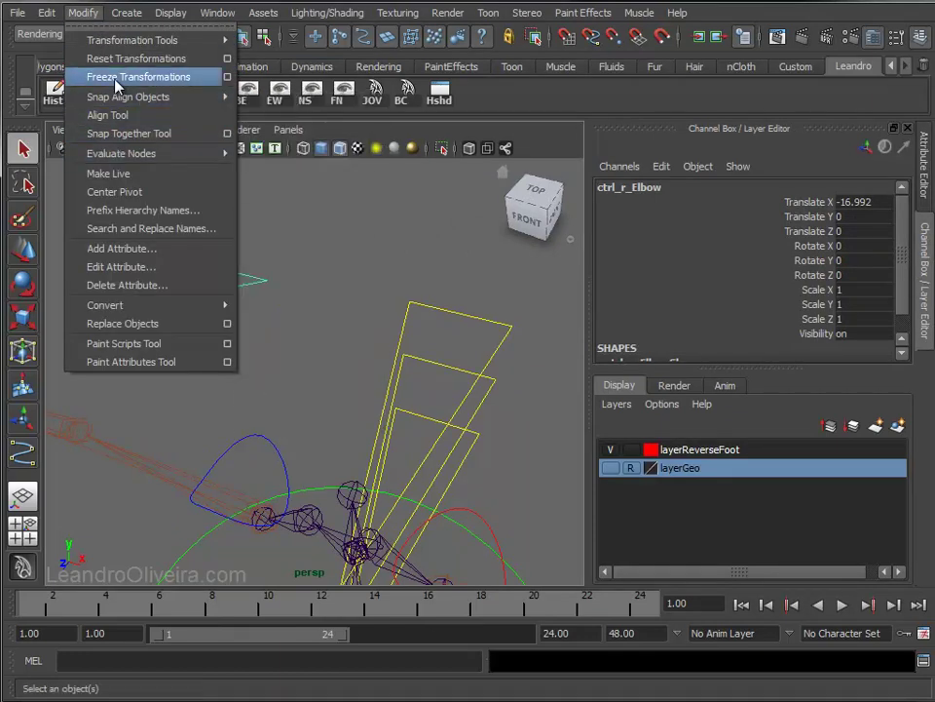
click(138, 77)
alt+middle_drag(300, 316, 334, 409)
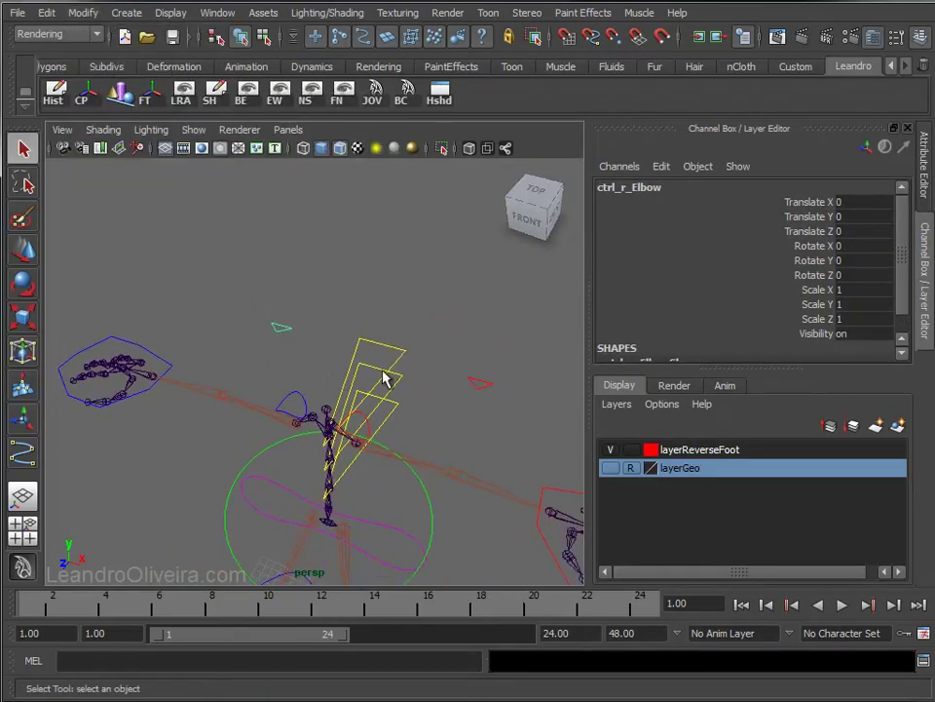
mouse_move(407, 349)
alt+right_down()
mouse_move(438, 359)
mouse_move(382, 313)
mouse_move(388, 336)
mouse_move(322, 353)
mouse_move(369, 349)
mouse_move(380, 205)
alt+right_up()
- Switch to the Animation menu set and pole-vector constrain ik_l_Arm to ctrl_l_Elbow
click(284, 354)
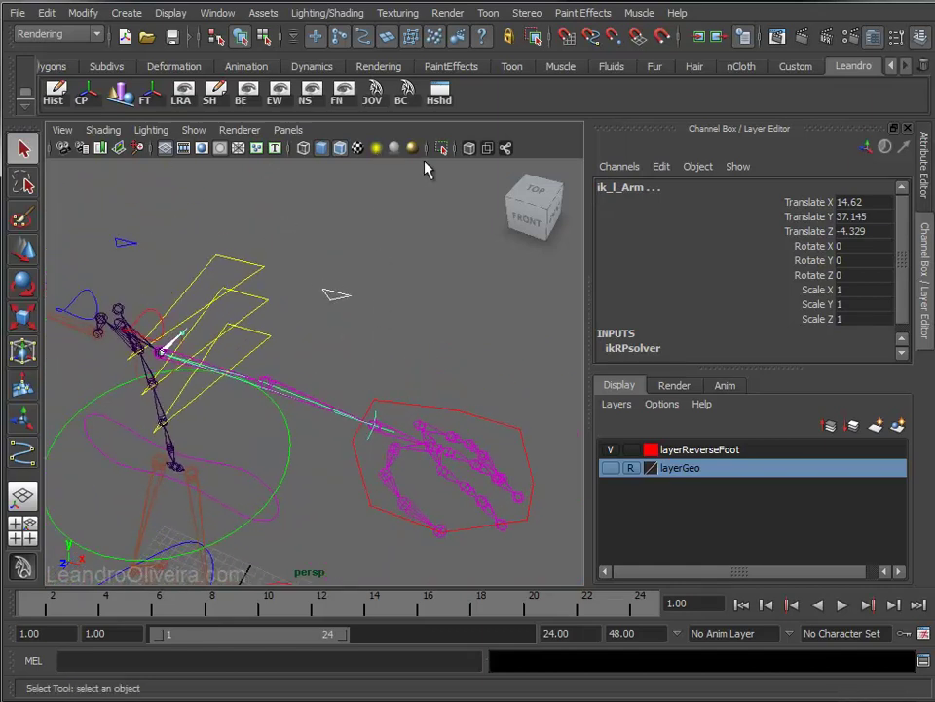
click(98, 34)
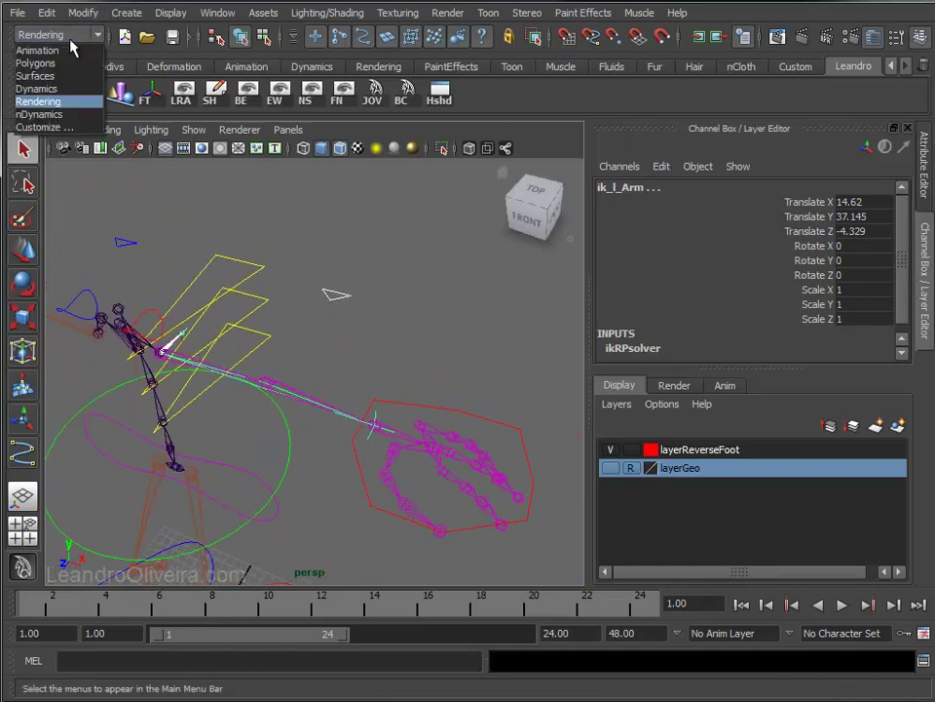
click(52, 51)
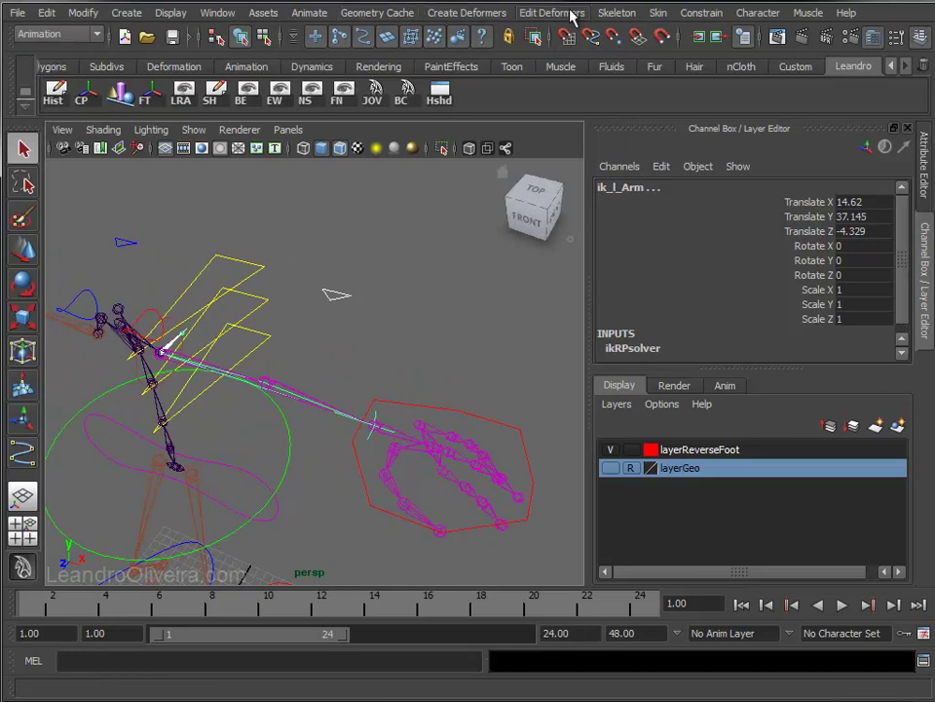
click(698, 13)
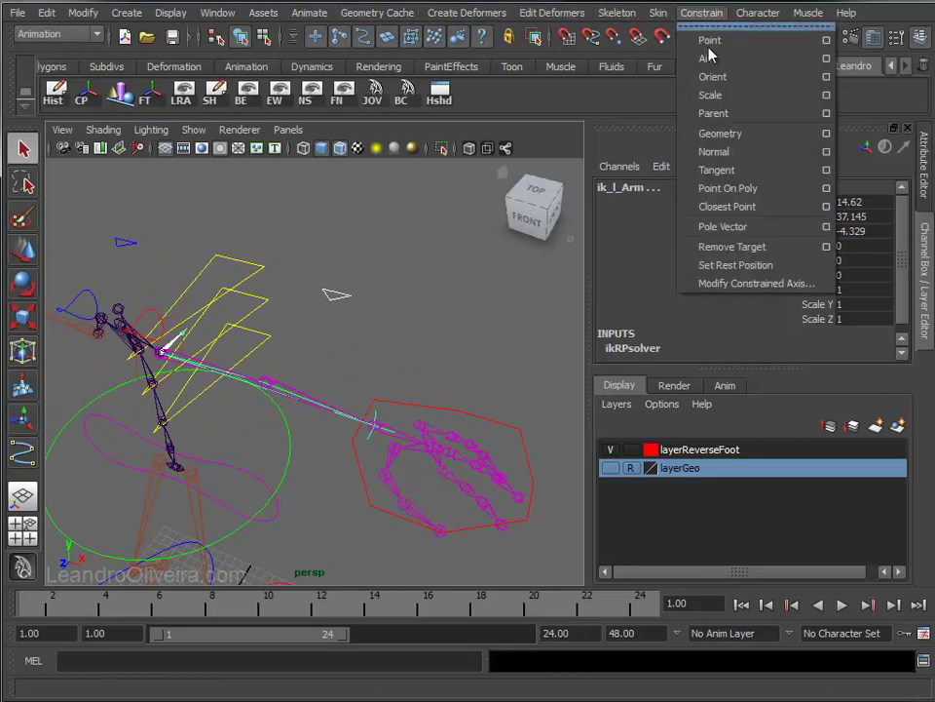
click(721, 230)
click(444, 309)
alt+drag(434, 283, 365, 263)
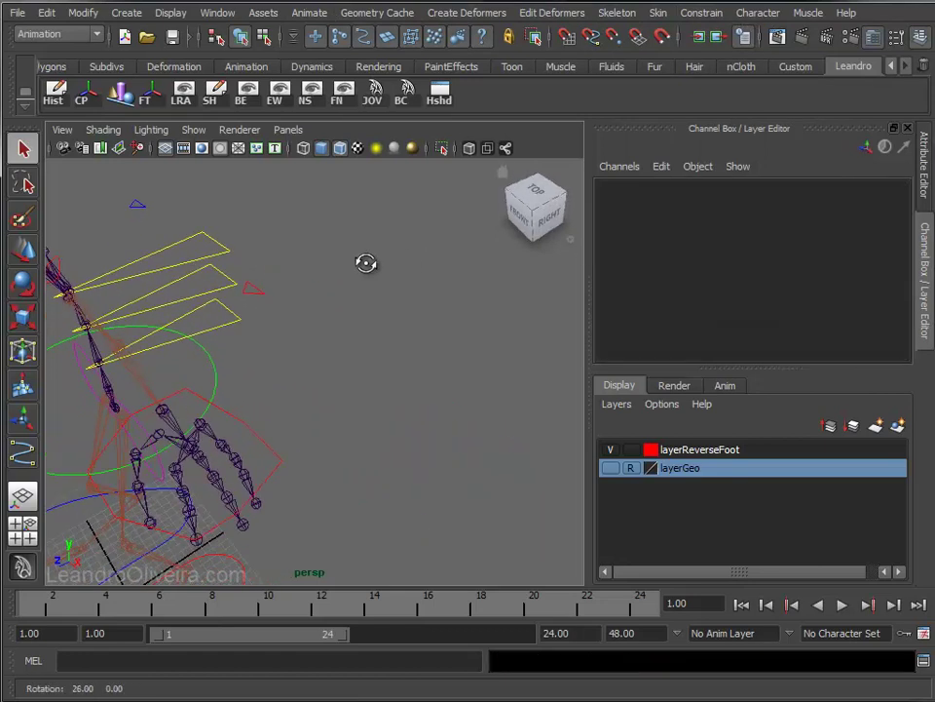
- Test ctrl_l_Elbow by moving it up and down, then reset its Translate Y to 0
click(256, 291)
key(w)
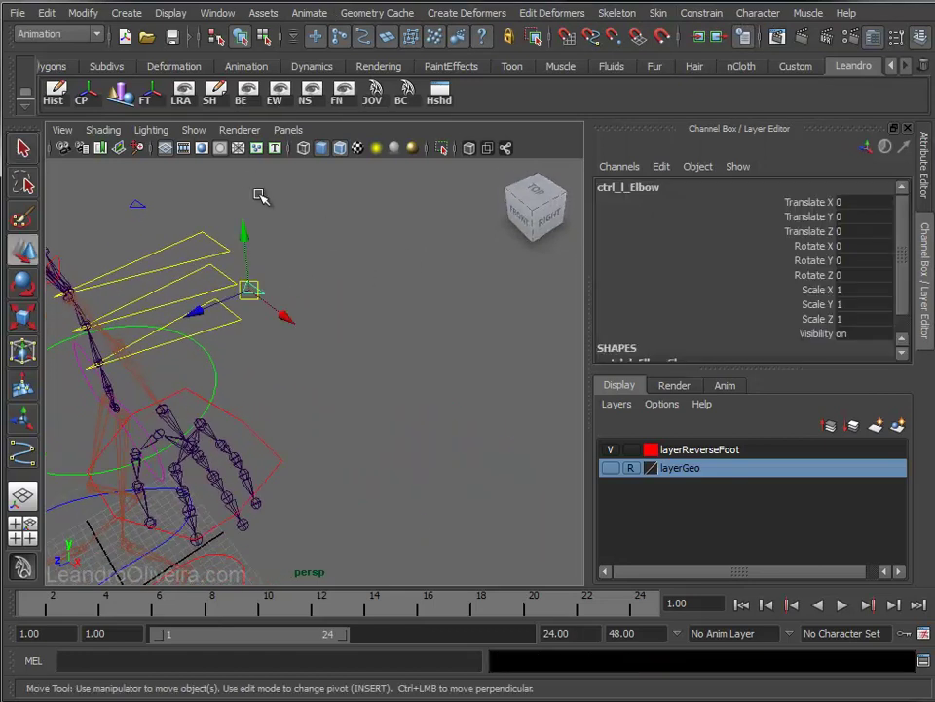
alt+drag(262, 198, 339, 220)
drag(341, 270, 305, 203)
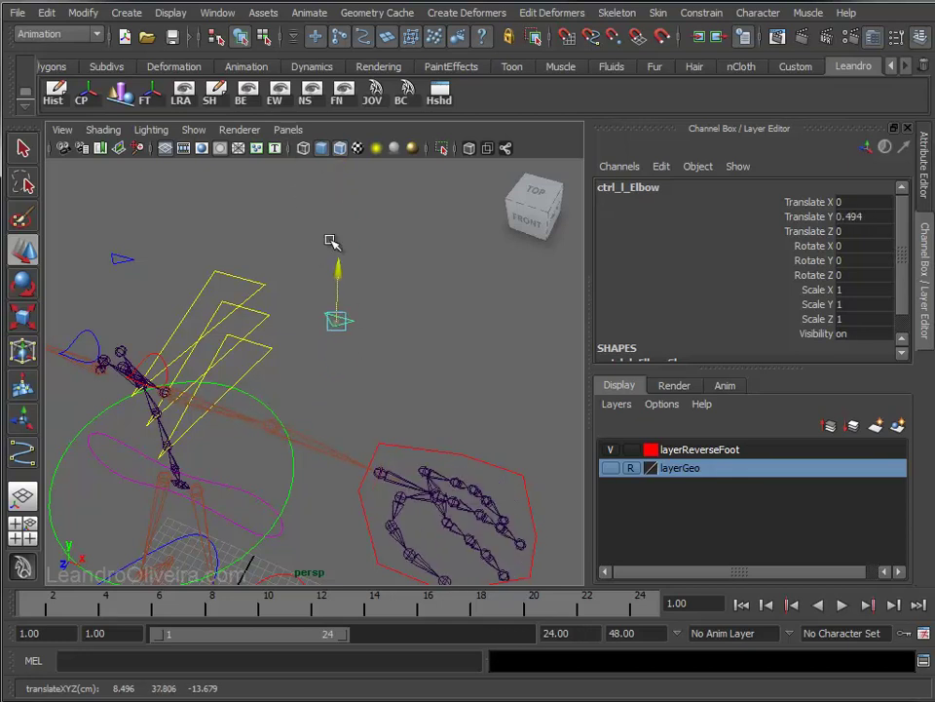
drag(305, 203, 341, 336)
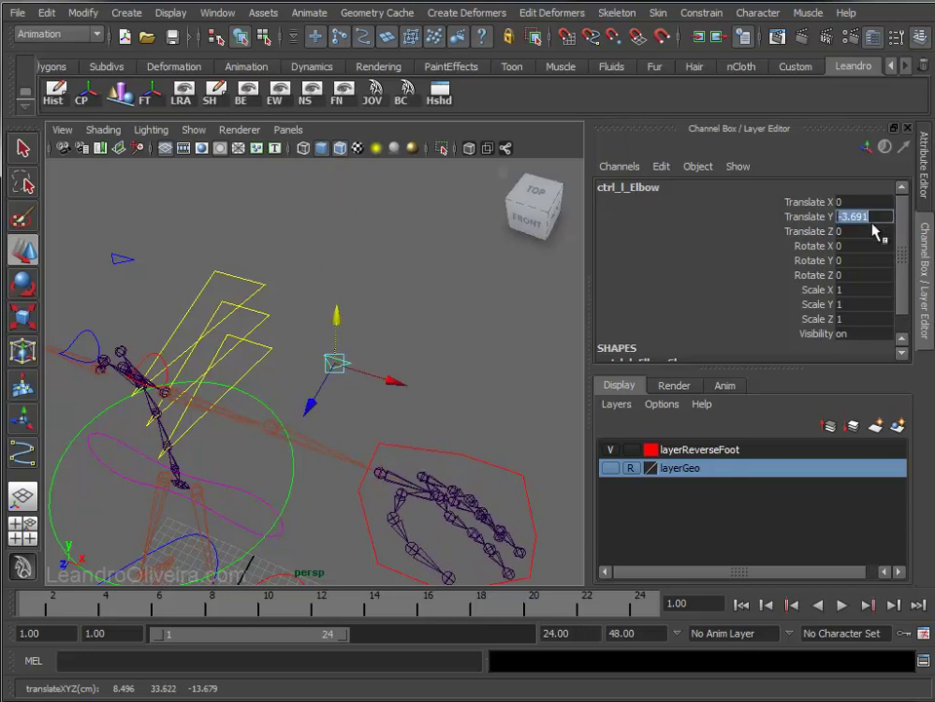
text(0)
key(Return)
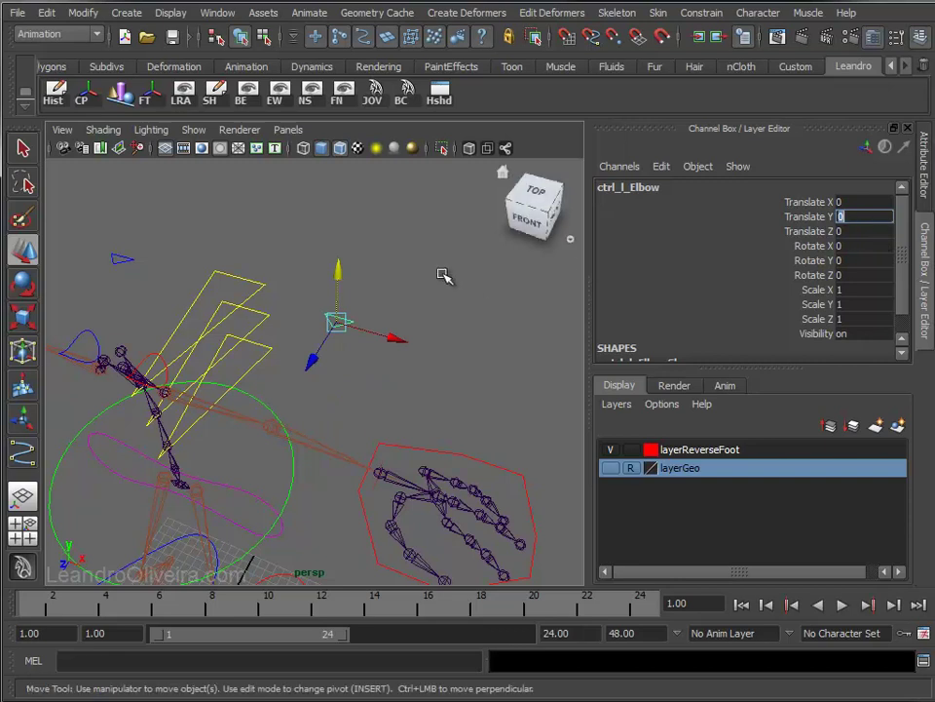
alt+drag(442, 274, 276, 333)
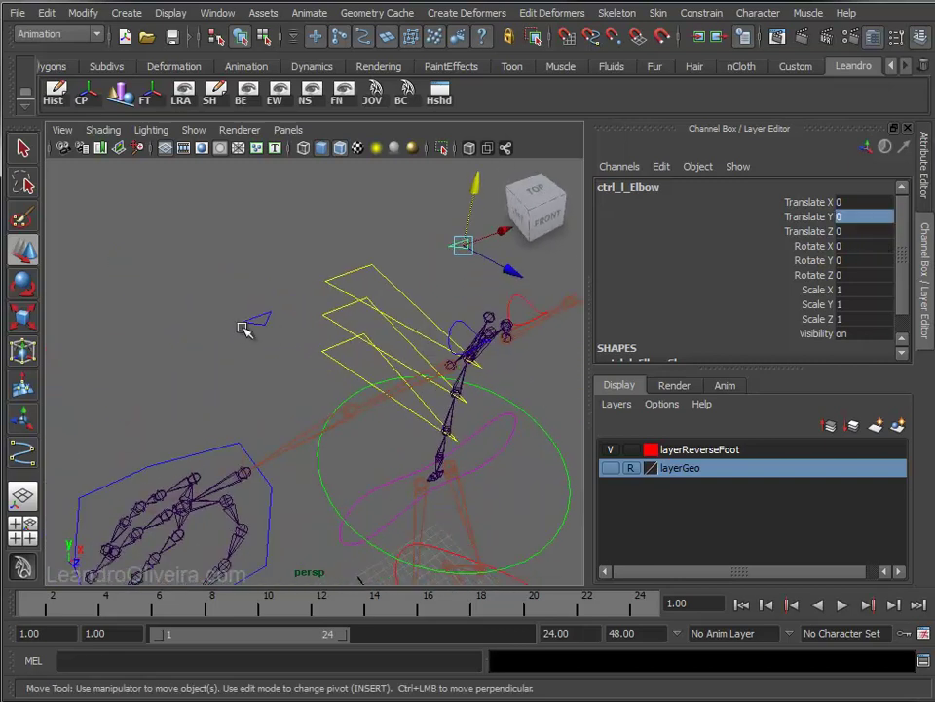
- Pole-vector constrain the right arm IK handle ik_r_Arm to ctrl_r_Elbow
key(q)
click(258, 324)
alt+drag(261, 341, 283, 283)
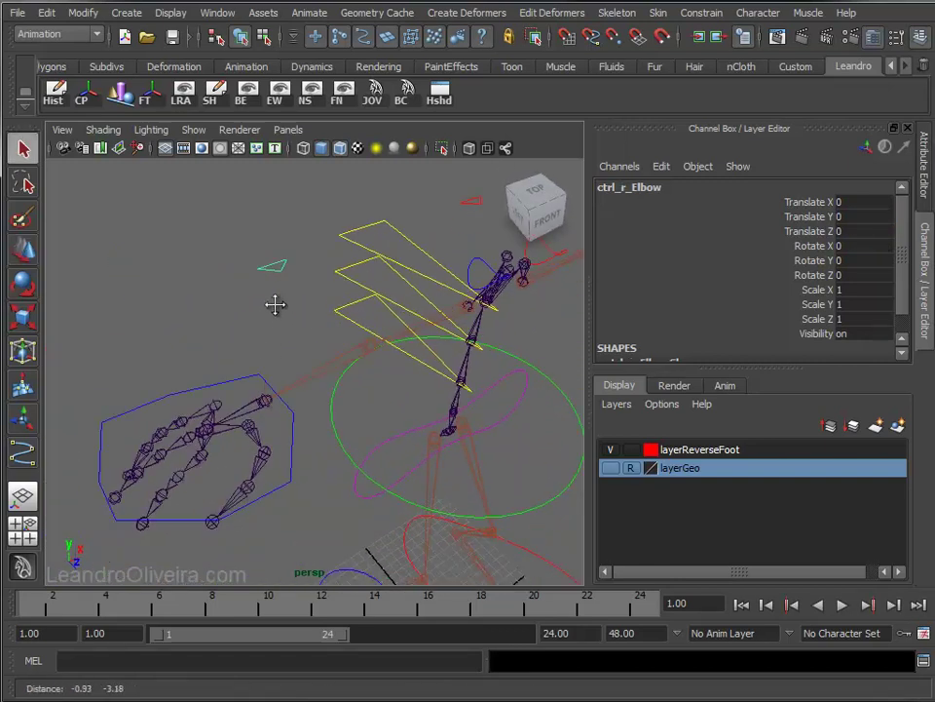
scroll(283, 284, up, 2)
scroll(298, 327, up, 2)
scroll(307, 298, up, 2)
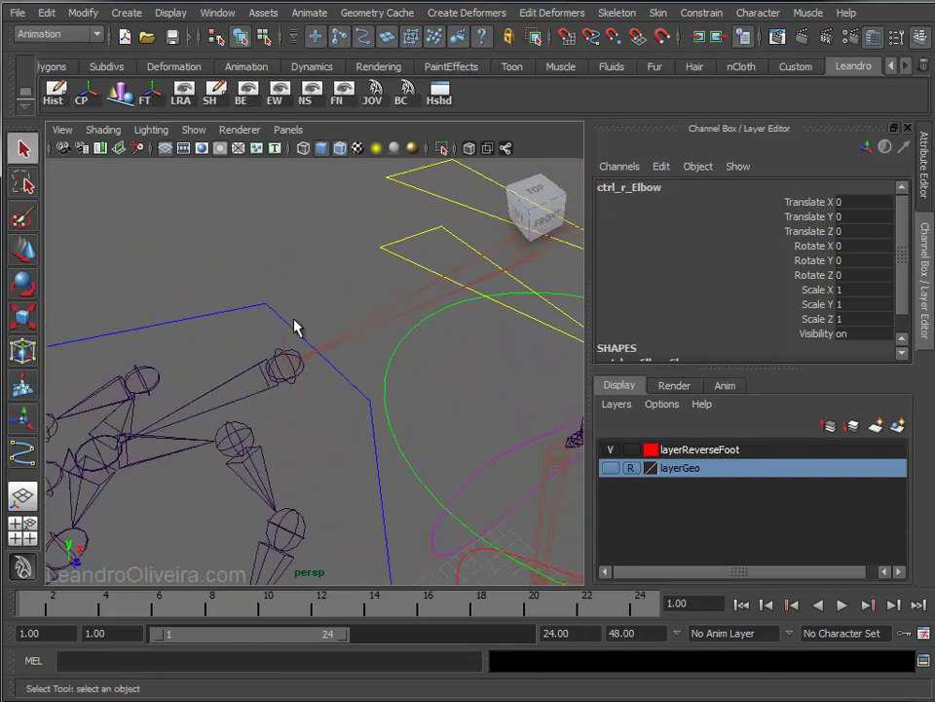
click(284, 344)
scroll(405, 388, down, 3)
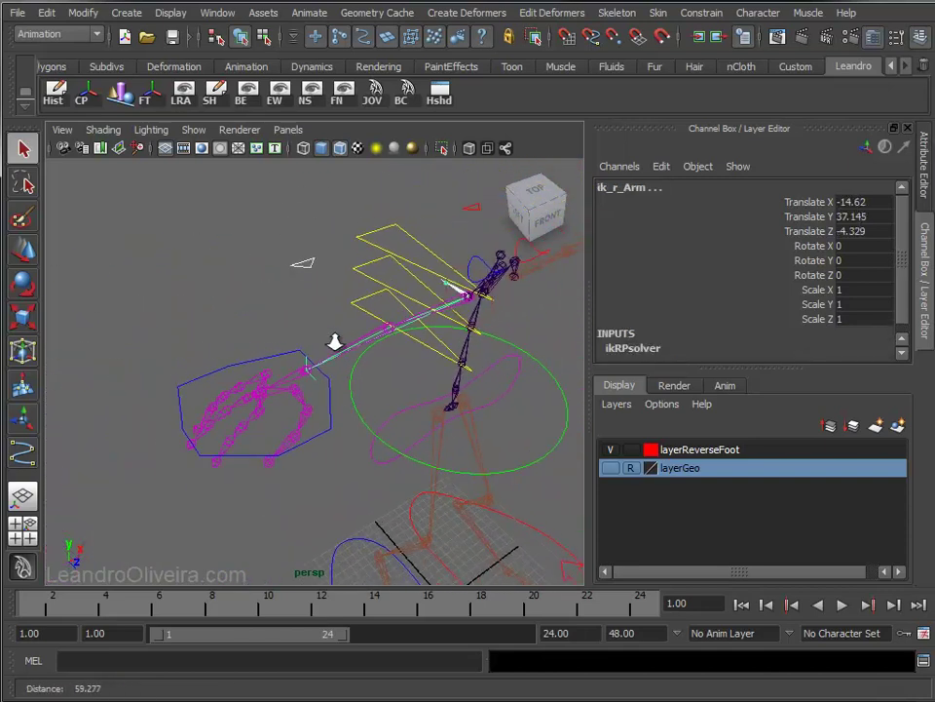
click(698, 12)
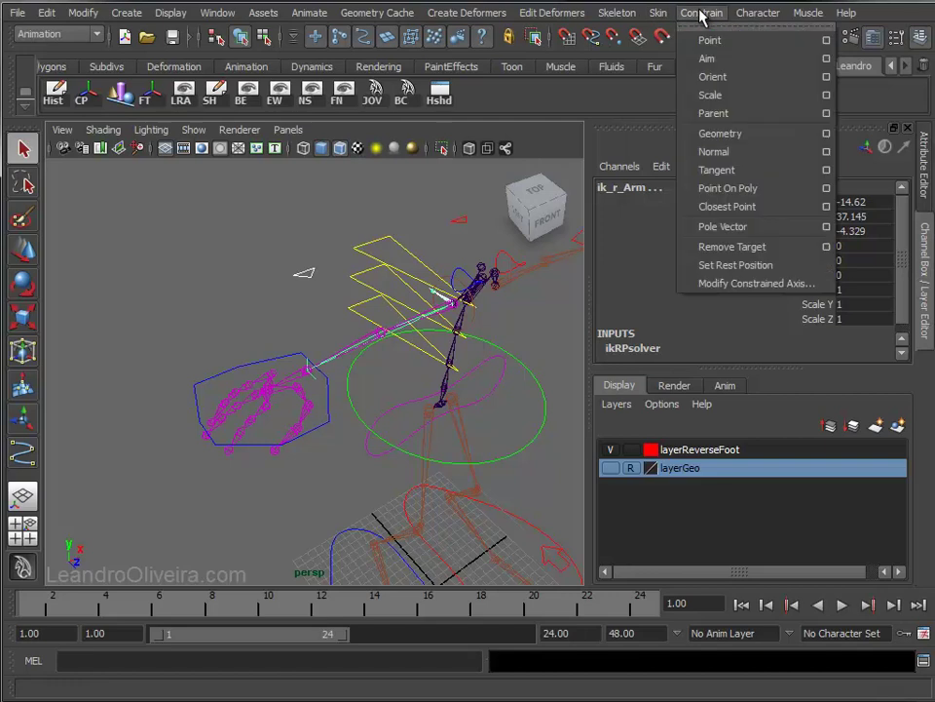
click(710, 228)
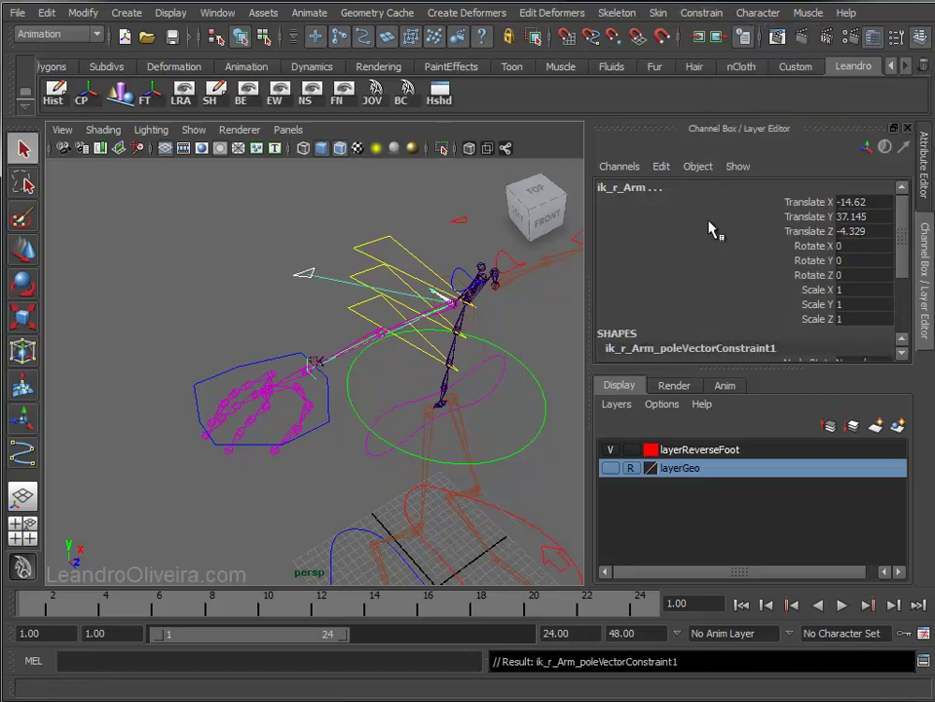
- Test ctrl_r_Elbow by moving it down, then save the scene
click(299, 274)
key(w)
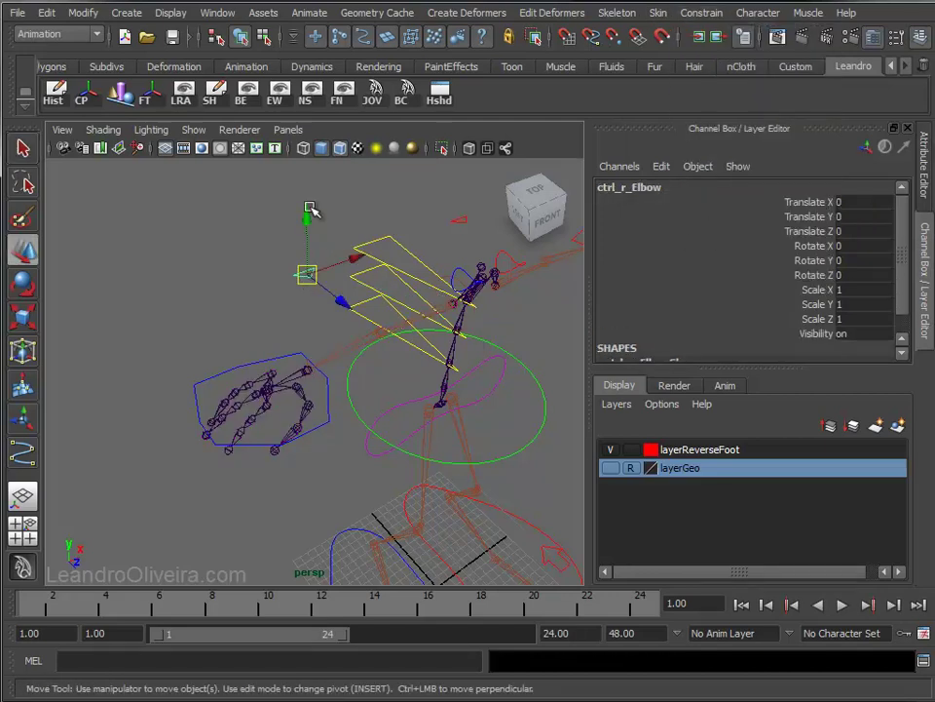
drag(310, 209, 308, 234)
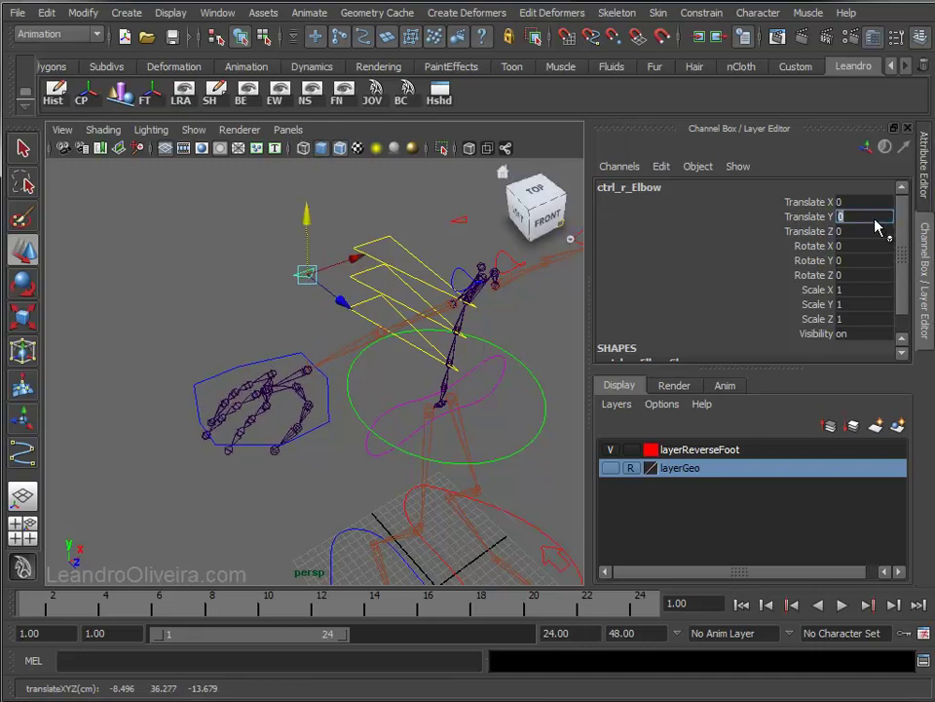
click(254, 278)
mouse_move(424, 368)
alt+mouse_down()
mouse_move(386, 341)
mouse_move(208, 349)
mouse_move(261, 339)
alt+mouse_up()
mouse_move(261, 340)
alt+right_down()
mouse_move(308, 389)
mouse_move(395, 368)
alt+right_up()
alt+drag(394, 367, 383, 338)
key(ctrl+s)
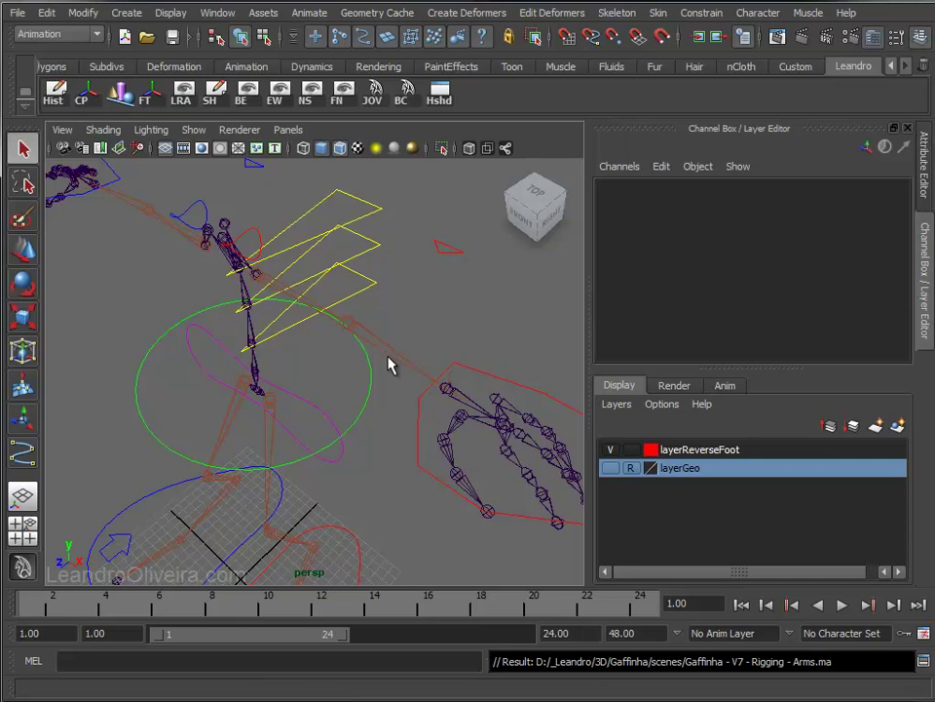
- Draw a new straight CV curve, curve1, near the grid origin
alt+right_drag(388, 364, 359, 340)
alt+drag(359, 340, 349, 345)
mouse_move(349, 345)
alt+right_down()
mouse_move(386, 230)
mouse_move(329, 373)
mouse_move(403, 384)
alt+right_up()
alt+middle_drag(404, 384, 452, 413)
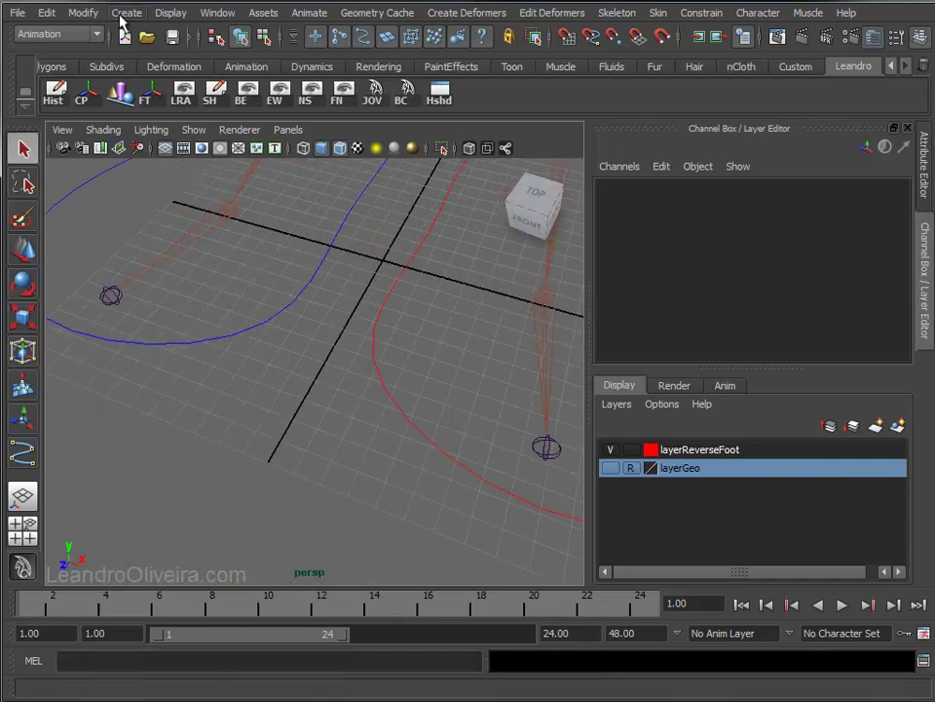
click(124, 14)
click(141, 150)
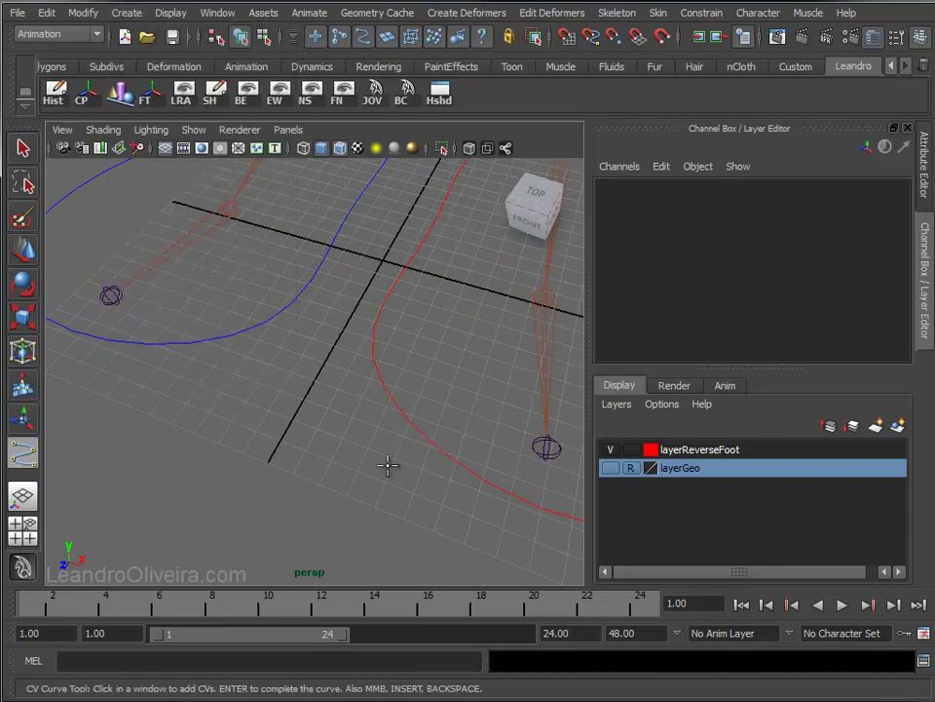
click(268, 461)
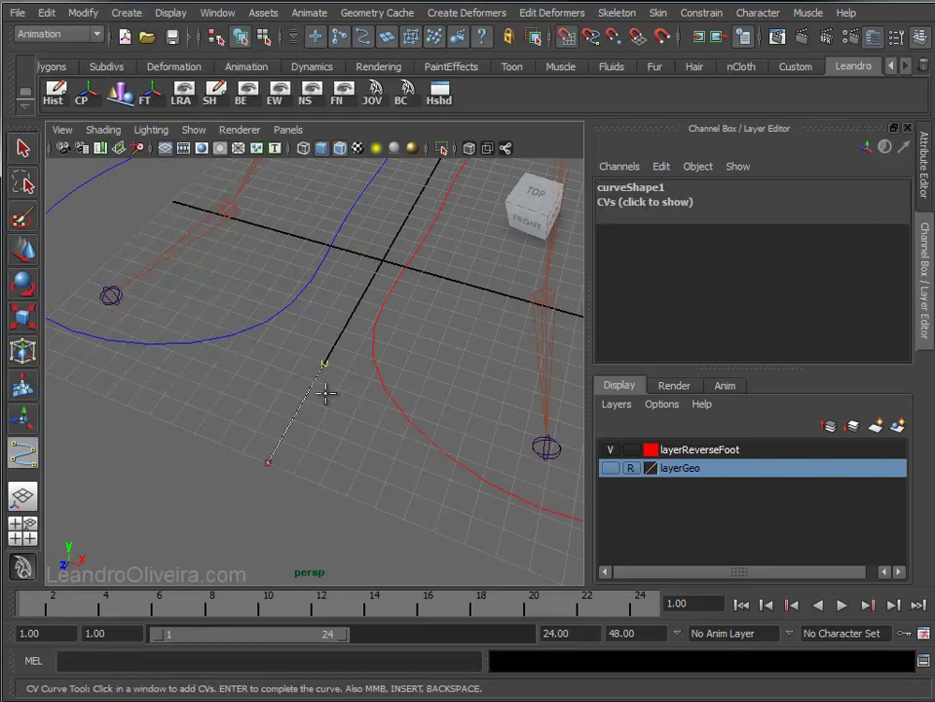
key(Return)
- Centre curve1's pivot and move it up into the rig to Translate 8.496, 37.313, -16.195
key(w)
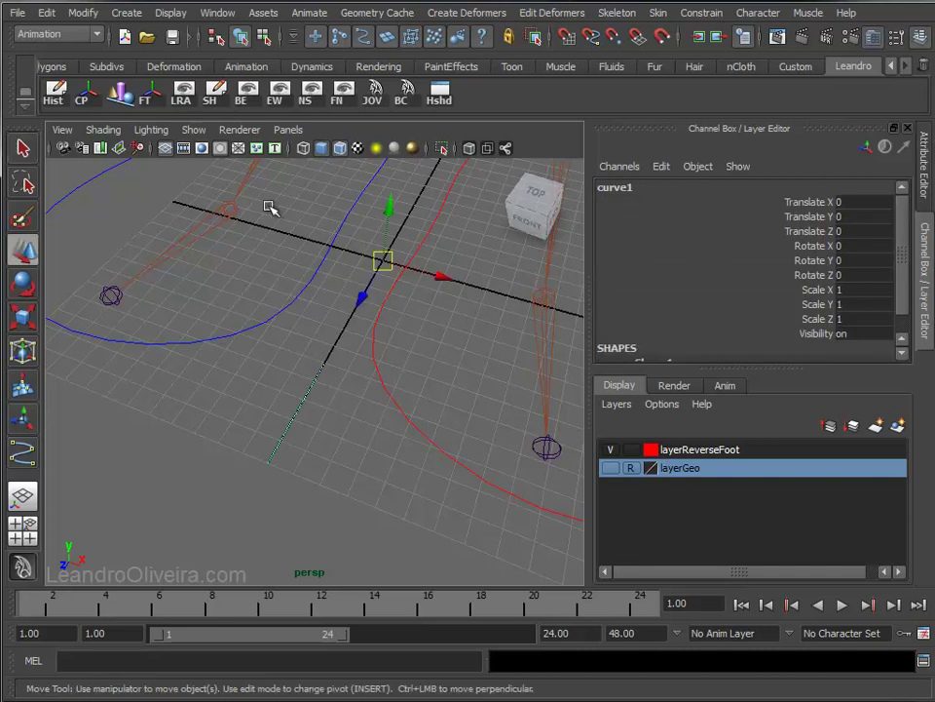
click(83, 12)
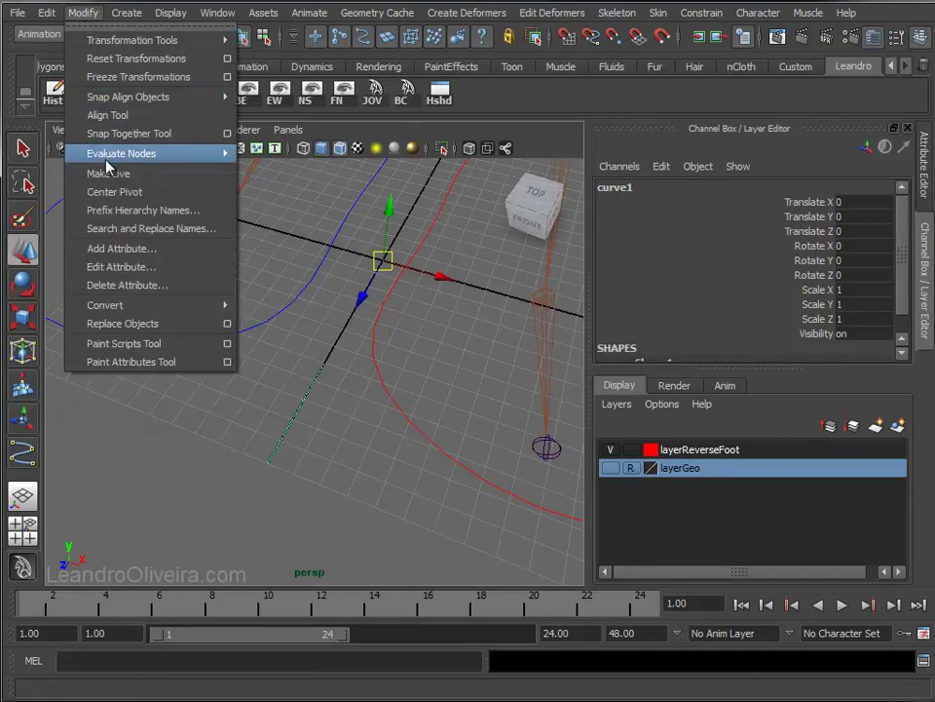
click(112, 192)
alt+right_drag(366, 372, 156, 247)
mouse_move(156, 247)
alt+mouse_down()
mouse_move(288, 332)
mouse_move(299, 150)
alt+mouse_up()
mouse_move(298, 150)
alt+right_down()
mouse_move(336, 252)
mouse_move(282, 327)
mouse_move(234, 359)
mouse_move(148, 465)
alt+right_up()
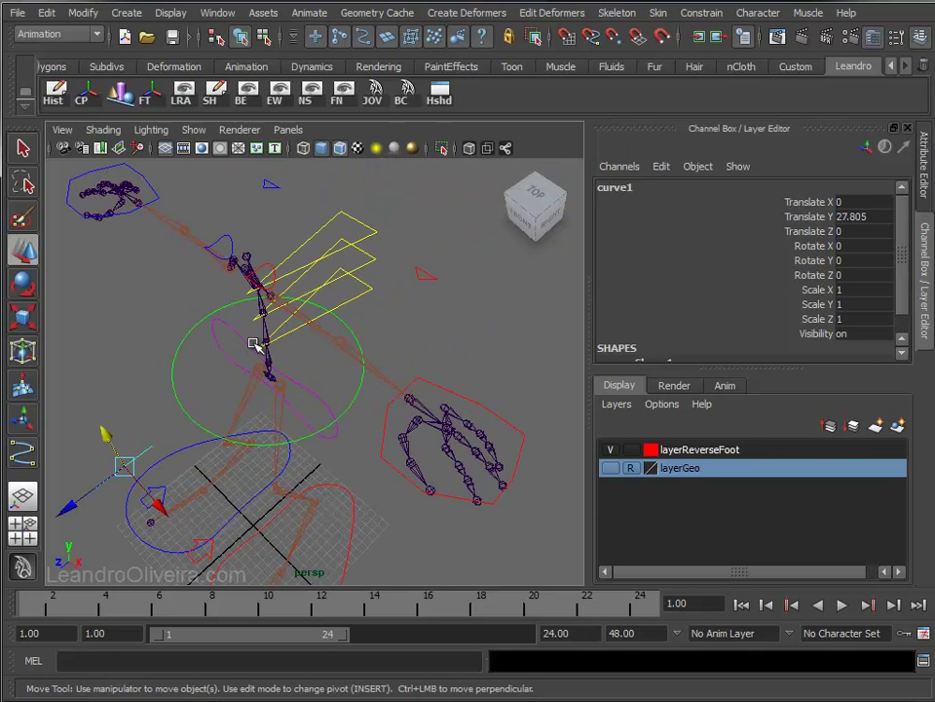
mouse_move(115, 477)
mouse_down()
mouse_move(341, 375)
mouse_move(323, 358)
mouse_move(348, 346)
mouse_up()
- Inspect curve1's position beside the skeleton and reselect it
mouse_move(352, 340)
alt+right_down()
mouse_move(305, 311)
mouse_move(384, 316)
mouse_move(278, 407)
mouse_move(337, 406)
mouse_move(309, 382)
alt+right_up()
alt+drag(309, 382, 331, 382)
alt+right_drag(330, 382, 347, 382)
alt+drag(347, 382, 331, 371)
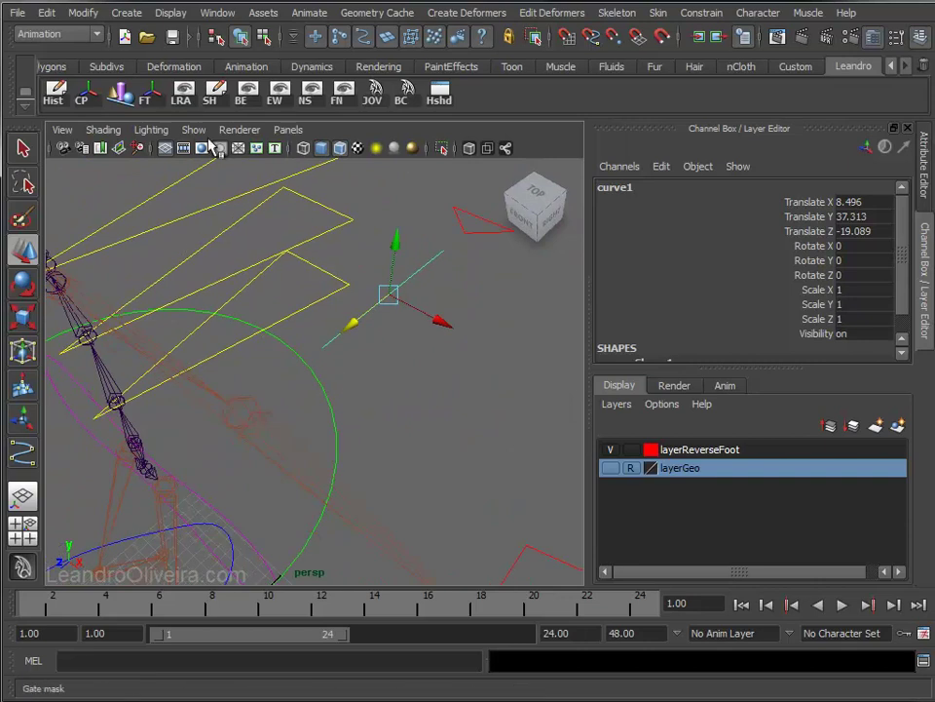
alt+drag(199, 210, 276, 294)
alt+right_drag(276, 294, 292, 277)
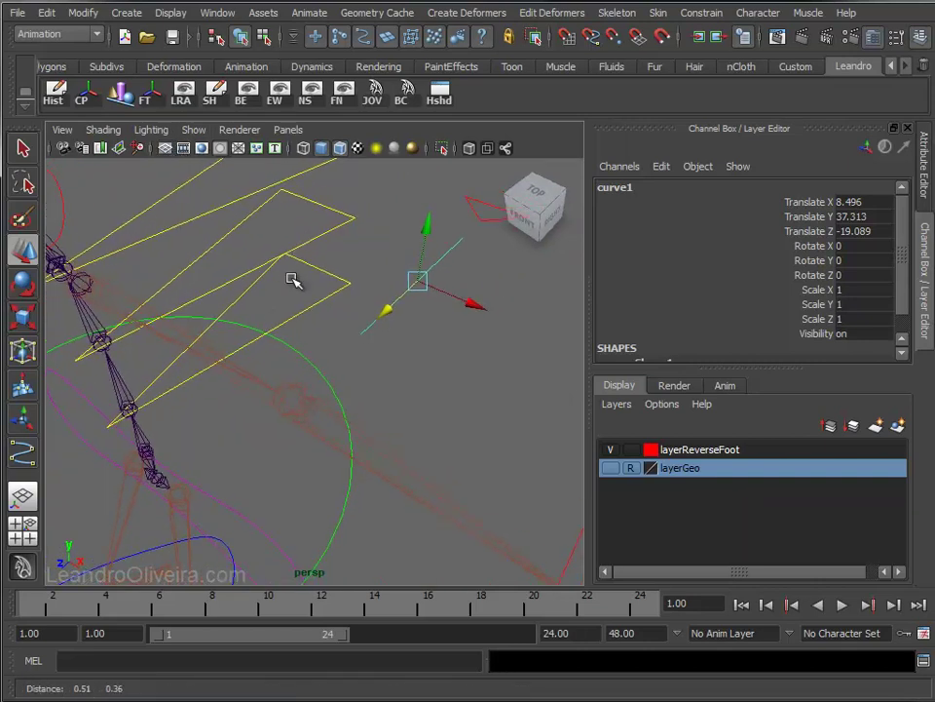
click(400, 349)
click(409, 284)
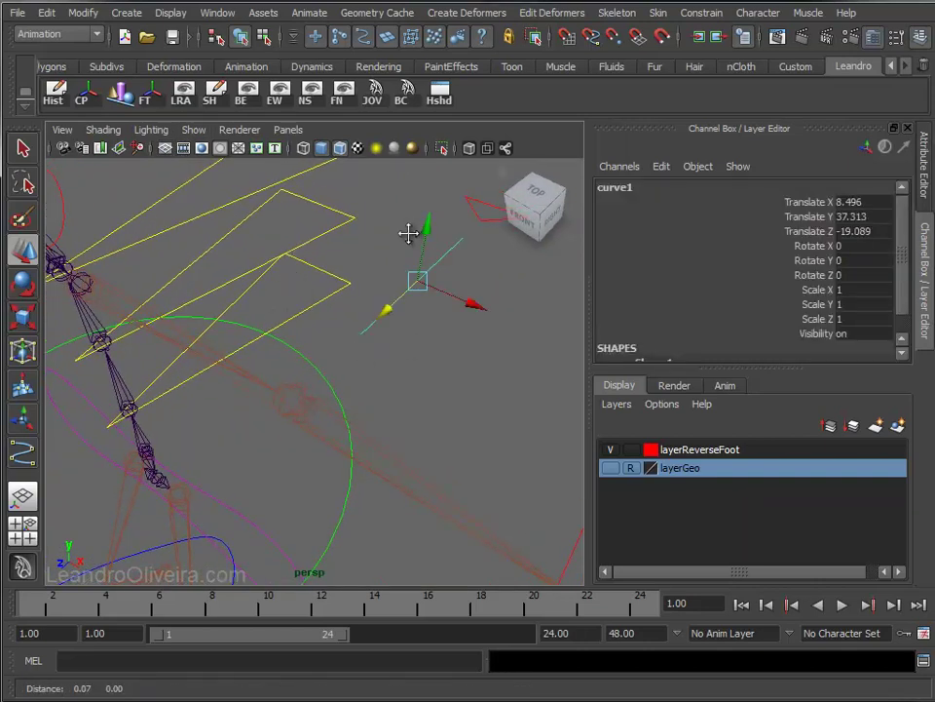
alt+drag(407, 229, 418, 272)
- Display local rotation axes on ctrl_l_Elbow, then reselect curve1
click(443, 253)
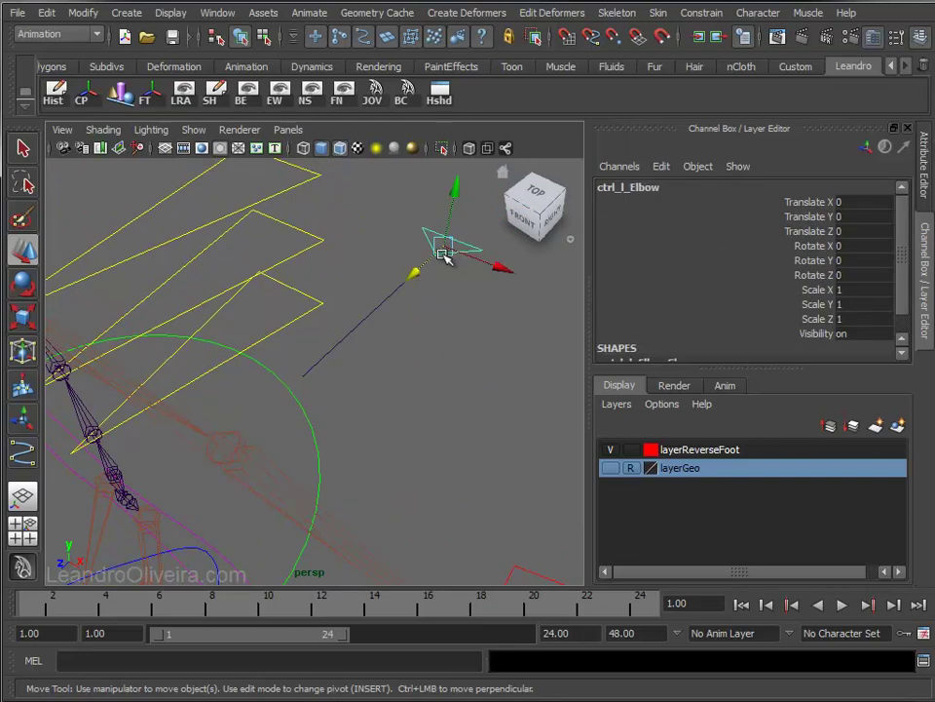
click(171, 12)
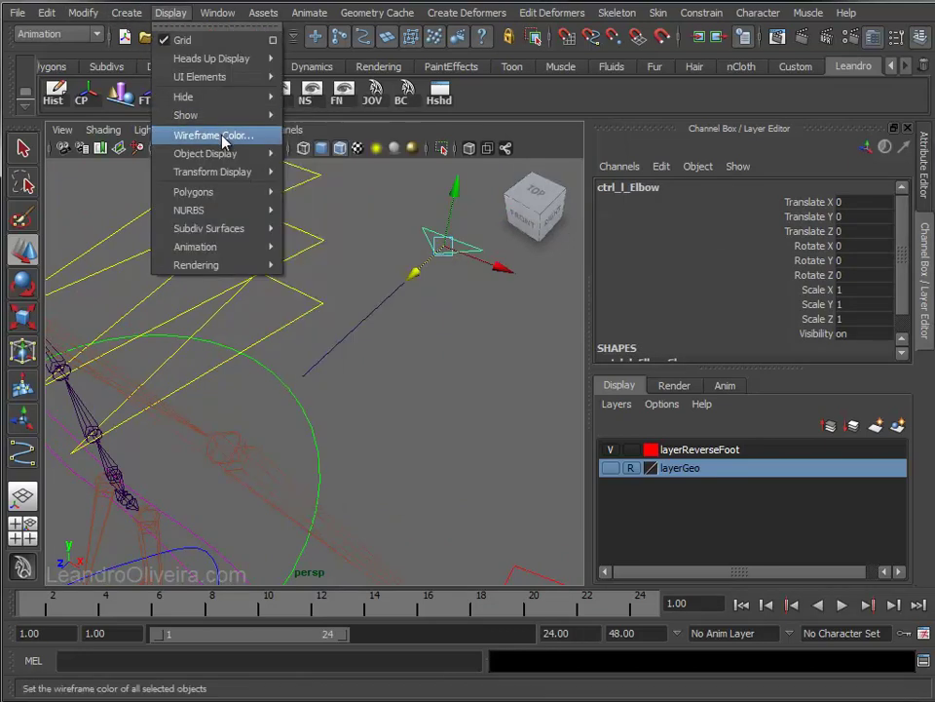
mouse_move(212, 172)
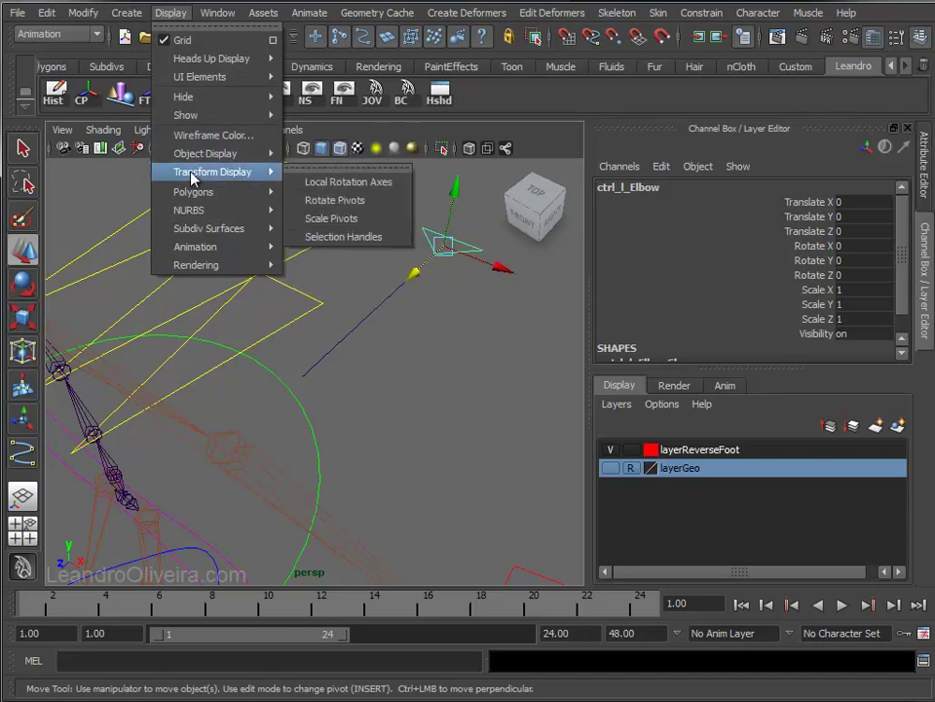
click(307, 182)
click(441, 358)
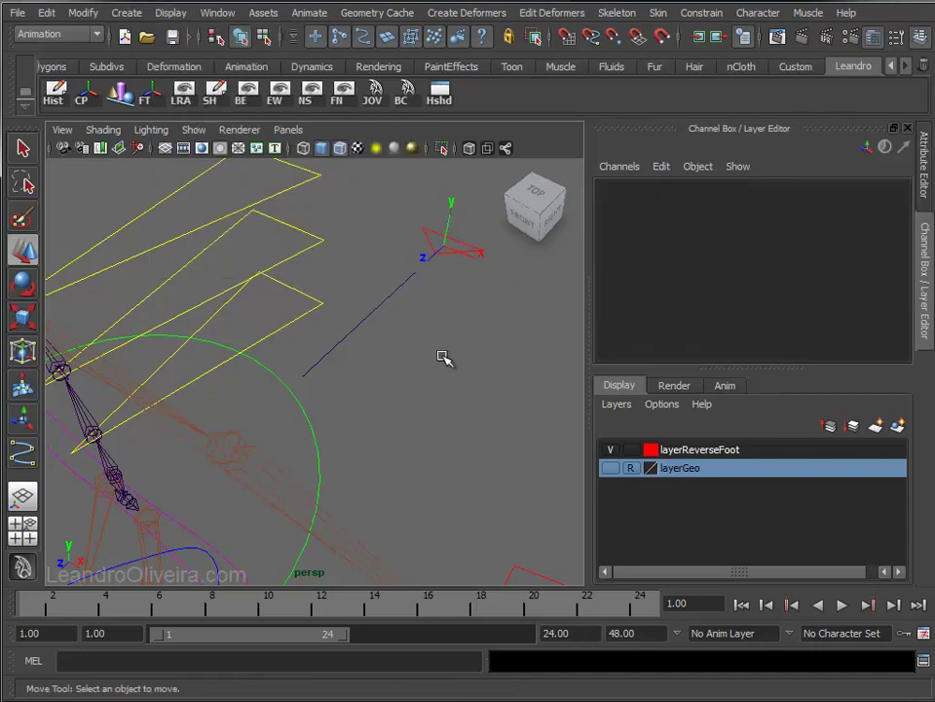
click(393, 296)
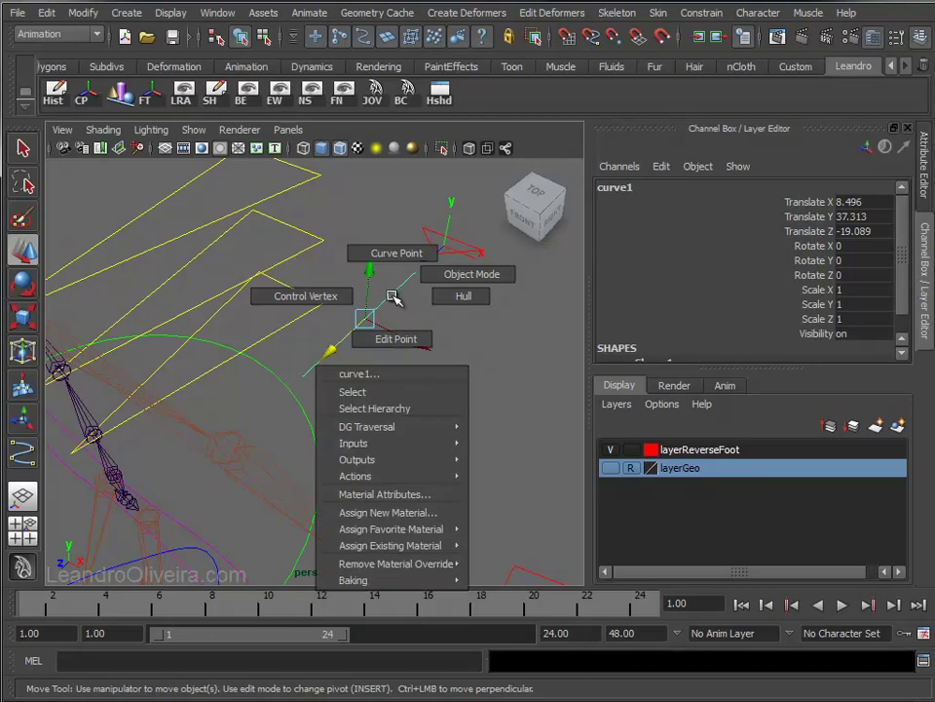
- Add a cluster to one end point of curve1
right_drag(392, 296, 338, 295)
click(416, 280)
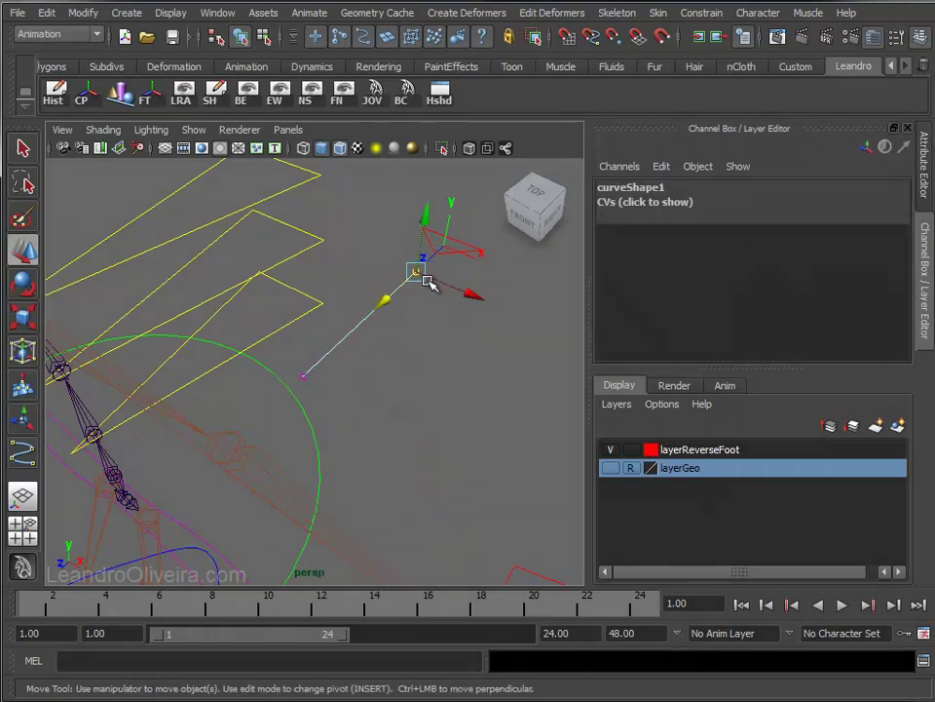
alt+right_drag(428, 277, 359, 317)
alt+middle_drag(360, 317, 399, 311)
mouse_move(398, 311)
alt+right_down()
mouse_move(374, 343)
mouse_move(389, 317)
mouse_move(378, 326)
alt+right_up()
click(475, 12)
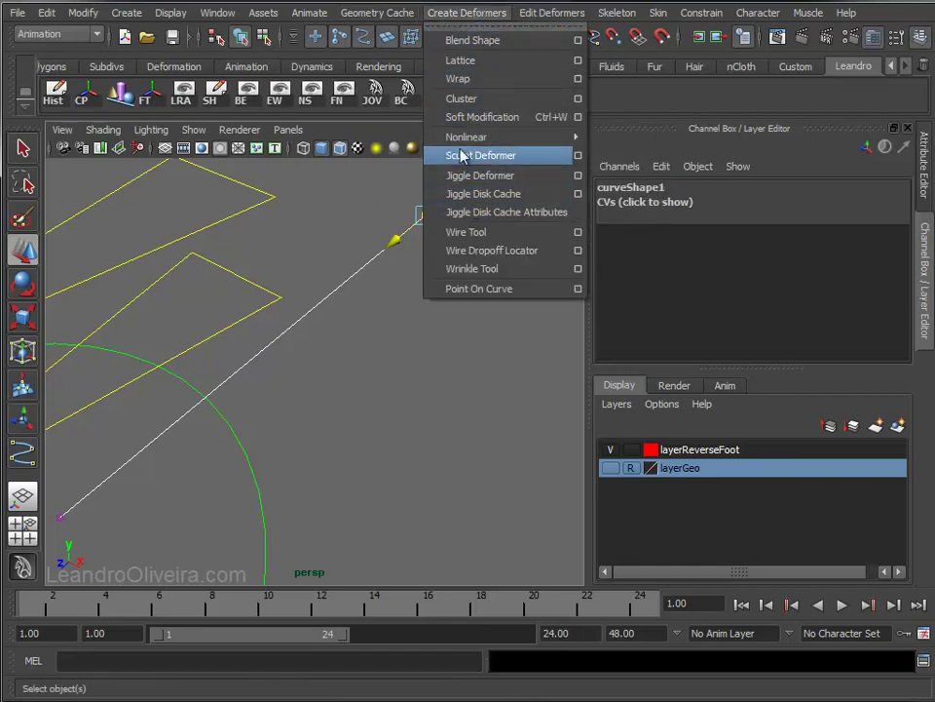
click(459, 99)
mouse_move(323, 355)
alt+middle_down()
mouse_move(396, 331)
mouse_move(357, 357)
mouse_move(422, 430)
mouse_move(252, 440)
mouse_move(333, 360)
alt+middle_up()
- Add a second cluster to the curve's other end control vertex
click(471, 444)
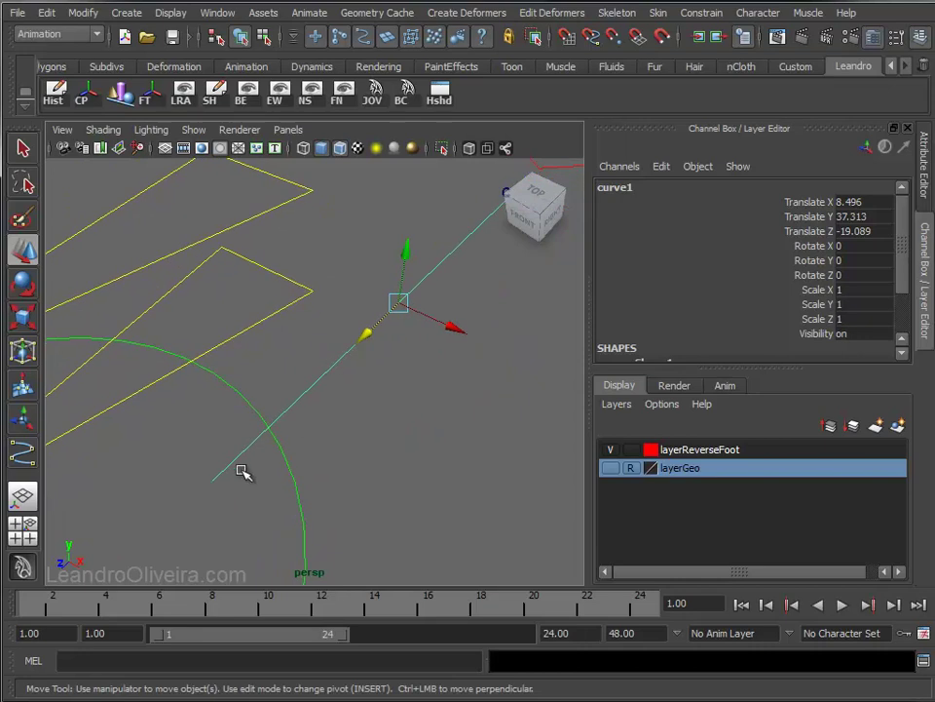
right_drag(231, 469, 192, 468)
click(213, 479)
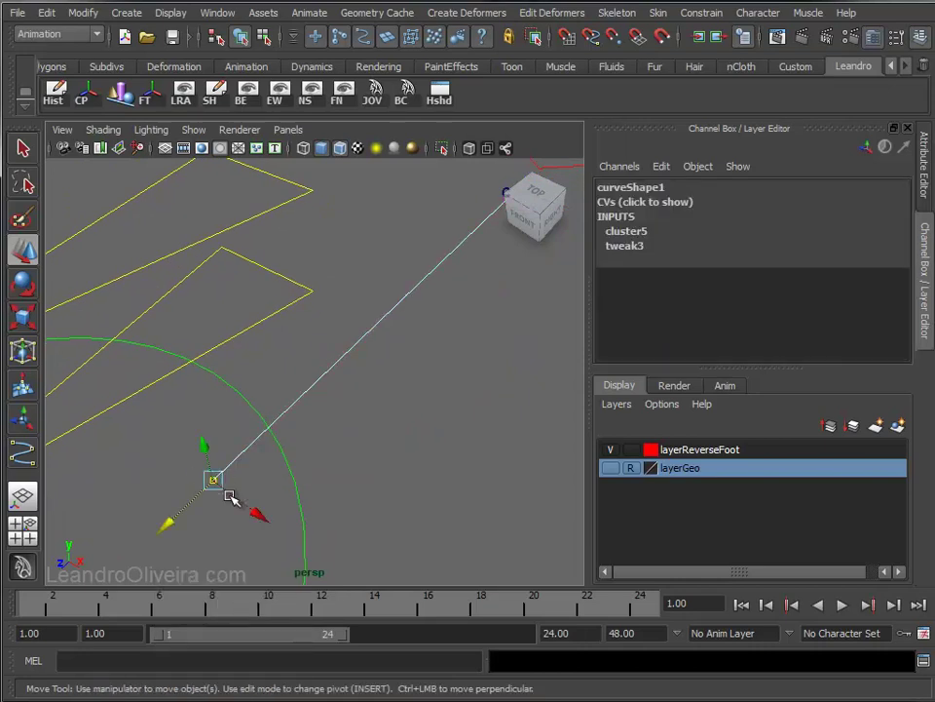
click(442, 11)
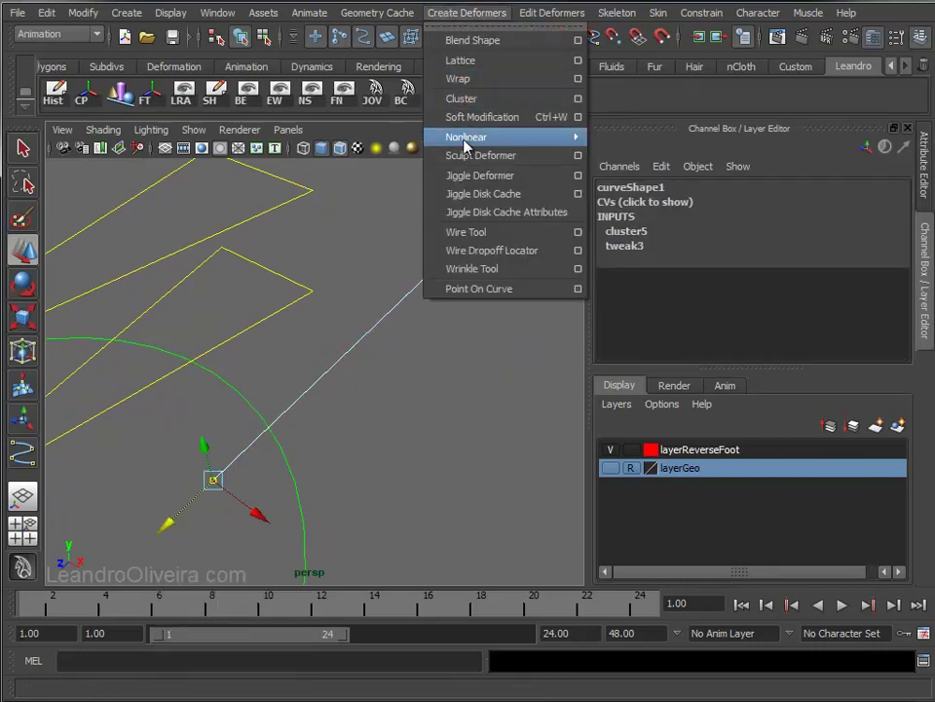
click(455, 98)
mouse_move(418, 375)
alt+right_down()
mouse_move(297, 331)
mouse_move(272, 359)
alt+right_up()
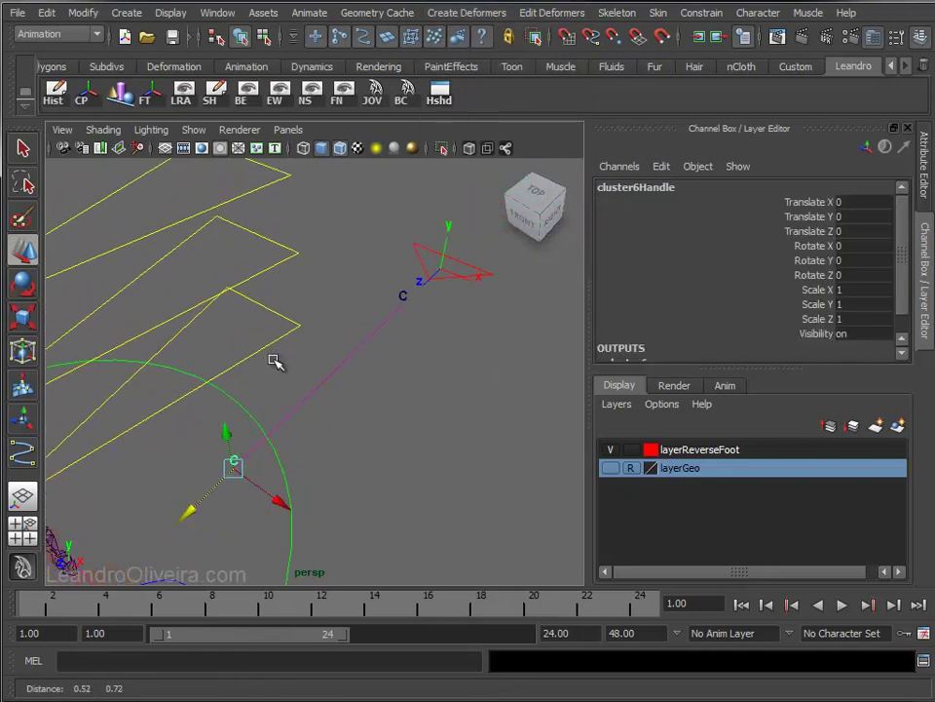
- Move cluster5Handle and cluster6Handle so the line stretches from the elbow control to the elbow joint
click(405, 293)
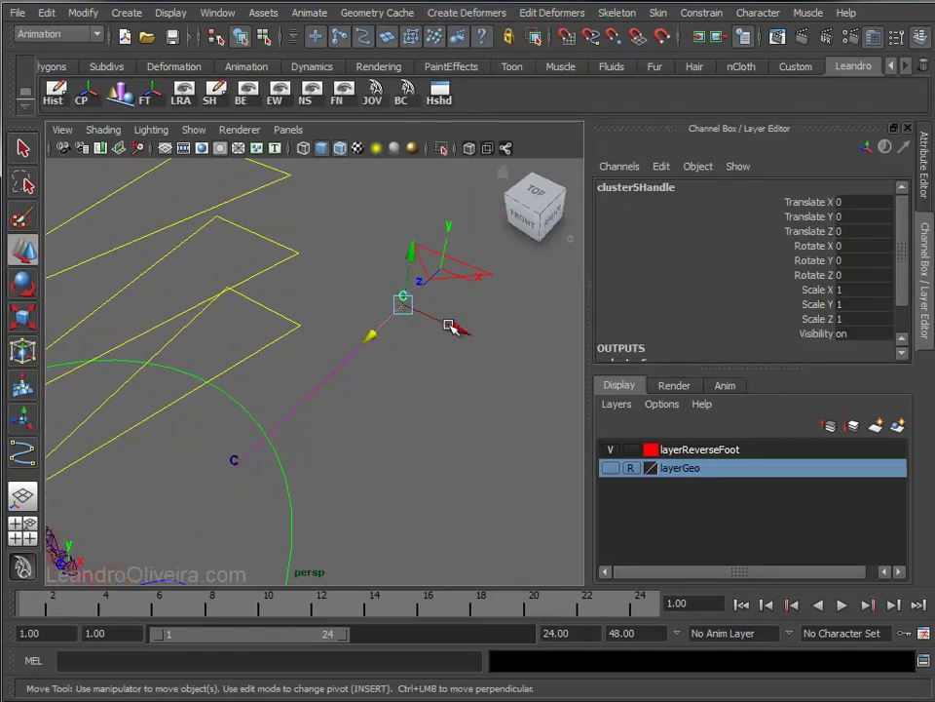
drag(411, 307, 406, 307)
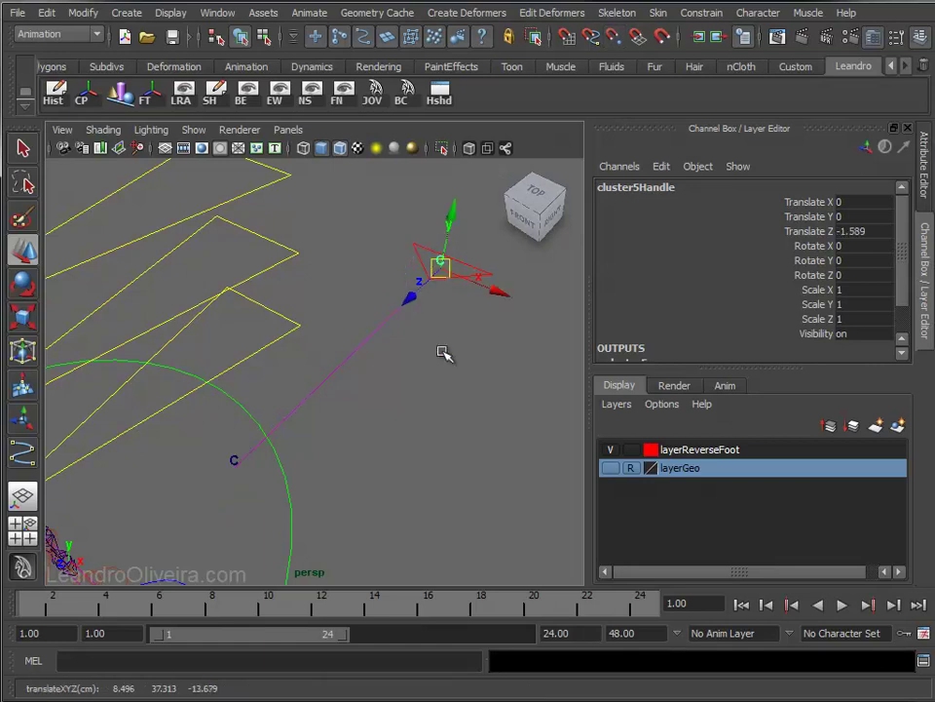
alt+right_drag(352, 355, 417, 286)
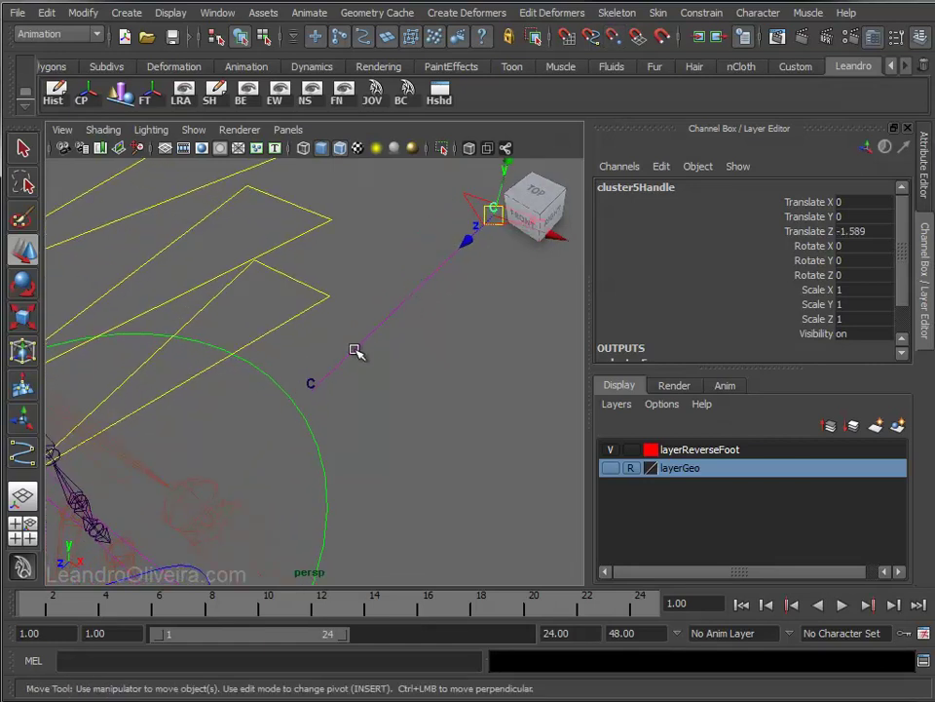
click(312, 381)
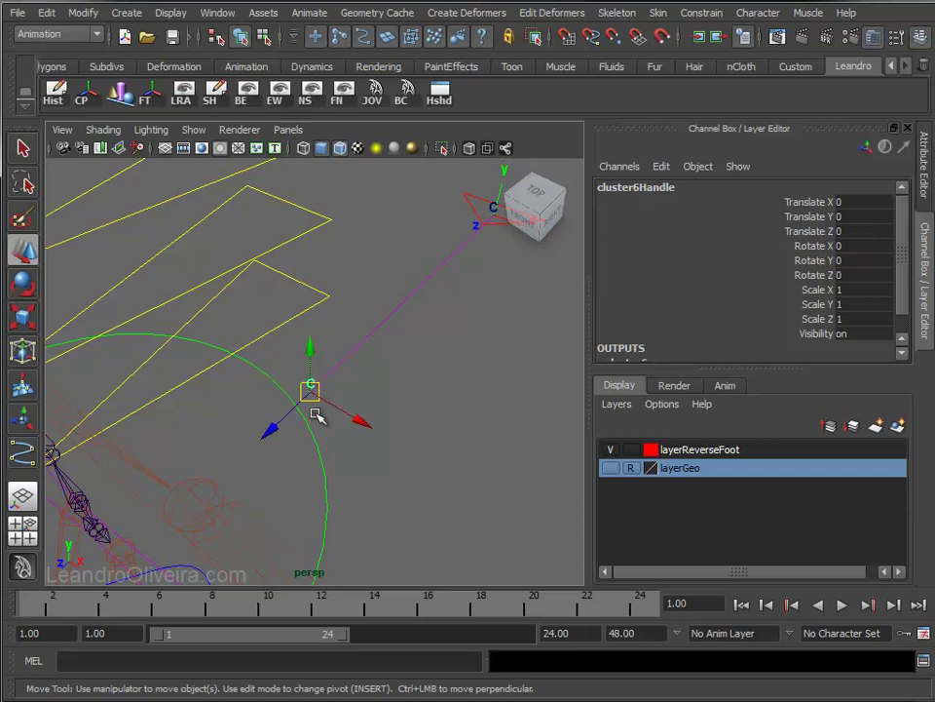
drag(309, 399, 290, 421)
mouse_move(451, 474)
alt+mouse_down()
mouse_move(382, 443)
mouse_move(497, 371)
mouse_move(365, 340)
mouse_move(335, 360)
mouse_move(474, 396)
mouse_move(378, 345)
alt+mouse_up()
click(421, 387)
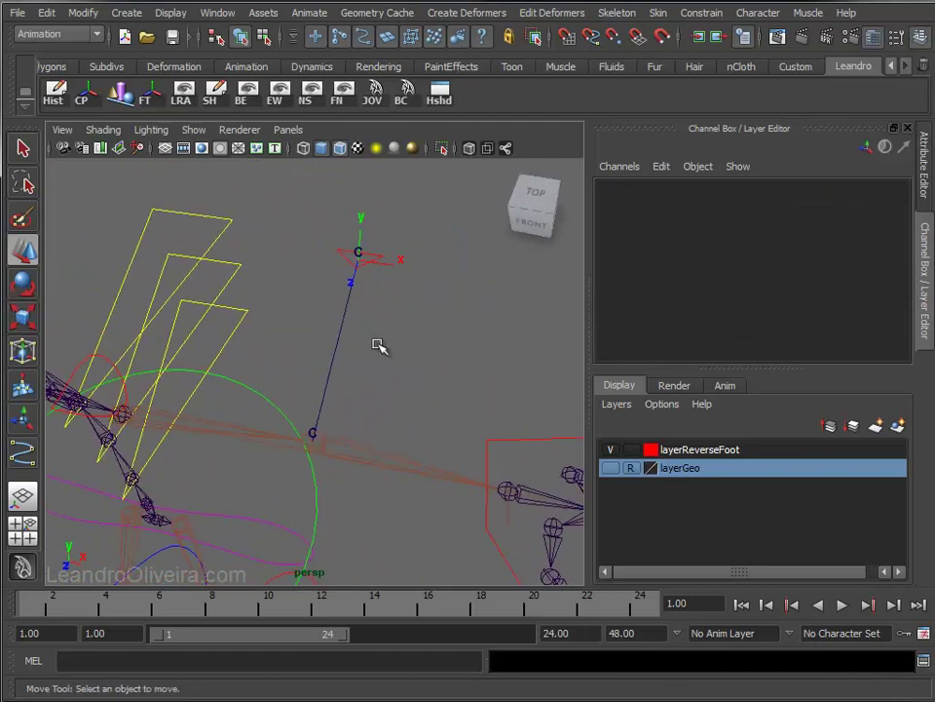
click(338, 343)
double_click(624, 187)
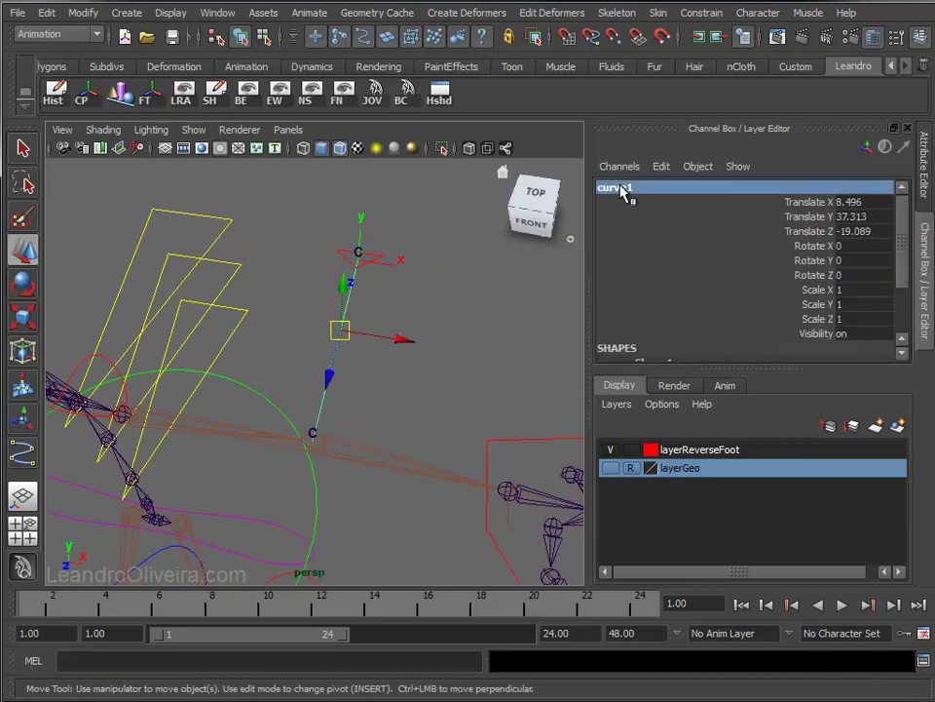
alt+middle_drag(453, 367, 439, 380)
alt+right_drag(439, 380, 396, 480)
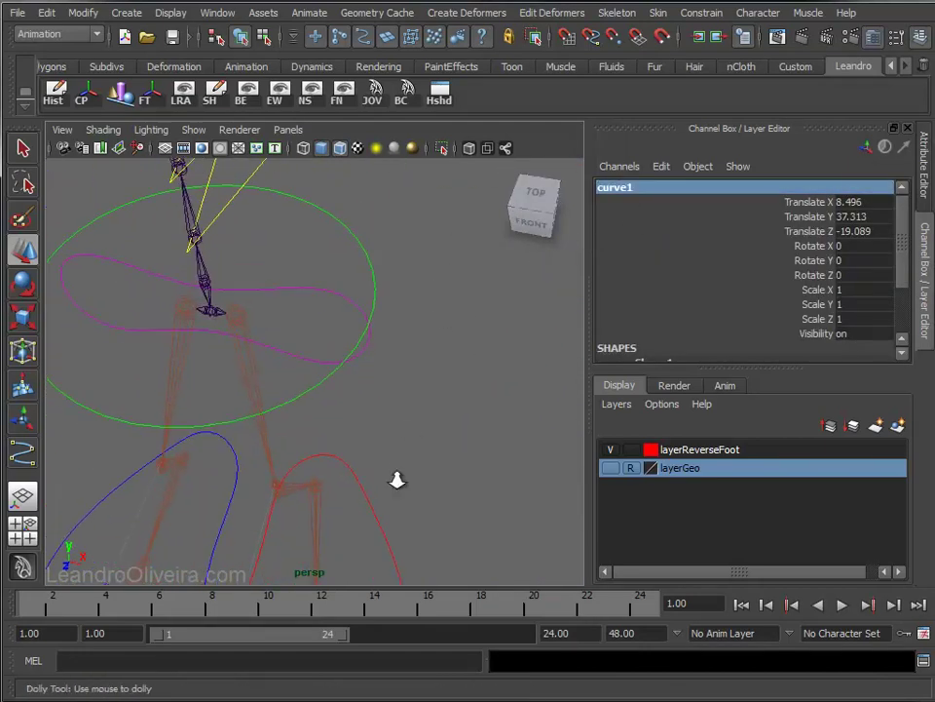
alt+middle_drag(397, 480, 271, 538)
alt+middle_drag(357, 511, 384, 234)
alt+drag(384, 234, 309, 324)
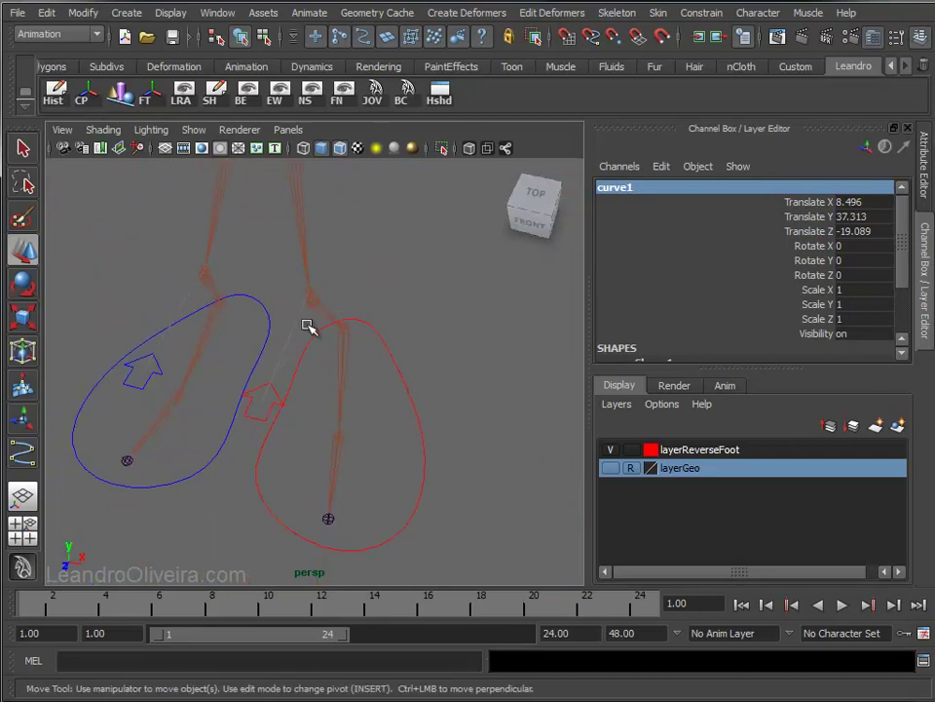
click(293, 328)
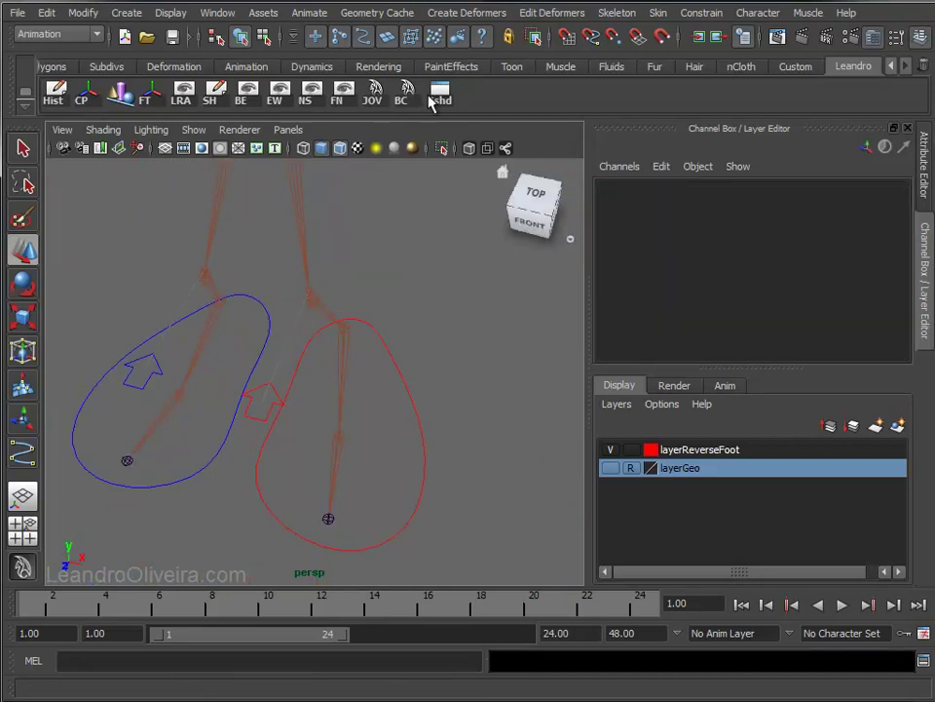
click(124, 13)
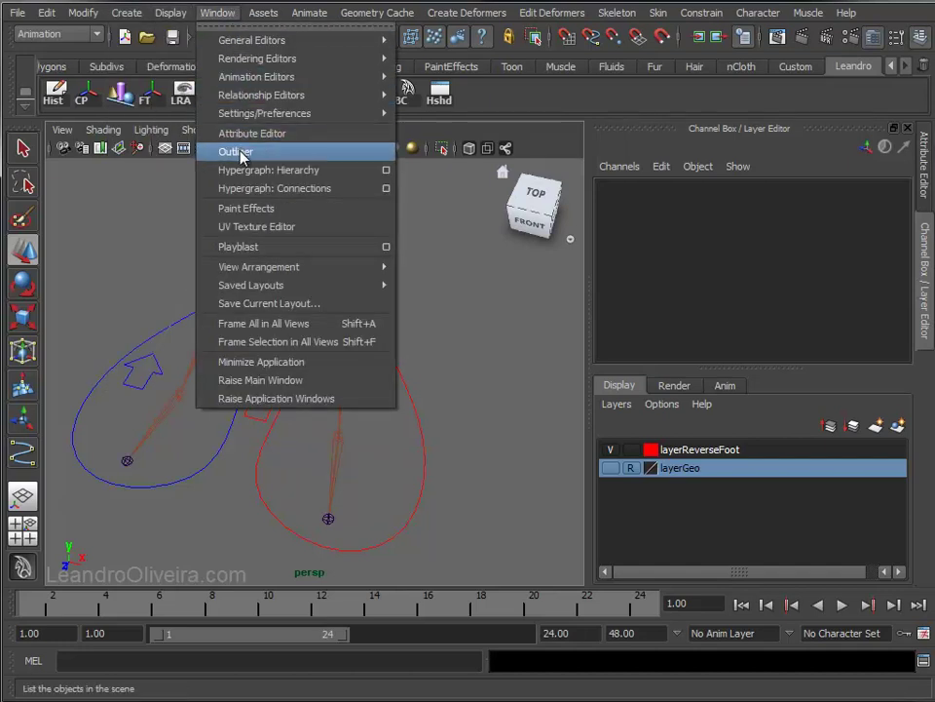
click(241, 151)
drag(713, 94, 205, 100)
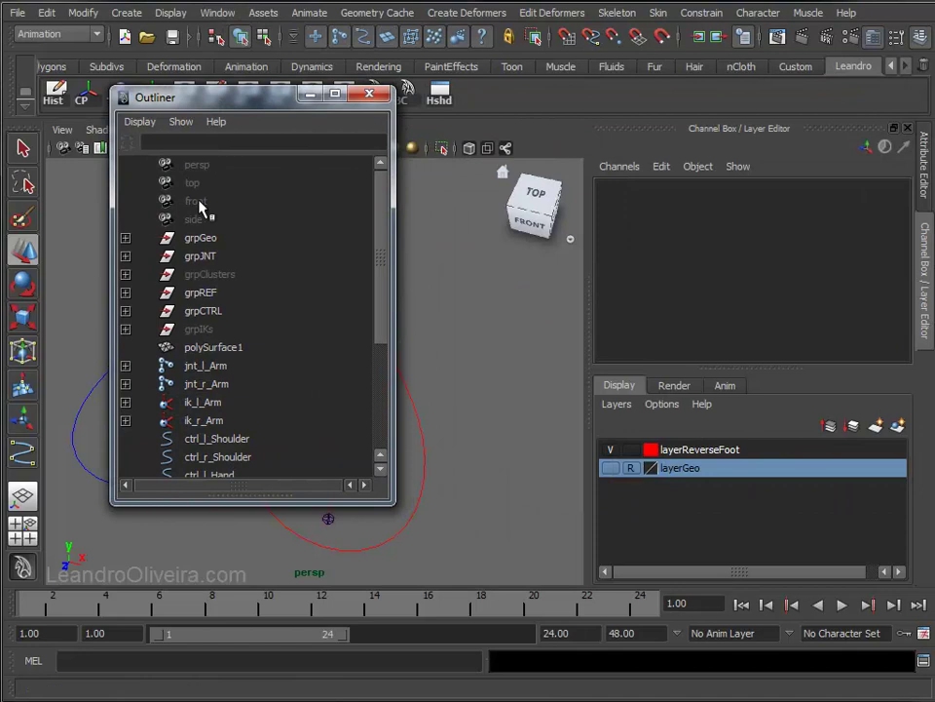
click(126, 292)
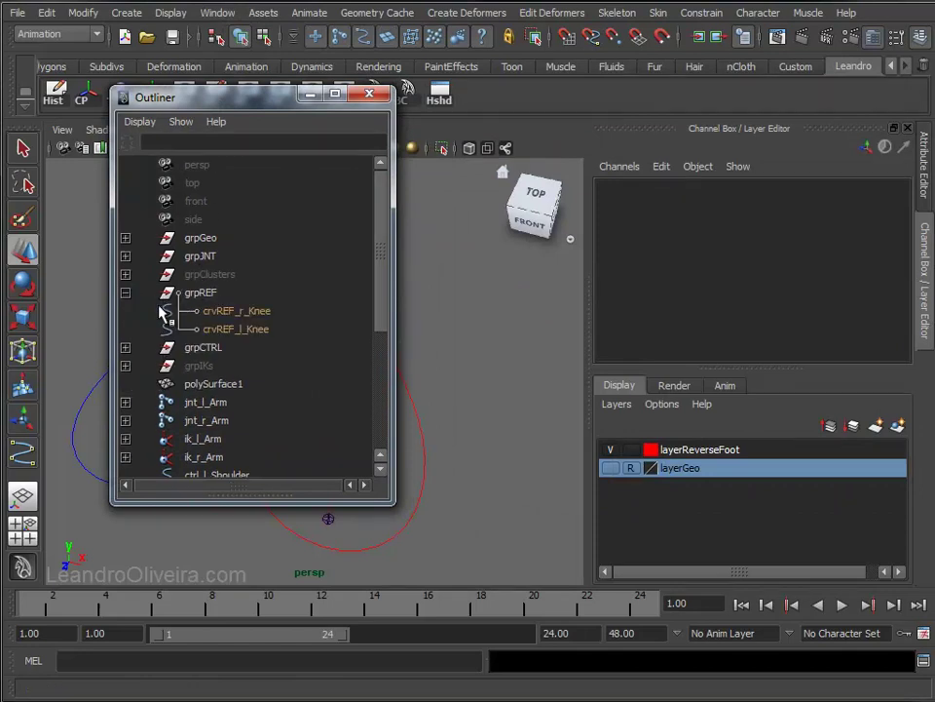
click(216, 313)
double_click(238, 330)
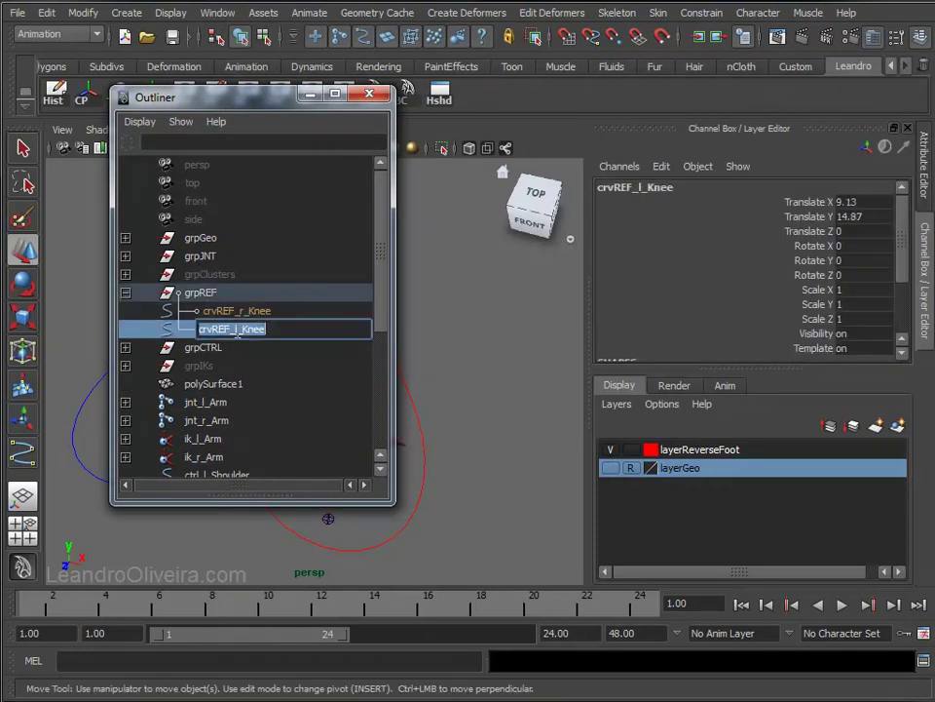
click(310, 95)
scroll(375, 250, down, 3)
mouse_move(376, 358)
alt+middle_down()
mouse_move(386, 333)
mouse_move(382, 438)
mouse_move(310, 401)
alt+middle_up()
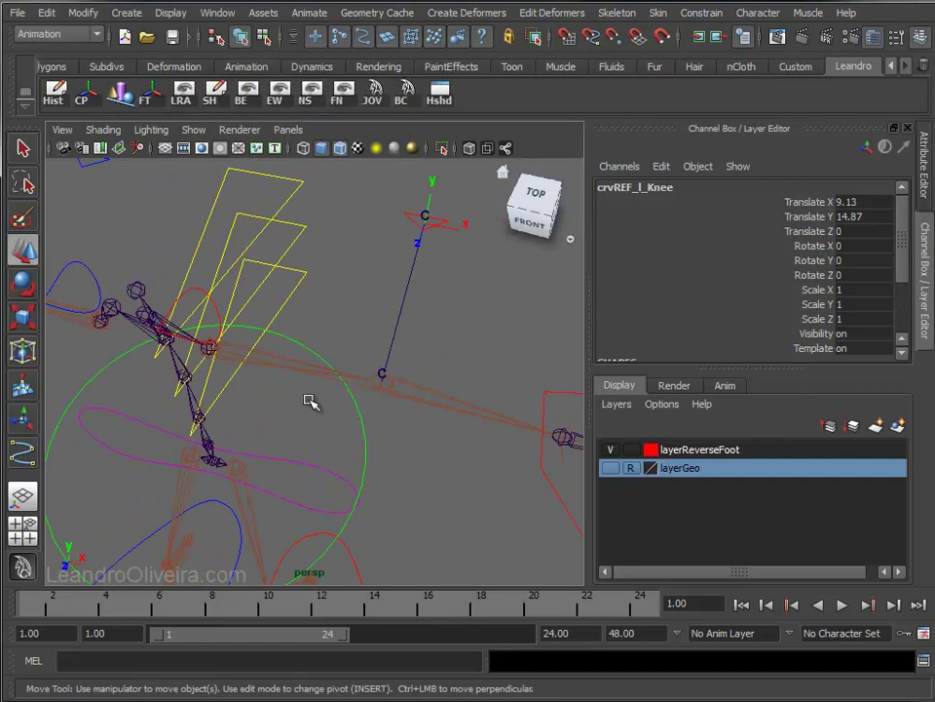
- Rename curve1 to crvREF_l_Elbow
click(403, 304)
double_click(614, 187)
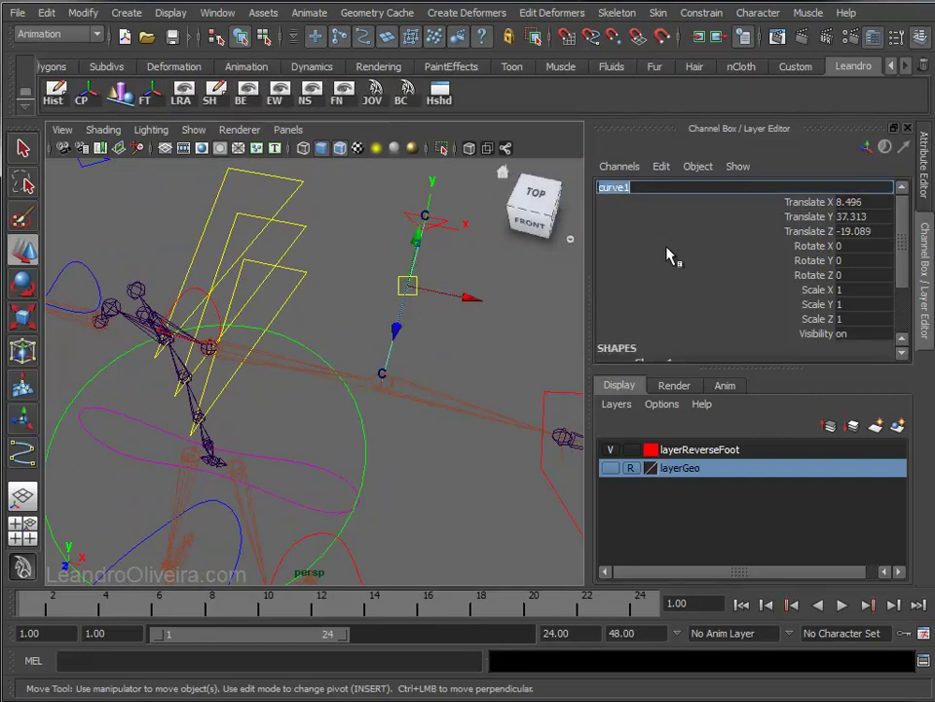
text(crvREF_l_Knee)
key(Left)
key(Left)
key(Left)
key(shift+End)
text(E)
text(lbow)
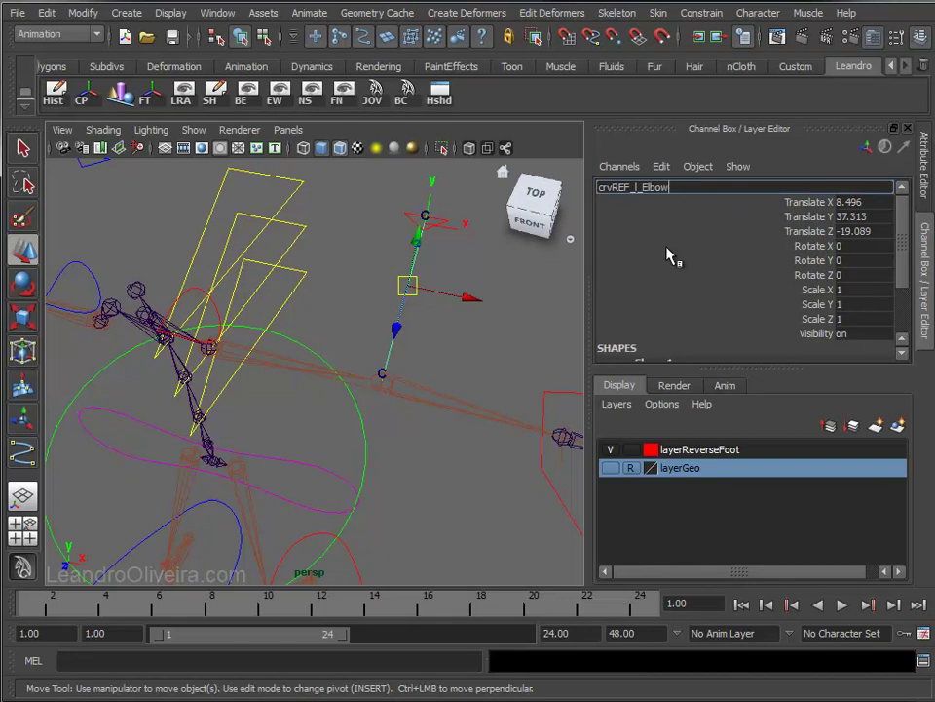
key(Return)
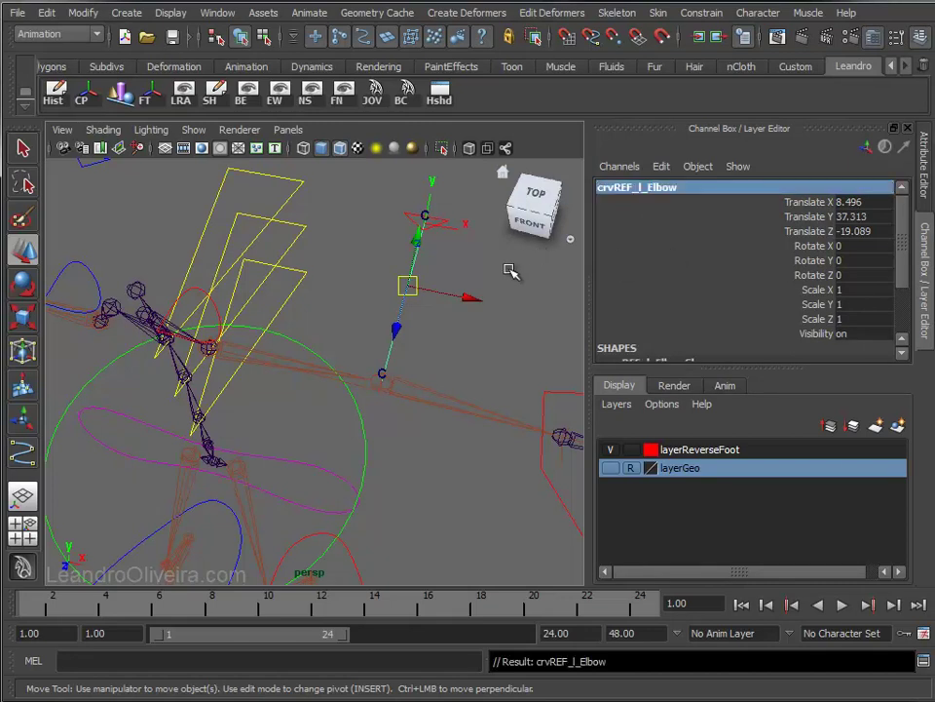
- Duplicate it as crvREF_l_Elbow1 and move the copy to Translate X -8.496
alt+drag(316, 261, 334, 267)
click(46, 13)
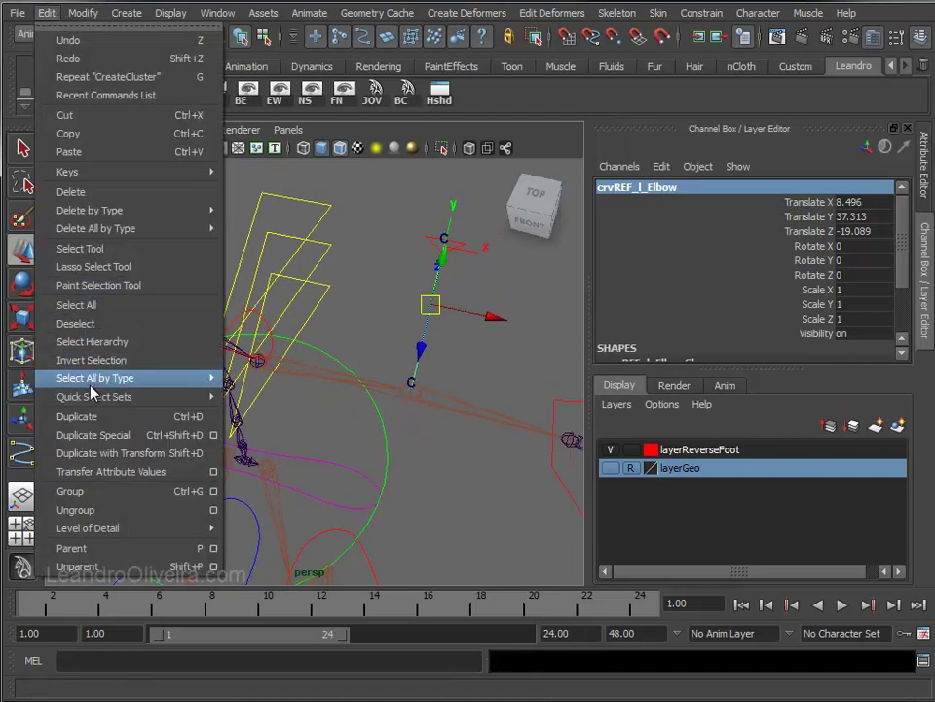
click(68, 416)
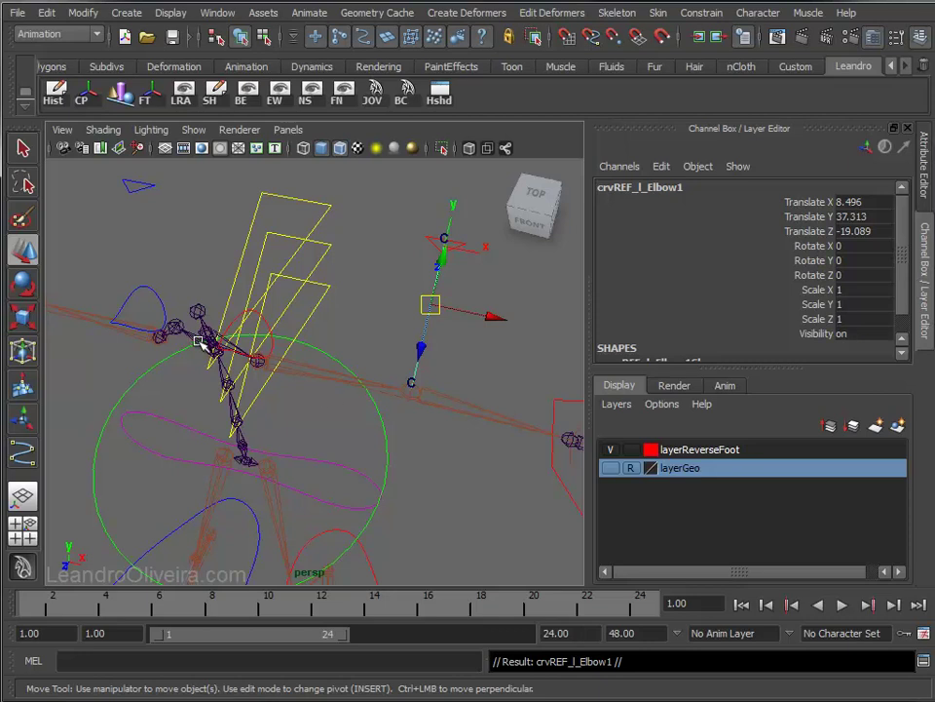
alt+middle_drag(215, 341, 245, 350)
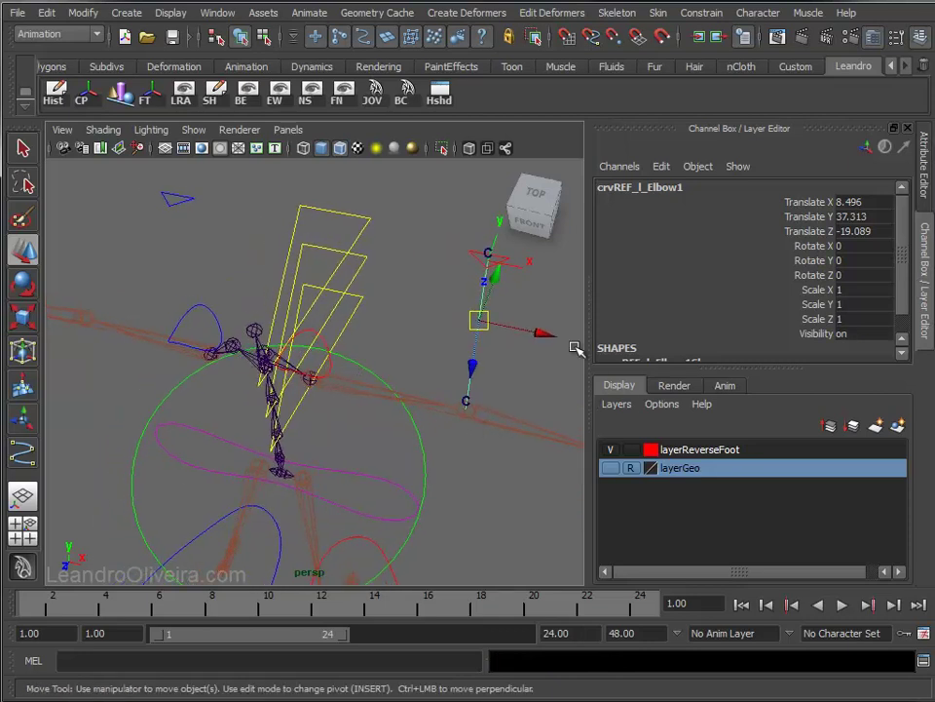
drag(531, 332, 100, 324)
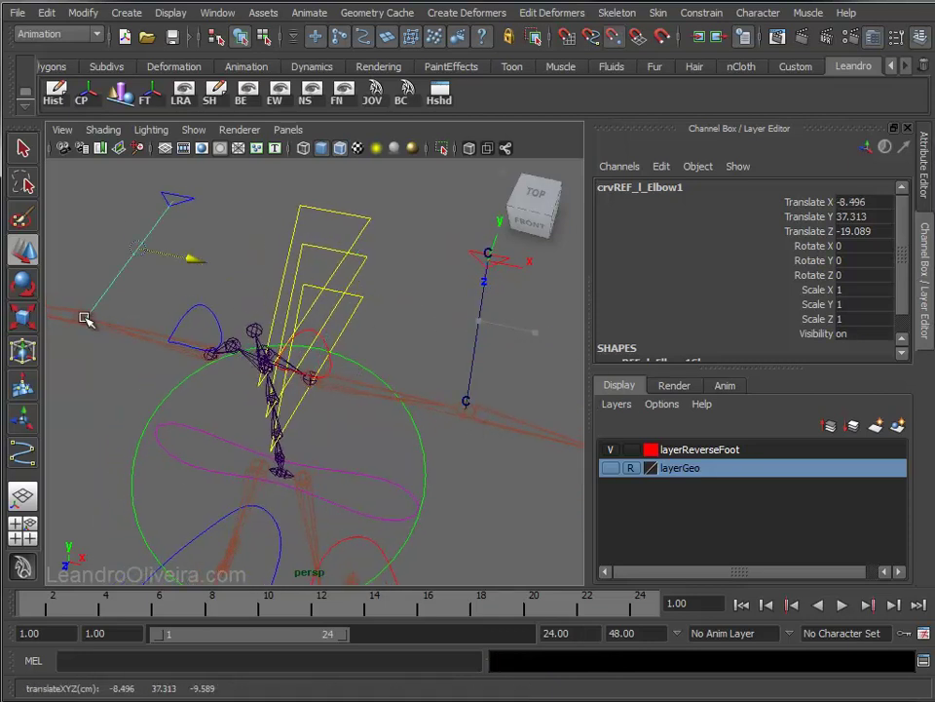
mouse_move(206, 325)
alt+right_down()
mouse_move(240, 313)
mouse_move(230, 349)
mouse_move(205, 346)
alt+right_up()
right_drag(179, 278, 115, 281)
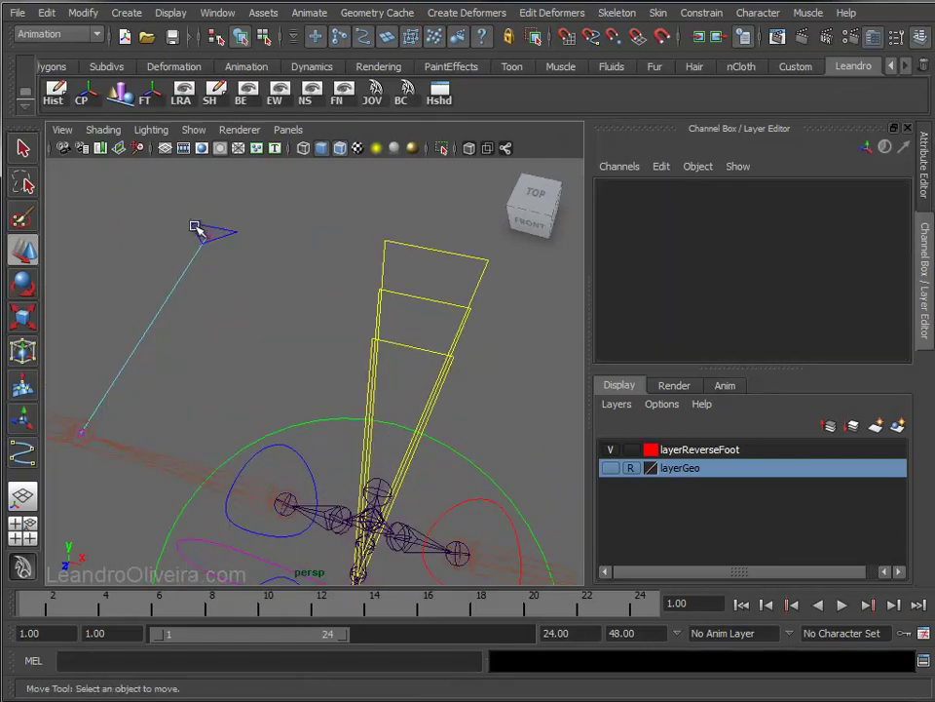
- Add a cluster to the duplicated curve crvREF_l_Elbow1
click(213, 237)
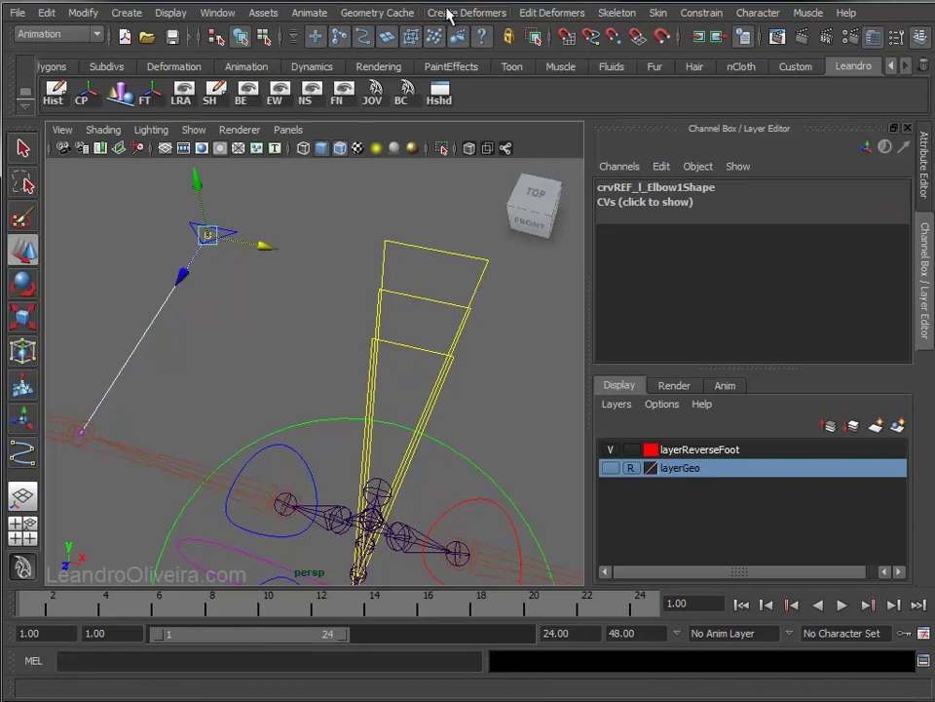
click(482, 13)
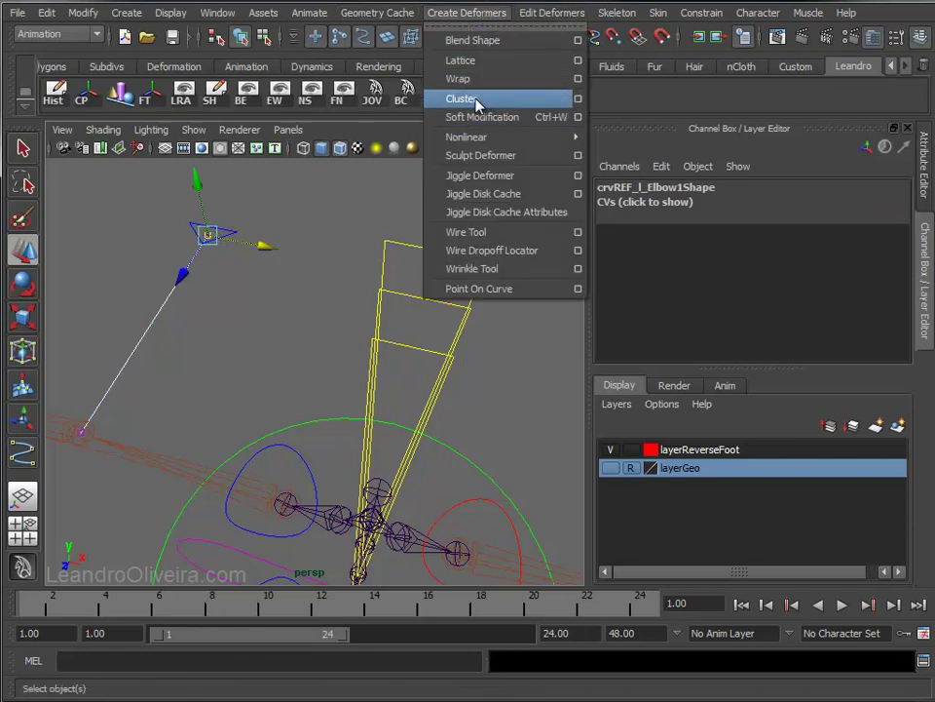
click(478, 97)
alt+drag(216, 367, 201, 398)
click(201, 324)
right_drag(198, 326, 125, 328)
click(180, 409)
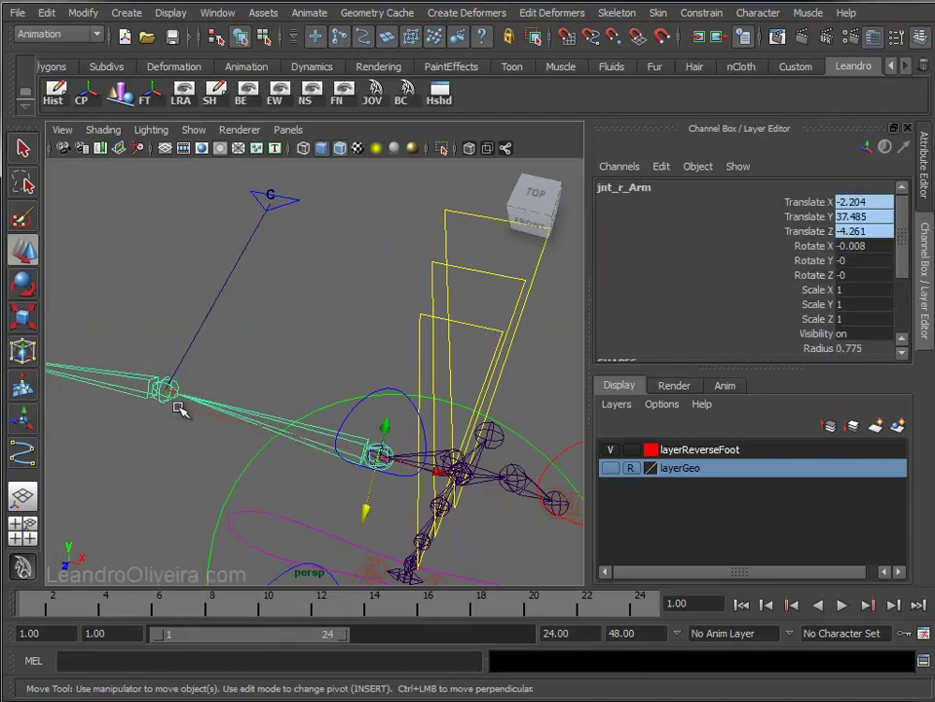
click(292, 251)
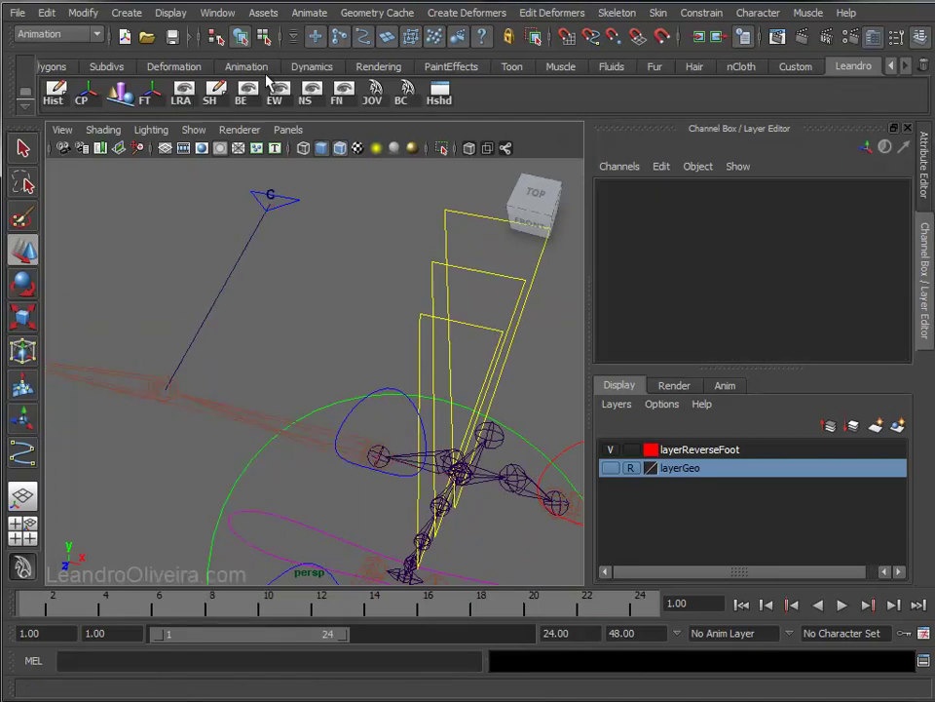
- Cluster the duplicate's arm-end control vertex, creating cluster8, then deselect everything
click(227, 285)
right_drag(230, 283, 157, 287)
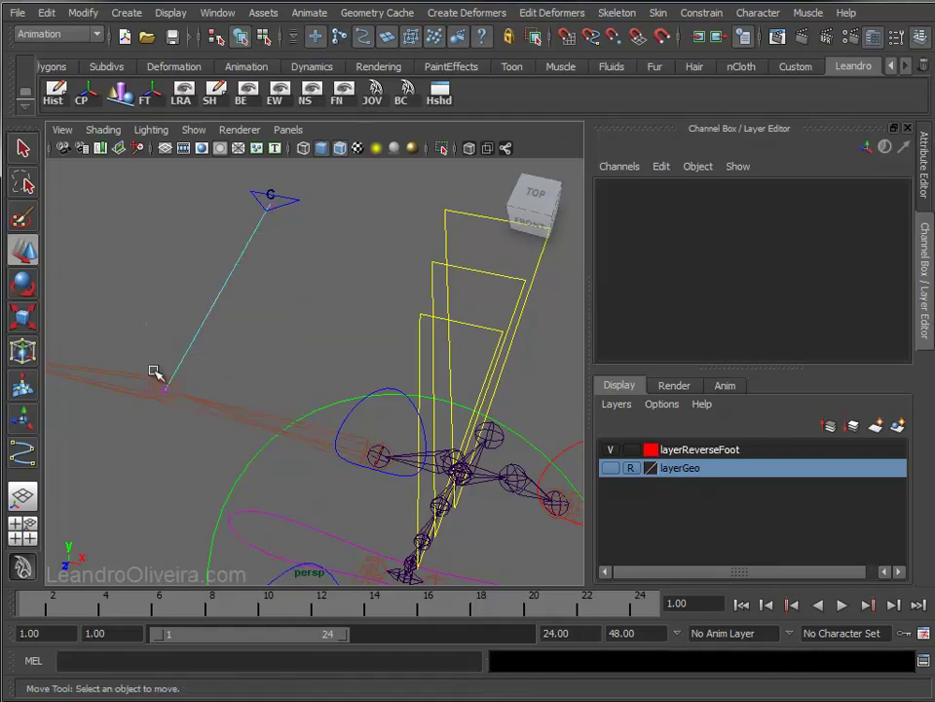
drag(155, 376, 192, 426)
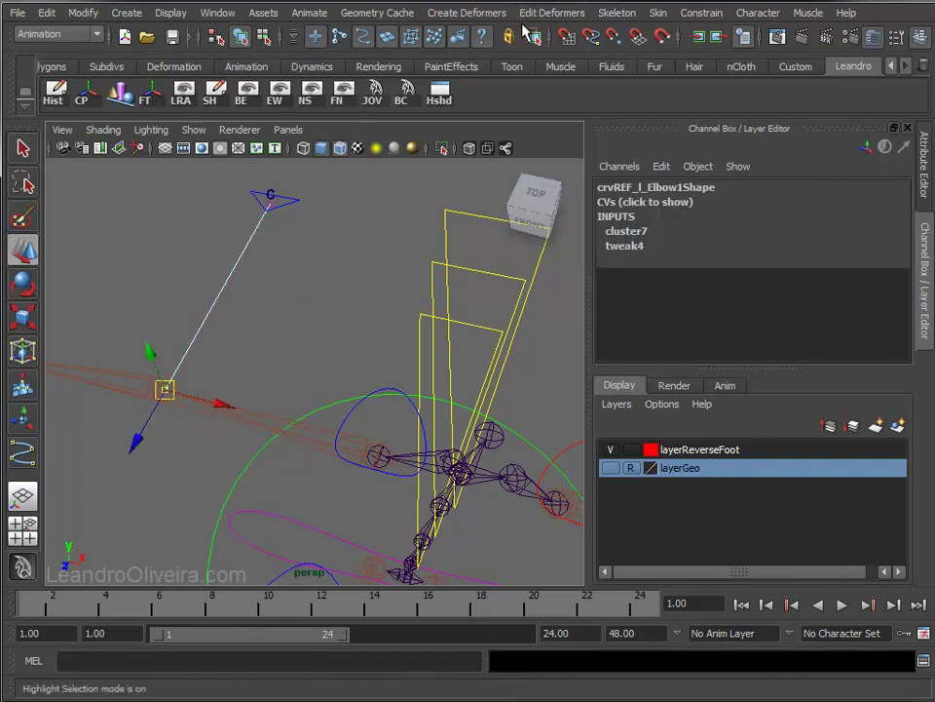
click(494, 13)
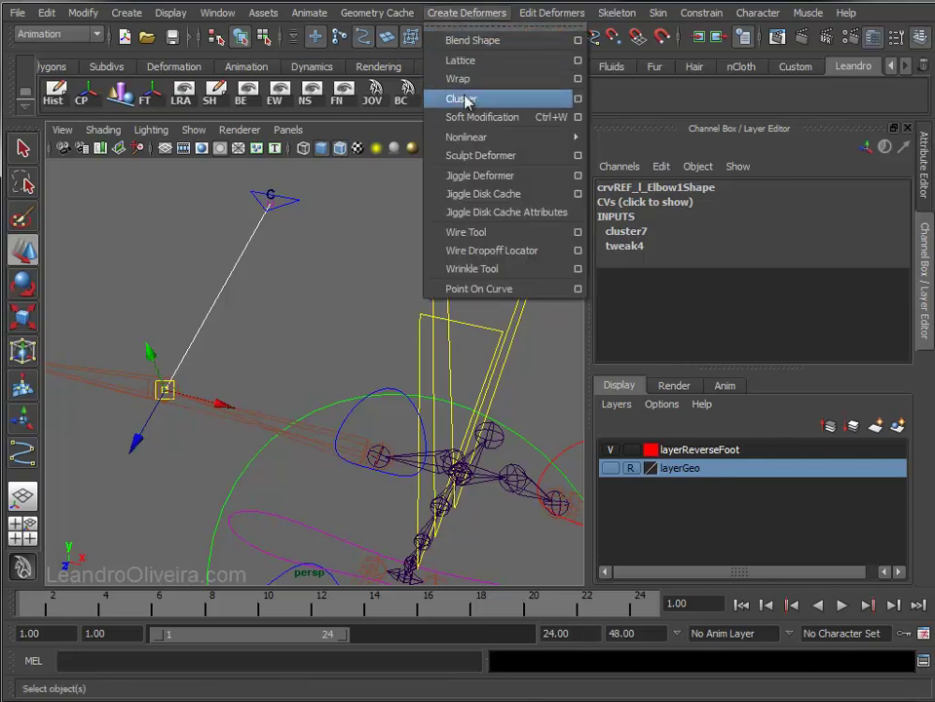
click(466, 97)
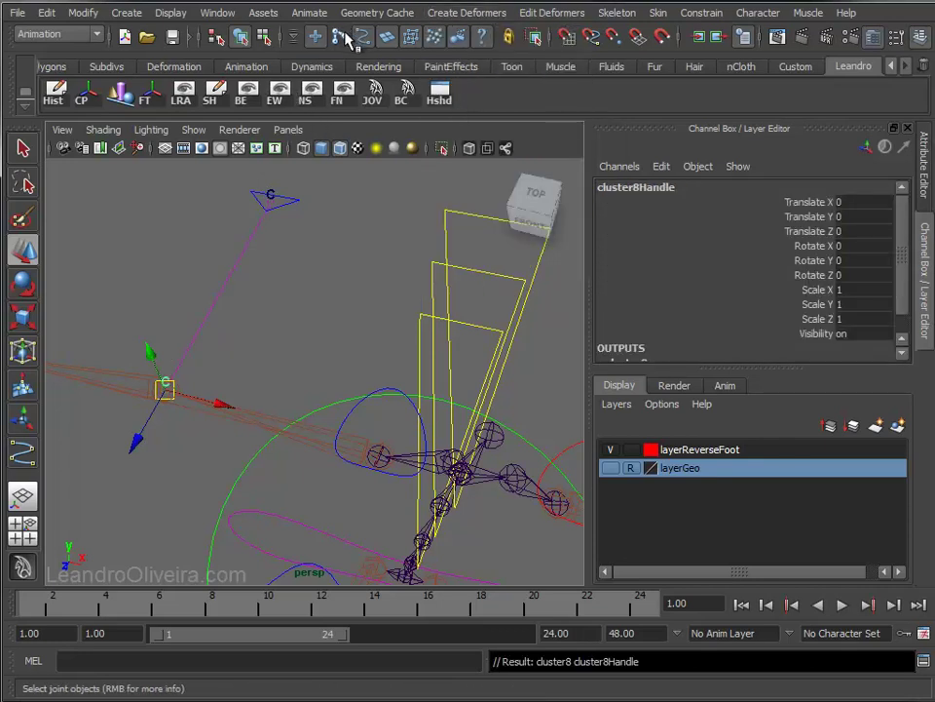
click(337, 282)
mouse_move(308, 274)
alt+mouse_down()
mouse_move(290, 296)
mouse_move(359, 296)
mouse_move(370, 351)
alt+mouse_up()
alt+middle_drag(371, 351, 334, 337)
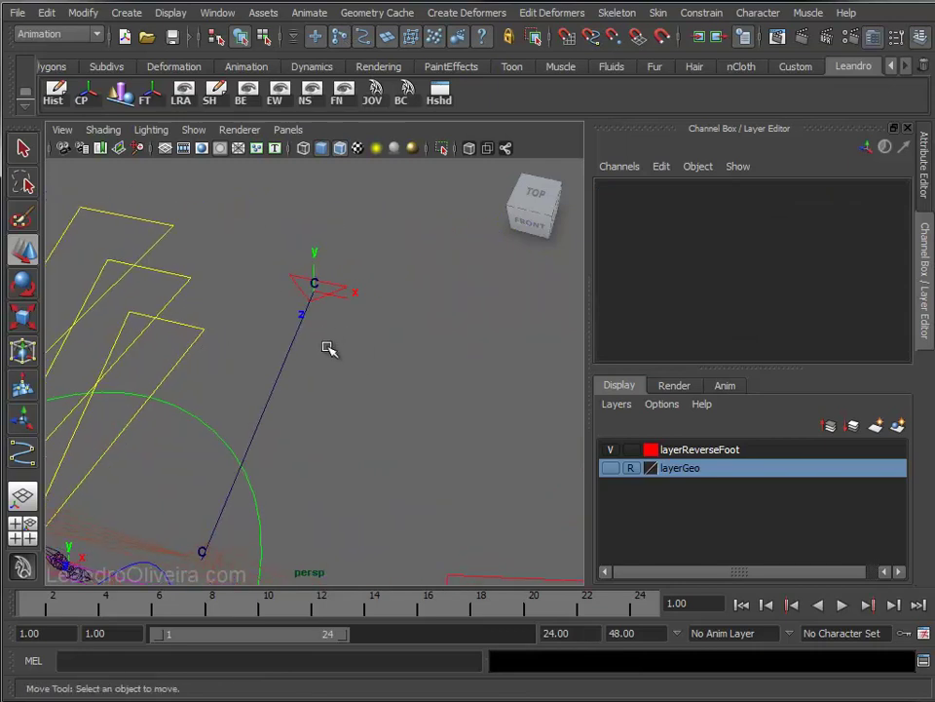
- Toggle the local rotation axes display on ctrl_l_Elbow
click(314, 282)
mouse_move(239, 305)
alt+middle_down()
mouse_move(475, 374)
mouse_move(427, 371)
mouse_move(487, 380)
mouse_move(396, 382)
alt+middle_up()
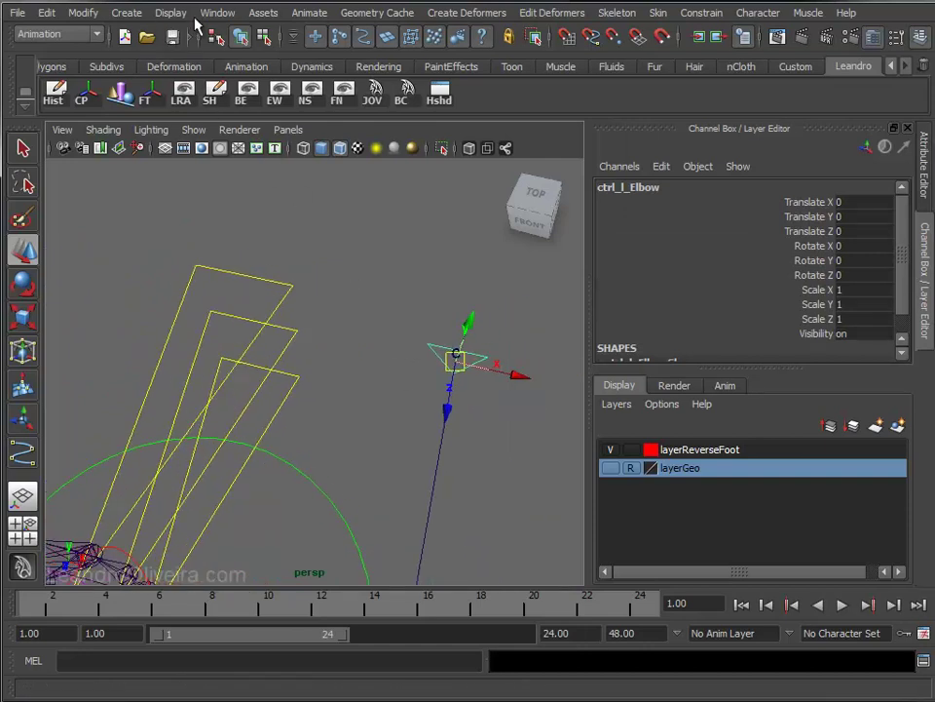
click(175, 14)
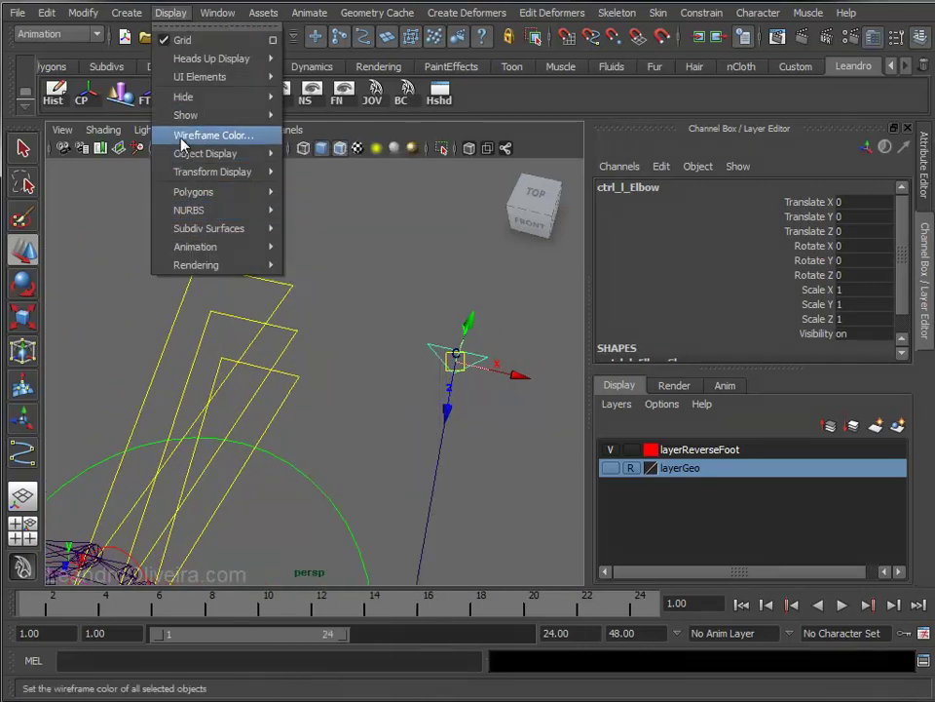
mouse_move(213, 172)
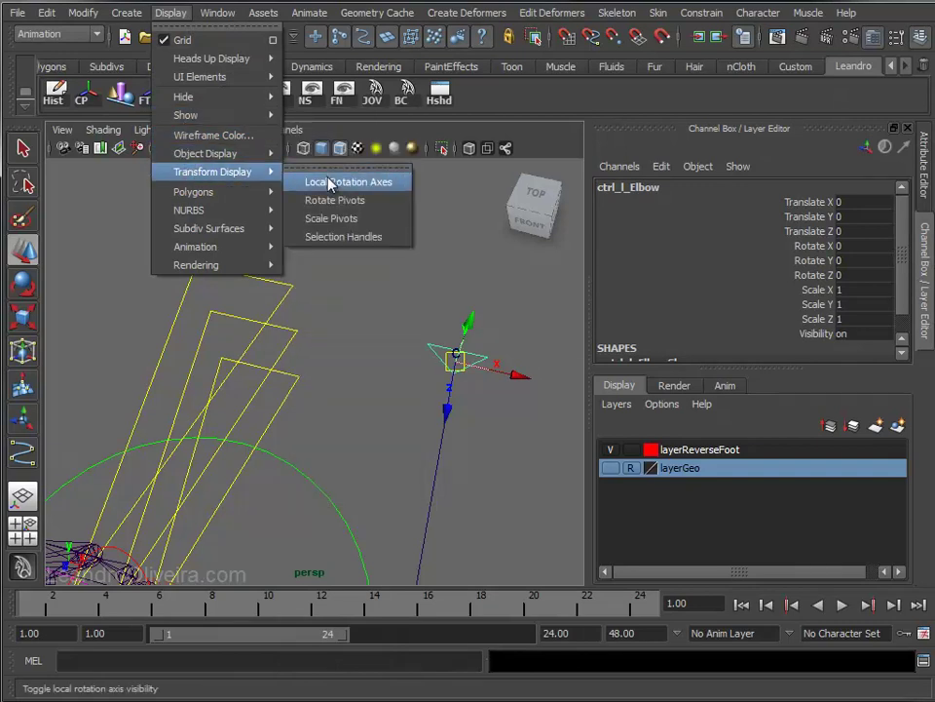
click(328, 181)
- Reselect the triangular elbow control and open the Outliner
click(410, 350)
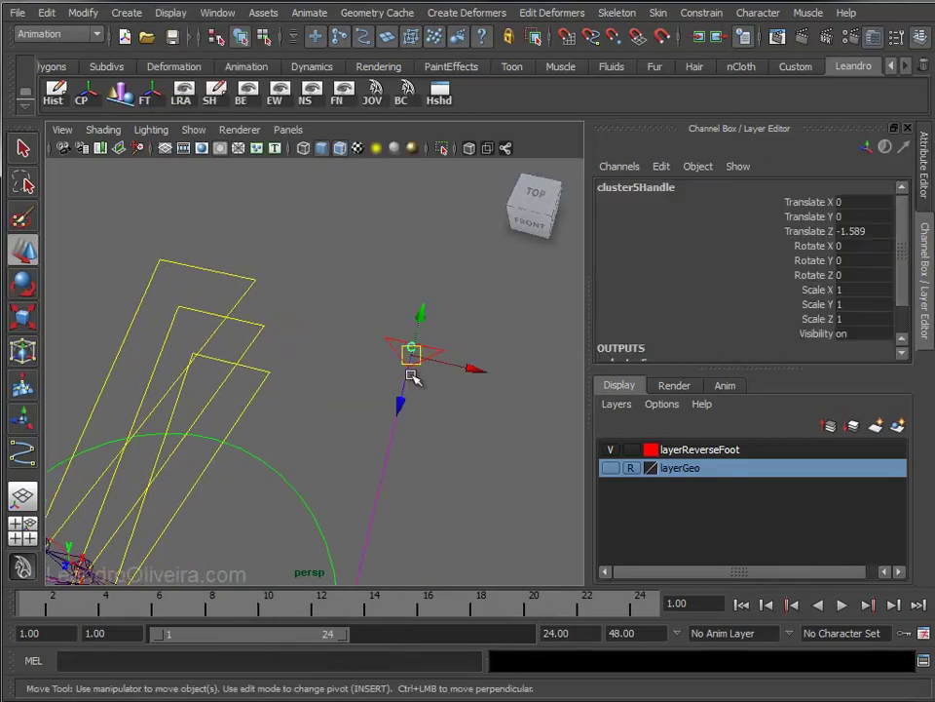
mouse_move(317, 409)
alt+right_down()
mouse_move(370, 485)
mouse_move(451, 441)
mouse_move(354, 464)
mouse_move(345, 526)
mouse_move(416, 382)
alt+right_up()
click(416, 341)
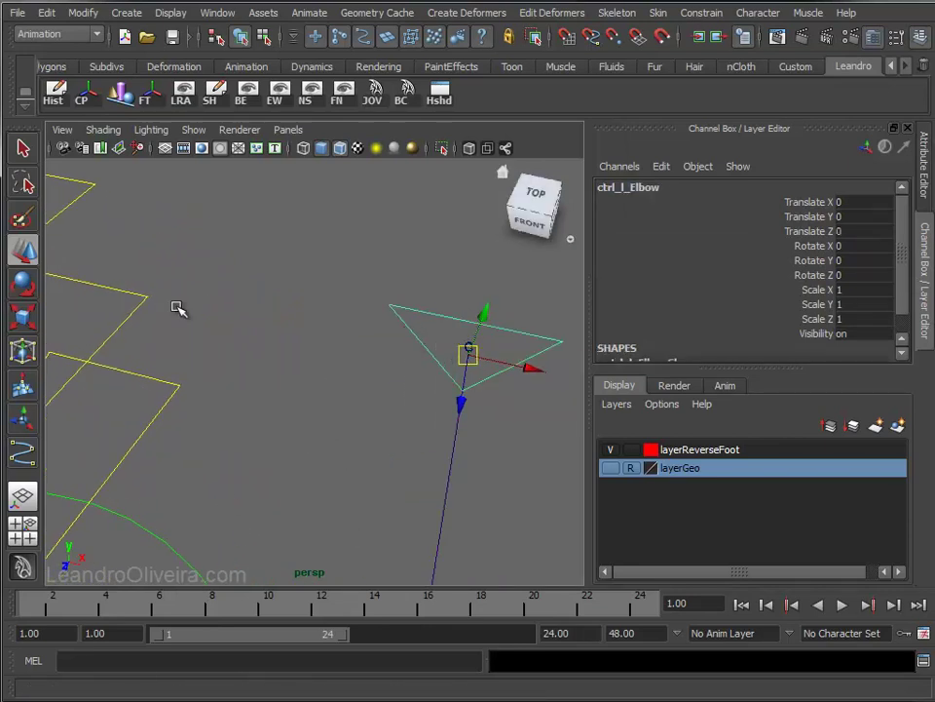
key(shift+o)
drag(380, 248, 390, 382)
click(234, 329)
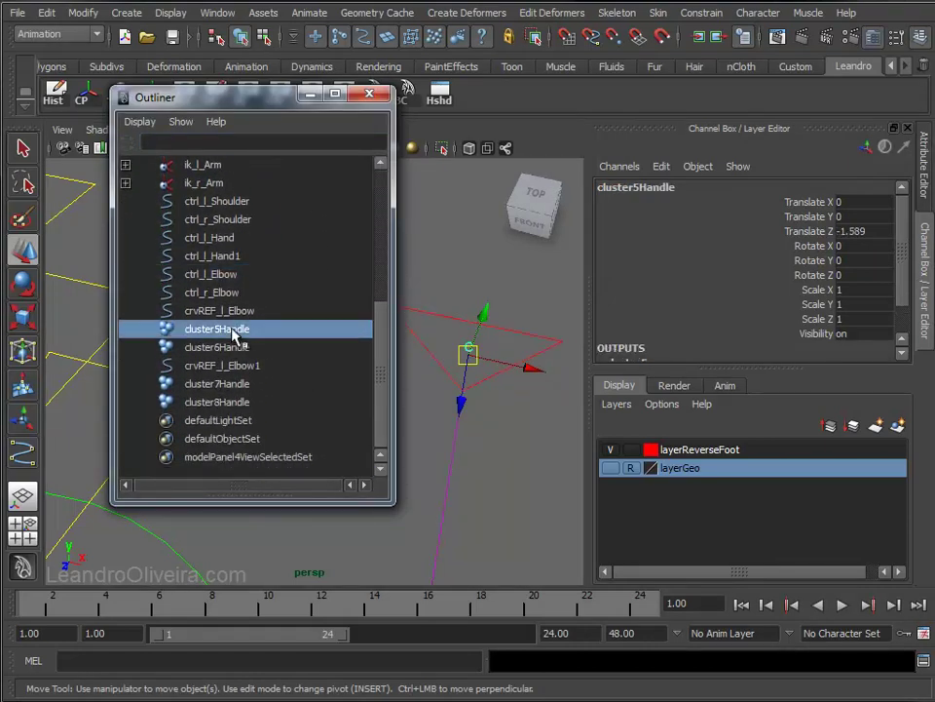
drag(263, 98, 210, 67)
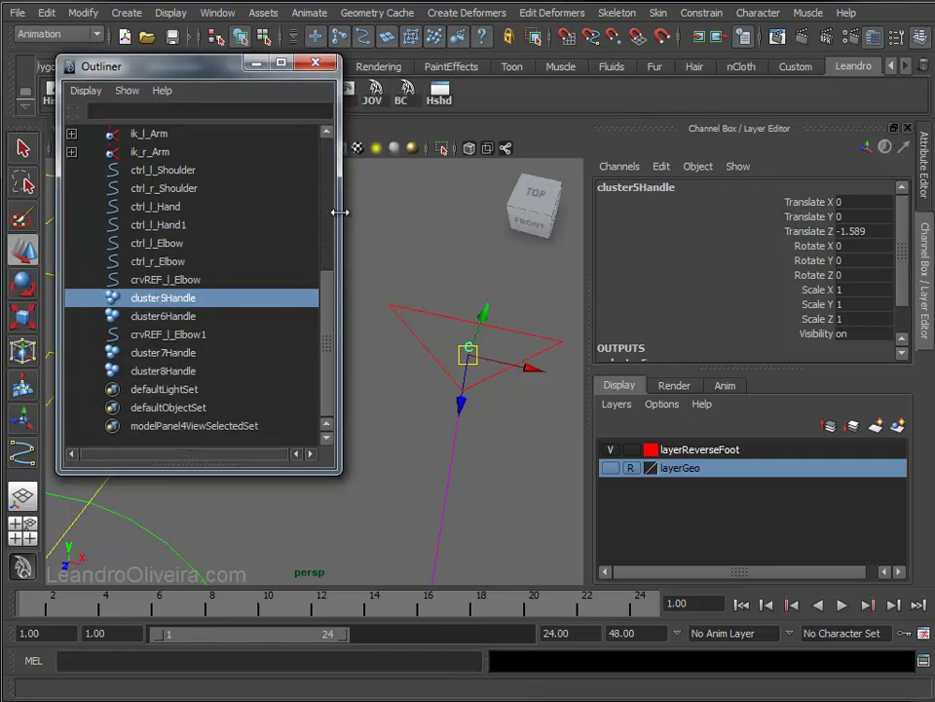
drag(325, 298, 327, 195)
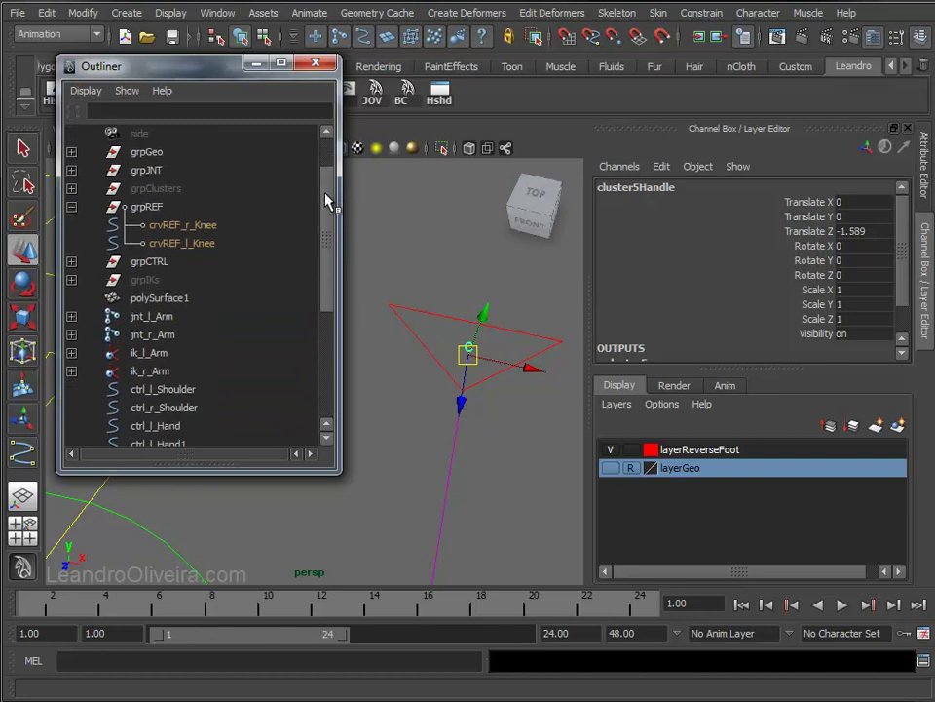
click(71, 189)
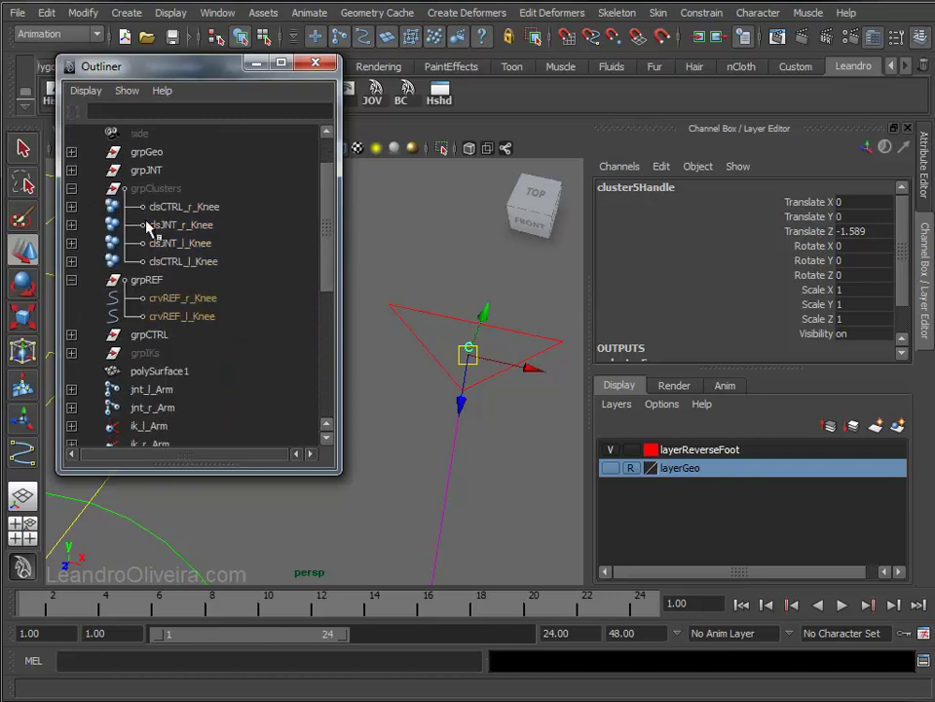
double_click(195, 207)
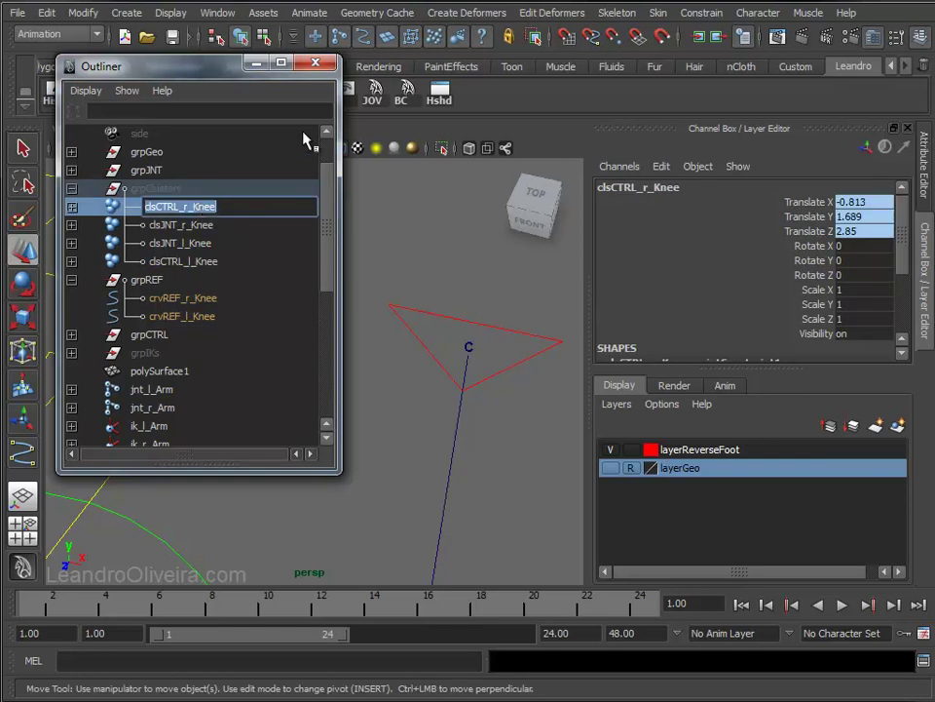
click(469, 347)
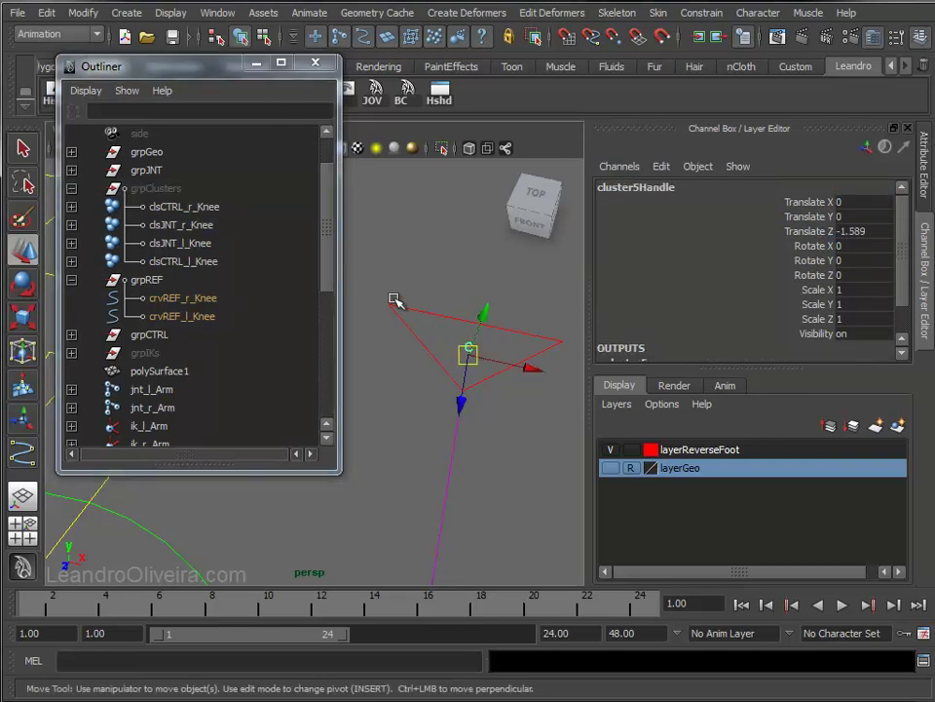
drag(324, 261, 324, 397)
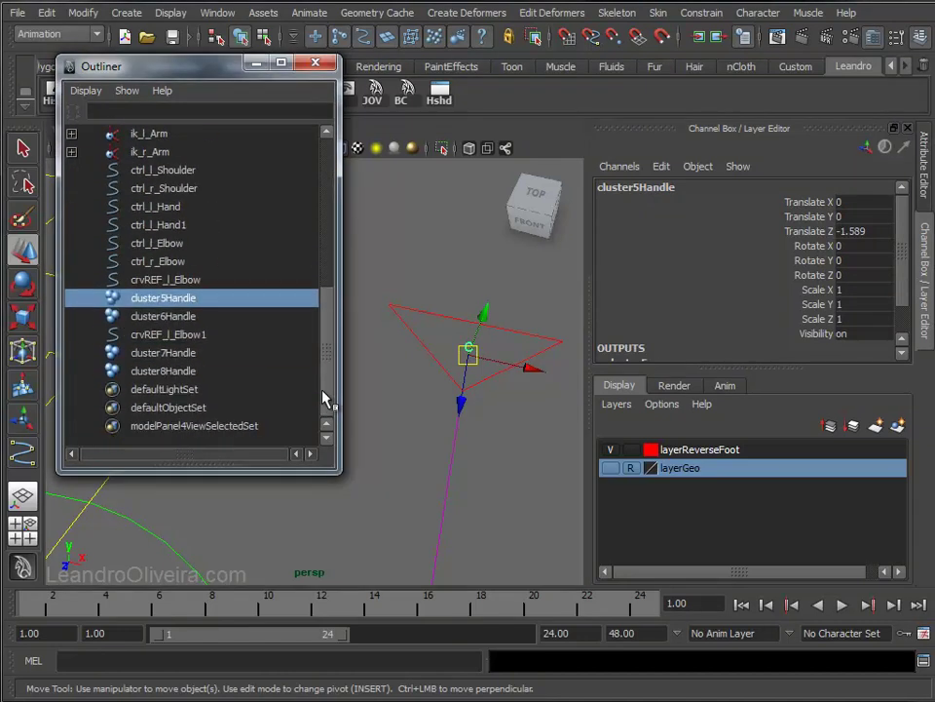
- Rename cluster5Handle to clsCTRL_l_Elbow
double_click(188, 305)
text(clsCTRL_r_Knee)
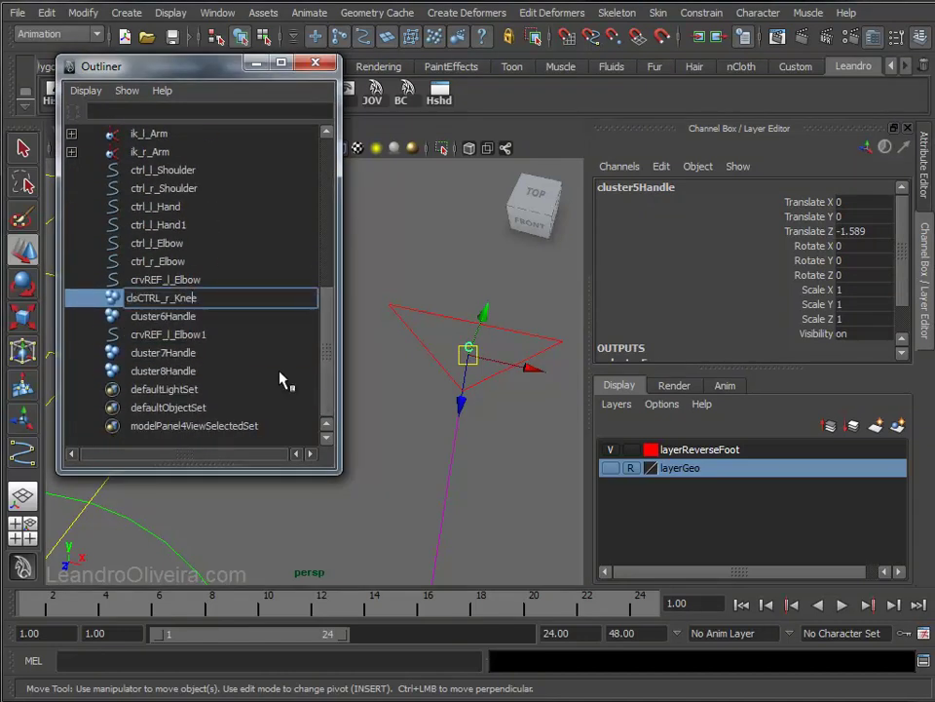
key(Left)
key(Left)
key(Left)
key(BackSpace)
text(l)
key(Right)
key(shift+Right)
key(shift+Right)
key(shift+Right)
text(Elbow)
key(Return)
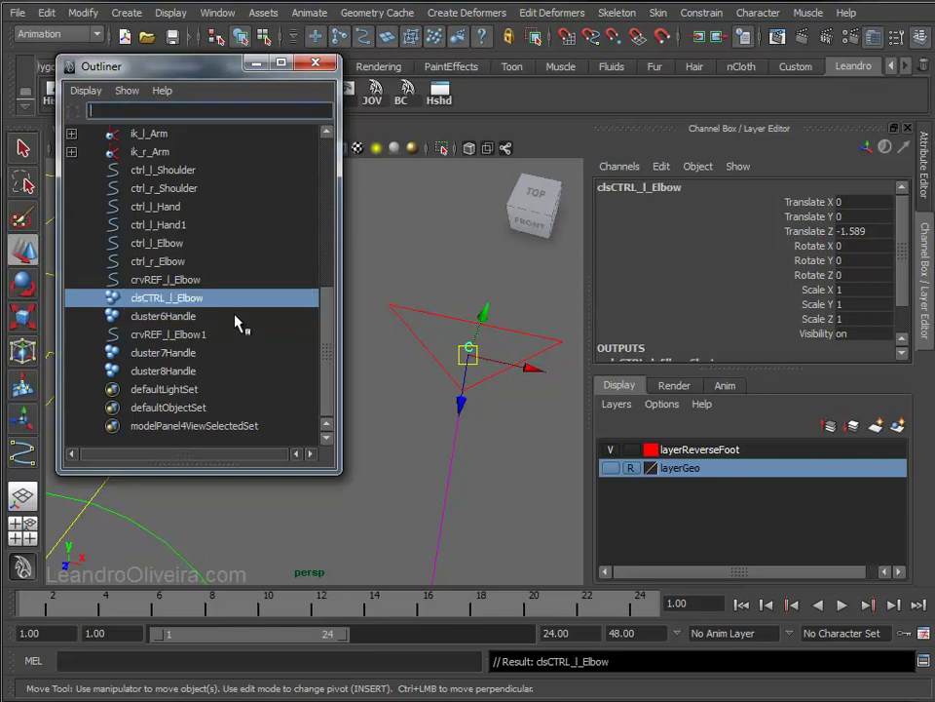
- Rename cluster6Handle to clsJNT_l_Elbow
double_click(188, 300)
key(ctrl+c)
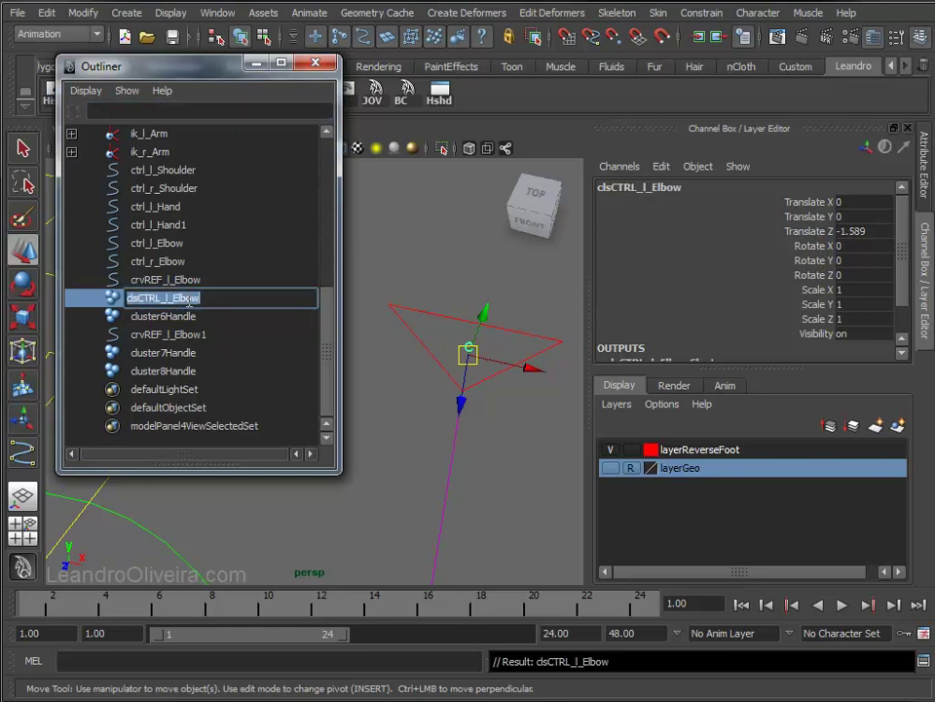
click(164, 315)
middle_drag(470, 376, 485, 431)
alt+right_drag(485, 432, 438, 380)
alt+middle_drag(439, 380, 512, 313)
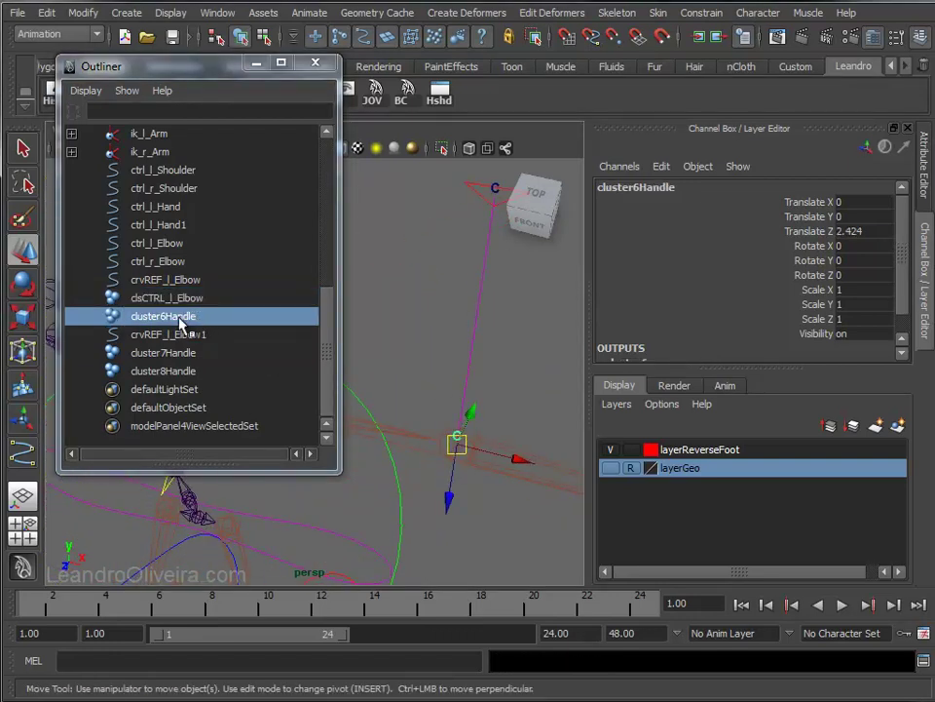
double_click(181, 321)
key(ctrl+v)
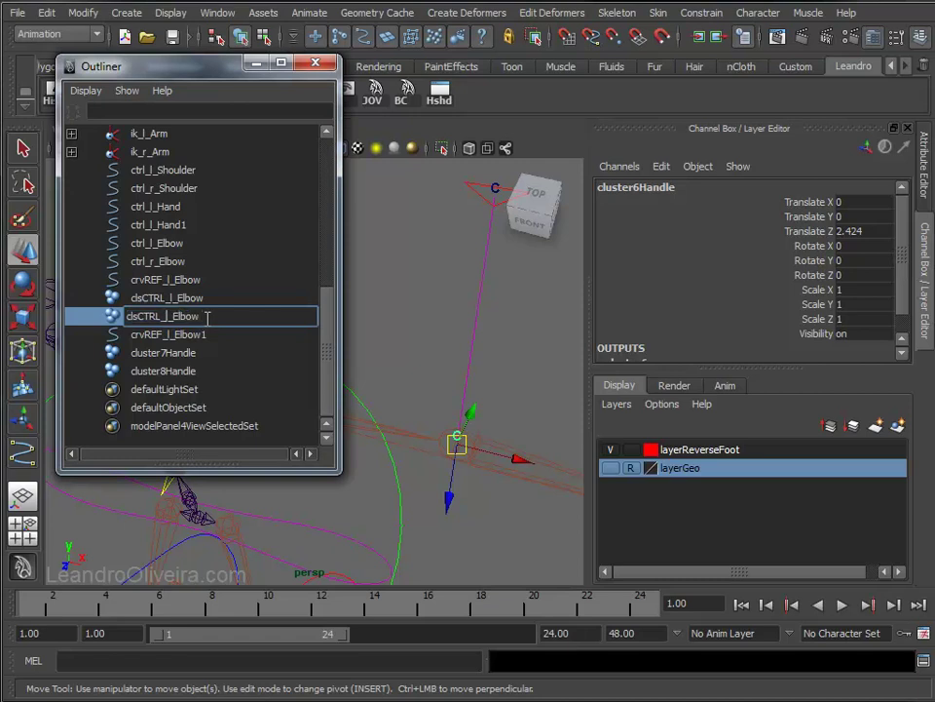
key(BackSpace)
text(JN)
key(Return)
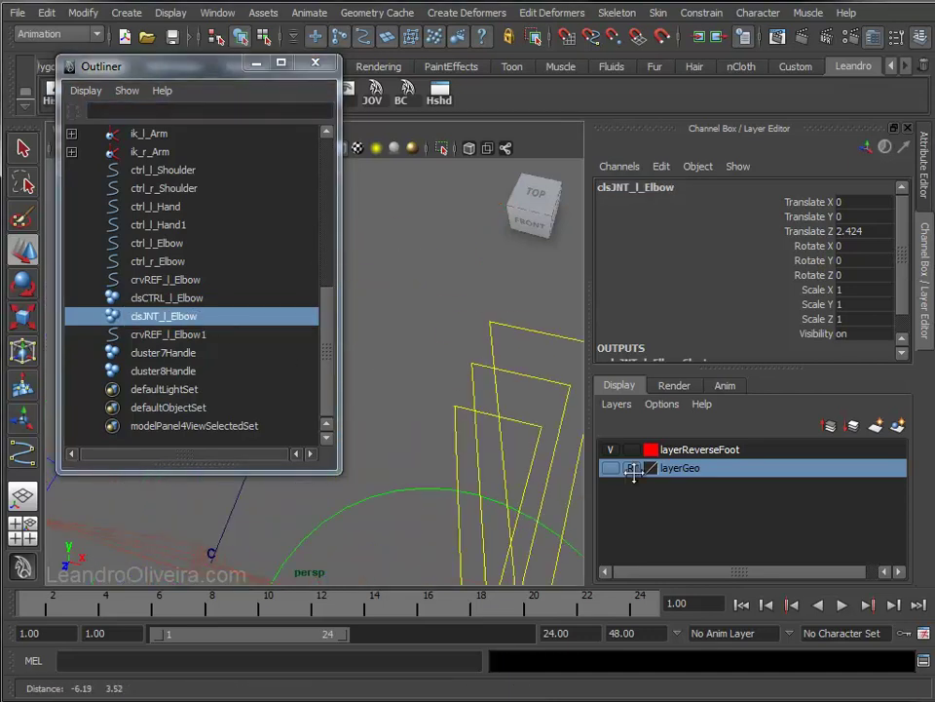
- Rename cluster7Handle to clsCTRL_r_Elbow
alt+right_drag(464, 383, 417, 371)
click(142, 354)
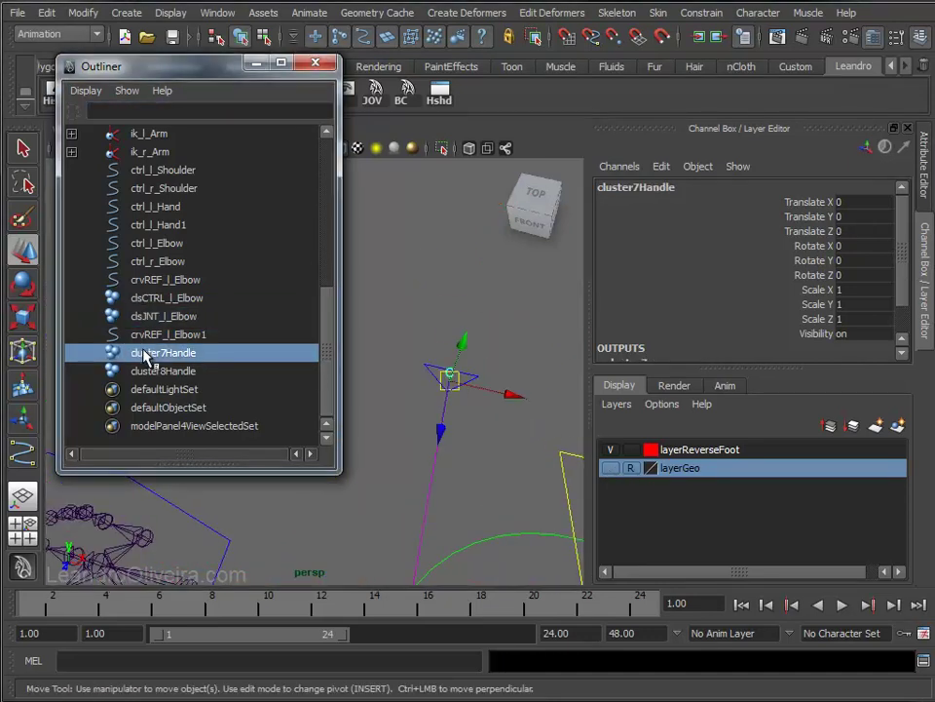
double_click(144, 353)
text(clsCTRL_l_Elbow)
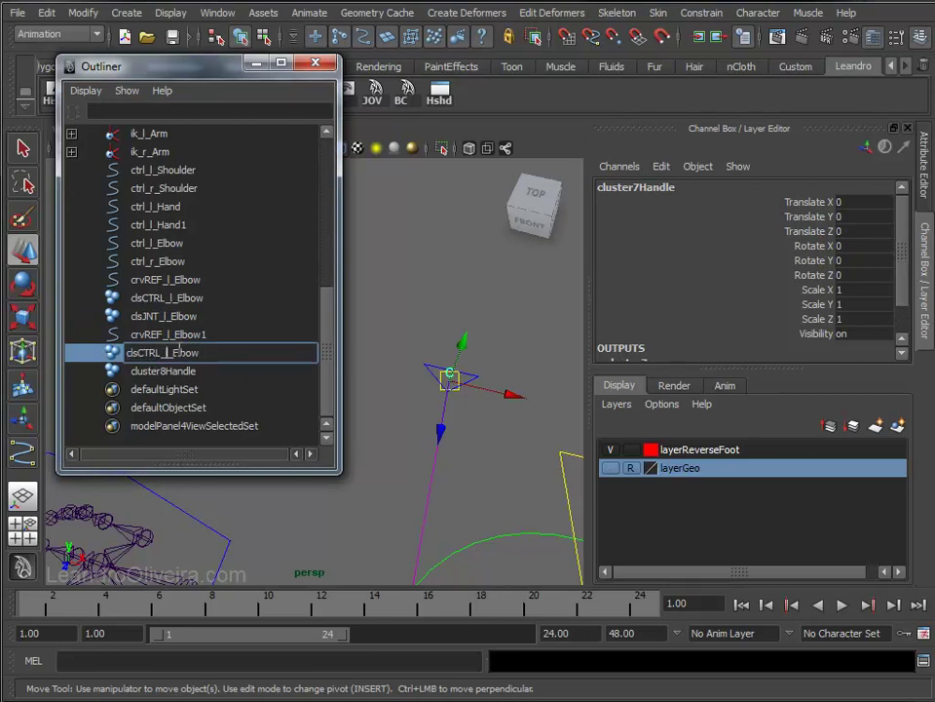
text(r)
key(Return)
- Rename cluster8Handle to clsJNT_r_Elbow
double_click(180, 355)
key(ctrl+c)
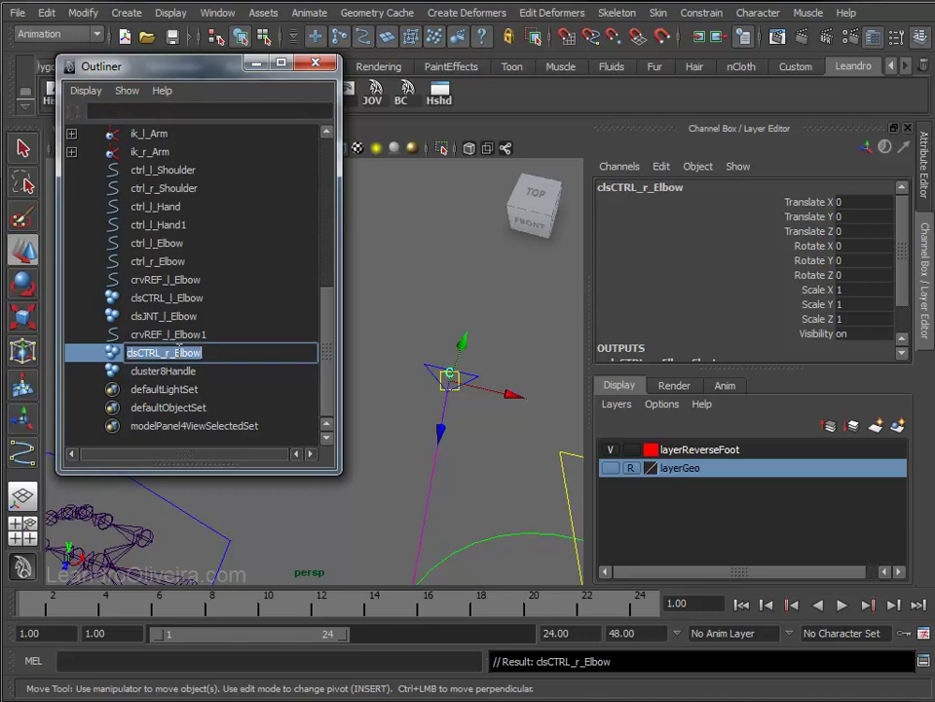
click(174, 371)
double_click(173, 372)
key(ctrl+v)
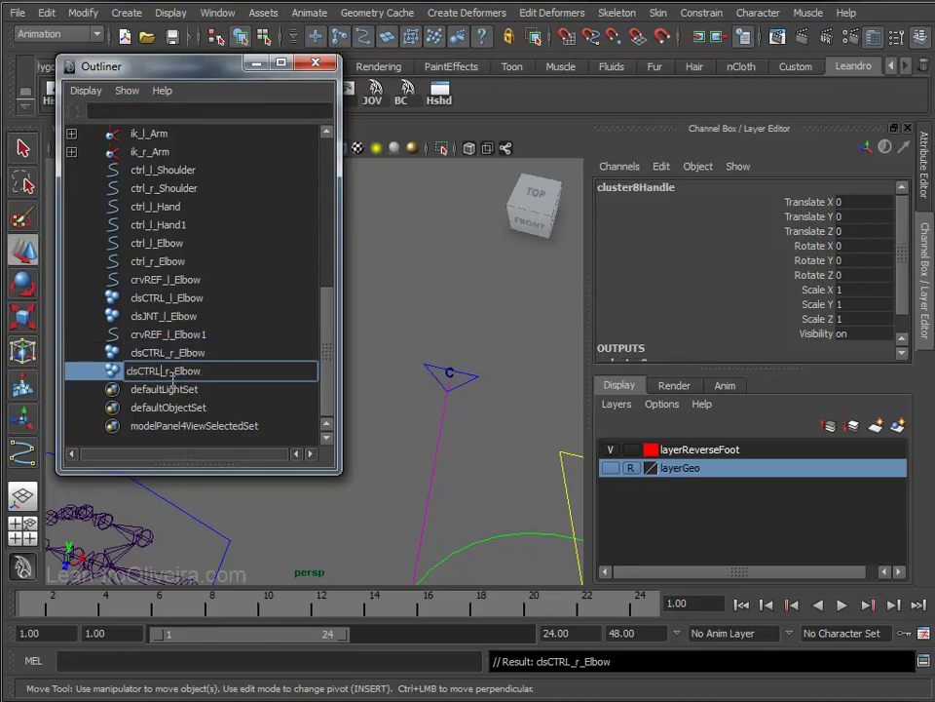
text(JNT)
key(Return)
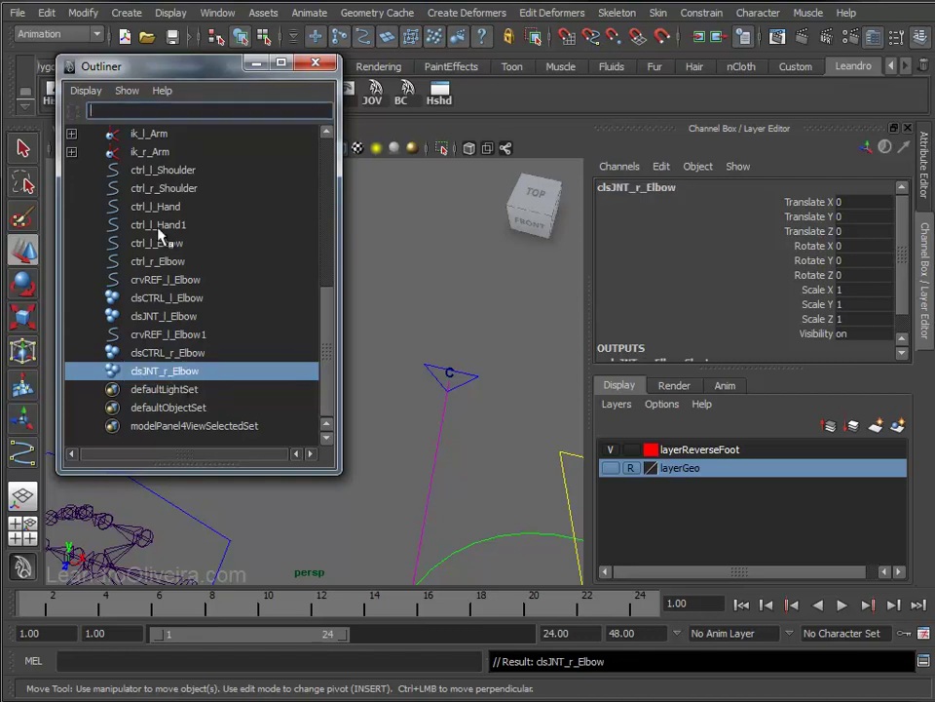
drag(216, 68, 184, 96)
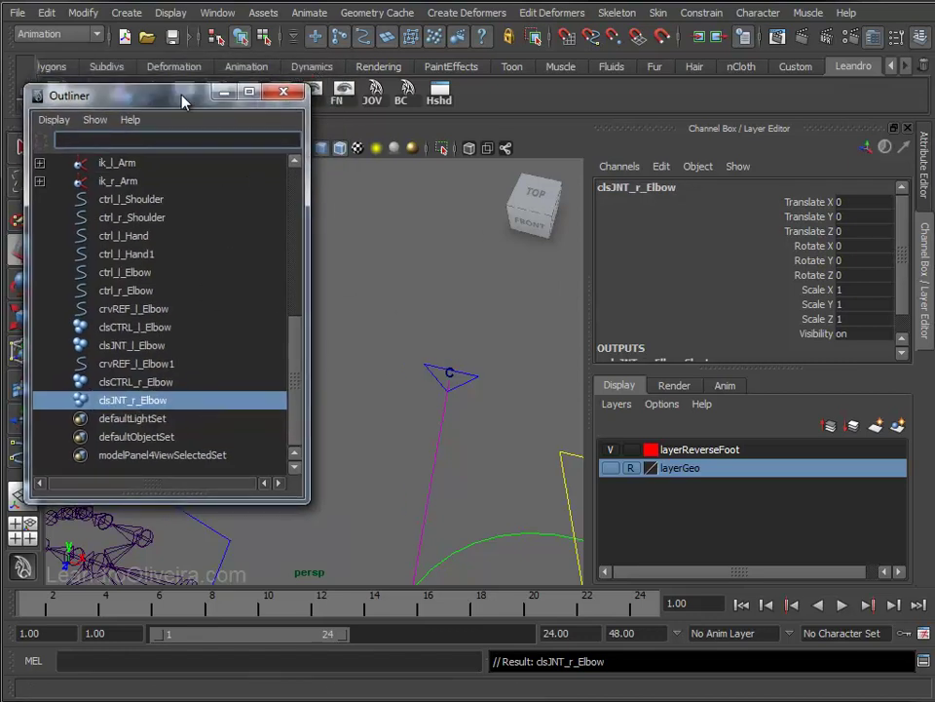
mouse_move(404, 322)
alt+mouse_down()
mouse_move(289, 272)
mouse_move(274, 305)
mouse_move(263, 285)
mouse_move(502, 365)
mouse_move(444, 334)
mouse_move(424, 389)
alt+mouse_up()
- Point-constrain clsCTRL_l_Elbow to the left elbow control ctrl_l_Elbow
key(w)
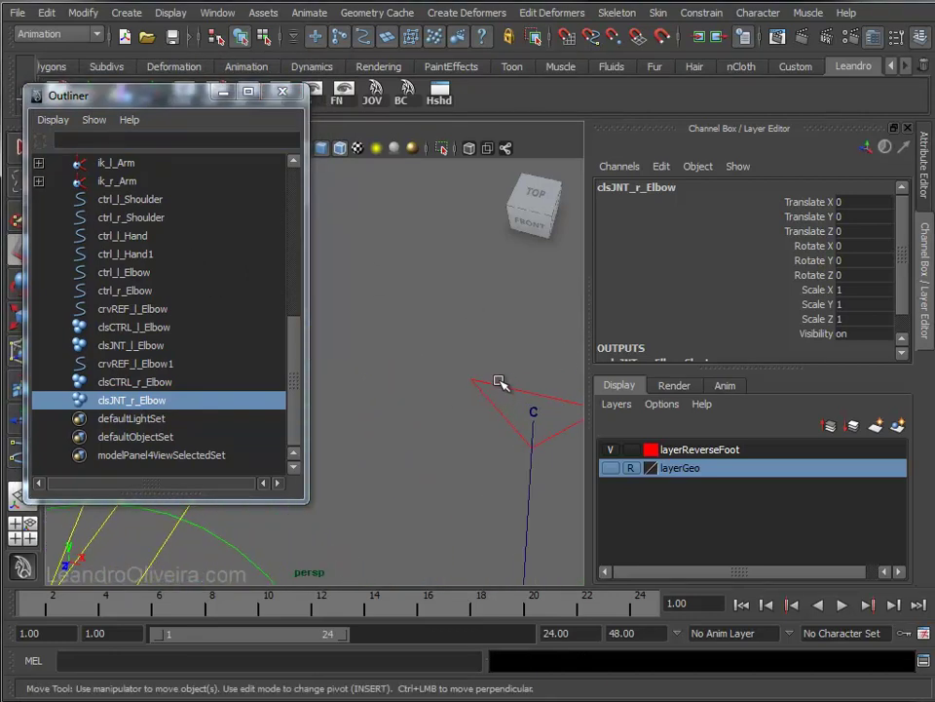
click(499, 381)
key(q)
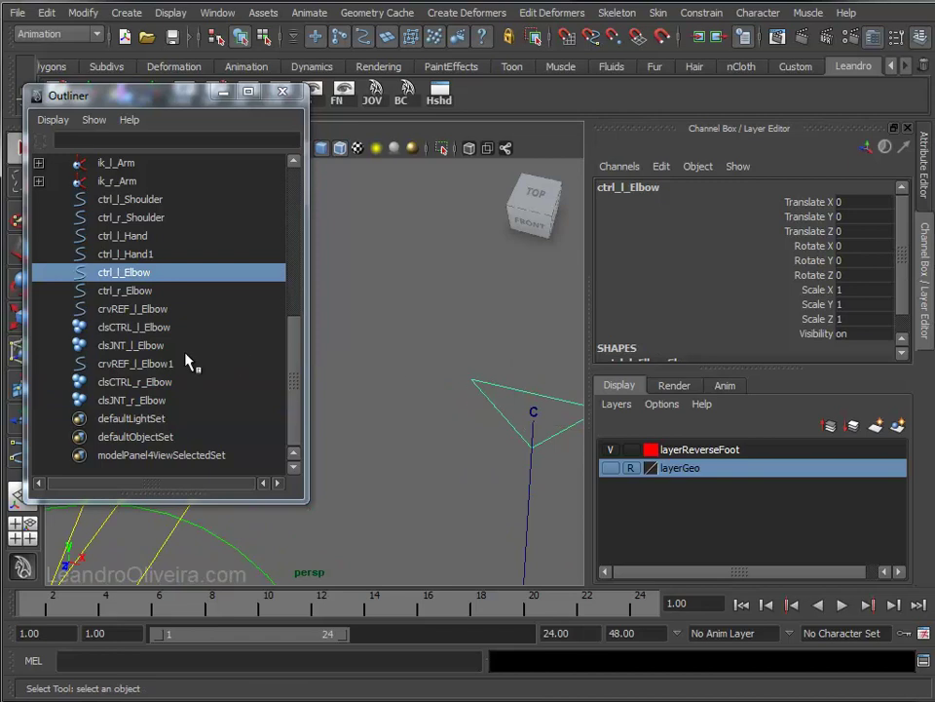
ctrl+click(133, 330)
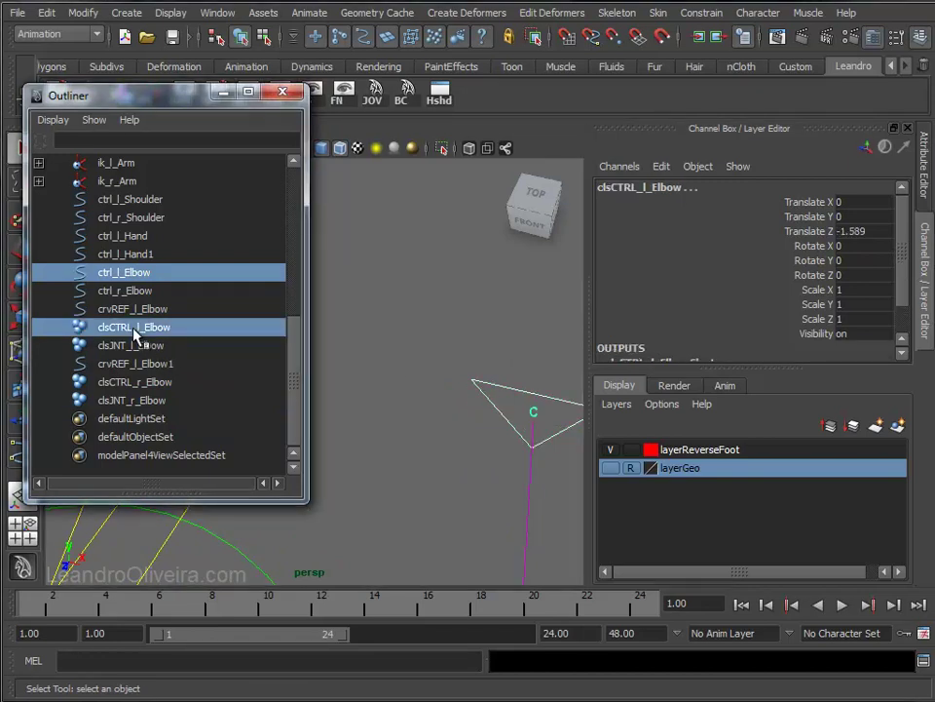
click(706, 13)
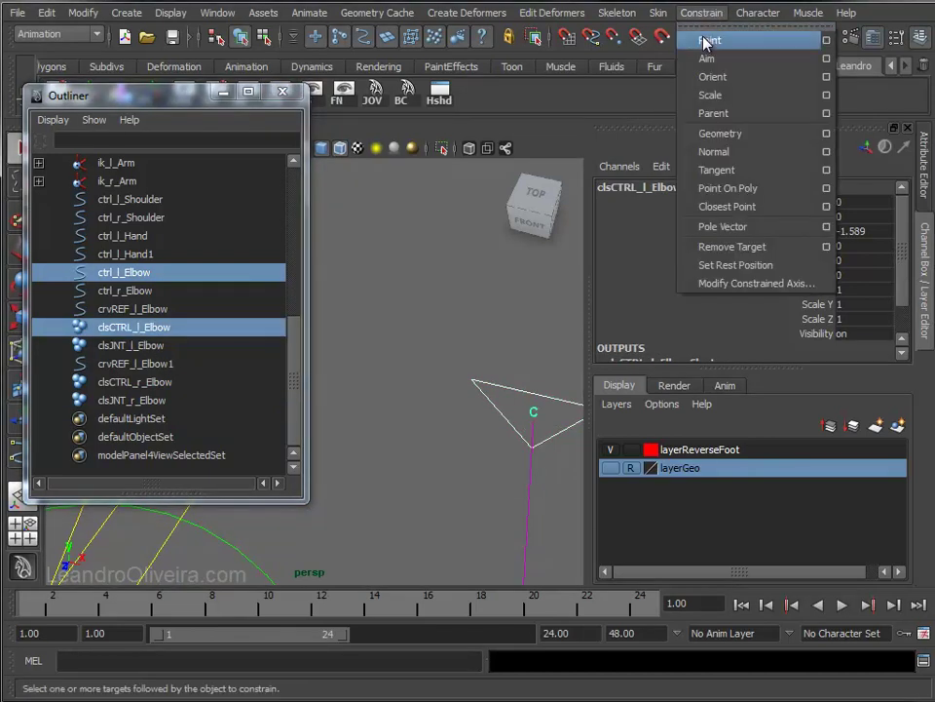
click(702, 37)
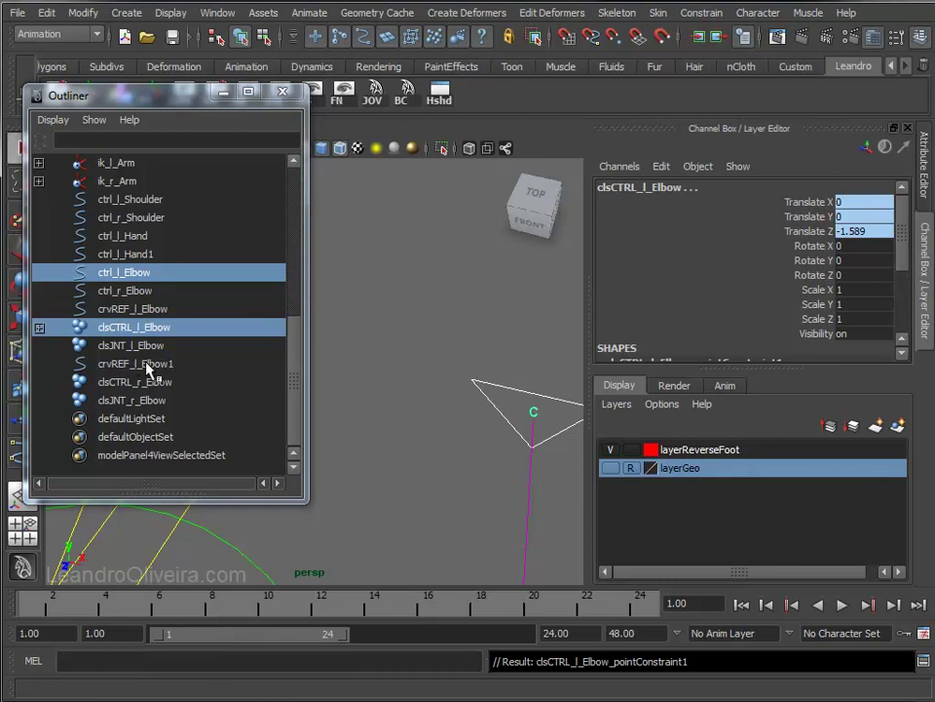
- Point-constrain clsJNT_l_Elbow to jnt_l_Elbow and minimize the Outliner
mouse_move(474, 455)
alt+mouse_down()
mouse_move(478, 389)
mouse_move(447, 305)
mouse_move(409, 363)
mouse_move(490, 332)
mouse_move(463, 377)
alt+mouse_up()
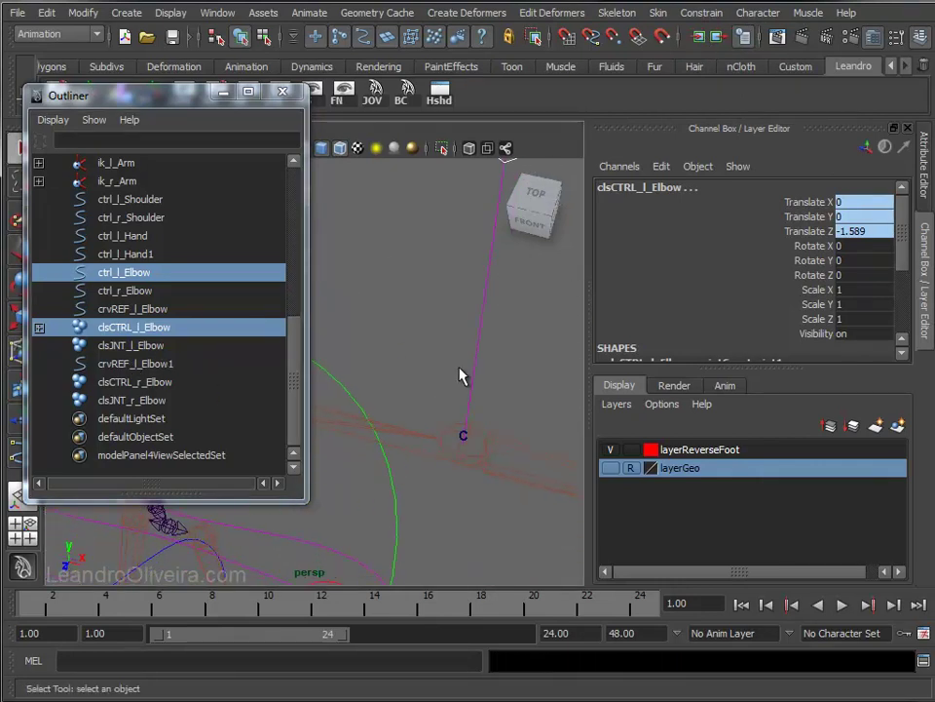
click(473, 444)
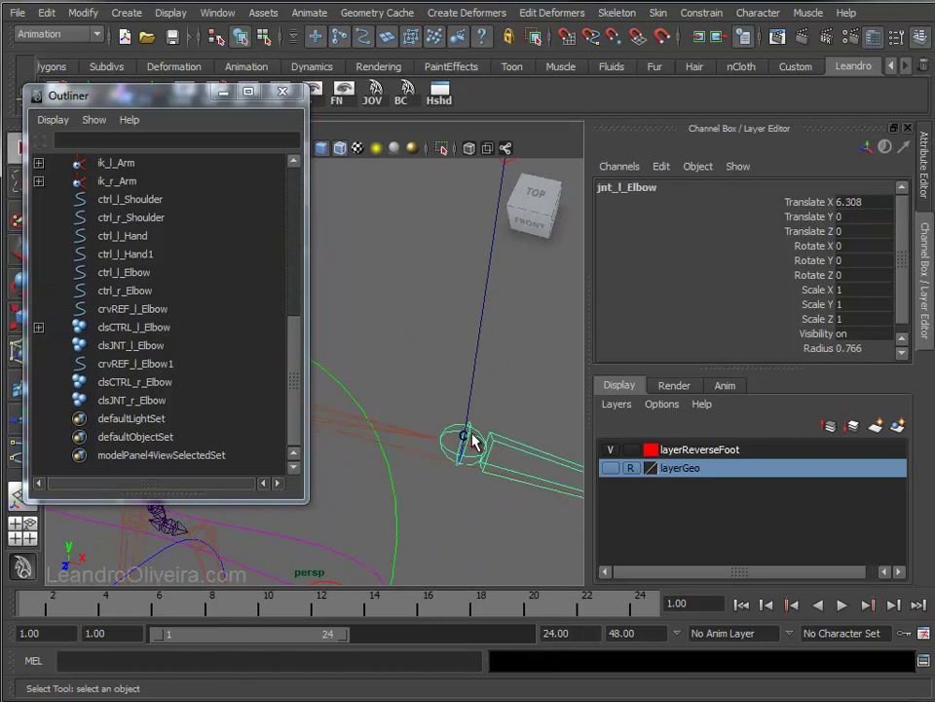
click(131, 347)
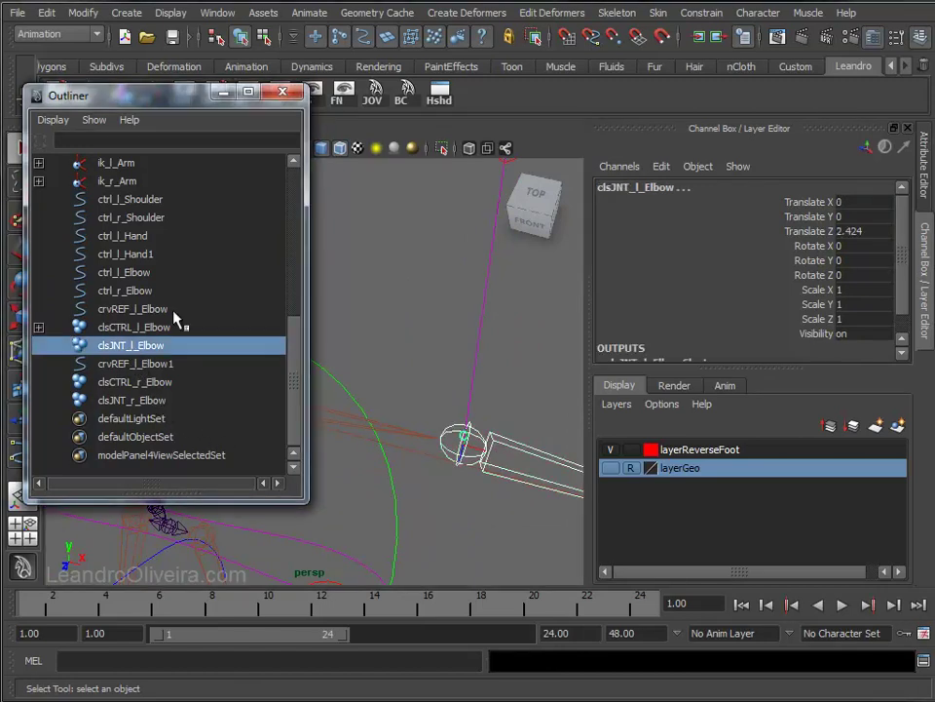
click(702, 13)
click(709, 37)
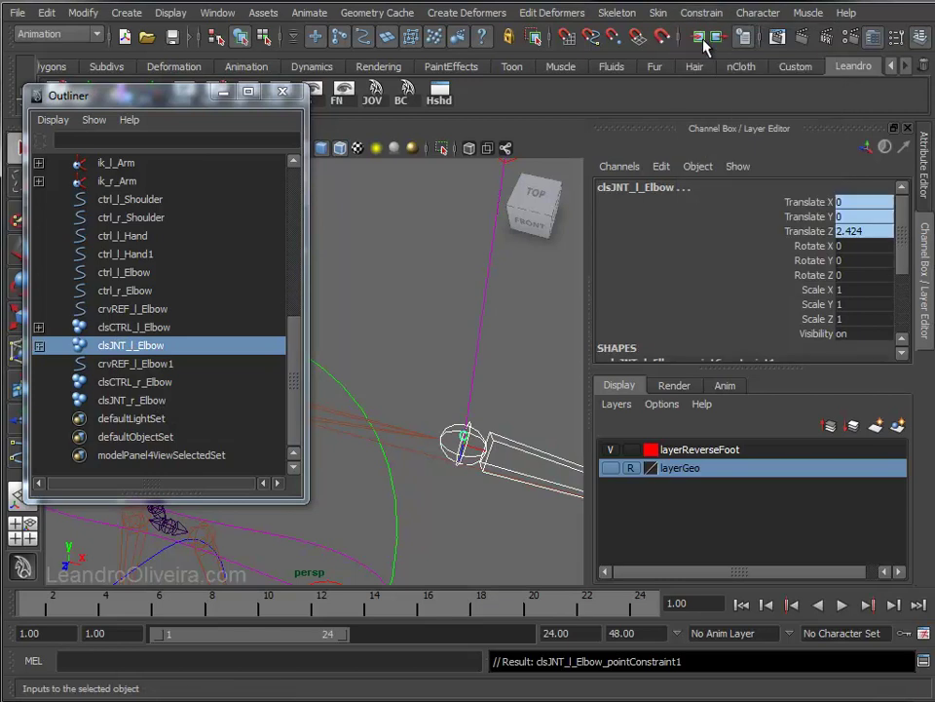
scroll(458, 389, down, 5)
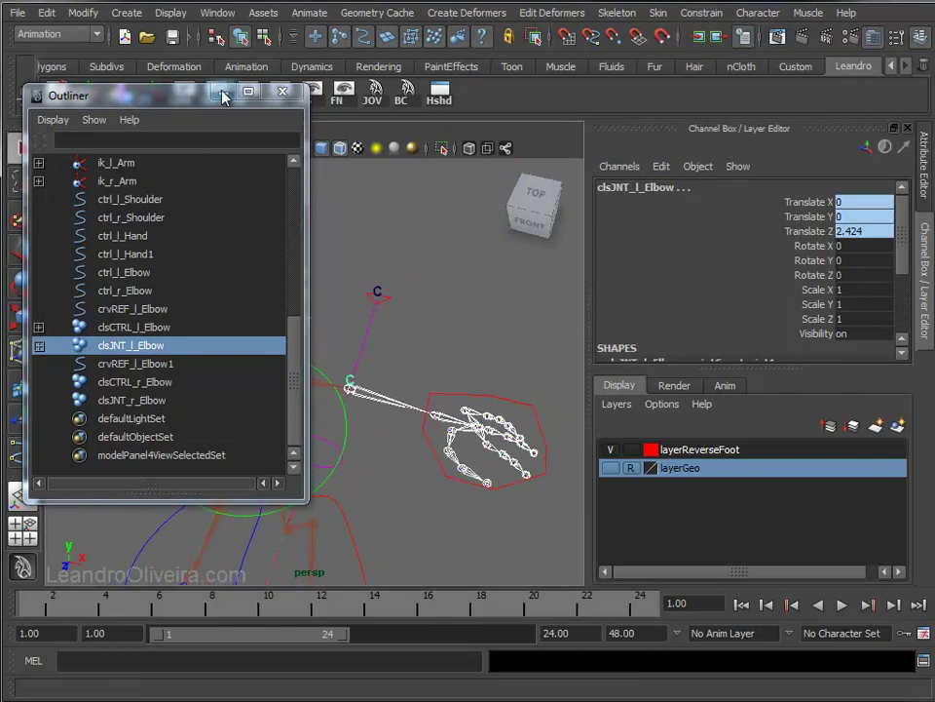
click(223, 94)
mouse_move(303, 267)
alt+mouse_down()
mouse_move(225, 272)
mouse_move(428, 323)
alt+mouse_up()
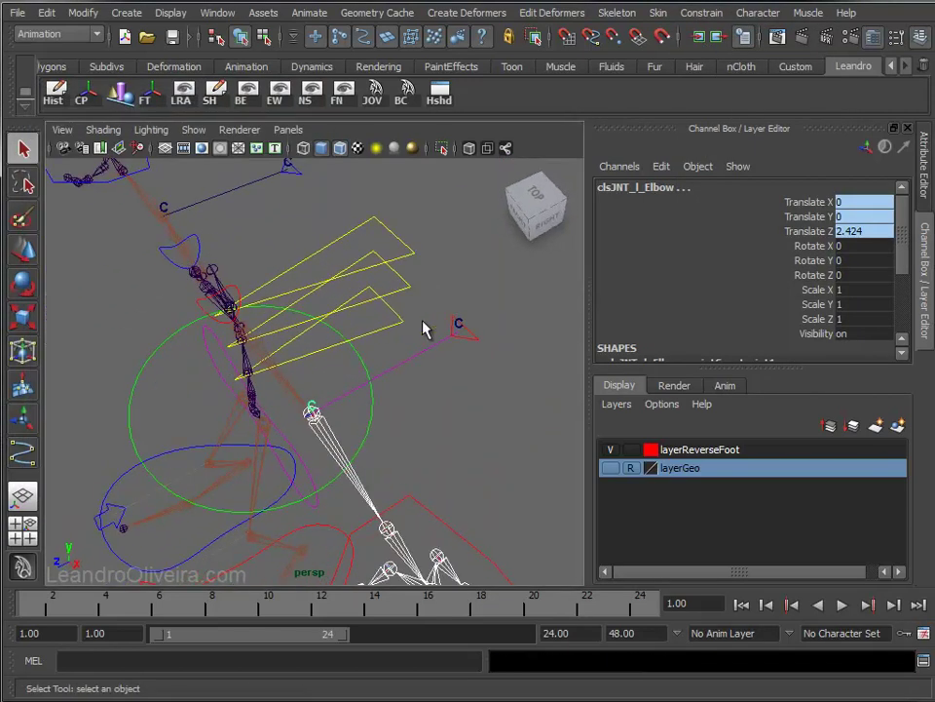
- Test-move ctrl_l_Elbow, then reset its Translate X/Y/Z to 0
click(470, 343)
key(w)
mouse_move(465, 339)
mouse_down()
mouse_move(411, 327)
mouse_move(459, 403)
mouse_move(312, 376)
mouse_move(359, 225)
mouse_move(508, 289)
mouse_move(474, 441)
mouse_move(512, 413)
mouse_move(502, 289)
mouse_up()
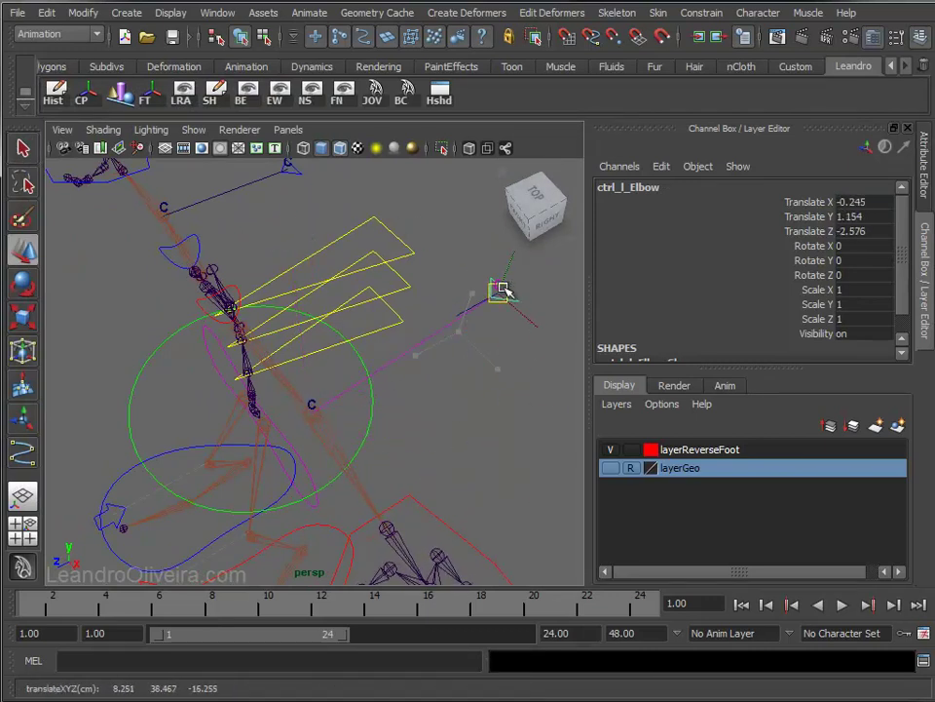
drag(815, 202, 816, 234)
text(0)
key(Return)
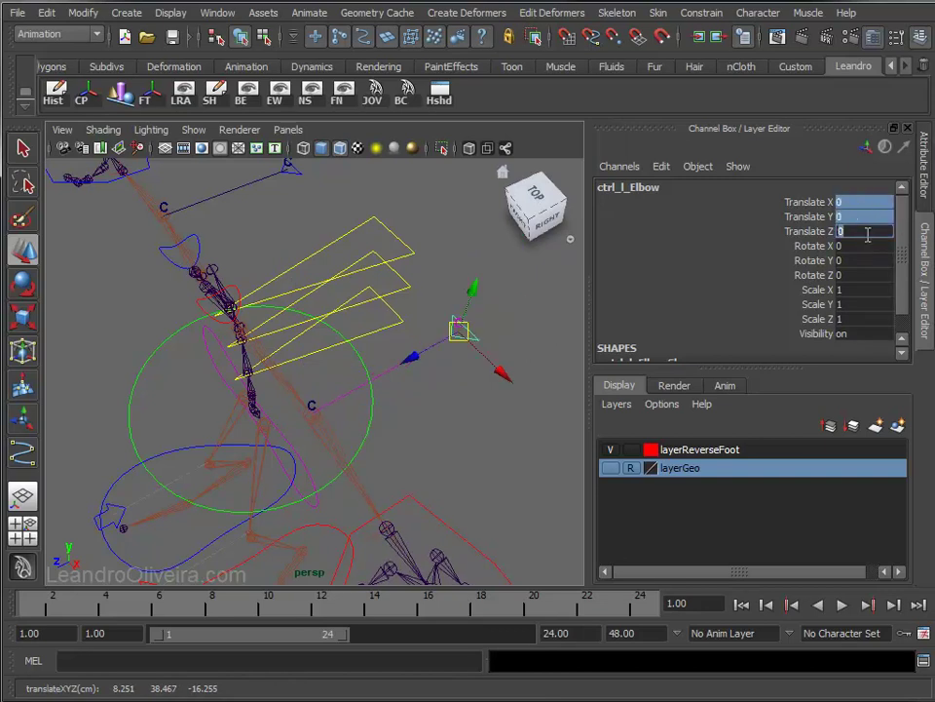
- Reopen the Outliner and select the right elbow control ctrl_r_Elbow
mouse_move(280, 247)
alt+mouse_down()
mouse_move(391, 355)
mouse_move(361, 391)
mouse_move(457, 376)
alt+mouse_up()
mouse_move(457, 375)
alt+right_down()
mouse_move(484, 445)
mouse_move(582, 434)
mouse_move(505, 433)
mouse_move(521, 395)
alt+right_up()
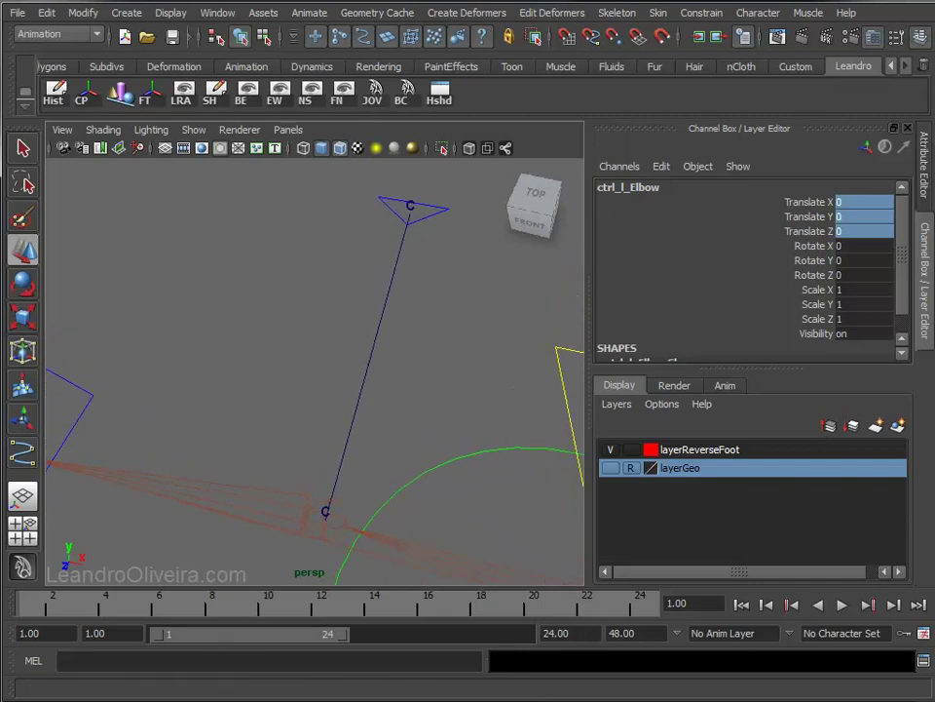
drag(185, 106, 185, 82)
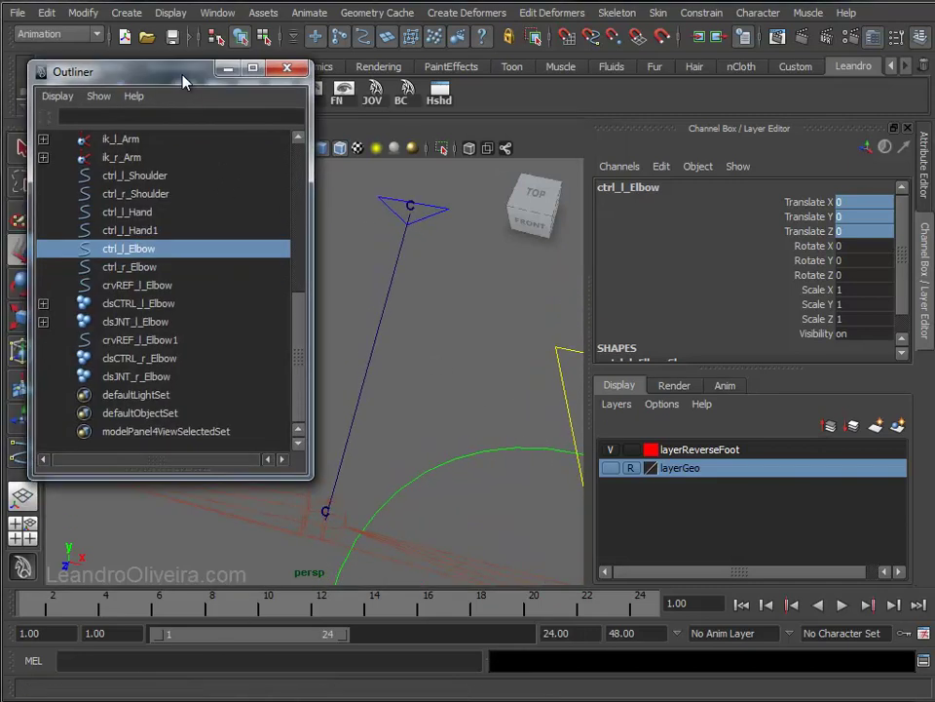
click(434, 212)
- Point-constrain clsCTRL_r_Elbow to ctrl_r_Elbow
key(q)
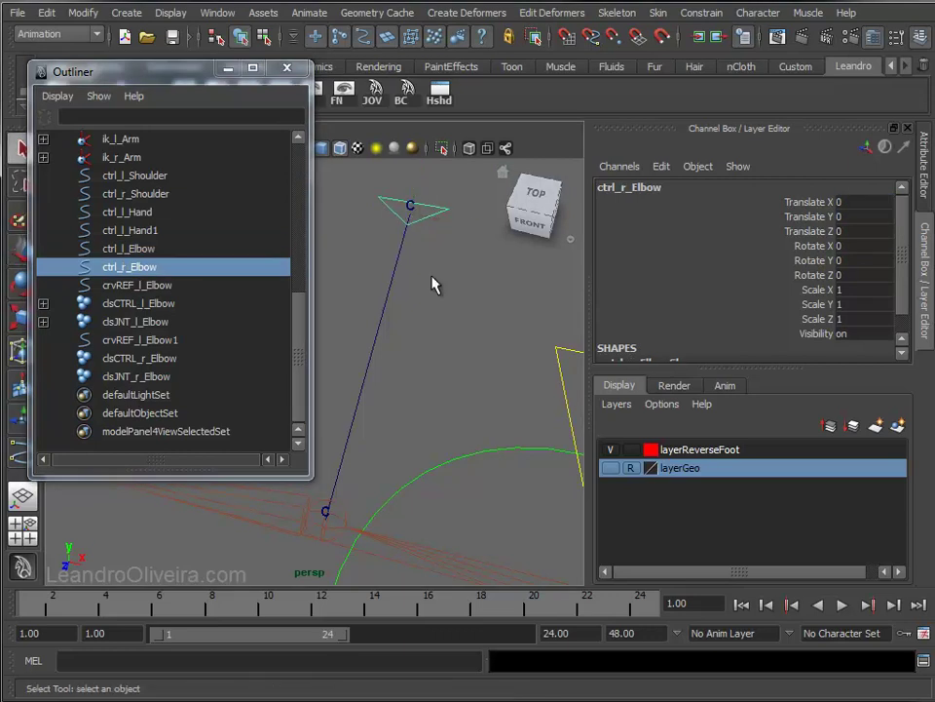
ctrl+click(123, 358)
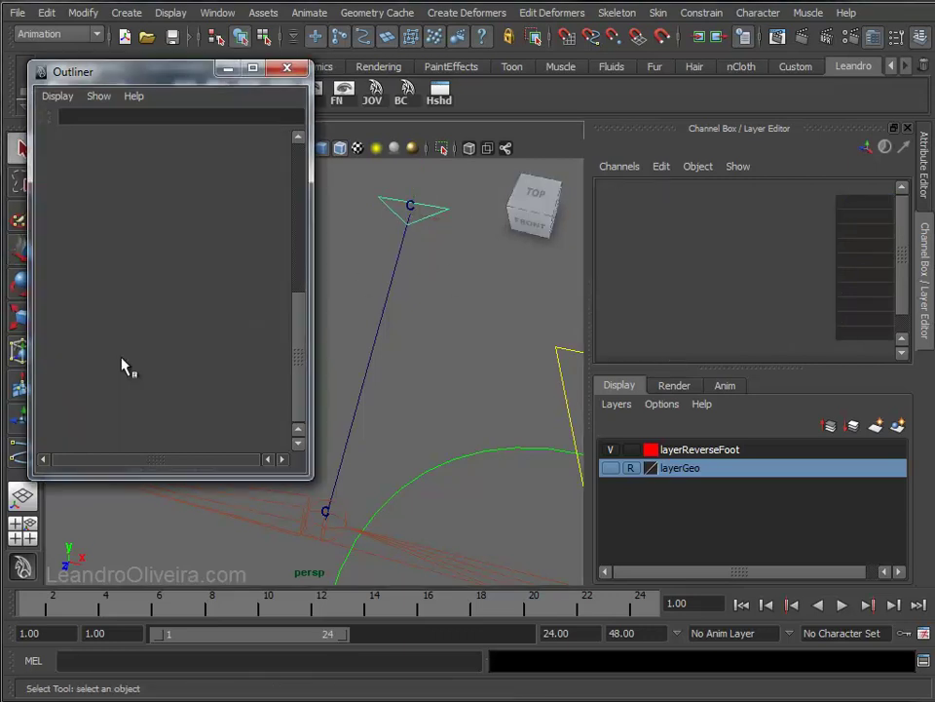
click(693, 20)
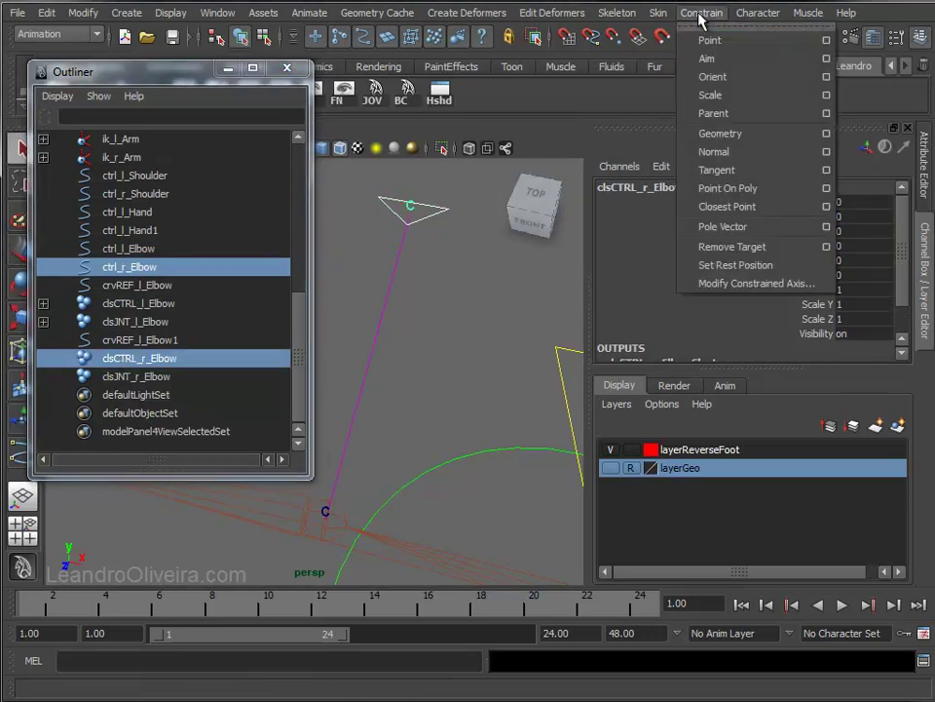
click(707, 40)
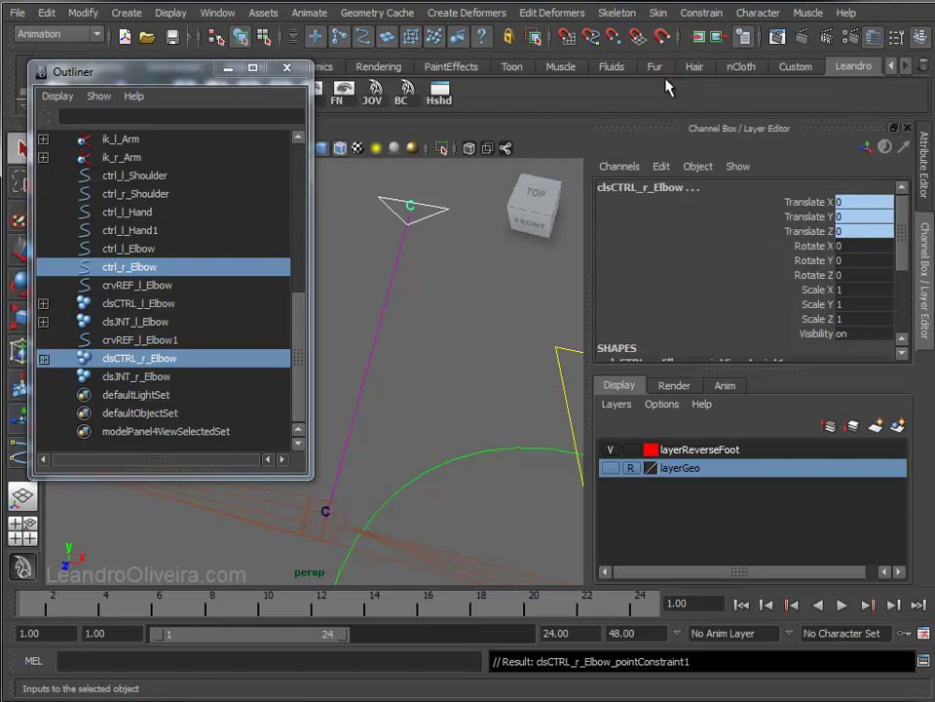
- Point-constrain clsJNT_r_Elbow to the right elbow joint jnt_r_Elbow
click(343, 515)
ctrl+click(136, 376)
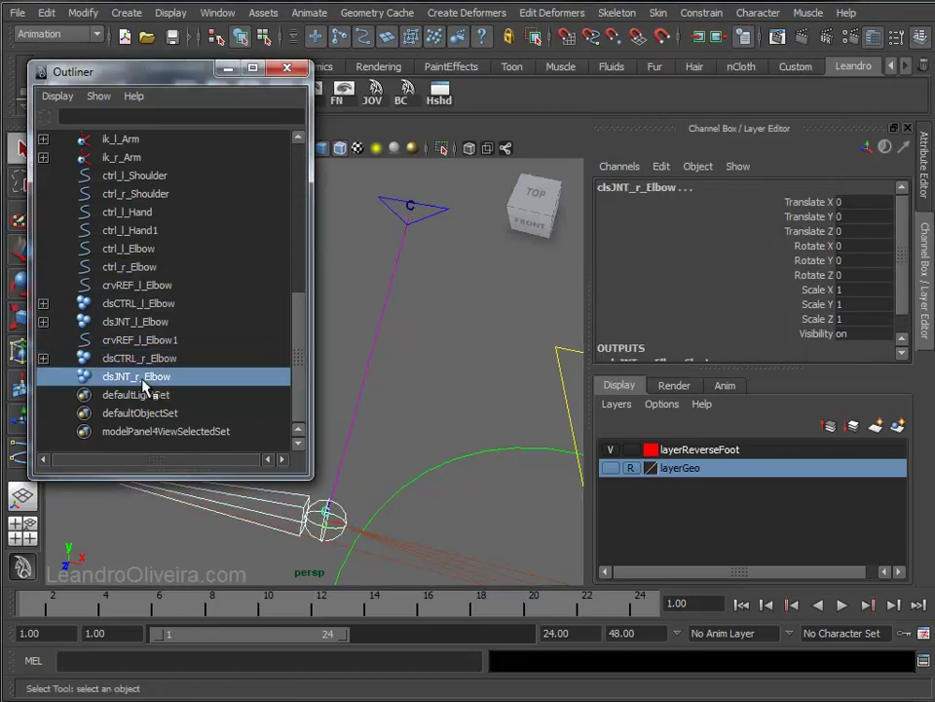
click(699, 14)
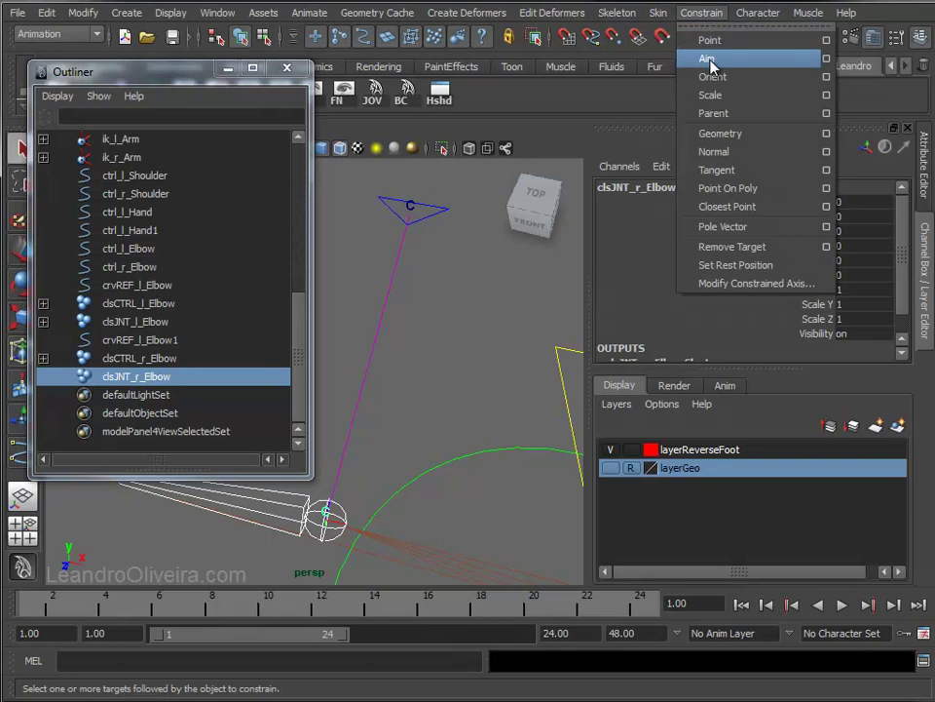
click(708, 42)
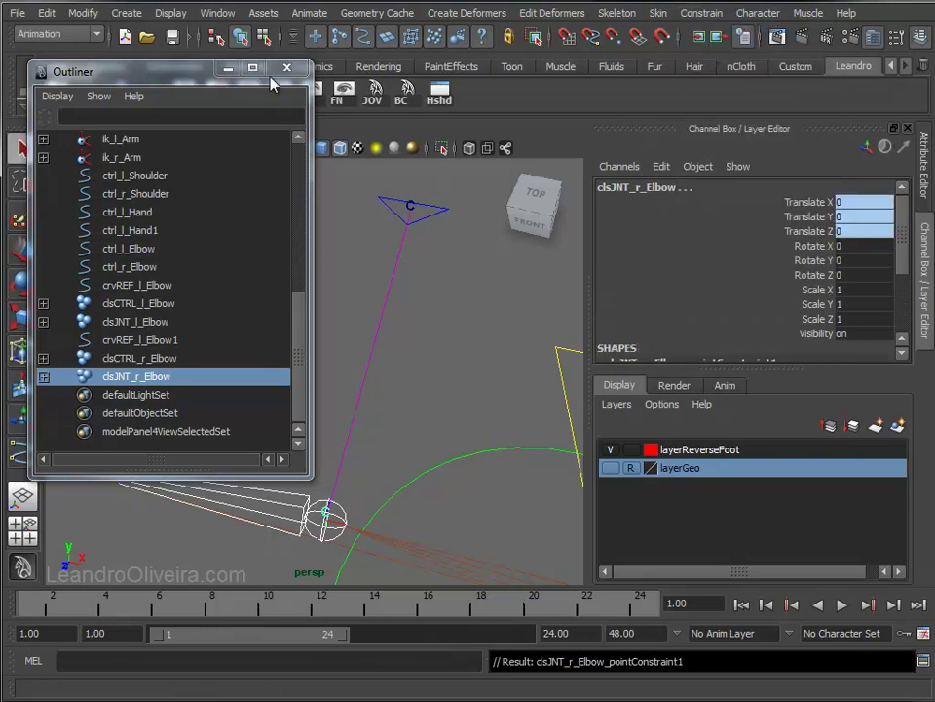
- Minimize the Outliner and select ctrl_r_Elbow with the Move tool
click(227, 68)
mouse_move(359, 354)
alt+mouse_down()
mouse_move(340, 313)
mouse_move(469, 341)
mouse_move(424, 389)
mouse_move(278, 320)
mouse_move(394, 278)
alt+mouse_up()
click(436, 315)
key(w)
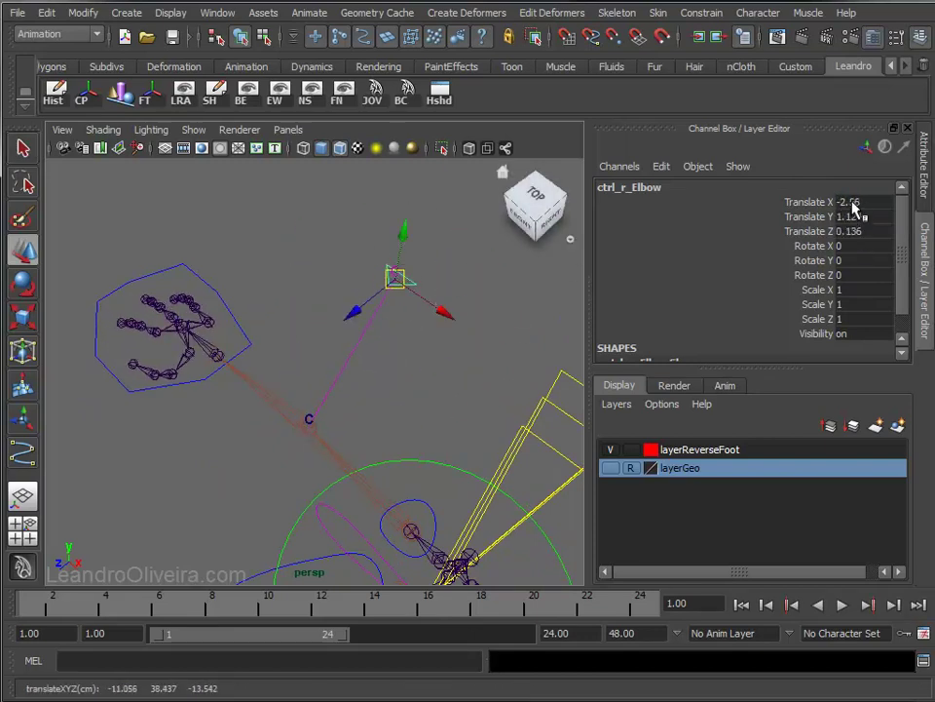
- Reset ctrl_r_Elbow's Translate X/Y/Z to 0 after the test move
drag(854, 207, 853, 231)
text(0)
key(Return)
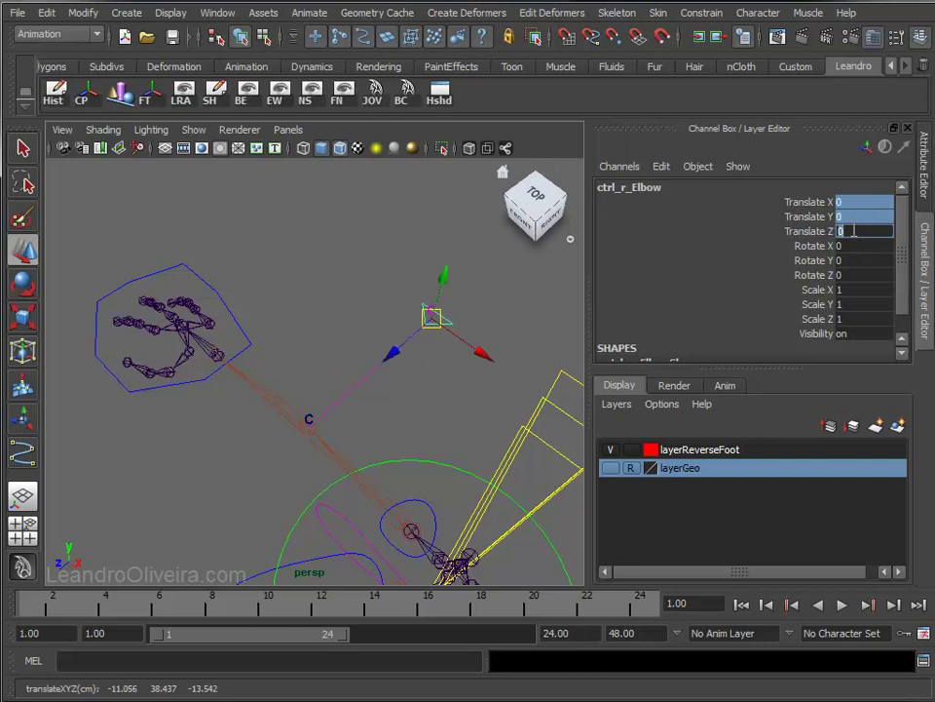
- Select the crvREF_l_Elbow1 reference curve and open Window > General Editors
click(365, 330)
mouse_move(365, 330)
alt+mouse_down()
mouse_move(442, 324)
mouse_move(571, 290)
mouse_move(517, 299)
alt+mouse_up()
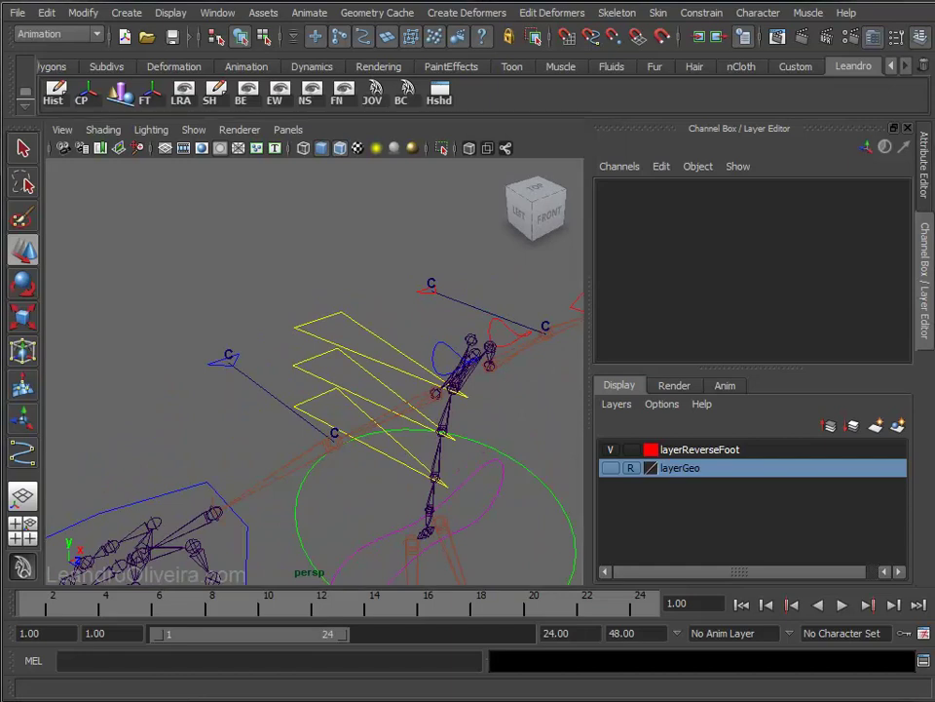
key(shift+o)
click(229, 68)
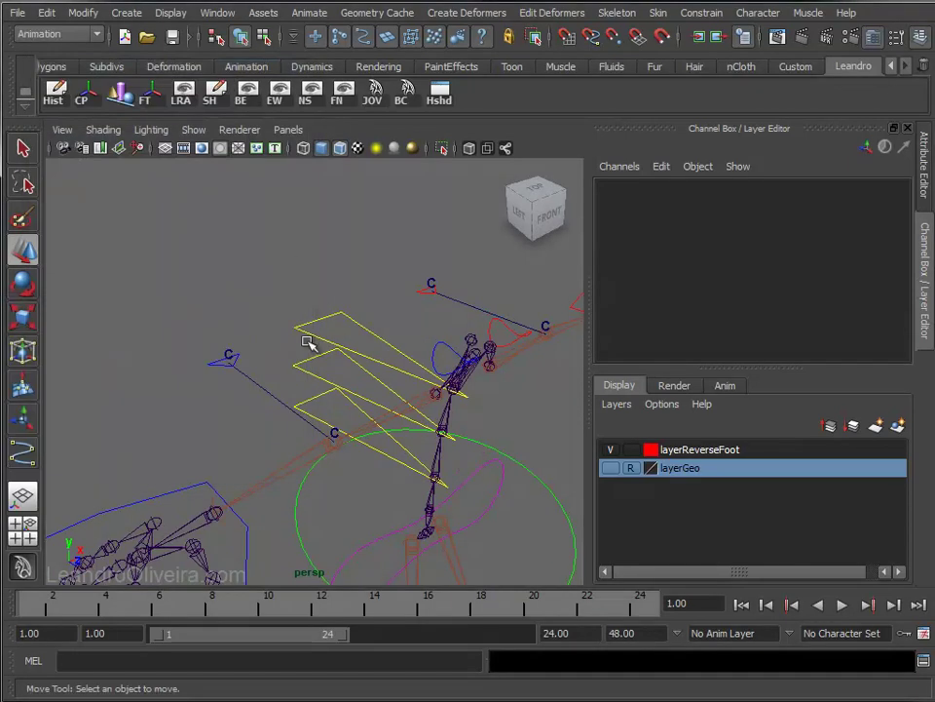
click(279, 392)
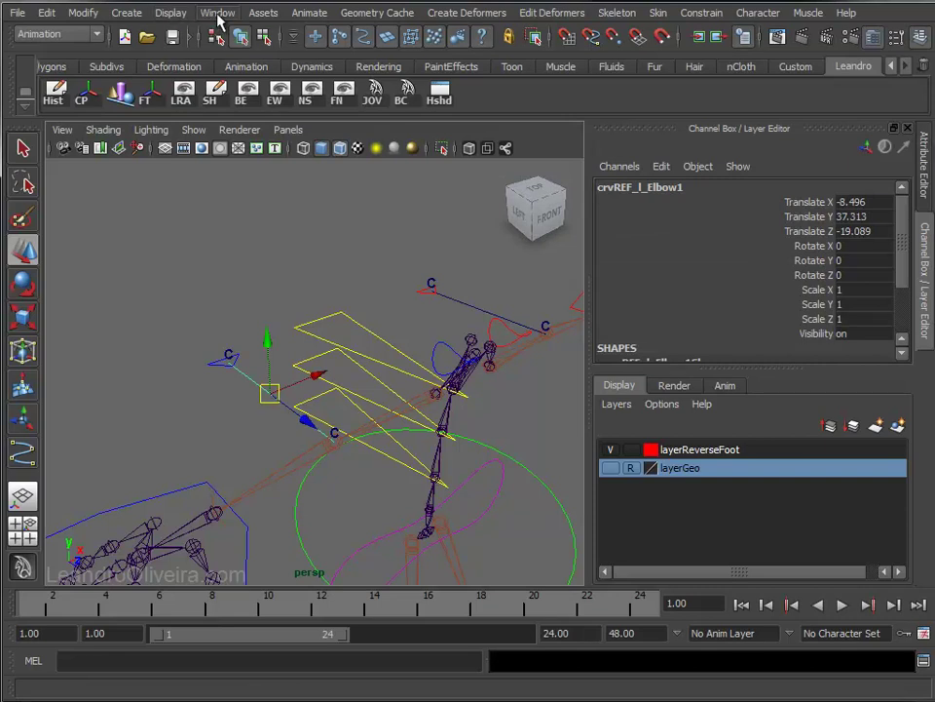
click(218, 16)
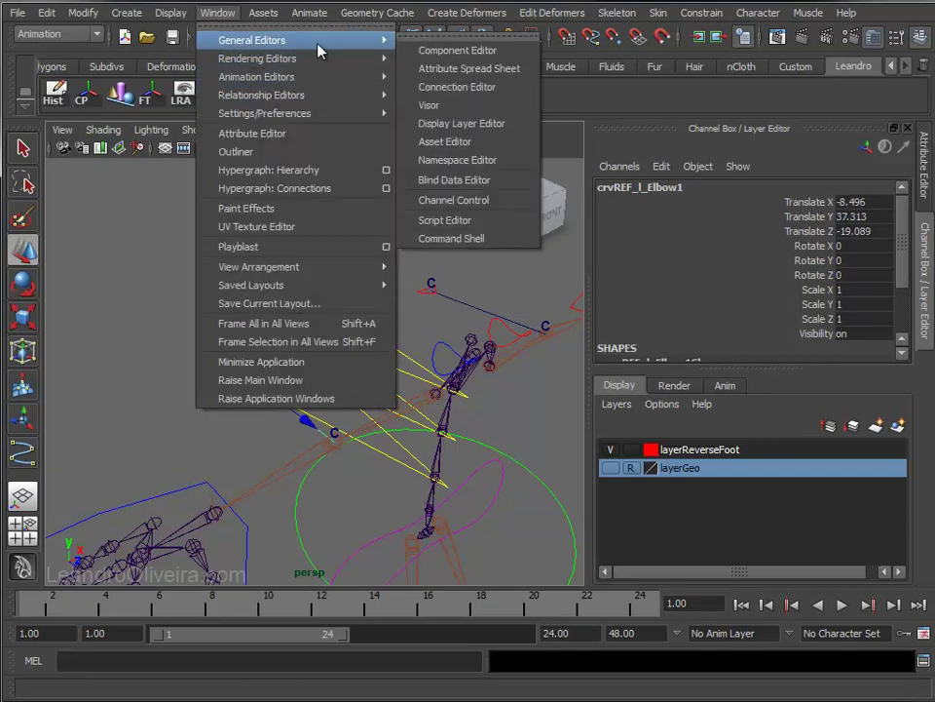
- In Channel Control, make Template keyable on crvREF_l_Elbow1
click(474, 202)
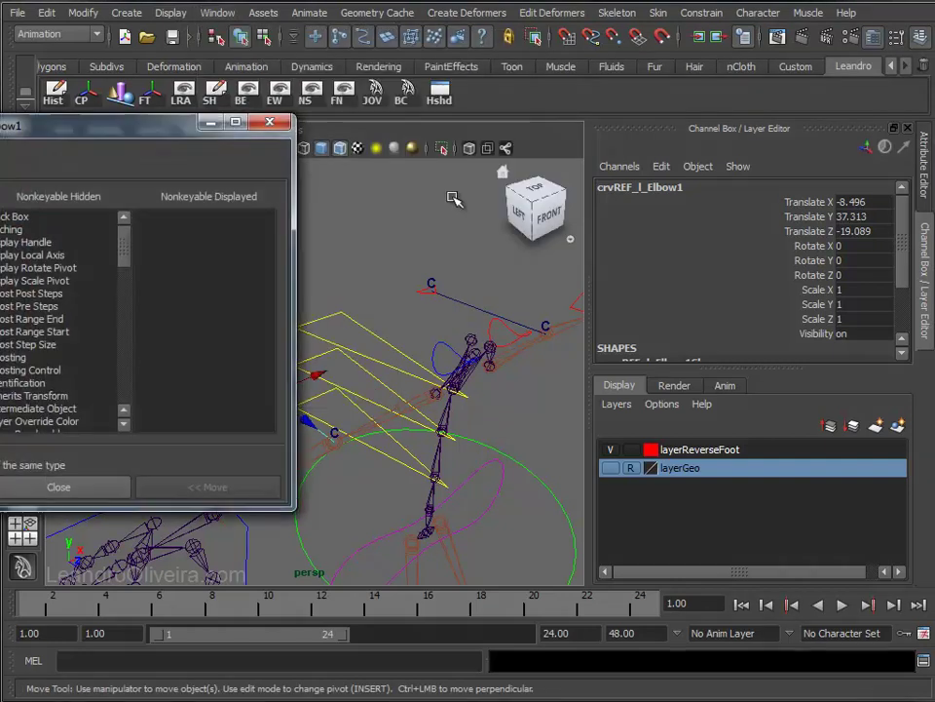
mouse_move(192, 124)
mouse_down()
mouse_move(758, 49)
mouse_move(778, 19)
mouse_up()
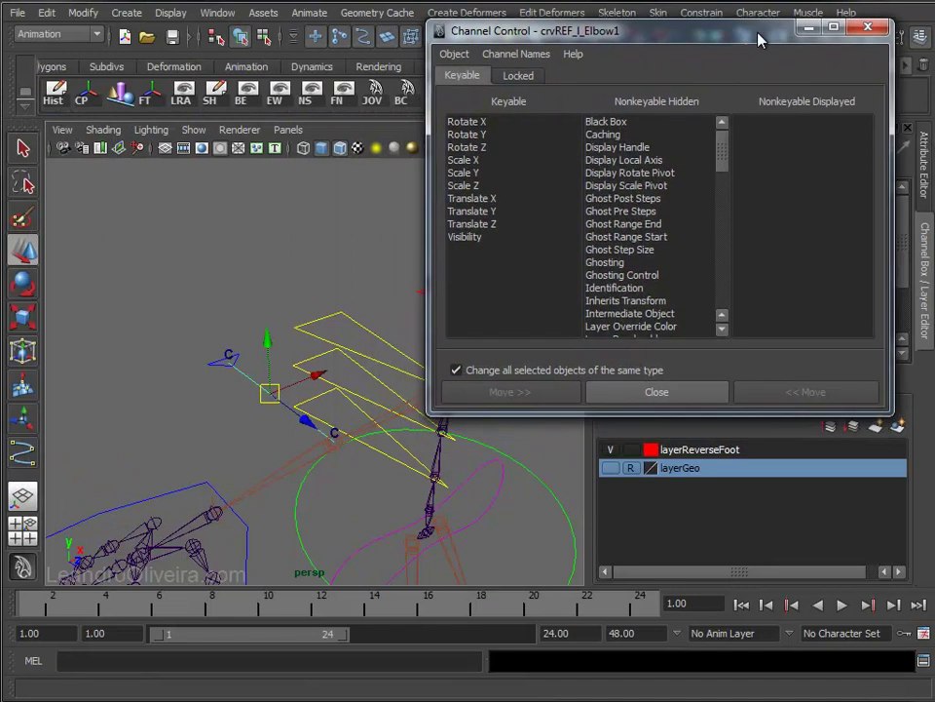
alt+middle_drag(231, 259, 165, 259)
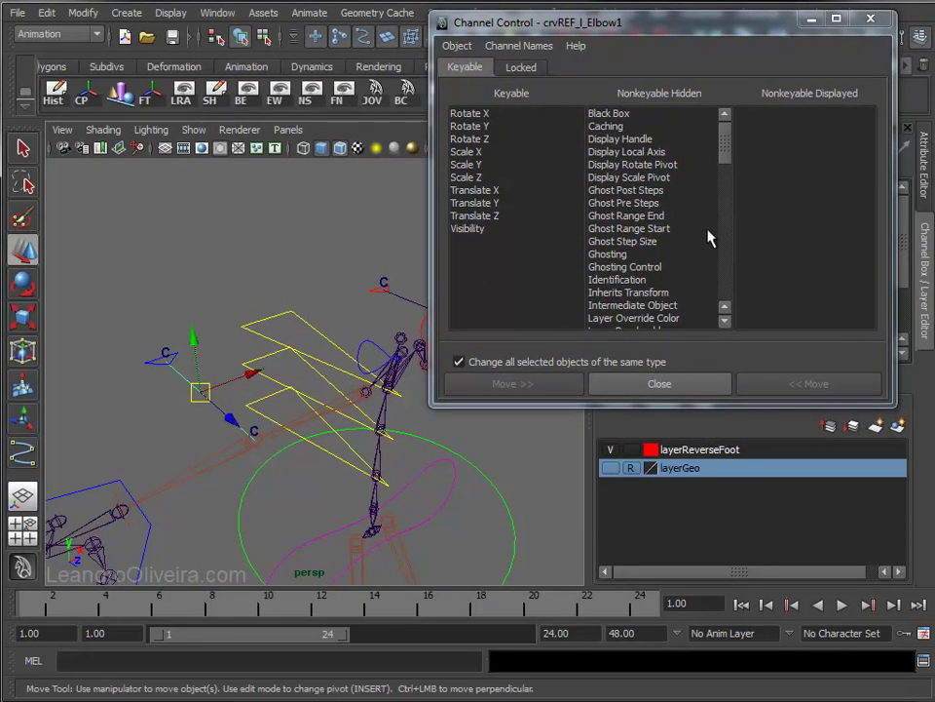
drag(724, 146, 724, 287)
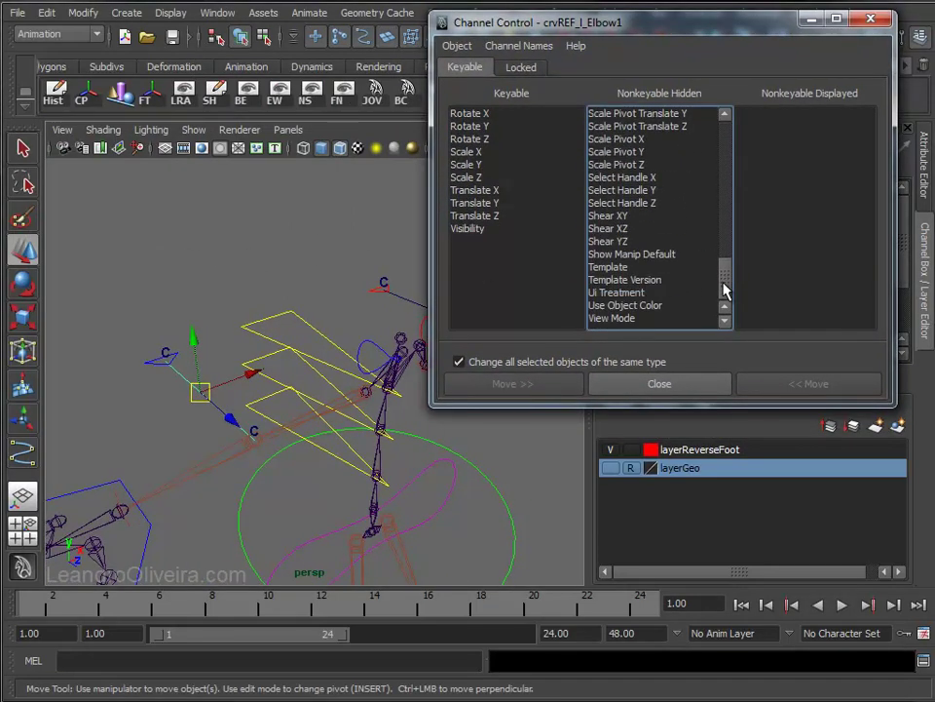
click(612, 267)
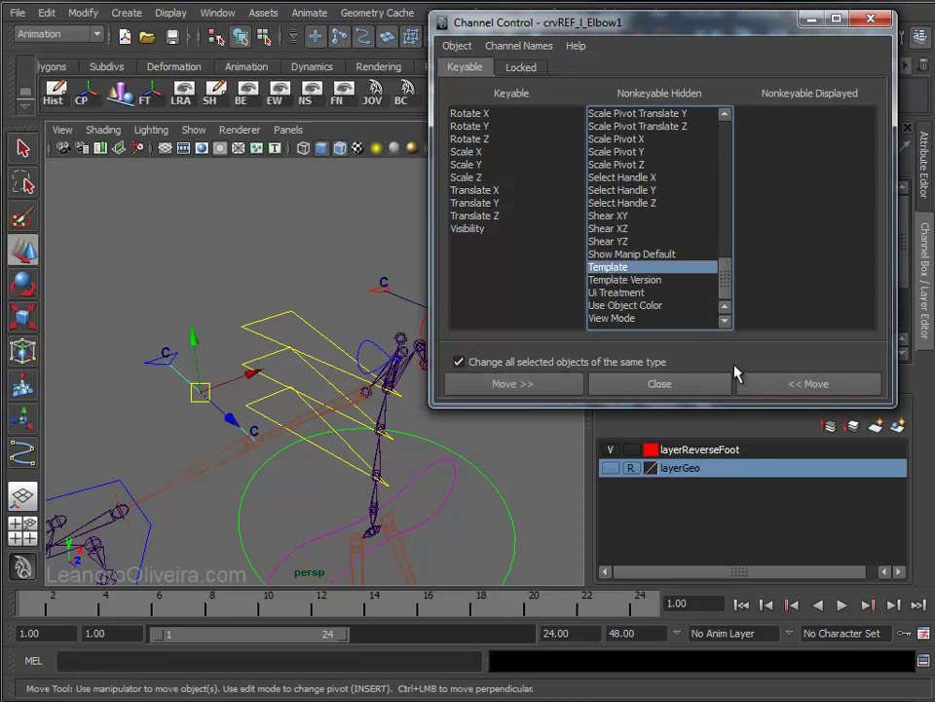
click(772, 388)
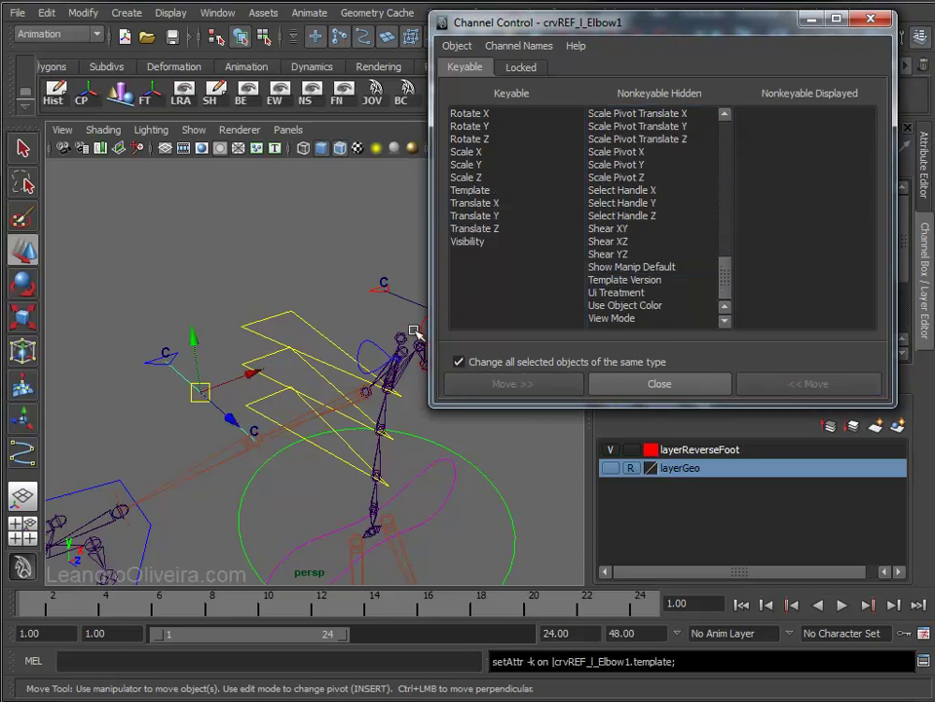
- Make Template keyable on crvREF_l_Elbow too and close Channel Control
alt+drag(313, 256, 246, 246)
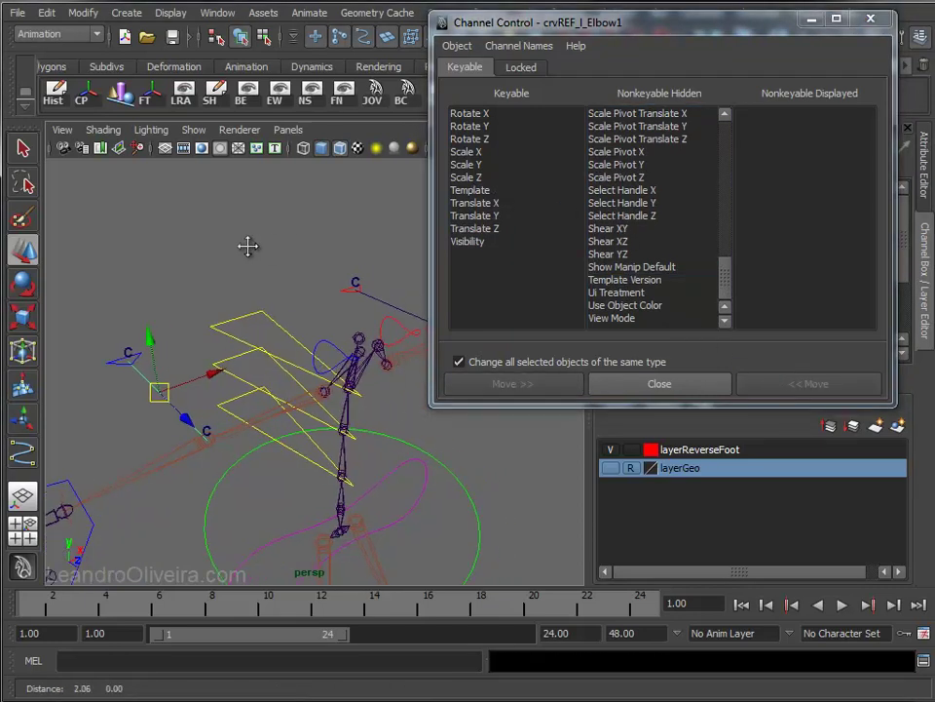
click(346, 298)
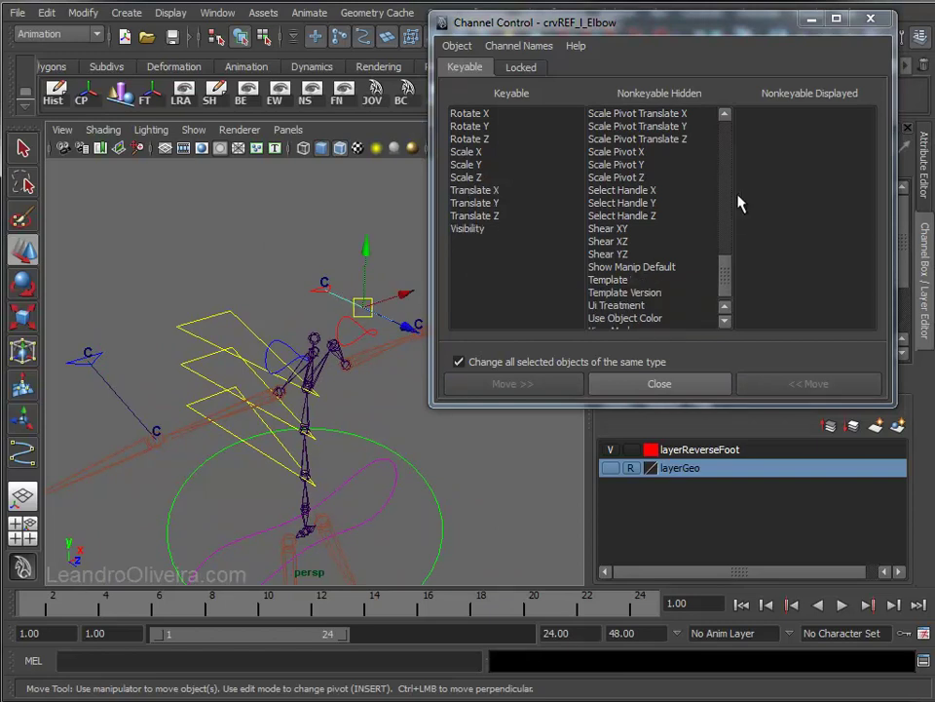
drag(722, 275, 722, 305)
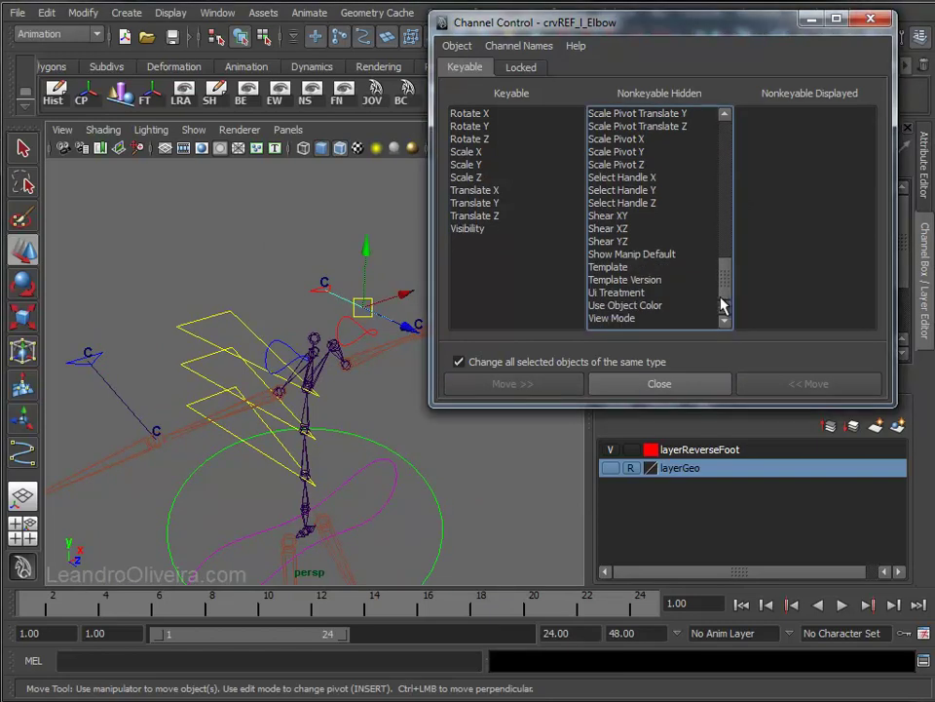
click(612, 269)
click(752, 384)
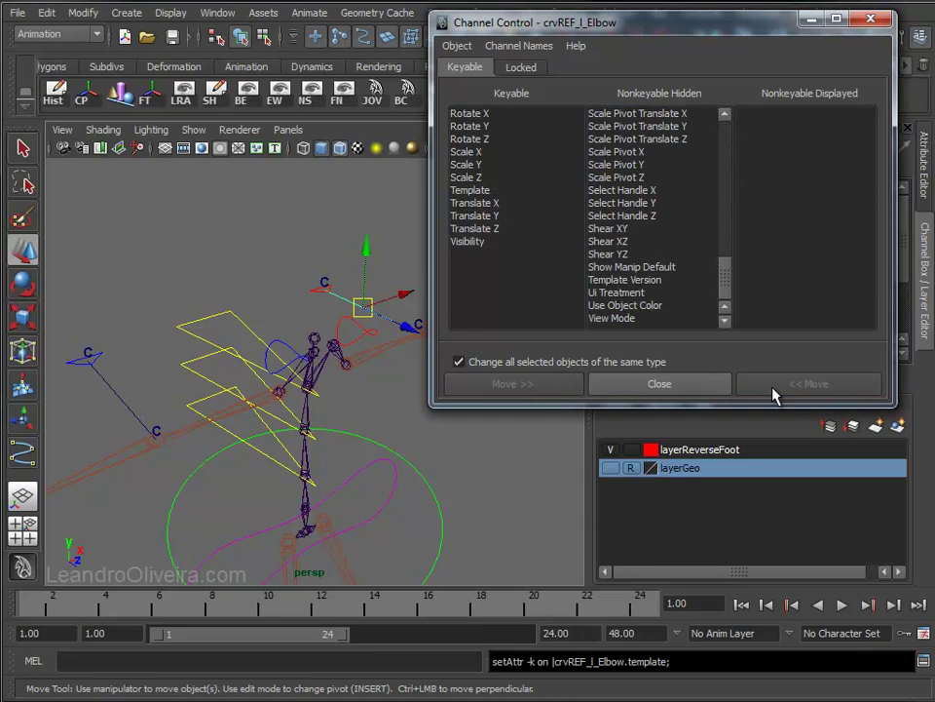
click(870, 18)
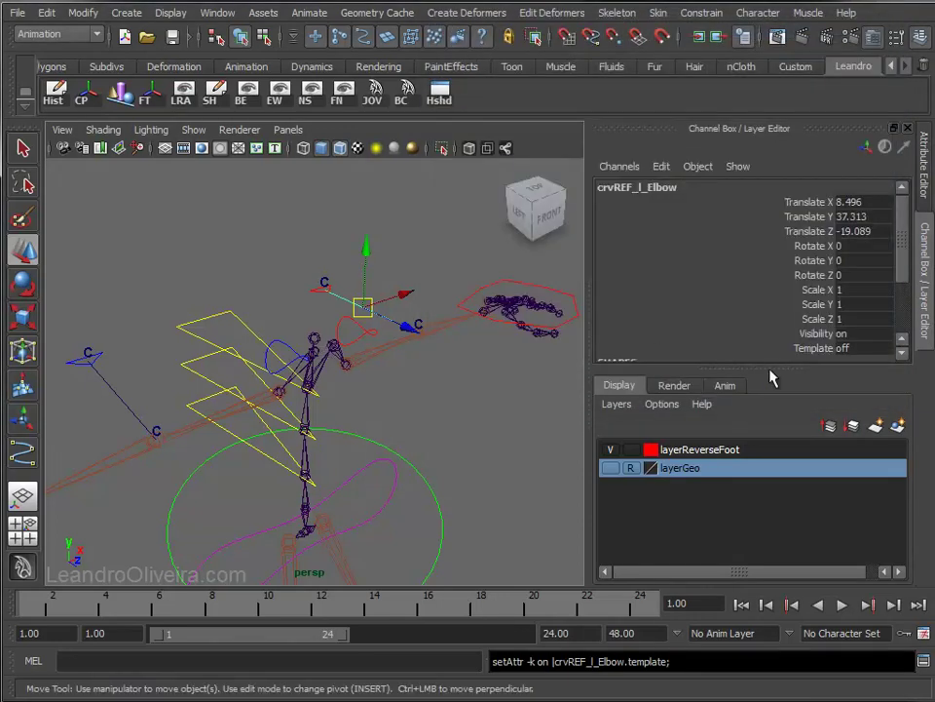
- Turn Template on for crvREF_l_Elbow and crvREF_l_Elbow1 in the Channel Box
scroll(795, 277, down, 3)
click(844, 279)
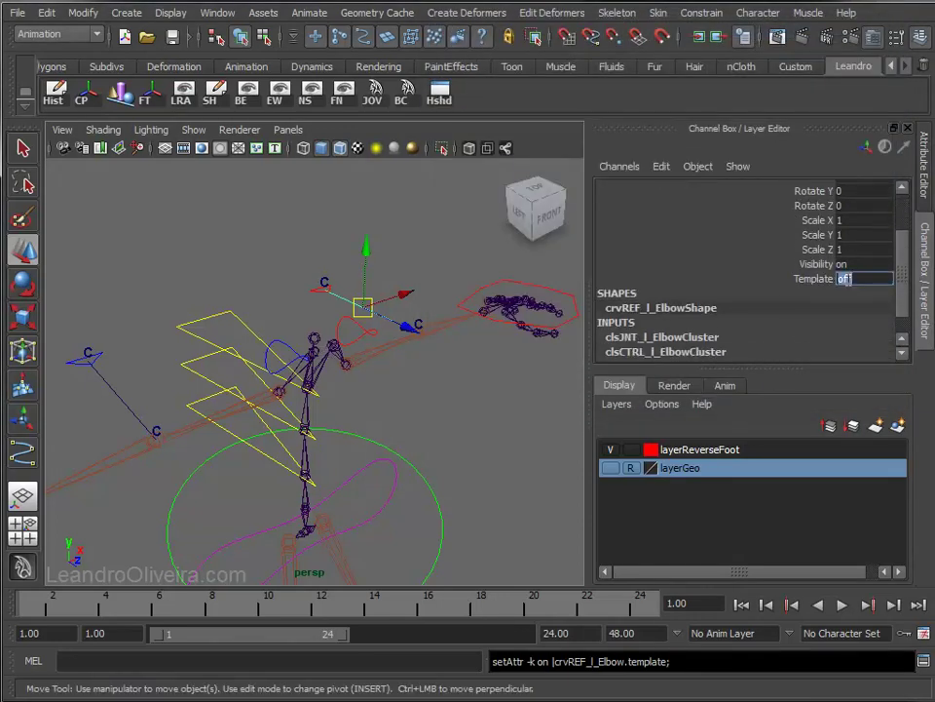
text(on)
key(Return)
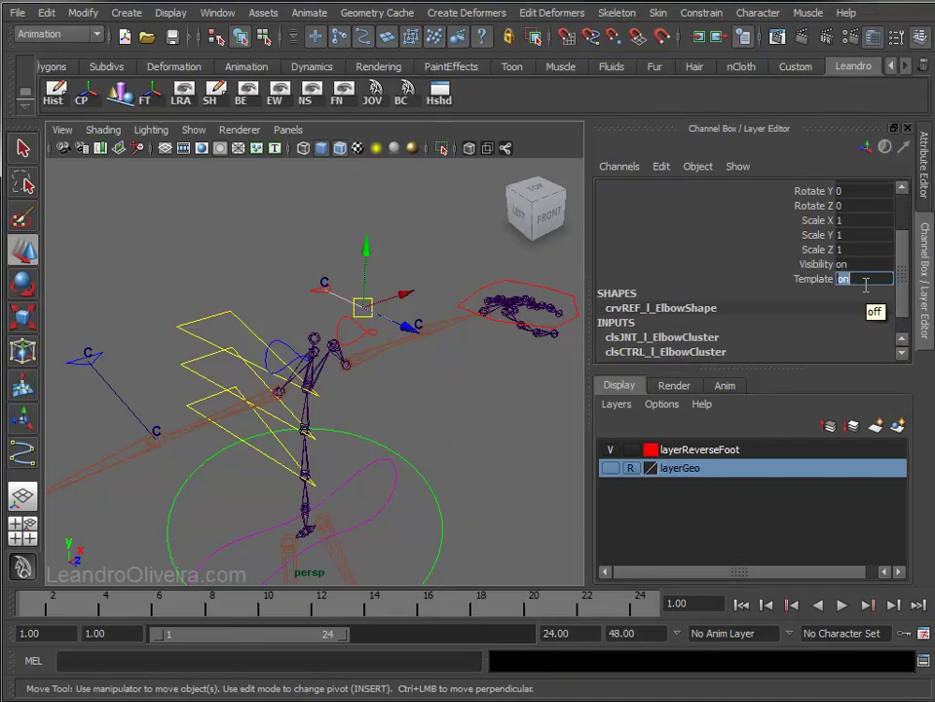
click(246, 257)
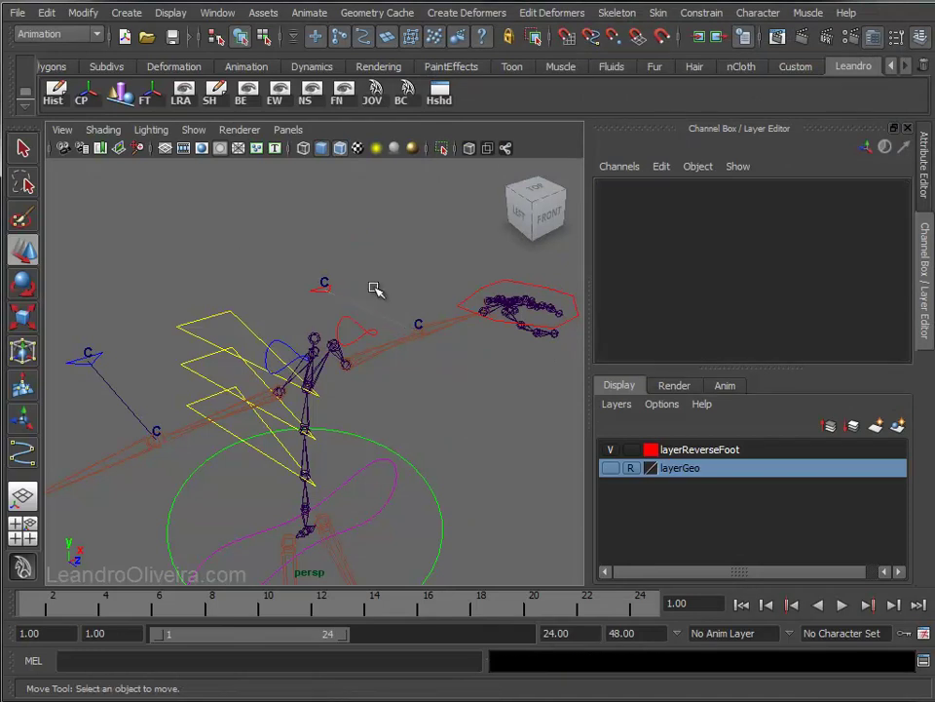
click(116, 395)
click(843, 349)
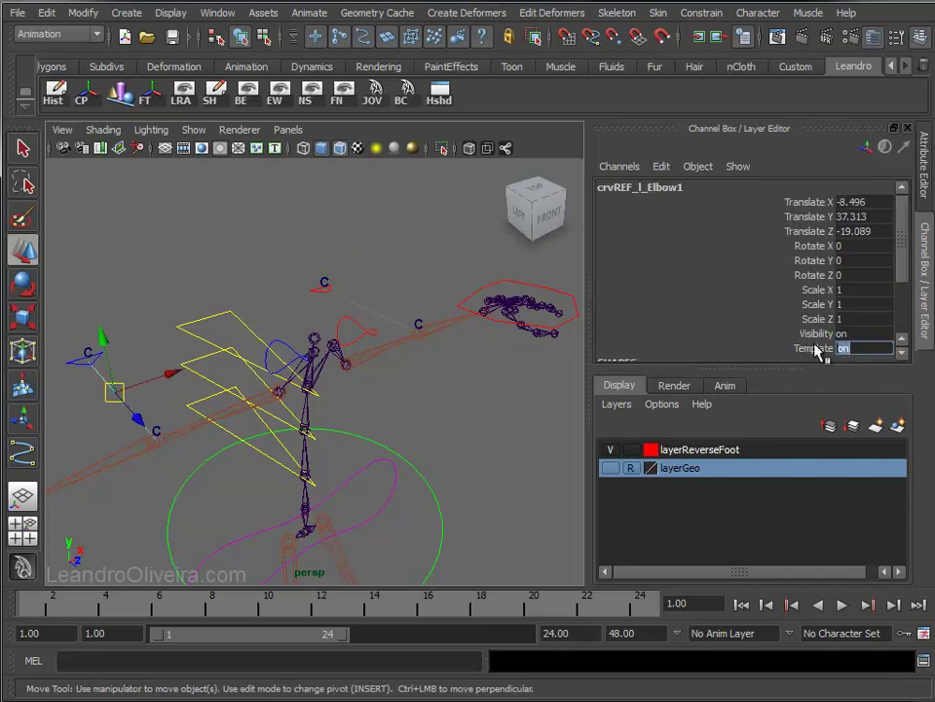
click(382, 225)
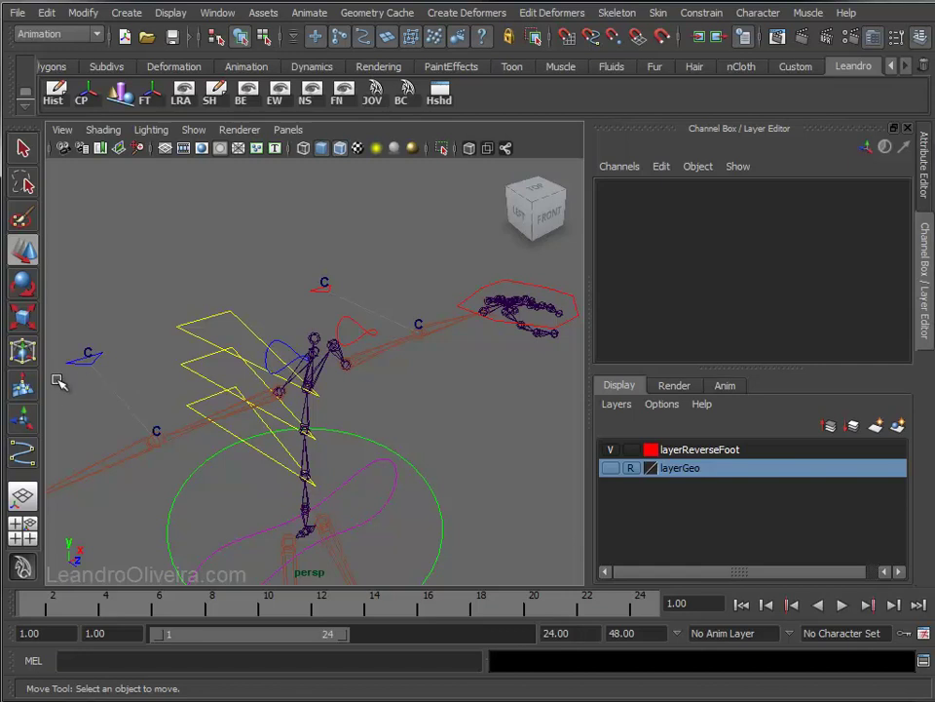
- Frame the whole rig and save the scene as Gaffinha - V7 - Rigging - Arms.ma
alt+drag(342, 382, 379, 403)
mouse_move(380, 402)
alt+right_down()
mouse_move(455, 391)
mouse_move(354, 335)
mouse_move(422, 320)
mouse_move(443, 371)
mouse_move(418, 349)
alt+right_up()
mouse_move(418, 349)
alt+middle_down()
mouse_move(408, 302)
mouse_move(393, 298)
alt+middle_up()
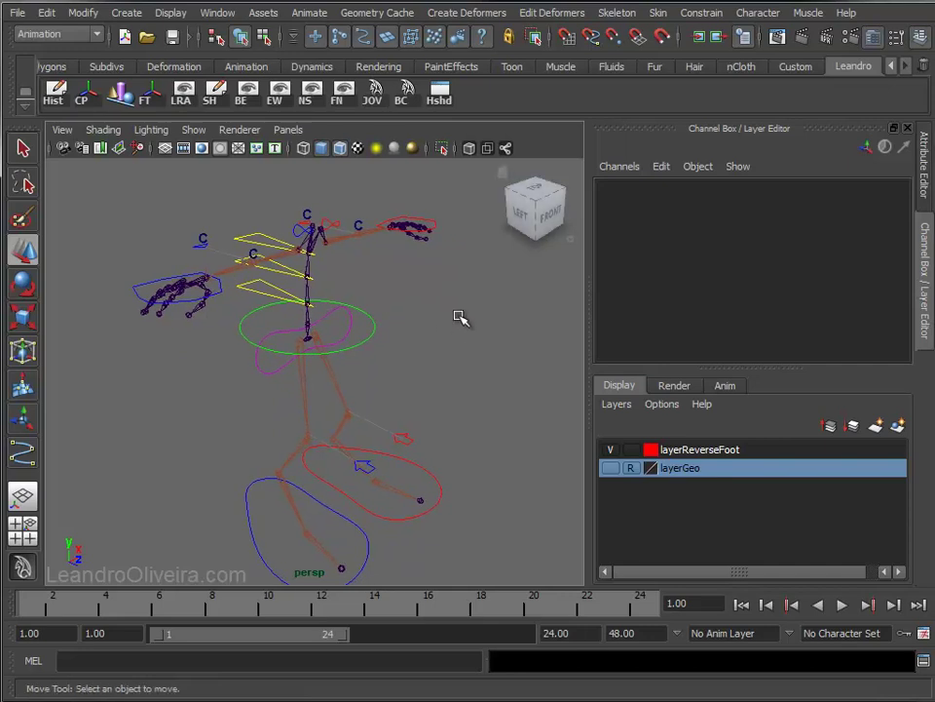
key(ctrl+s)
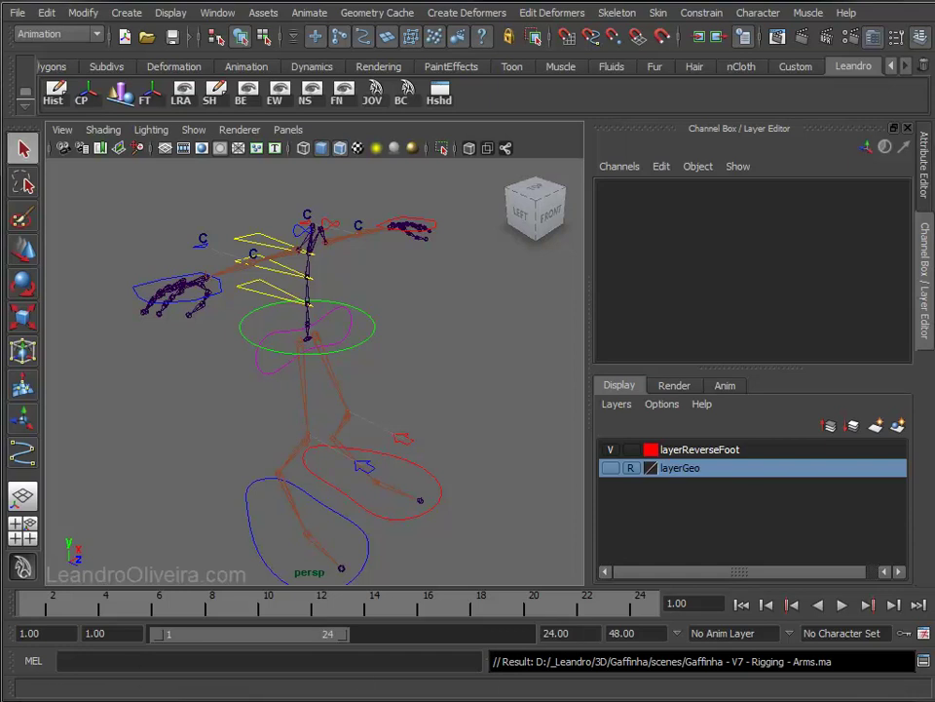
- In an enlarged Outliner, parent jnt_l_Arm and jnt_r_Arm under grpJNT
key(shift+o)
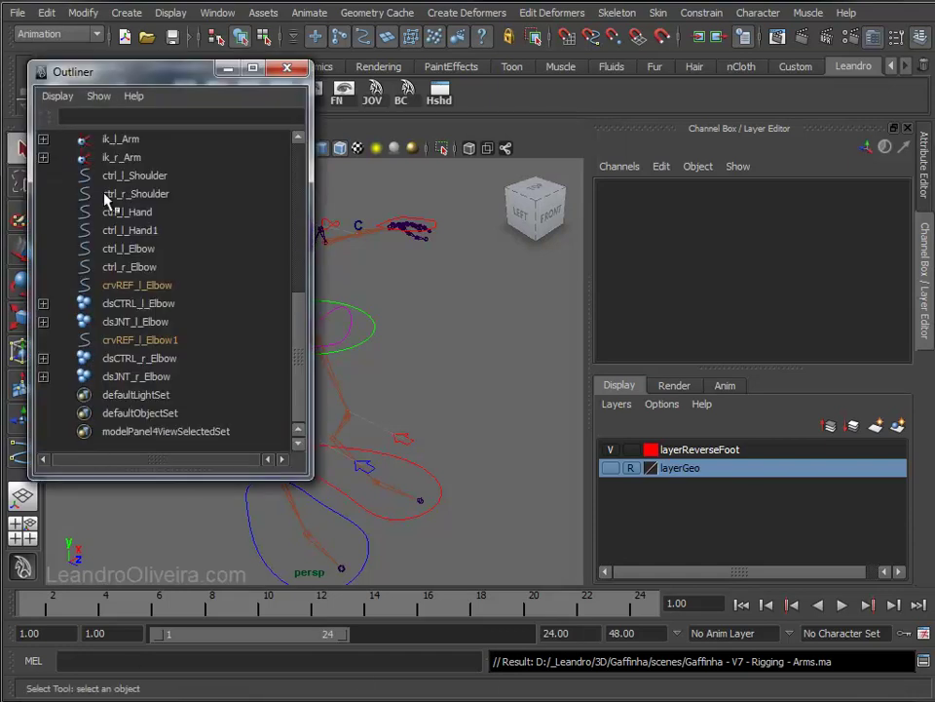
mouse_move(130, 67)
mouse_down()
mouse_move(335, 123)
mouse_move(616, 156)
mouse_move(536, 15)
mouse_up()
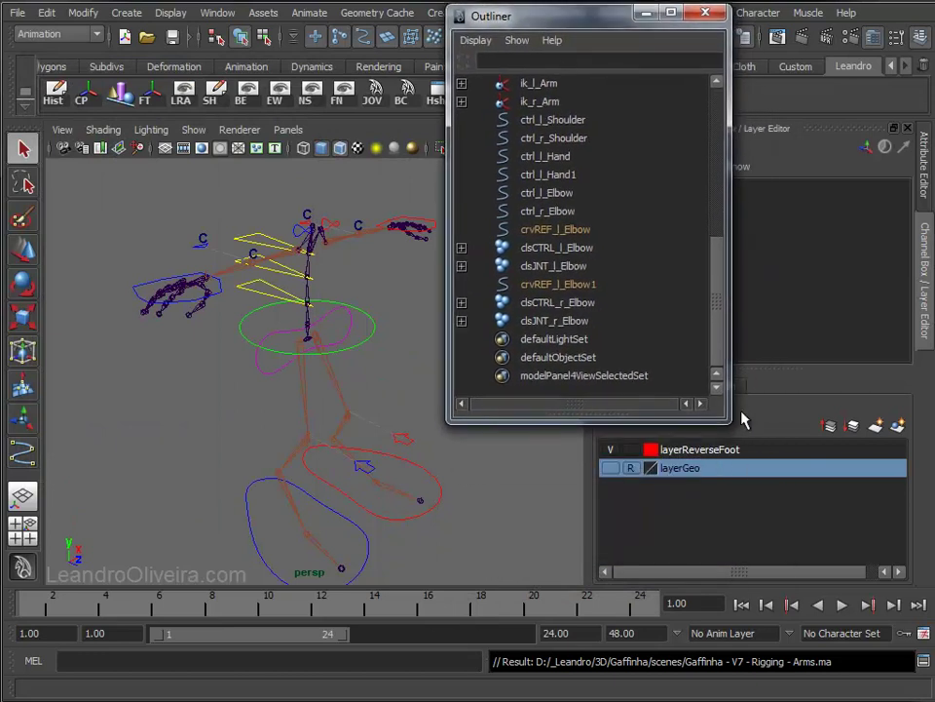
drag(725, 419, 855, 606)
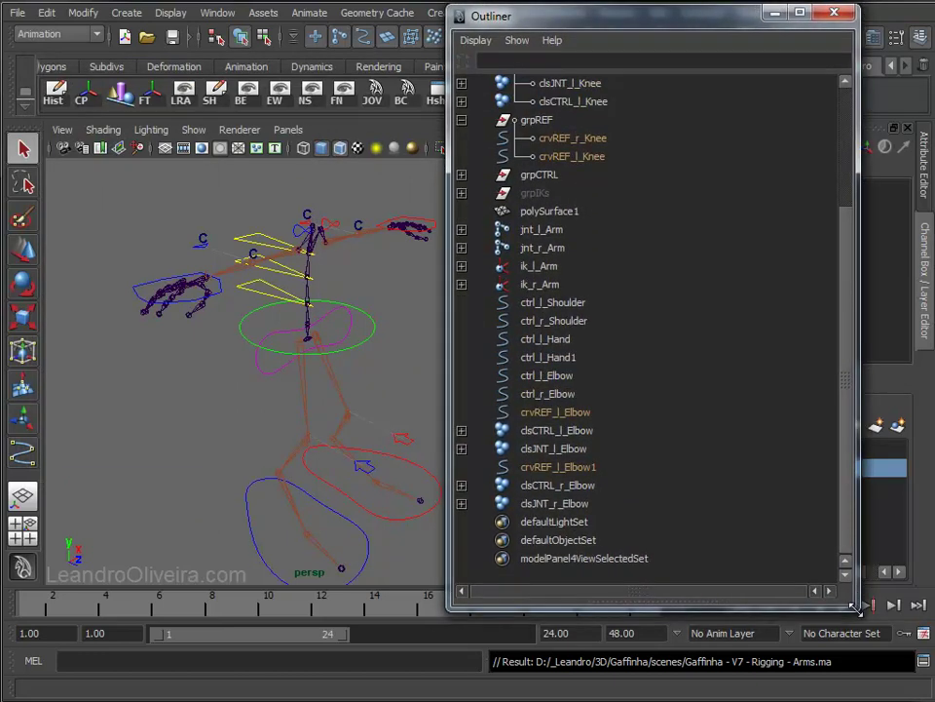
click(544, 234)
shift+click(539, 249)
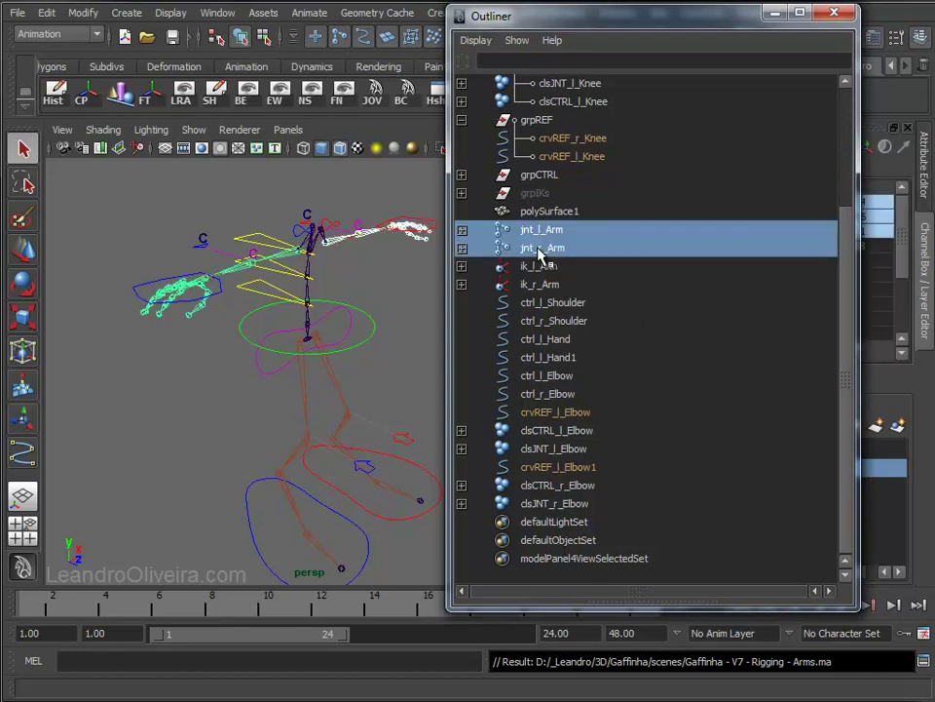
drag(845, 273, 848, 180)
click(462, 157)
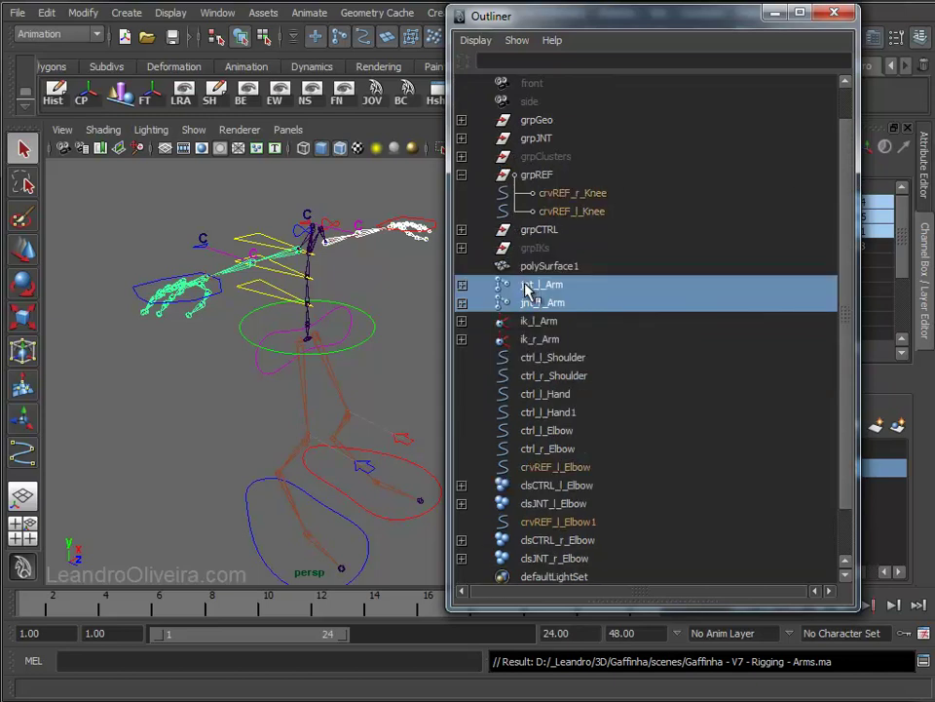
middle_drag(526, 288, 527, 141)
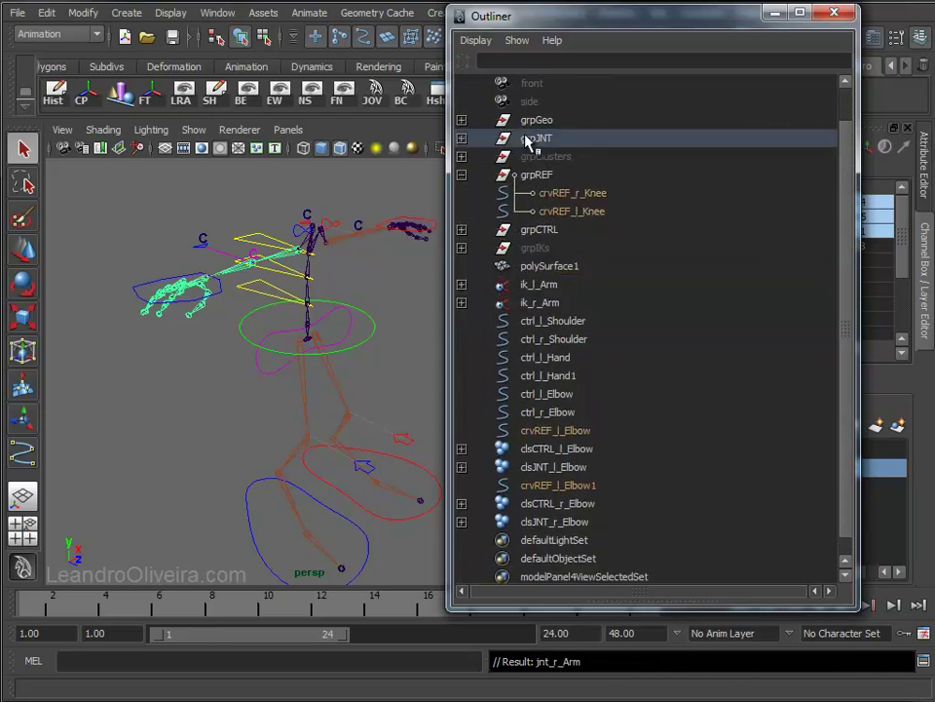
- Parent crvREF_l_Elbow and crvREF_l_Elbow1 under grpREF
click(462, 174)
click(550, 412)
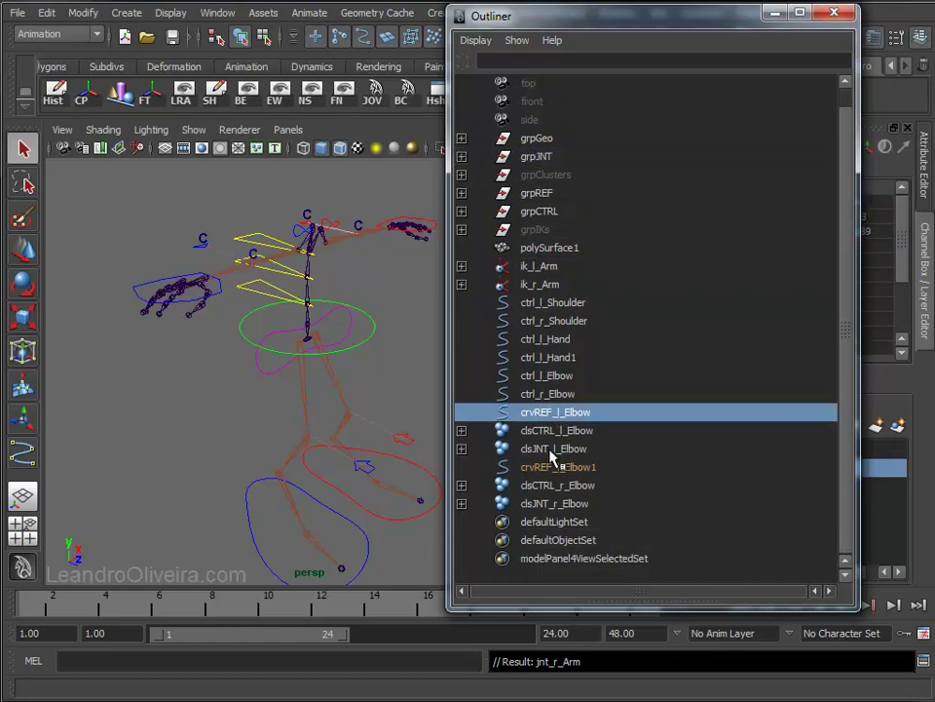
ctrl+click(552, 467)
middle_drag(551, 414, 545, 210)
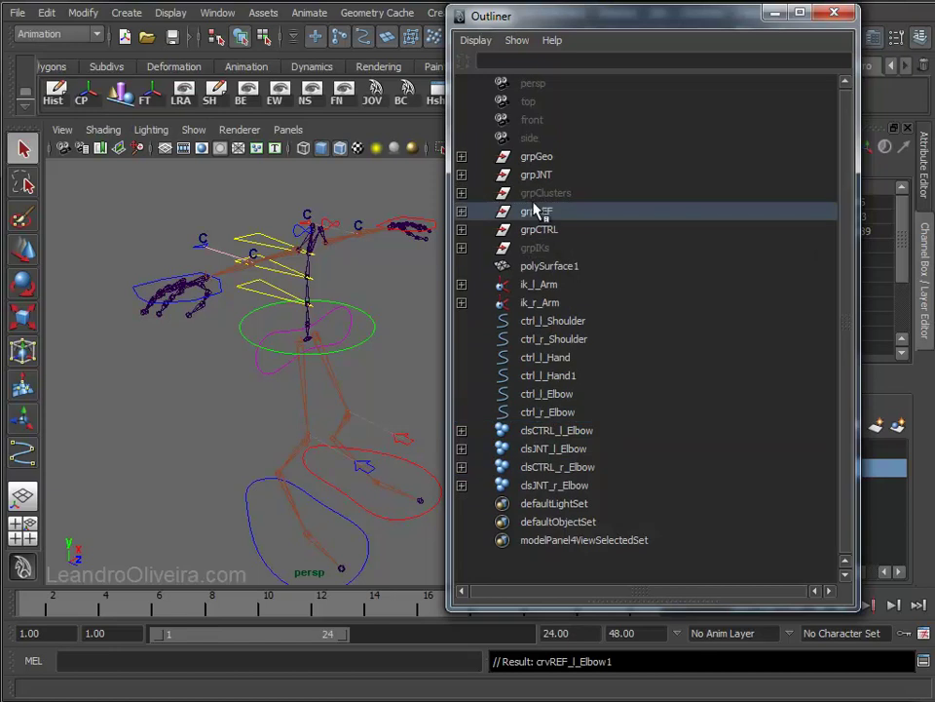
- Parent ik_l_Arm and ik_r_Arm under grpIKs and the four elbow clusters under grpClusters
click(533, 215)
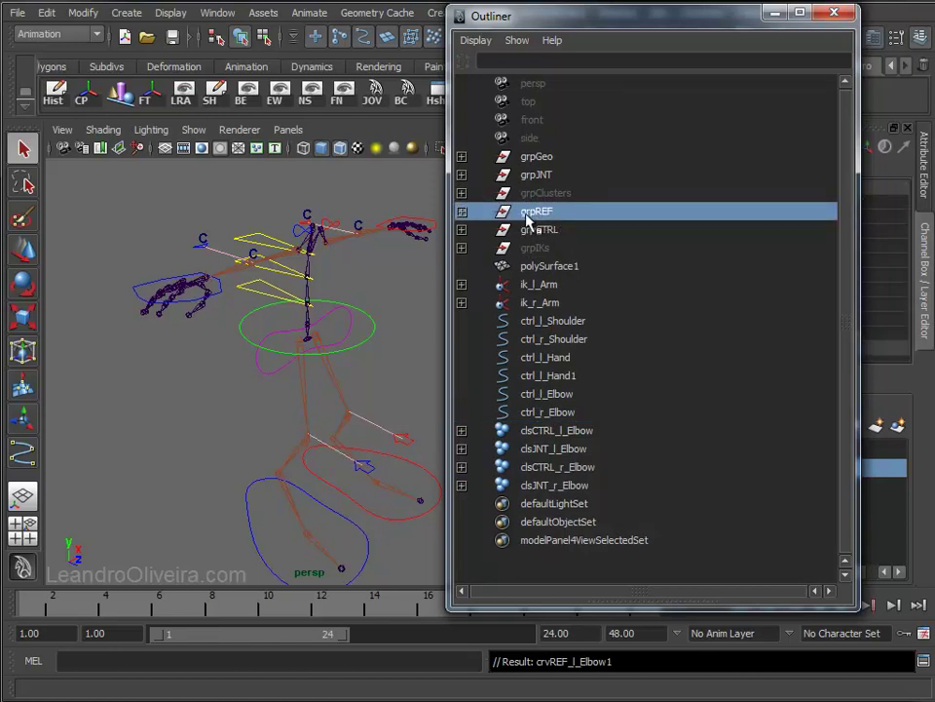
click(534, 284)
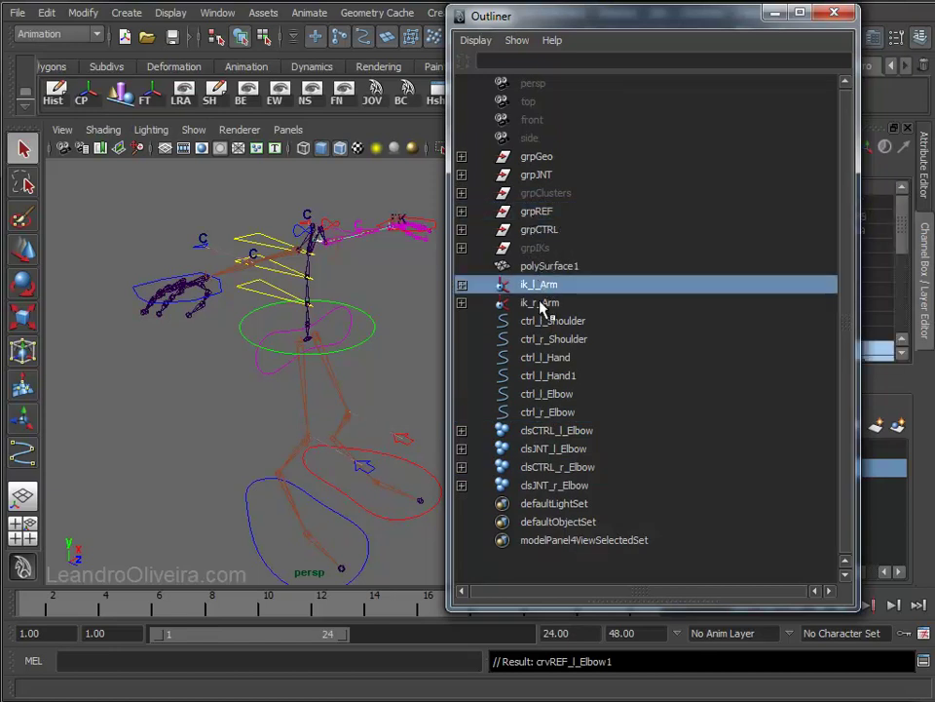
ctrl+click(543, 304)
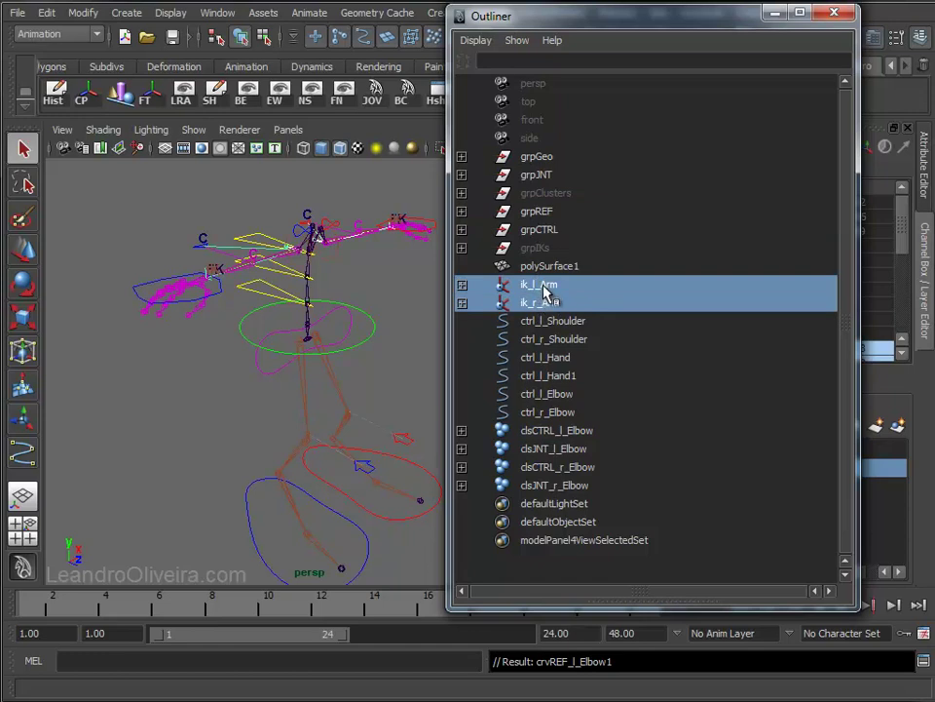
middle_drag(542, 289, 529, 252)
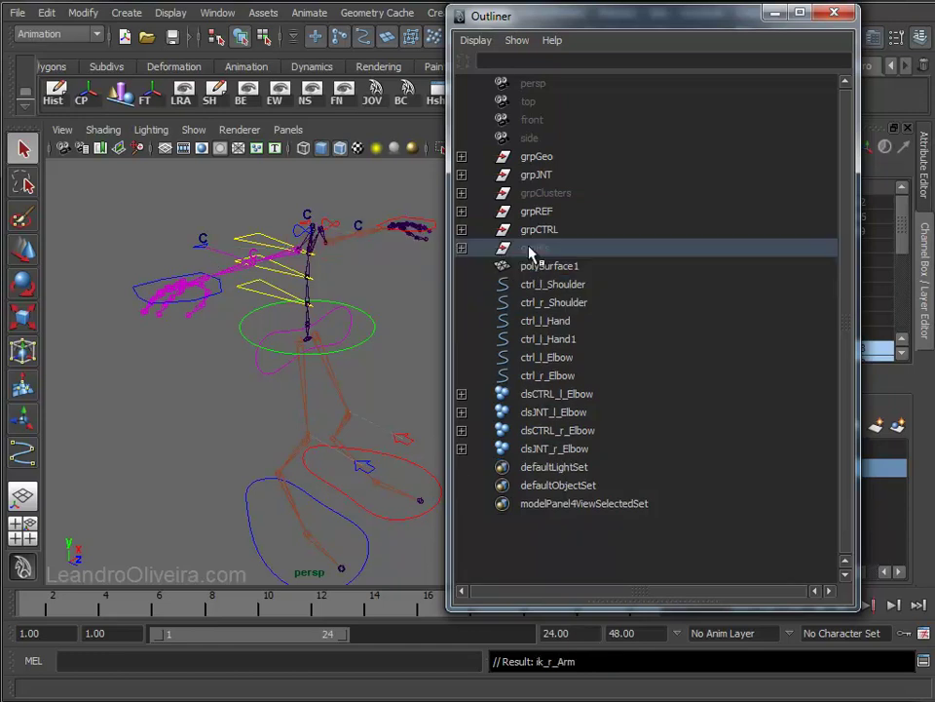
click(551, 395)
shift+click(546, 448)
middle_drag(551, 399, 546, 199)
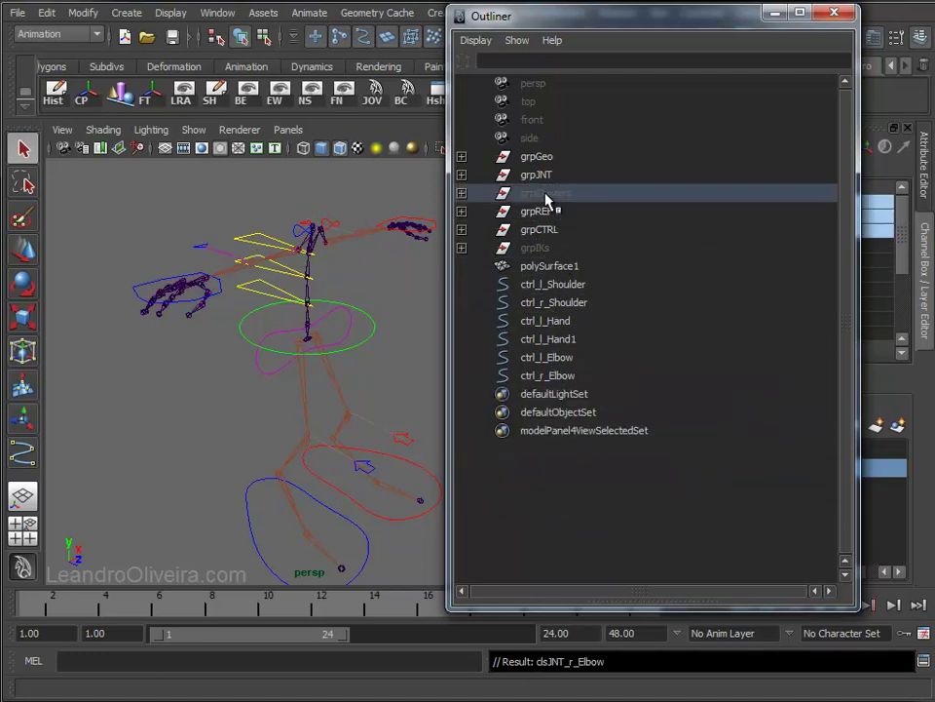
- Parent the six arm controls from ctrl_l_Shoulder onward under grpCTRL and close the Outliner
click(536, 286)
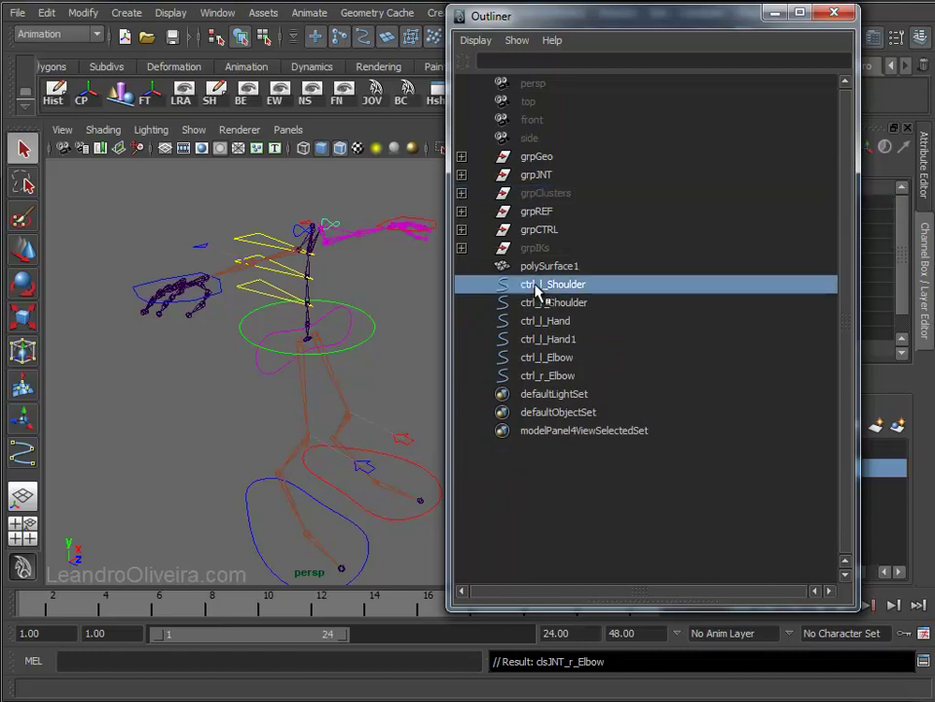
shift+click(551, 376)
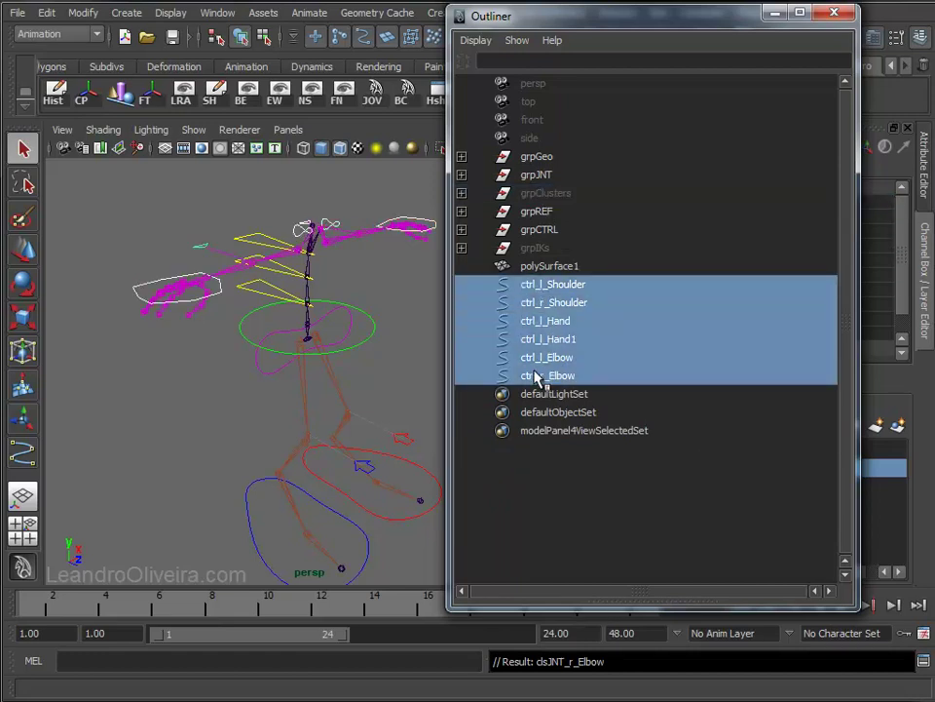
middle_drag(547, 291, 527, 237)
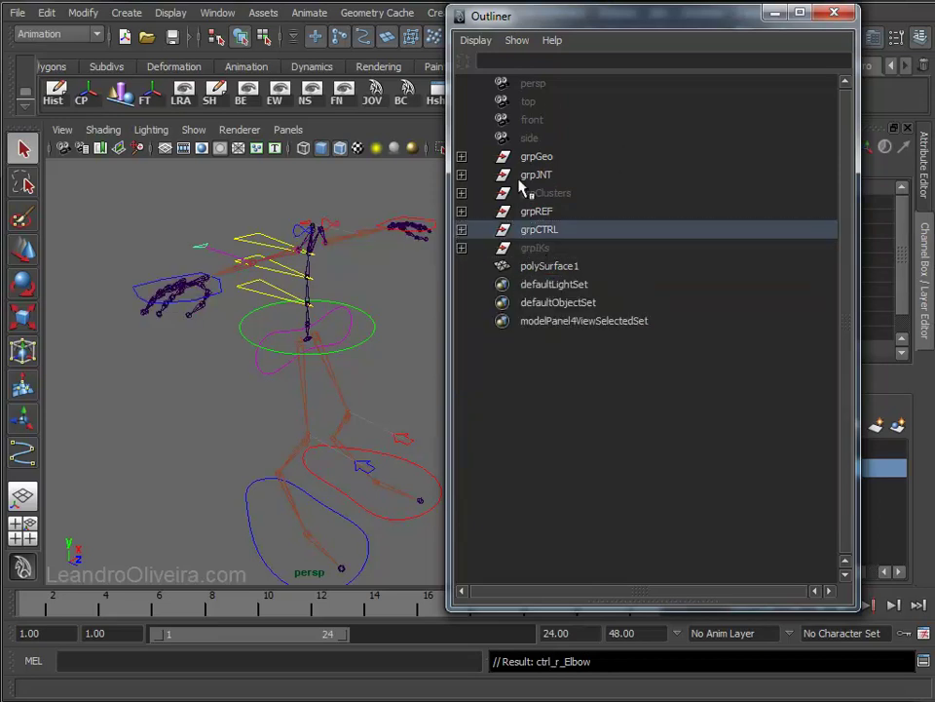
drag(580, 19, 619, 39)
mouse_move(357, 261)
alt+mouse_down()
mouse_move(394, 286)
mouse_move(411, 340)
mouse_move(328, 311)
mouse_move(351, 328)
mouse_move(320, 286)
alt+mouse_up()
click(411, 340)
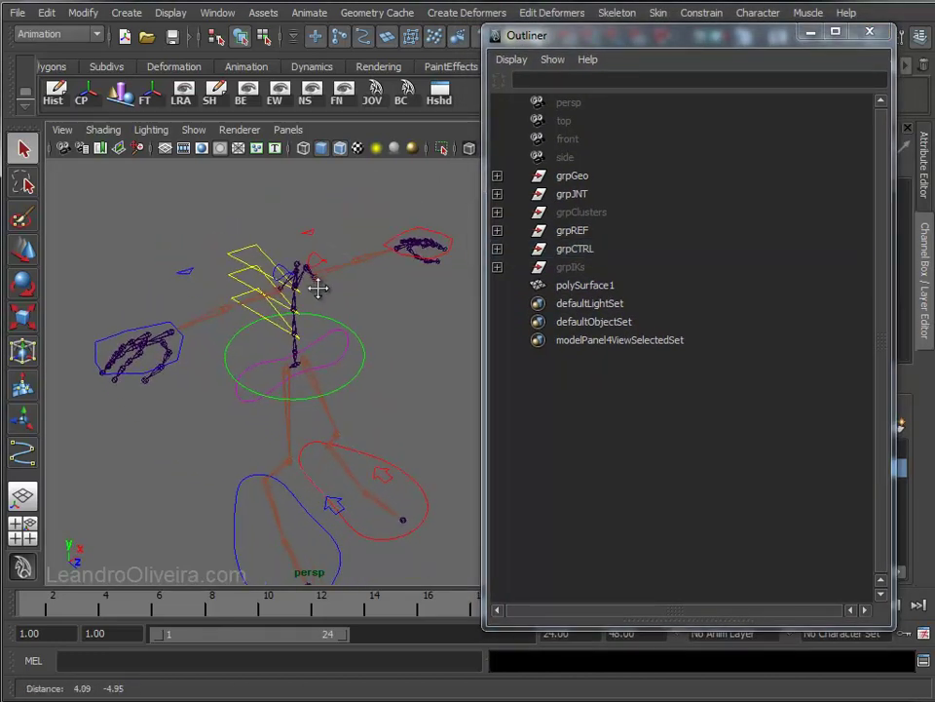
click(806, 32)
- Create a default polygon cube, pCube1, at the origin near the rig's feet
mouse_move(477, 323)
alt+mouse_down()
mouse_move(360, 292)
mouse_move(318, 309)
alt+mouse_up()
alt+middle_drag(317, 309, 374, 283)
alt+right_drag(374, 283, 347, 312)
alt+drag(346, 313, 354, 292)
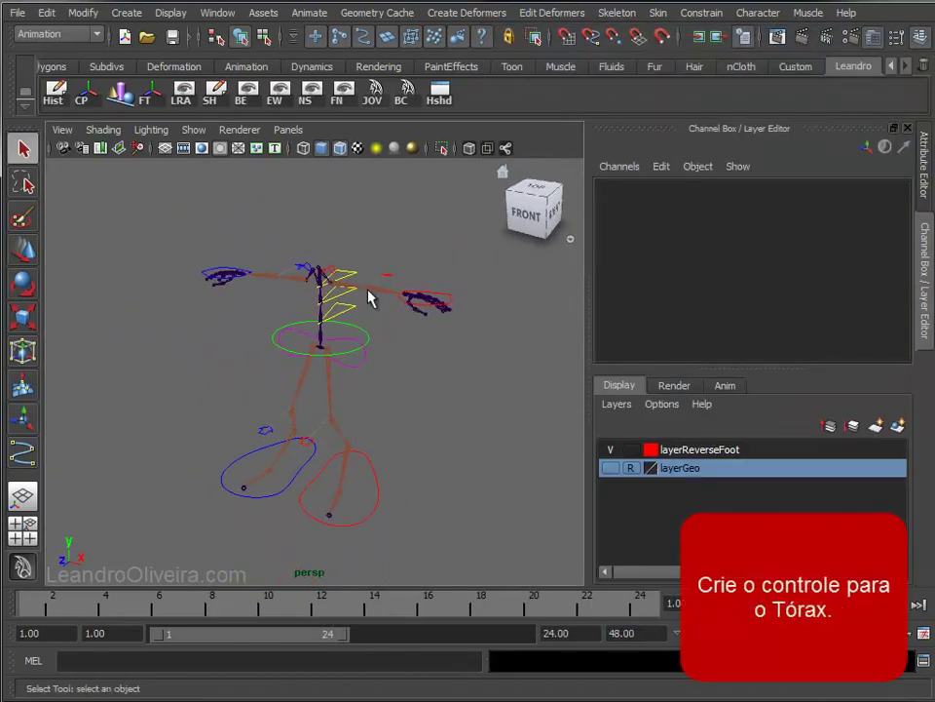
alt+right_drag(343, 294, 371, 320)
mouse_move(371, 320)
alt+middle_down()
mouse_move(378, 334)
mouse_move(359, 320)
alt+middle_up()
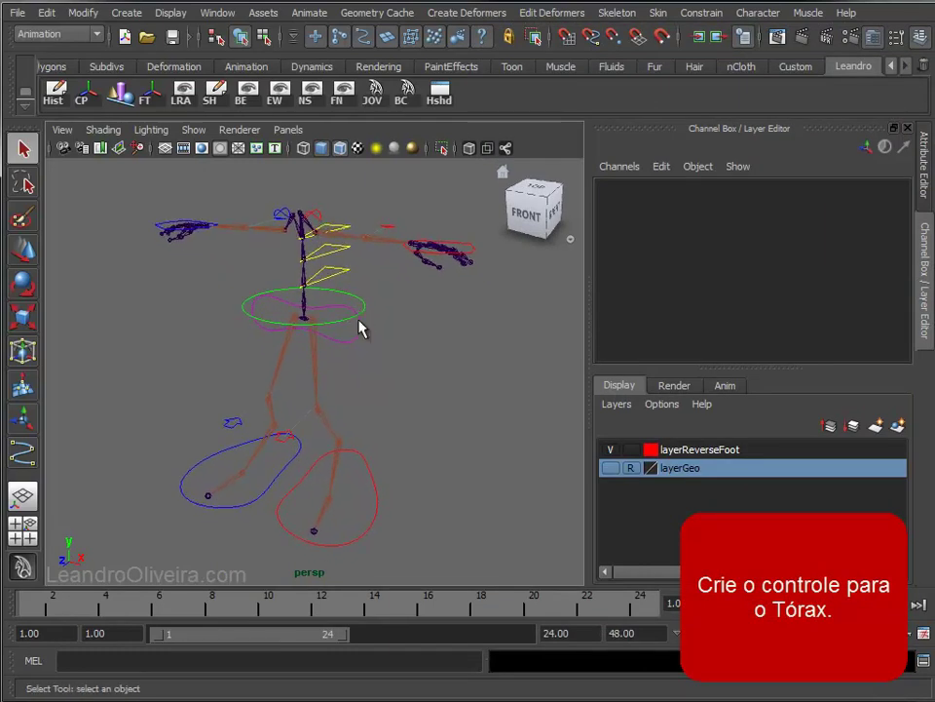
click(135, 16)
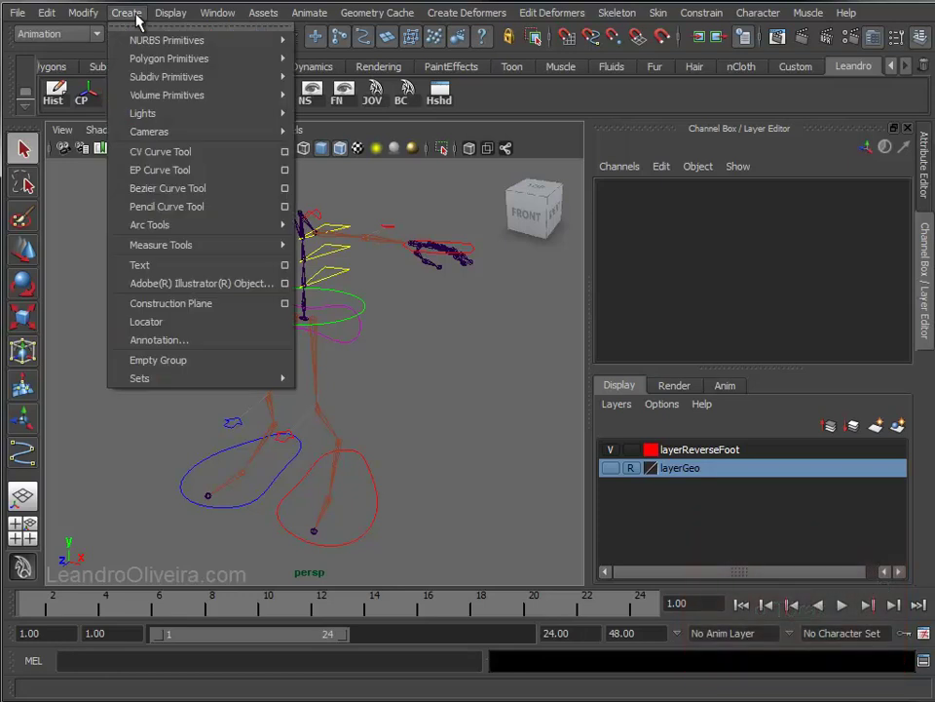
mouse_move(169, 58)
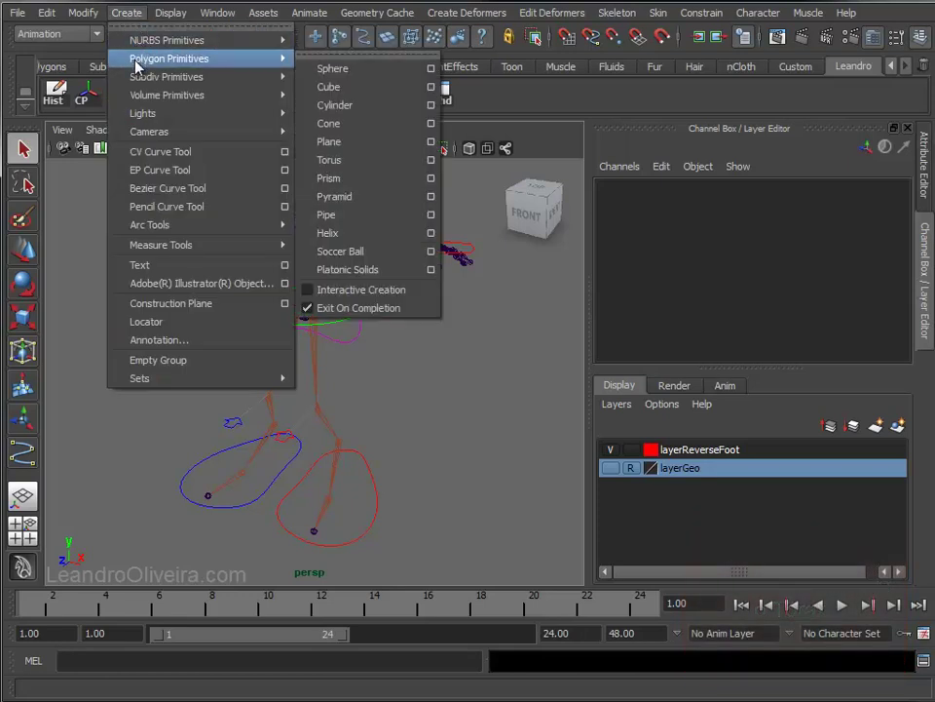
click(329, 87)
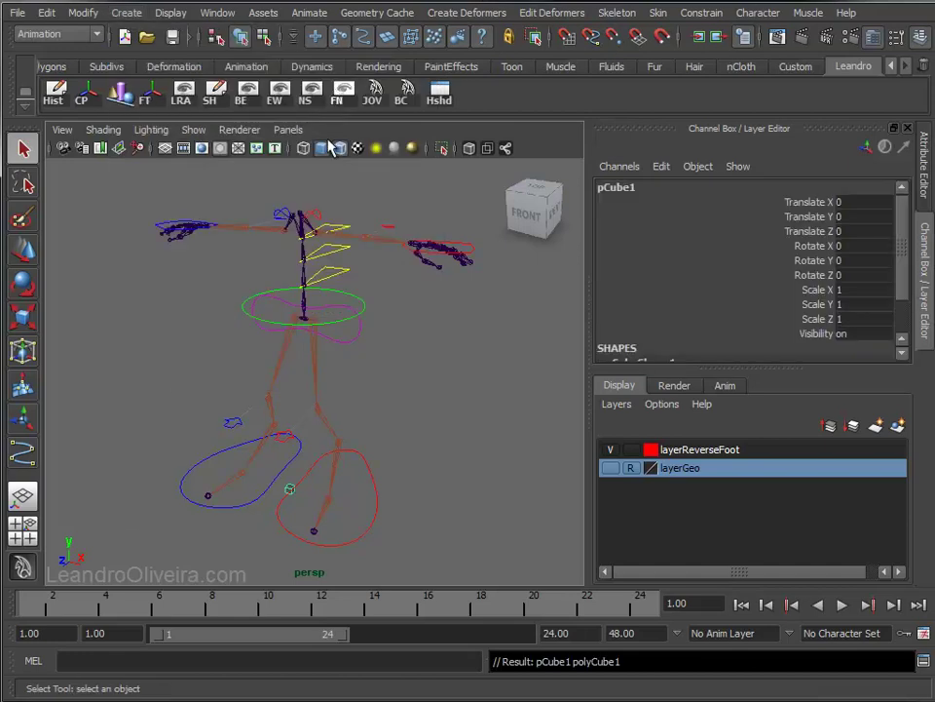
- Isolate pCube1 in the perspective view and frame it up close
alt+middle_drag(313, 411, 336, 325)
alt+right_drag(337, 326, 435, 484)
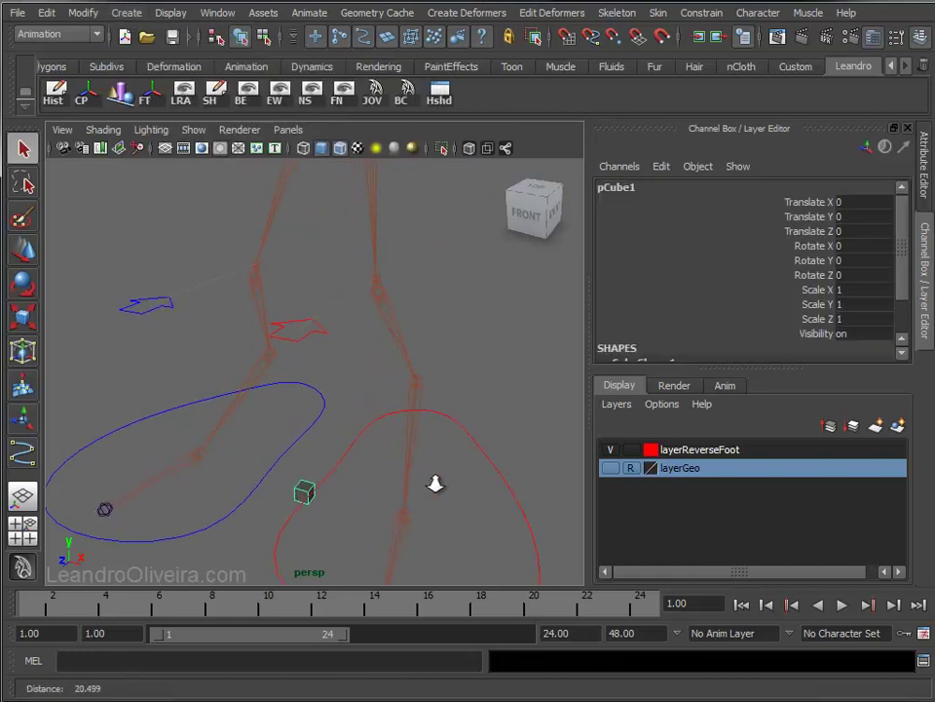
alt+middle_drag(436, 484, 385, 323)
alt+right_drag(385, 324, 427, 473)
alt+middle_drag(428, 473, 396, 349)
mouse_move(397, 349)
alt+mouse_down()
mouse_move(326, 348)
mouse_move(347, 349)
alt+mouse_up()
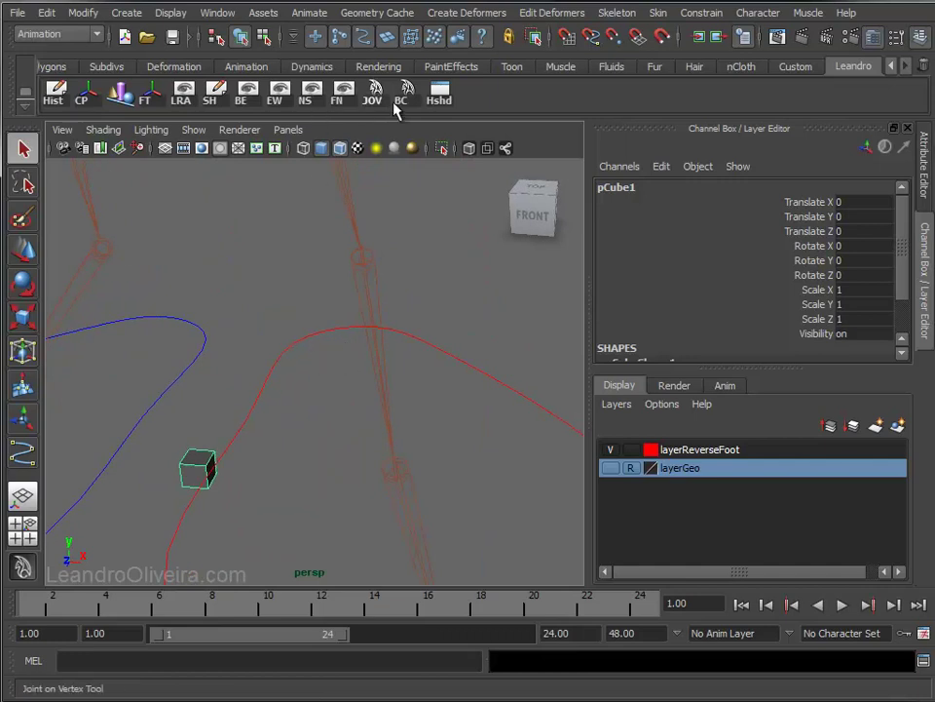
click(444, 150)
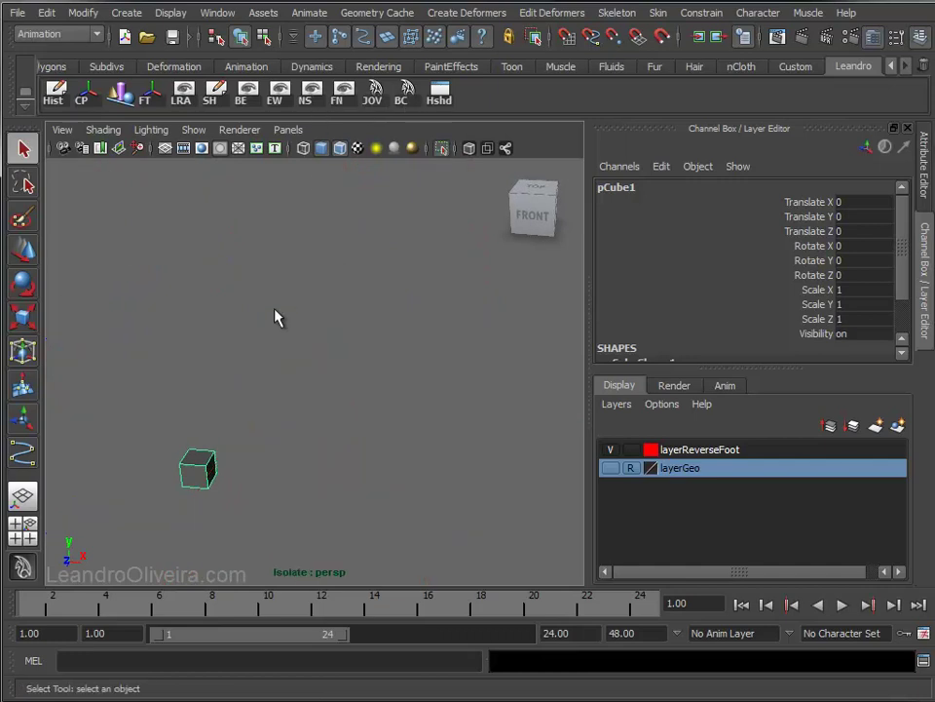
alt+right_drag(276, 318, 453, 184)
key(f)
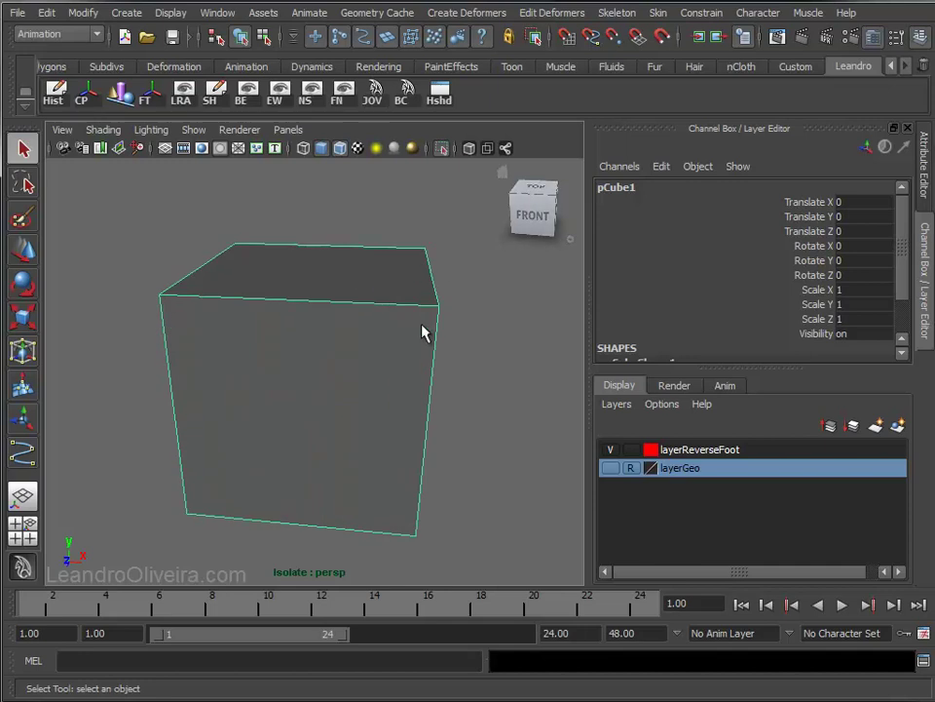
alt+drag(424, 330, 354, 338)
alt+right_drag(355, 338, 386, 371)
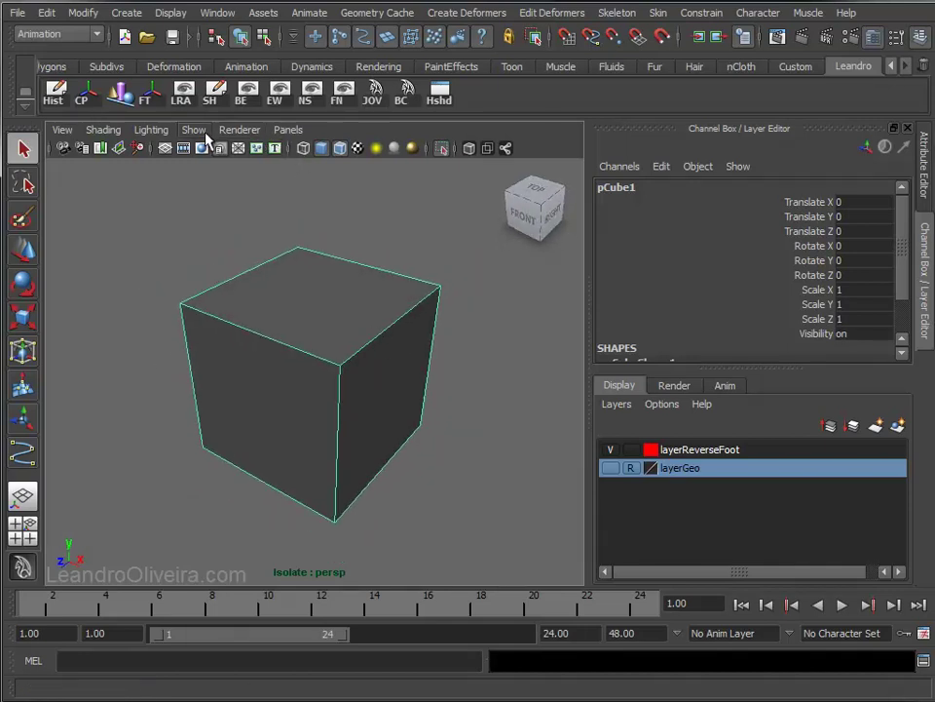
- Enable Auto Load New Objects for Isolate Select and show the cube in wireframe
click(204, 133)
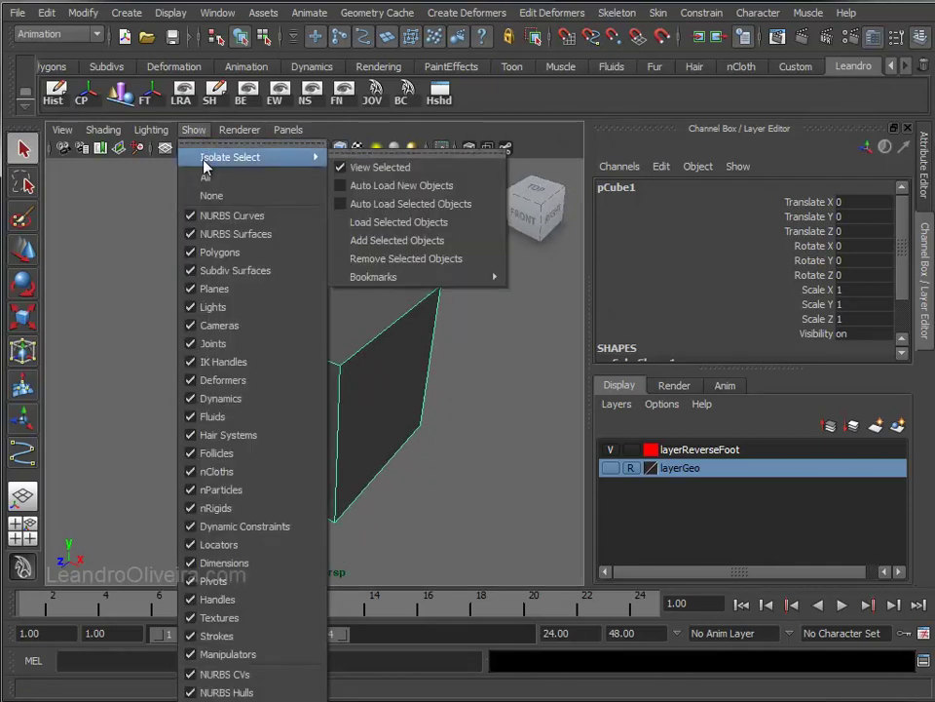
click(348, 187)
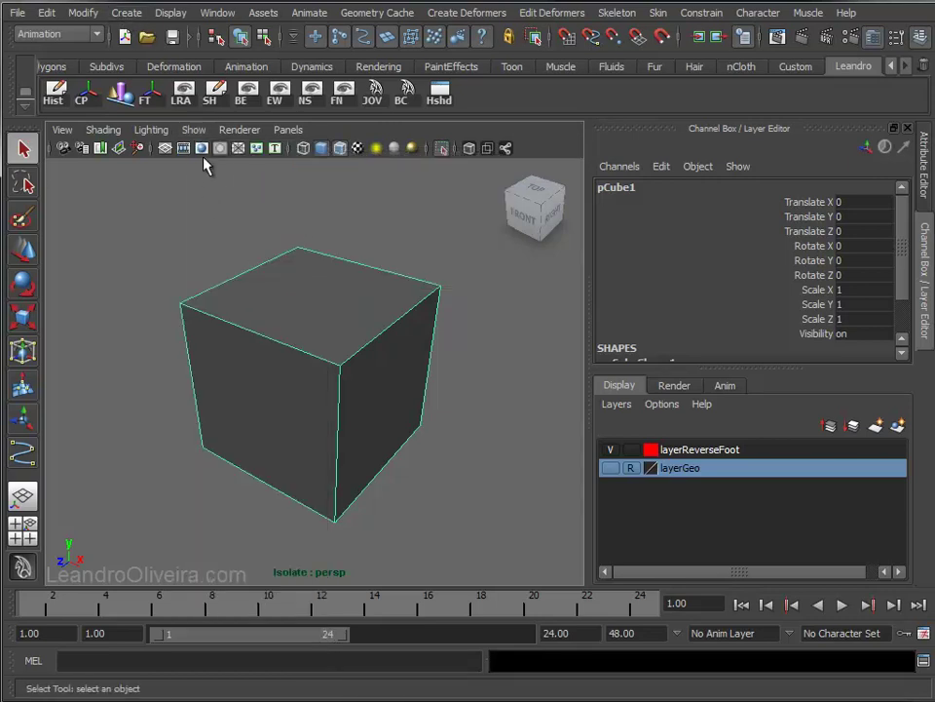
click(307, 149)
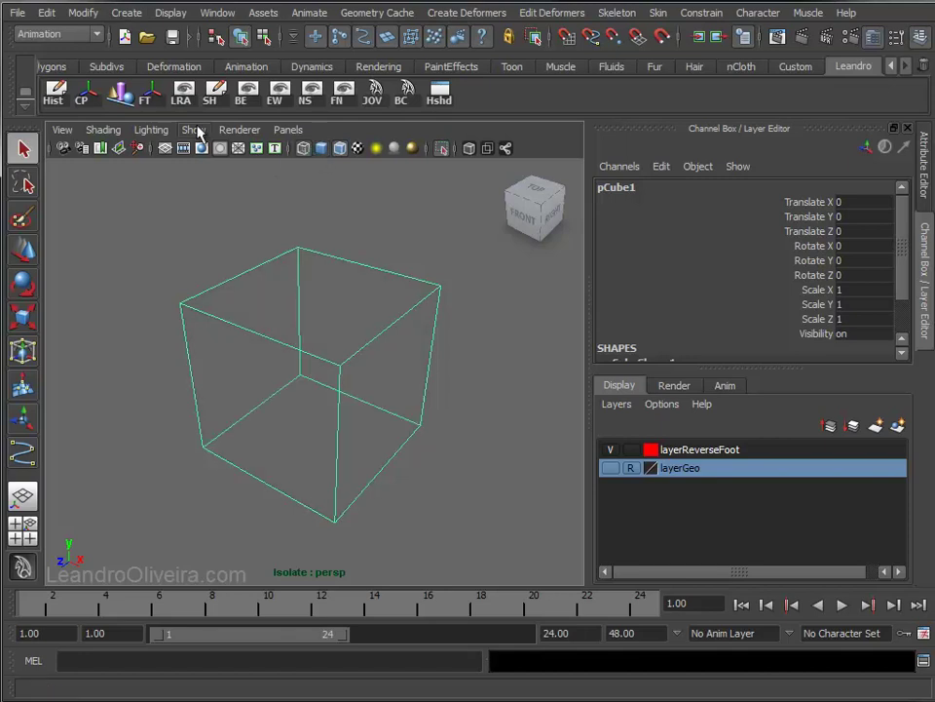
- Set the CV Curve Tool's curve degree to 1 Linear
click(138, 16)
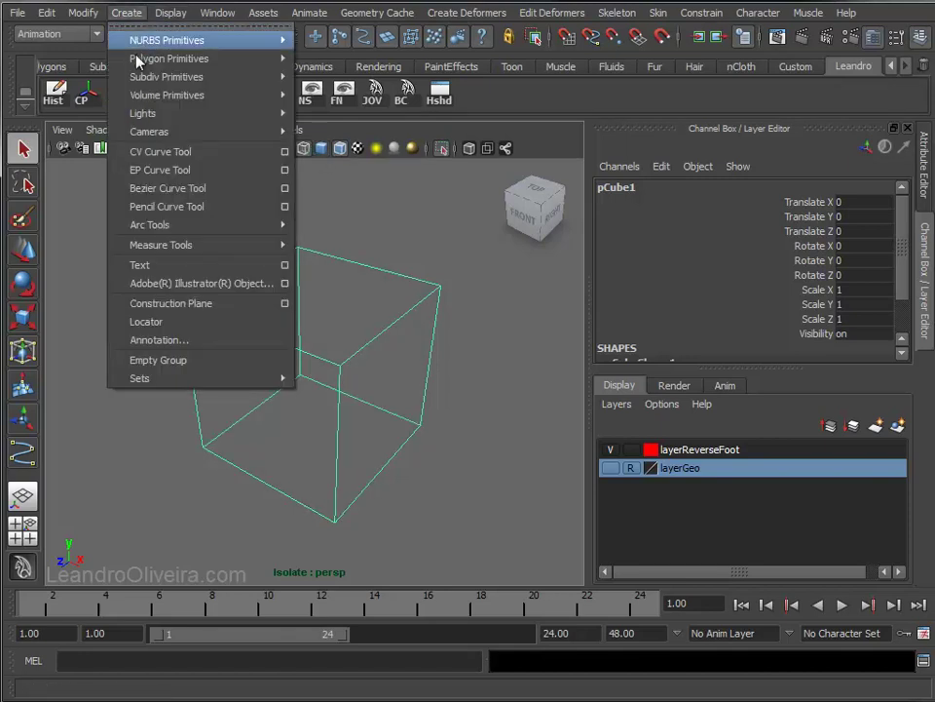
click(280, 152)
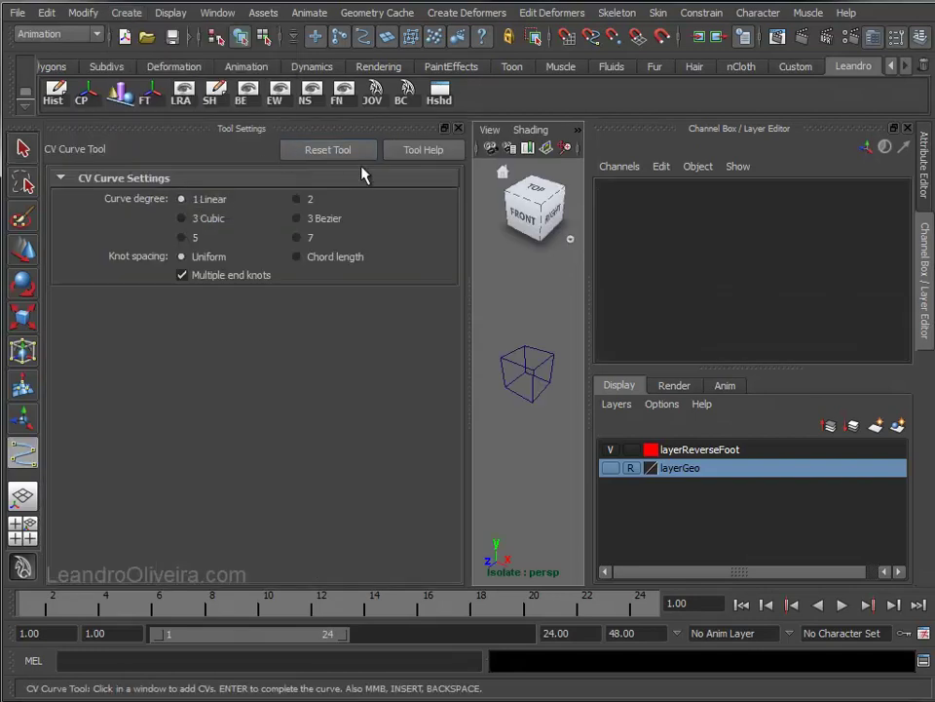
click(458, 129)
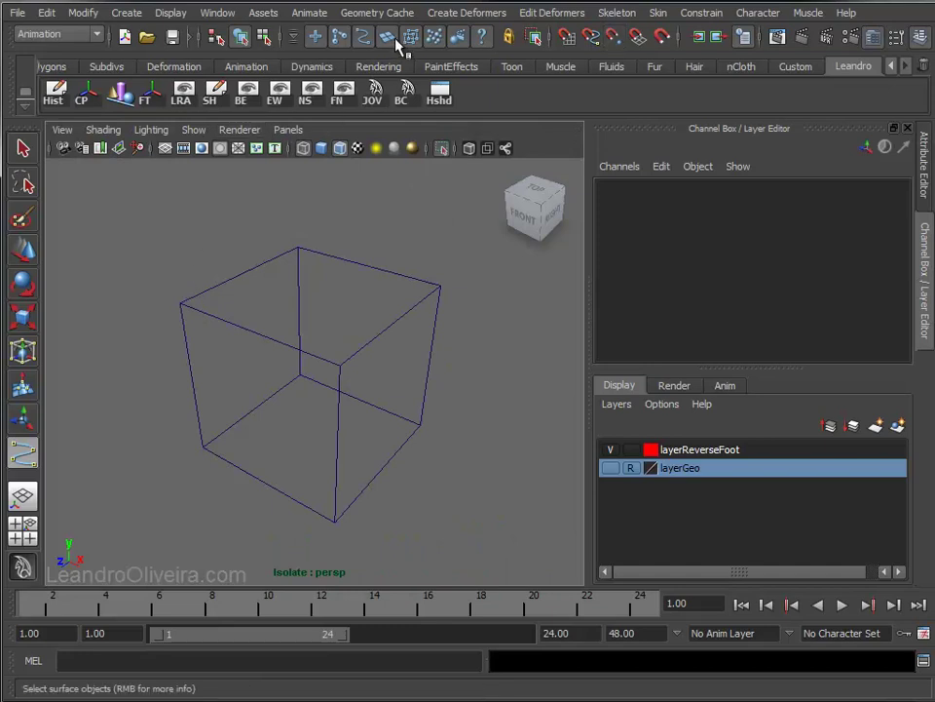
- With point snapping on, start a linear curve through the cube's top and front corners
click(614, 37)
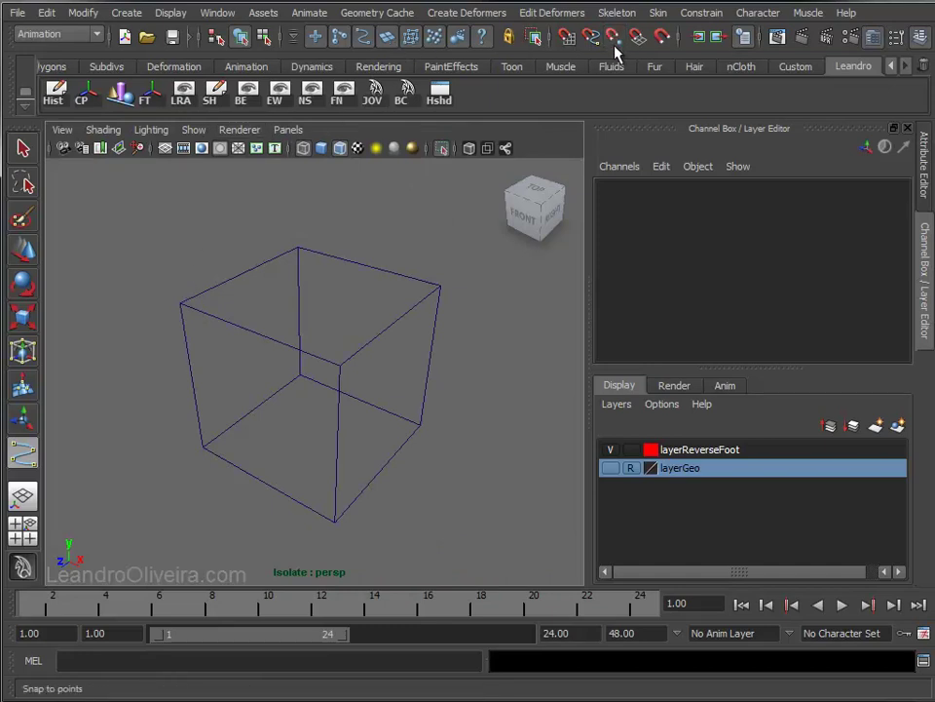
click(181, 302)
click(298, 248)
click(436, 287)
click(339, 365)
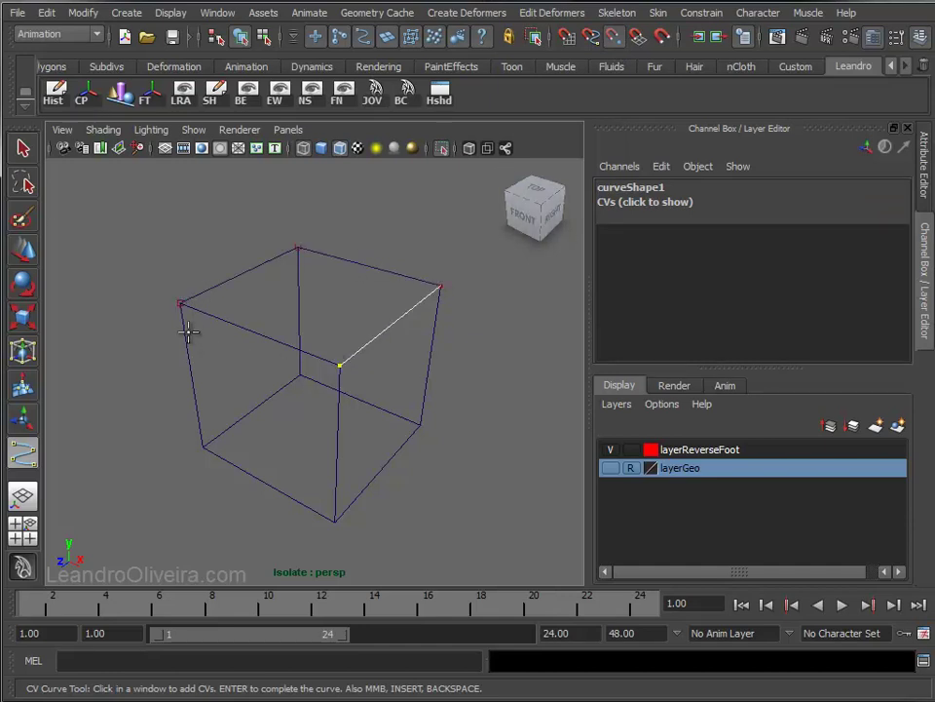
click(181, 304)
click(203, 445)
click(334, 521)
click(340, 366)
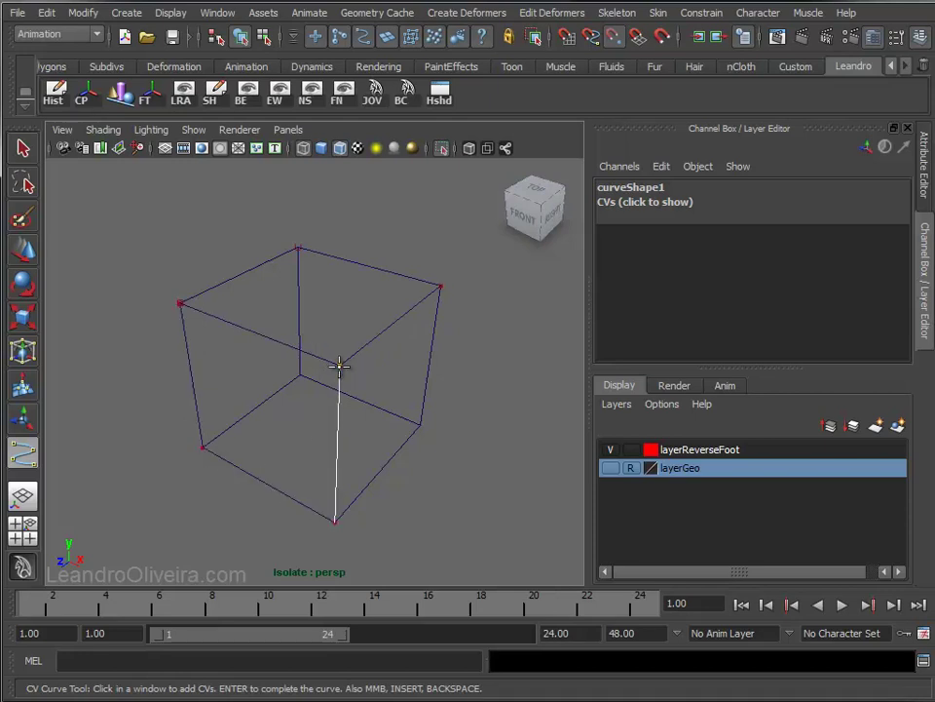
click(441, 287)
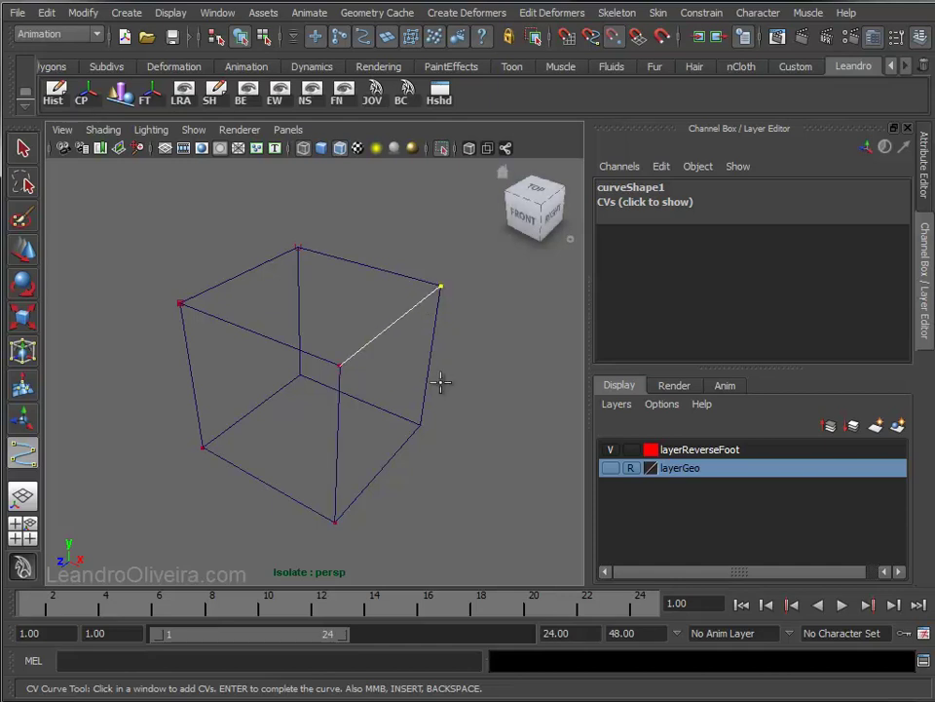
- Trace the remaining cube edges through the back corners, finish curve1, and deselect it
click(421, 424)
click(336, 518)
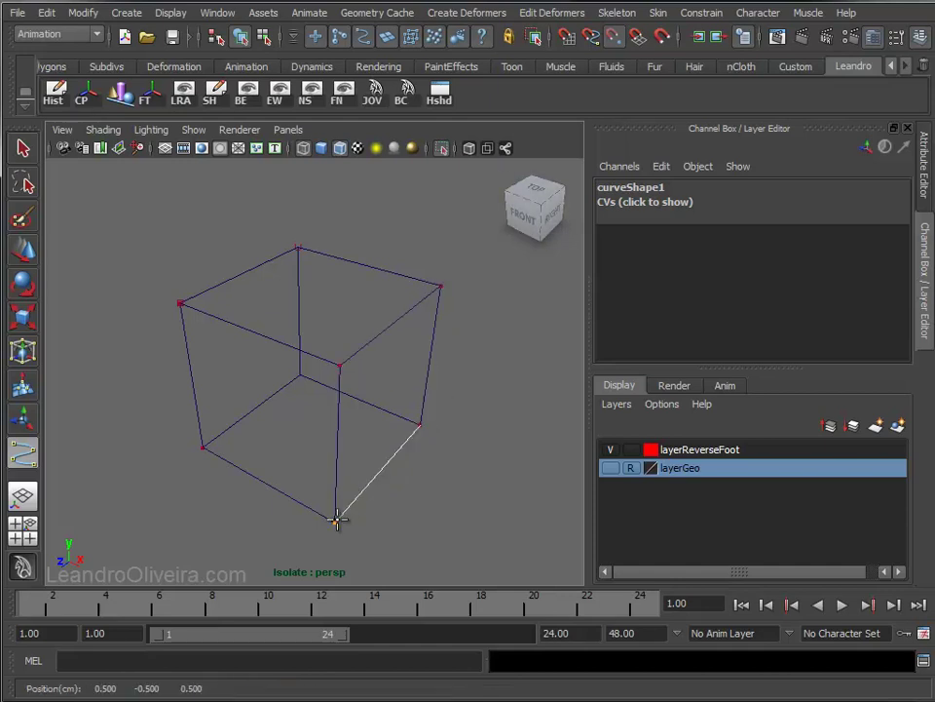
click(203, 448)
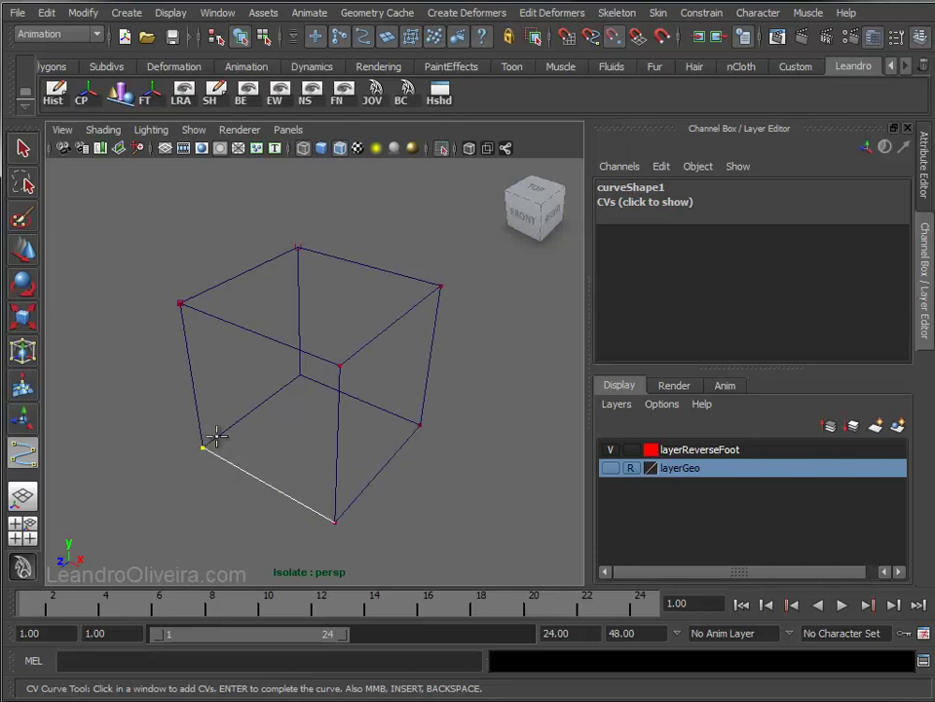
click(299, 374)
click(298, 249)
click(438, 286)
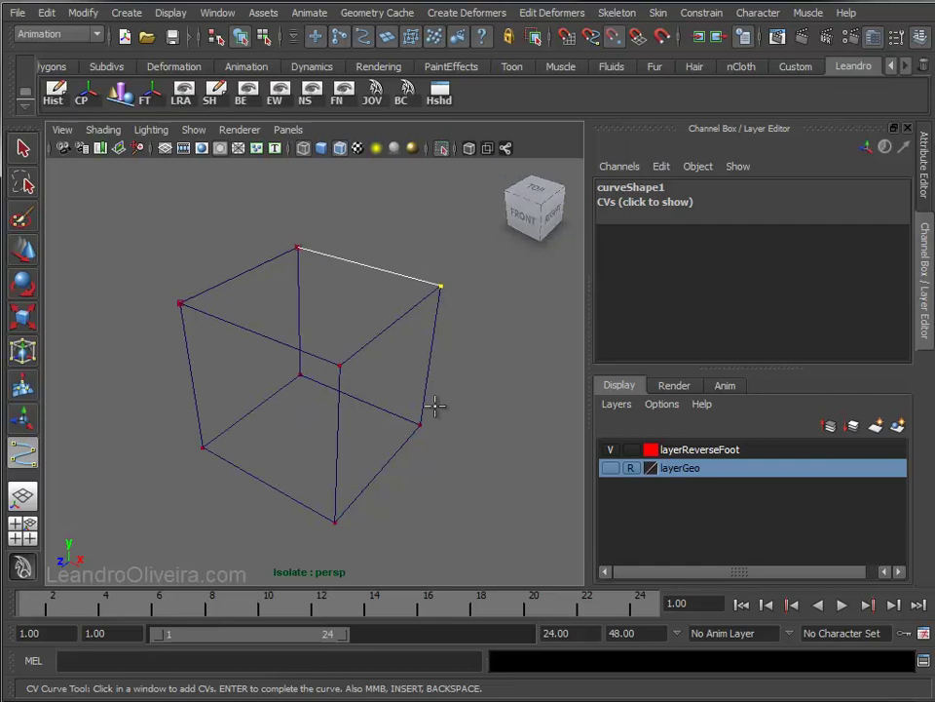
click(420, 425)
click(303, 376)
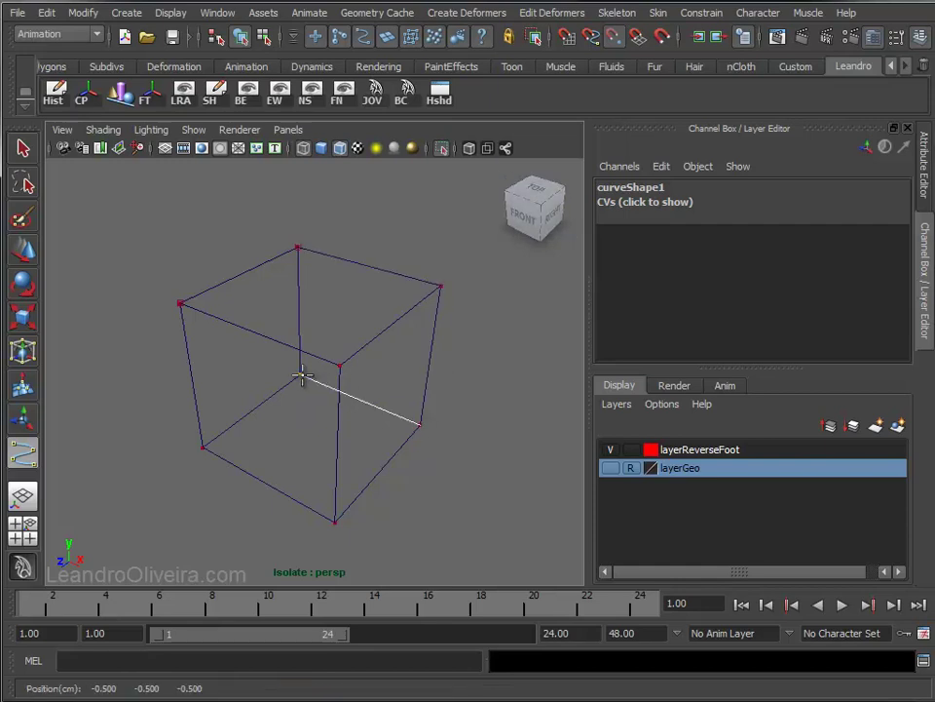
key(Return)
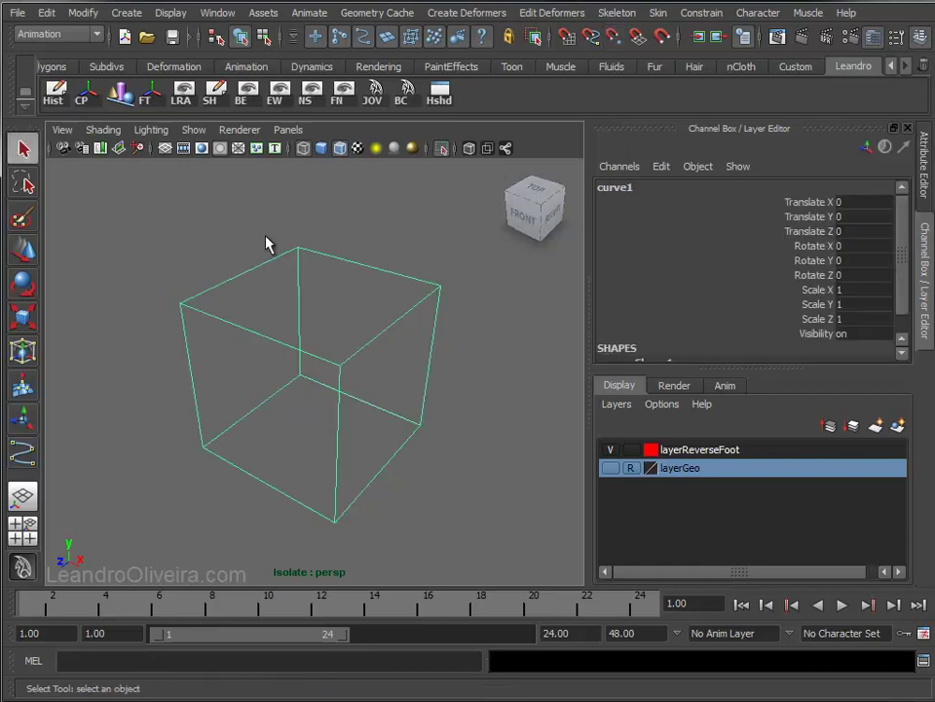
click(250, 212)
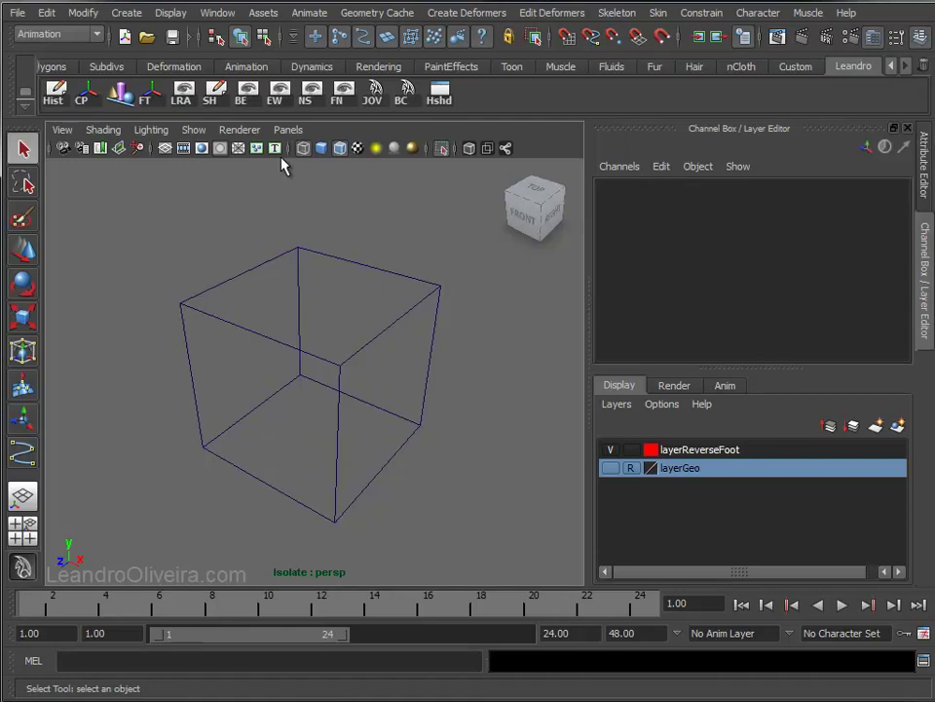
- Return to shaded display, delete the helper polygon cube, and turn off isolation
click(321, 149)
click(325, 298)
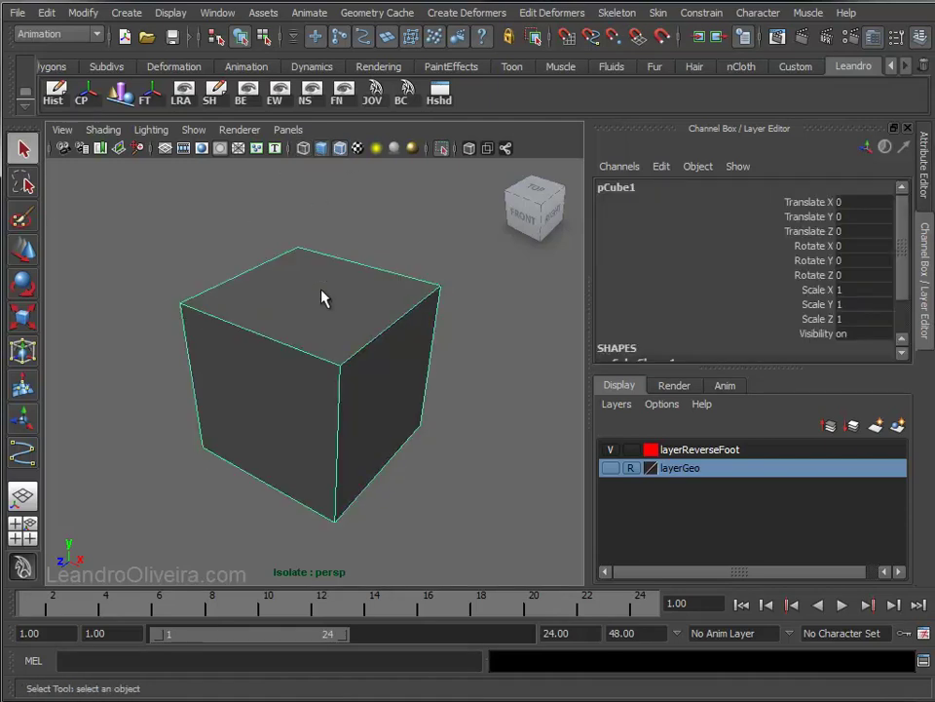
key(Delete)
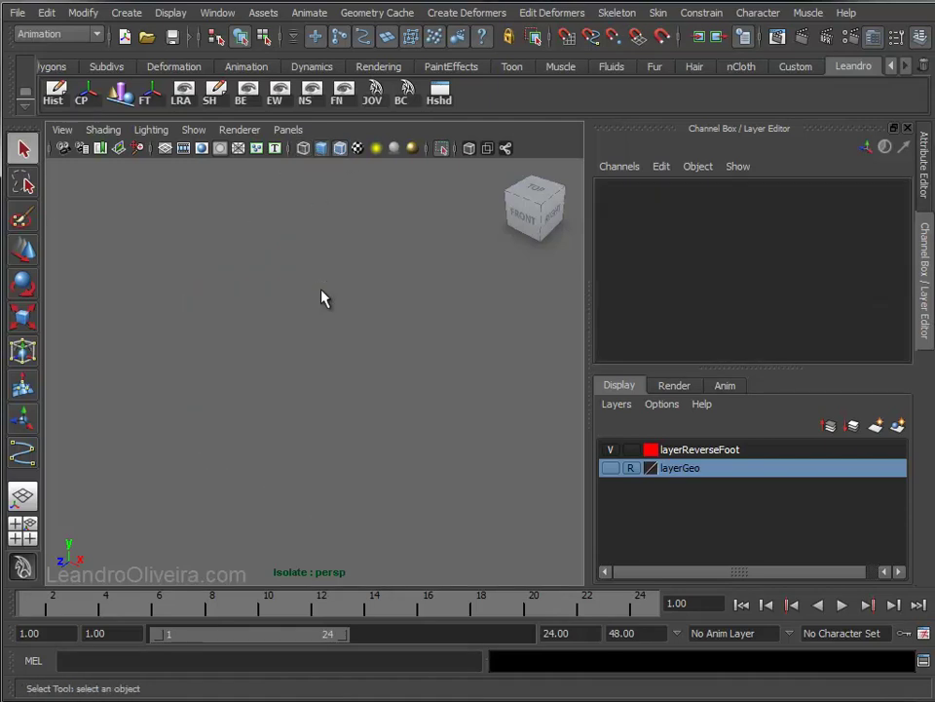
click(441, 148)
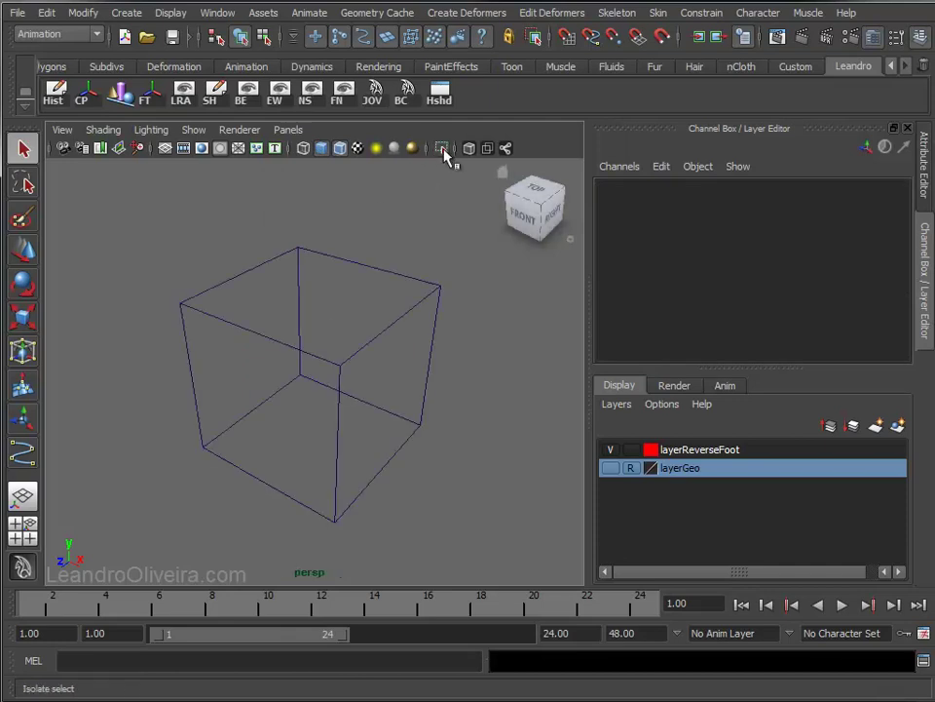
- Select curve1 and start renaming it in the Channel Box
click(369, 352)
alt+right_drag(420, 459, 281, 406)
alt+drag(378, 376, 349, 400)
mouse_move(349, 400)
alt+right_down()
mouse_move(265, 298)
mouse_move(397, 442)
mouse_move(328, 373)
mouse_move(378, 418)
alt+right_up()
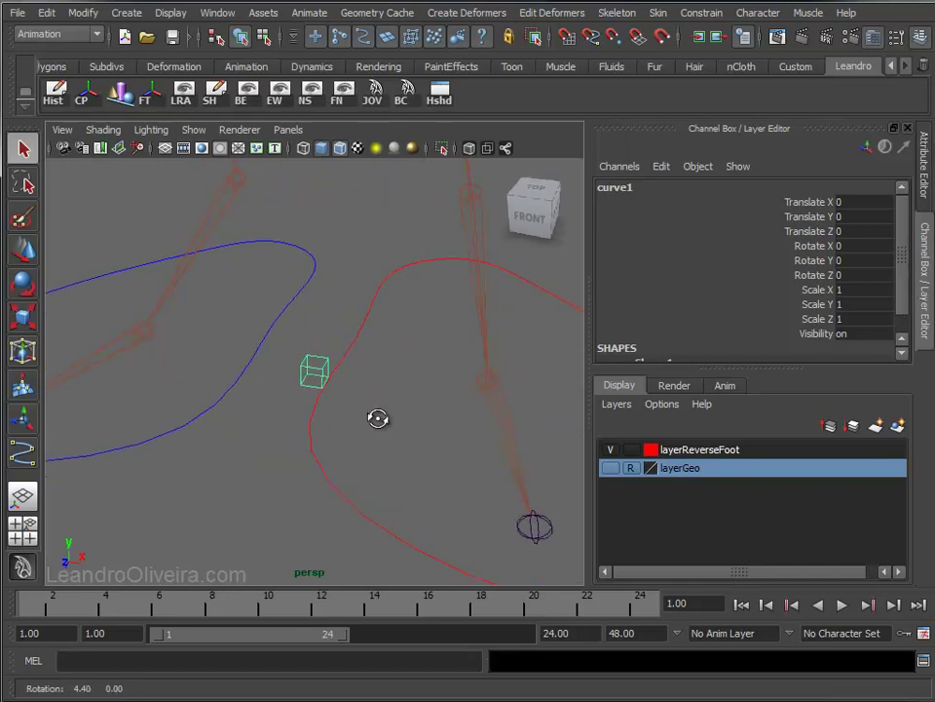
mouse_move(351, 321)
alt+mouse_down()
mouse_move(389, 330)
mouse_move(380, 334)
alt+mouse_up()
double_click(610, 189)
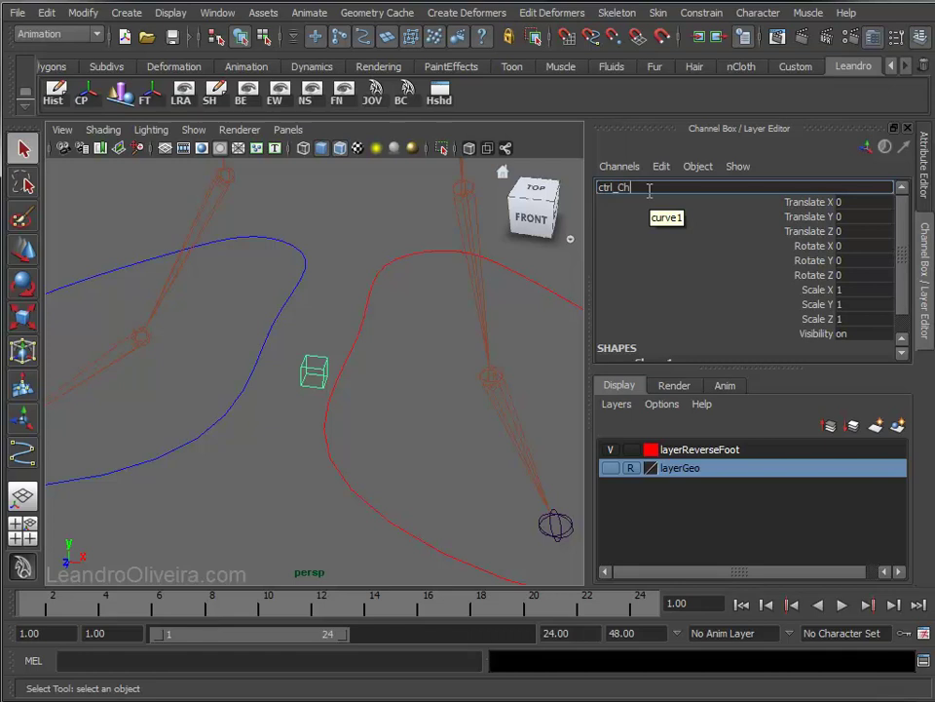
- Name the cube control ctrl_Chest and raise it to chest height (Translate Y 36.562)
key(Return)
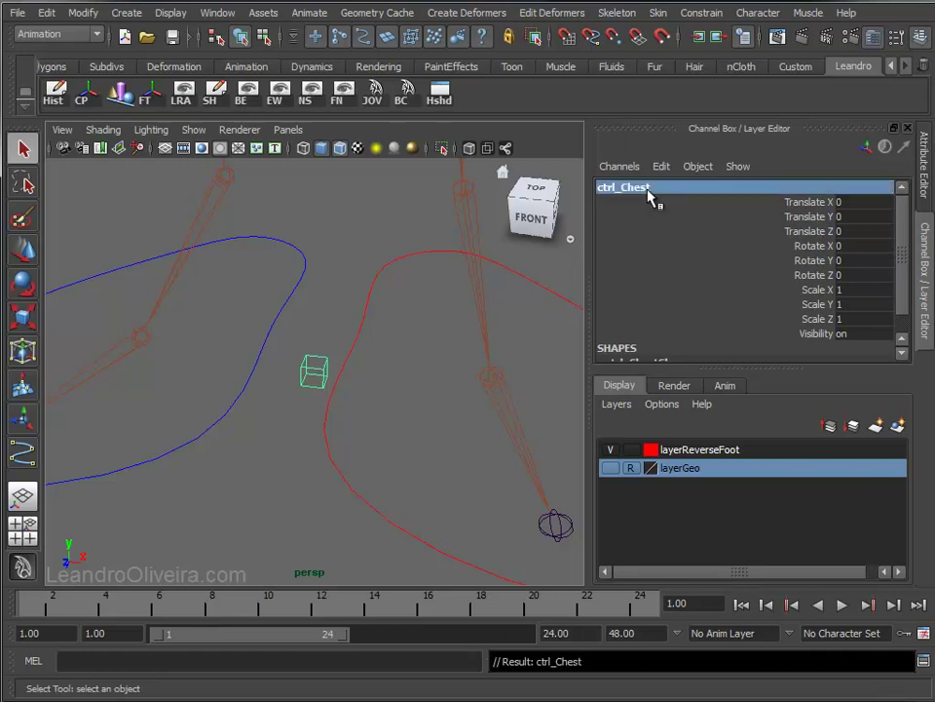
scroll(272, 313, down, 5)
scroll(285, 352, down, 3)
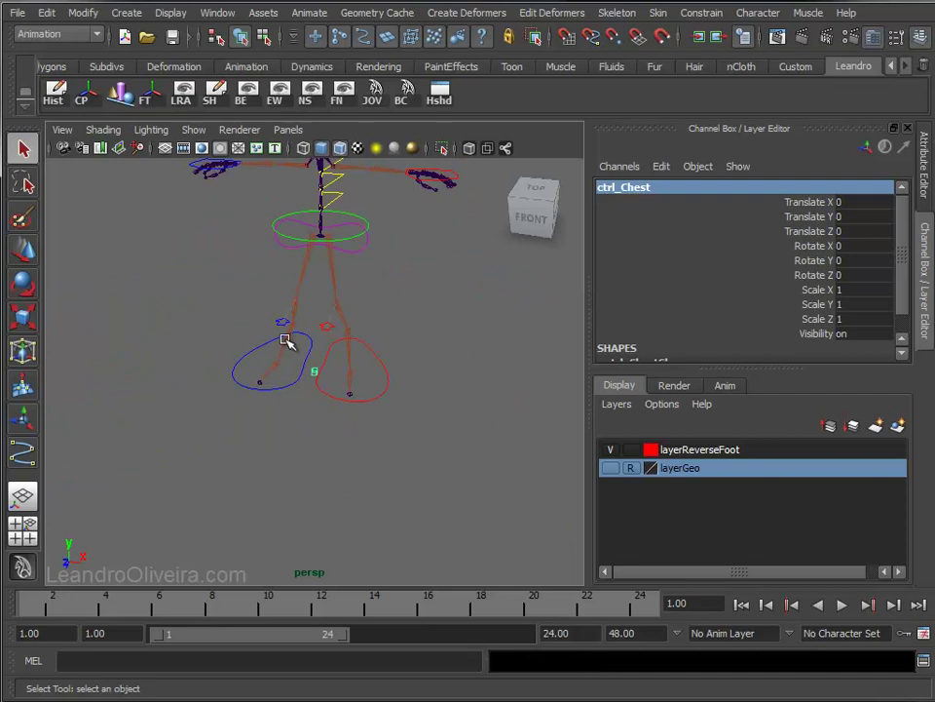
key(w)
mouse_move(208, 298)
alt+right_down()
mouse_move(455, 546)
mouse_move(217, 345)
mouse_move(214, 320)
alt+right_up()
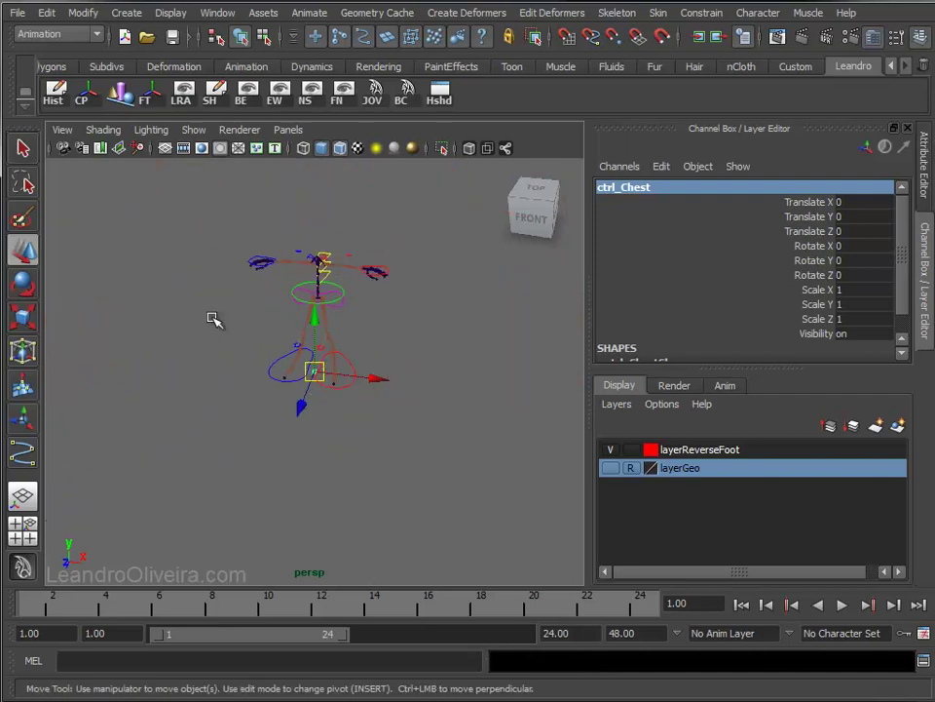
alt+drag(213, 320, 186, 320)
drag(313, 323, 312, 296)
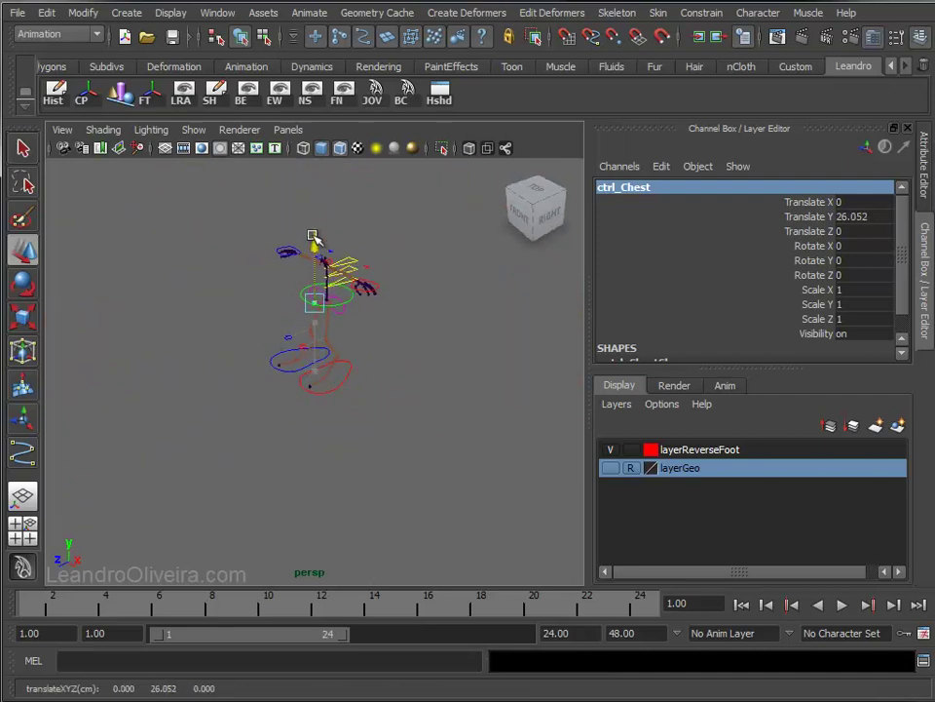
drag(313, 205, 313, 200)
mouse_move(313, 200)
alt+right_down()
mouse_move(304, 409)
mouse_move(319, 465)
alt+right_up()
mouse_move(318, 464)
alt+mouse_down()
mouse_move(361, 424)
mouse_move(287, 382)
mouse_move(238, 382)
alt+mouse_up()
- Show the character mesh and scale ctrl_Chest up to 6.113 around the chest
click(610, 468)
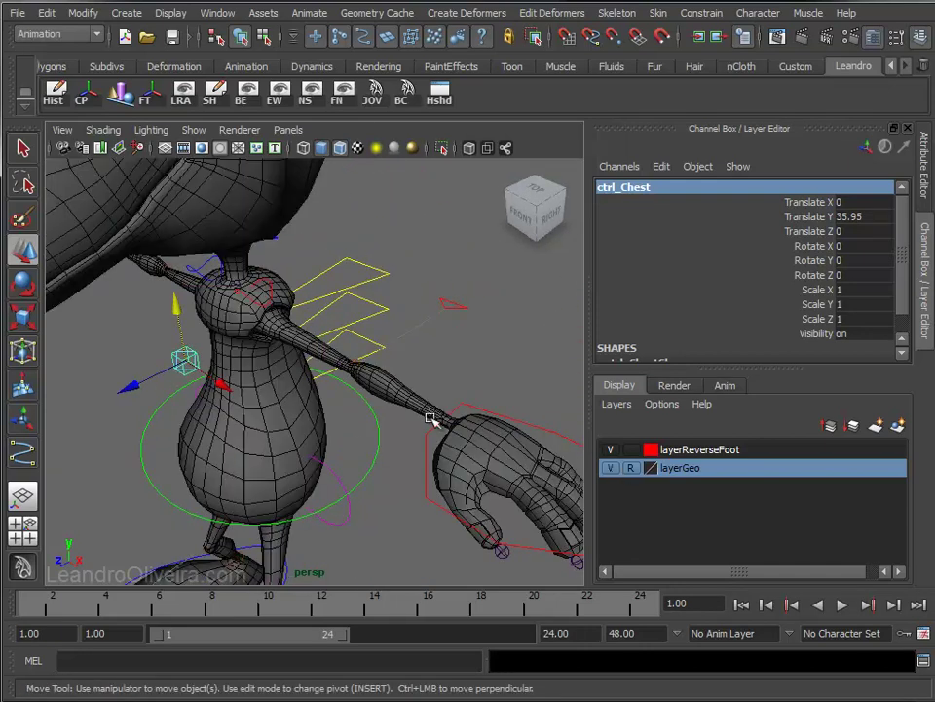
alt+drag(433, 424, 334, 386)
alt+right_drag(334, 386, 399, 356)
alt+drag(400, 356, 373, 355)
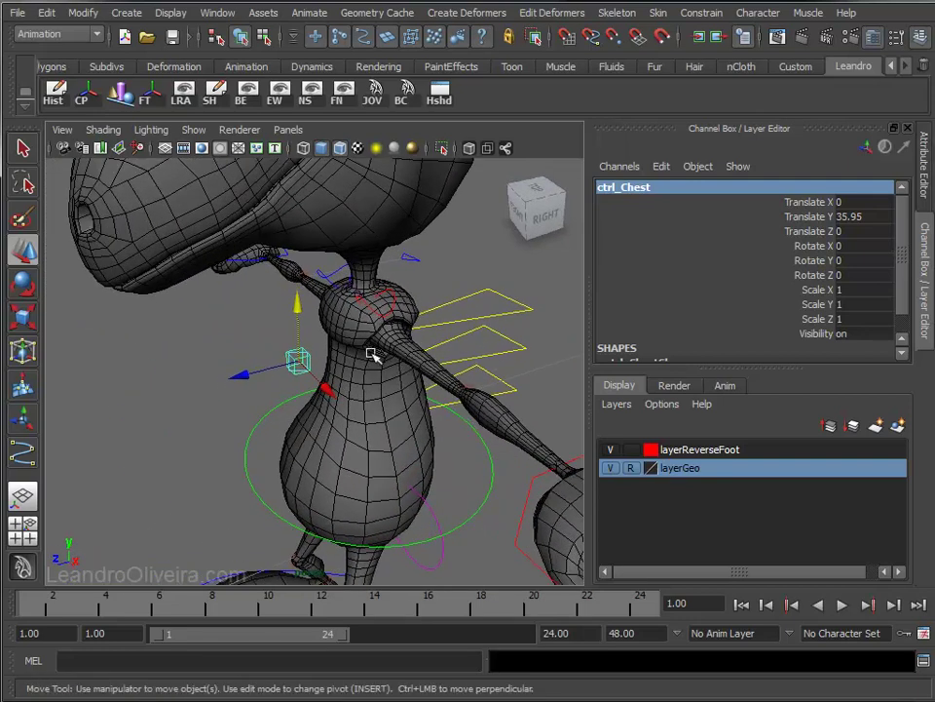
key(r)
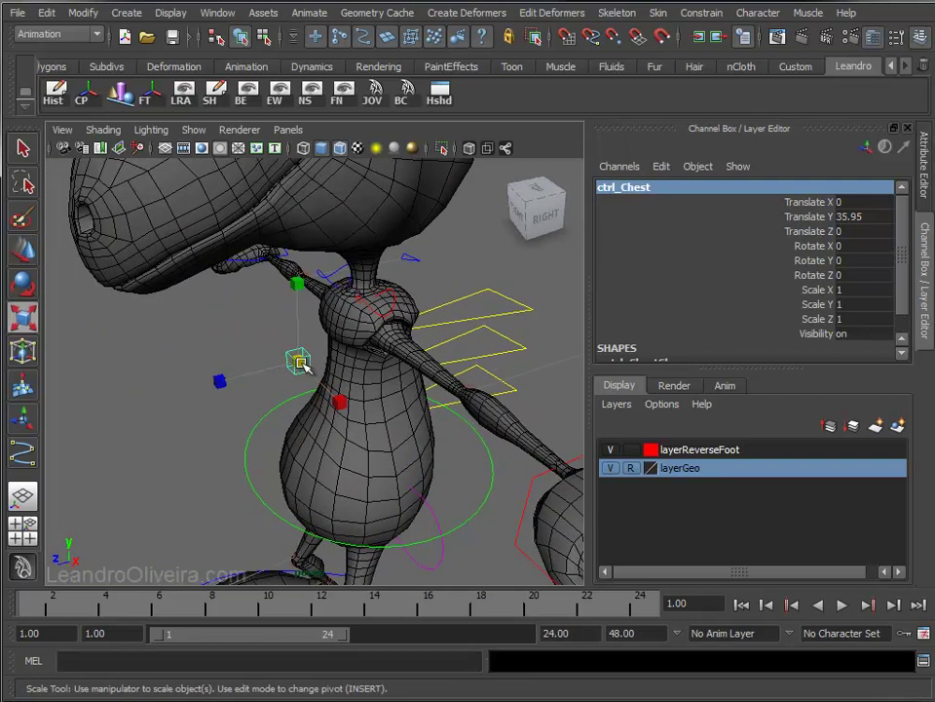
drag(301, 362, 380, 341)
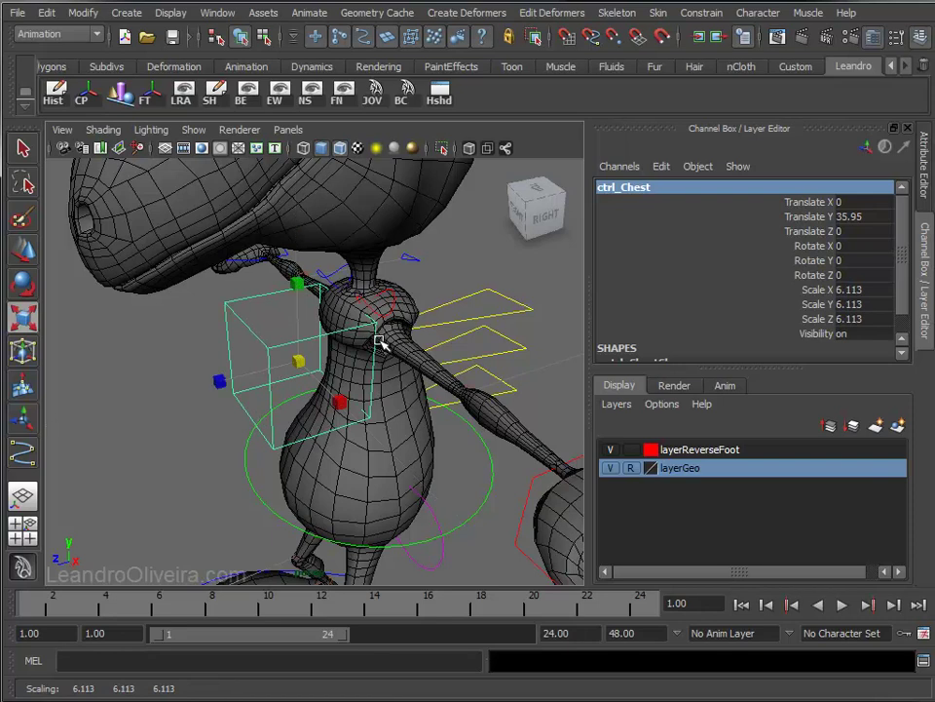
- Push ctrl_Chest back to Translate Z -4.854, checking its fit against the layerGeo mesh
key(w)
drag(244, 377, 310, 362)
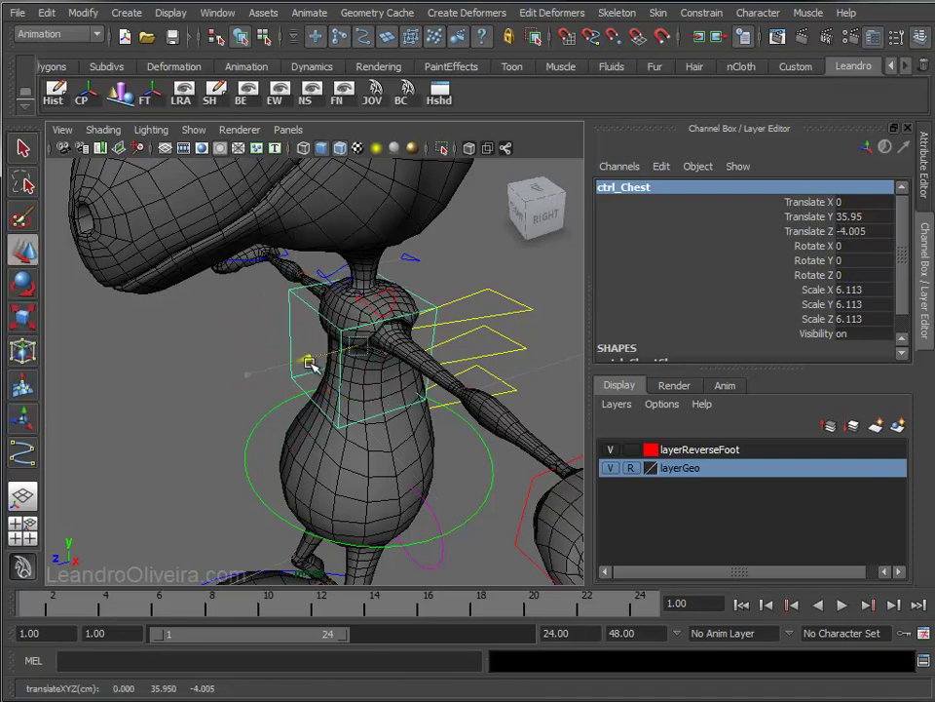
click(611, 470)
mouse_move(411, 397)
alt+mouse_down()
mouse_move(394, 376)
mouse_move(430, 345)
mouse_move(336, 394)
mouse_move(386, 396)
mouse_move(345, 345)
mouse_move(363, 329)
alt+mouse_up()
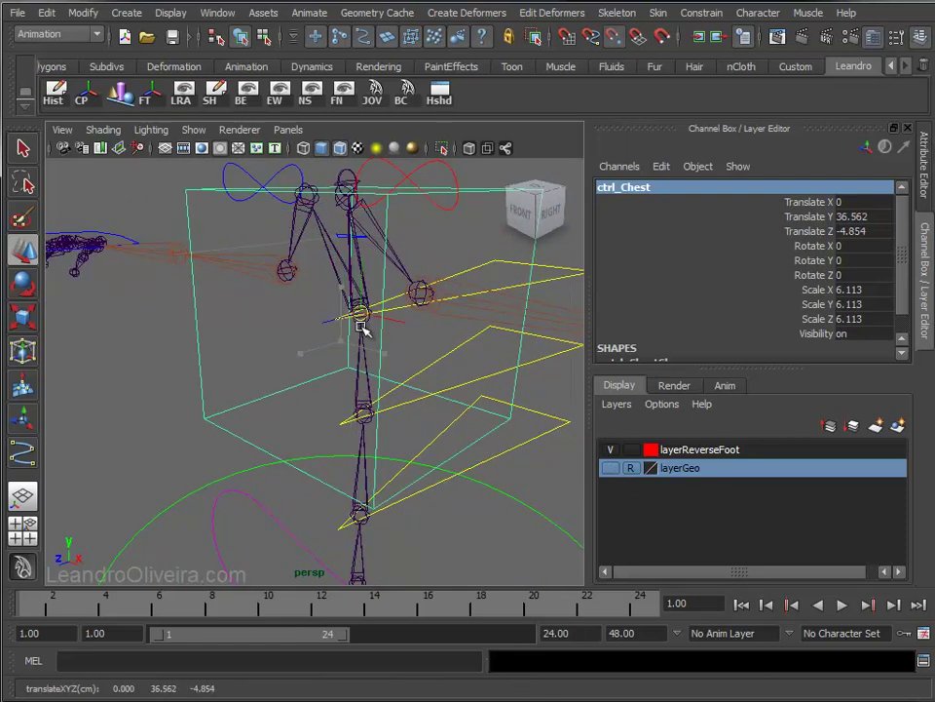
mouse_move(302, 370)
alt+mouse_down()
mouse_move(371, 370)
mouse_move(313, 370)
alt+mouse_up()
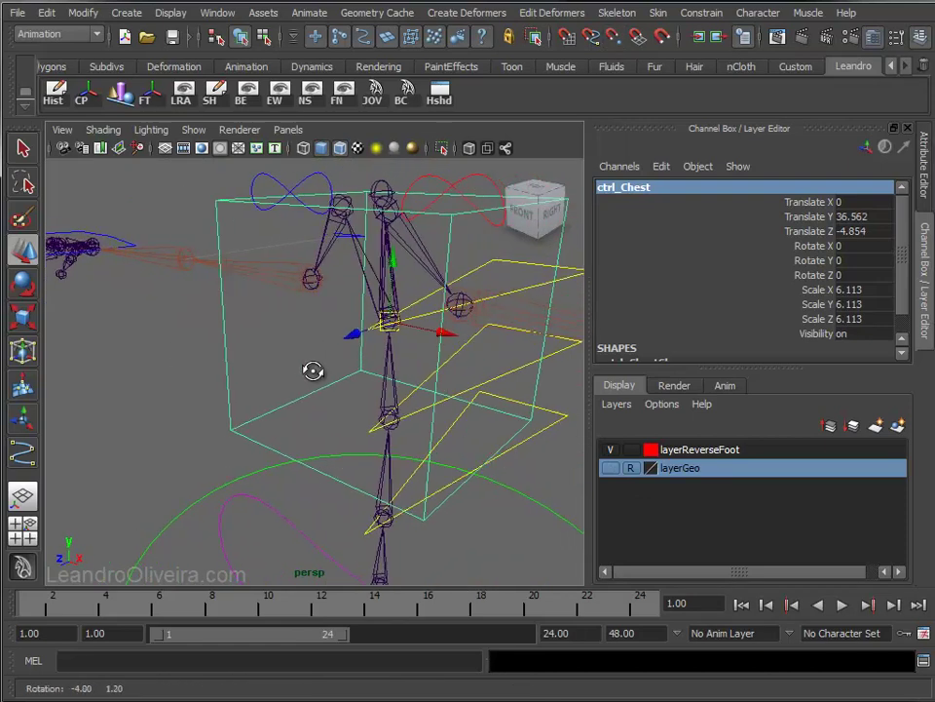
alt+right_drag(378, 318, 414, 407)
mouse_move(413, 408)
alt+mouse_down()
mouse_move(331, 390)
mouse_move(382, 342)
mouse_move(385, 355)
alt+mouse_up()
click(610, 468)
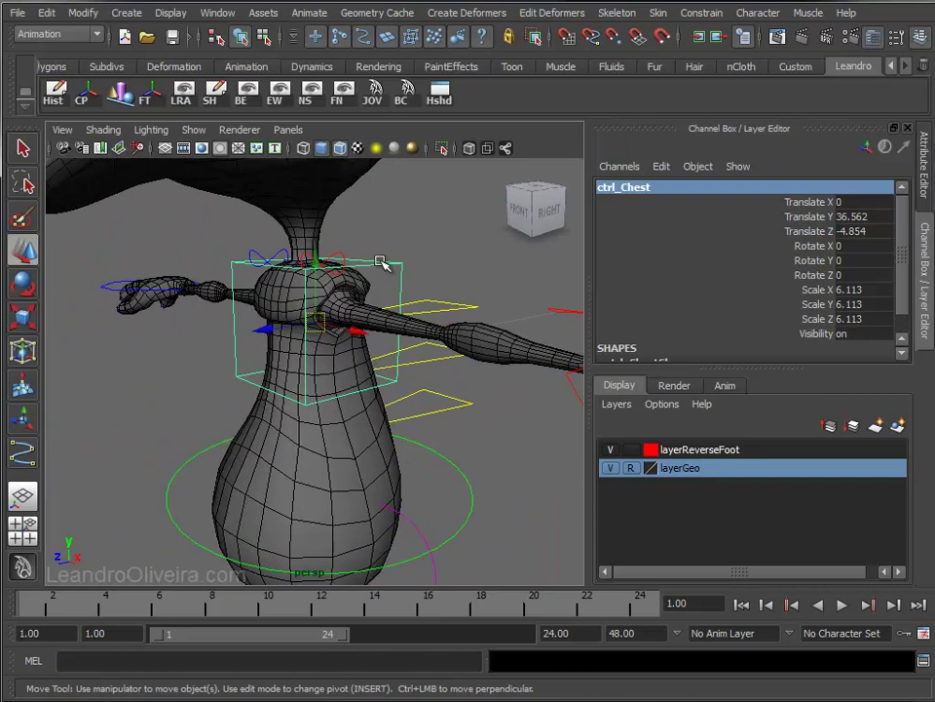
right_drag(382, 263, 292, 261)
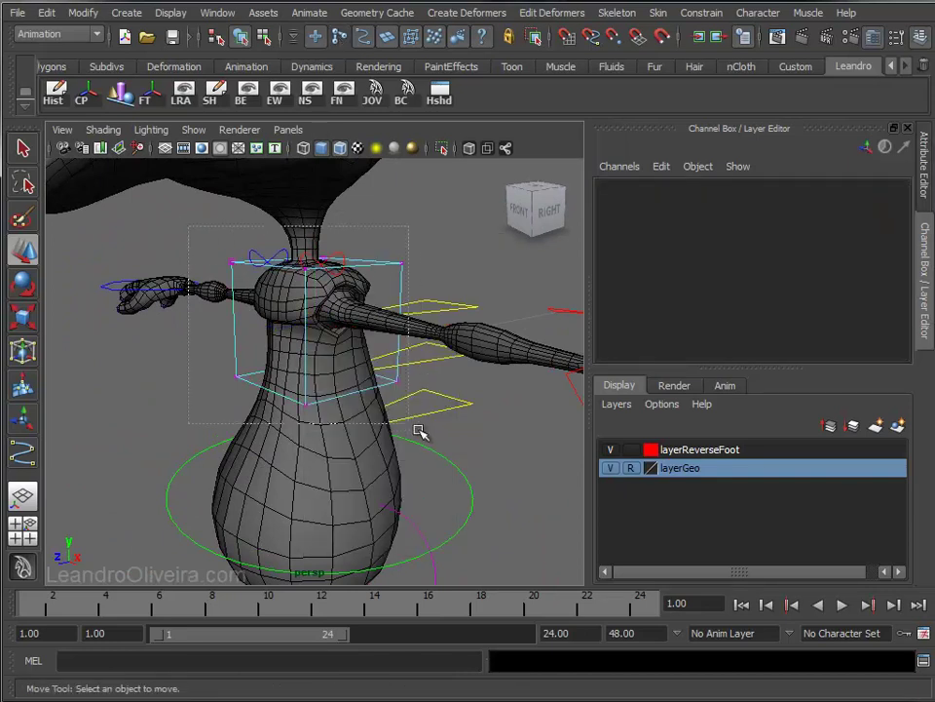
- Reposition the ctrl_Chest cage's CVs, adjusting the top-left corner point to fit the chest
drag(420, 433, 422, 434)
mouse_move(332, 328)
alt+mouse_down()
mouse_move(355, 339)
mouse_move(348, 321)
mouse_move(337, 323)
alt+mouse_up()
drag(255, 282, 264, 331)
mouse_move(258, 283)
mouse_down()
mouse_move(257, 266)
mouse_move(151, 278)
mouse_up()
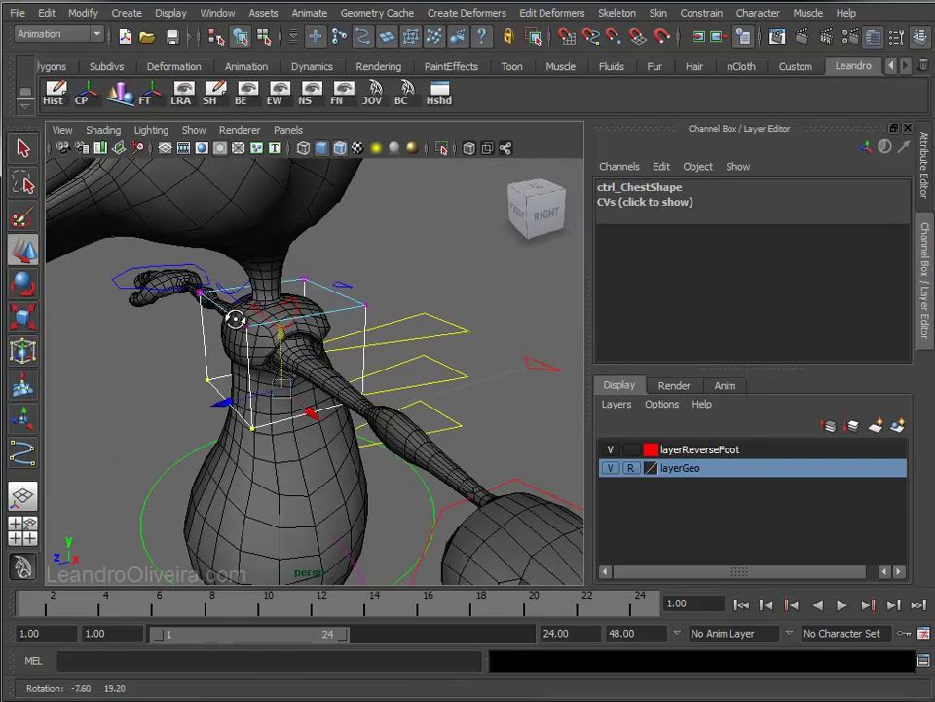
click(193, 302)
mouse_move(128, 295)
mouse_down()
mouse_move(154, 298)
mouse_move(171, 325)
mouse_move(245, 251)
mouse_move(283, 293)
mouse_up()
drag(202, 280, 170, 284)
- Raise and narrow the top CVs so the cage tapers toward the neck, then return to object mode
mouse_move(292, 423)
mouse_down()
mouse_move(234, 334)
mouse_move(389, 362)
mouse_move(378, 353)
mouse_up()
alt+right_drag(378, 353, 375, 370)
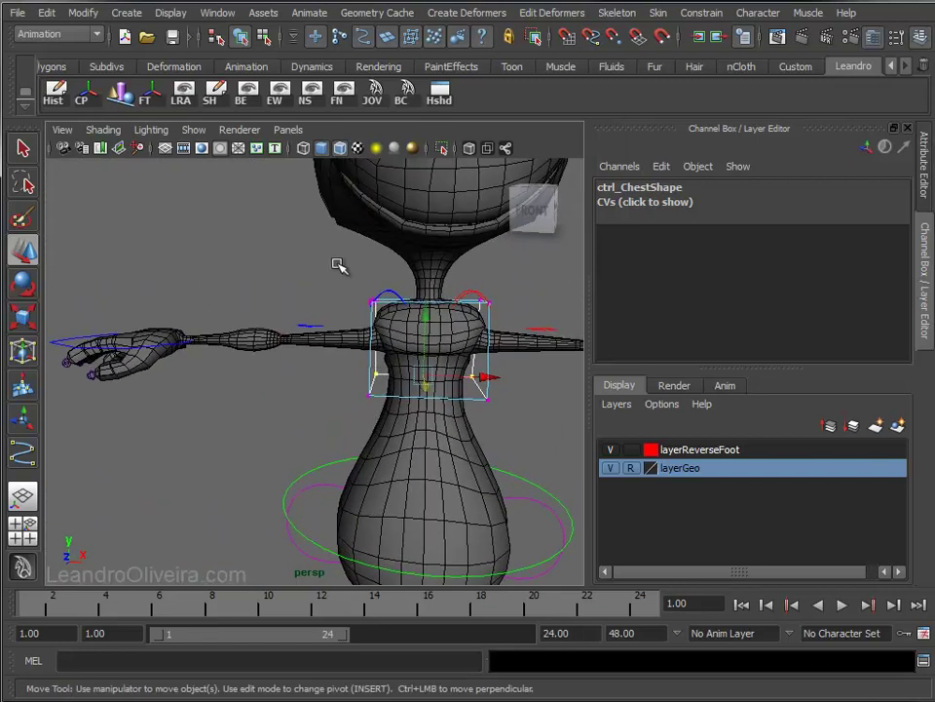
drag(524, 316, 524, 316)
drag(430, 295, 433, 234)
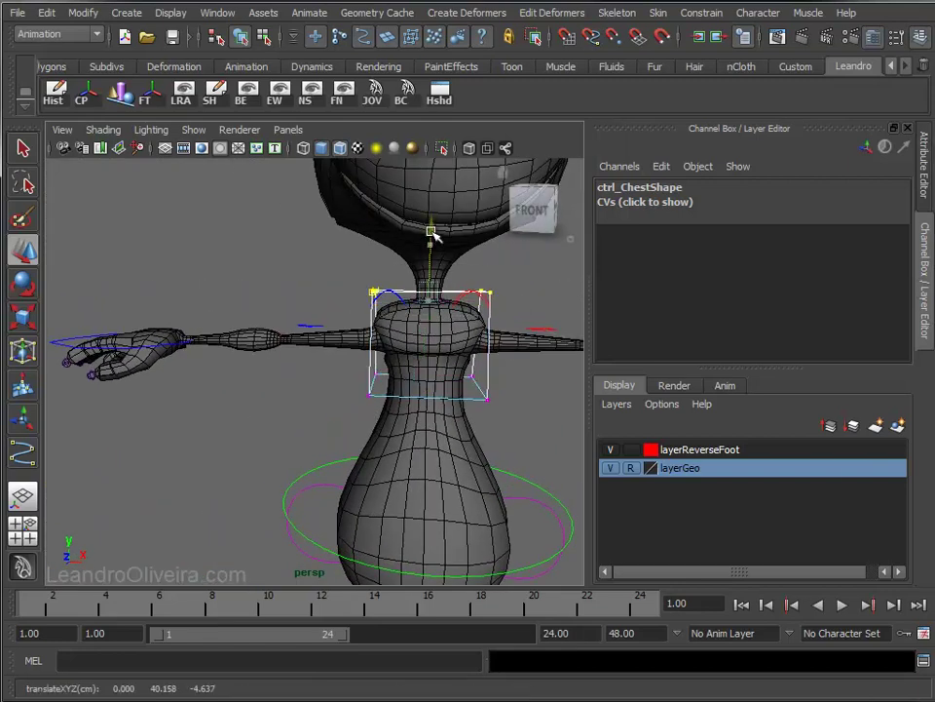
key(r)
mouse_move(401, 295)
alt+mouse_down()
mouse_move(339, 302)
mouse_move(369, 306)
mouse_move(249, 340)
mouse_move(391, 354)
mouse_move(323, 363)
mouse_move(356, 371)
alt+mouse_up()
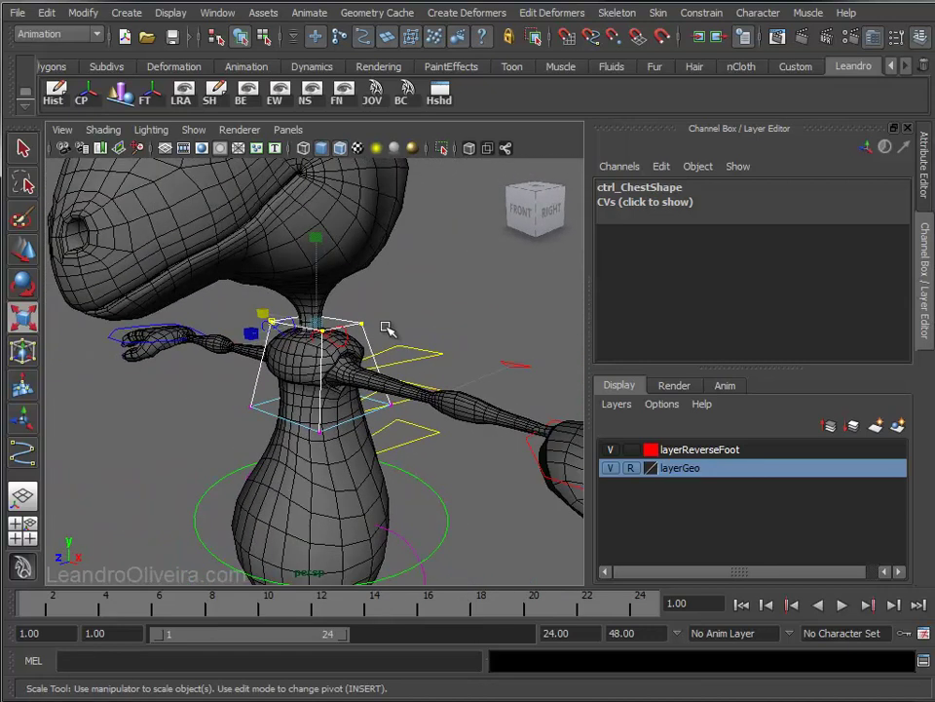
right_drag(358, 325, 415, 304)
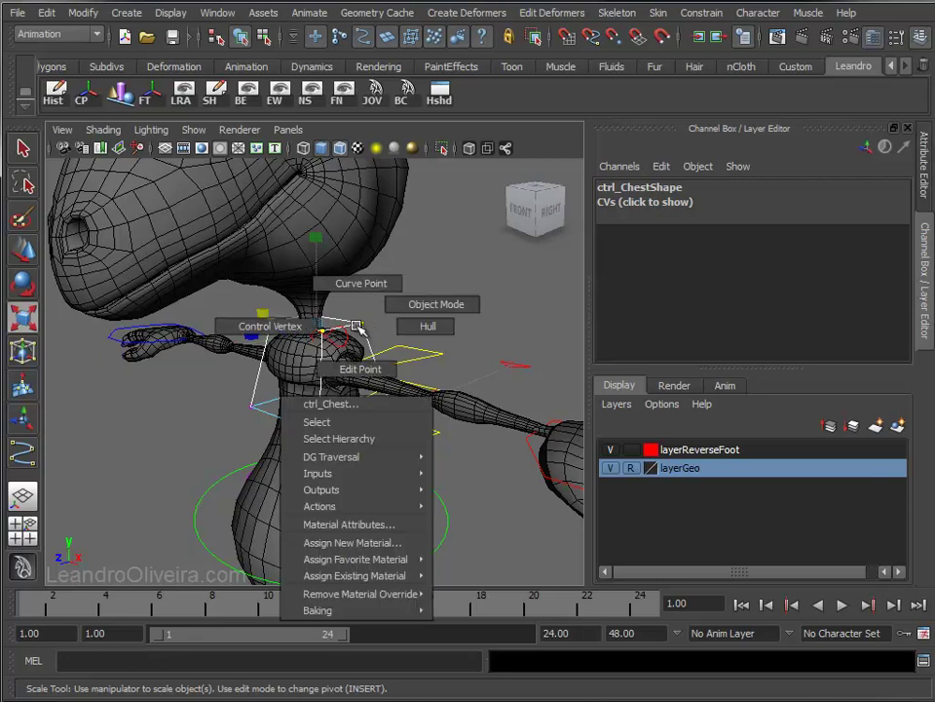
click(419, 310)
click(401, 327)
mouse_move(401, 328)
alt+mouse_down()
mouse_move(424, 325)
mouse_move(413, 378)
mouse_move(429, 298)
alt+mouse_up()
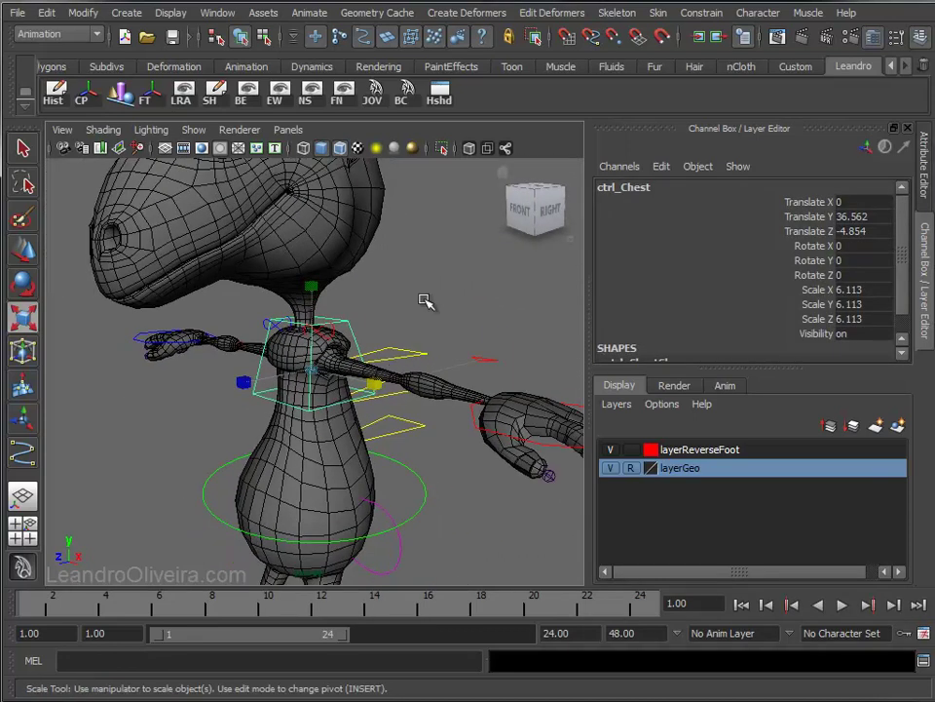
key(q)
click(363, 333)
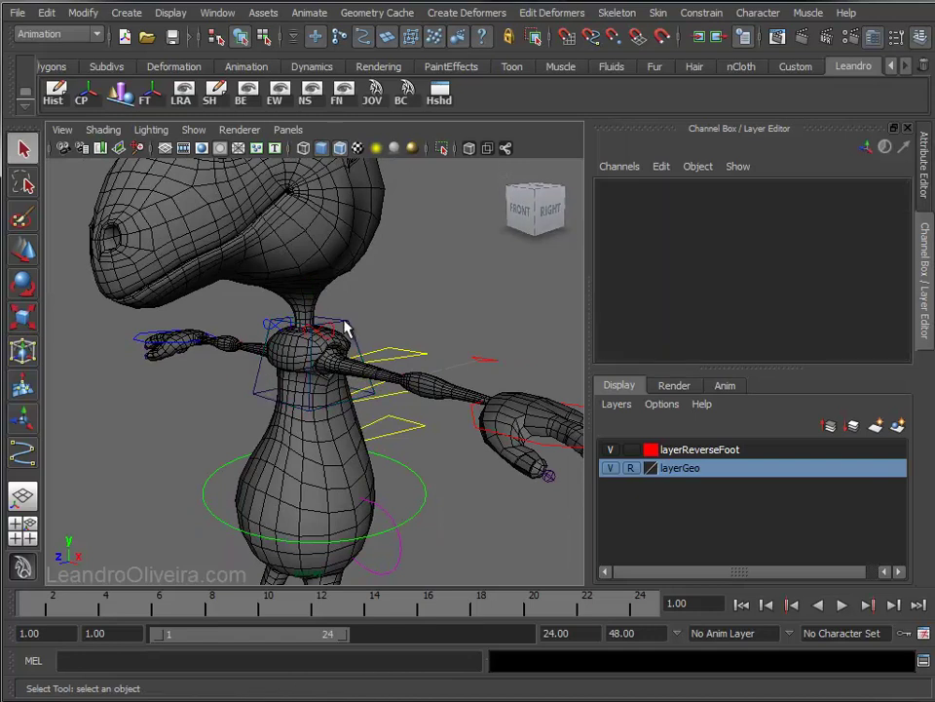
click(345, 329)
click(82, 13)
mouse_move(89, 209)
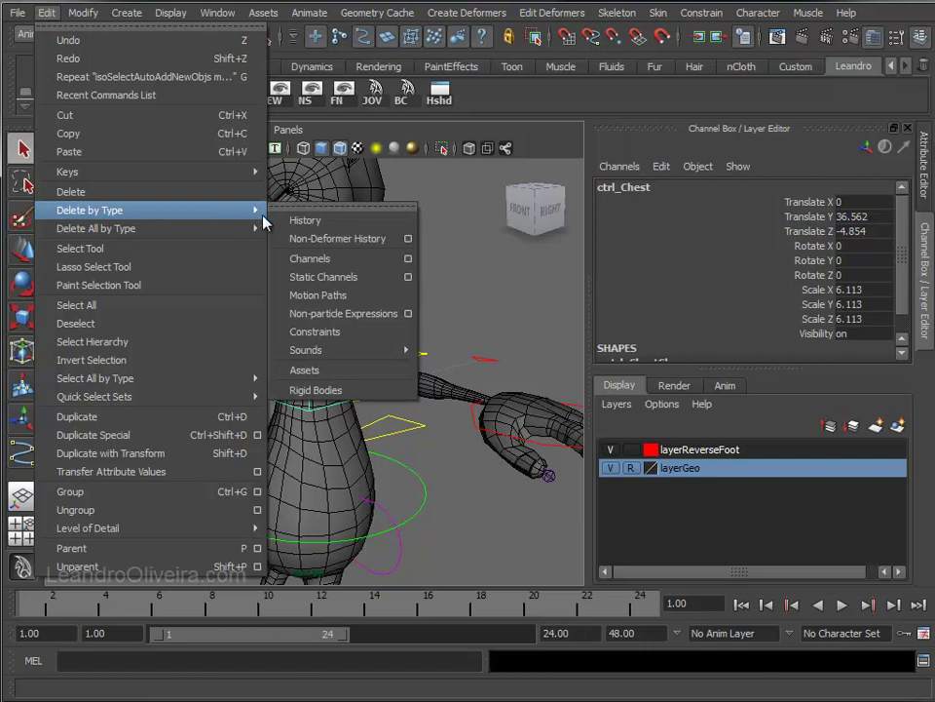
click(292, 220)
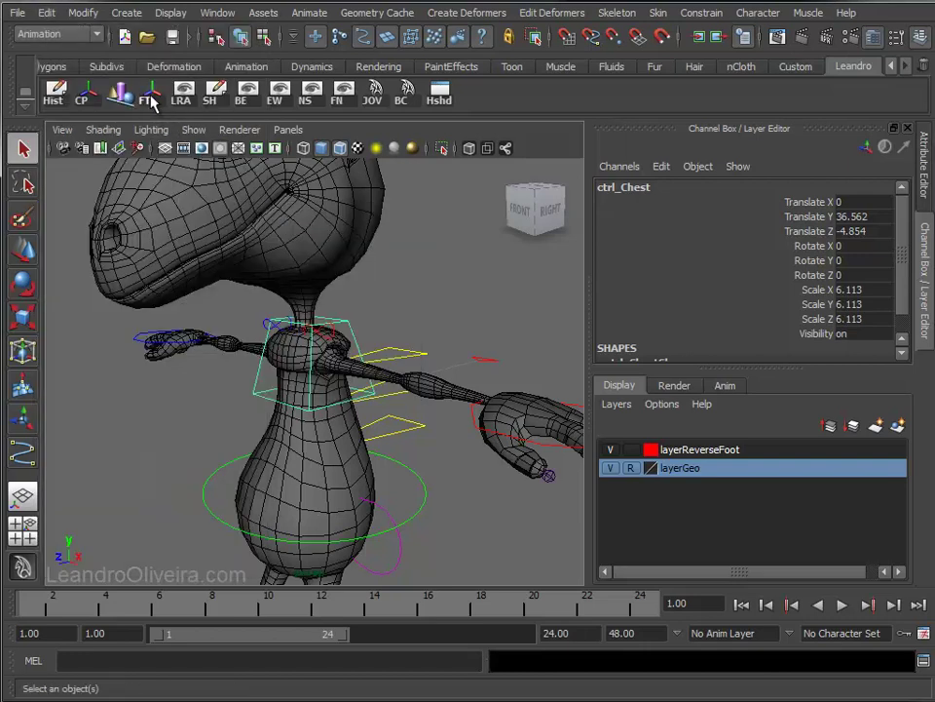
click(83, 13)
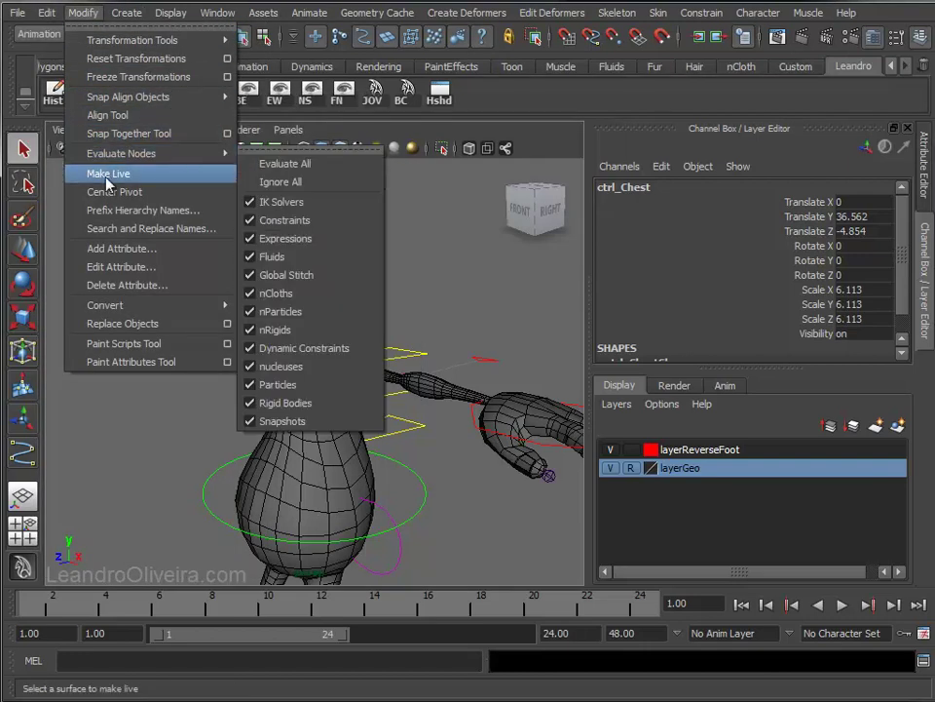
click(115, 76)
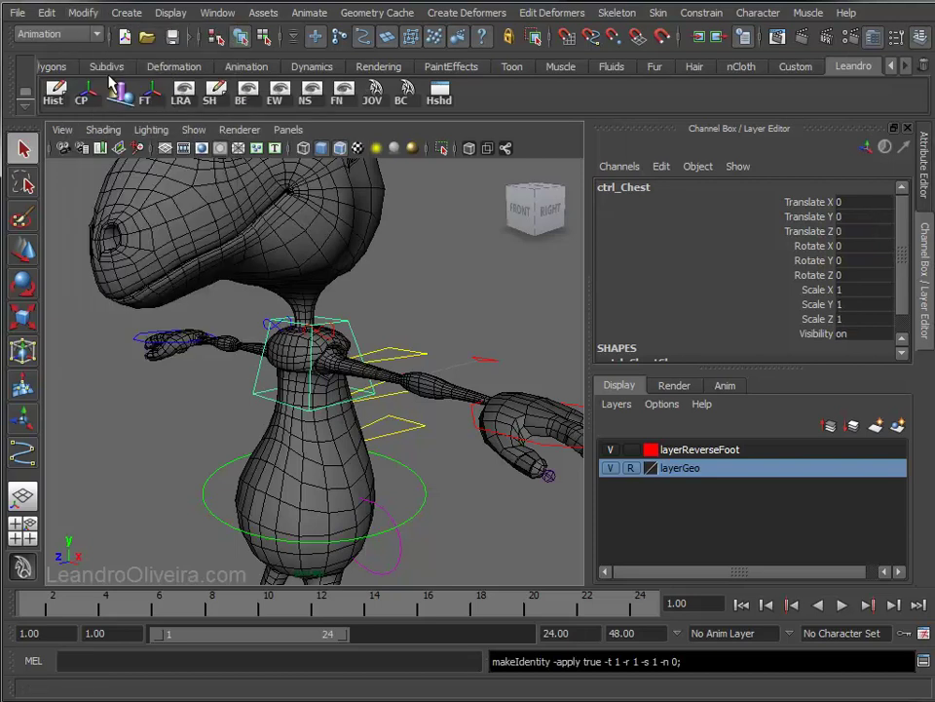
alt+drag(312, 332, 332, 329)
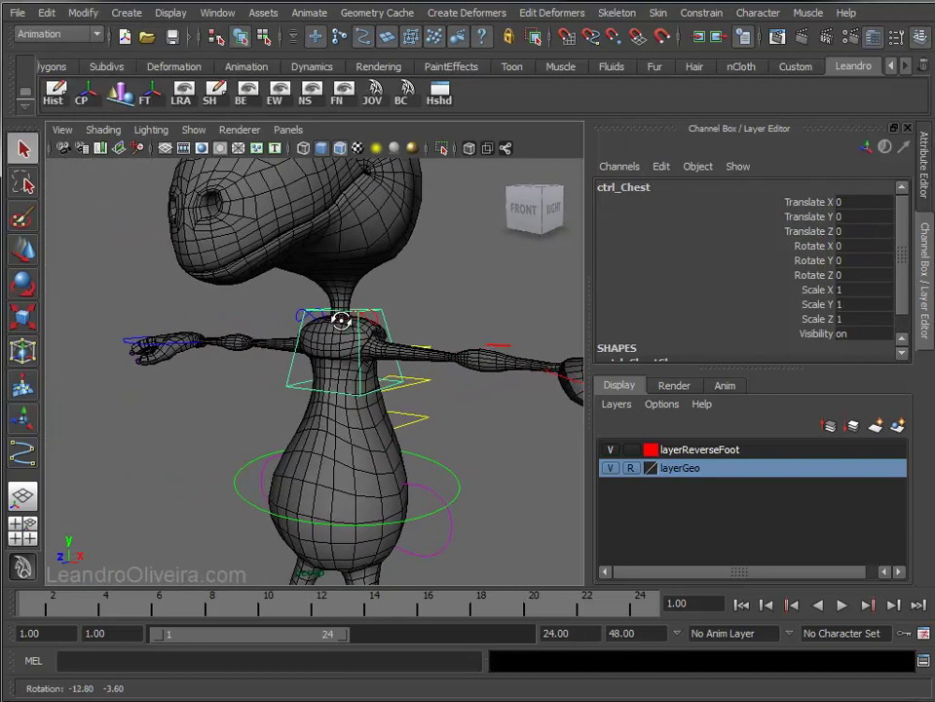
scroll(340, 396, up, 3)
scroll(271, 369, up, 2)
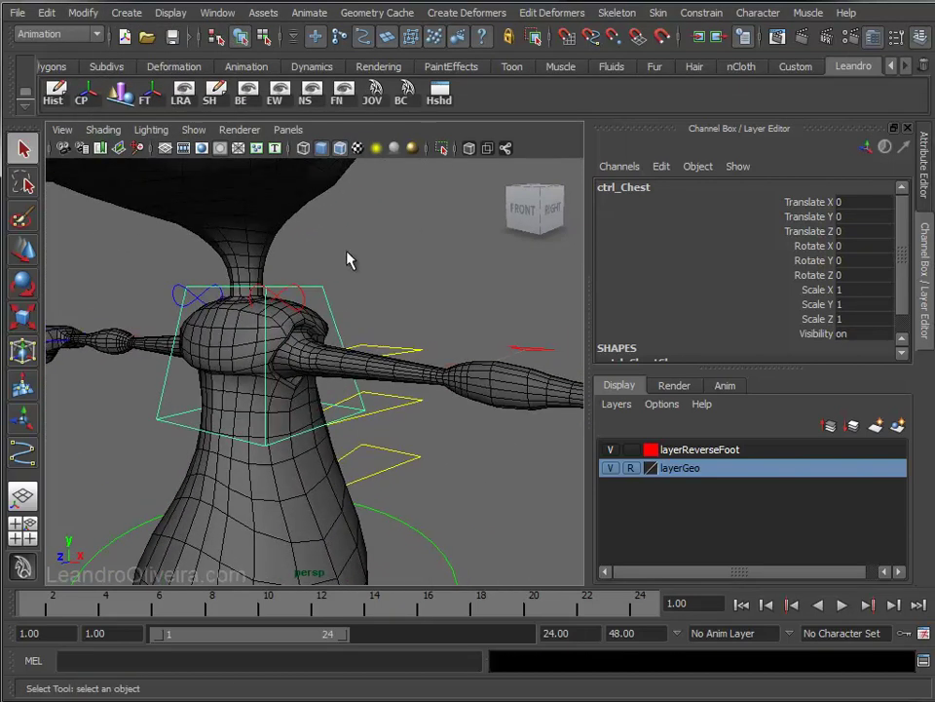
alt+drag(350, 259, 292, 330)
scroll(282, 344, up, 2)
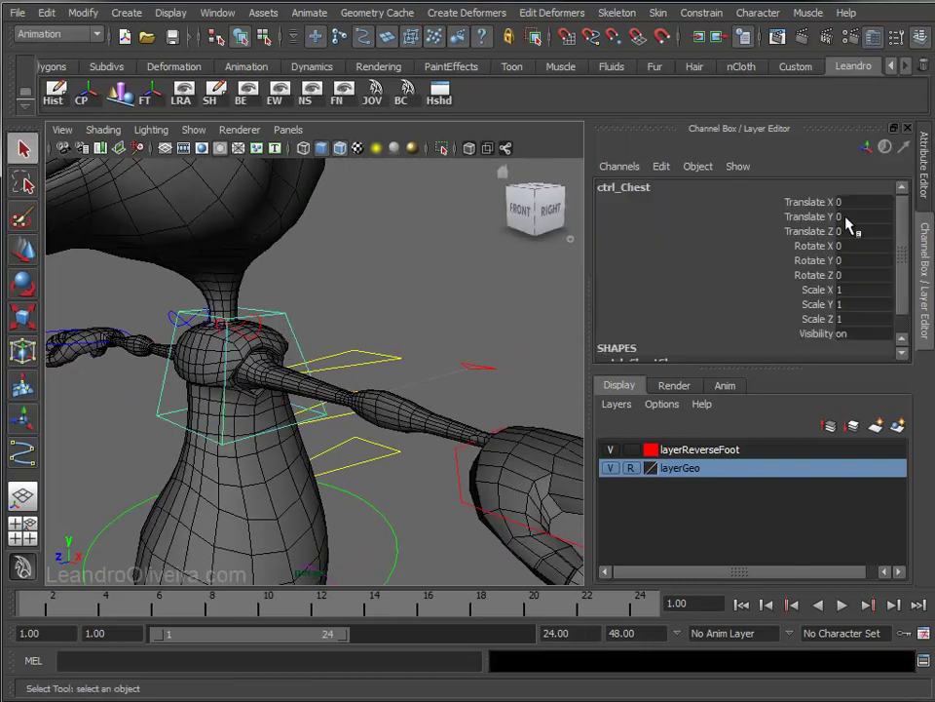
- Set ctrl_ChestShape's Drawing Overrides colour to green, then deselect
click(922, 185)
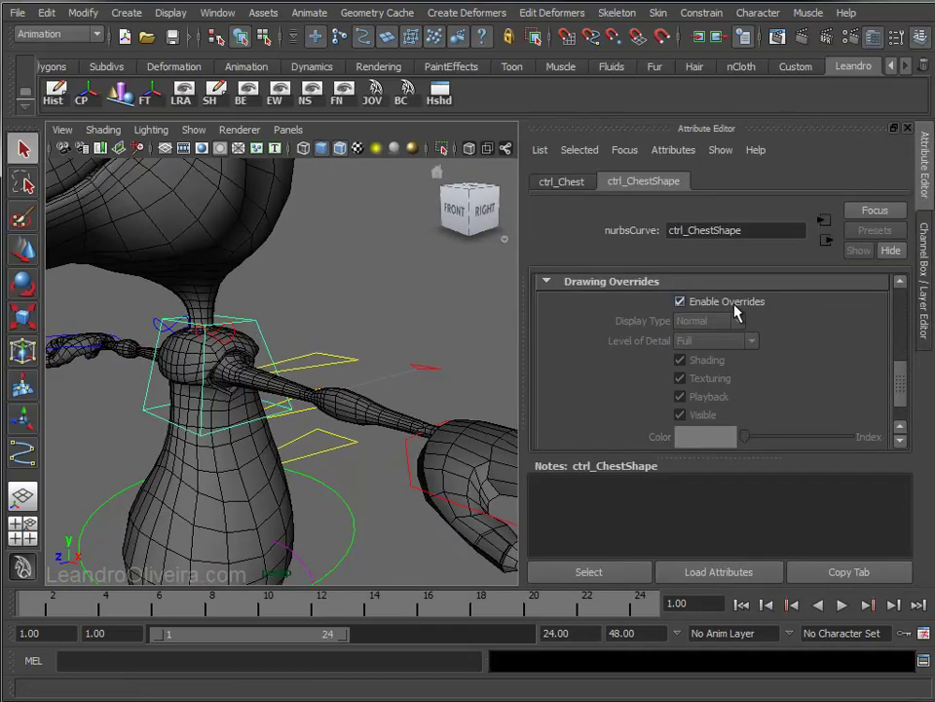
drag(742, 436, 790, 445)
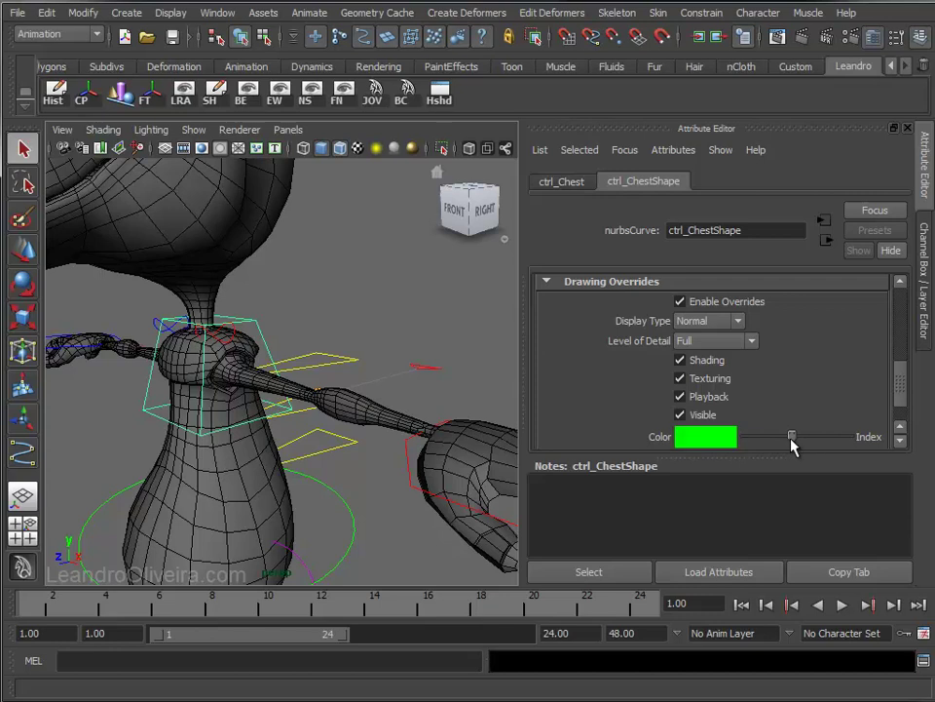
click(417, 292)
alt+drag(342, 317, 440, 366)
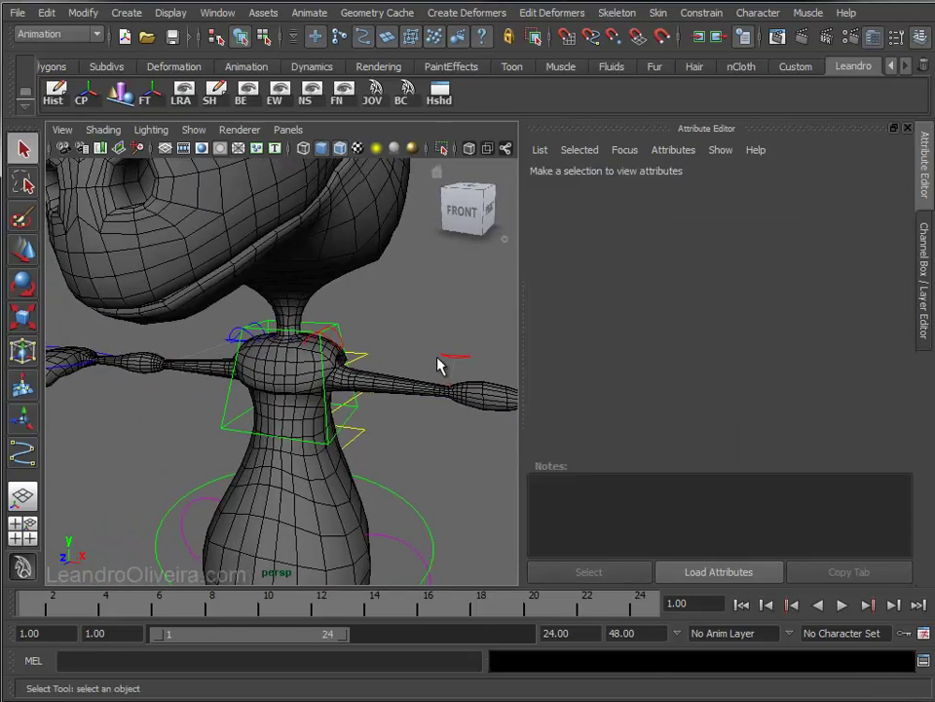
scroll(441, 365, down, 5)
- Parent both shoulder controls under ctrl_Chest with Edit > Parent
mouse_move(417, 286)
alt+mouse_down()
mouse_move(429, 270)
mouse_move(312, 271)
mouse_move(318, 295)
alt+mouse_up()
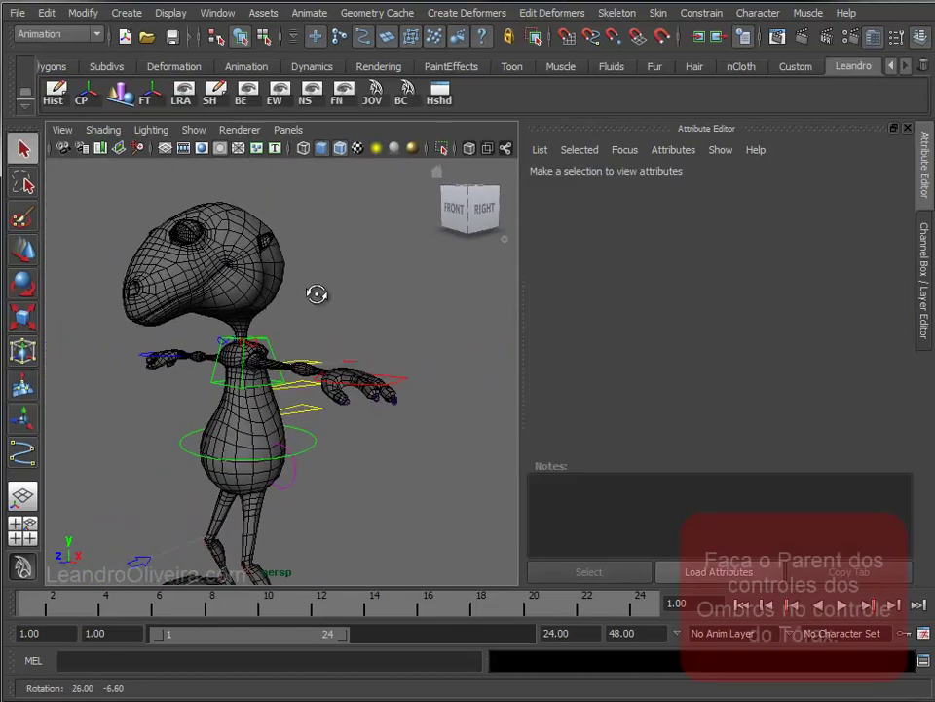
scroll(299, 330, up, 1)
scroll(342, 390, up, 5)
mouse_move(342, 390)
alt+mouse_down()
mouse_move(368, 382)
mouse_move(359, 328)
mouse_move(291, 295)
alt+mouse_up()
scroll(370, 313, up, 2)
scroll(376, 324, up, 1)
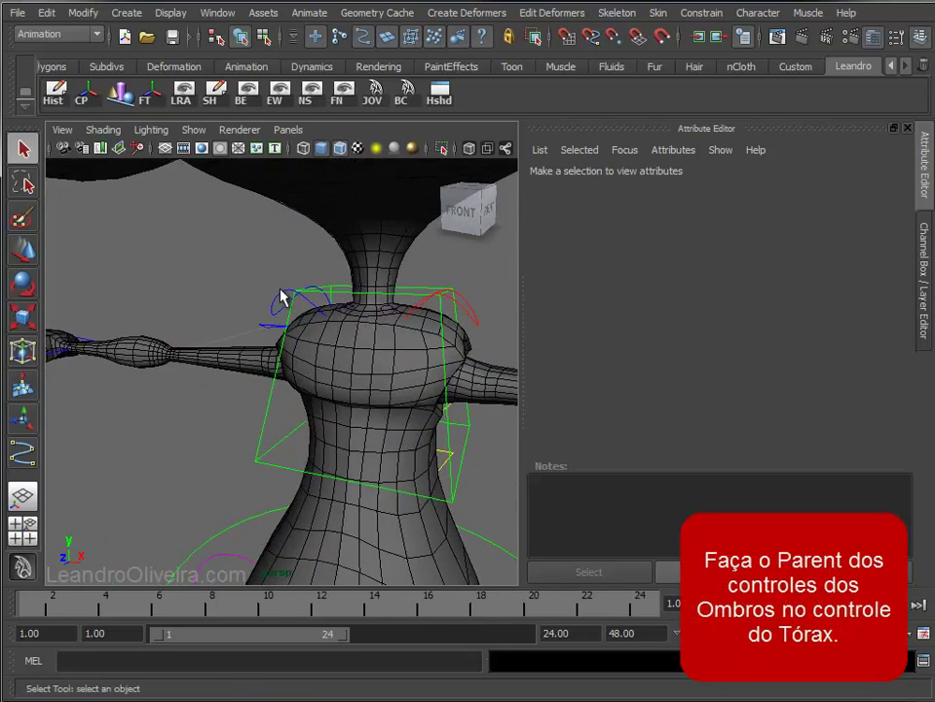
click(285, 297)
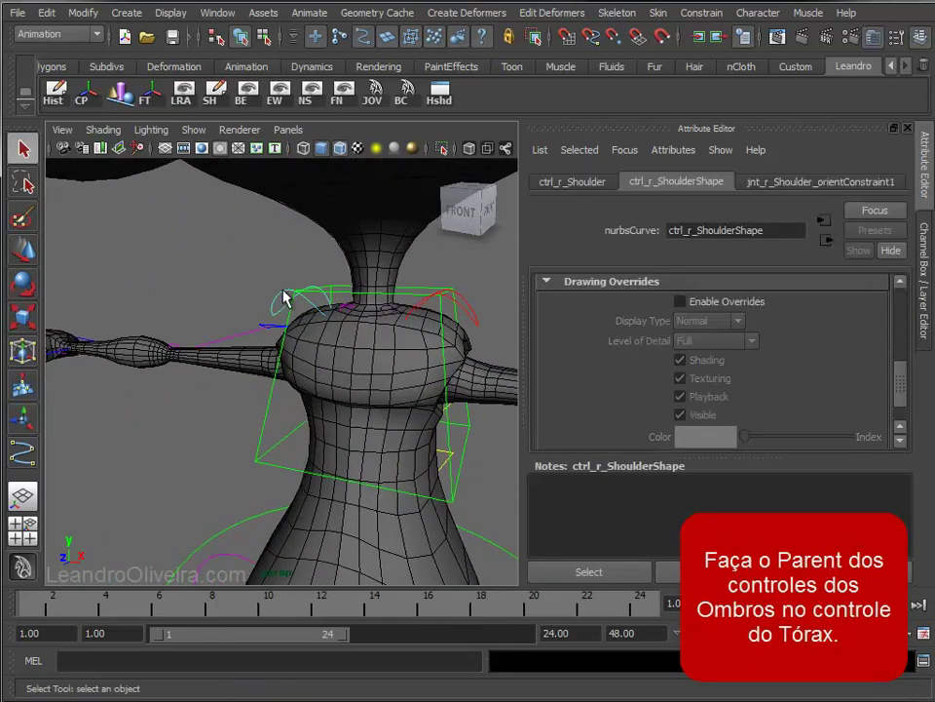
shift+click(465, 330)
shift+click(402, 299)
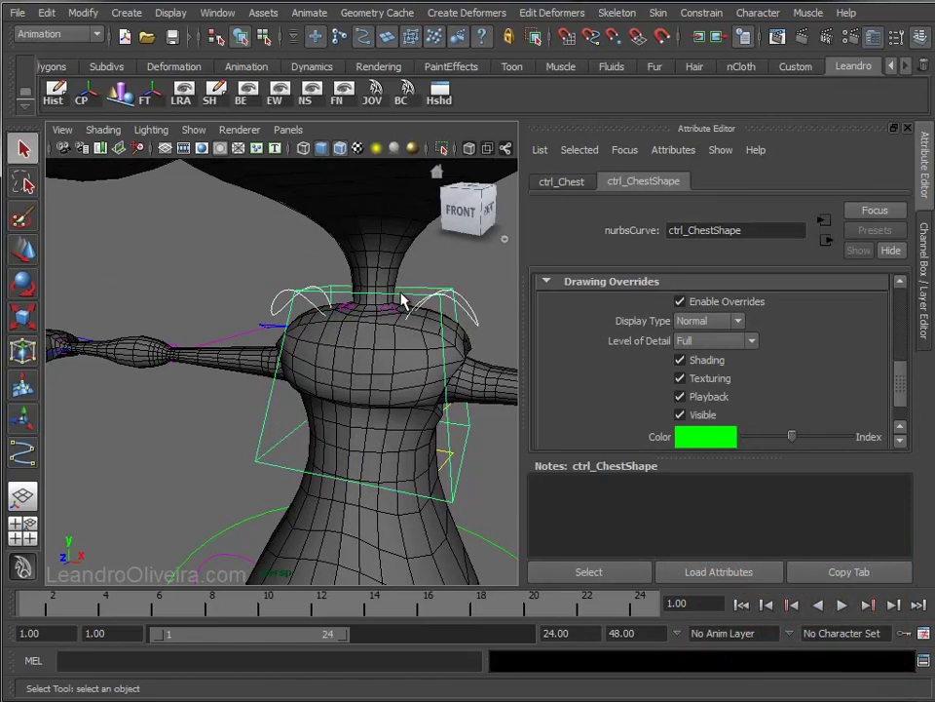
click(46, 13)
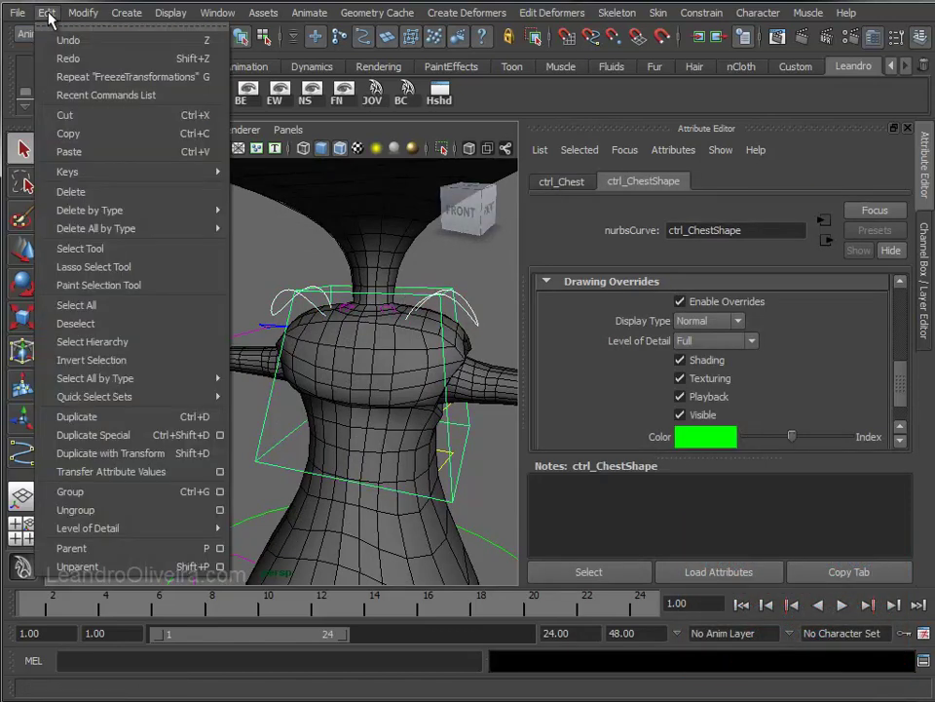
click(82, 552)
- Reselect ctrl_Chest with the Rotate tool ready for testing
alt+right_drag(292, 468, 323, 459)
mouse_move(324, 459)
alt+mouse_down()
mouse_move(265, 439)
mouse_move(270, 414)
alt+mouse_up()
click(355, 304)
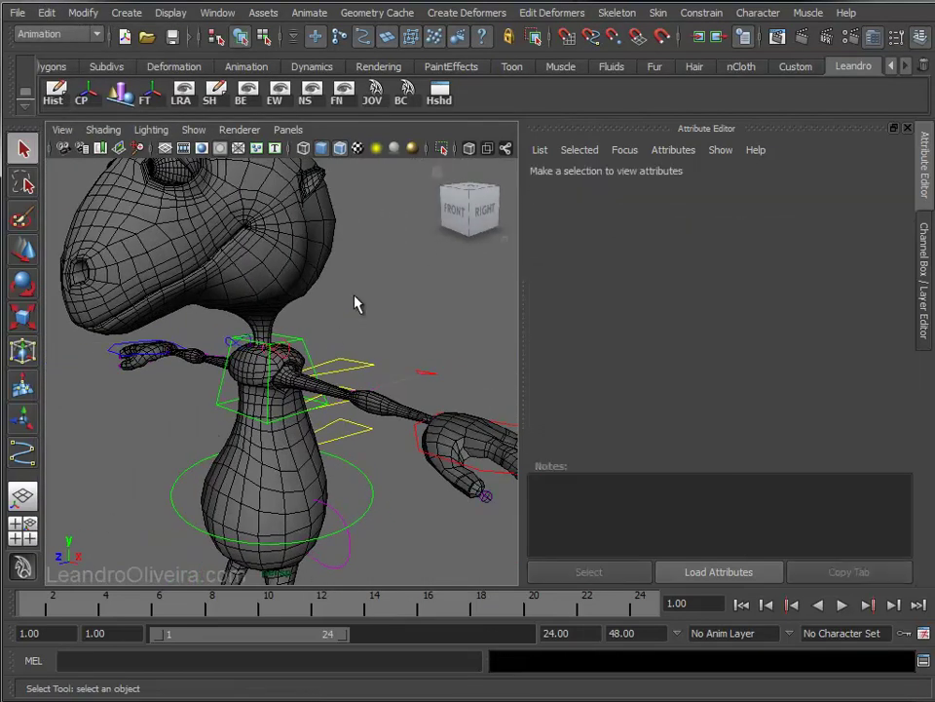
click(240, 416)
key(e)
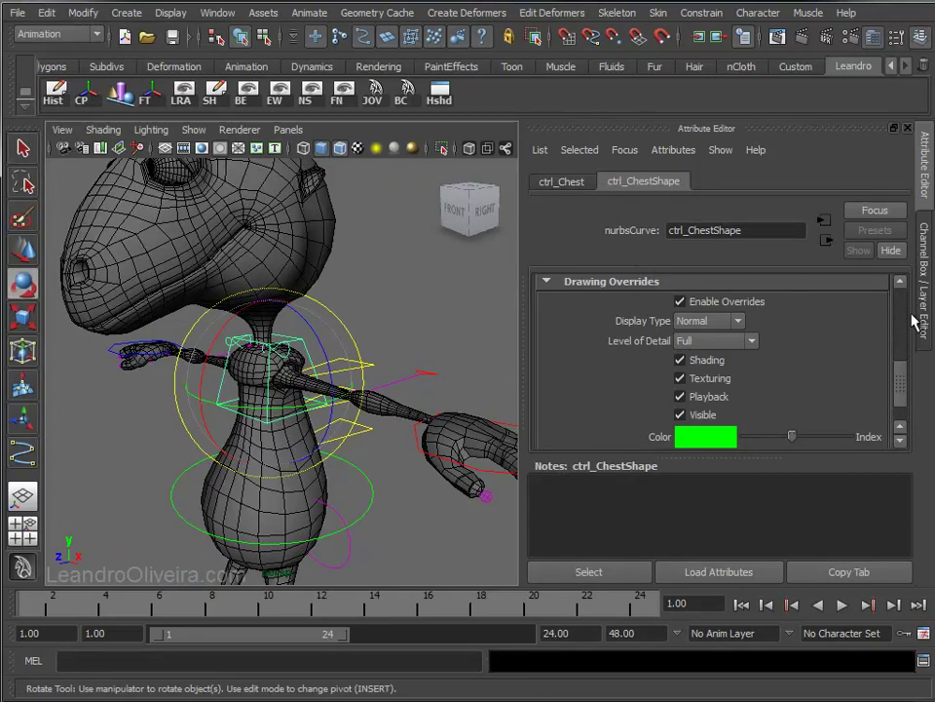
- Hide the layerGeo layer, rotate ctrl_Chest to test the shoulders follow, and reset Rotate Y to 0
click(916, 322)
click(611, 469)
mouse_move(407, 428)
alt+mouse_down()
mouse_move(491, 382)
mouse_move(389, 382)
mouse_move(265, 334)
alt+mouse_up()
mouse_move(246, 426)
mouse_down()
mouse_move(277, 436)
mouse_move(247, 435)
mouse_move(272, 443)
mouse_move(243, 447)
mouse_move(255, 451)
mouse_move(278, 433)
mouse_move(299, 467)
mouse_move(307, 327)
mouse_move(318, 371)
mouse_move(272, 382)
mouse_move(312, 390)
mouse_up()
text(0)
key(Return)
- Tilt ctrl_Chest again, then reset Rotate X and Rotate Z to 0 and deselect
mouse_move(419, 283)
alt+mouse_down()
mouse_move(267, 265)
mouse_move(251, 322)
mouse_move(297, 245)
alt+mouse_up()
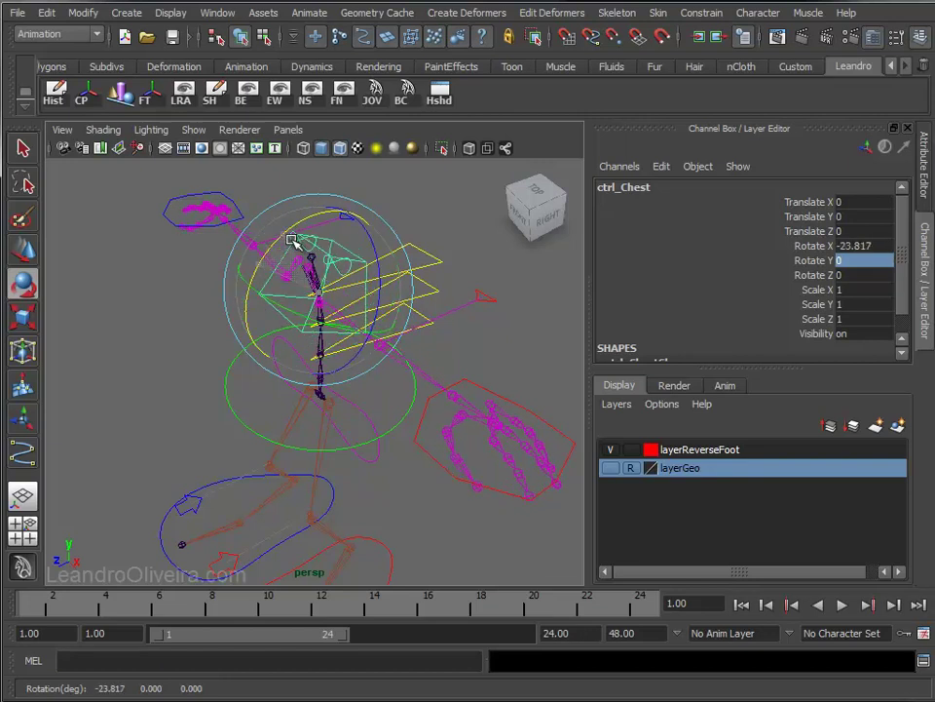
key(Return)
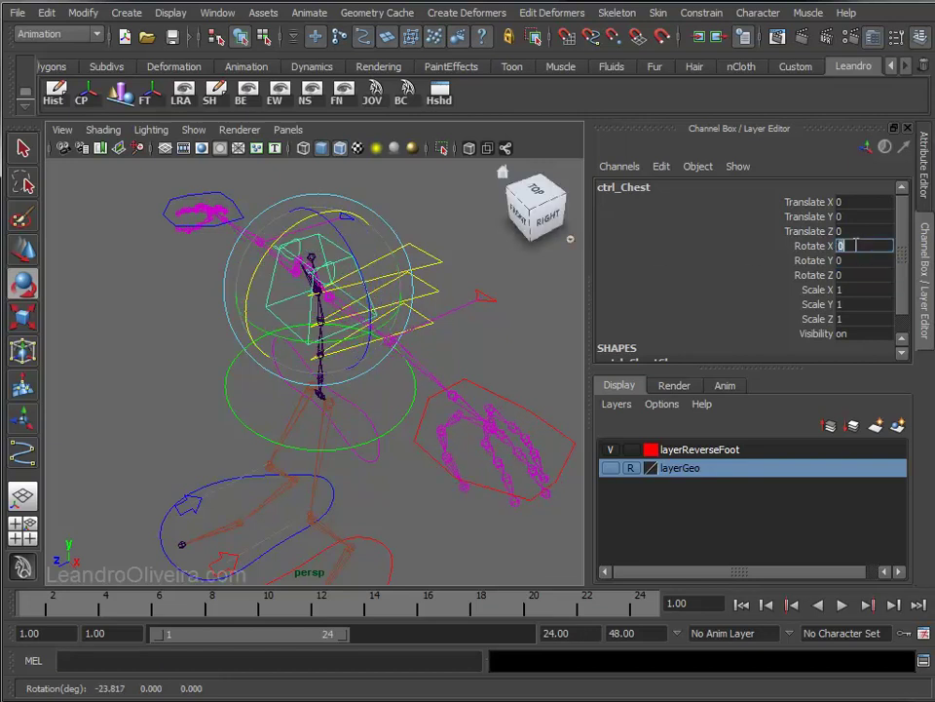
mouse_move(323, 267)
alt+mouse_down()
mouse_move(396, 263)
mouse_move(380, 207)
mouse_move(393, 223)
mouse_move(351, 184)
mouse_move(392, 233)
mouse_move(355, 199)
mouse_move(382, 236)
mouse_move(340, 192)
mouse_move(371, 234)
alt+mouse_up()
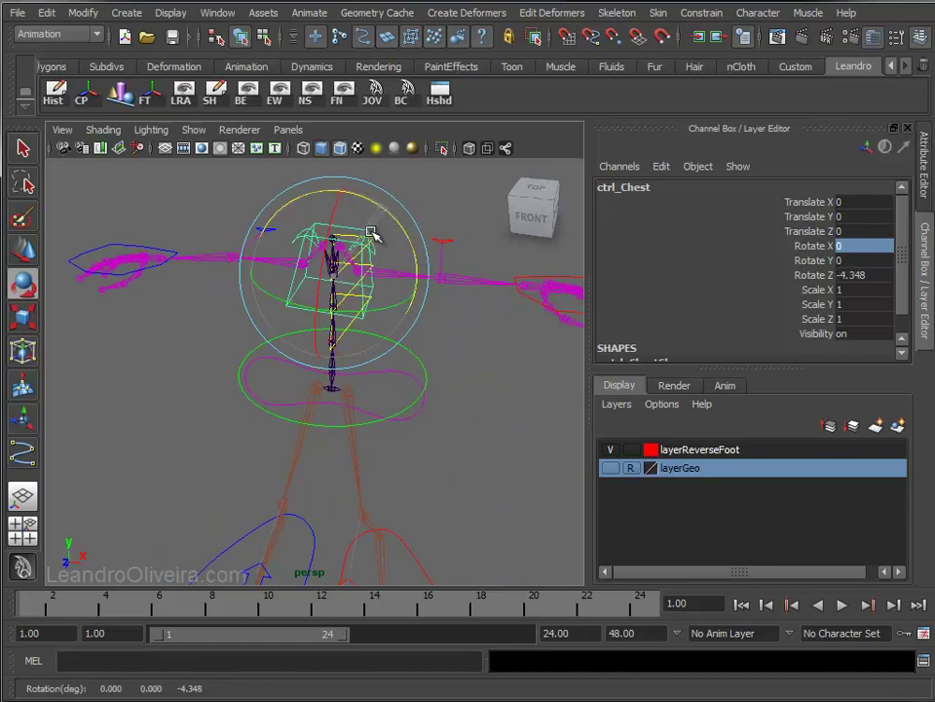
click(847, 273)
text(0)
key(Return)
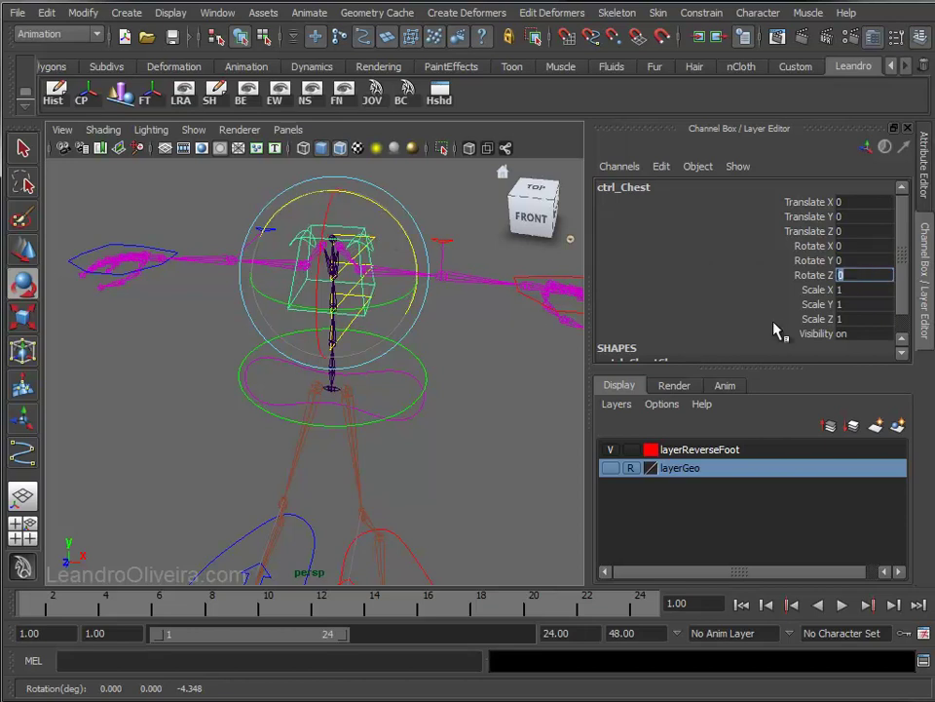
click(537, 388)
alt+drag(410, 294, 359, 387)
scroll(359, 387, up, 3)
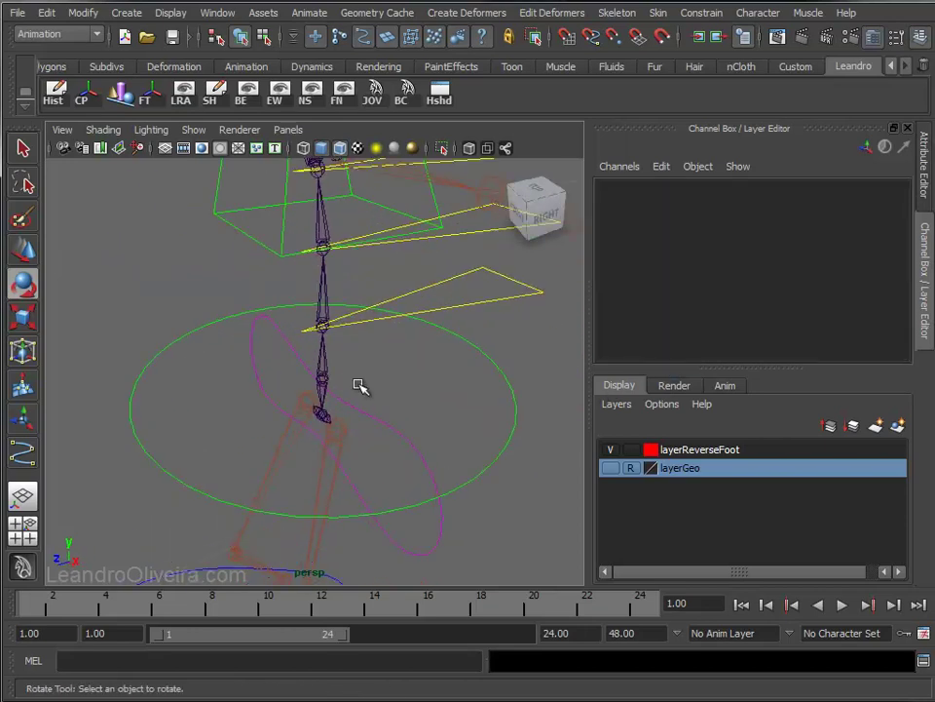
alt+middle_drag(360, 387, 309, 369)
- Parent ctrl_Chest under the upper spine control with Edit > Parent
key(q)
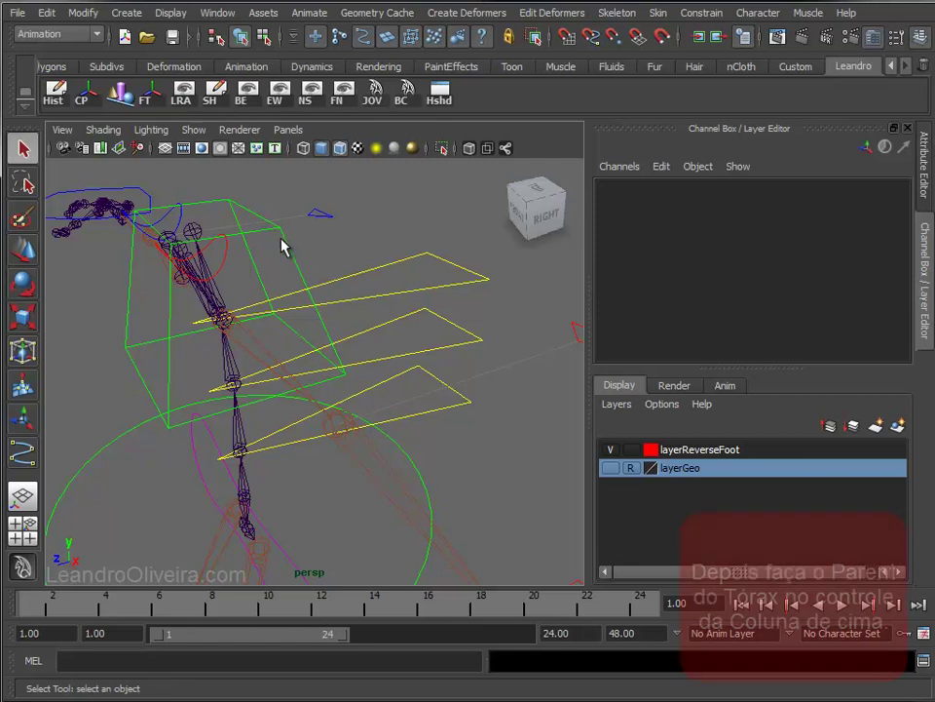
click(288, 246)
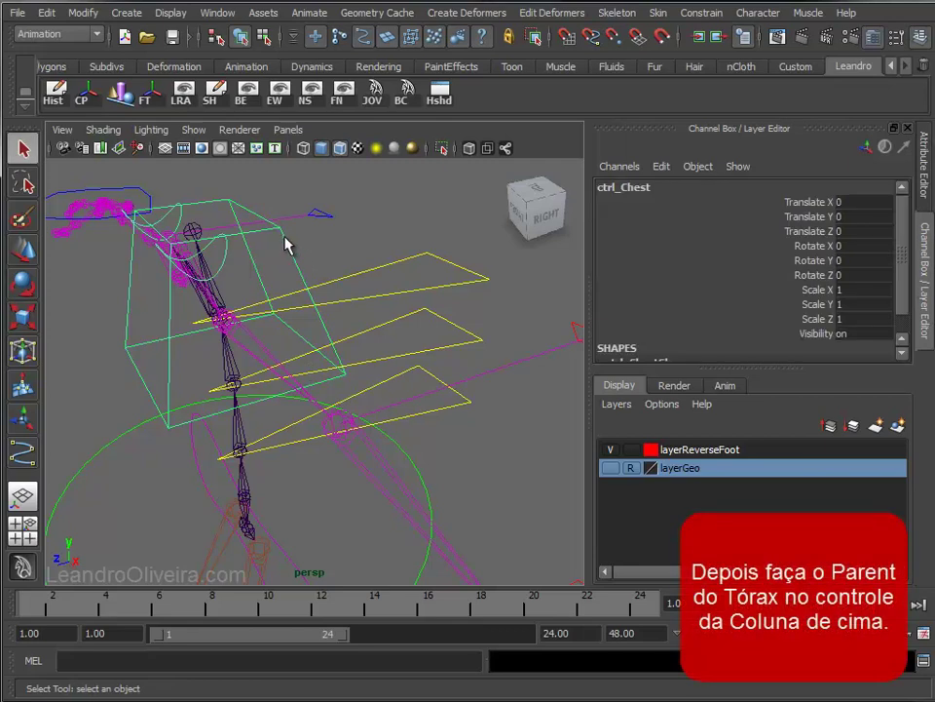
shift+click(380, 273)
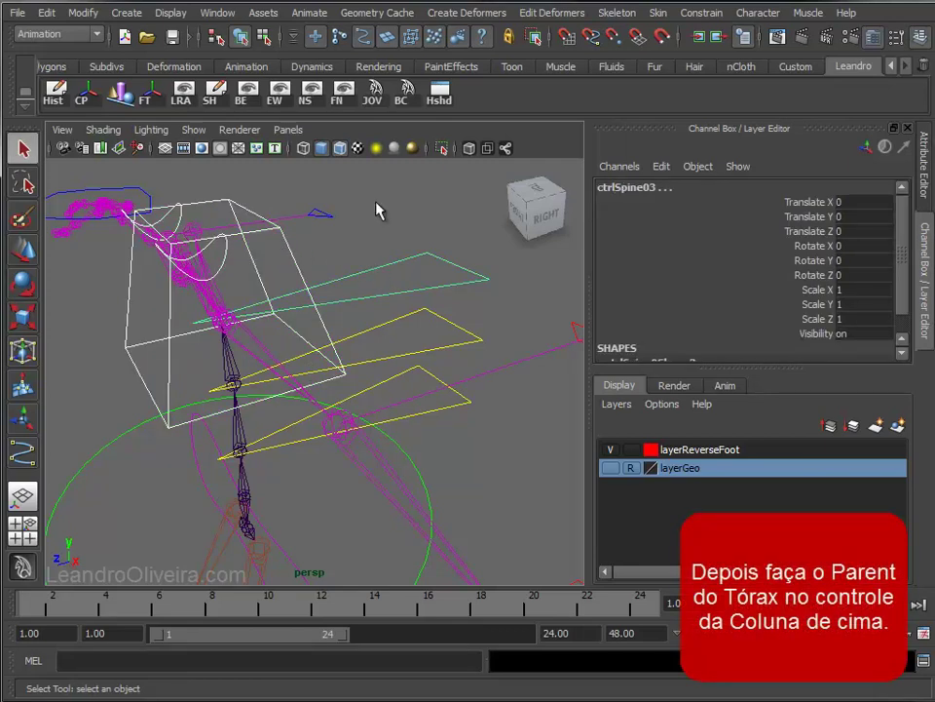
click(45, 13)
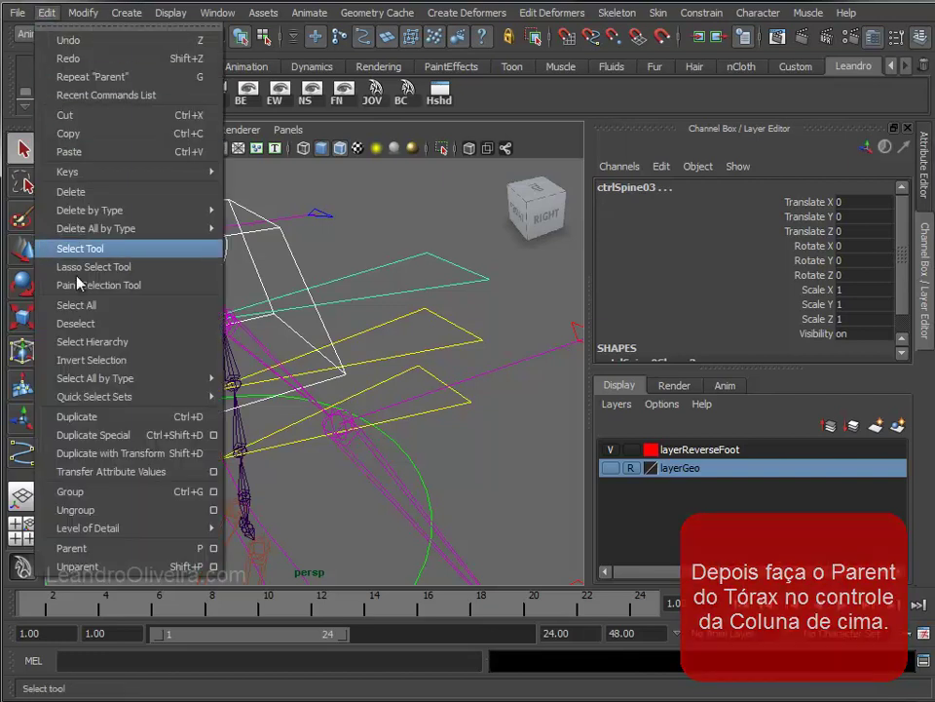
click(78, 548)
mouse_move(256, 374)
alt+mouse_down()
mouse_move(267, 422)
mouse_move(283, 405)
alt+mouse_up()
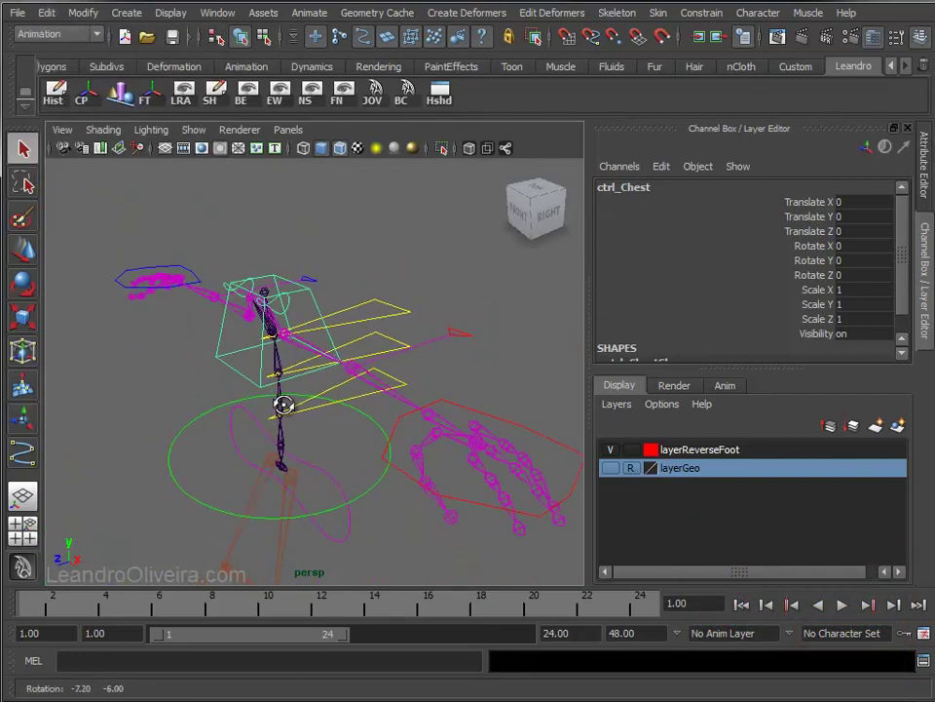
- Rotate ctrlSpine03 to check the chest follows, then reset Rotate X to 0
click(395, 385)
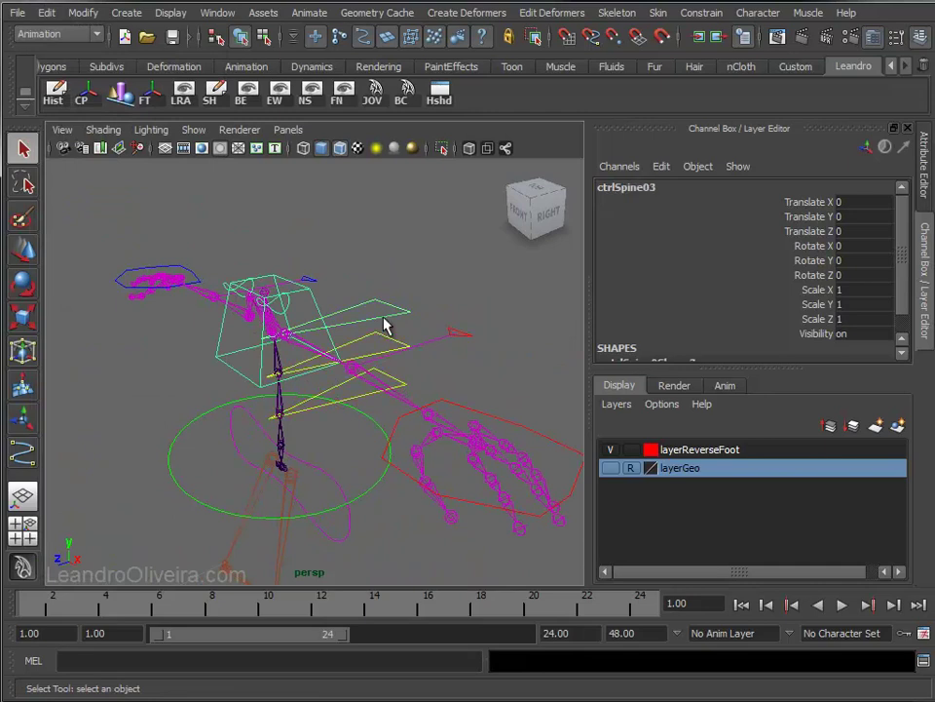
key(e)
mouse_move(238, 265)
mouse_down()
mouse_move(192, 318)
mouse_move(267, 274)
mouse_move(219, 298)
mouse_up()
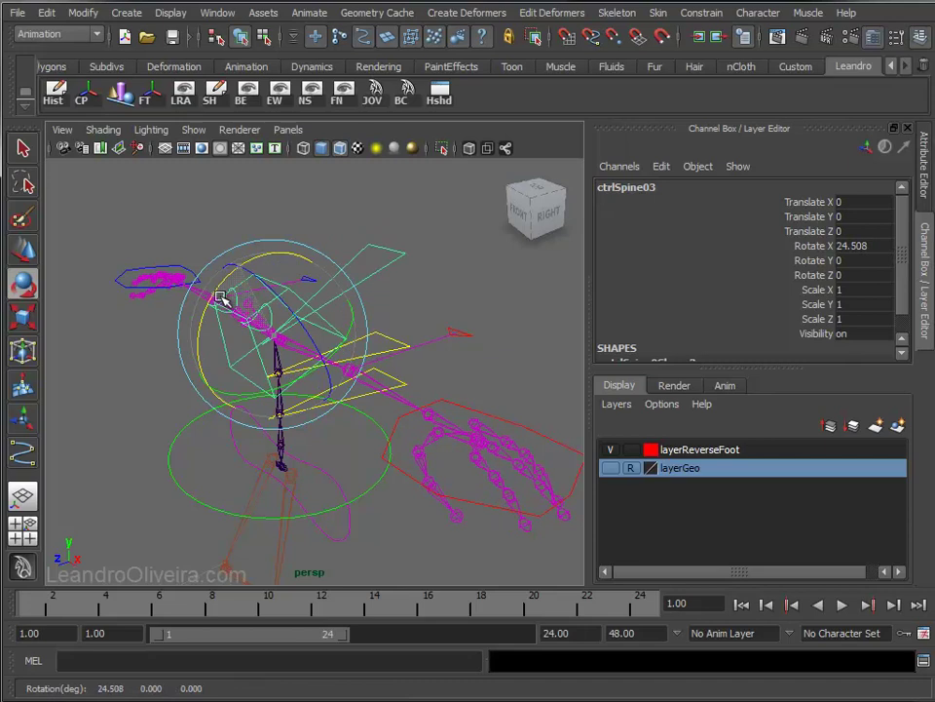
text(0)
key(Return)
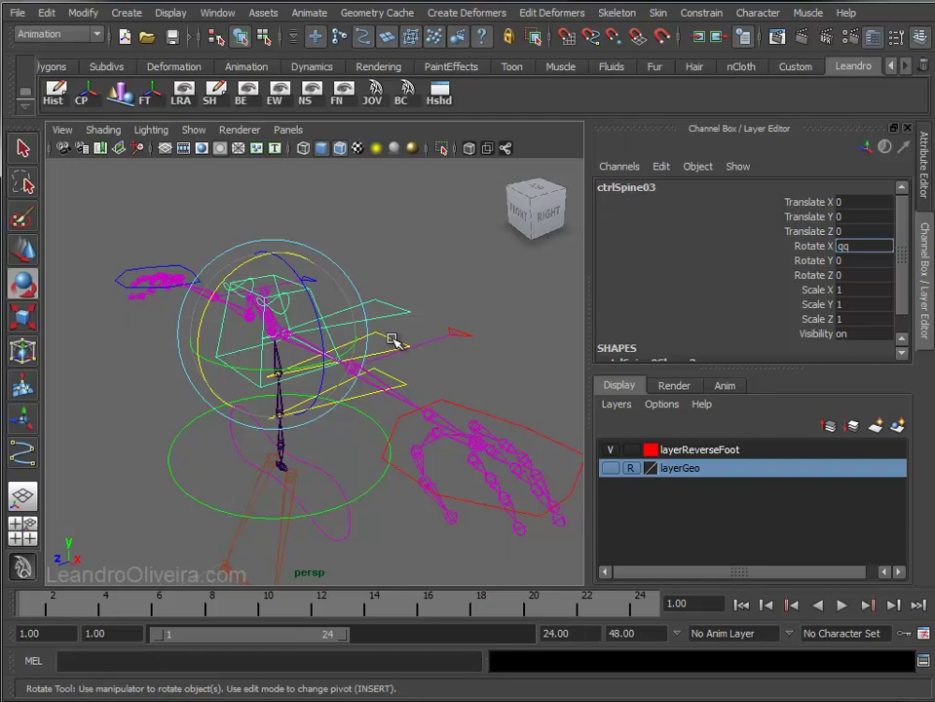
- Rotate the lower spine control to test the whole hierarchy, then reset Rotate X to 0
key(q)
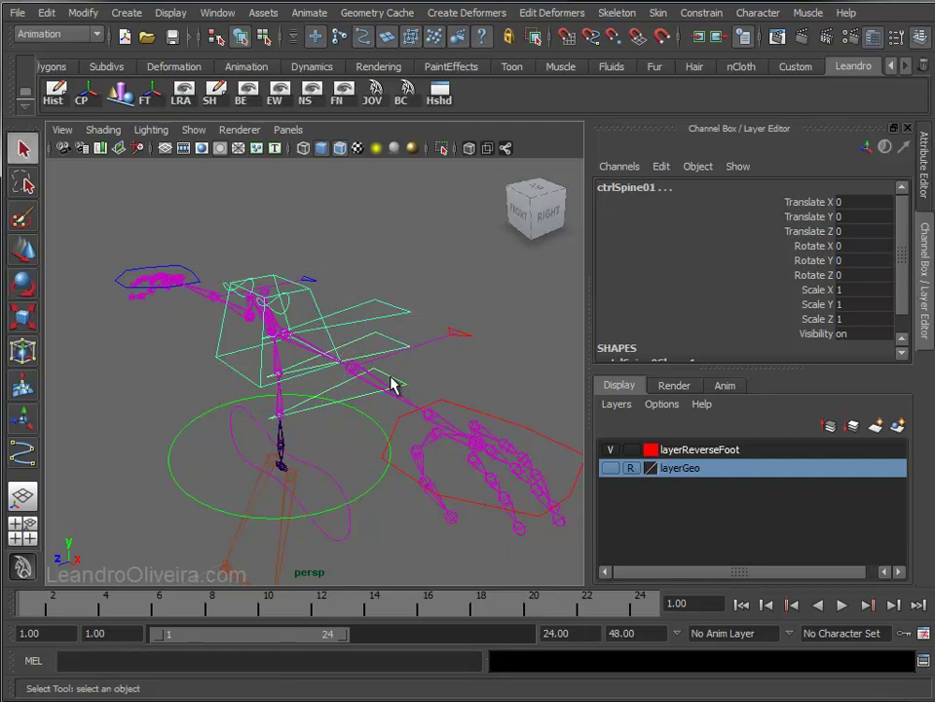
key(e)
mouse_move(240, 362)
mouse_down()
mouse_move(284, 357)
mouse_move(225, 393)
mouse_move(289, 364)
mouse_move(254, 391)
mouse_move(537, 379)
mouse_up()
double_click(858, 246)
text(0)
key(Return)
- Deselect and orbit around the rig to view it in its rest pose
click(417, 249)
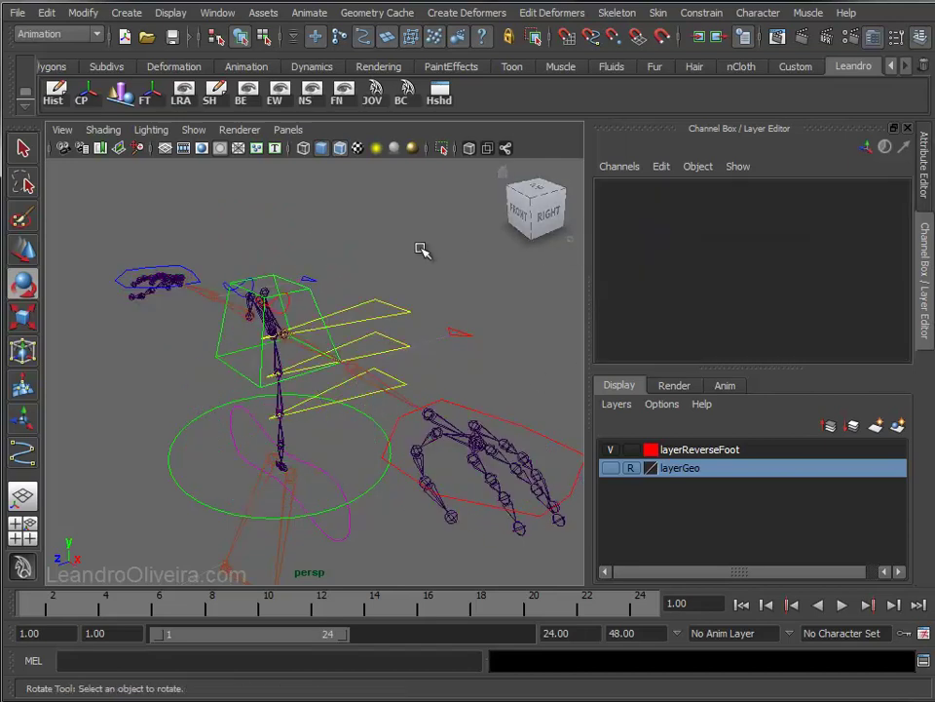
alt+drag(382, 338, 417, 338)
alt+right_drag(417, 338, 426, 361)
mouse_move(426, 361)
alt+mouse_down()
mouse_move(407, 276)
mouse_move(389, 292)
alt+mouse_up()
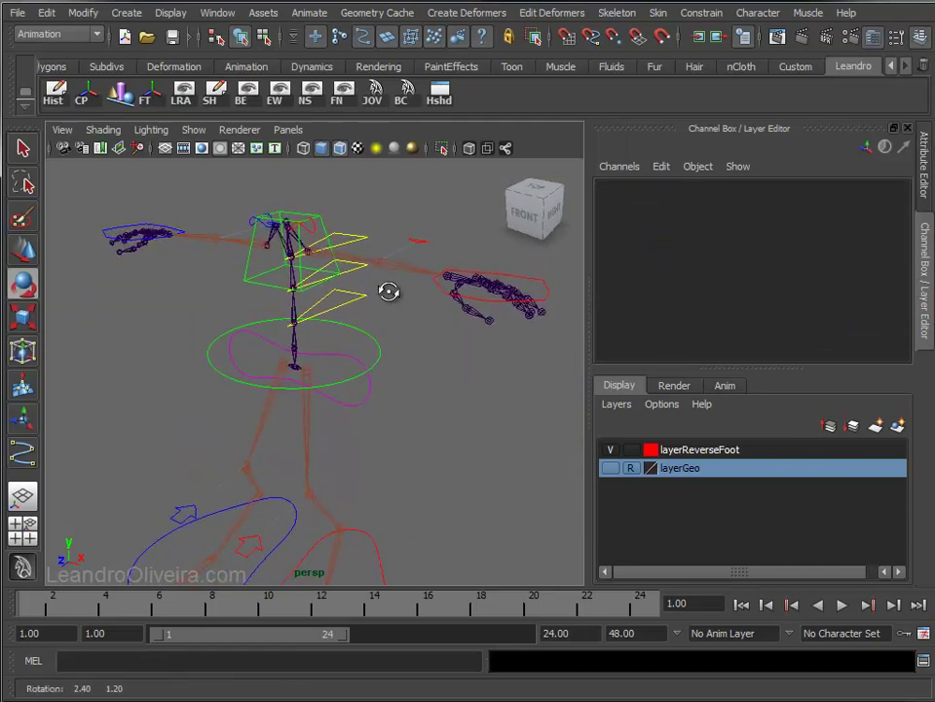
key(q)
mouse_move(356, 237)
alt+mouse_down()
mouse_move(376, 250)
mouse_move(358, 298)
mouse_move(429, 295)
alt+mouse_up()
- Lock and hide ctrl_l_Elbow's Rotate, Scale and Visibility channels
click(424, 282)
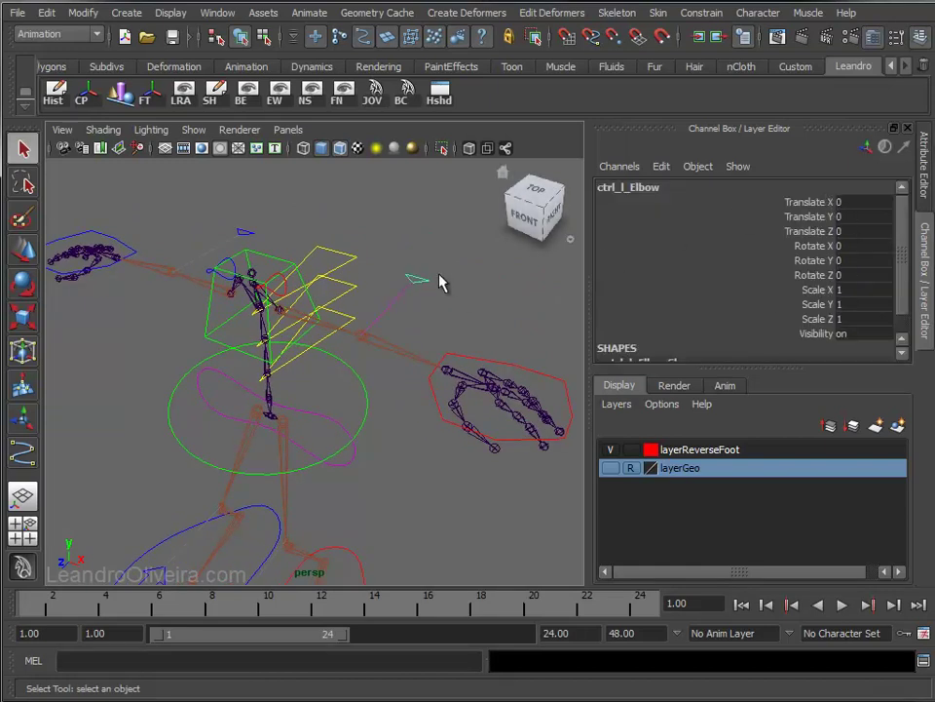
drag(813, 248, 815, 335)
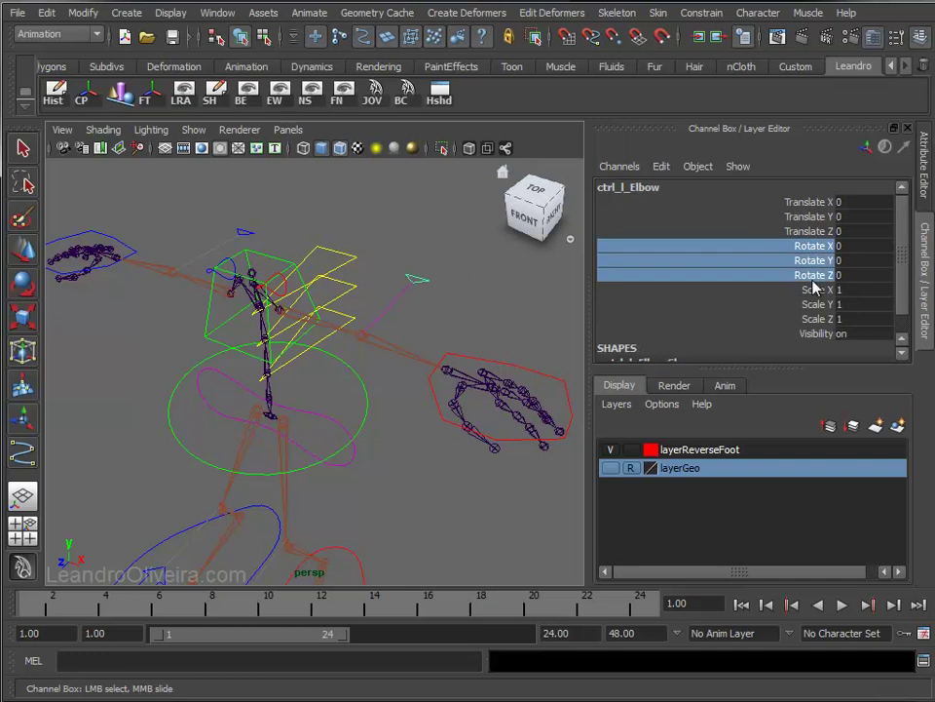
right_click(814, 335)
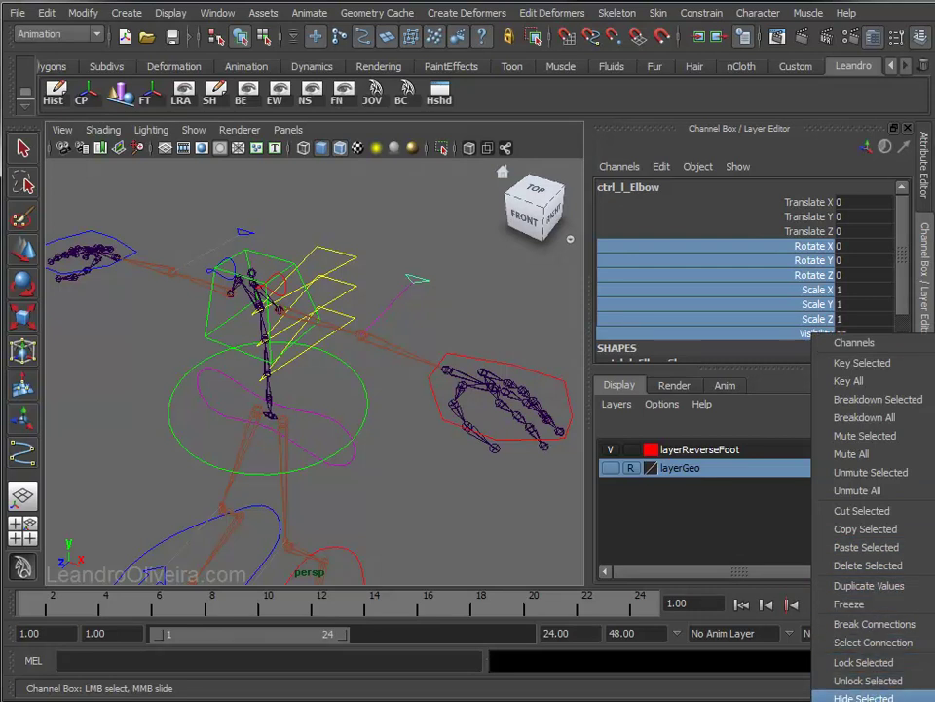
click(687, 216)
drag(807, 336, 809, 252)
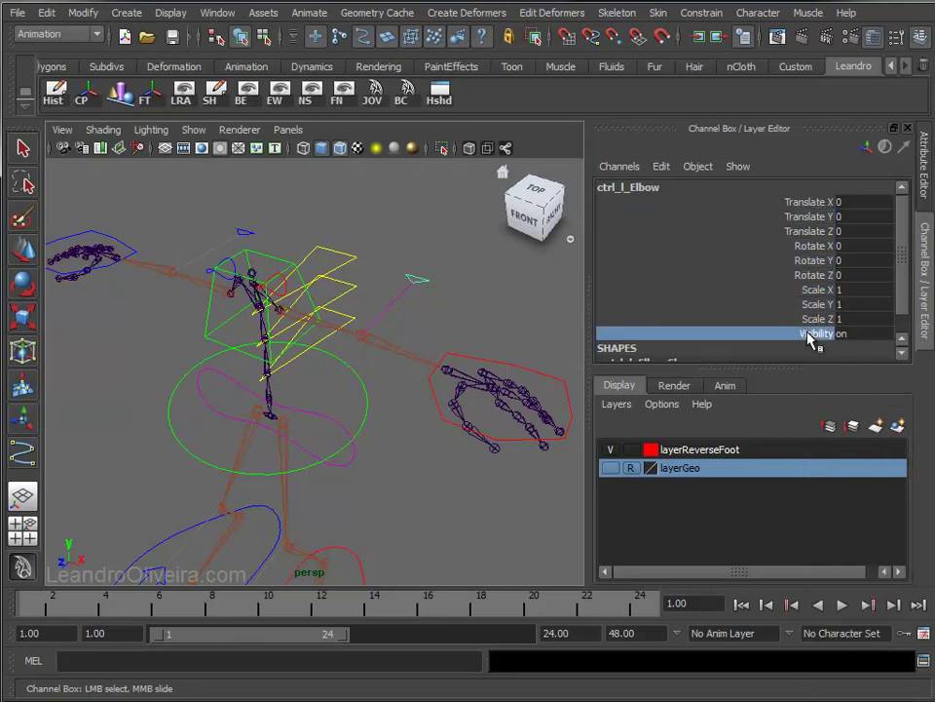
right_click(809, 251)
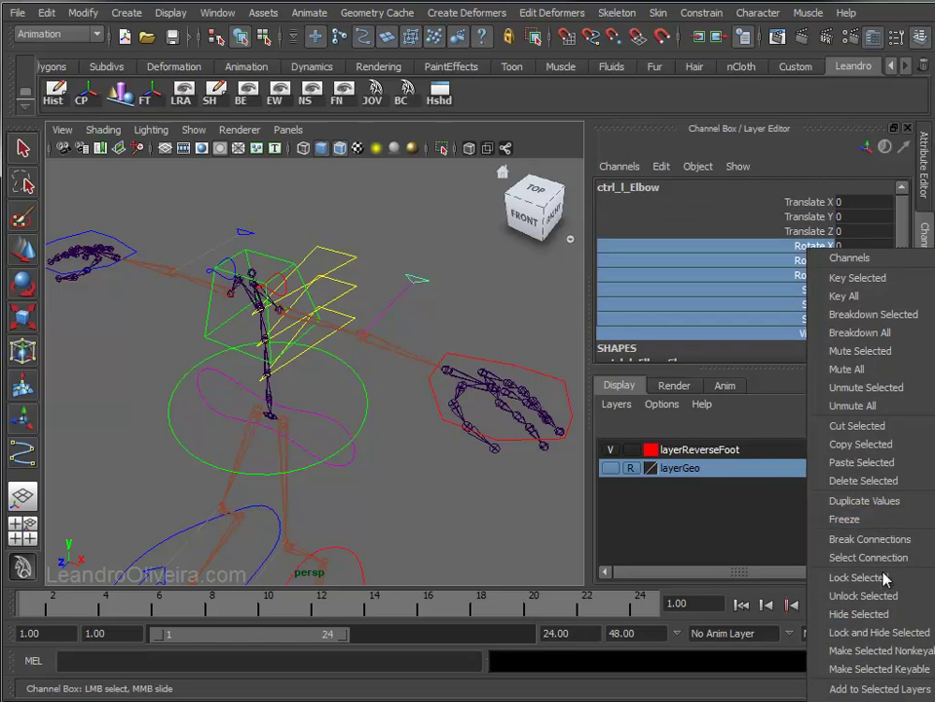
click(868, 634)
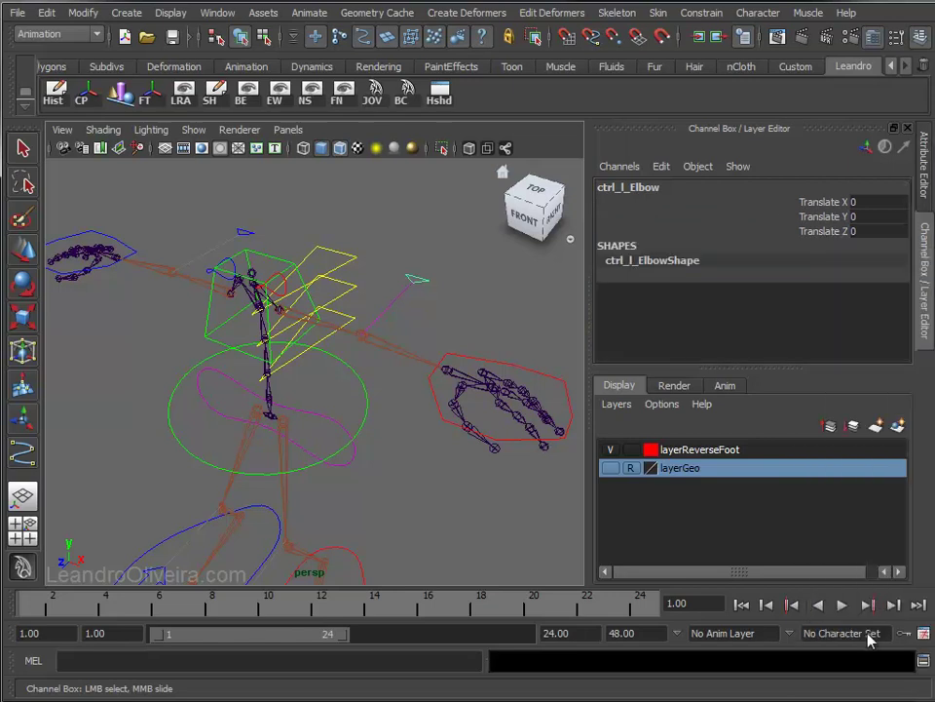
- Lock and hide the same Rotate, Scale and Visibility channels on ctrl_r_Elbow
click(246, 232)
drag(819, 334, 818, 246)
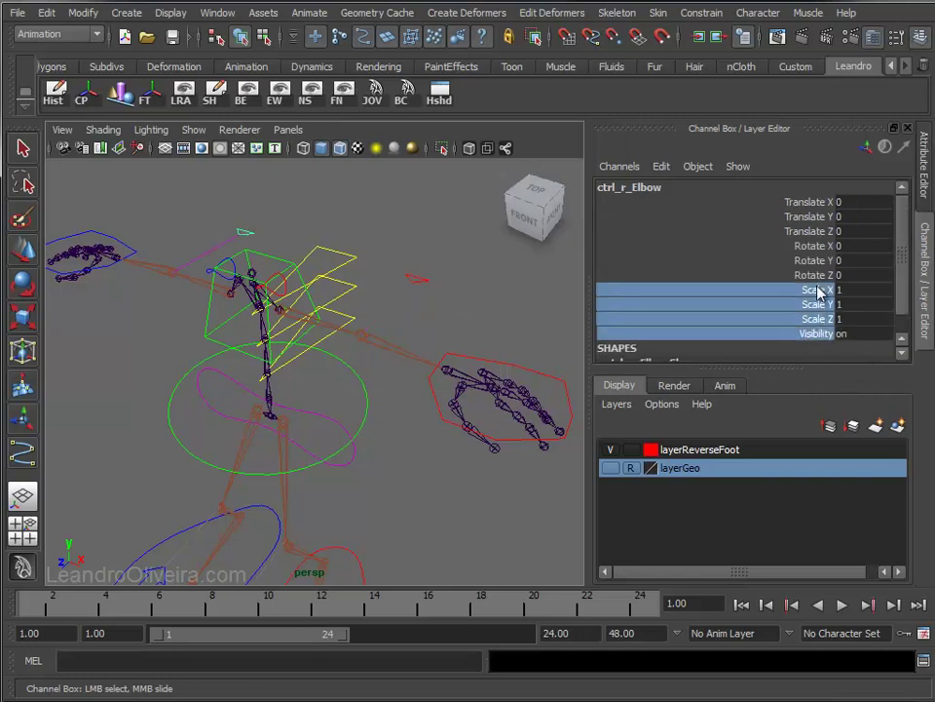
right_click(816, 247)
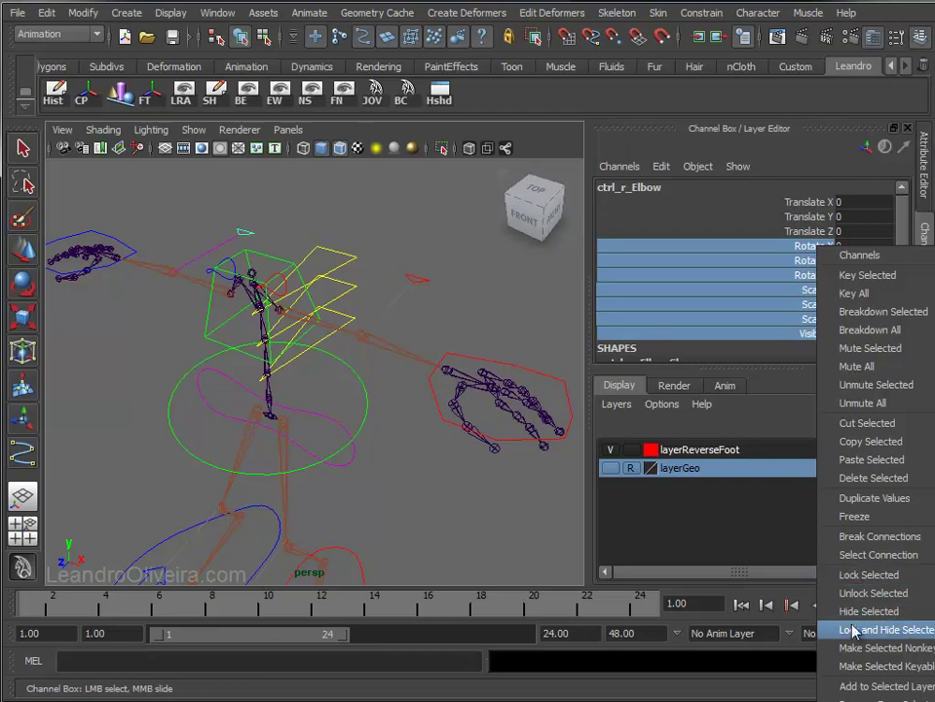
click(853, 629)
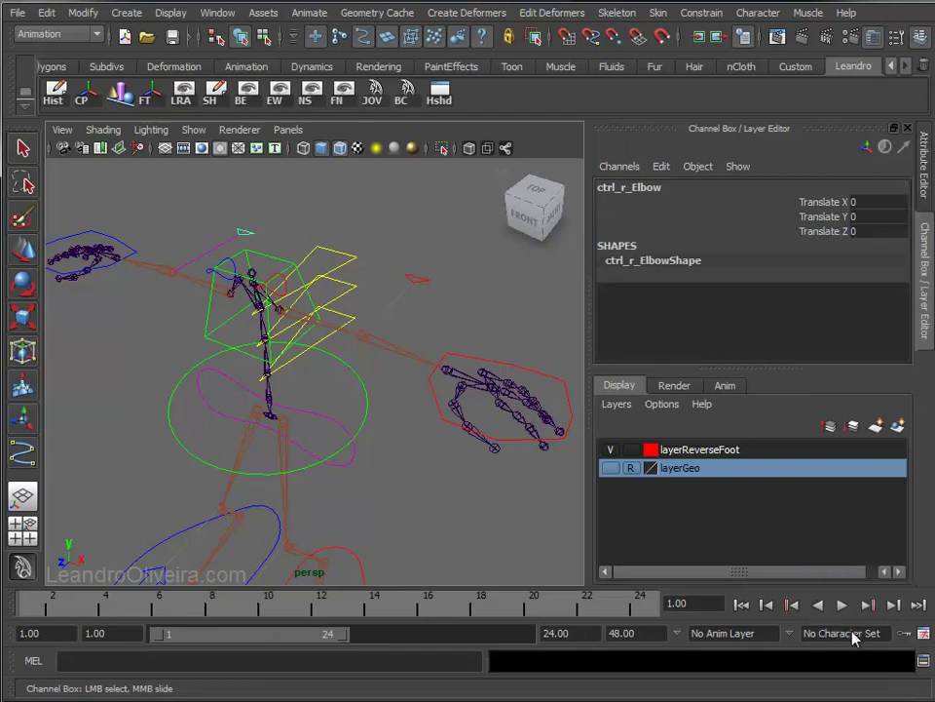
click(263, 255)
- Lock and hide ctrl_Chest's Translate, Scale and Visibility, leaving only Rotate
drag(802, 205, 805, 219)
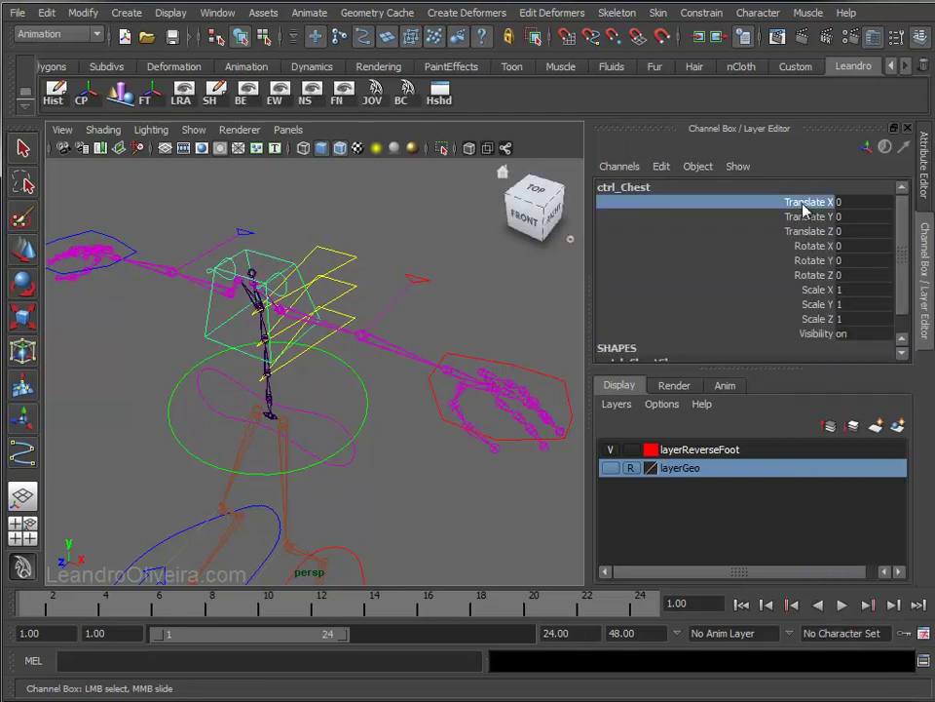
drag(816, 337, 819, 303)
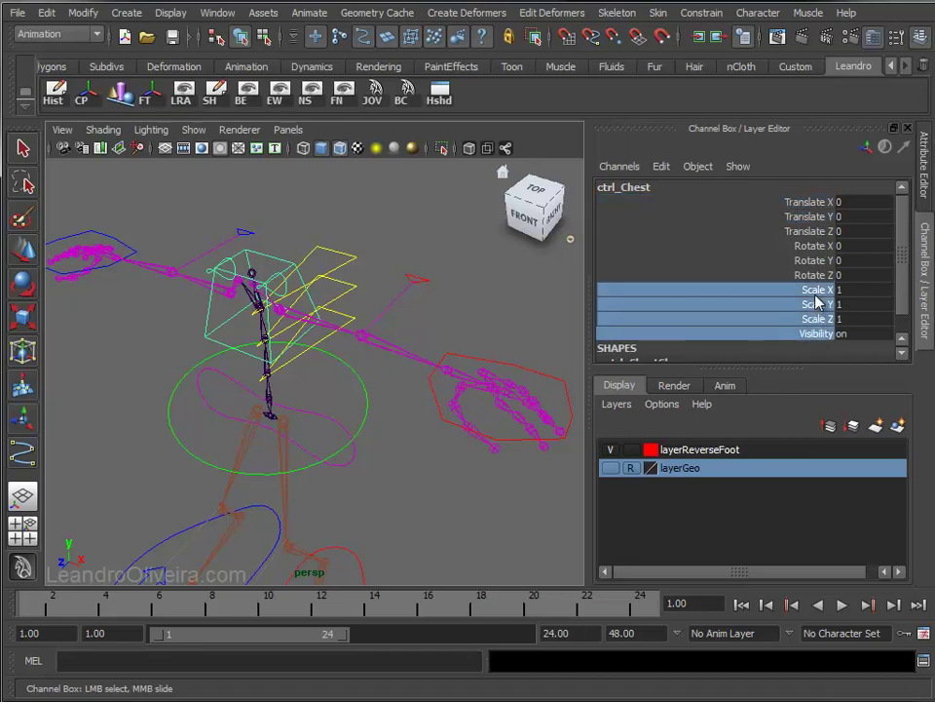
ctrl+drag(817, 231, 818, 208)
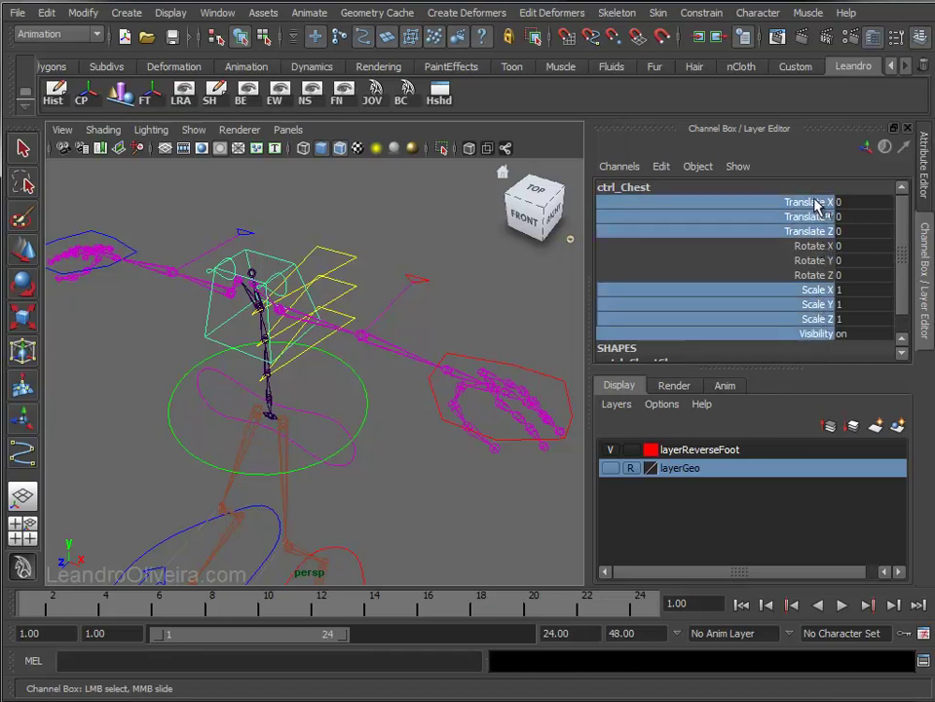
right_click(816, 202)
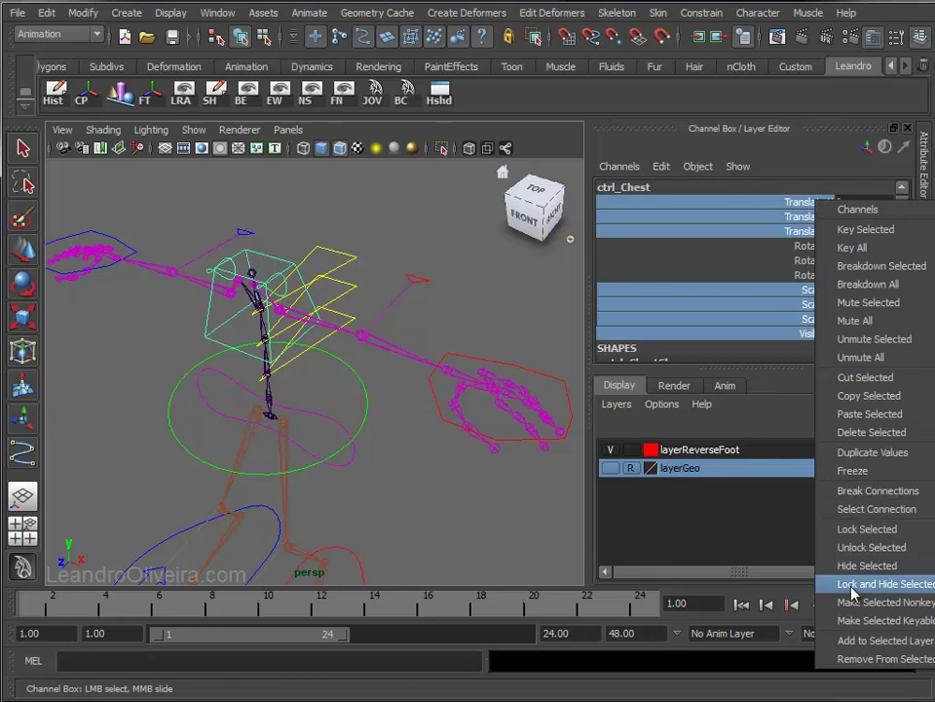
click(852, 588)
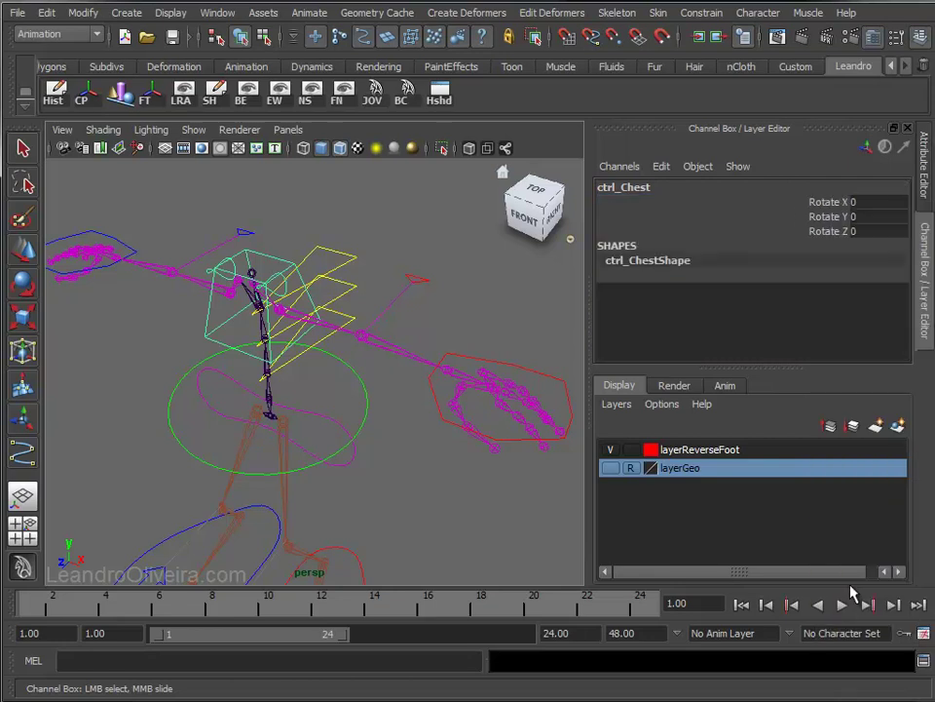
- Lock and hide Scale and Visibility on the left hand control ctrl_l_Hand1
click(489, 359)
drag(906, 249, 903, 256)
drag(824, 310, 824, 276)
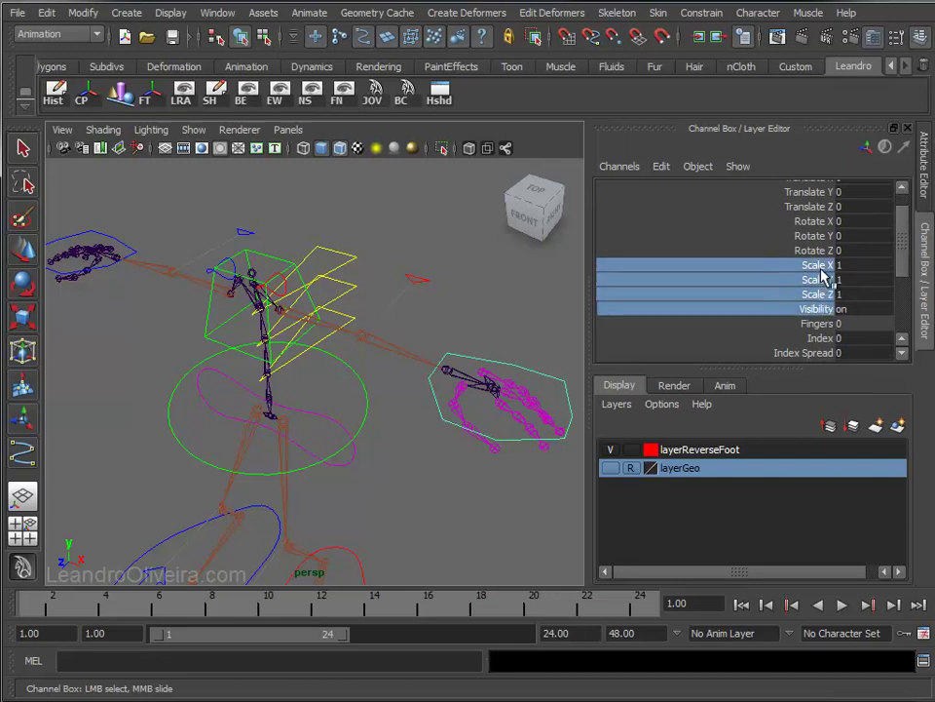
right_click(824, 276)
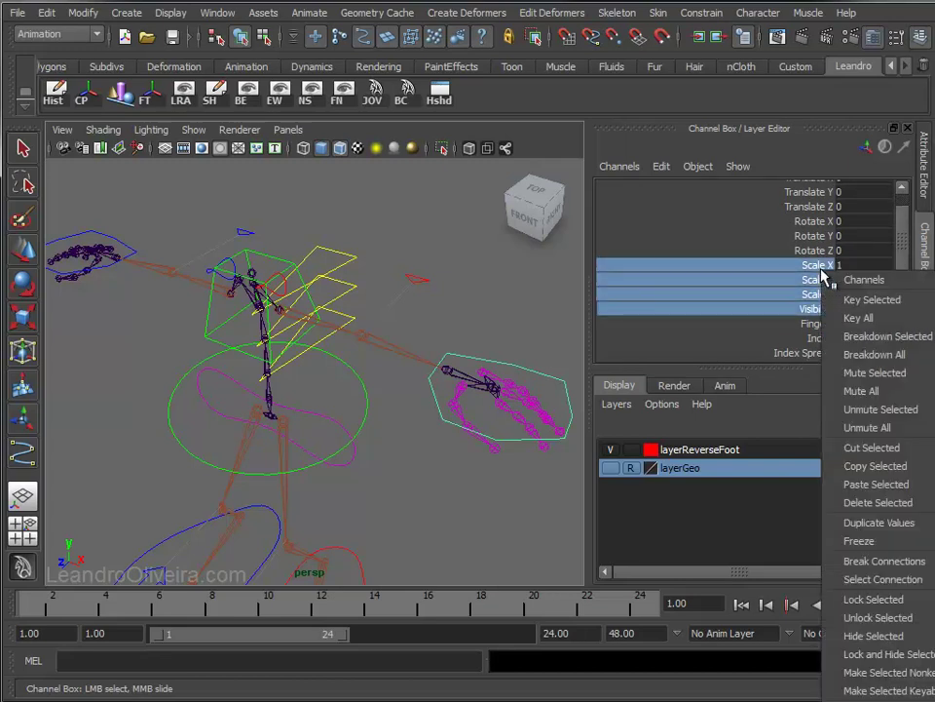
click(873, 662)
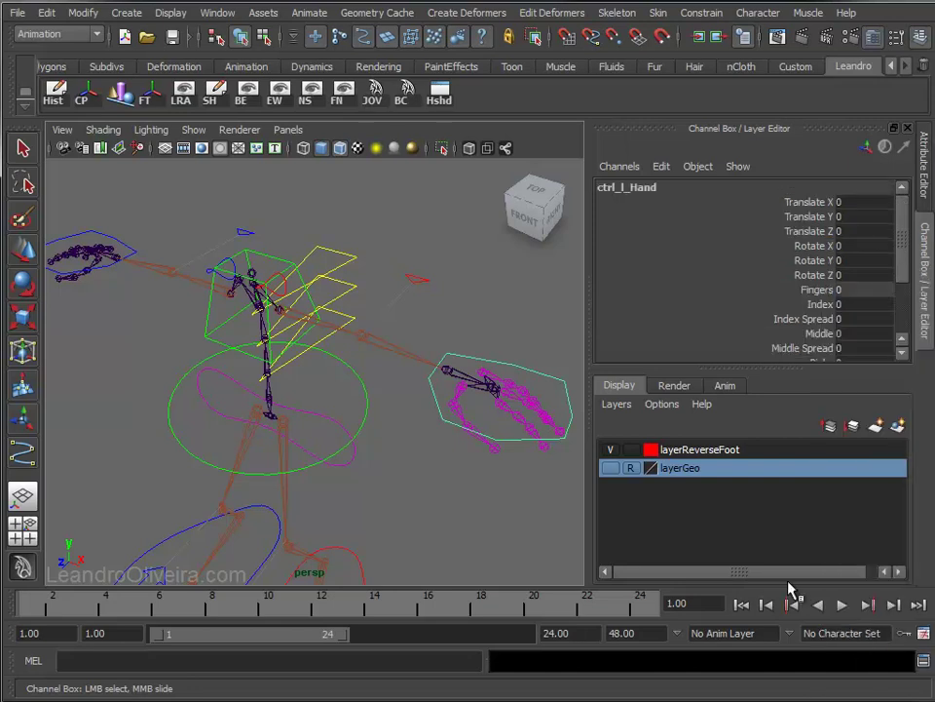
- Lock and hide Scale and Visibility on the right hand control, then view the whole rig
click(114, 238)
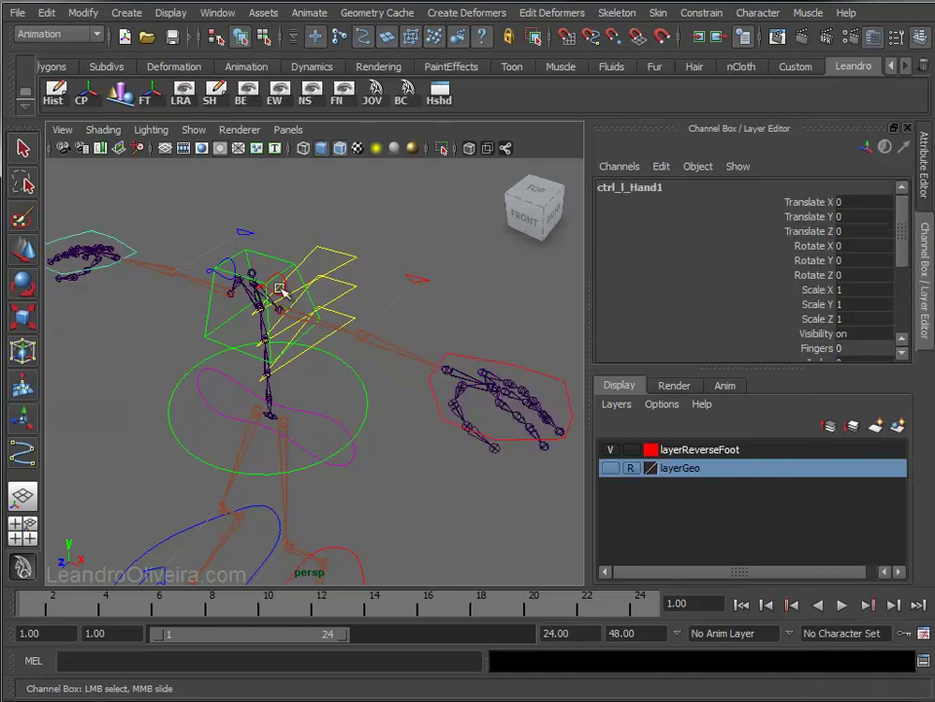
drag(824, 334, 820, 295)
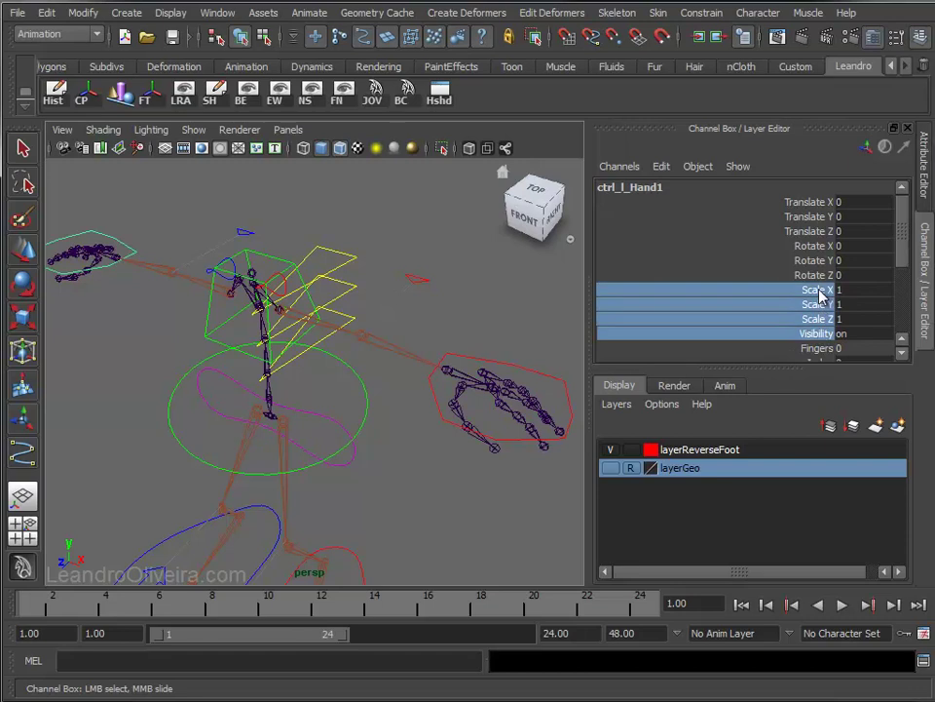
right_click(822, 295)
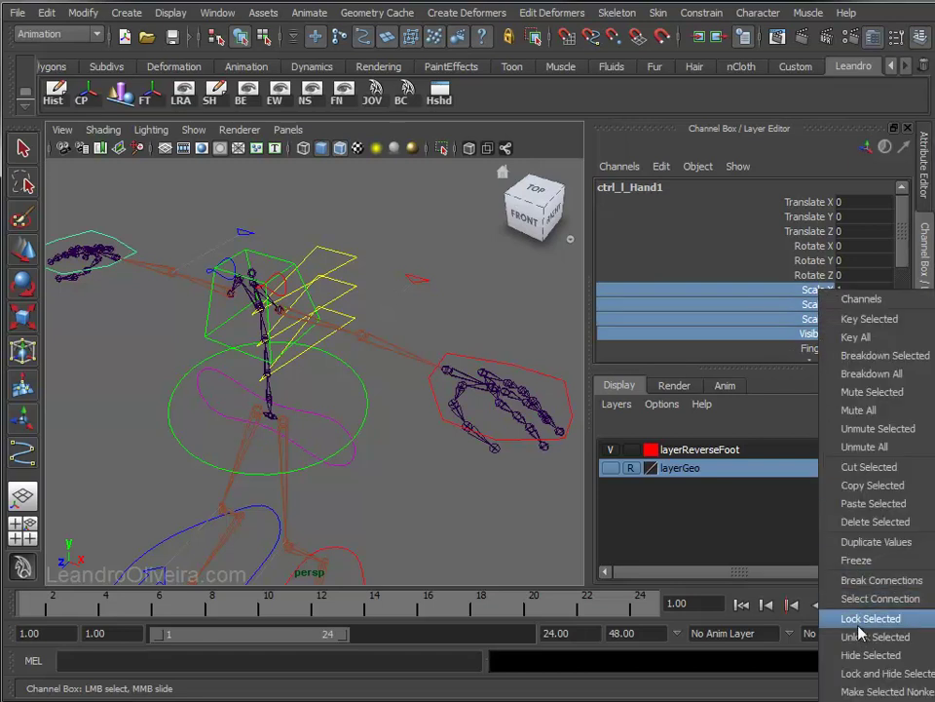
click(861, 673)
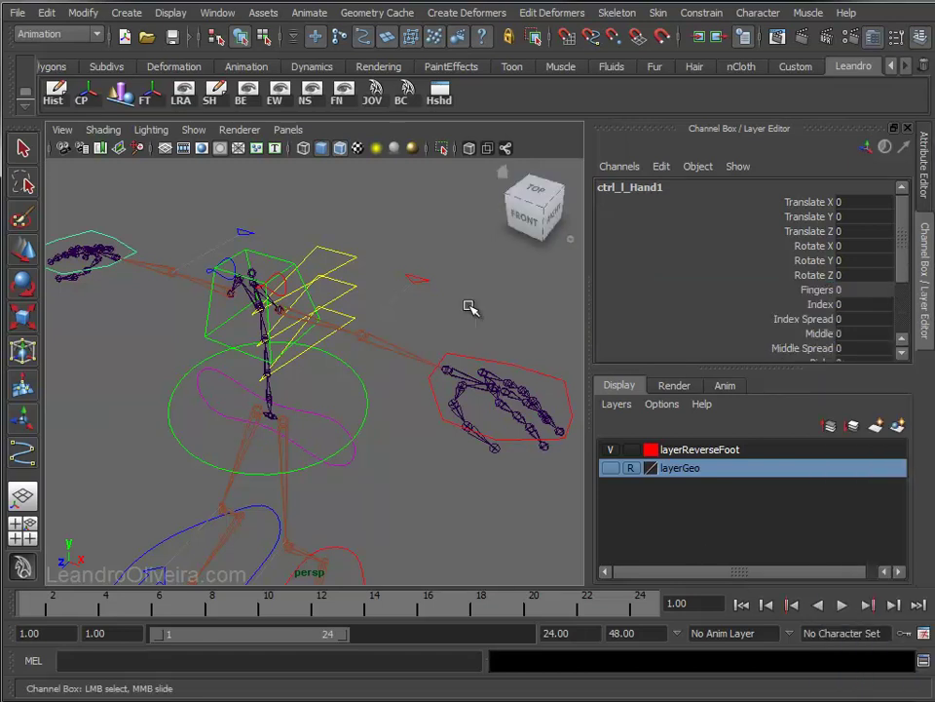
click(470, 307)
alt+right_drag(467, 439, 397, 380)
alt+drag(396, 380, 424, 360)
mouse_move(424, 359)
alt+middle_down()
mouse_move(422, 318)
mouse_move(444, 251)
alt+middle_up()
alt+drag(444, 250, 414, 232)
alt+middle_drag(413, 232, 410, 259)
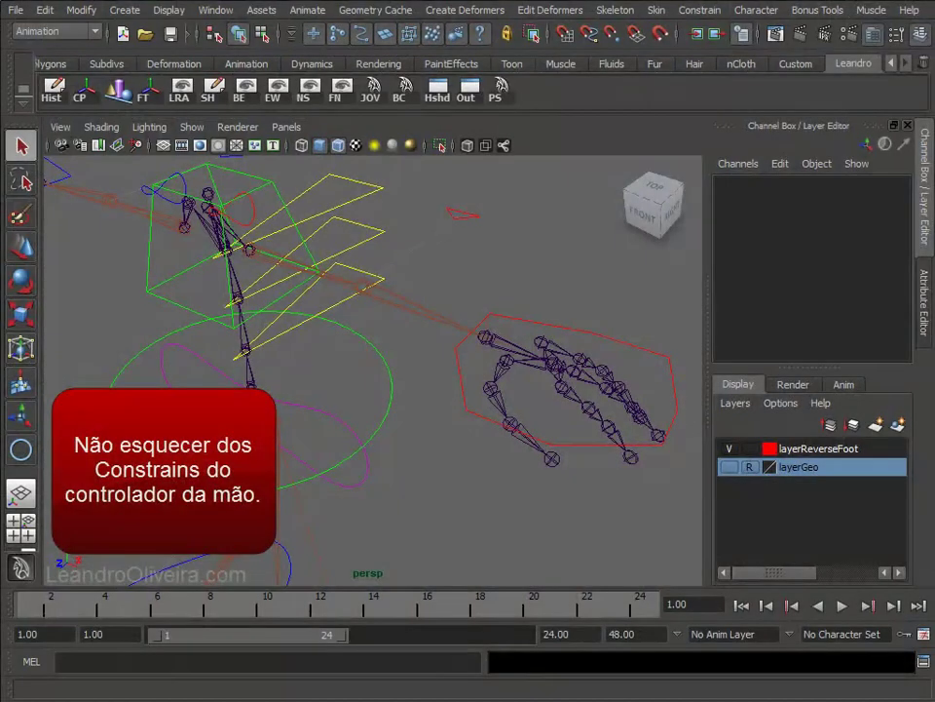
- Select ctrl_l_Hand, test-move it, and undo the move
mouse_move(428, 362)
alt+right_down()
mouse_move(442, 386)
mouse_move(550, 372)
mouse_move(507, 393)
alt+right_up()
mouse_move(507, 392)
alt+mouse_down()
mouse_move(471, 397)
mouse_move(526, 358)
alt+mouse_up()
click(520, 324)
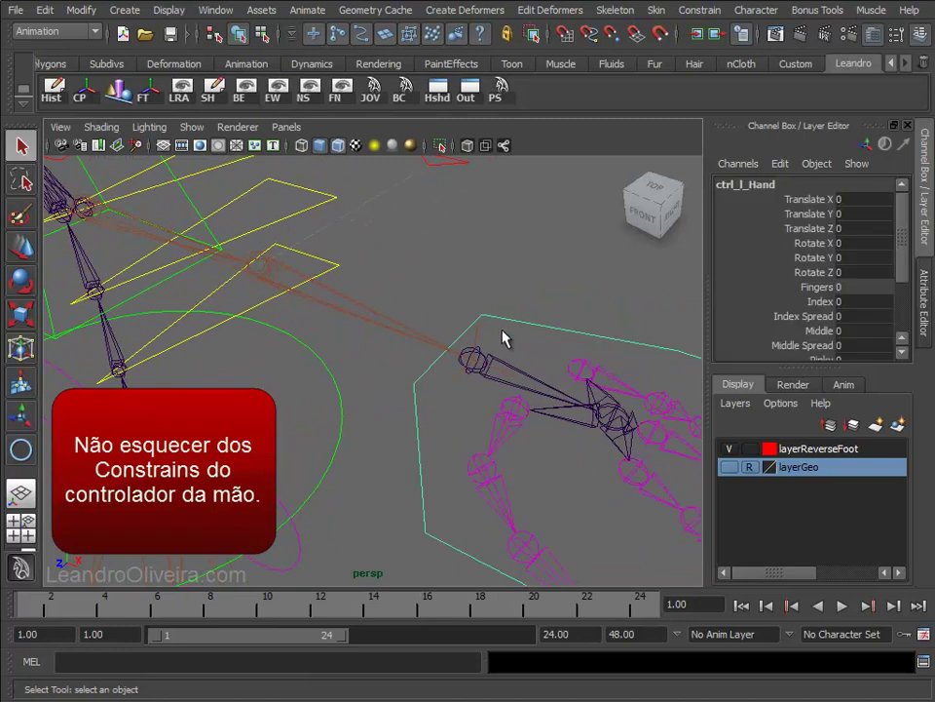
shift+click(478, 340)
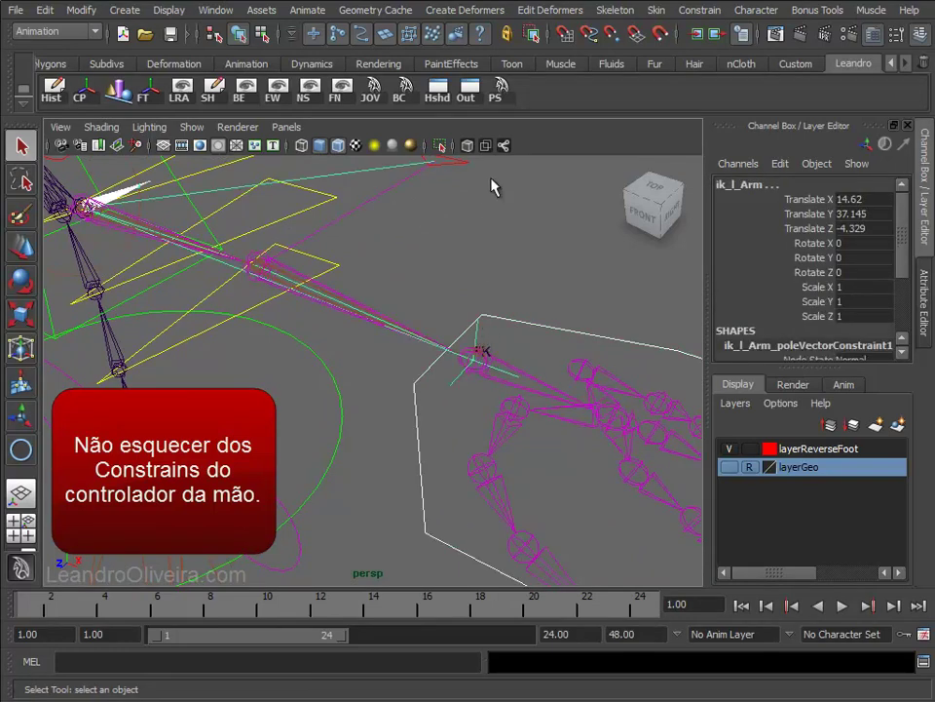
click(549, 217)
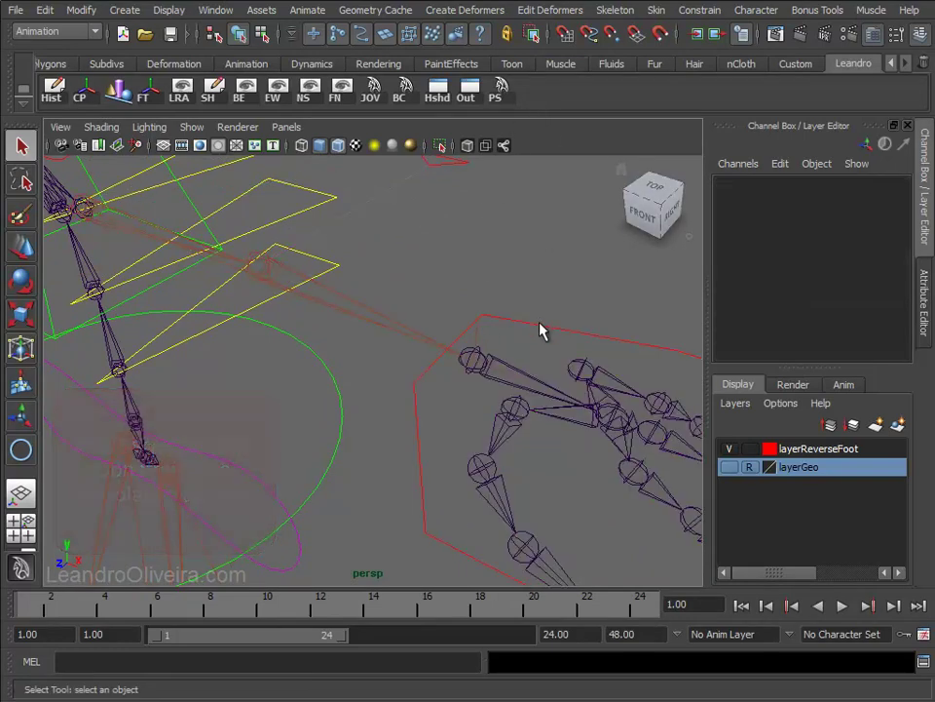
click(543, 331)
key(w)
alt+right_drag(601, 376, 489, 334)
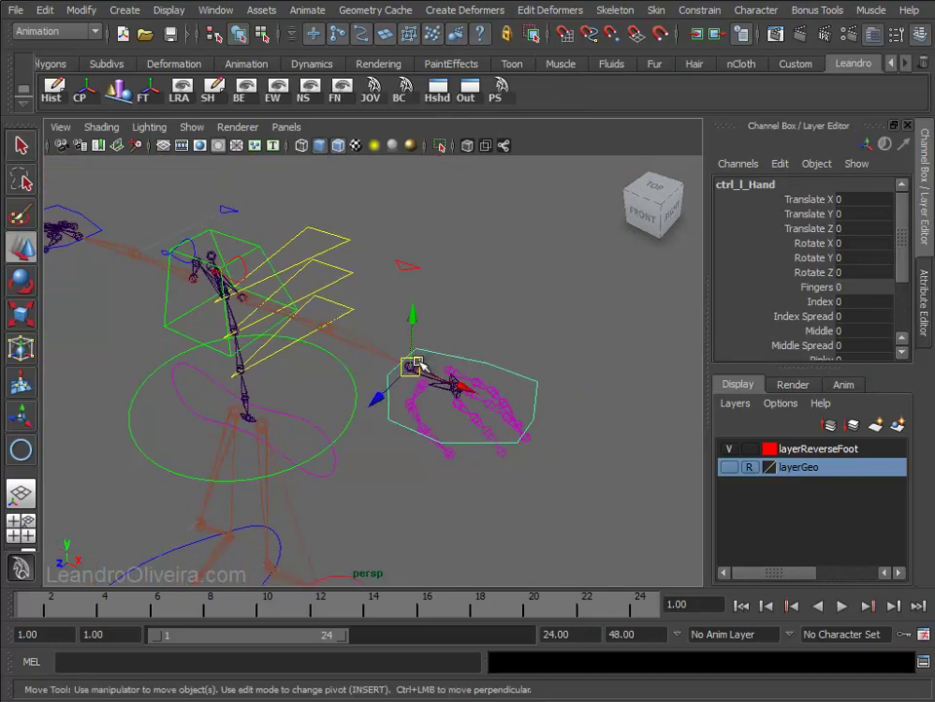
drag(417, 361, 455, 340)
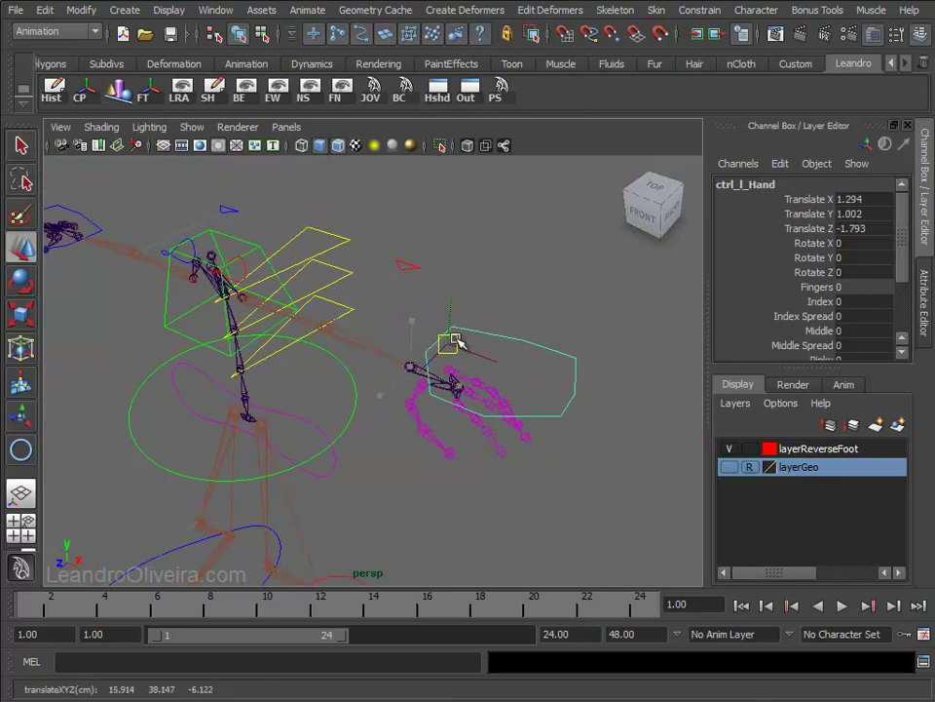
key(ctrl+z)
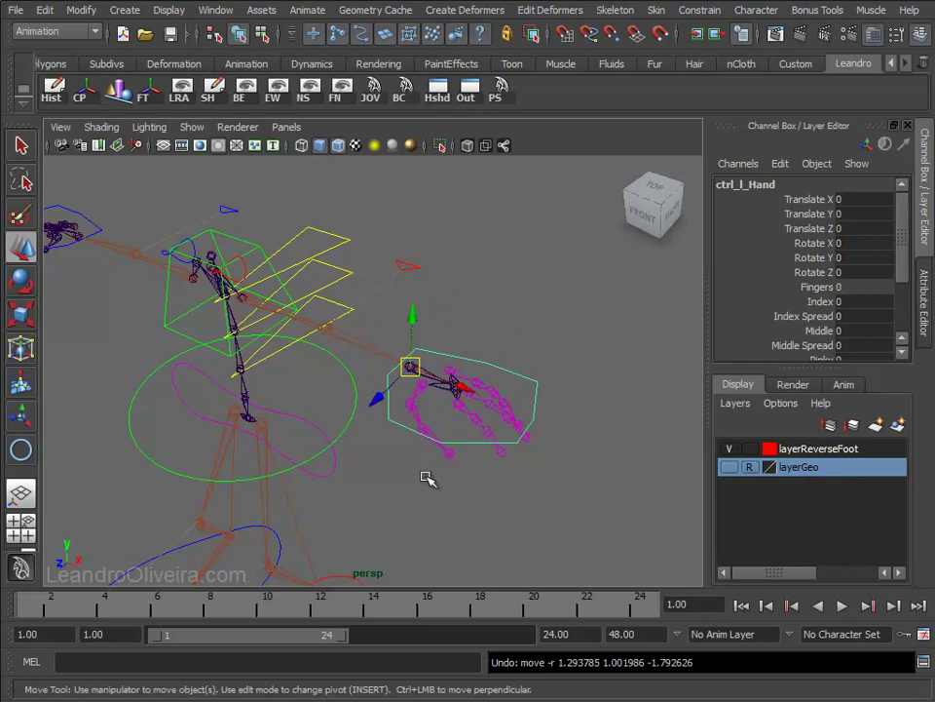
- Add the ik_l_Arm IK handle to the ctrl_l_Hand selection
scroll(427, 479, up, 2)
scroll(476, 538, up, 2)
scroll(503, 564, up, 2)
scroll(487, 502, up, 2)
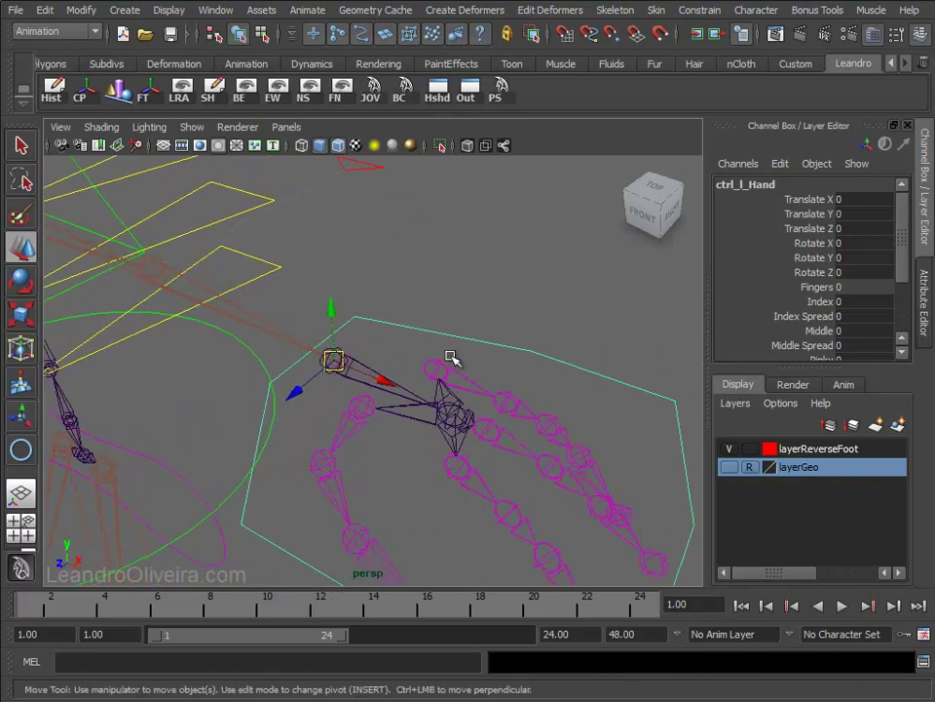
scroll(401, 355, up, 2)
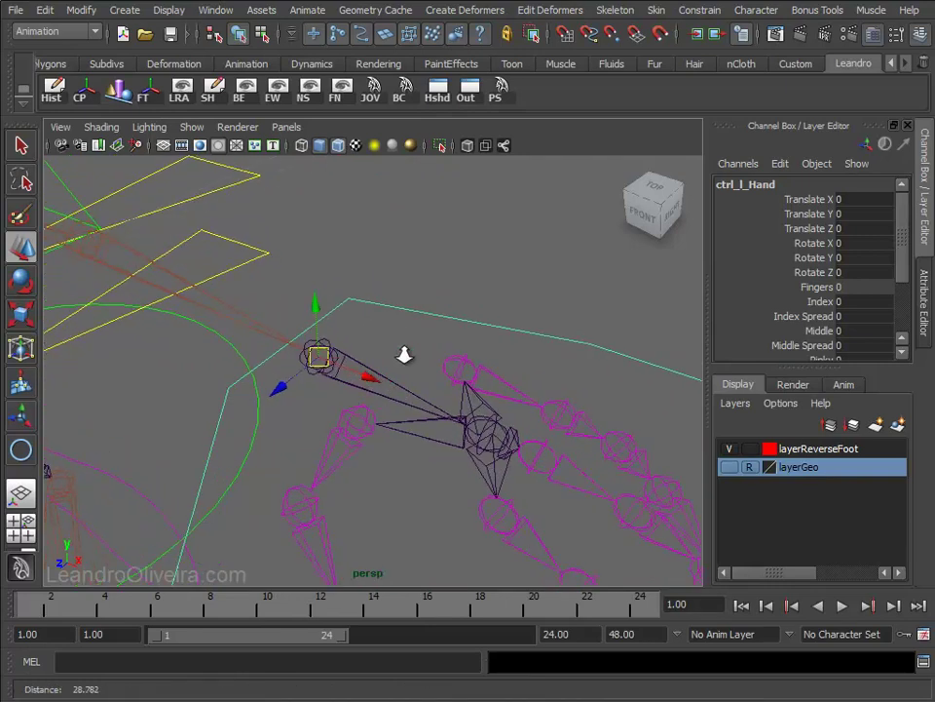
scroll(420, 376, up, 2)
key(q)
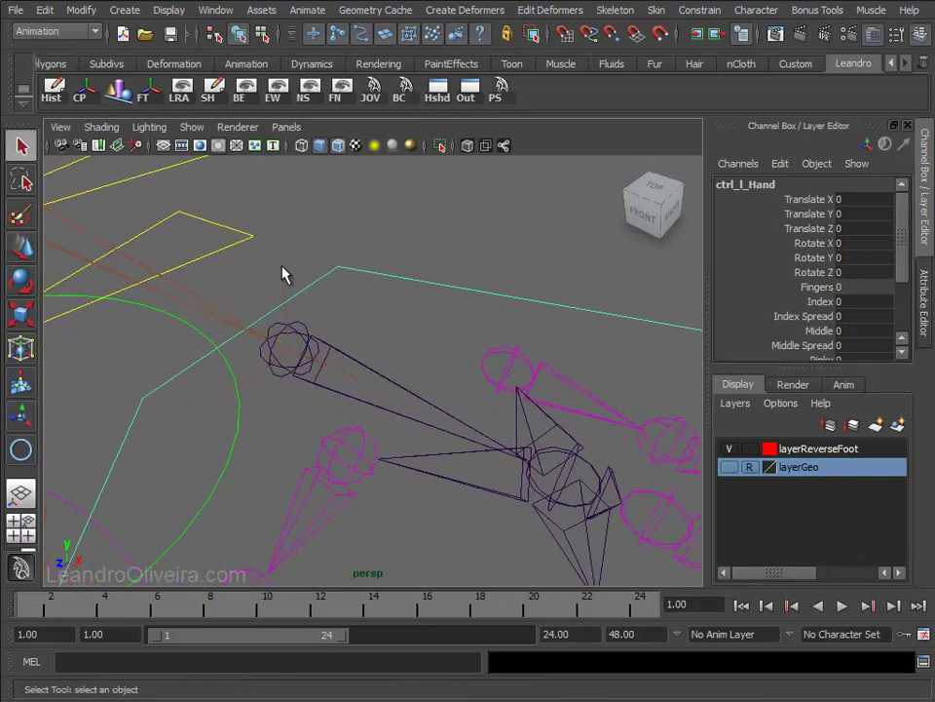
click(284, 275)
alt+right_drag(519, 355, 433, 306)
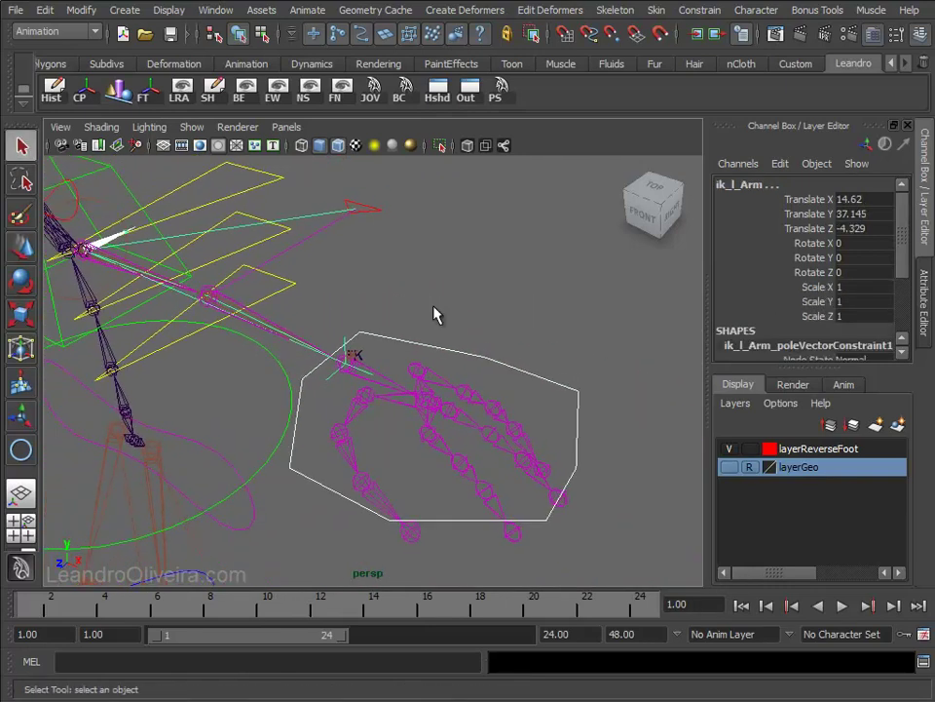
- Point-constrain ik_l_Arm to ctrl_l_Hand, test the move, and reset translation to 0
click(691, 14)
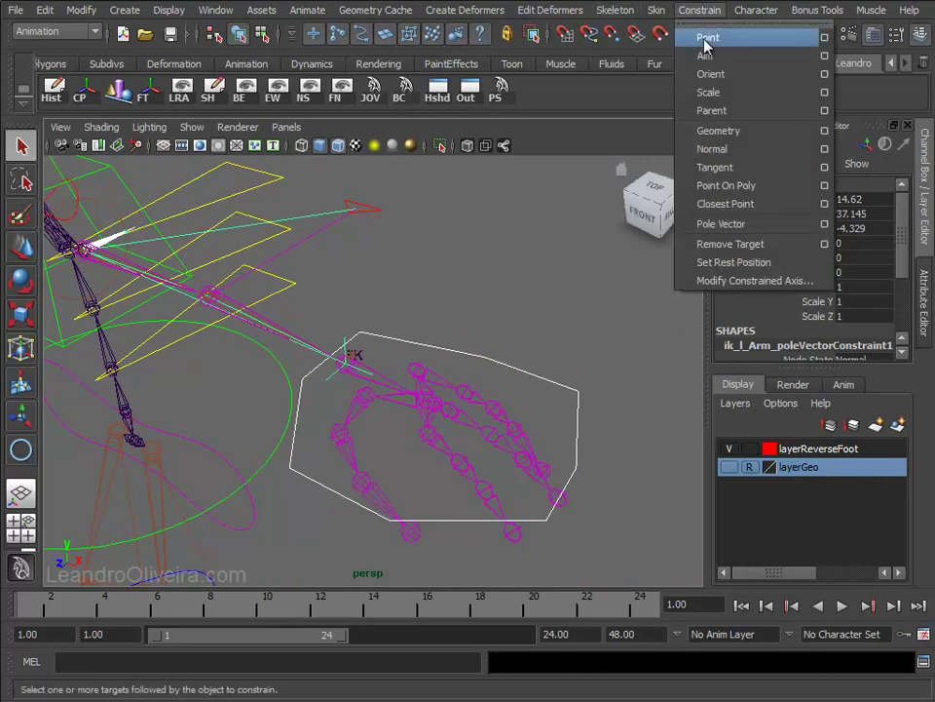
click(706, 39)
click(414, 298)
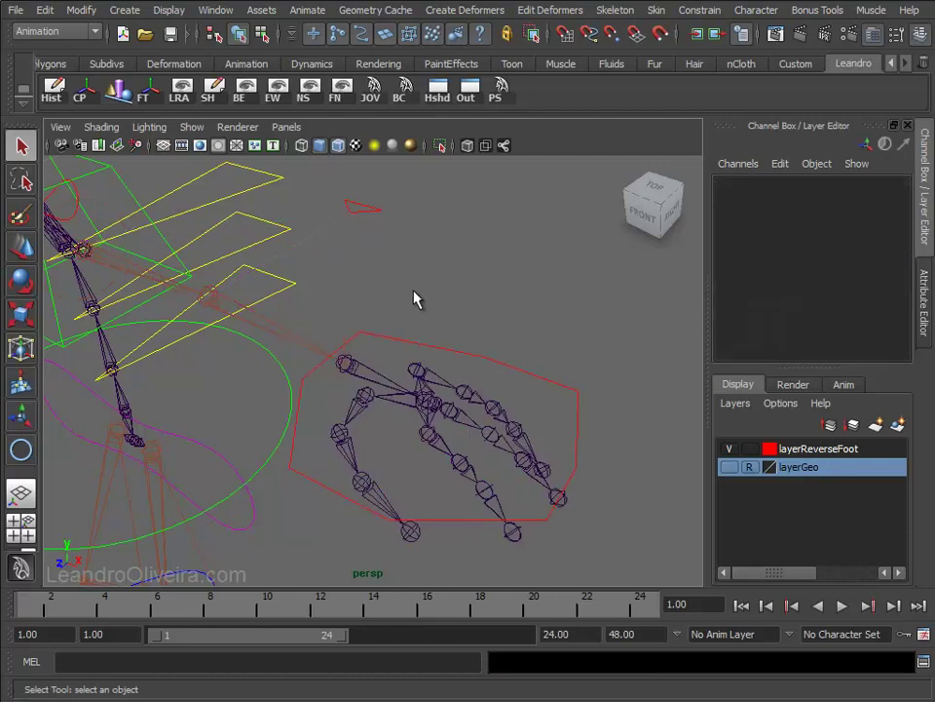
click(414, 343)
key(w)
mouse_move(361, 358)
mouse_down()
mouse_move(315, 292)
mouse_move(434, 310)
mouse_move(313, 386)
mouse_move(382, 303)
mouse_move(371, 302)
mouse_up()
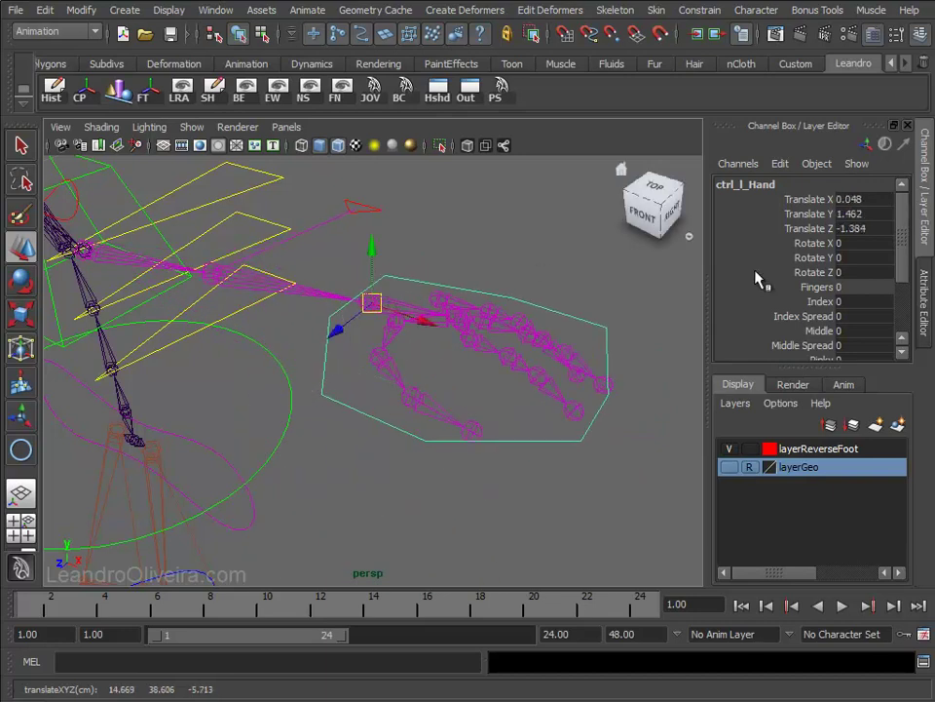
drag(854, 198, 852, 228)
text(0)
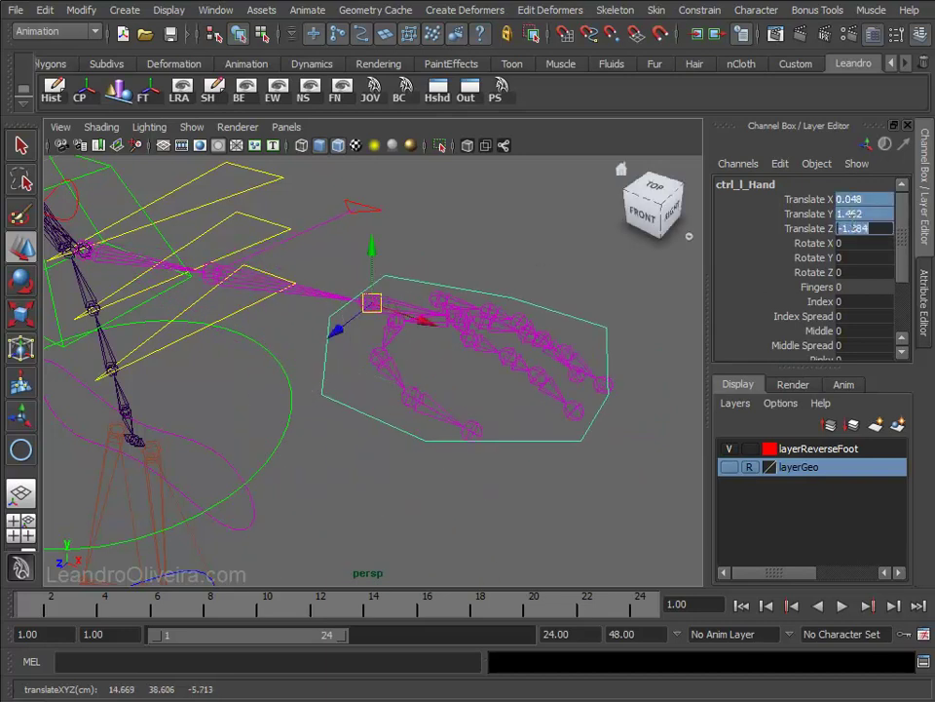
key(Return)
- Orient-constrain jnt_l_Wrist to ctrl_l_Hand
click(418, 323)
mouse_move(418, 324)
alt+right_down()
mouse_move(400, 349)
mouse_move(420, 375)
alt+right_up()
click(405, 313)
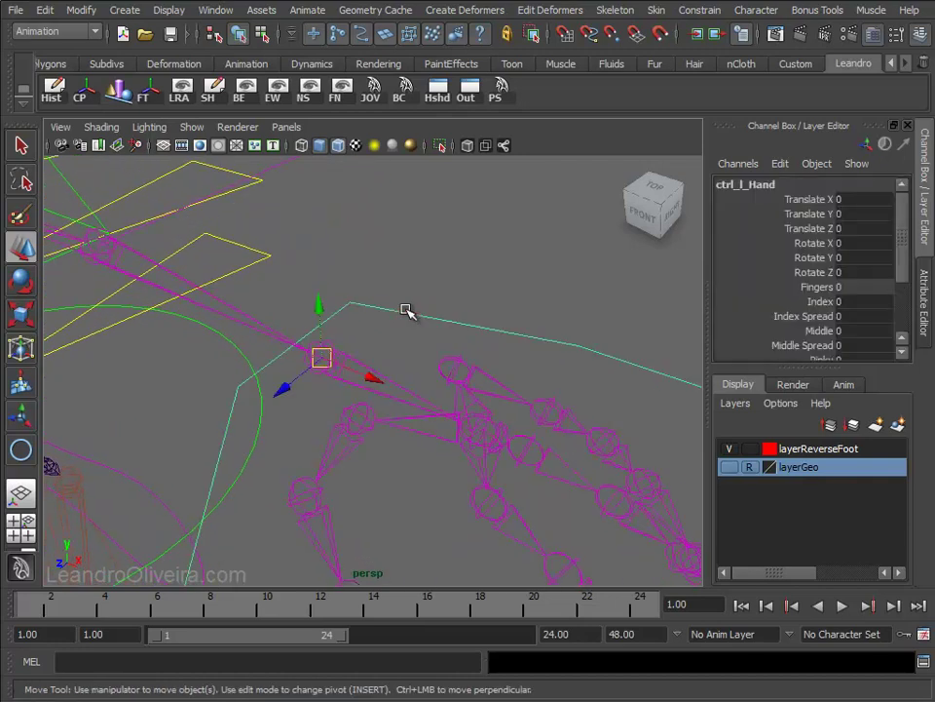
key(q)
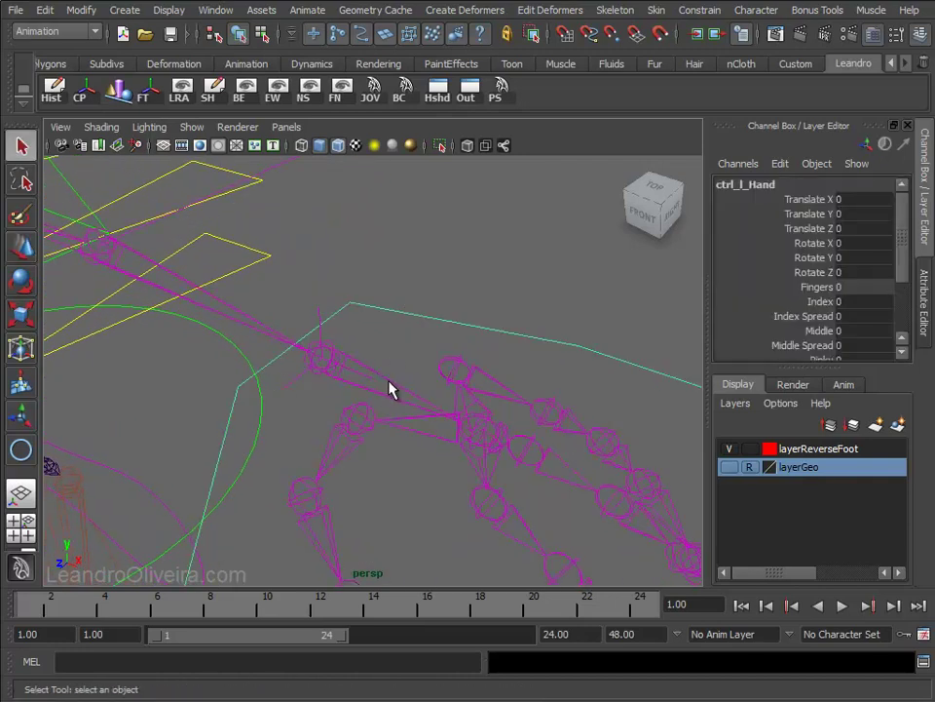
click(389, 383)
click(700, 10)
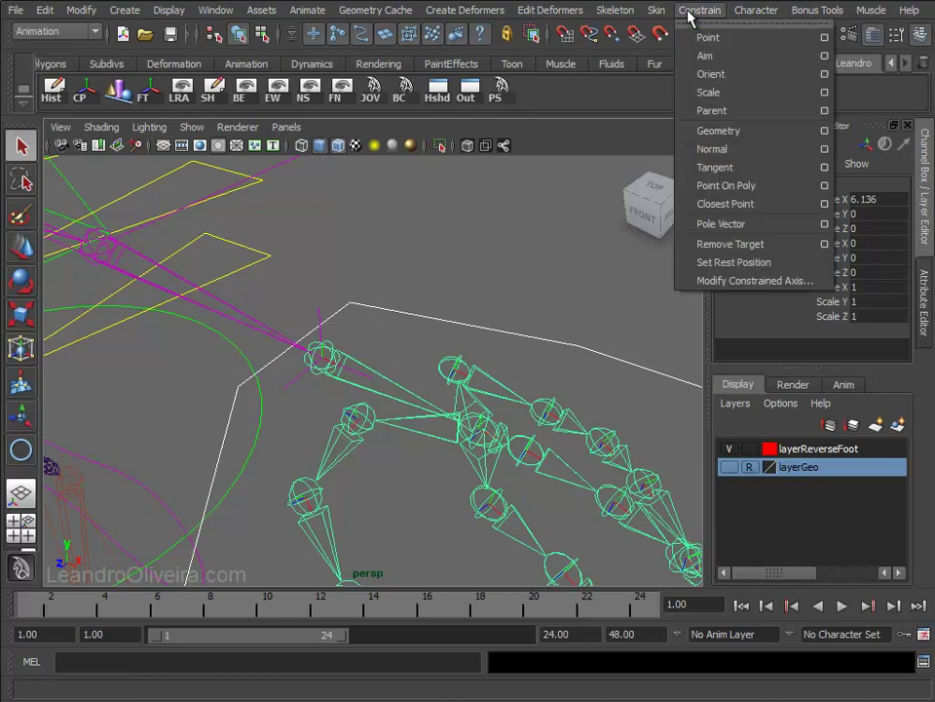
click(714, 74)
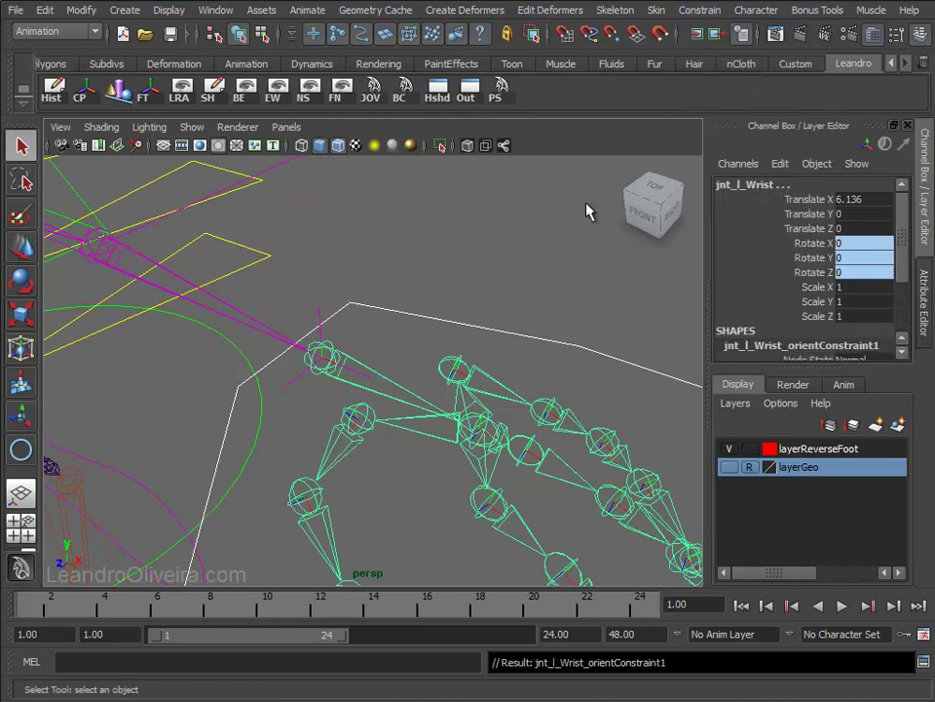
- Test-rotate ctrl_l_Hand to check the wrist follows, then reset Rotate Z to 0
scroll(448, 298, down, 5)
alt+drag(448, 299, 432, 359)
click(432, 353)
key(e)
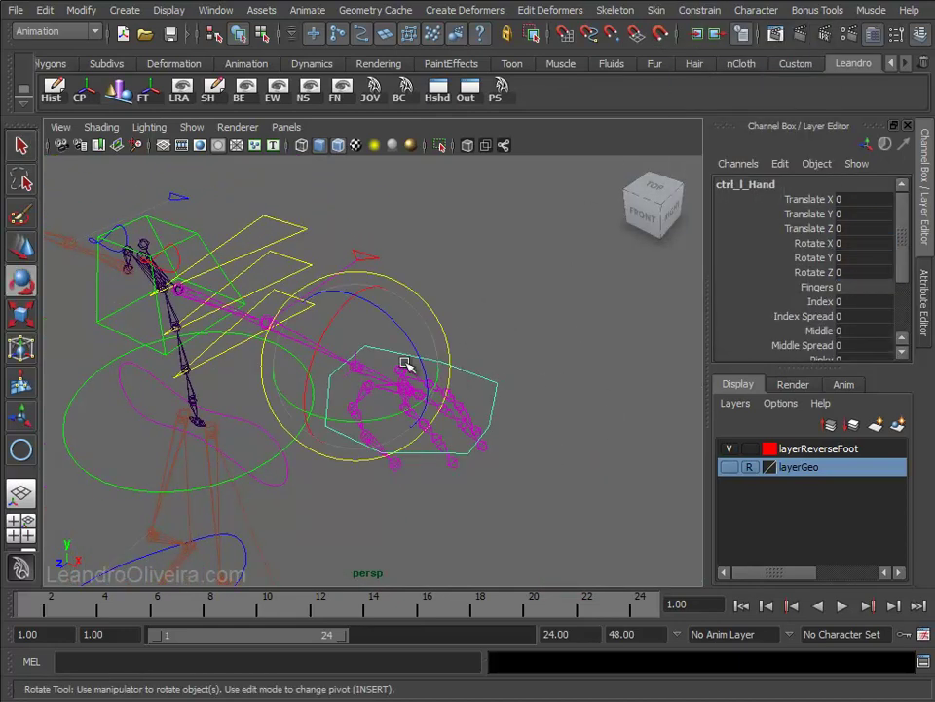
mouse_move(392, 322)
mouse_down()
mouse_move(431, 411)
mouse_move(351, 302)
mouse_up()
double_click(853, 273)
text(0)
key(Return)
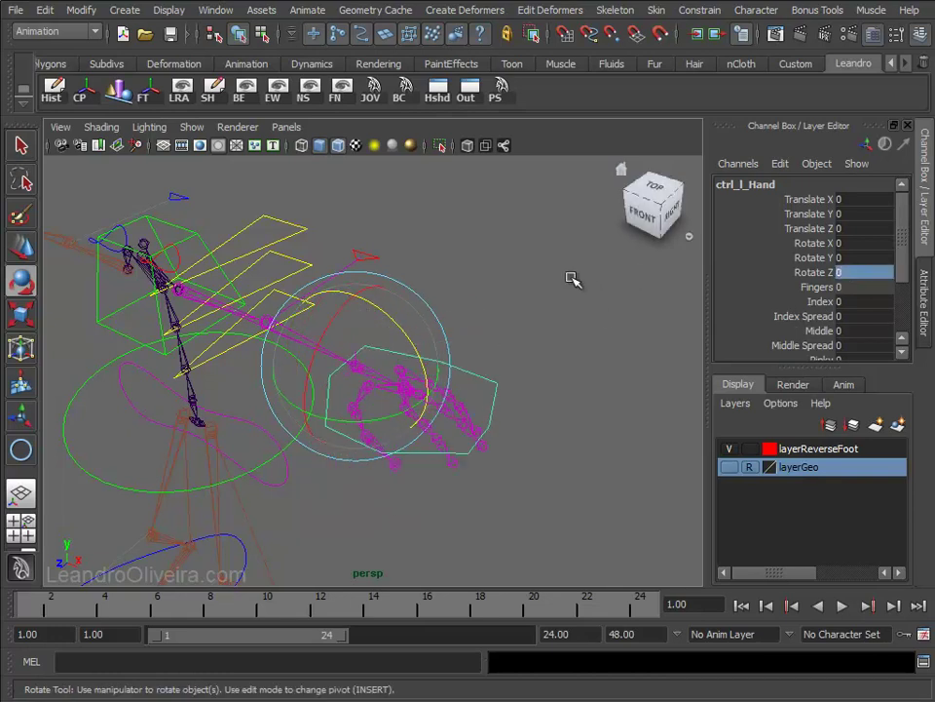
- Orbit the view to bring the right hand into close view
click(570, 277)
alt+drag(369, 279, 529, 281)
alt+right_drag(529, 282, 411, 335)
alt+middle_drag(411, 335, 445, 293)
alt+drag(445, 293, 382, 326)
alt+right_drag(382, 326, 353, 311)
- Point-constrain the ik_r_Arm IK handle to ctrl_l_Hand1
key(q)
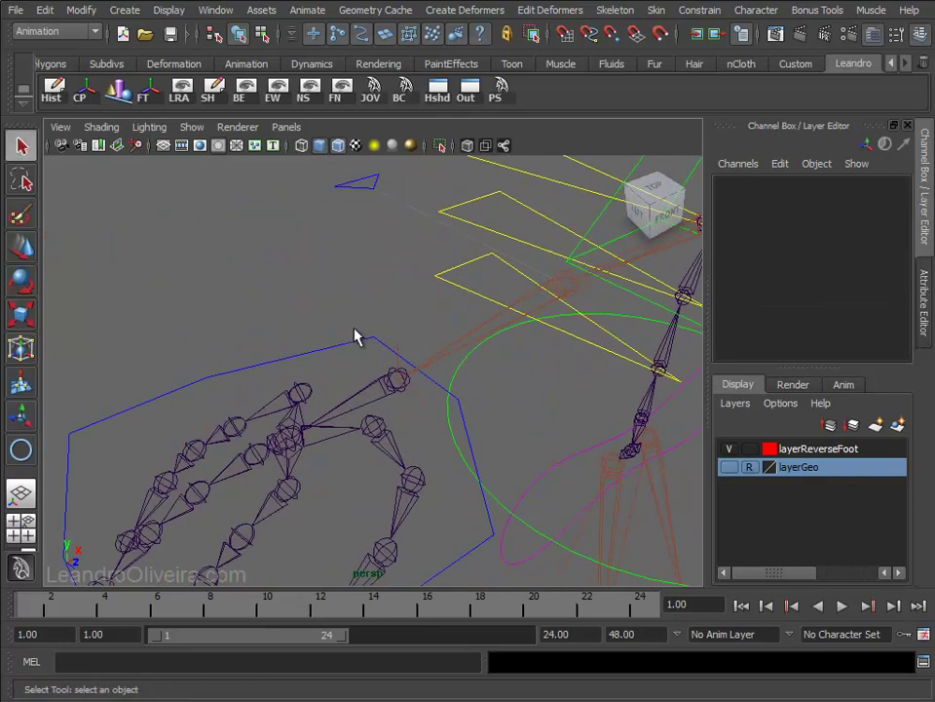
click(374, 347)
shift+click(397, 354)
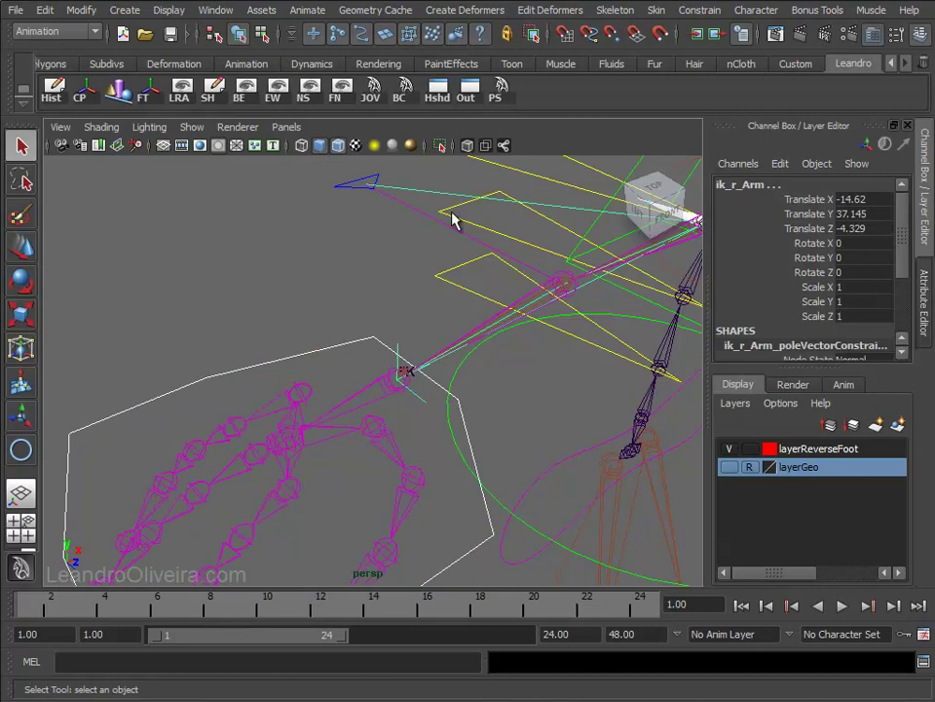
click(698, 10)
click(709, 36)
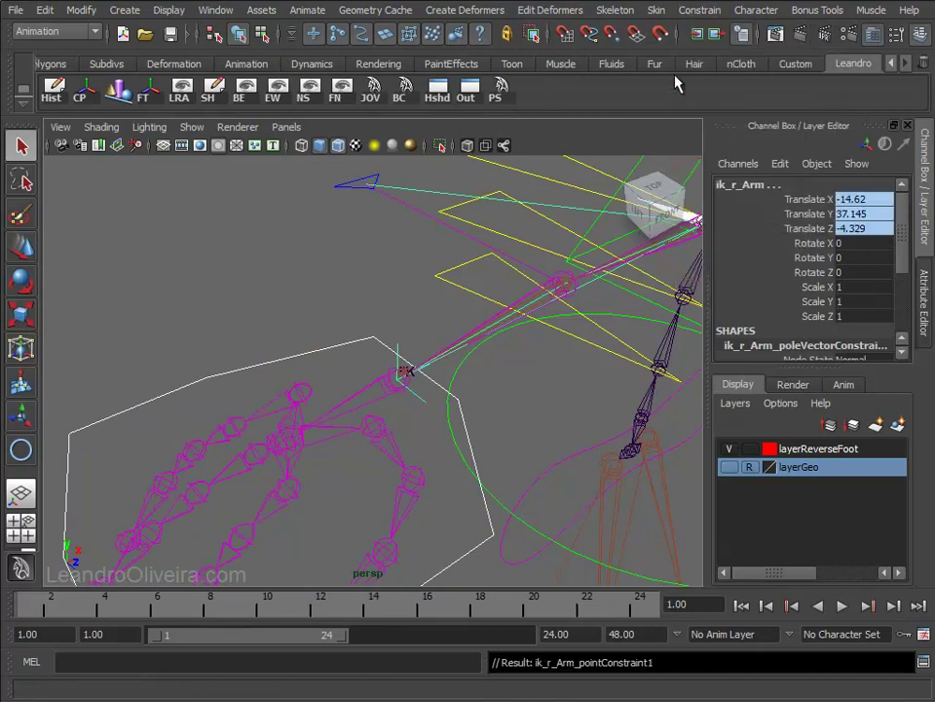
- Orient-constrain jnt_r_Wrist to ctrl_l_Hand1
click(376, 344)
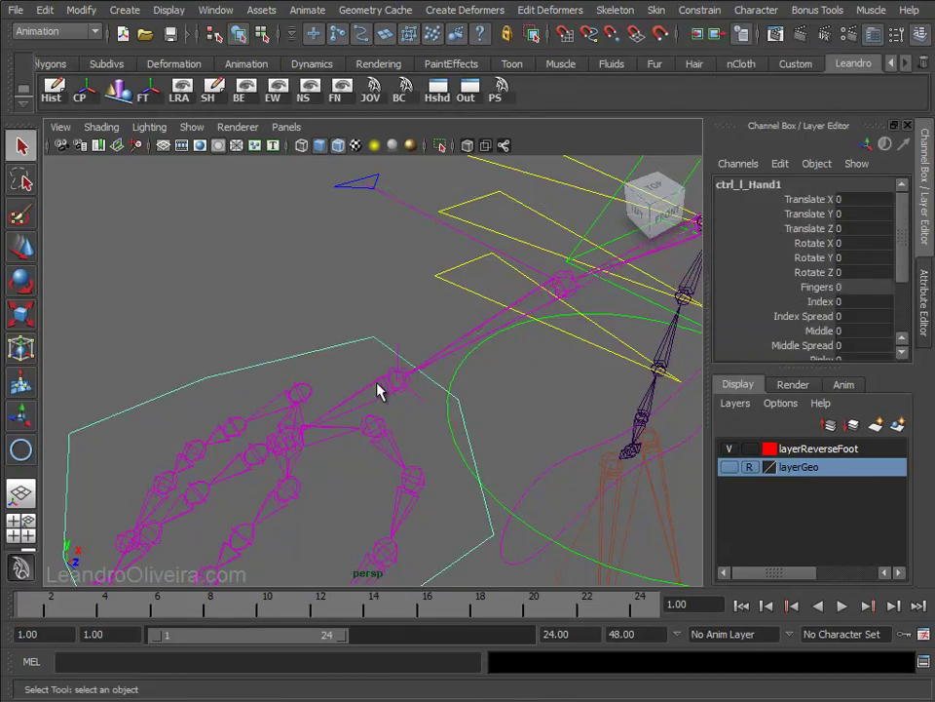
shift+click(392, 380)
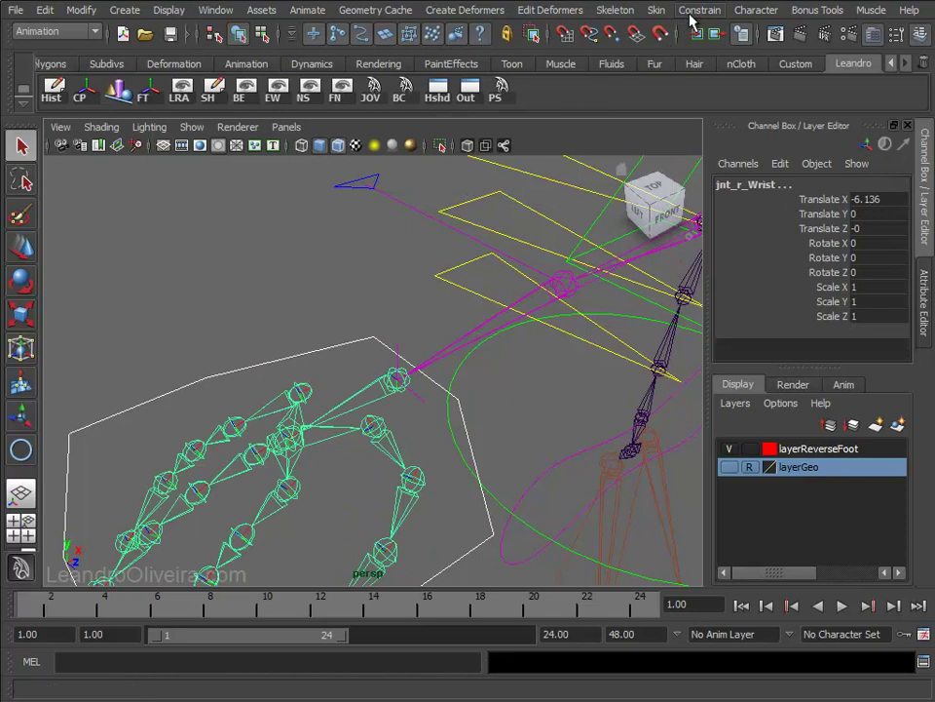
click(698, 11)
click(710, 73)
- Test-move and rotate ctrl_l_Hand1, then reset its translate and rotate channels to 0
mouse_move(439, 292)
alt+mouse_down()
mouse_move(334, 361)
mouse_move(205, 339)
alt+mouse_up()
click(278, 360)
key(w)
mouse_move(324, 369)
mouse_down()
mouse_move(352, 396)
mouse_move(305, 357)
mouse_move(369, 237)
mouse_move(391, 313)
mouse_move(346, 418)
mouse_move(354, 395)
mouse_up()
key(e)
mouse_move(320, 347)
mouse_down()
mouse_move(245, 372)
mouse_move(288, 366)
mouse_move(245, 370)
mouse_up()
drag(856, 199, 874, 272)
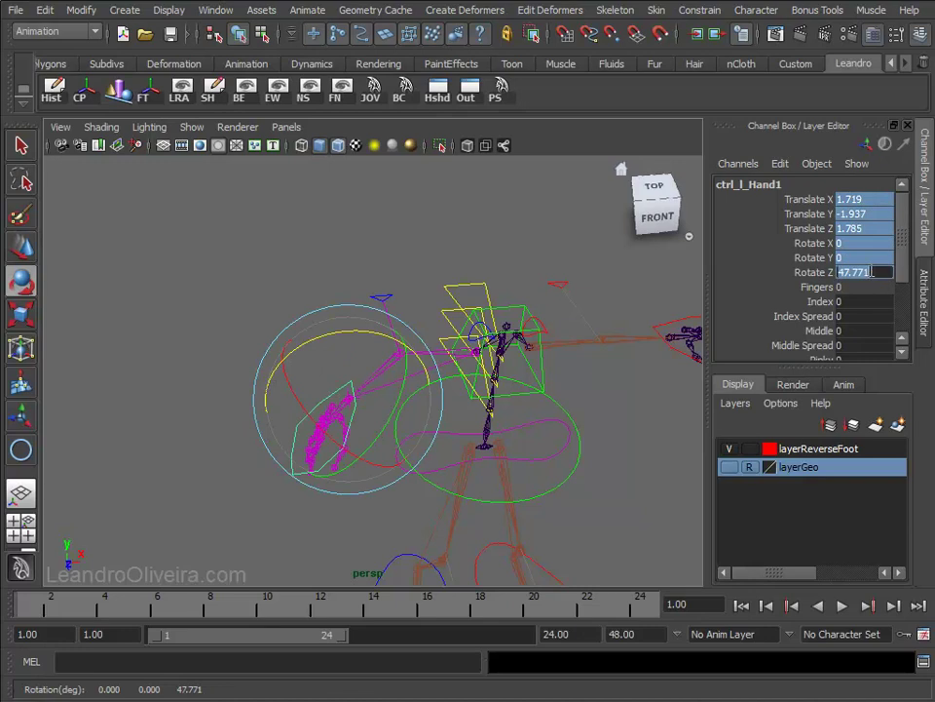
key(Return)
click(539, 278)
mouse_move(527, 272)
alt+mouse_down()
mouse_move(468, 249)
mouse_move(410, 338)
mouse_move(474, 380)
mouse_move(486, 334)
mouse_move(499, 327)
alt+mouse_up()
alt+middle_drag(499, 328, 466, 225)
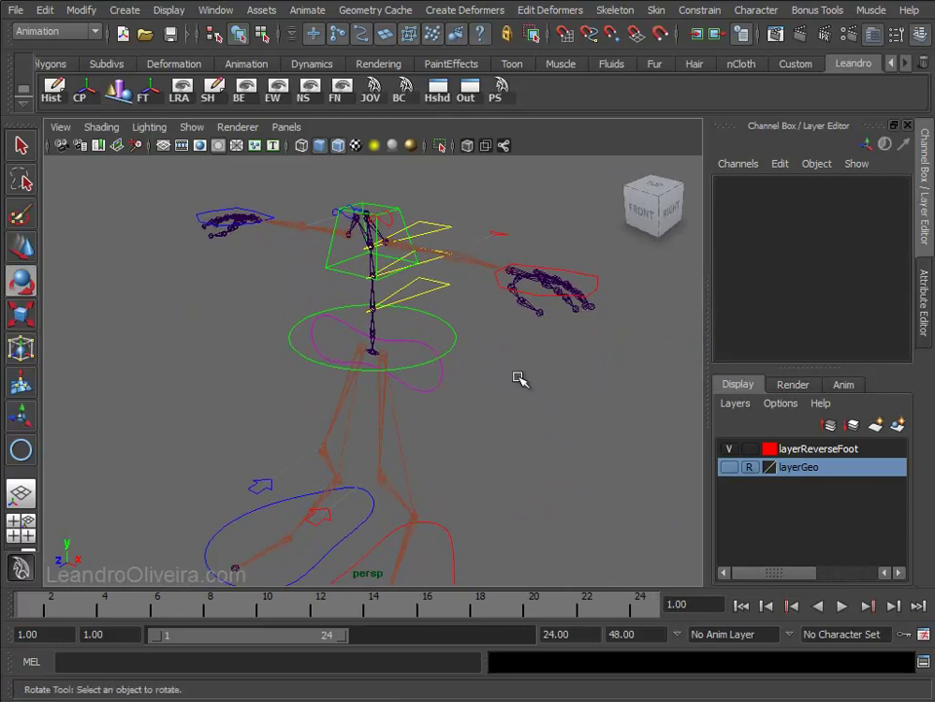